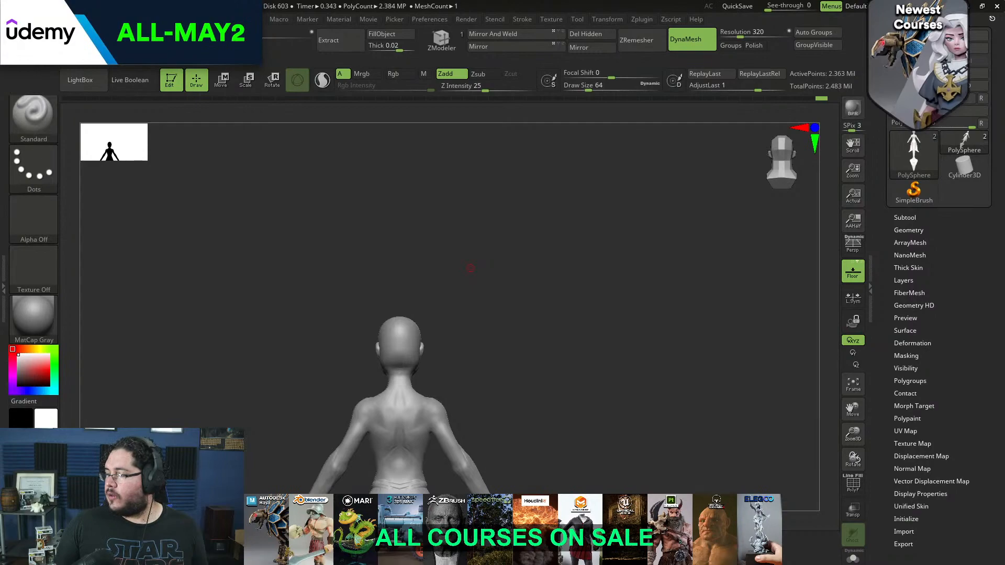
# Make the hair subtool PM3D_Sphere3D1_1 visible together with the body and face the character from the front
pyautogui.hotkey('alt', 'Tab')
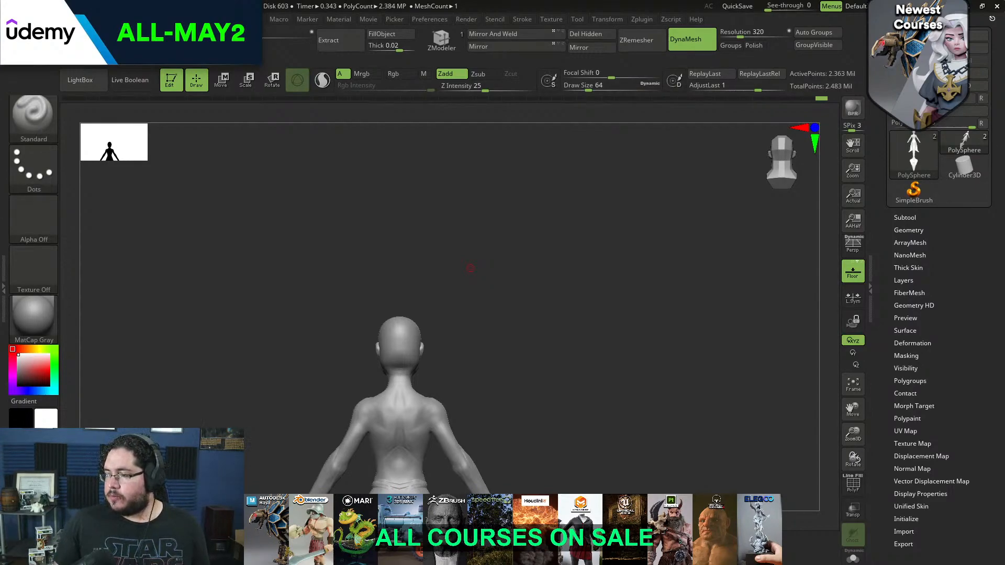
pyautogui.moveTo(770, 244); pyautogui.dragTo(600, 294)
pyautogui.click(916, 218)
pyautogui.click(984, 149)
pyautogui.keyDown('alt'); pyautogui.moveTo(600, 294); pyautogui.dragTo(667, 270); pyautogui.keyUp('alt')
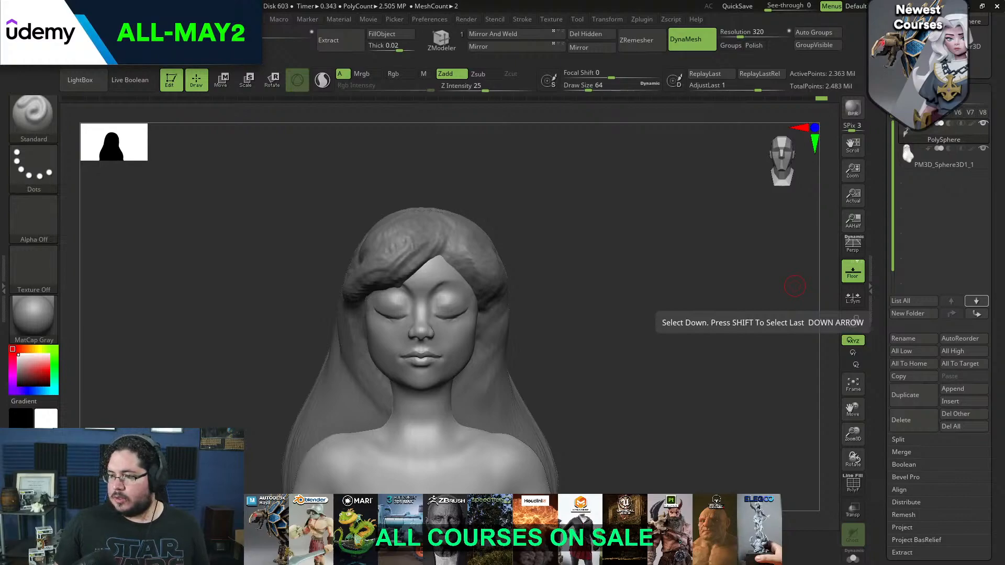
# Keep the PureRef reference board always on top and place it beside the head sculpt
pyautogui.hotkey('ctrl', 'shift', 'a')
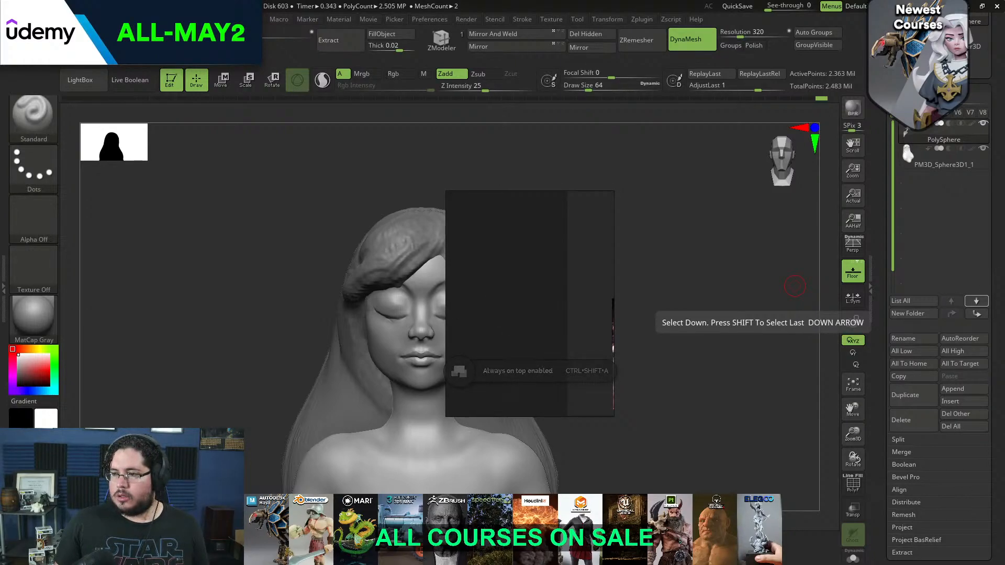
pyautogui.moveTo(544, 279); pyautogui.dragTo(460, 267, button='right')
pyautogui.scroll(-4, 478, 266)
pyautogui.moveTo(480, 266); pyautogui.dragTo(382, 294, button='middle')
pyautogui.scroll(2, 469, 303)
pyautogui.scroll(2, 441, 295)
pyautogui.moveTo(420, 226); pyautogui.dragTo(121, 275, button='right')
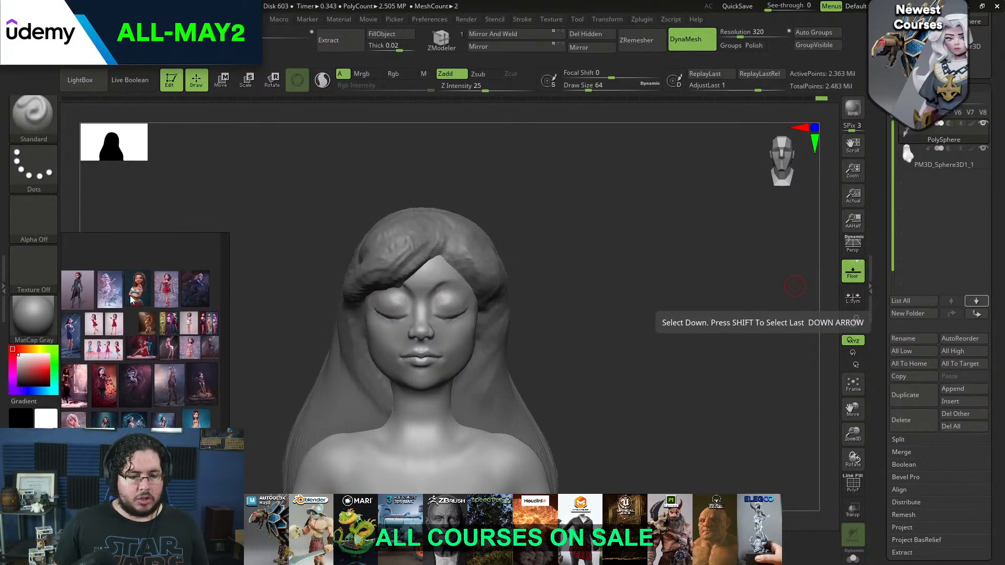
# Examine the stylised female references, including the girl with the small dinosaur and the dark-haired woman with feathers
pyautogui.scroll(1, 135, 335)
pyautogui.scroll(3, 156, 268)
pyautogui.moveTo(205, 271); pyautogui.dragTo(159, 320, button='middle')
pyautogui.scroll(3, 181, 314)
pyautogui.scroll(-3, 166, 319)
pyautogui.scroll(2, 148, 329)
pyautogui.scroll(2, 142, 327)
pyautogui.moveTo(74, 312); pyautogui.dragTo(170, 309, button='middle')
pyautogui.scroll(2, 123, 309)
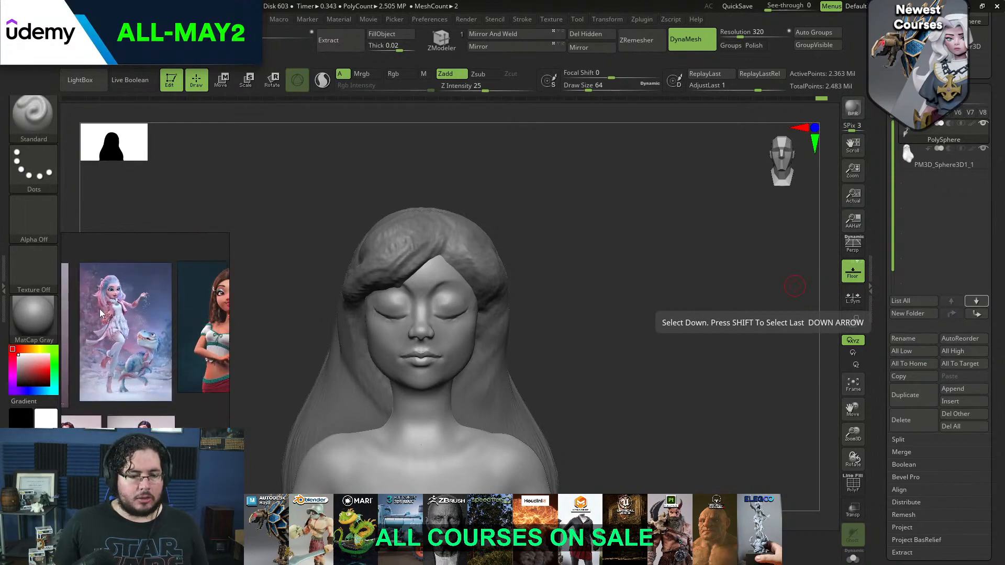
pyautogui.scroll(3, 99, 310)
pyautogui.scroll(2, 98, 310)
pyautogui.scroll(-2, 96, 309)
pyautogui.moveTo(97, 309); pyautogui.dragTo(163, 348, button='middle')
pyautogui.scroll(2, 164, 325)
pyautogui.scroll(4, 152, 335)
pyautogui.scroll(-3, 149, 319)
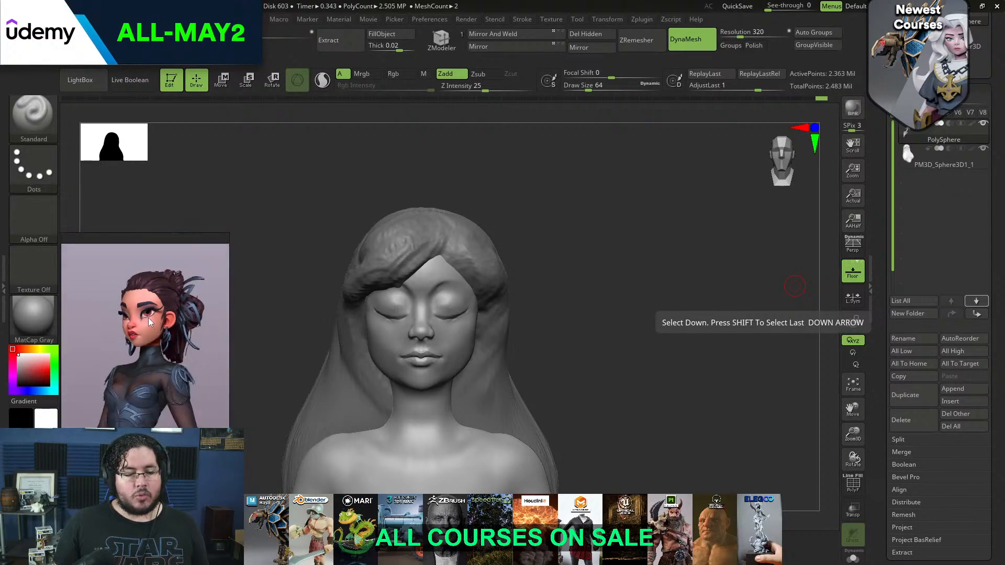
# Examine the red-dress character line-up and the blue-haired girl's profile for facial proportions
pyautogui.scroll(-5, 149, 318)
pyautogui.scroll(3, 190, 342)
pyautogui.scroll(-5, 189, 343)
pyautogui.scroll(2, 155, 341)
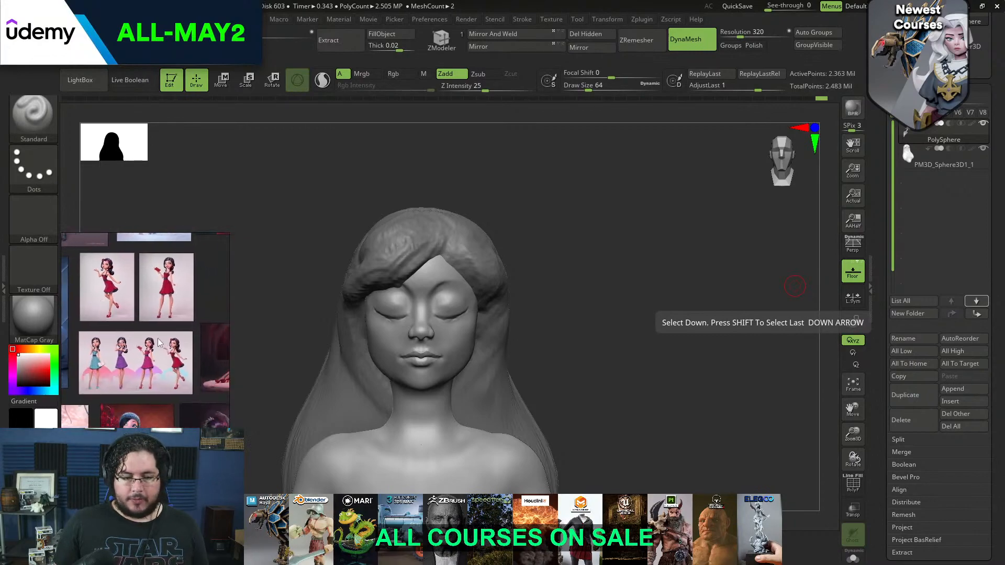
pyautogui.scroll(-3, 155, 340)
pyautogui.scroll(3, 189, 303)
pyautogui.scroll(4, 190, 300)
pyautogui.moveTo(194, 300); pyautogui.dragTo(139, 335, button='middle')
pyautogui.scroll(5, 190, 324)
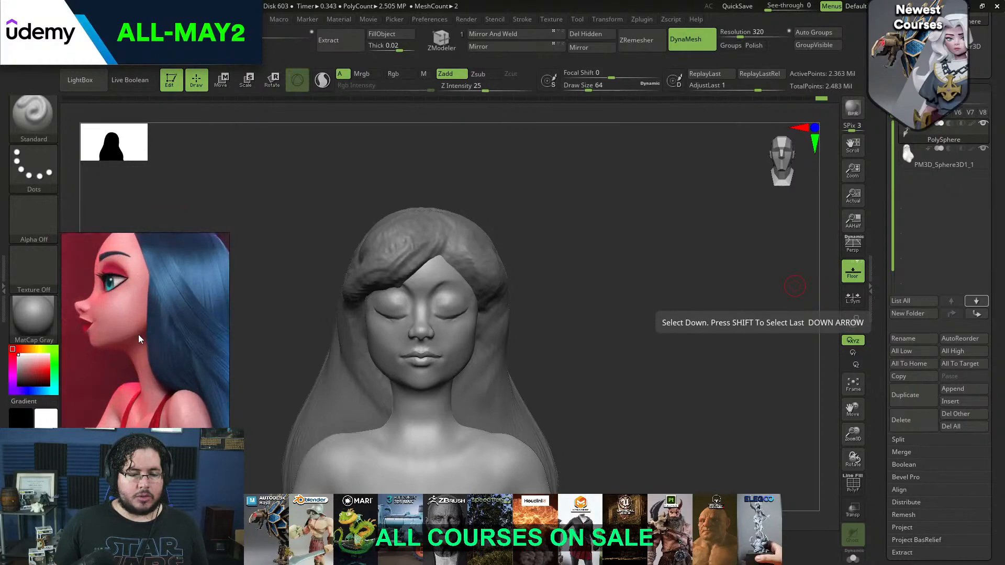
pyautogui.moveTo(114, 300); pyautogui.dragTo(128, 345, button='middle')
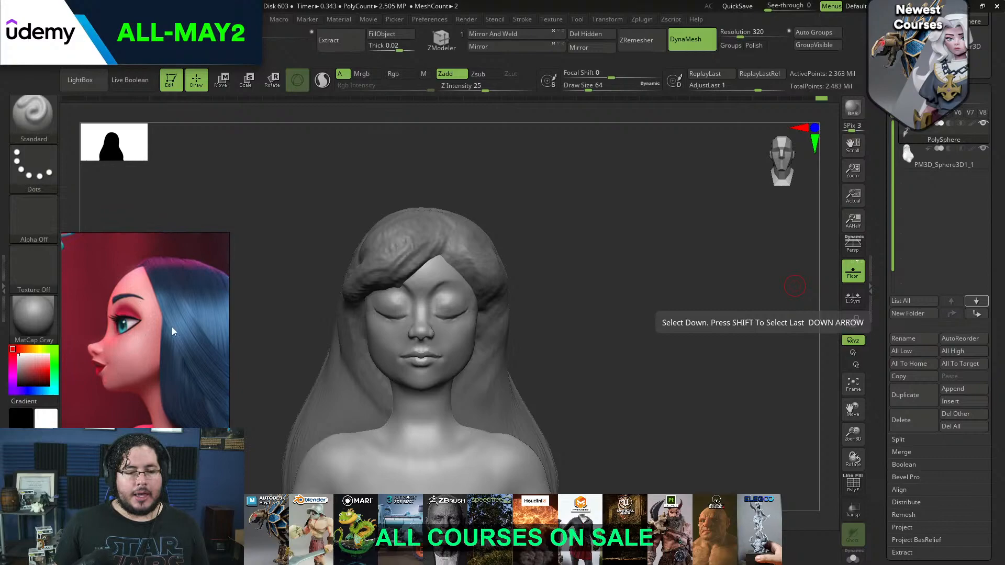
pyautogui.scroll(-8, 165, 329)
pyautogui.scroll(6, 189, 329)
pyautogui.scroll(-2, 135, 339)
pyautogui.scroll(-4, 135, 340)
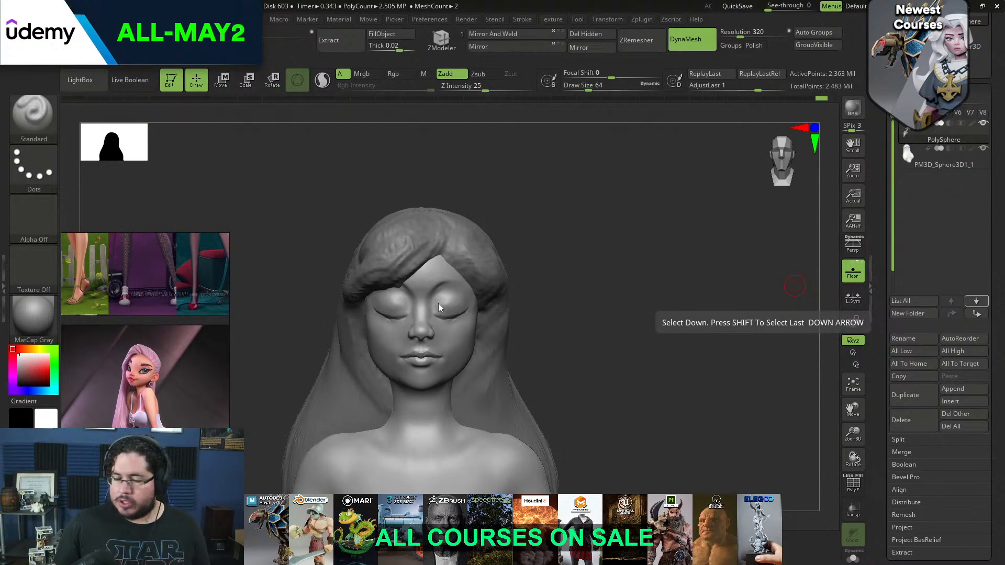
# Frame the horned character's face on the reference board and move the board clear of the head sculpt
pyautogui.scroll(-4, 145, 328)
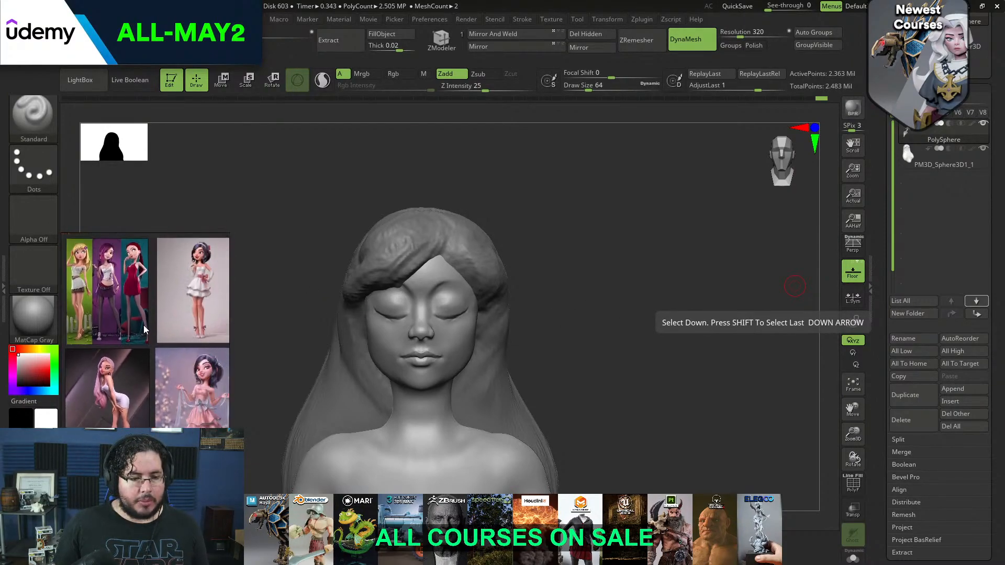
pyautogui.moveTo(220, 339); pyautogui.dragTo(105, 340, button='middle')
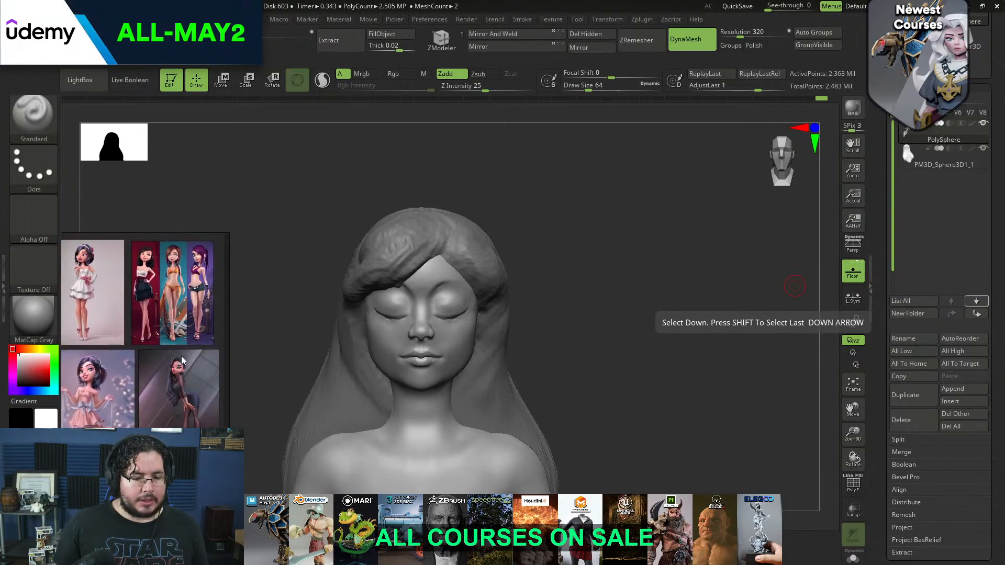
pyautogui.moveTo(204, 315); pyautogui.dragTo(244, 309, button='middle')
pyautogui.scroll(-2, 154, 379)
pyautogui.moveTo(153, 375); pyautogui.dragTo(126, 324, button='middle')
pyautogui.scroll(6, 115, 381)
pyautogui.moveTo(117, 388); pyautogui.dragTo(225, 307, button='middle')
pyautogui.scroll(4, 74, 378)
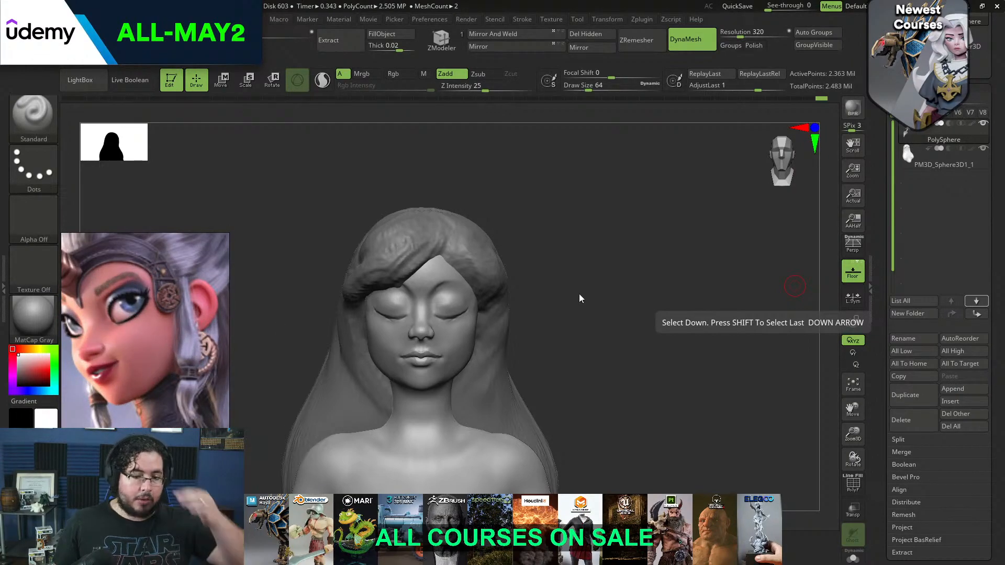
pyautogui.scroll(-2, 152, 319)
pyautogui.moveTo(152, 318); pyautogui.dragTo(178, 318, button='middle')
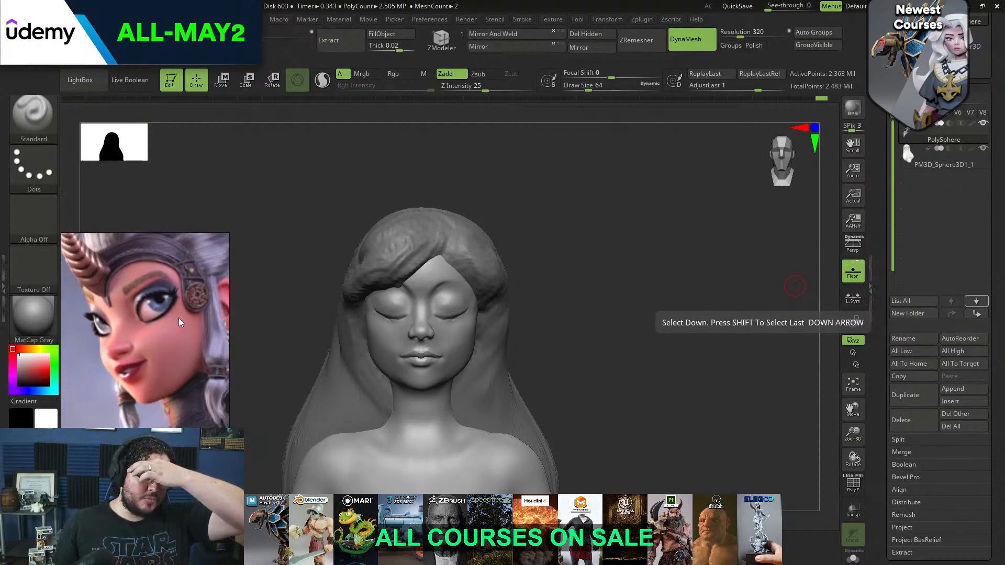
pyautogui.moveTo(566, 292)
pyautogui.mouseDown()
pyautogui.moveTo(522, 289)
pyautogui.moveTo(575, 254)
pyautogui.moveTo(545, 288)
pyautogui.mouseUp()
pyautogui.moveTo(194, 327)
pyautogui.mouseDown(button='right')
pyautogui.moveTo(154, 287)
pyautogui.moveTo(190, 279)
pyautogui.moveTo(145, 271)
pyautogui.mouseUp(button='right')
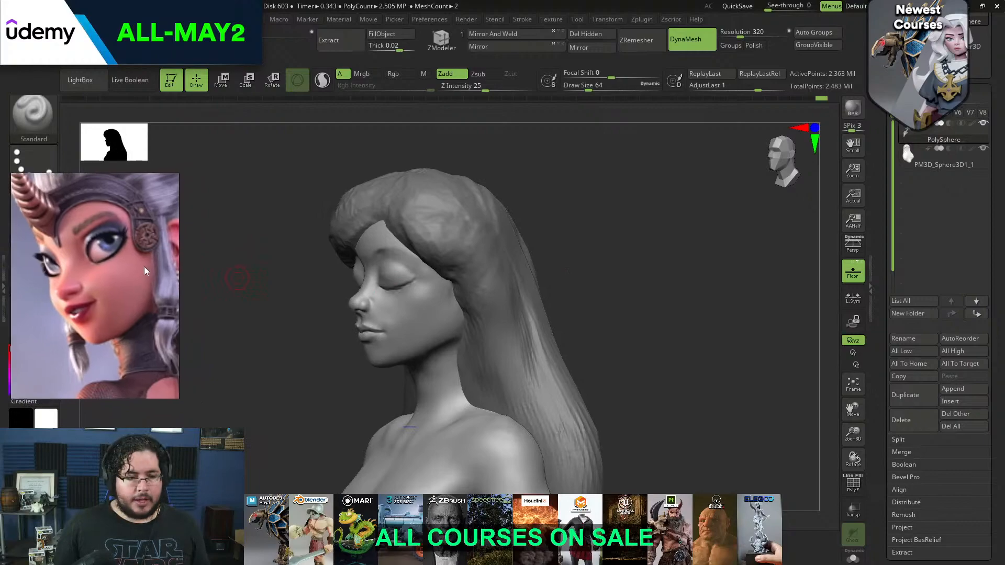
# Isolate the head and body subtool with Solo so the hair is hidden
pyautogui.moveTo(284, 286); pyautogui.dragTo(307, 303)
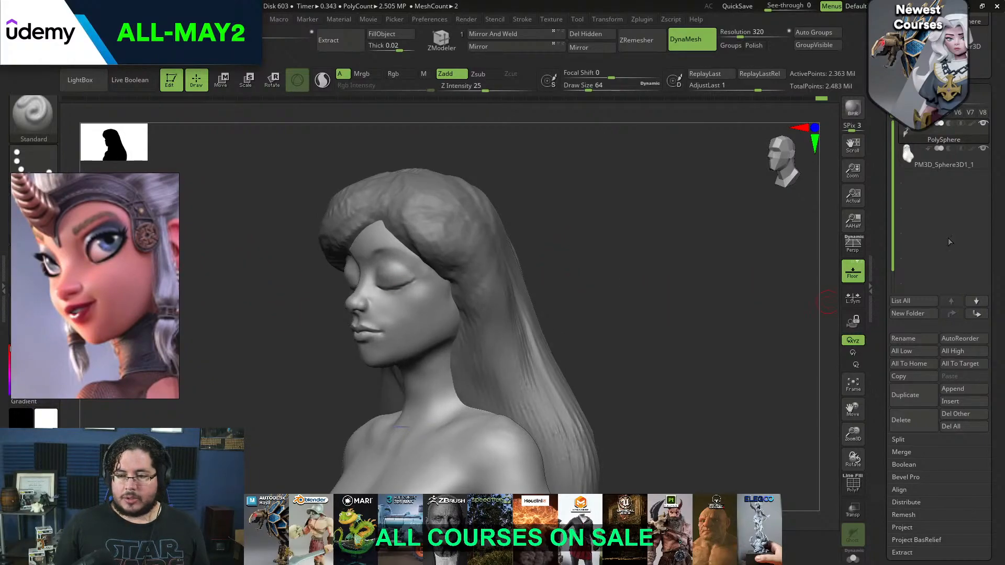
pyautogui.moveTo(983, 127)
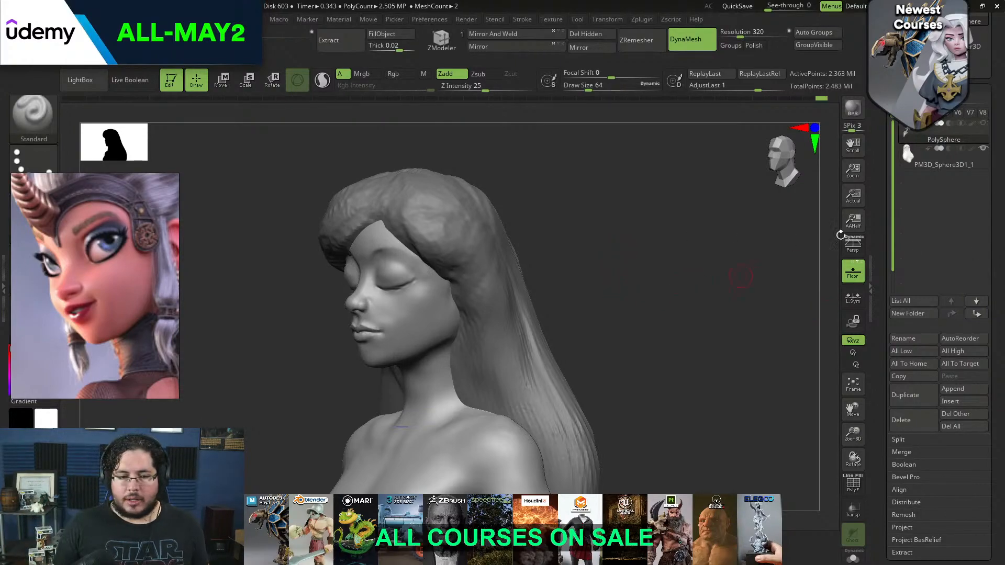
pyautogui.moveTo(921, 167)
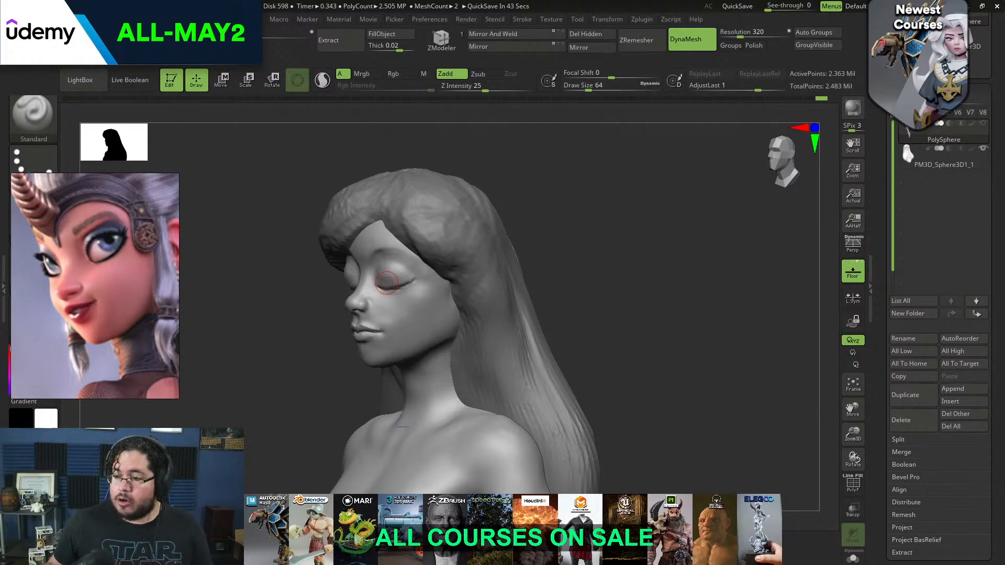
pyautogui.moveTo(596, 256); pyautogui.dragTo(599, 255)
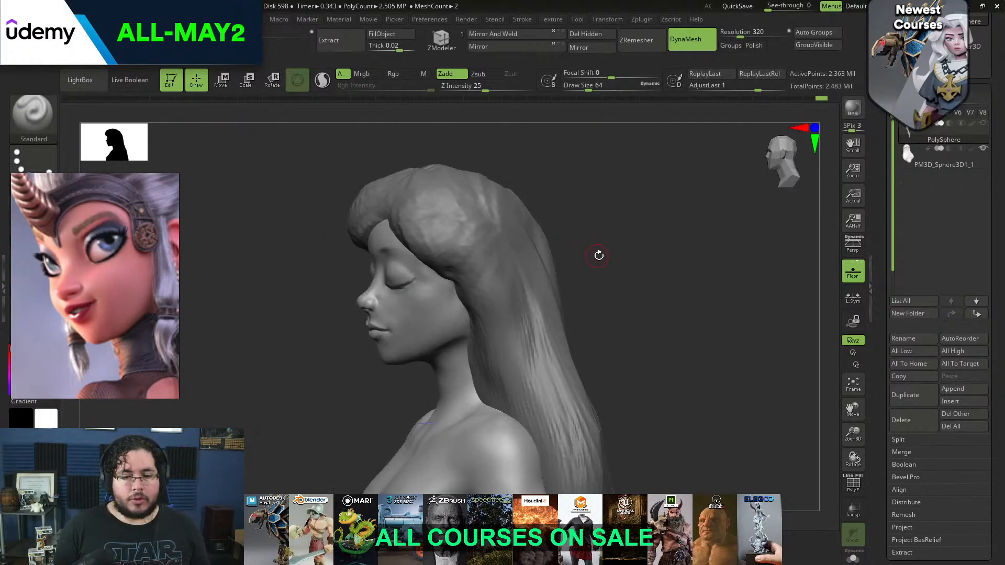
pyautogui.moveTo(630, 214)
pyautogui.mouseDown()
pyautogui.moveTo(608, 279)
pyautogui.moveTo(652, 242)
pyautogui.mouseUp()
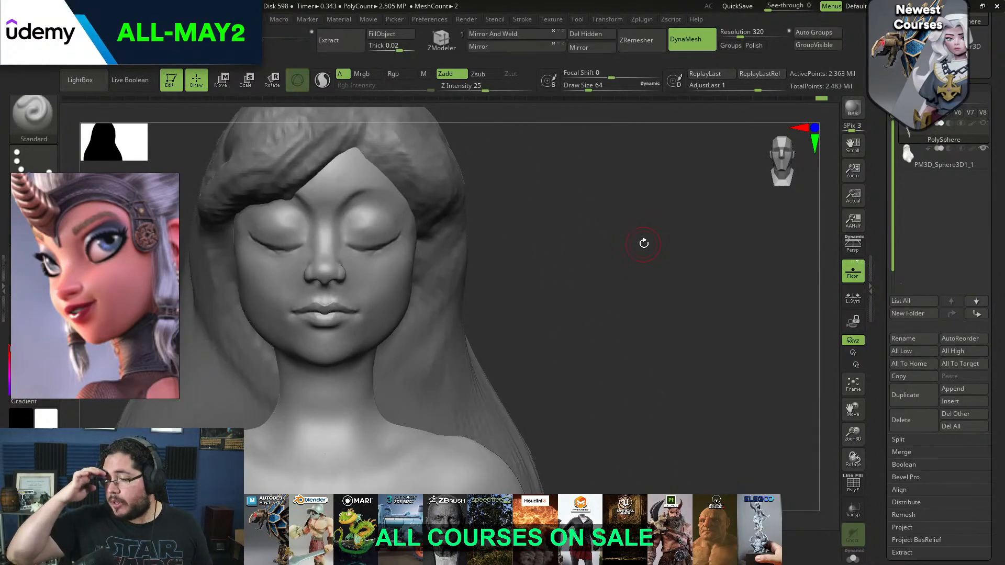
pyautogui.moveTo(595, 207)
pyautogui.mouseDown()
pyautogui.moveTo(608, 243)
pyautogui.moveTo(647, 224)
pyautogui.moveTo(635, 225)
pyautogui.moveTo(630, 267)
pyautogui.moveTo(673, 293)
pyautogui.moveTo(637, 276)
pyautogui.moveTo(655, 276)
pyautogui.moveTo(649, 260)
pyautogui.moveTo(660, 257)
pyautogui.mouseUp()
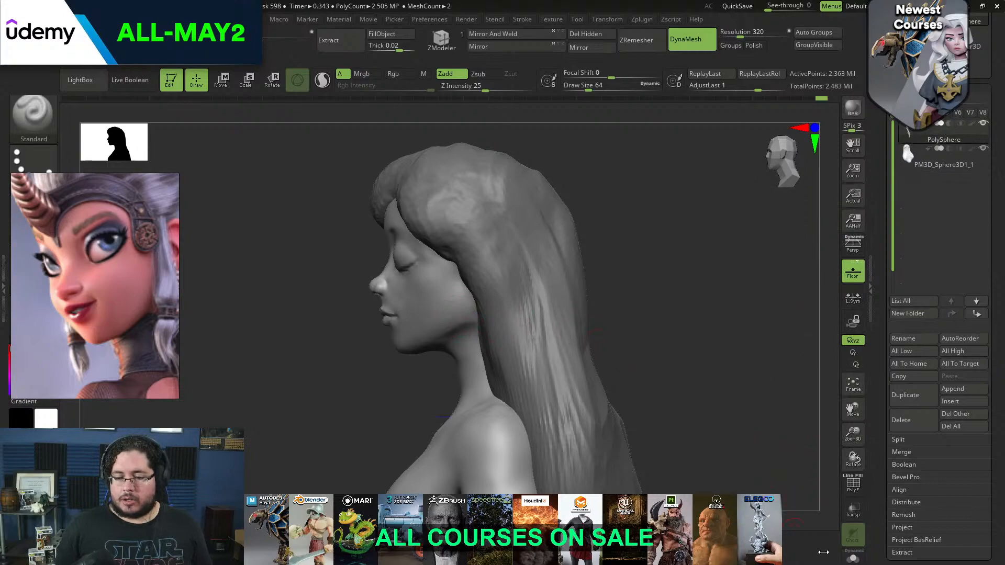
pyautogui.click(853, 558)
pyautogui.moveTo(657, 301); pyautogui.dragTo(565, 281)
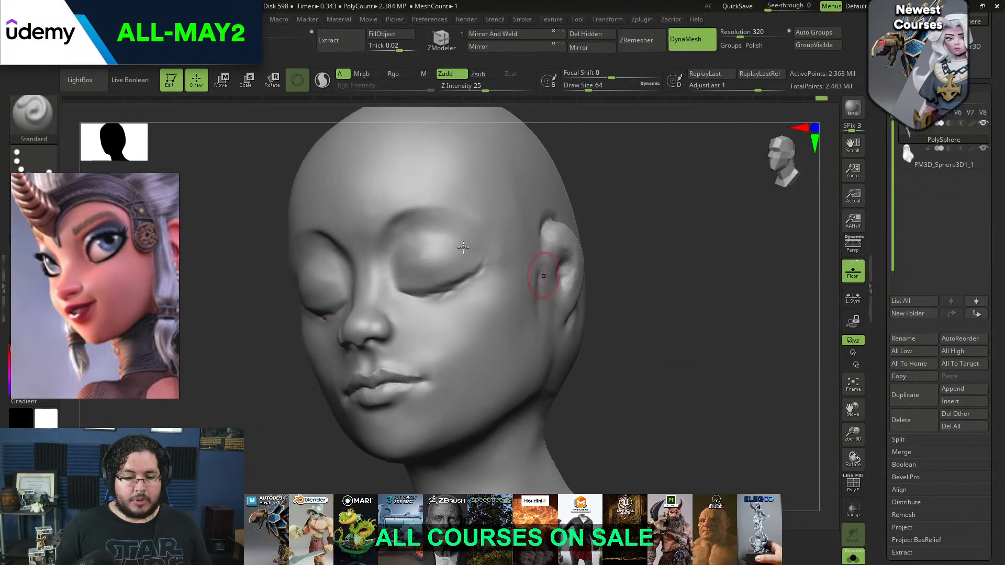
pyautogui.moveTo(690, 375); pyautogui.dragTo(365, 409)
# Frame the blue-haired girl's side profile on the reference board for comparison with the sculpted head
pyautogui.scroll(-9, 77, 283)
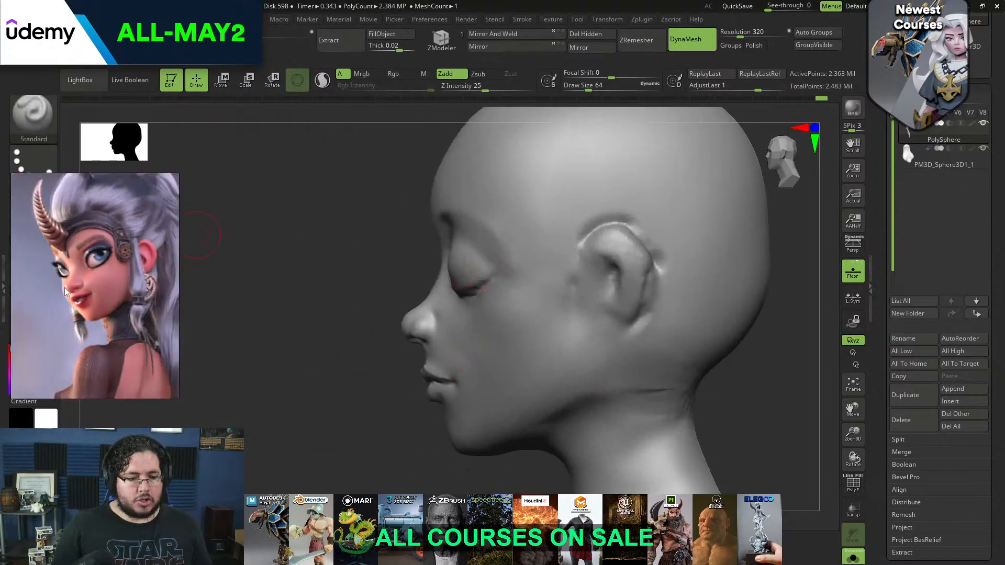
pyautogui.moveTo(53, 296); pyautogui.dragTo(138, 353, button='middle')
pyautogui.moveTo(78, 314); pyautogui.dragTo(133, 346, button='middle')
pyautogui.scroll(6, 131, 311)
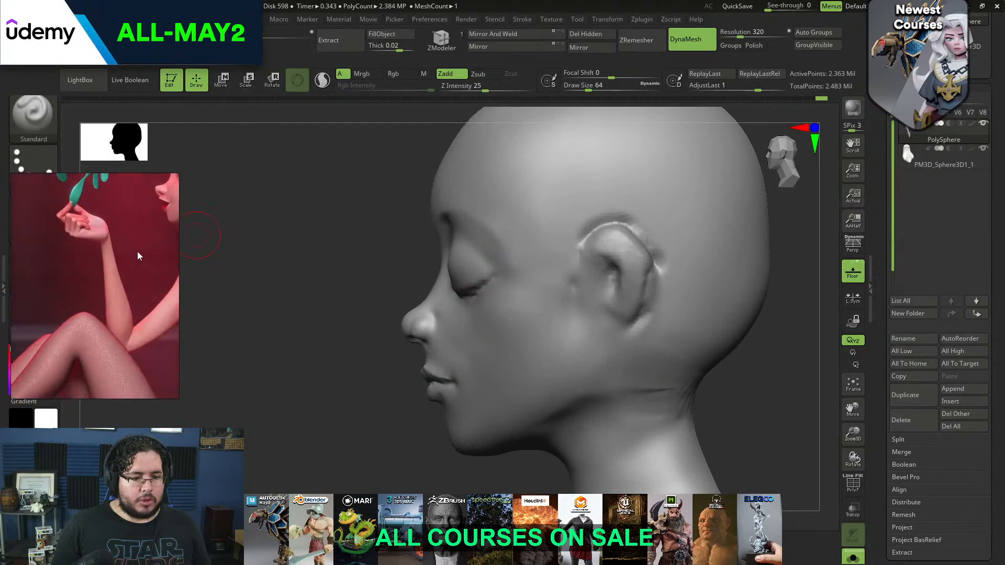
pyautogui.moveTo(137, 252); pyautogui.dragTo(115, 310, button='middle')
pyautogui.scroll(3, 151, 231)
pyautogui.moveTo(131, 262); pyautogui.dragTo(95, 299, button='middle')
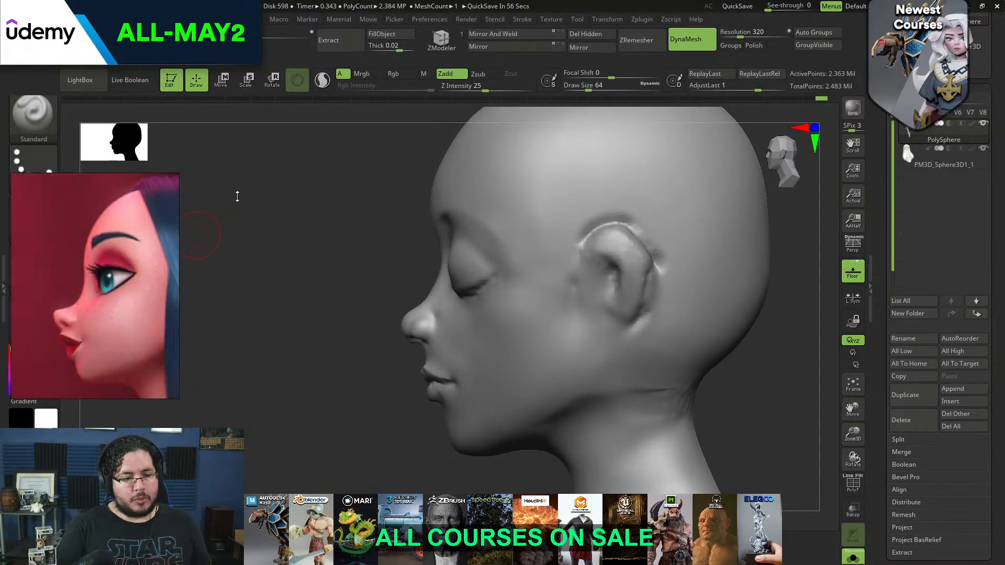
# Reshape the forehead profile with the Move brush, reducing its draw size to about 187
pyautogui.moveTo(364, 295); pyautogui.dragTo(364, 282)
pyautogui.press('b')
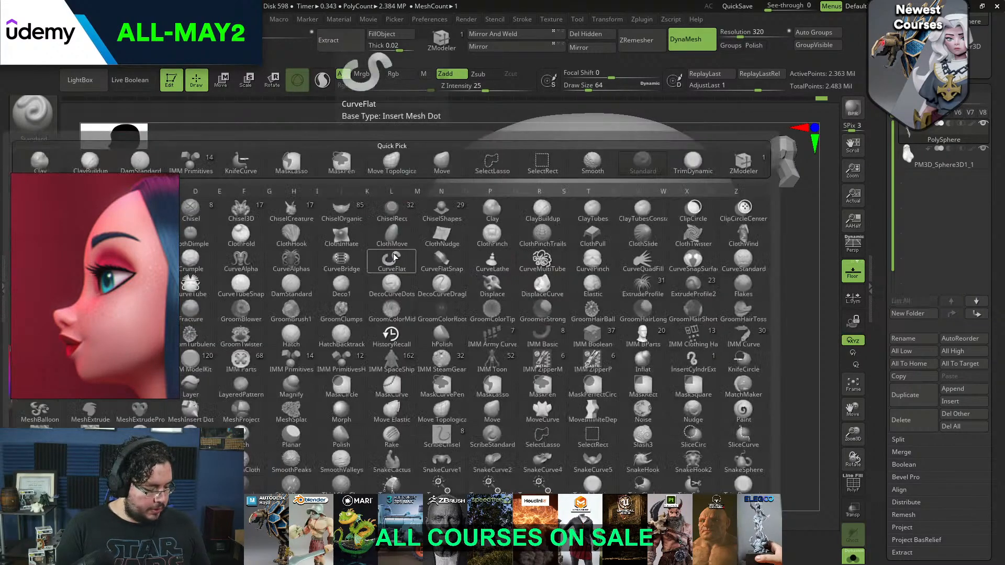
pyautogui.press('m')
pyautogui.press('v')
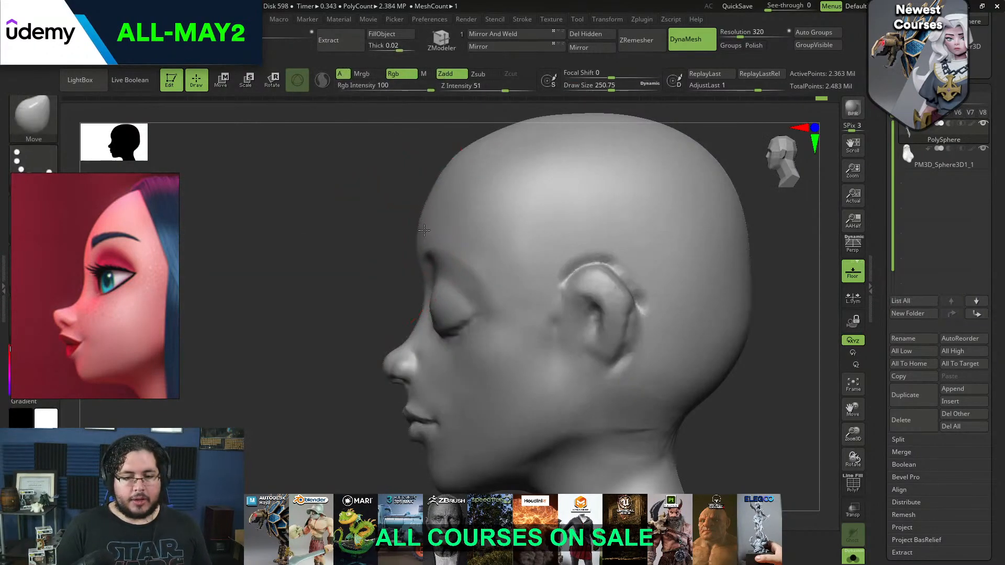
pyautogui.press('shift')
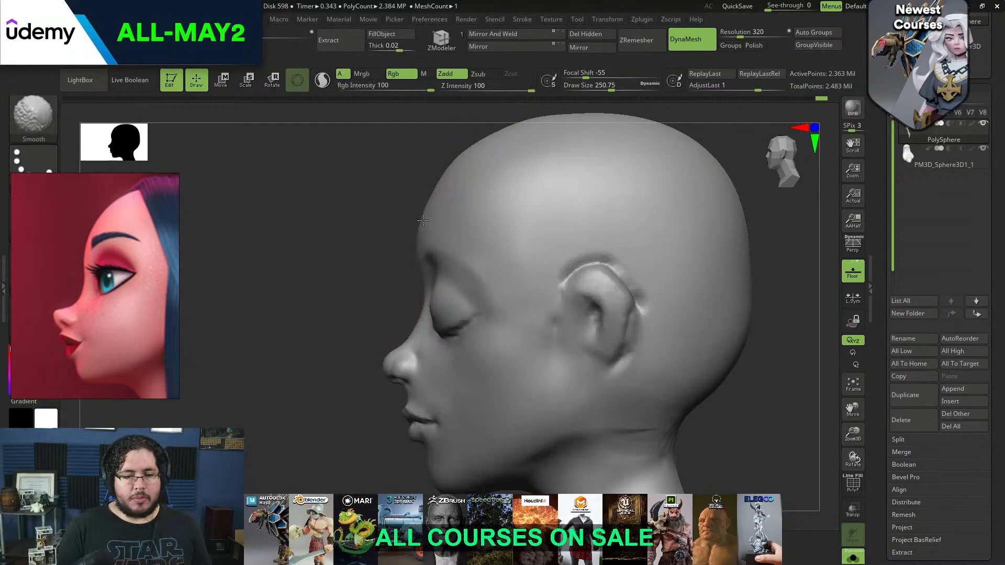
pyautogui.press('space')
pyautogui.click(437, 200)
pyautogui.moveTo(381, 246); pyautogui.dragTo(445, 236)
pyautogui.keyDown('alt'); pyautogui.moveTo(545, 209); pyautogui.dragTo(545, 186); pyautogui.keyUp('alt')
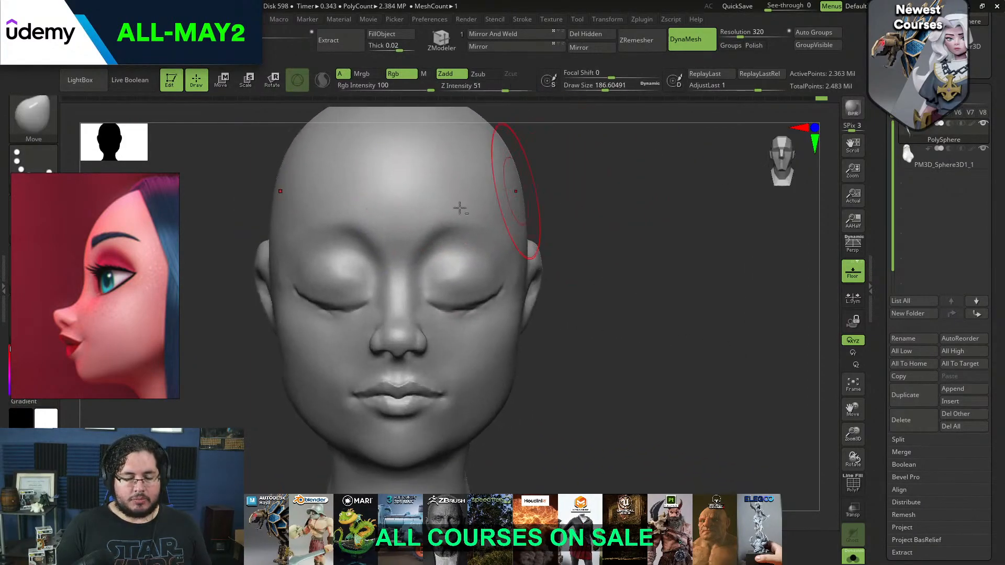
# Carve and smooth the crease around the inner upper eyelid with the DamStandard brush at a draw size of about 44
pyautogui.moveTo(623, 200); pyautogui.dragTo(556, 193)
pyautogui.moveTo(672, 195); pyautogui.dragTo(684, 198)
pyautogui.press('b')
pyautogui.press('d')
pyautogui.press('s')
pyautogui.press('space')
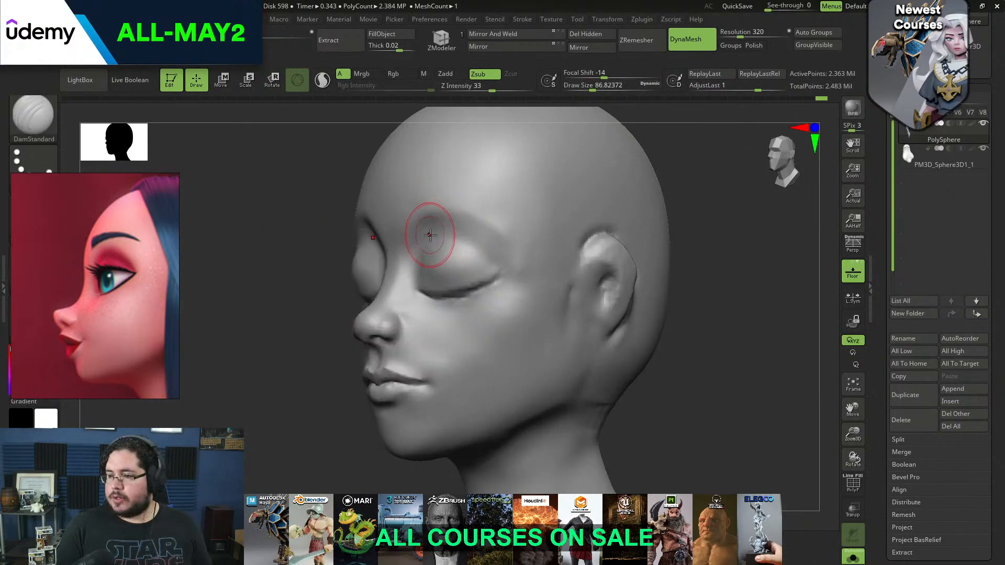
pyautogui.press('space')
pyautogui.moveTo(457, 248); pyautogui.dragTo(420, 266)
pyautogui.press('space')
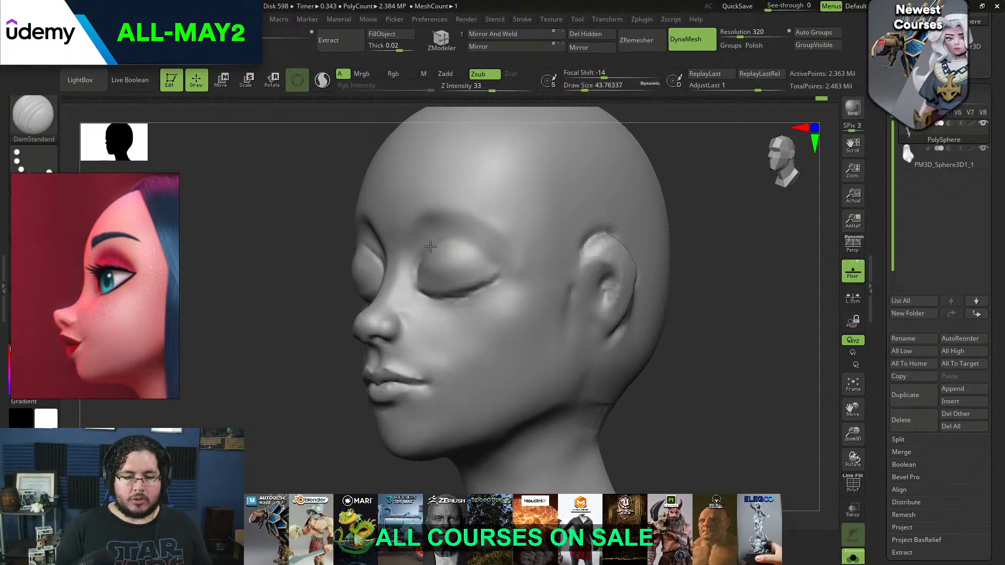
pyautogui.press('ctrl')
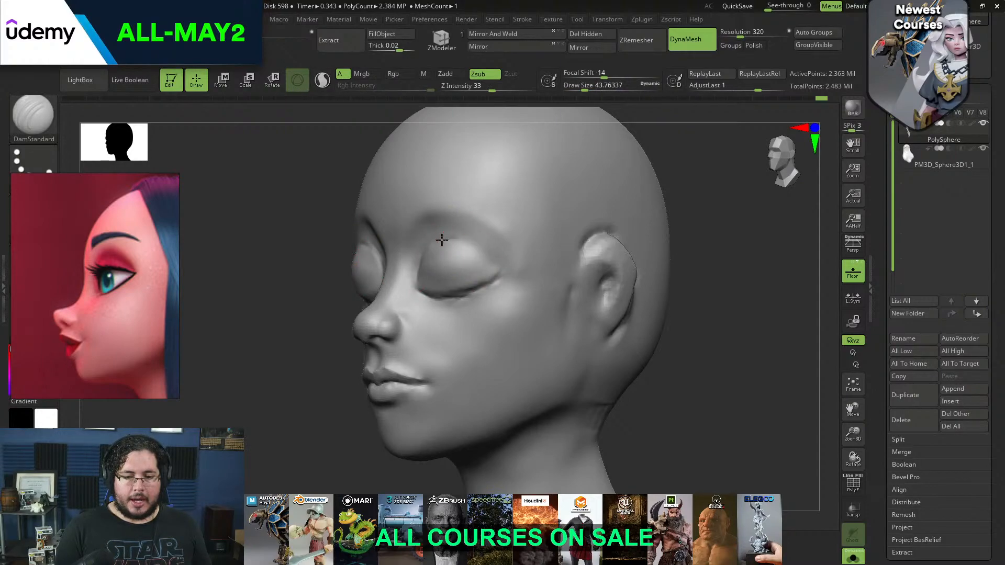
pyautogui.press('shift')
pyautogui.keyDown('shift'); pyautogui.moveTo(491, 264); pyautogui.dragTo(423, 254); pyautogui.keyUp('shift')
pyautogui.press('b')
pyautogui.press('d')
pyautogui.press('s')
# Flatten the brow and inner eye socket area with the TrimDynamic brush at a draw size of about 68
pyautogui.keyDown('shift'); pyautogui.moveTo(691, 209); pyautogui.dragTo(759, 214); pyautogui.keyUp('shift')
pyautogui.press('b')
pyautogui.press('t')
pyautogui.press('d')
pyautogui.press('space')
pyautogui.moveTo(586, 202); pyautogui.dragTo(503, 204)
pyautogui.press('space')
pyautogui.moveTo(434, 236); pyautogui.dragTo(437, 235)
pyautogui.press('space')
pyautogui.moveTo(405, 274); pyautogui.dragTo(403, 280)
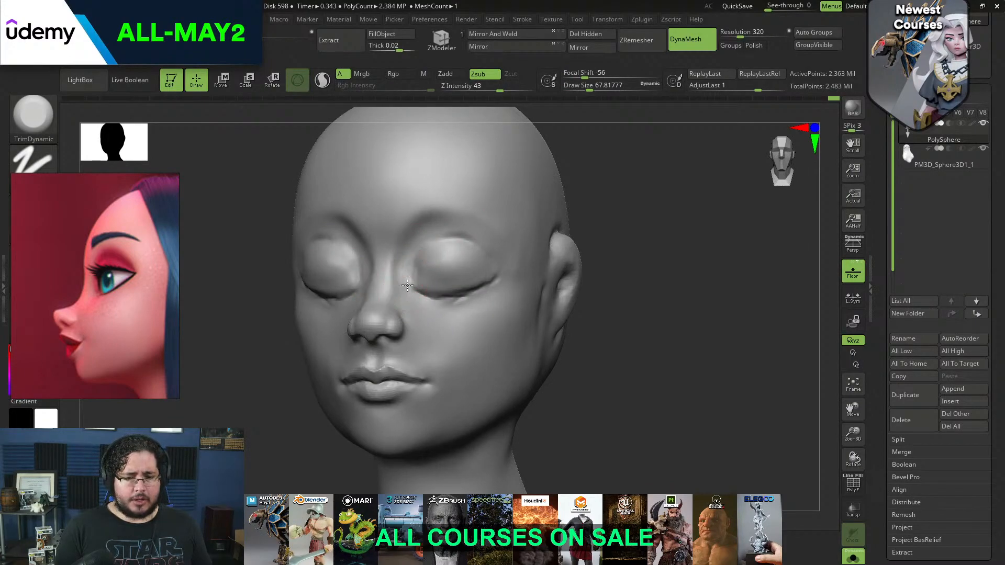
# Trim the side plane of the nose between the inner eye corner and the nostril with TrimDynamic
pyautogui.moveTo(592, 220); pyautogui.dragTo(642, 188)
pyautogui.moveTo(368, 290)
pyautogui.mouseDown()
pyautogui.moveTo(369, 281)
pyautogui.moveTo(376, 306)
pyautogui.mouseUp()
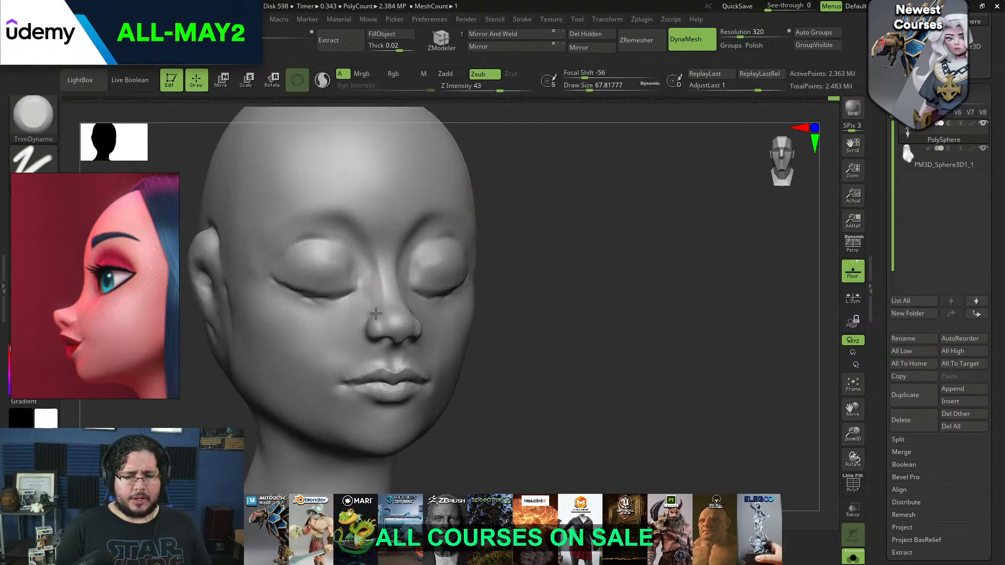
pyautogui.moveTo(371, 267); pyautogui.dragTo(372, 264)
pyautogui.moveTo(375, 304); pyautogui.dragTo(369, 279)
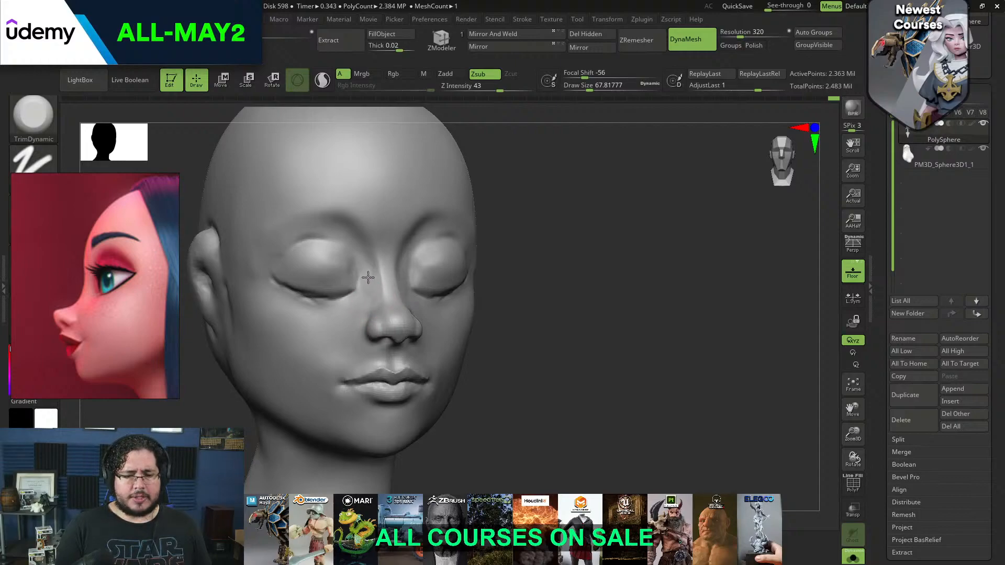
# Undo the last stroke and trim the side of the nose with the TrimDynamic brush at a draw size of about 49
pyautogui.moveTo(486, 293); pyautogui.dragTo(421, 277)
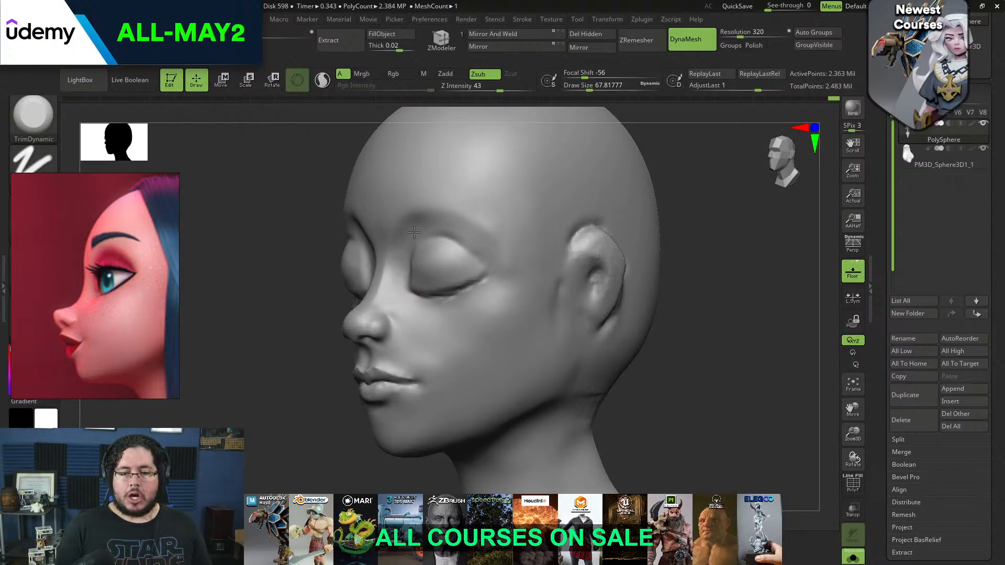
pyautogui.hotkey('ctrl', 'z')
pyautogui.press(']')
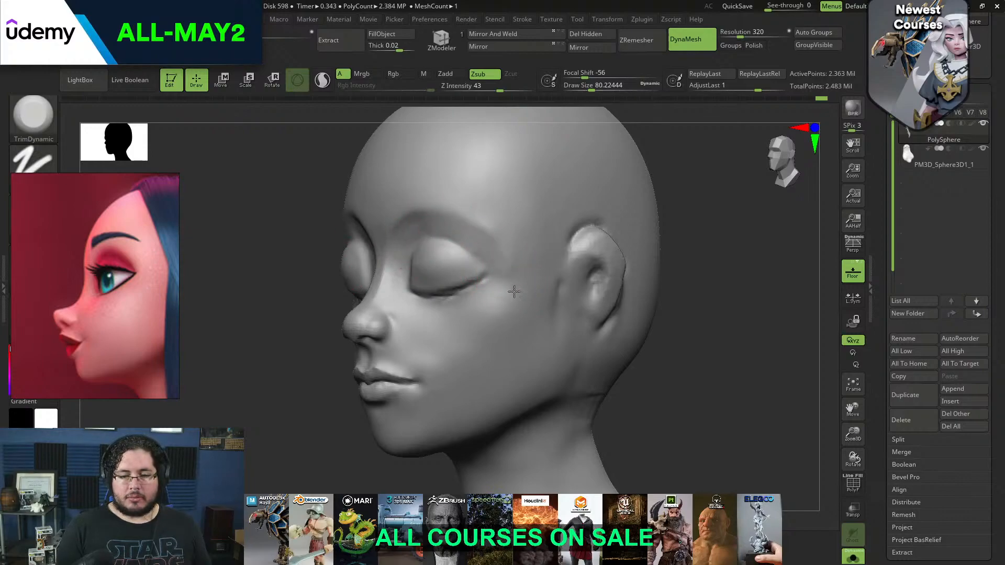
pyautogui.moveTo(631, 269); pyautogui.dragTo(526, 219)
pyautogui.press('[')
pyautogui.press('[')
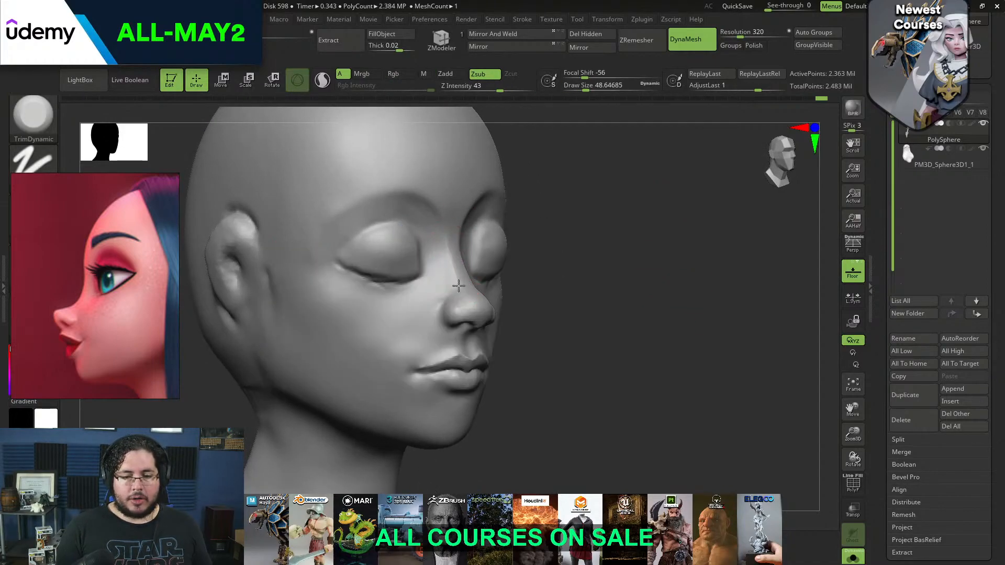
pyautogui.moveTo(533, 261); pyautogui.dragTo(409, 268)
pyautogui.keyDown('shift'); pyautogui.moveTo(470, 265); pyautogui.dragTo(455, 296); pyautogui.keyUp('shift')
pyautogui.moveTo(327, 358)
pyautogui.mouseDown()
pyautogui.moveTo(357, 358)
pyautogui.moveTo(629, 260)
pyautogui.moveTo(511, 224)
pyautogui.mouseUp()
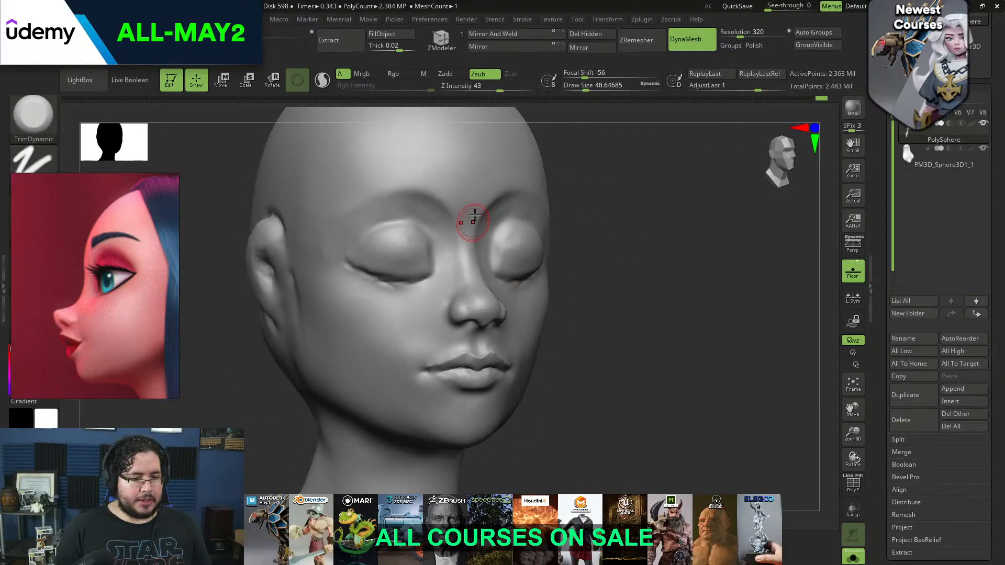
# Build up the area between the inner eye and nose bridge with ClayBuildup at a draw size of about 59, and smooth it
pyautogui.press('b')
pyautogui.press('c')
pyautogui.press('b')
pyautogui.press('space')
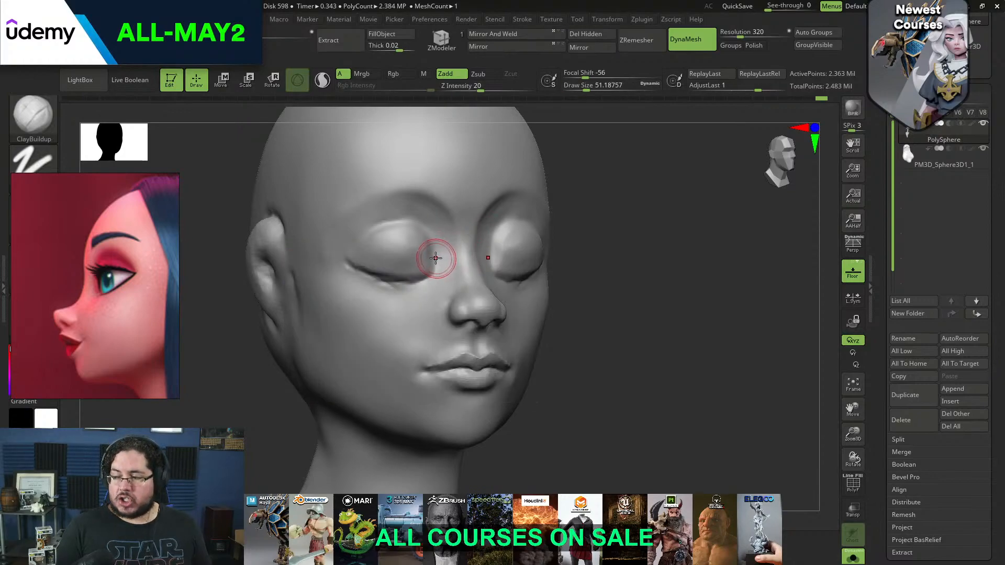
pyautogui.keyDown('alt'); pyautogui.moveTo(439, 261); pyautogui.dragTo(439, 251); pyautogui.keyUp('alt')
pyautogui.press('space')
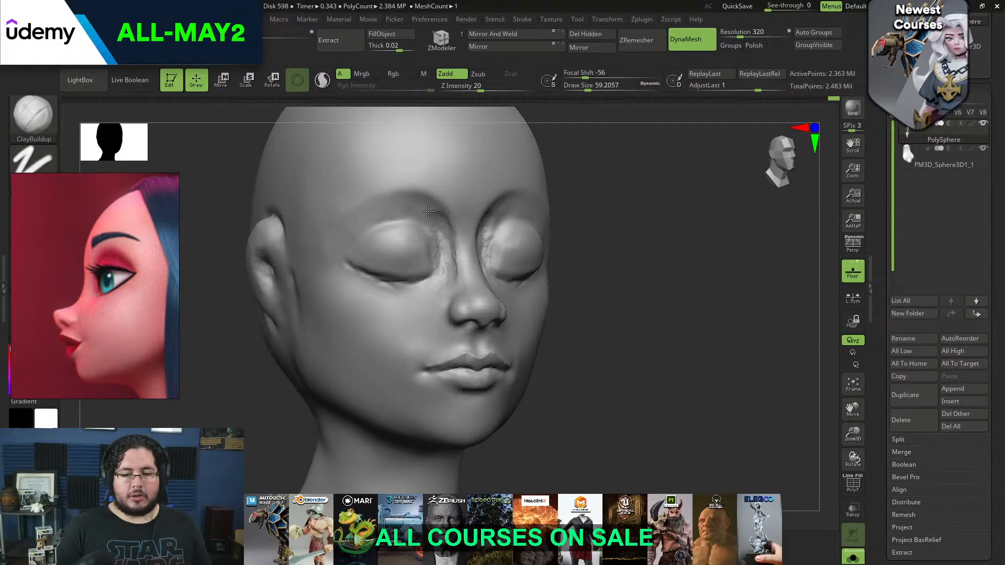
pyautogui.keyDown('shift'); pyautogui.moveTo(425, 211); pyautogui.dragTo(450, 273); pyautogui.keyUp('shift')
pyautogui.moveTo(610, 210)
pyautogui.mouseDown()
pyautogui.moveTo(586, 208)
pyautogui.moveTo(451, 262)
pyautogui.mouseUp()
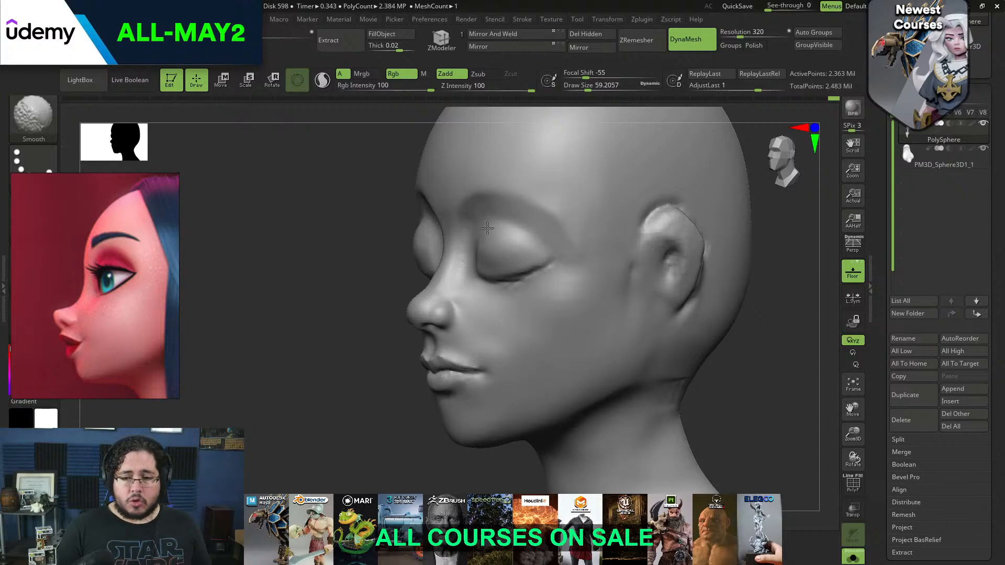
pyautogui.keyDown('shift'); pyautogui.moveTo(403, 256); pyautogui.dragTo(382, 243); pyautogui.keyUp('shift')
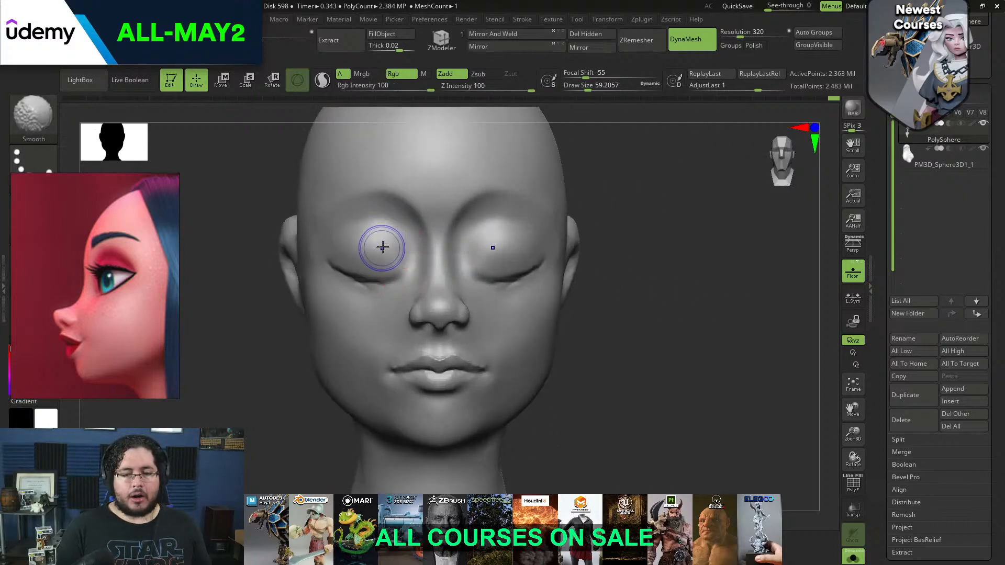
pyautogui.moveTo(639, 252)
pyautogui.mouseDown()
pyautogui.moveTo(635, 287)
pyautogui.moveTo(622, 236)
pyautogui.moveTo(602, 272)
pyautogui.moveTo(505, 274)
pyautogui.mouseUp()
# Reshape the nose tip in profile with the Move brush at a draw size of about 41
pyautogui.moveTo(348, 314)
pyautogui.keyDown('alt'); pyautogui.mouseDown()
pyautogui.moveTo(361, 316)
pyautogui.moveTo(354, 326)
pyautogui.mouseUp(); pyautogui.keyUp('alt')
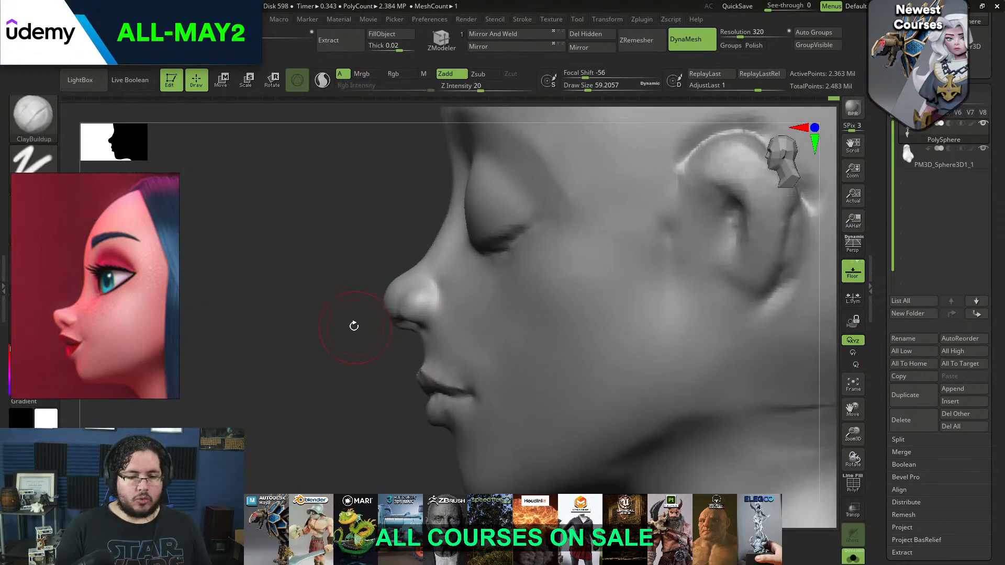
pyautogui.press('b')
pyautogui.press('m')
pyautogui.press('v')
pyautogui.press('space')
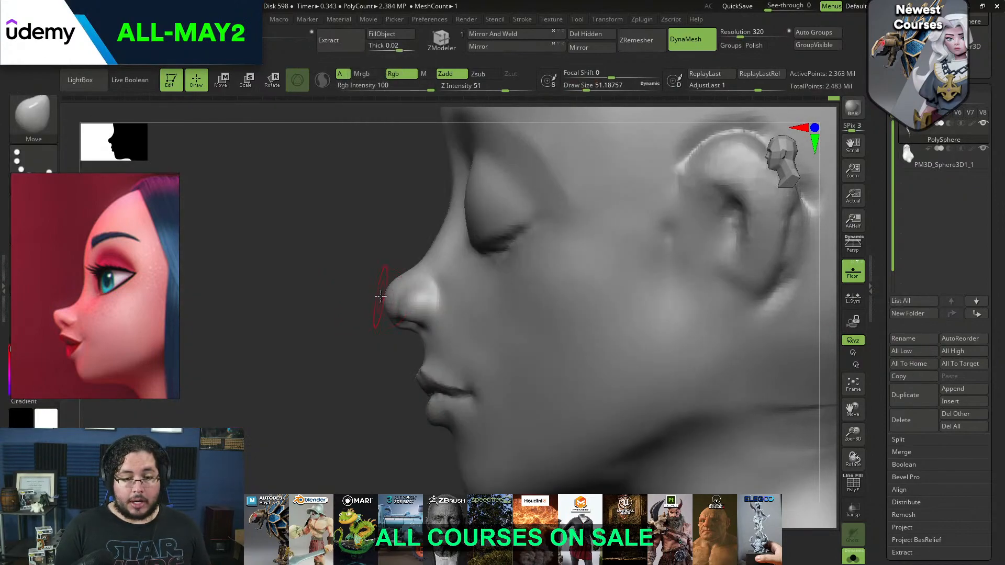
pyautogui.press('space')
pyautogui.moveTo(363, 333)
pyautogui.mouseDown()
pyautogui.moveTo(404, 316)
pyautogui.moveTo(382, 303)
pyautogui.mouseUp()
pyautogui.press('shift')
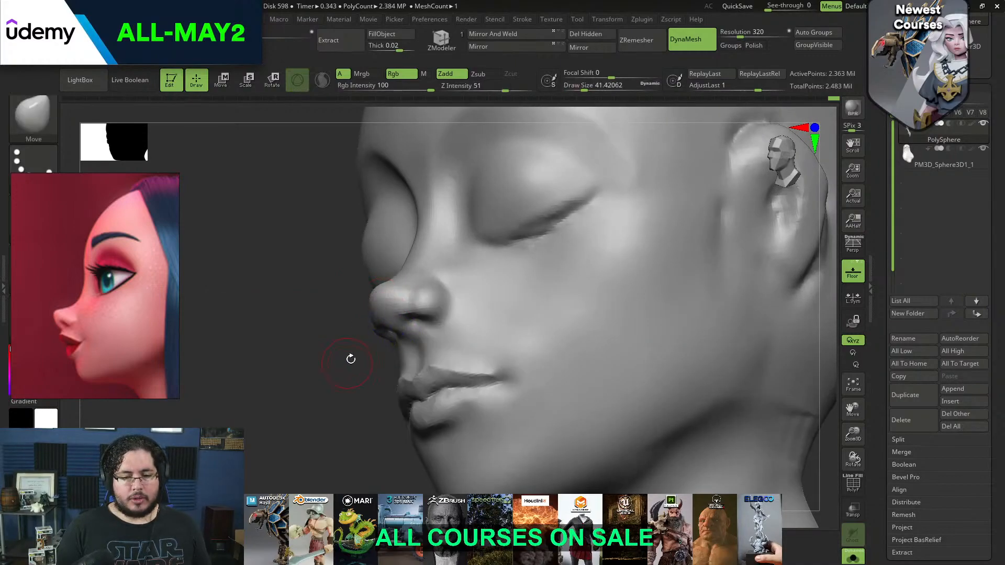
pyautogui.moveTo(349, 362); pyautogui.dragTo(396, 356)
pyautogui.keyDown('shift'); pyautogui.moveTo(376, 319); pyautogui.dragTo(382, 306); pyautogui.keyUp('shift')
pyautogui.moveTo(557, 220); pyautogui.dragTo(609, 204)
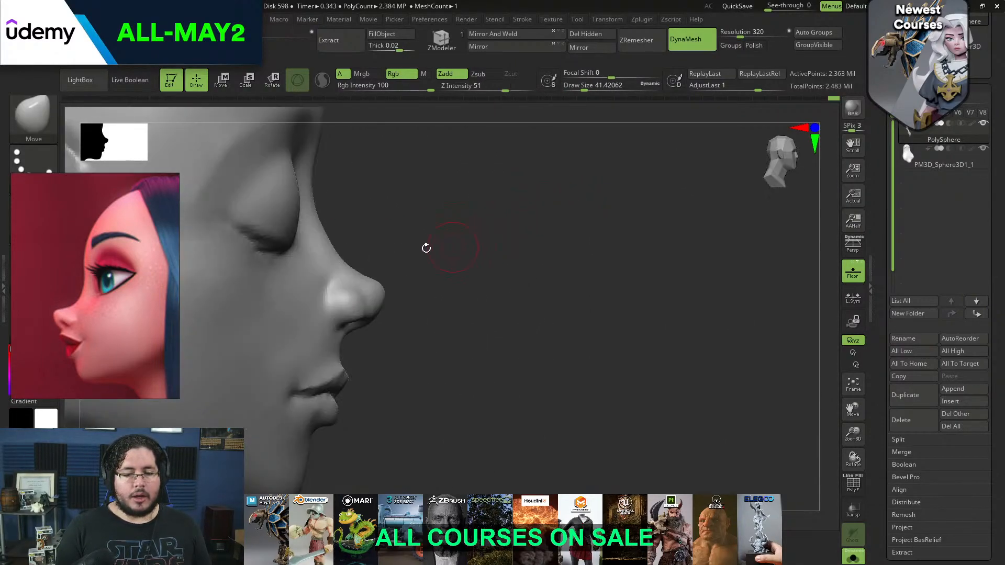
pyautogui.moveTo(375, 290)
pyautogui.keyDown('shift'); pyautogui.mouseDown()
pyautogui.moveTo(411, 276)
pyautogui.moveTo(388, 254)
pyautogui.moveTo(375, 260)
pyautogui.mouseUp(); pyautogui.keyUp('shift')
# Add volume to the nostril wing with the ClayBuildup brush at a draw size of about 35
pyautogui.press('b')
pyautogui.press('c')
pyautogui.press('b')
pyautogui.press('space')
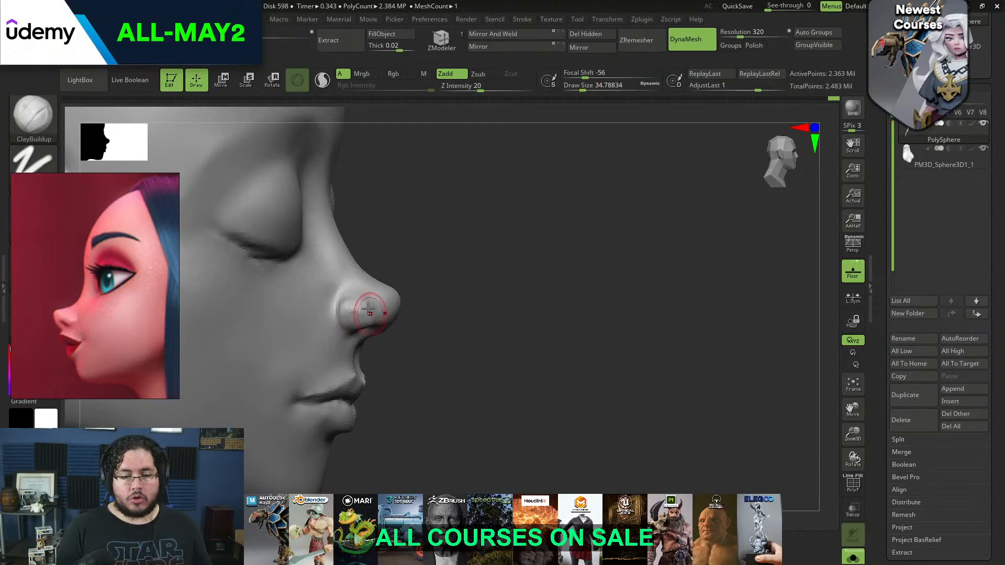
pyautogui.press('shift')
pyautogui.moveTo(414, 244); pyautogui.dragTo(371, 303, button='right')
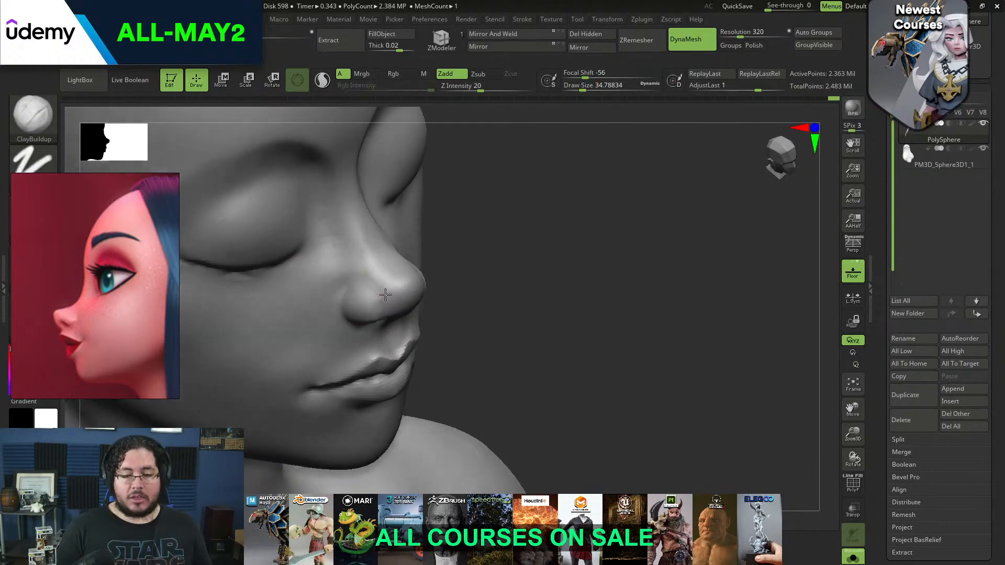
pyautogui.moveTo(487, 209)
pyautogui.mouseDown(button='right')
pyautogui.moveTo(459, 239)
pyautogui.moveTo(370, 264)
pyautogui.mouseUp(button='right')
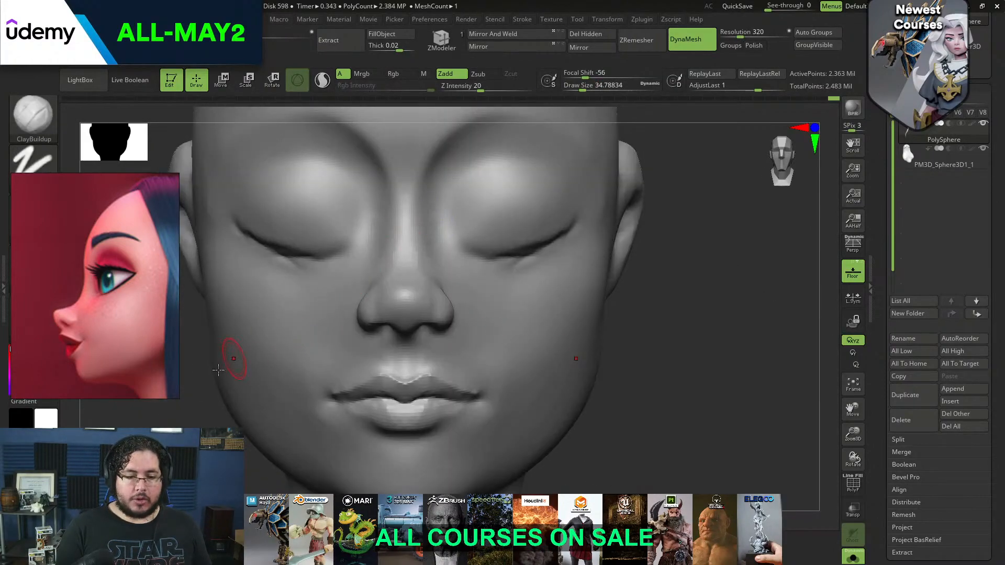
# Adjust the width and contour of the nostril wings with the Move brush, using draw sizes from about 71 down to 49
pyautogui.press('space')
pyautogui.moveTo(424, 299); pyautogui.dragTo(431, 298)
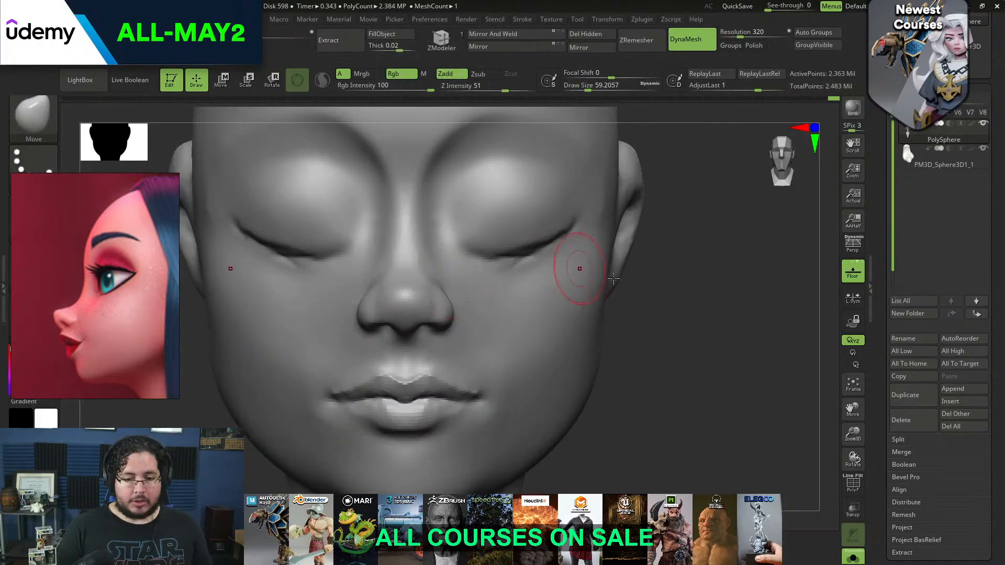
pyautogui.moveTo(567, 267); pyautogui.dragTo(516, 317, button='right')
pyautogui.press('space')
pyautogui.press('space')
pyautogui.moveTo(451, 313); pyautogui.dragTo(459, 311)
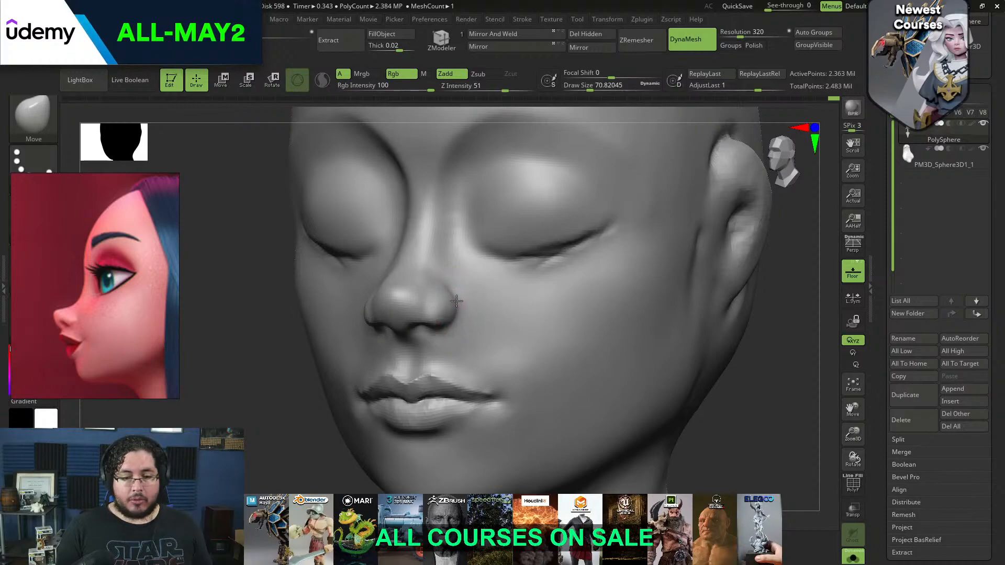
pyautogui.moveTo(455, 294); pyautogui.dragTo(451, 291)
pyautogui.keyDown('shift'); pyautogui.moveTo(251, 442); pyautogui.dragTo(272, 436); pyautogui.keyUp('shift')
pyautogui.press('space')
pyautogui.moveTo(382, 315); pyautogui.dragTo(376, 313)
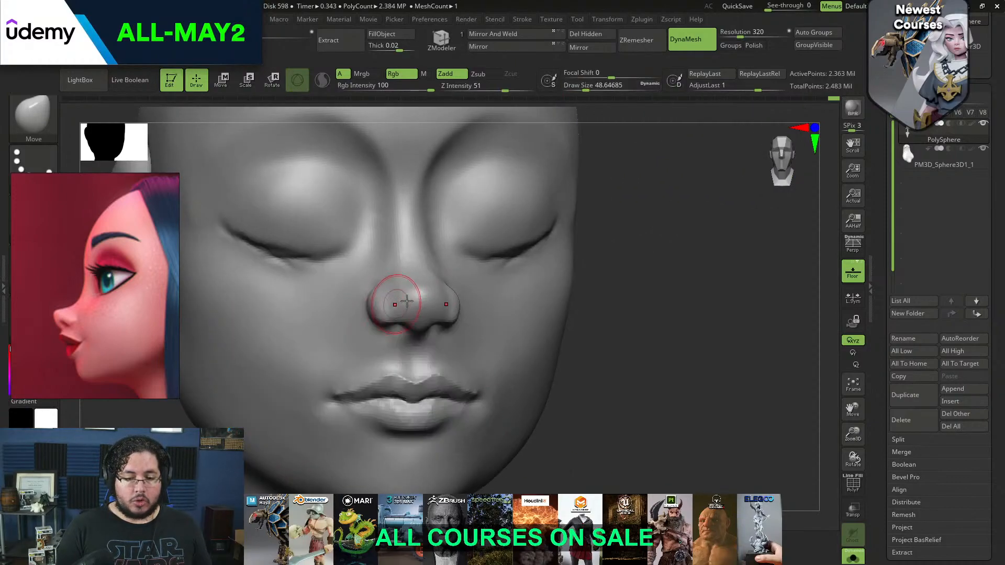
# Flatten the planes between the nostril wing and nose tip with TrimDynamic at a draw size of about 37
pyautogui.press('b')
pyautogui.press('t')
pyautogui.press('d')
pyautogui.press('space')
pyautogui.moveTo(428, 293); pyautogui.dragTo(423, 293)
pyautogui.moveTo(596, 228); pyautogui.dragTo(662, 188)
pyautogui.press('space')
pyautogui.moveTo(482, 257); pyautogui.dragTo(485, 257)
pyautogui.moveTo(434, 287); pyautogui.dragTo(423, 289)
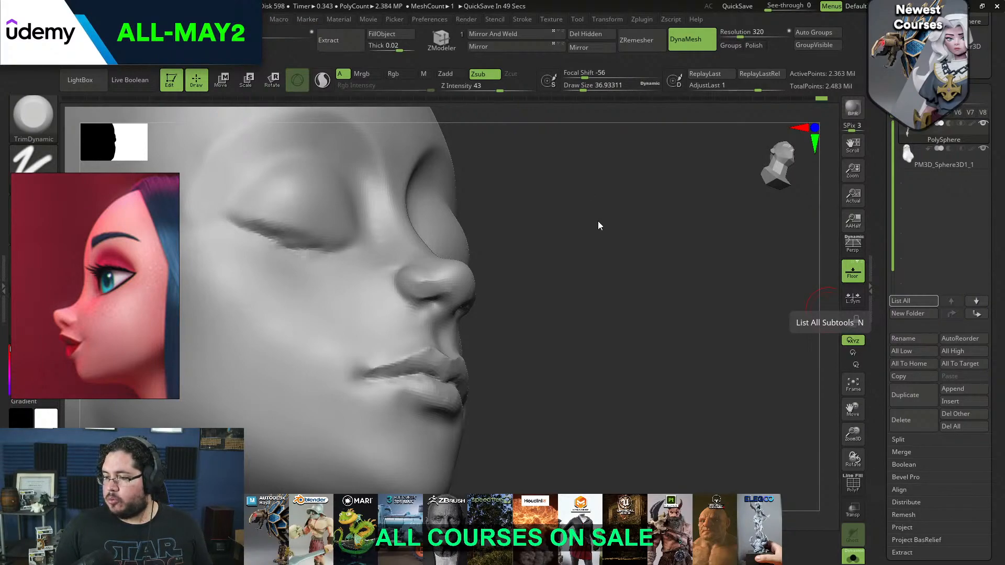
pyautogui.moveTo(604, 262); pyautogui.dragTo(580, 234)
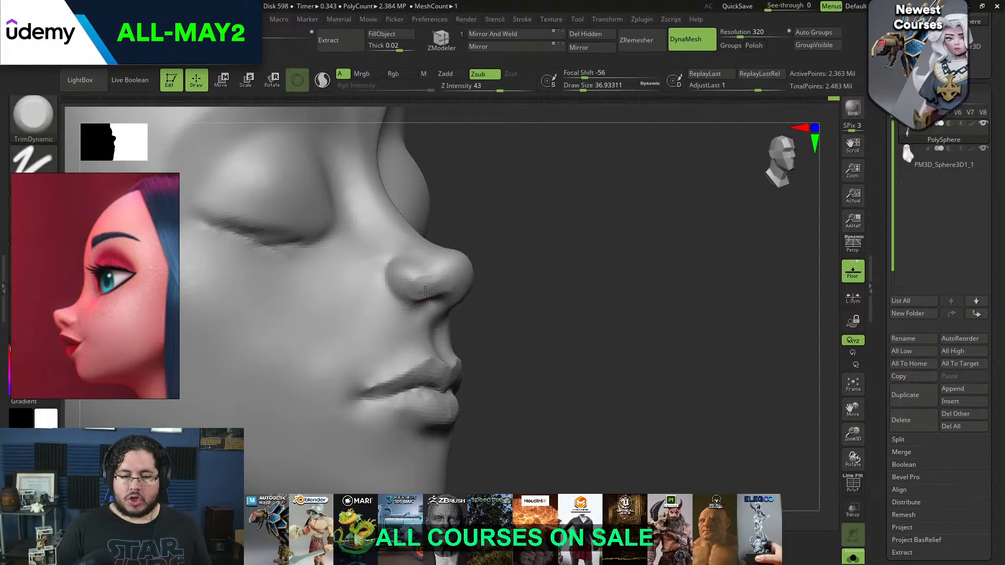
pyautogui.moveTo(481, 218); pyautogui.dragTo(515, 212)
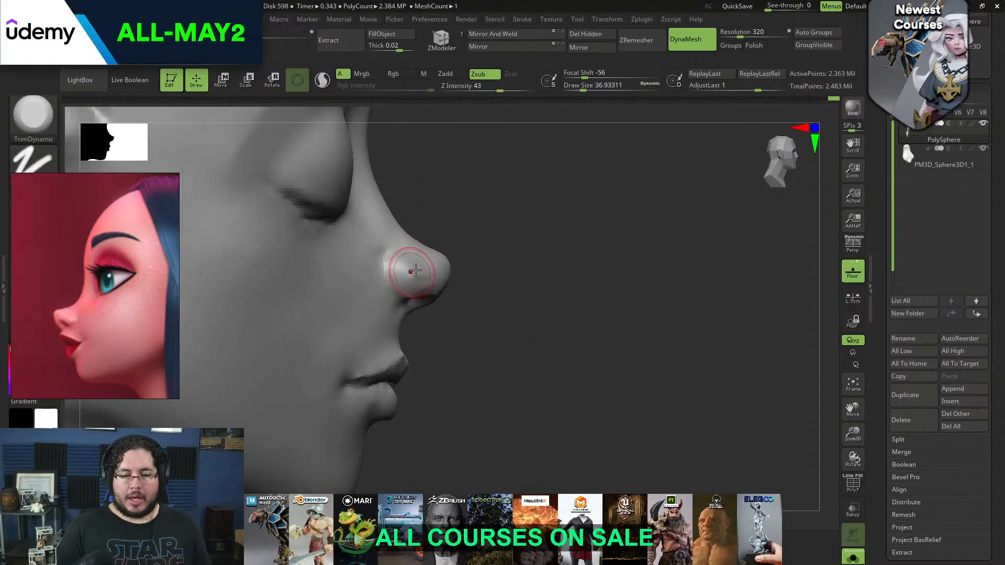
# Reposition the nostril wing against the cheek and nose tip with the Move brush
pyautogui.press('b')
pyautogui.press('m')
pyautogui.press('v')
pyautogui.press('space')
pyautogui.click(424, 255)
pyautogui.moveTo(395, 265); pyautogui.dragTo(401, 275)
pyautogui.moveTo(452, 254); pyautogui.dragTo(406, 263)
pyautogui.press('space')
pyautogui.click(406, 260)
# Trim the planes around the nose tip with the TrimDynamic brush at a draw size of about 46
pyautogui.press('b')
pyautogui.press('t')
pyautogui.press('d')
pyautogui.press('space')
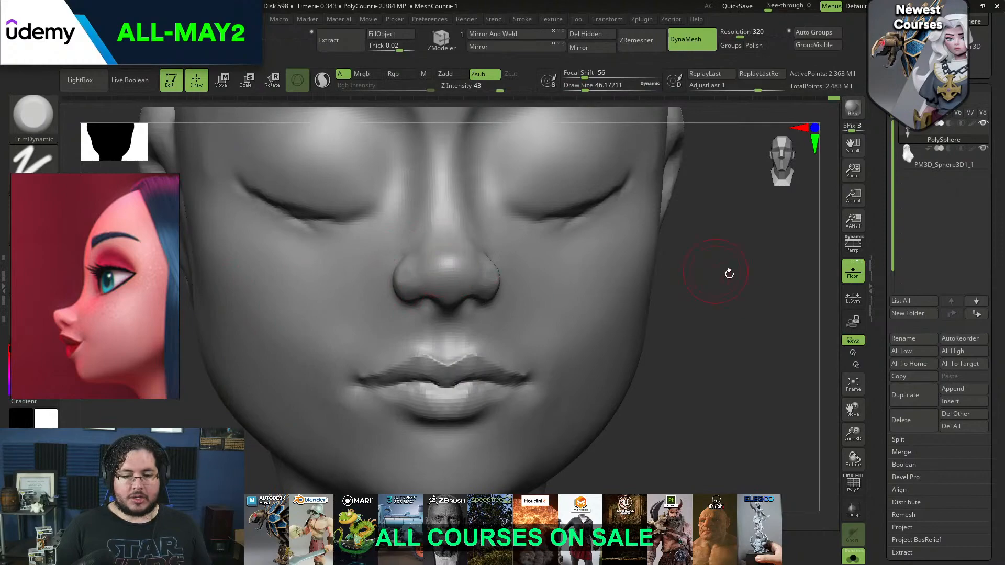
pyautogui.moveTo(721, 272); pyautogui.dragTo(602, 164)
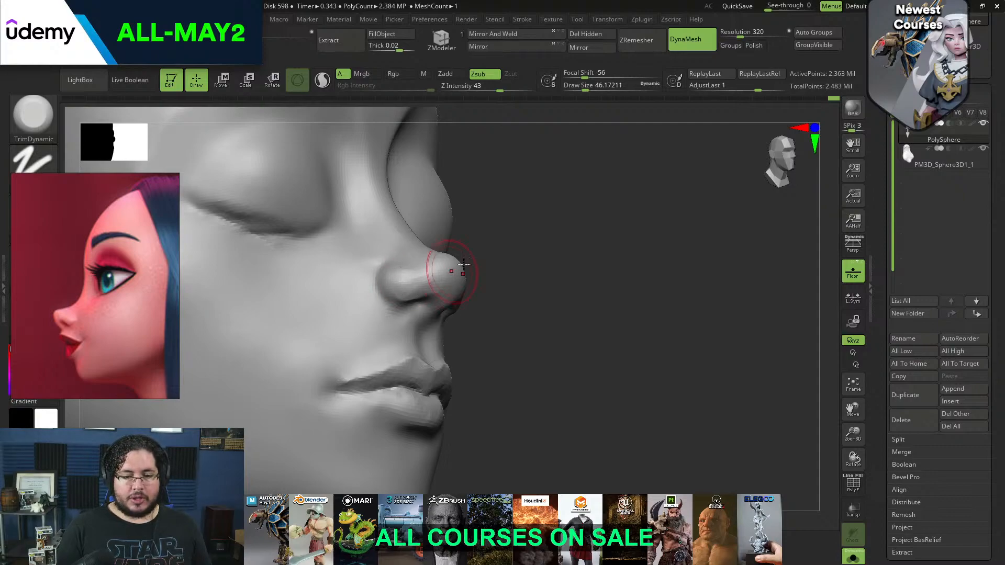
pyautogui.moveTo(568, 282); pyautogui.dragTo(504, 233)
# Sculpt the nostril openings and upper-lip transition with ClayBuildup at draw sizes of about 22 and 33, and smooth the strokes
pyautogui.press('b')
pyautogui.press('c')
pyautogui.press('b')
pyautogui.press('space')
pyautogui.moveTo(458, 276); pyautogui.dragTo(442, 281)
pyautogui.press('space')
pyautogui.press('space')
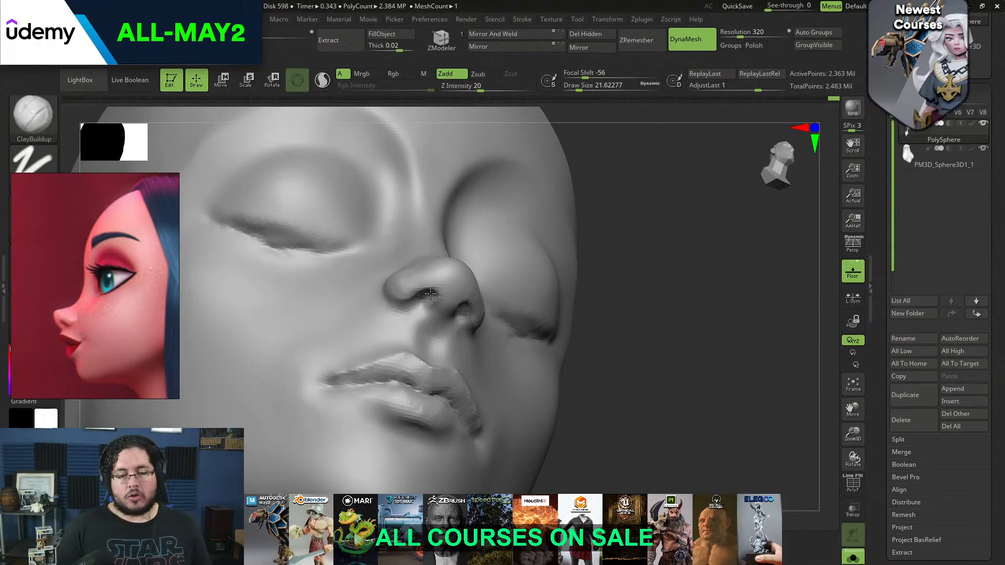
pyautogui.press('shift')
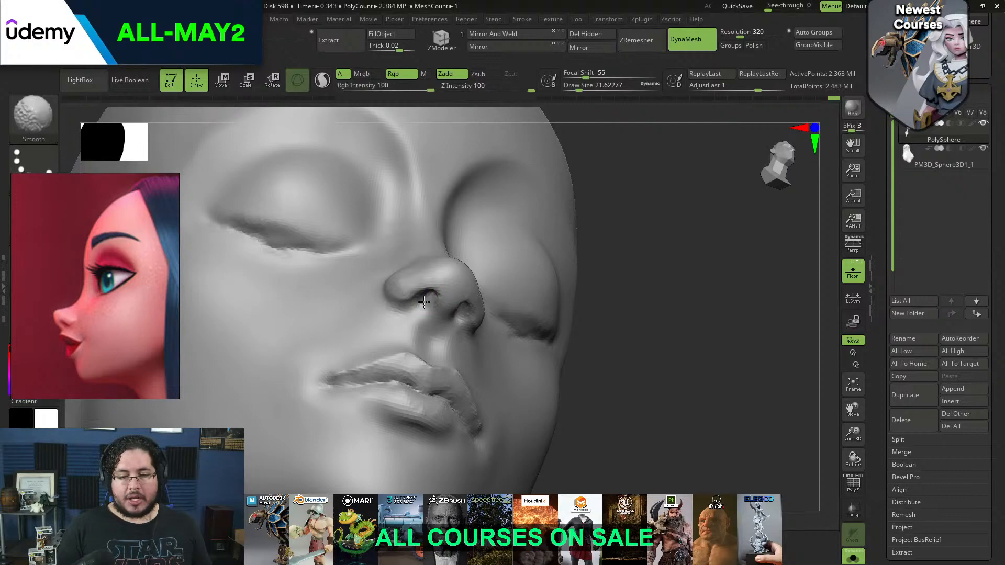
pyautogui.press(']')
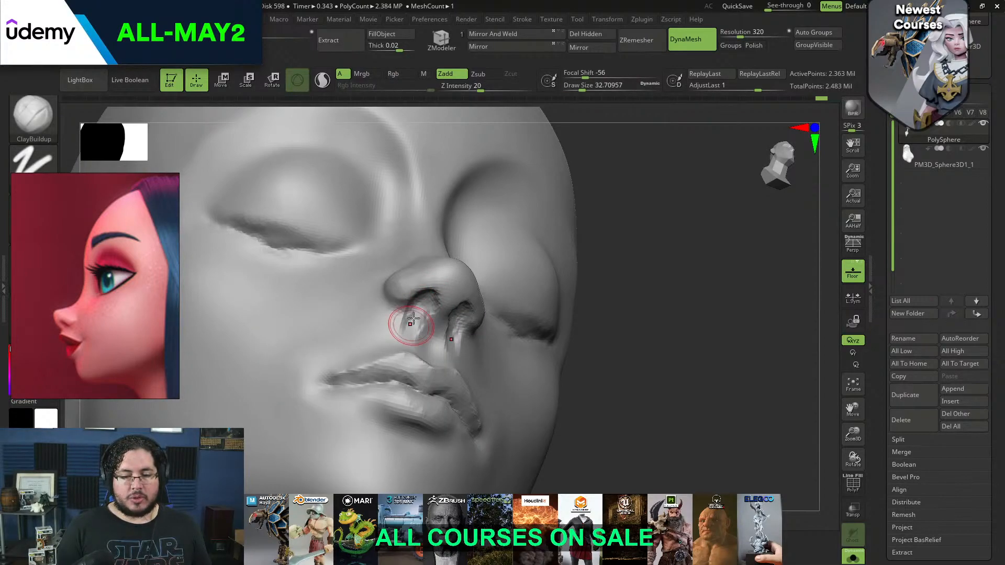
pyautogui.press('shift')
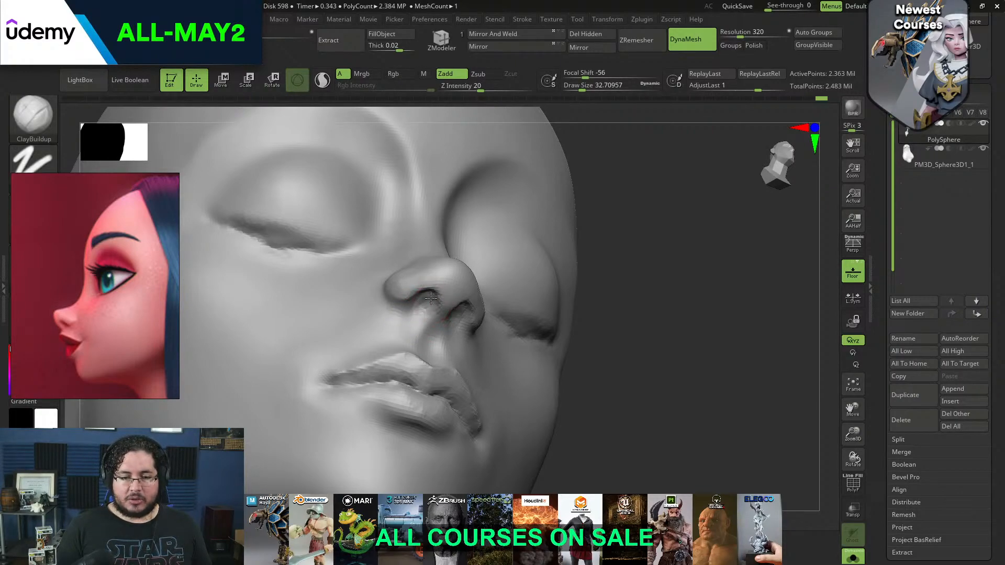
# Refine the underside and sides of the nose from several angles at a draw size of about 33
pyautogui.moveTo(654, 204)
pyautogui.mouseDown()
pyautogui.moveTo(649, 220)
pyautogui.moveTo(555, 223)
pyautogui.mouseUp()
pyautogui.keyDown('shift'); pyautogui.moveTo(485, 282); pyautogui.dragTo(494, 308); pyautogui.keyUp('shift')
pyautogui.moveTo(759, 375); pyautogui.dragTo(665, 378)
pyautogui.keyDown('shift'); pyautogui.moveTo(479, 272); pyautogui.dragTo(469, 282); pyautogui.keyUp('shift')
pyautogui.moveTo(419, 367); pyautogui.dragTo(492, 335)
pyautogui.keyDown('shift'); pyautogui.moveTo(492, 323); pyautogui.dragTo(473, 327); pyautogui.keyUp('shift')
pyautogui.moveTo(398, 367)
pyautogui.mouseDown()
pyautogui.moveTo(492, 362)
pyautogui.moveTo(442, 341)
pyautogui.mouseUp()
pyautogui.moveTo(626, 217)
pyautogui.mouseDown()
pyautogui.moveTo(611, 190)
pyautogui.moveTo(645, 309)
pyautogui.moveTo(644, 258)
pyautogui.moveTo(419, 310)
pyautogui.moveTo(417, 298)
pyautogui.moveTo(422, 328)
pyautogui.mouseUp()
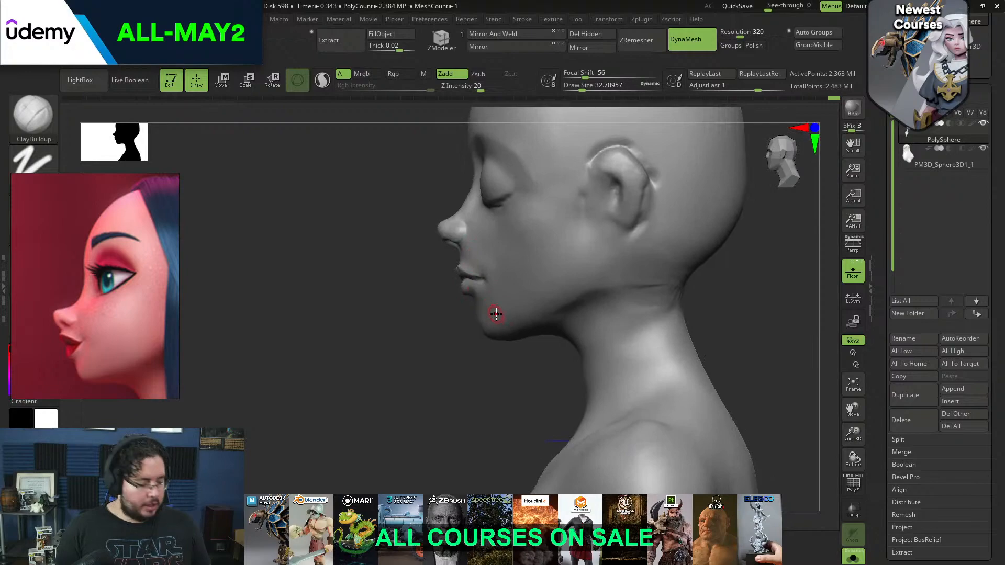
# Push the side of the jaw inward with the Move brush at a draw size of about 187
pyautogui.press('b')
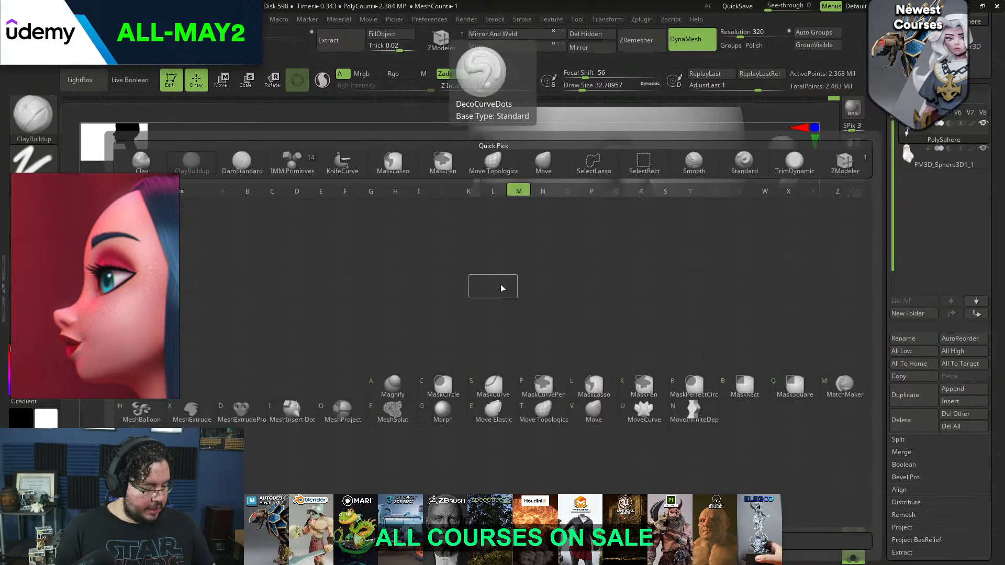
pyautogui.press('m')
pyautogui.press('v')
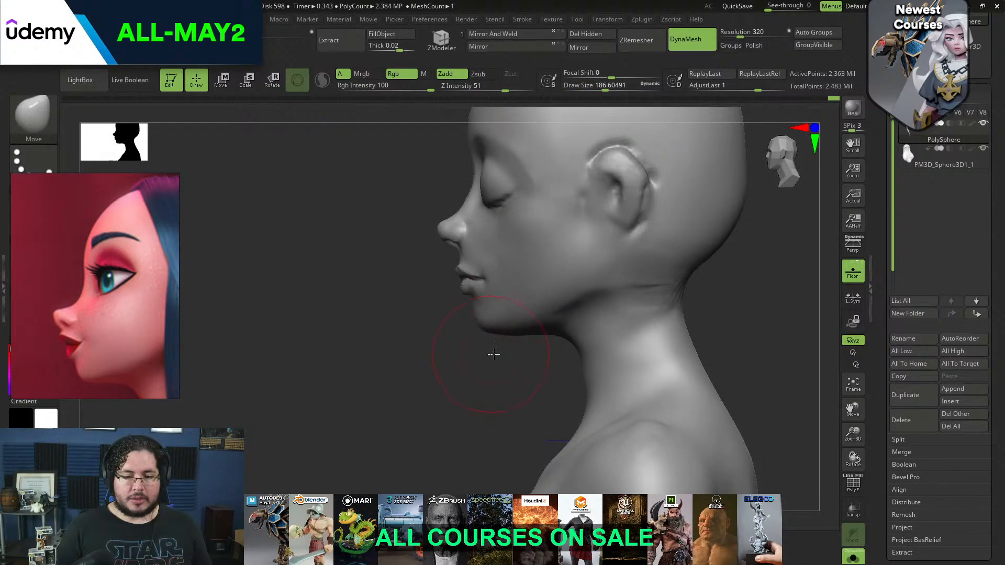
pyautogui.moveTo(492, 352); pyautogui.dragTo(591, 336)
pyautogui.moveTo(581, 301); pyautogui.dragTo(617, 291)
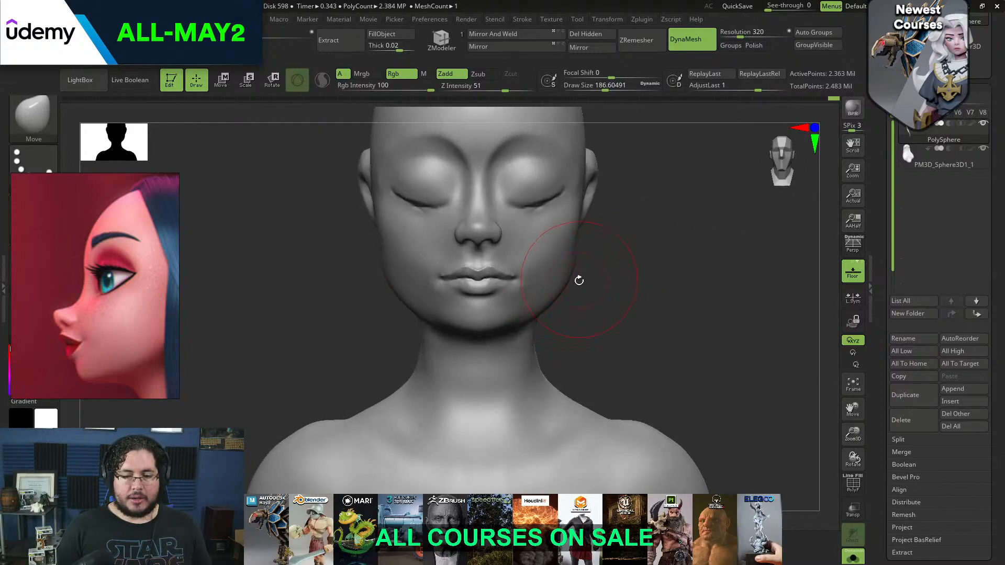
pyautogui.moveTo(577, 251)
pyautogui.mouseDown()
pyautogui.moveTo(568, 281)
pyautogui.moveTo(573, 270)
pyautogui.moveTo(558, 264)
pyautogui.mouseUp()
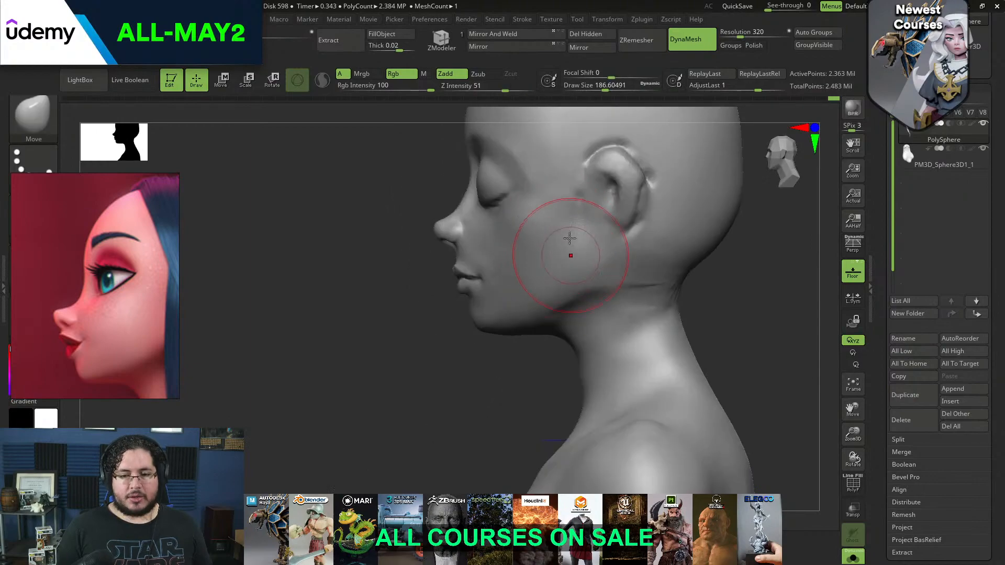
# Build up the rear jaw corner below the ear with ClayBuildup at a draw size of about 90, and smooth it
pyautogui.press('b')
pyautogui.press('c')
pyautogui.press('b')
pyautogui.press('space')
pyautogui.press('space')
pyautogui.press('space')
pyautogui.moveTo(597, 231); pyautogui.dragTo(608, 254)
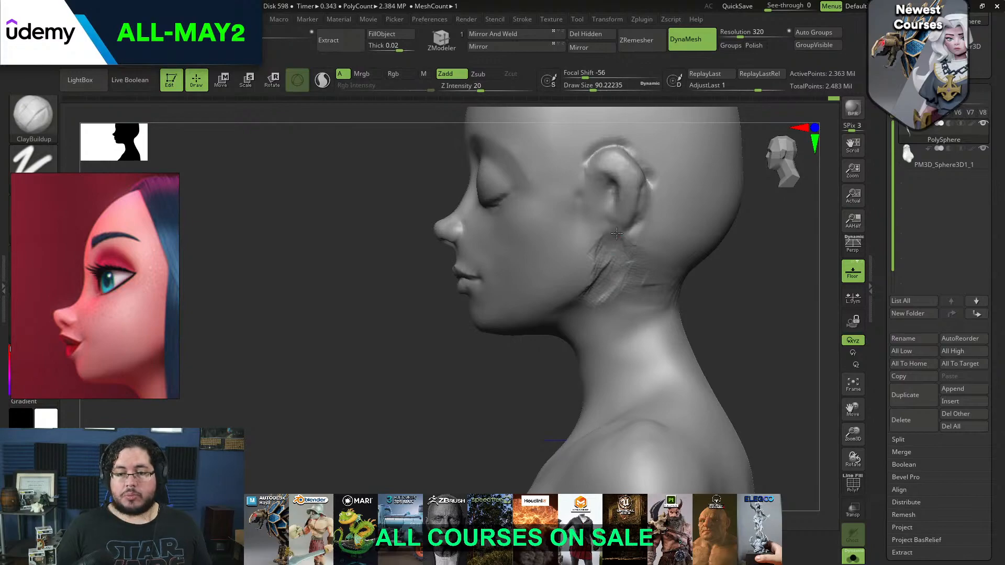
pyautogui.moveTo(612, 249); pyautogui.dragTo(591, 245)
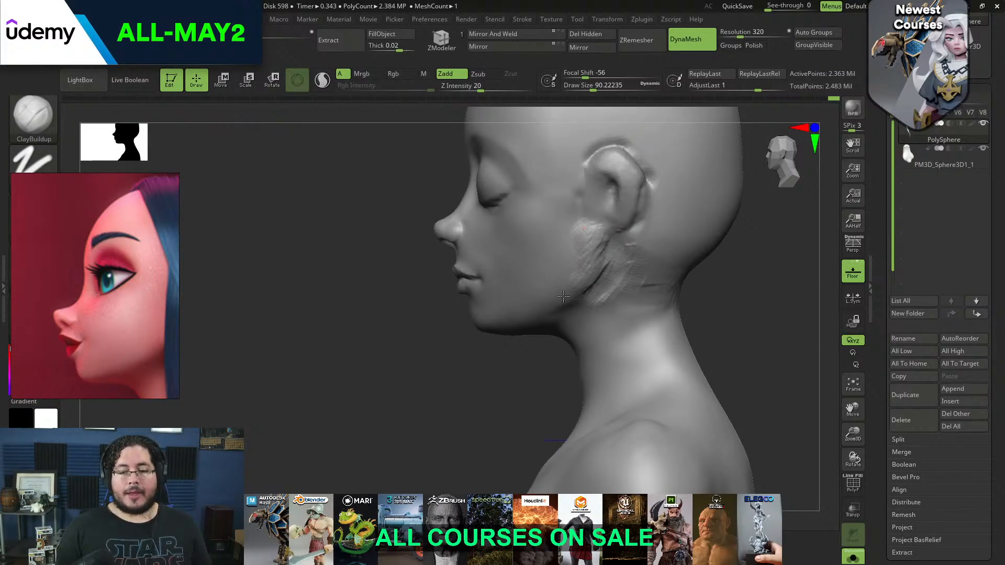
pyautogui.moveTo(572, 279)
pyautogui.mouseDown()
pyautogui.moveTo(568, 272)
pyautogui.moveTo(557, 285)
pyautogui.mouseUp()
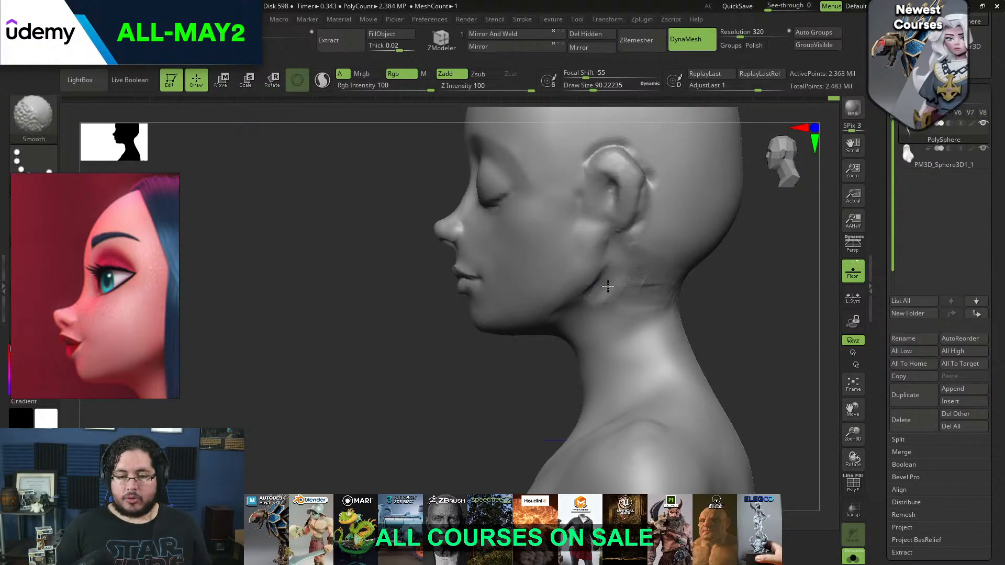
# Build up the jaw side in front of the ear with ClayBuildup at a draw size of about 101, and smooth it
pyautogui.moveTo(524, 348); pyautogui.dragTo(631, 275)
pyautogui.moveTo(316, 283); pyautogui.dragTo(363, 278)
pyautogui.keyDown('shift'); pyautogui.moveTo(417, 230); pyautogui.dragTo(422, 256); pyautogui.keyUp('shift')
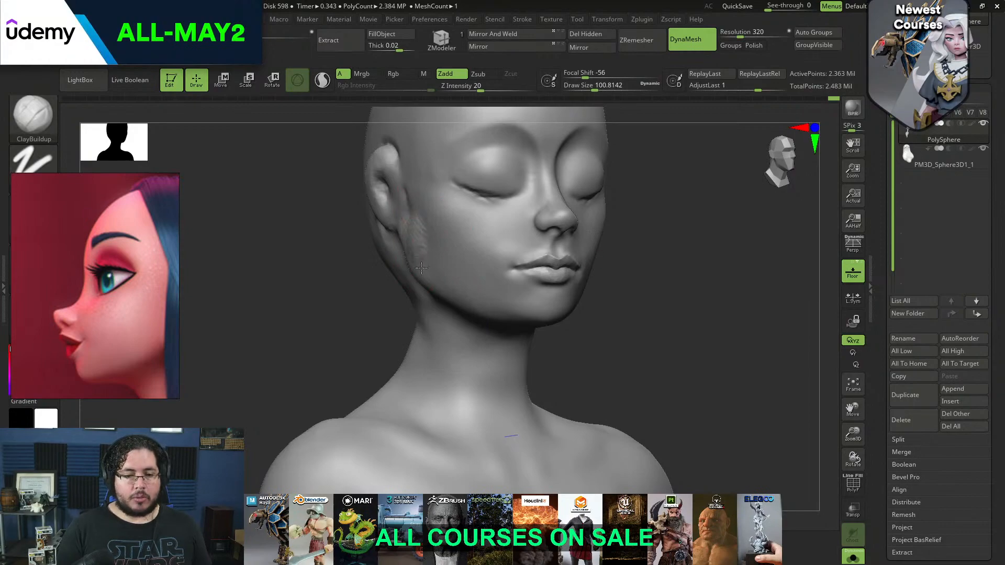
pyautogui.keyDown('shift'); pyautogui.moveTo(425, 271); pyautogui.dragTo(430, 266); pyautogui.keyUp('shift')
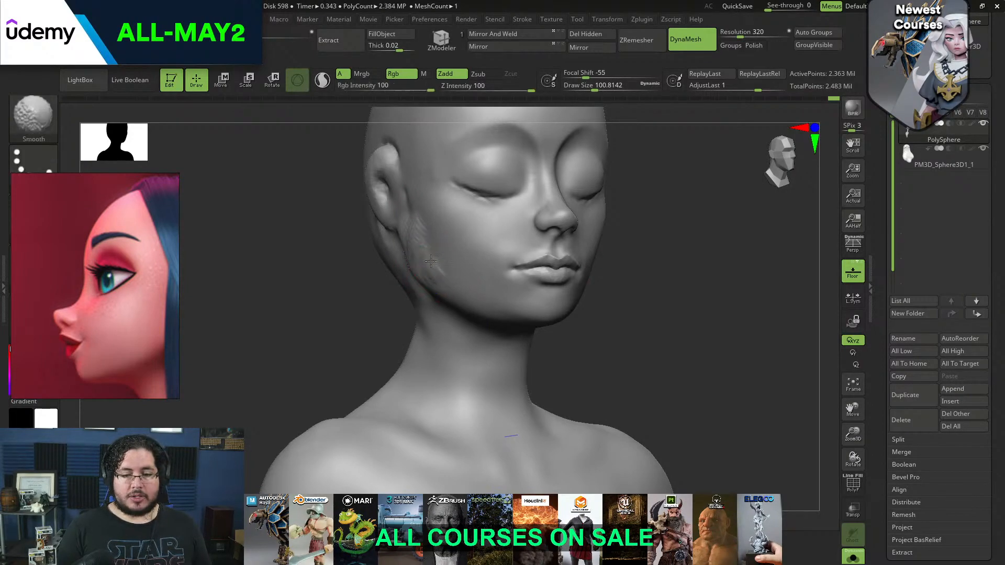
# Flatten the side of the jaw below the ear with TrimDynamic at a draw size of about 136
pyautogui.press('b')
pyautogui.press('t')
pyautogui.press('d')
pyautogui.press('space')
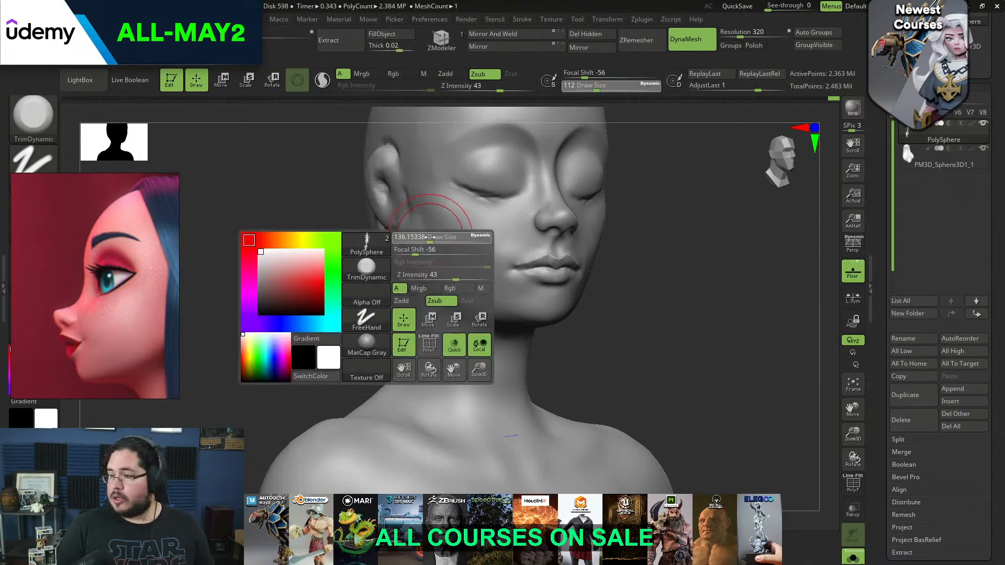
pyautogui.moveTo(418, 231)
pyautogui.mouseDown()
pyautogui.moveTo(404, 202)
pyautogui.moveTo(406, 238)
pyautogui.moveTo(415, 179)
pyautogui.moveTo(395, 236)
pyautogui.mouseUp()
pyautogui.moveTo(315, 210); pyautogui.dragTo(404, 280)
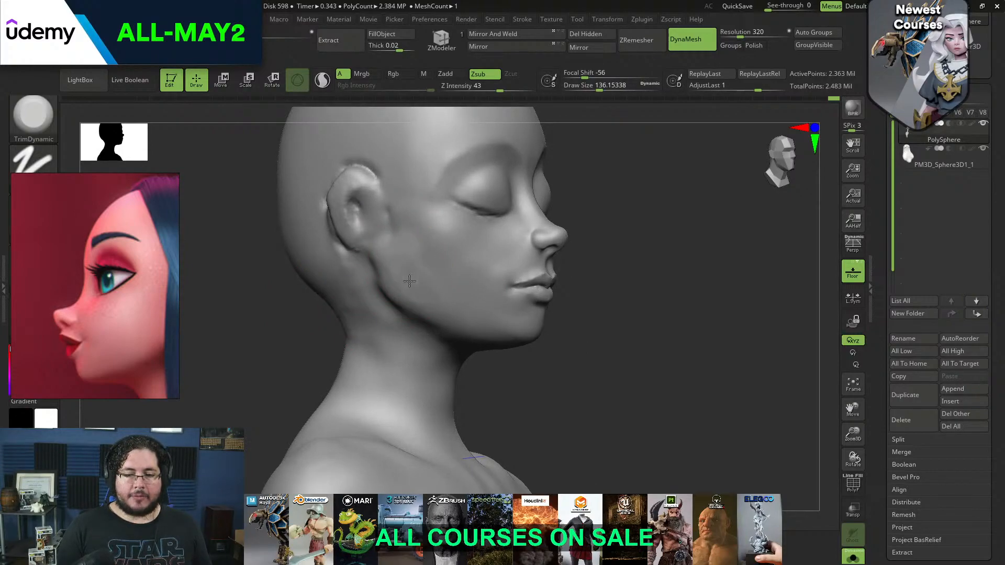
pyautogui.keyDown('shift'); pyautogui.moveTo(616, 205); pyautogui.dragTo(573, 220); pyautogui.keyUp('shift')
pyautogui.moveTo(626, 251)
pyautogui.mouseDown()
pyautogui.moveTo(513, 303)
pyautogui.moveTo(478, 308)
pyautogui.moveTo(451, 278)
pyautogui.mouseUp()
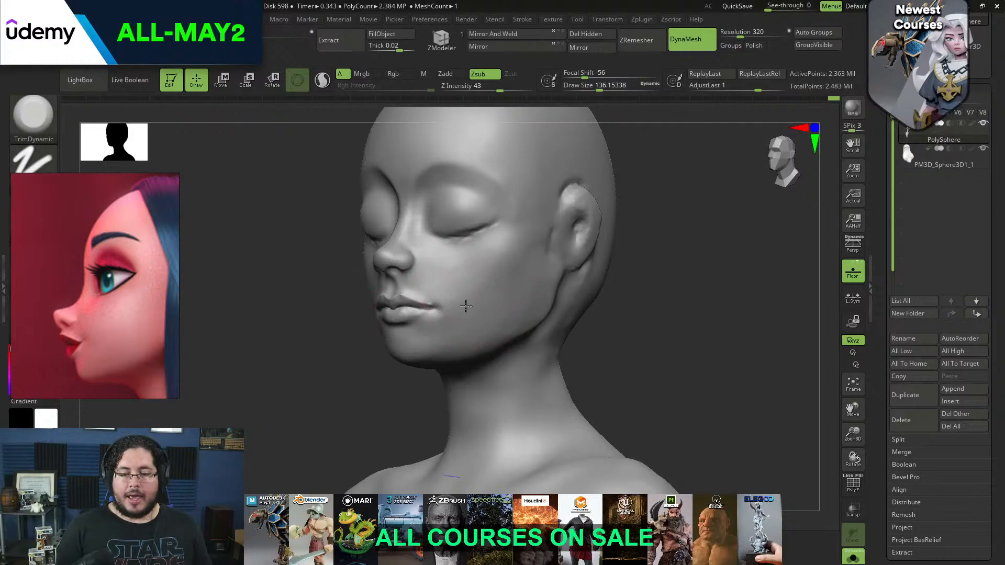
# Plane the cheek between the nose and jaw with TrimDynamic at a draw size of about 87
pyautogui.moveTo(489, 292); pyautogui.dragTo(462, 279)
pyautogui.press('space')
pyautogui.moveTo(449, 262)
pyautogui.mouseDown()
pyautogui.moveTo(451, 300)
pyautogui.moveTo(483, 296)
pyautogui.mouseUp()
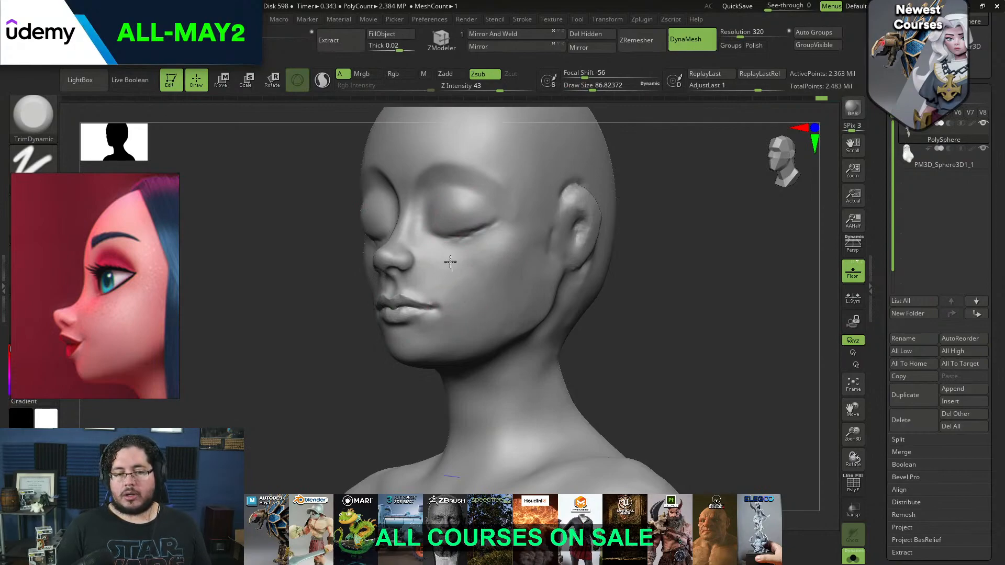
pyautogui.moveTo(581, 303)
pyautogui.mouseDown()
pyautogui.moveTo(635, 292)
pyautogui.moveTo(597, 260)
pyautogui.moveTo(623, 281)
pyautogui.moveTo(609, 288)
pyautogui.moveTo(520, 225)
pyautogui.moveTo(442, 222)
pyautogui.mouseUp()
# Sharpen the crease along the closed eyelid with DamStandard at a draw size of about 46
pyautogui.press('b')
pyautogui.press('d')
pyautogui.press('s')
pyautogui.press('s')
pyautogui.press('s')
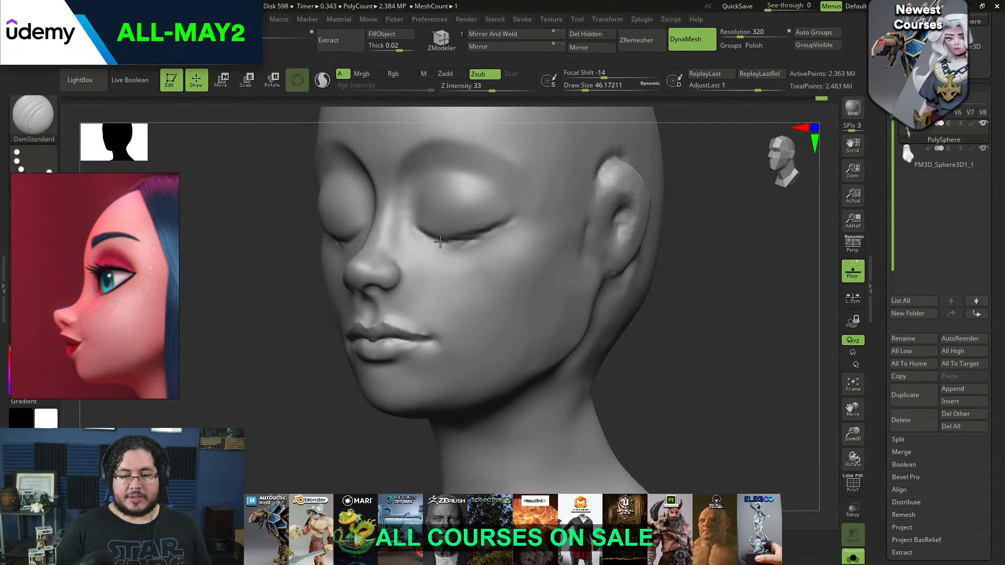
# Adjust the ear and the side of the head with the Move brush at a draw size of about 393
pyautogui.moveTo(650, 206); pyautogui.dragTo(650, 240)
pyautogui.press('b')
pyautogui.press('m')
pyautogui.press('v')
pyautogui.press('space')
pyautogui.moveTo(576, 233); pyautogui.dragTo(597, 234)
pyautogui.moveTo(617, 226)
pyautogui.mouseDown()
pyautogui.moveTo(588, 222)
pyautogui.moveTo(591, 243)
pyautogui.moveTo(580, 253)
pyautogui.mouseUp()
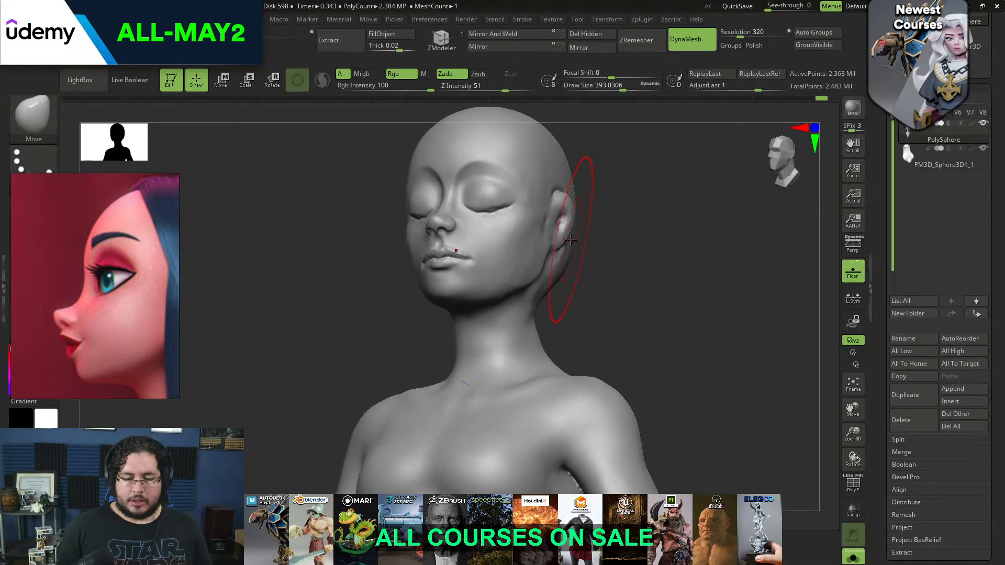
# Browse the reference board and frame the stylised woman in the red dress to compare her face shape
pyautogui.scroll(-10, 114, 308)
pyautogui.moveTo(117, 261); pyautogui.dragTo(95, 334, button='middle')
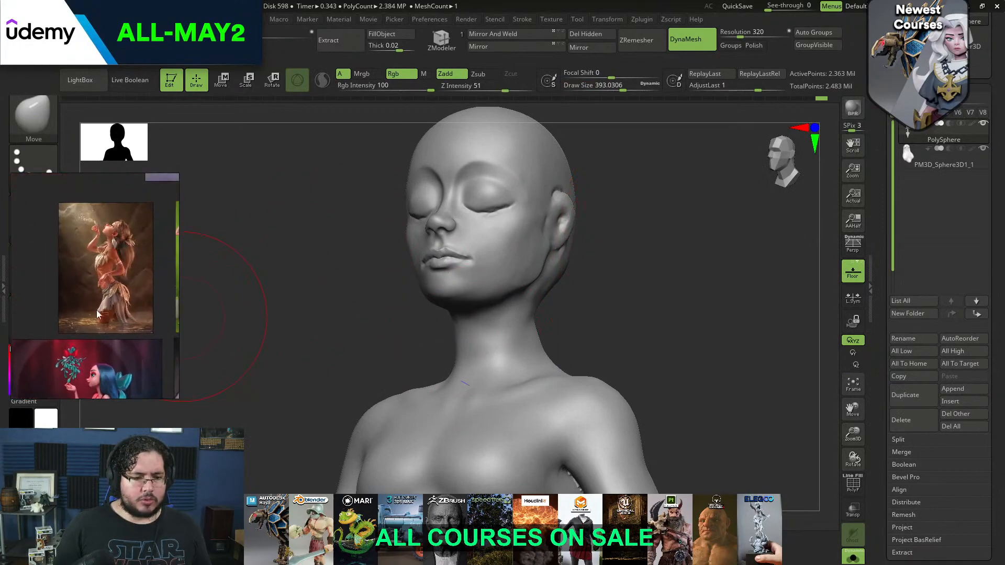
pyautogui.scroll(8, 89, 219)
pyautogui.scroll(-8, 71, 215)
pyautogui.moveTo(138, 223); pyautogui.dragTo(106, 308, button='middle')
pyautogui.moveTo(94, 225); pyautogui.dragTo(96, 319, button='middle')
pyautogui.scroll(6, 78, 200)
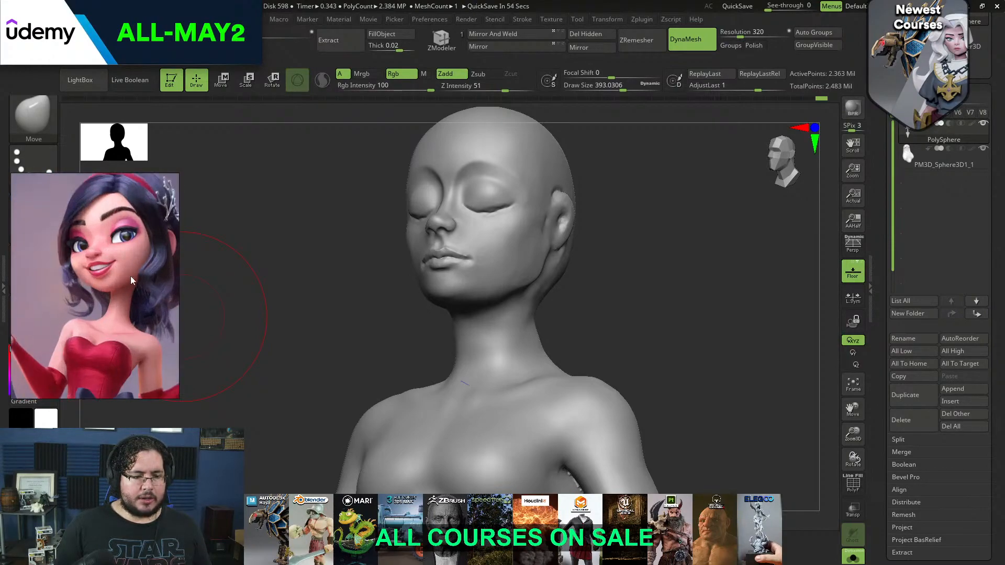
# Reshape the cheeks and lower face with the Move brush at draw sizes of about 280 and 311
pyautogui.keyDown('shift'); pyautogui.moveTo(340, 252); pyautogui.dragTo(353, 267); pyautogui.keyUp('shift')
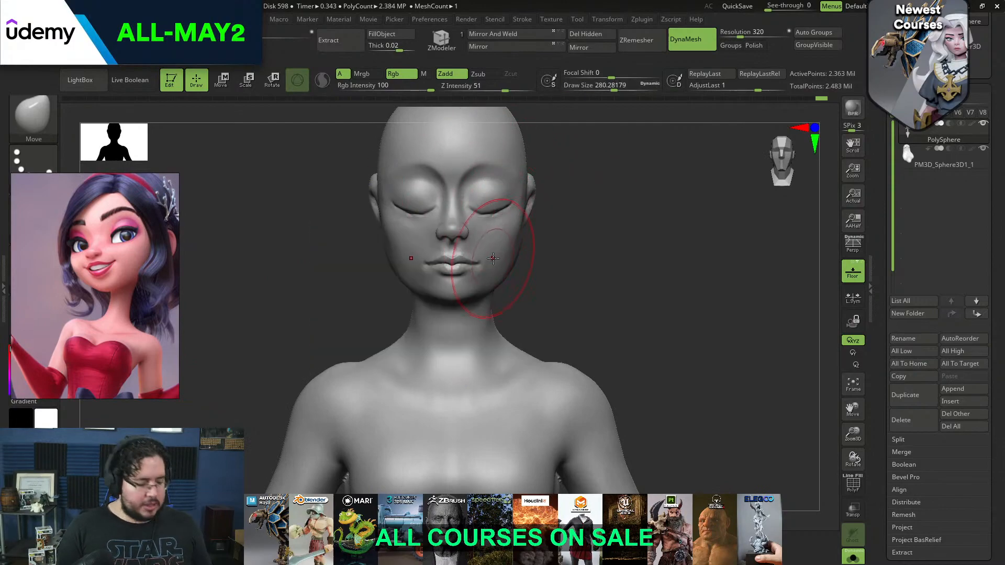
pyautogui.press('b')
pyautogui.press('m')
pyautogui.press('v')
pyautogui.press('space')
pyautogui.moveTo(492, 257)
pyautogui.mouseDown()
pyautogui.moveTo(517, 241)
pyautogui.moveTo(533, 247)
pyautogui.moveTo(572, 204)
pyautogui.mouseUp()
pyautogui.press('b')
pyautogui.press('m')
pyautogui.press('v')
pyautogui.press('space')
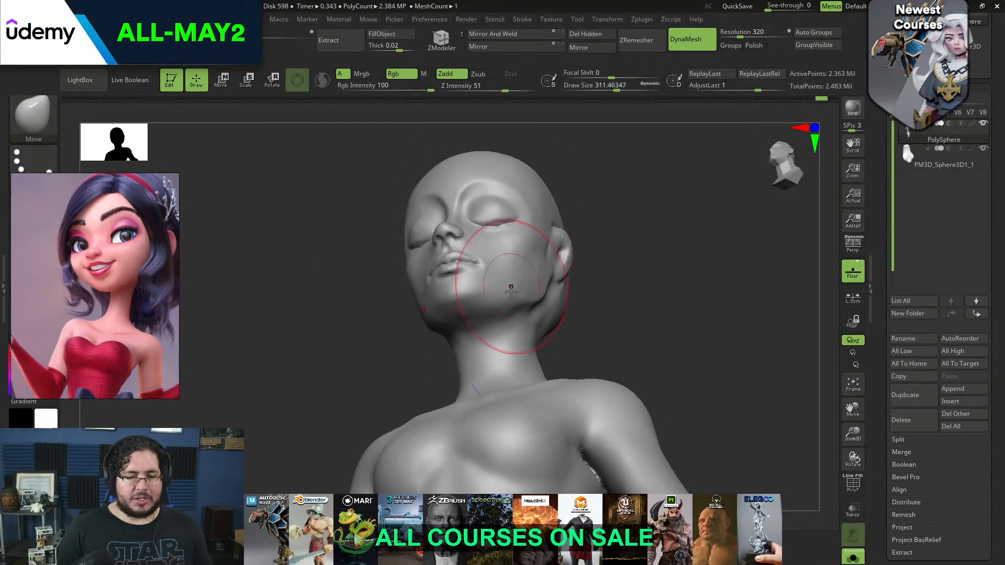
# Refine the jawline and chin profile with the Move brush at a draw size of about 257
pyautogui.moveTo(586, 239); pyautogui.dragTo(592, 197)
pyautogui.press('space')
pyautogui.moveTo(523, 280); pyautogui.dragTo(521, 281)
pyautogui.moveTo(568, 226)
pyautogui.mouseDown()
pyautogui.moveTo(566, 282)
pyautogui.moveTo(563, 249)
pyautogui.mouseUp()
pyautogui.press('space')
pyautogui.moveTo(524, 278); pyautogui.dragTo(521, 277)
pyautogui.moveTo(570, 247)
pyautogui.mouseDown()
pyautogui.moveTo(527, 273)
pyautogui.moveTo(535, 291)
pyautogui.mouseUp()
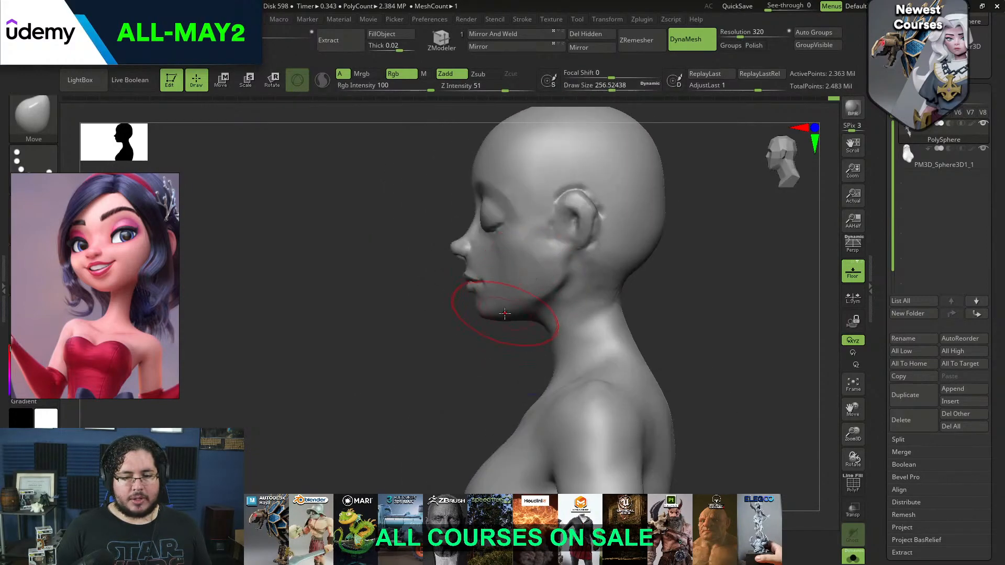
pyautogui.keyDown('alt'); pyautogui.moveTo(480, 336); pyautogui.dragTo(474, 397); pyautogui.keyUp('alt')
pyautogui.moveTo(479, 335)
pyautogui.mouseDown()
pyautogui.moveTo(606, 234)
pyautogui.moveTo(639, 231)
pyautogui.moveTo(630, 300)
pyautogui.mouseUp()
# Adjust the shape of the lips from both sides with the Move brush at a draw size of about 80
pyautogui.press('space')
pyautogui.moveTo(469, 204); pyautogui.dragTo(446, 203)
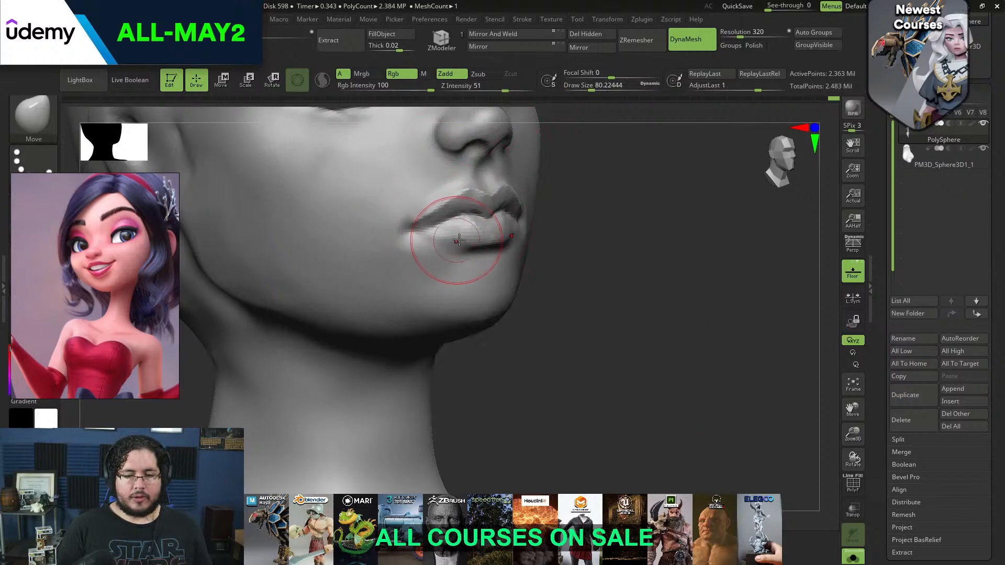
pyautogui.moveTo(588, 287); pyautogui.dragTo(555, 287)
pyautogui.keyDown('alt'); pyautogui.moveTo(579, 287); pyautogui.dragTo(503, 246); pyautogui.keyUp('alt')
pyautogui.press('space')
pyautogui.keyDown('alt'); pyautogui.moveTo(477, 314); pyautogui.dragTo(476, 386); pyautogui.keyUp('alt')
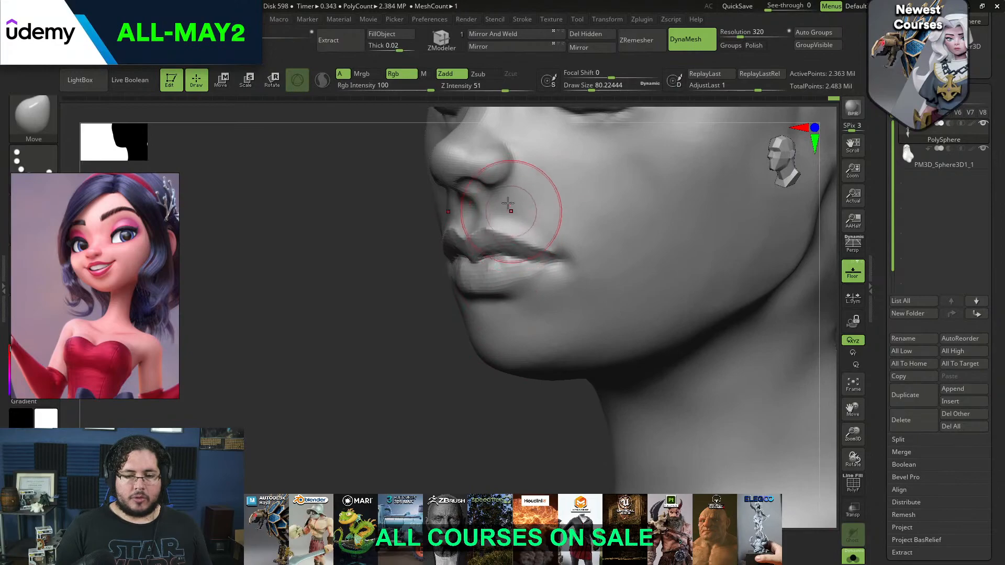
# Add volume around the corner of the mouth with ClayBuildup at a draw size of about 39
pyautogui.press('b')
pyautogui.press('c')
pyautogui.press('b')
pyautogui.press('space')
pyautogui.moveTo(512, 227)
pyautogui.mouseDown()
pyautogui.moveTo(508, 216)
pyautogui.moveTo(564, 248)
pyautogui.moveTo(518, 214)
pyautogui.moveTo(560, 233)
pyautogui.moveTo(575, 256)
pyautogui.moveTo(568, 265)
pyautogui.mouseUp()
pyautogui.press('space')
pyautogui.press('space')
pyautogui.moveTo(563, 247); pyautogui.dragTo(563, 249)
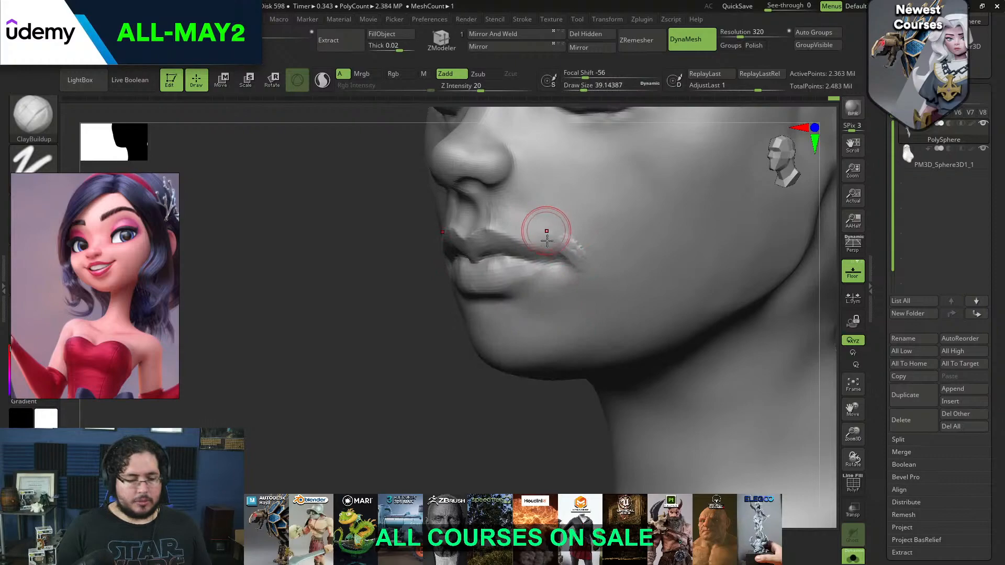
# Deepen the line between the lips with DamStandard at a draw size of about 31, and smooth the mouth corner
pyautogui.press('b')
pyautogui.press('d')
pyautogui.press('s')
pyautogui.press('space')
pyautogui.moveTo(543, 253); pyautogui.dragTo(499, 246)
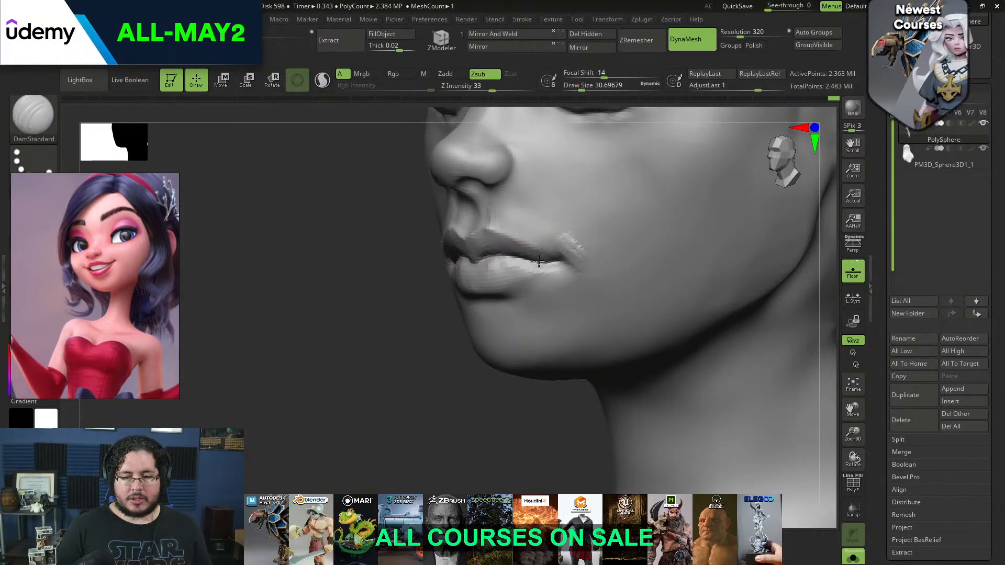
pyautogui.moveTo(444, 332); pyautogui.dragTo(519, 214)
pyautogui.press('shift')
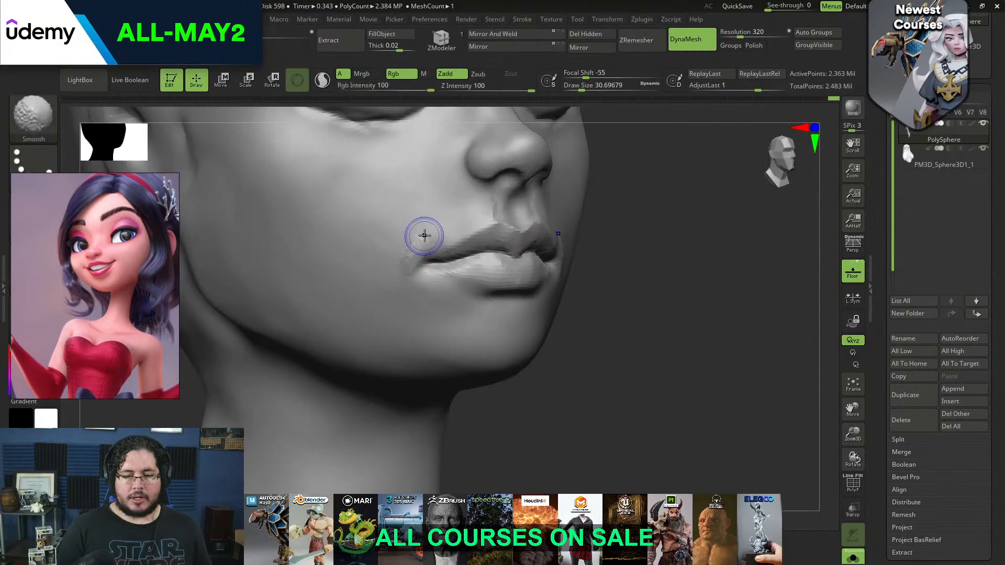
pyautogui.keyDown('shift'); pyautogui.moveTo(424, 226); pyautogui.dragTo(402, 244); pyautogui.keyUp('shift')
# Smooth the cheek and mouth area at a draw size of about 49
pyautogui.moveTo(658, 277)
pyautogui.keyDown('alt'); pyautogui.mouseDown()
pyautogui.moveTo(657, 231)
pyautogui.moveTo(566, 233)
pyautogui.mouseUp(); pyautogui.keyUp('alt')
pyautogui.press('space')
pyautogui.moveTo(467, 241); pyautogui.dragTo(472, 240)
pyautogui.press('shift')
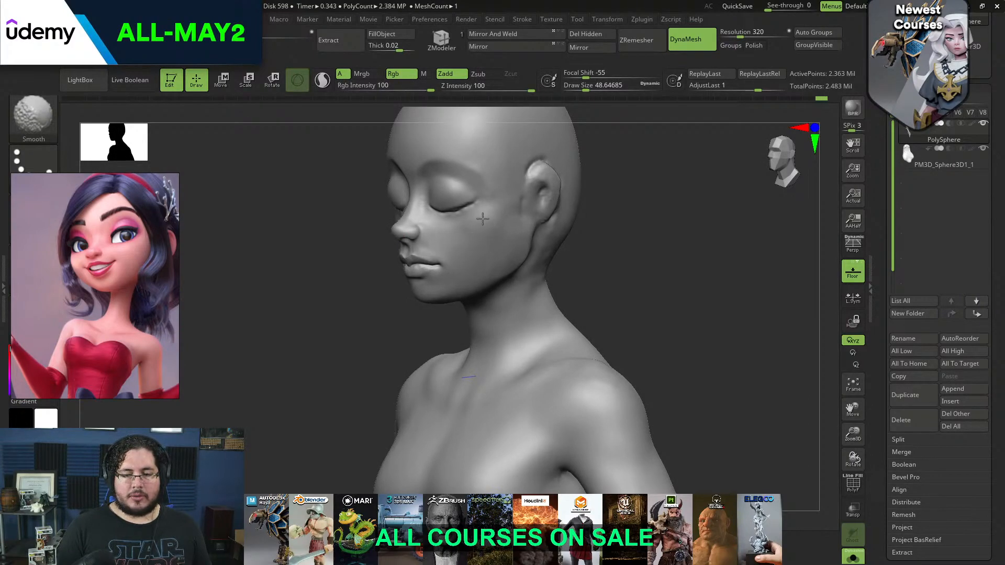
pyautogui.moveTo(618, 278)
pyautogui.keyDown('alt'); pyautogui.mouseDown()
pyautogui.moveTo(629, 283)
pyautogui.moveTo(604, 247)
pyautogui.mouseUp(); pyautogui.keyUp('alt')
pyautogui.moveTo(605, 247)
pyautogui.mouseDown()
pyautogui.moveTo(644, 258)
pyautogui.moveTo(633, 310)
pyautogui.moveTo(581, 306)
pyautogui.mouseUp()
# Shave the sculpted ears off the sides of the head with TrimDynamic at a draw size of about 128
pyautogui.keyDown('alt'); pyautogui.moveTo(710, 268); pyautogui.dragTo(694, 242); pyautogui.keyUp('alt')
pyautogui.press('b')
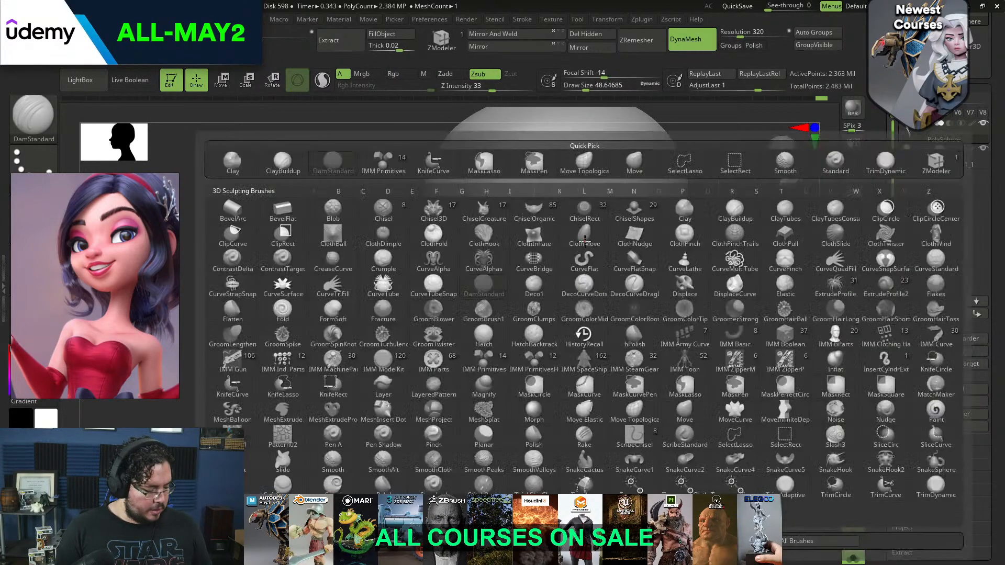
pyautogui.press('t')
pyautogui.press('d')
pyautogui.moveTo(562, 244)
pyautogui.mouseDown()
pyautogui.moveTo(576, 244)
pyautogui.moveTo(572, 229)
pyautogui.moveTo(587, 252)
pyautogui.moveTo(571, 218)
pyautogui.moveTo(602, 244)
pyautogui.moveTo(555, 299)
pyautogui.moveTo(576, 199)
pyautogui.mouseUp()
pyautogui.press('b')
pyautogui.press('c')
pyautogui.press('b')
pyautogui.press('b')
pyautogui.press('t')
pyautogui.press('d')
pyautogui.press('space')
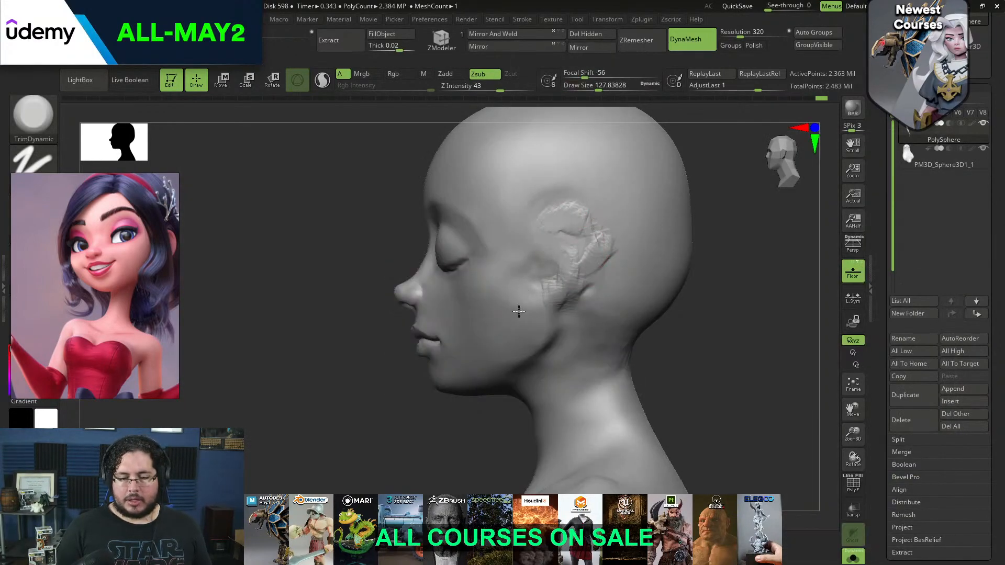
pyautogui.moveTo(547, 272); pyautogui.dragTo(570, 212)
# Fill the former ear area with ClayBuildup and level it with TrimDynamic at a draw size of about 167
pyautogui.press('b')
pyautogui.press('c')
pyautogui.press('b')
pyautogui.moveTo(560, 261)
pyautogui.mouseDown()
pyautogui.moveTo(541, 271)
pyautogui.moveTo(564, 278)
pyautogui.moveTo(551, 228)
pyautogui.moveTo(598, 275)
pyautogui.mouseUp()
pyautogui.press('t')
pyautogui.press('d')
pyautogui.press('space')
pyautogui.moveTo(581, 246)
pyautogui.mouseDown()
pyautogui.moveTo(550, 256)
pyautogui.moveTo(561, 252)
pyautogui.mouseUp()
pyautogui.moveTo(725, 222); pyautogui.dragTo(798, 217)
pyautogui.moveTo(606, 283)
pyautogui.mouseDown()
pyautogui.moveTo(526, 274)
pyautogui.moveTo(572, 246)
pyautogui.moveTo(551, 229)
pyautogui.moveTo(571, 273)
pyautogui.mouseUp()
pyautogui.moveTo(463, 381); pyautogui.dragTo(612, 319)
pyautogui.moveTo(636, 130); pyautogui.dragTo(581, 294)
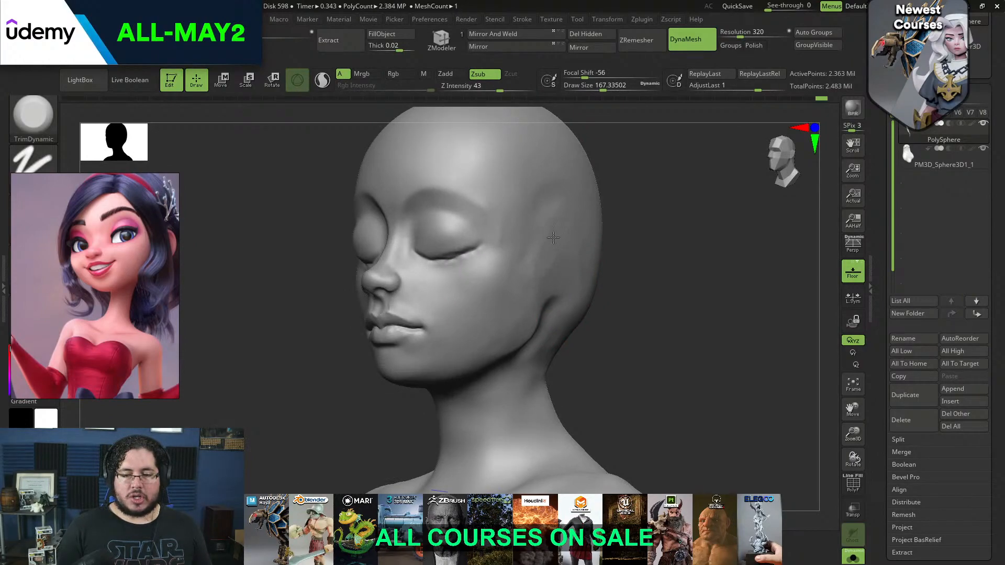
pyautogui.keyDown('shift'); pyautogui.moveTo(610, 291); pyautogui.dragTo(566, 238); pyautogui.keyUp('shift')
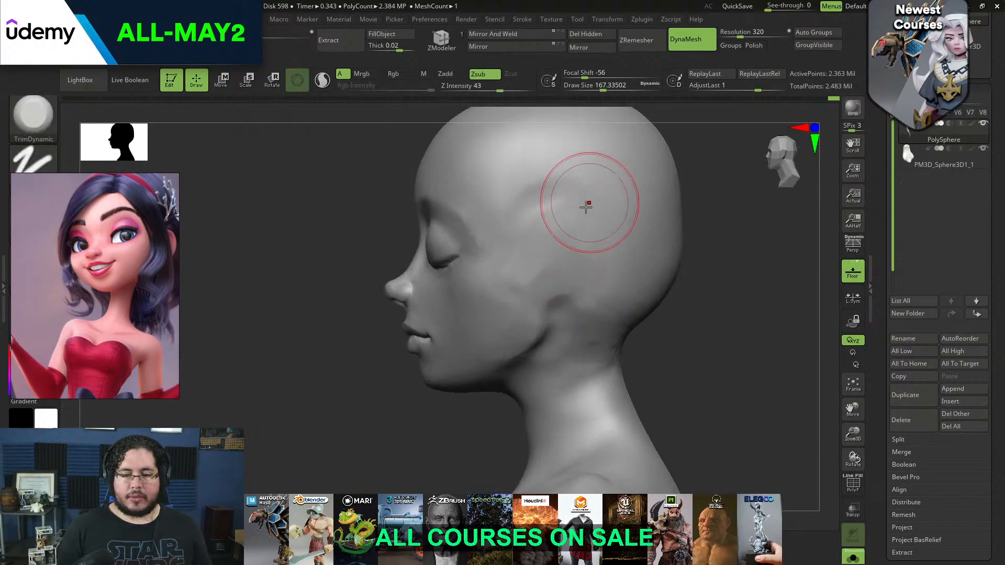
pyautogui.press('b')
pyautogui.press('i')
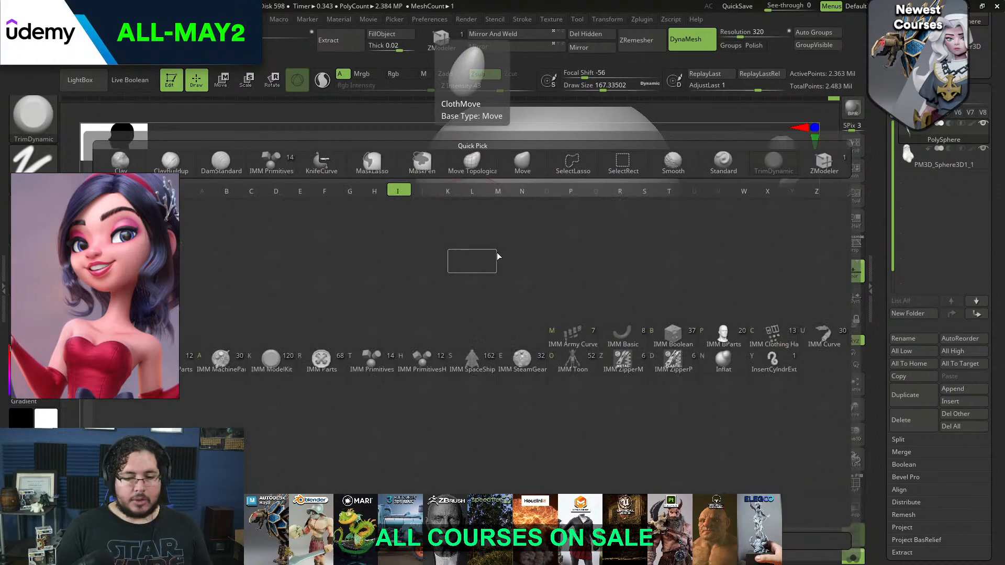
pyautogui.click(579, 356)
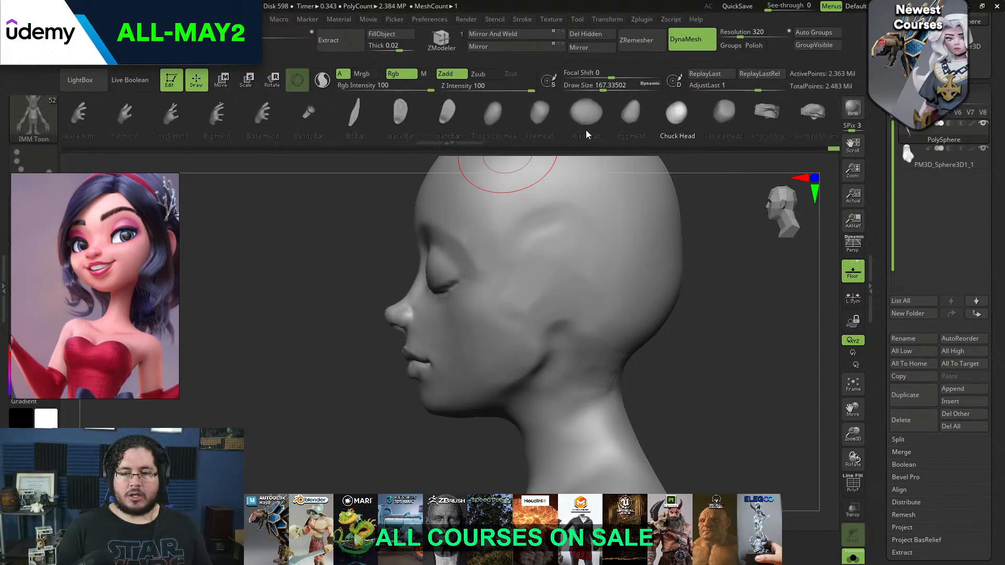
# Insert the Ear mesh from the IMM BParts brush on the side of the head, mirrored on both sides
pyautogui.press('b')
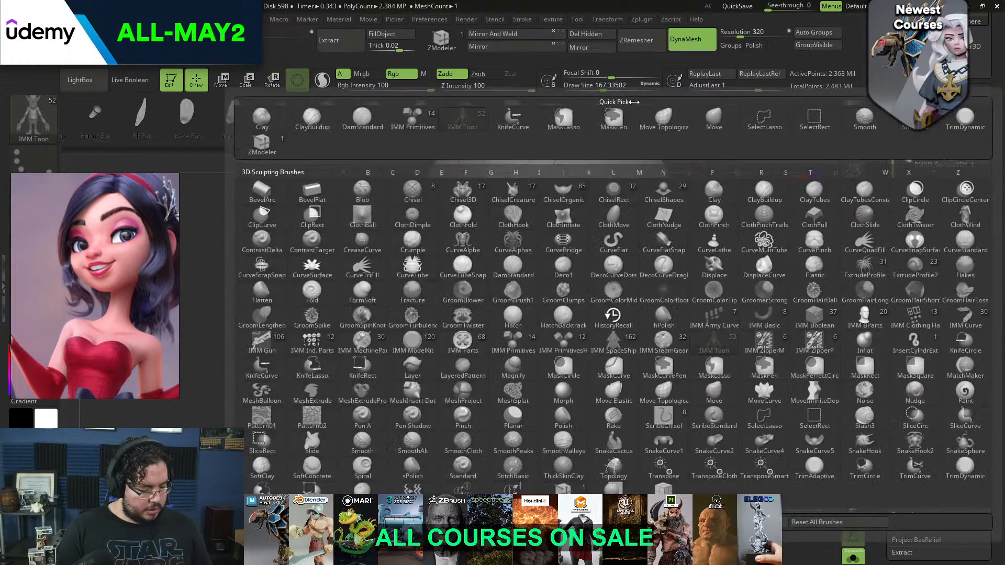
pyautogui.click(865, 316)
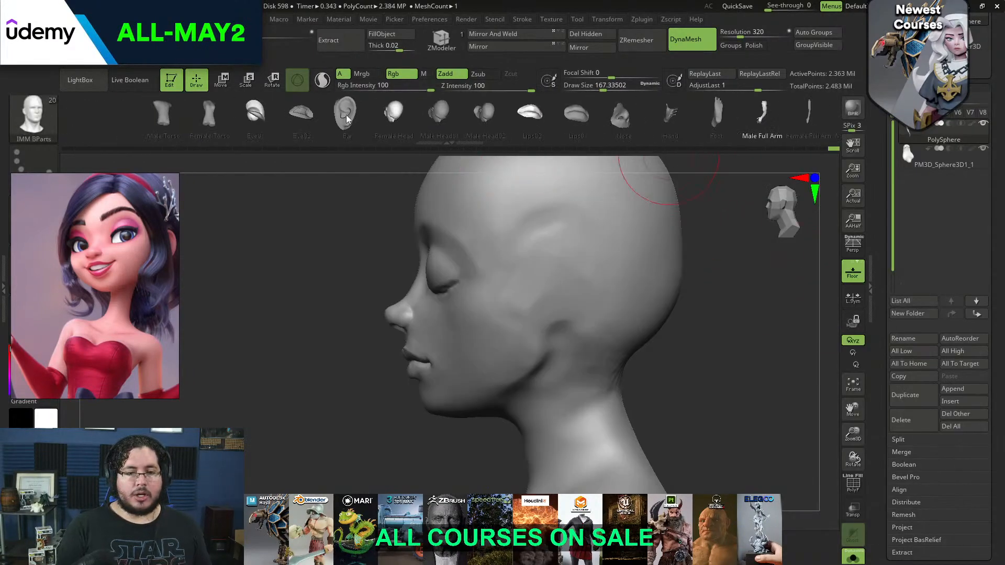
pyautogui.click(345, 118)
pyautogui.press('space')
pyautogui.moveTo(561, 285); pyautogui.dragTo(559, 321)
pyautogui.moveTo(746, 291); pyautogui.dragTo(803, 288)
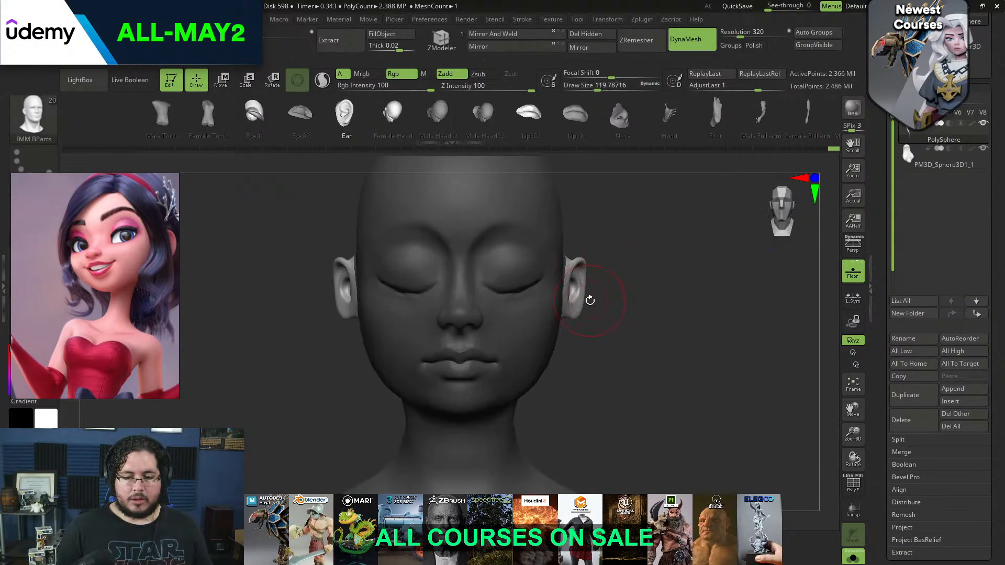
# Scale, rotate and position the inserted ears against the head with the transform gizmo
pyautogui.press('w')
pyautogui.moveTo(562, 237); pyautogui.dragTo(562, 223)
pyautogui.moveTo(647, 240); pyautogui.dragTo(586, 237)
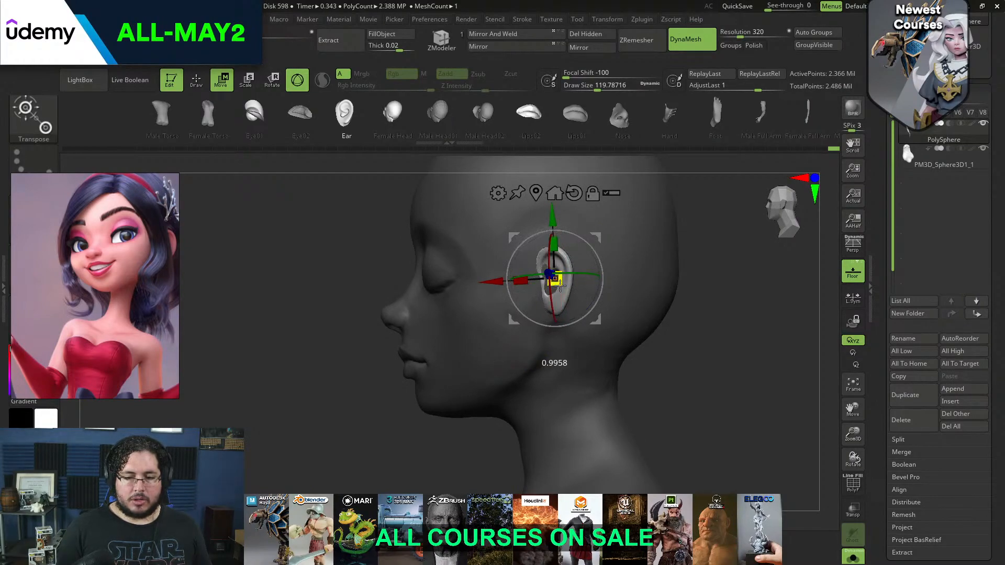
pyautogui.moveTo(595, 238); pyautogui.dragTo(606, 236)
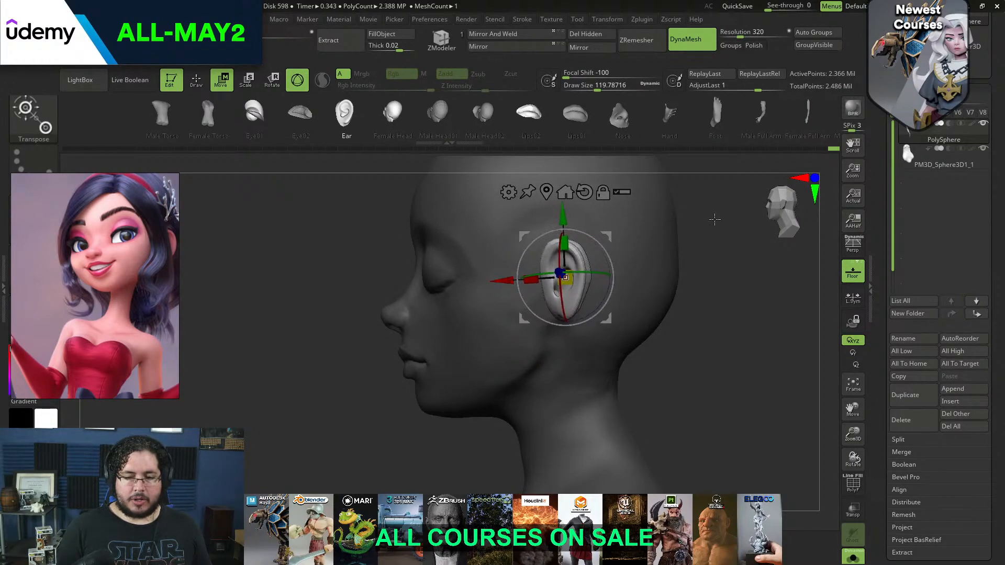
pyautogui.moveTo(709, 218); pyautogui.dragTo(753, 219)
pyautogui.moveTo(429, 345); pyautogui.dragTo(438, 347)
pyautogui.moveTo(642, 273)
pyautogui.mouseDown()
pyautogui.moveTo(631, 274)
pyautogui.moveTo(653, 273)
pyautogui.mouseUp()
pyautogui.moveTo(775, 278)
pyautogui.keyDown('alt'); pyautogui.mouseDown()
pyautogui.moveTo(749, 303)
pyautogui.moveTo(708, 319)
pyautogui.moveTo(688, 314)
pyautogui.moveTo(708, 304)
pyautogui.mouseUp(); pyautogui.keyUp('alt')
# Clear the mask and re-run DynaMesh to merge the inserted ears into the head
pyautogui.press('q')
pyautogui.moveTo(712, 292)
pyautogui.keyDown('ctrl'); pyautogui.mouseDown()
pyautogui.moveTo(711, 337)
pyautogui.moveTo(737, 325)
pyautogui.mouseUp(); pyautogui.keyUp('ctrl')
pyautogui.keyDown('alt'); pyautogui.moveTo(737, 324); pyautogui.dragTo(760, 362); pyautogui.keyUp('alt')
pyautogui.moveTo(769, 371)
pyautogui.mouseDown()
pyautogui.moveTo(758, 365)
pyautogui.moveTo(762, 354)
pyautogui.mouseUp()
pyautogui.hotkey('ctrl', 'z')
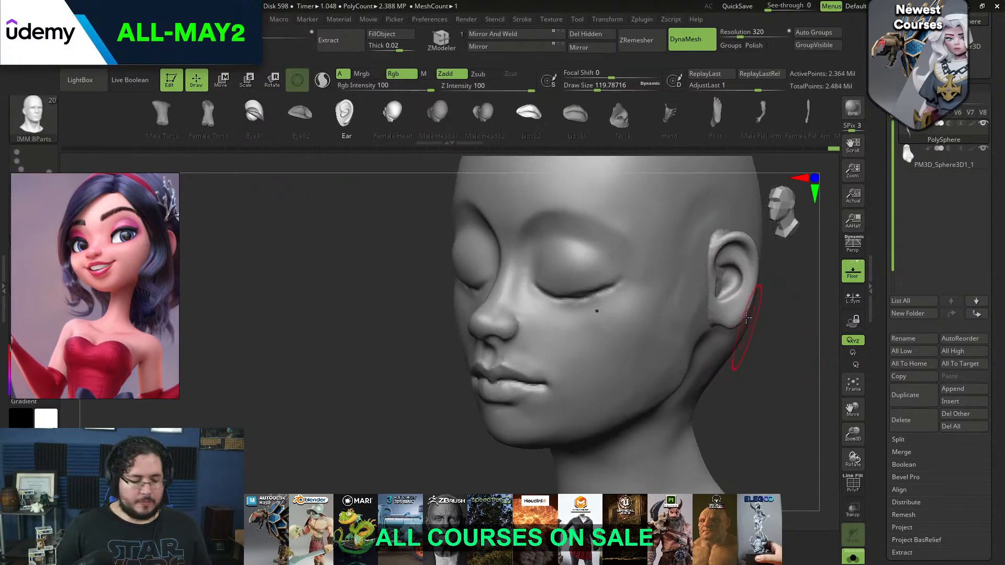
# Blend the front edge of the ear into the head with ClayBuildup at a draw size of about 56
pyautogui.press('b')
pyautogui.press('c')
pyautogui.press('b')
pyautogui.press('space')
pyautogui.moveTo(717, 304)
pyautogui.mouseDown()
pyautogui.moveTo(704, 304)
pyautogui.moveTo(724, 317)
pyautogui.mouseUp()
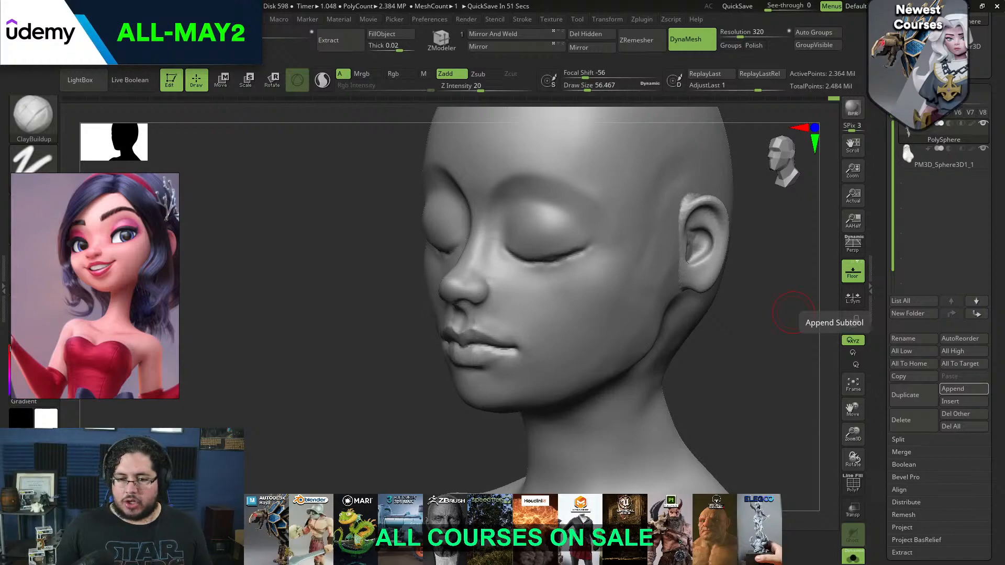
pyautogui.moveTo(801, 310); pyautogui.dragTo(741, 293)
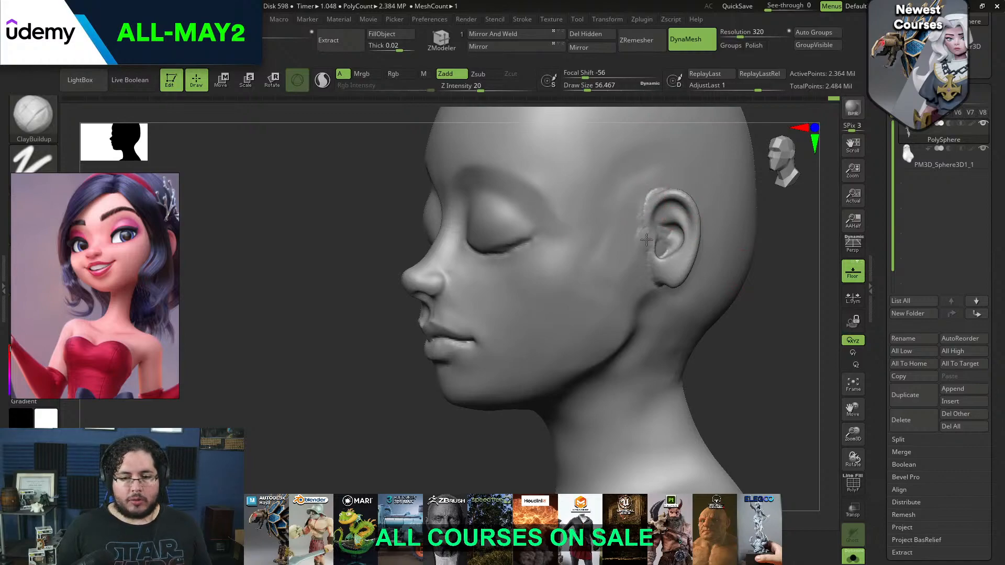
# Build up and smooth the transition from the ear lobe to the jaw with ClayBuildup at a draw size of about 74
pyautogui.press('space')
pyautogui.moveTo(649, 284); pyautogui.dragTo(653, 285)
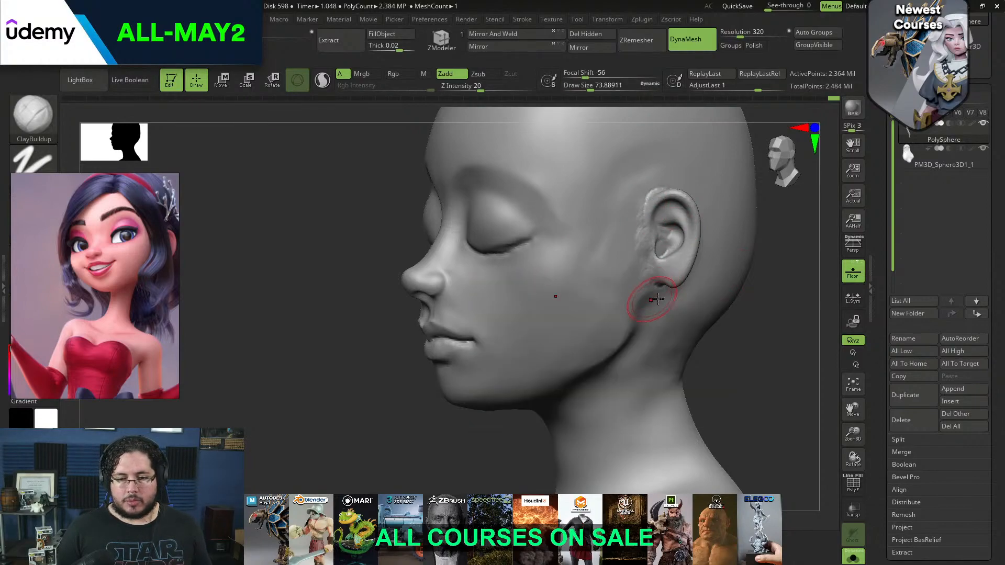
pyautogui.moveTo(774, 318); pyautogui.dragTo(736, 328)
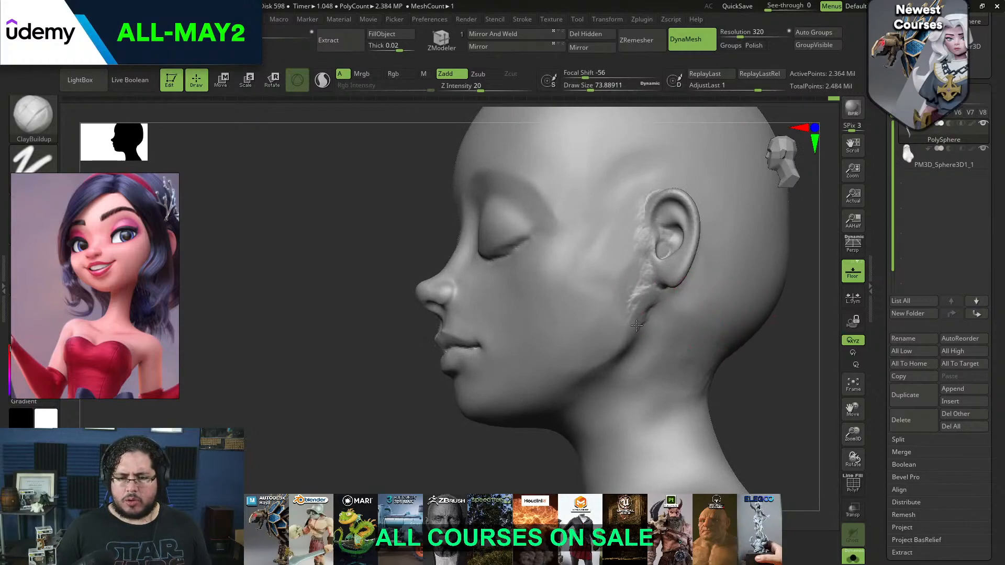
pyautogui.keyDown('shift'); pyautogui.moveTo(622, 309); pyautogui.dragTo(624, 306); pyautogui.keyUp('shift')
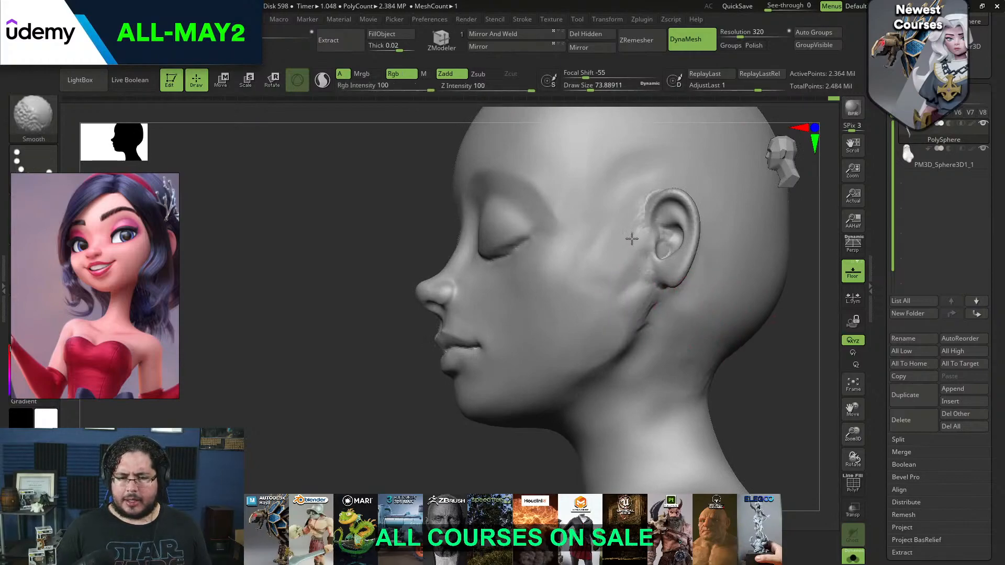
pyautogui.moveTo(803, 235)
pyautogui.mouseDown()
pyautogui.moveTo(817, 238)
pyautogui.moveTo(759, 252)
pyautogui.mouseUp()
pyautogui.hotkey('ctrl', 'z')
pyautogui.moveTo(647, 323)
pyautogui.mouseDown()
pyautogui.moveTo(650, 308)
pyautogui.moveTo(650, 324)
pyautogui.mouseUp()
pyautogui.moveTo(648, 286); pyautogui.dragTo(638, 324)
pyautogui.moveTo(638, 324)
pyautogui.keyDown('shift'); pyautogui.mouseDown()
pyautogui.moveTo(635, 294)
pyautogui.moveTo(637, 332)
pyautogui.mouseUp(); pyautogui.keyUp('shift')
pyautogui.moveTo(630, 290); pyautogui.dragTo(639, 315)
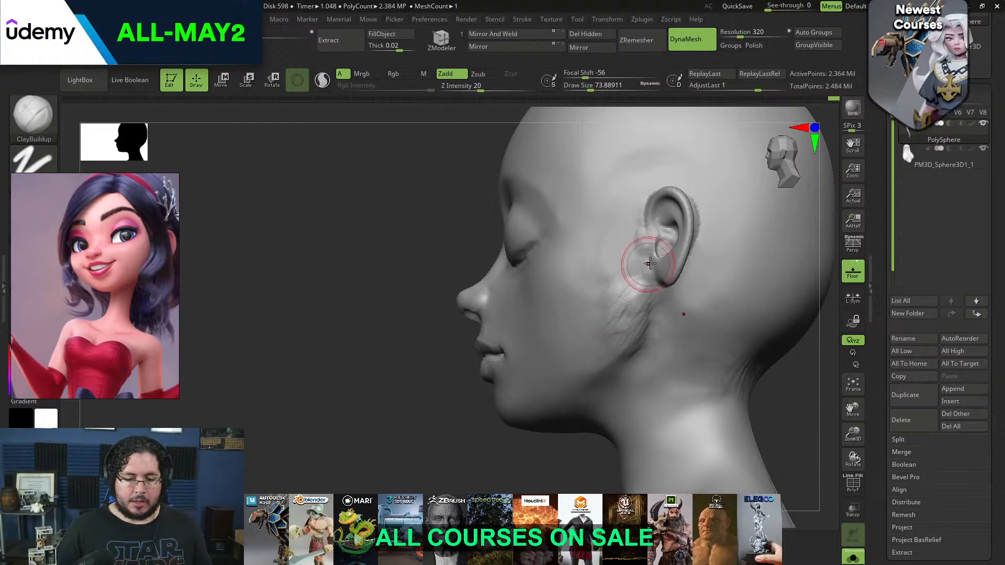
# Flatten and smooth the area in front of and below the ear with TrimDynamic at a draw size of about 90
pyautogui.press('b')
pyautogui.press('t')
pyautogui.press('d')
pyautogui.press('space')
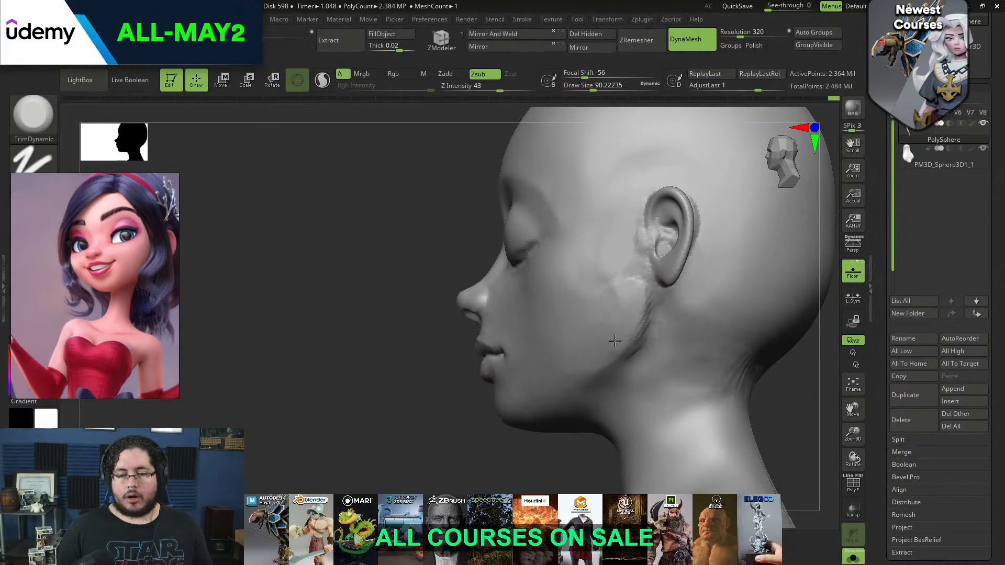
pyautogui.press('shift')
# Show the whole figure again and make the hair mesh the active subtool
pyautogui.keyDown('shift'); pyautogui.moveTo(727, 340); pyautogui.dragTo(750, 309, button='right'); pyautogui.keyUp('shift')
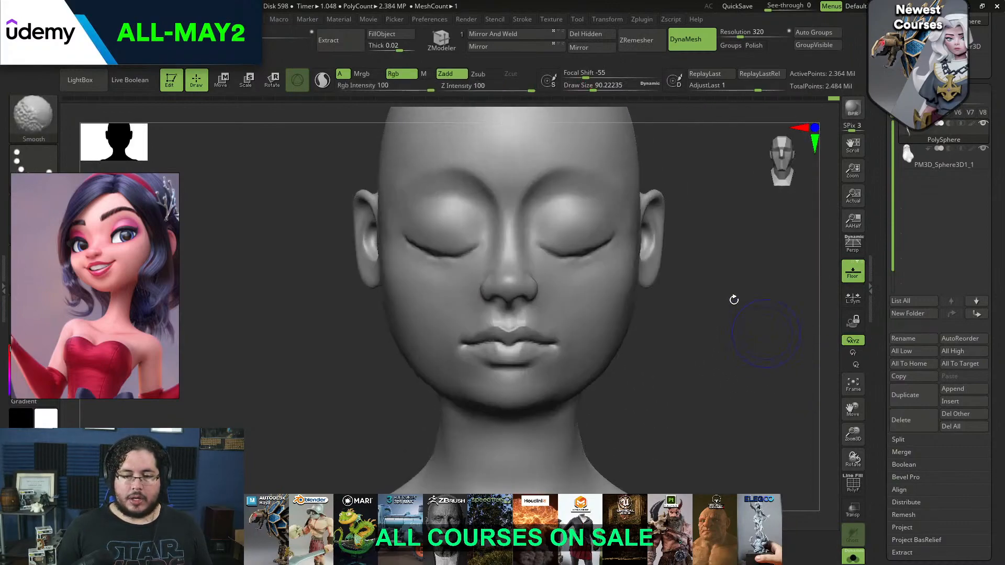
pyautogui.moveTo(675, 323)
pyautogui.keyDown('ctrl'); pyautogui.mouseDown(button='right')
pyautogui.moveTo(665, 335)
pyautogui.moveTo(645, 270)
pyautogui.moveTo(669, 297)
pyautogui.mouseUp(button='right'); pyautogui.keyUp('ctrl')
pyautogui.click(852, 556)
pyautogui.keyDown('alt'); pyautogui.click(654, 245); pyautogui.keyUp('alt')
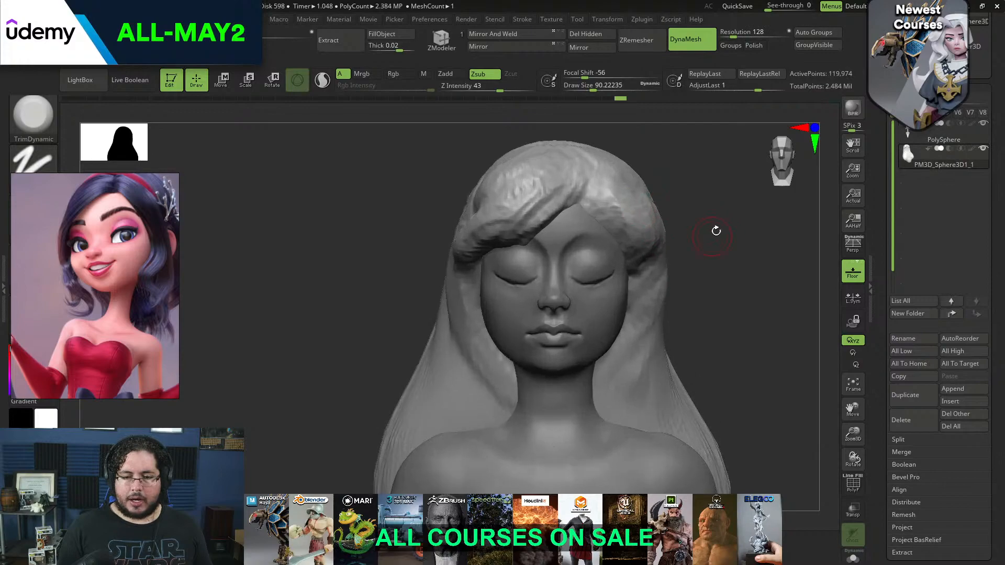
# Carve a parting line into the front hair above the forehead with DamStandard at a draw size of about 54
pyautogui.moveTo(731, 218); pyautogui.dragTo(702, 238, button='right')
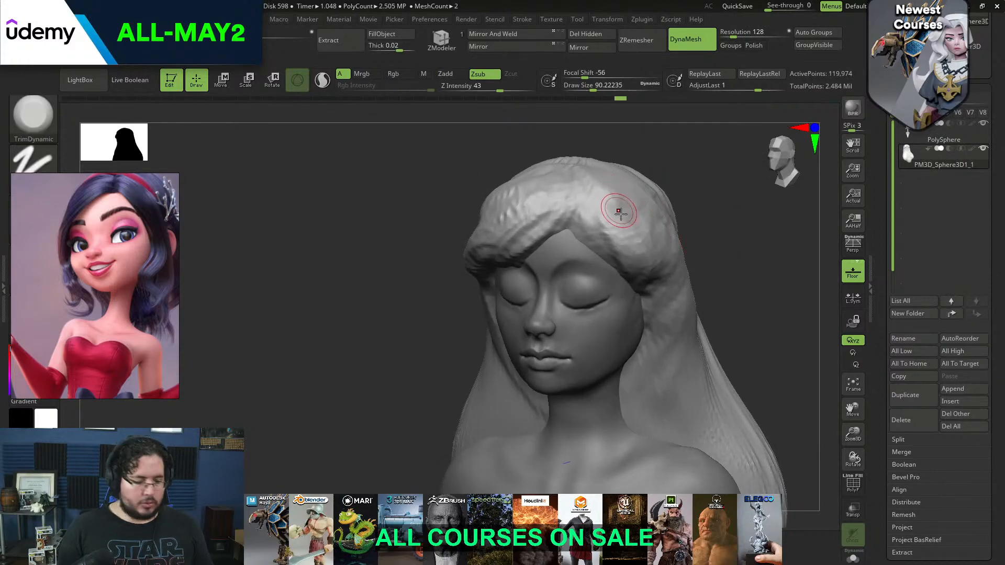
pyautogui.press('b')
pyautogui.press('d')
pyautogui.press('s')
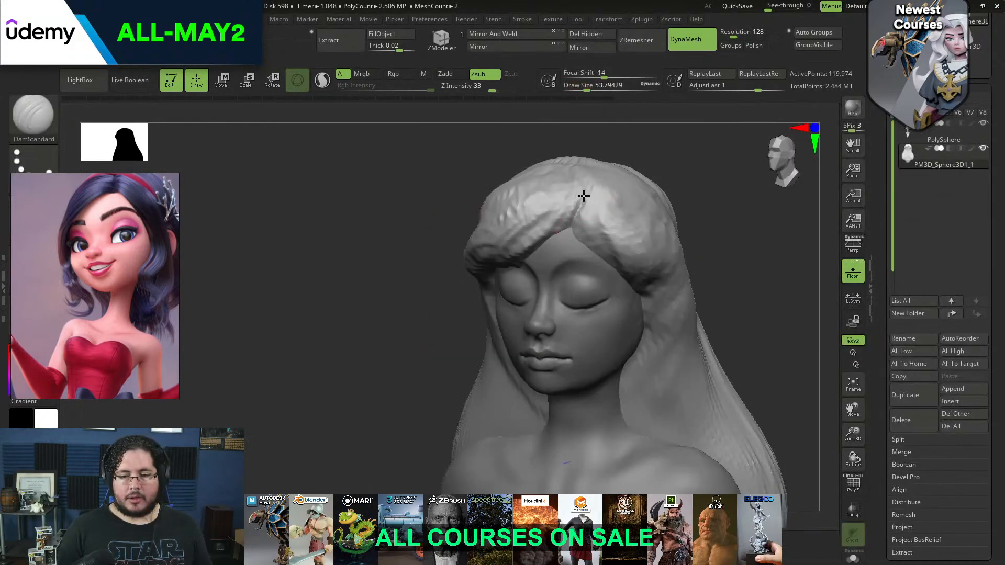
pyautogui.moveTo(585, 186); pyautogui.dragTo(603, 183, button='right')
pyautogui.moveTo(583, 194); pyautogui.dragTo(622, 149)
# Bring the blue-haired girl's portrait into close view on the reference board to study her hairstyle
pyautogui.moveTo(518, 292)
pyautogui.mouseDown(button='right')
pyautogui.moveTo(700, 273)
pyautogui.moveTo(694, 289)
pyautogui.moveTo(731, 246)
pyautogui.moveTo(722, 280)
pyautogui.moveTo(748, 314)
pyautogui.moveTo(732, 318)
pyautogui.mouseUp(button='right')
pyautogui.scroll(-8, 173, 269)
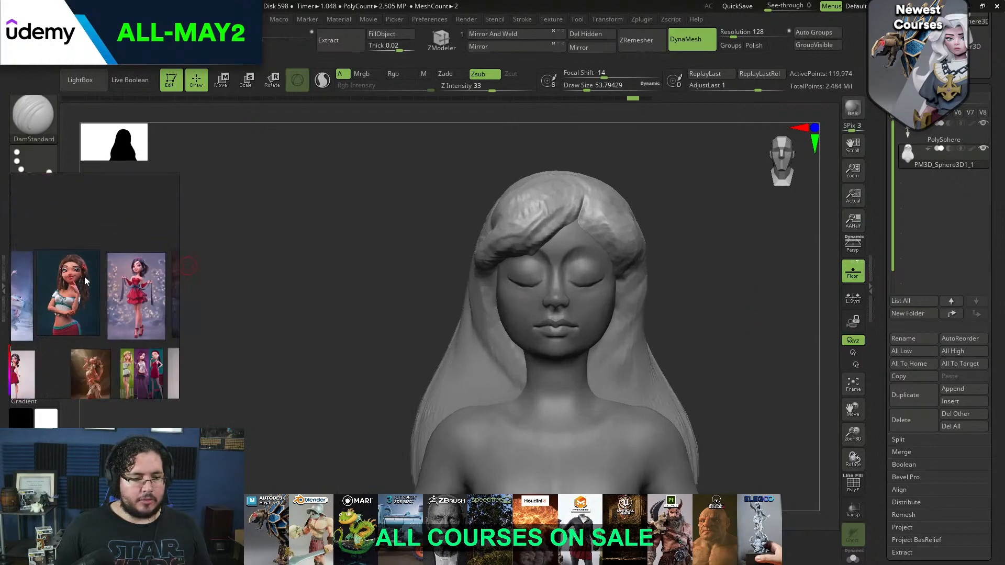
pyautogui.scroll(6, 86, 290)
pyautogui.moveTo(58, 292); pyautogui.dragTo(39, 328, button='middle')
pyautogui.scroll(7, 125, 267)
pyautogui.moveTo(112, 298); pyautogui.dragTo(112, 272, button='middle')
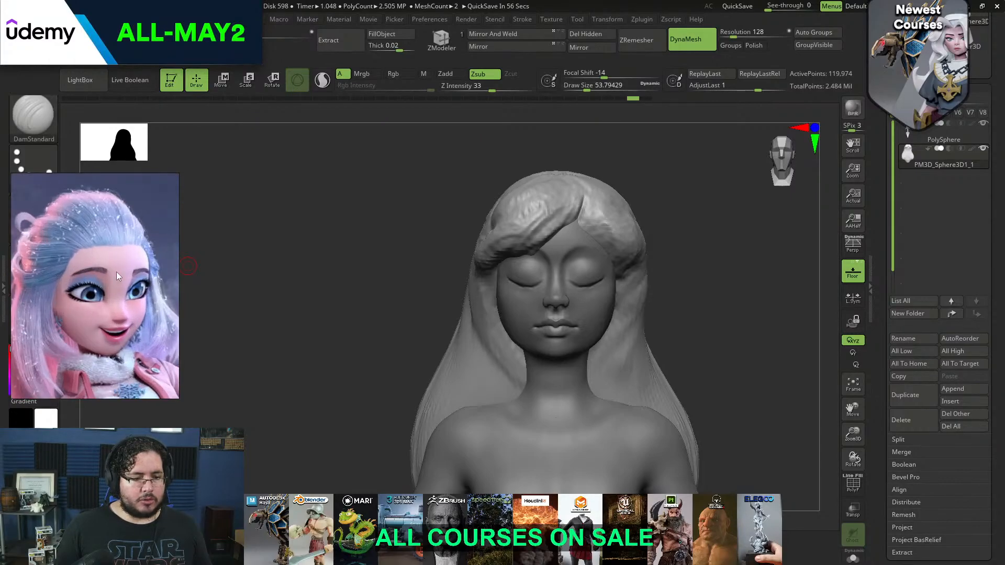
# Fill over the parting with ClayBuildup and rework the front hair into a swept-back shape above the forehead
pyautogui.moveTo(699, 238); pyautogui.dragTo(680, 256)
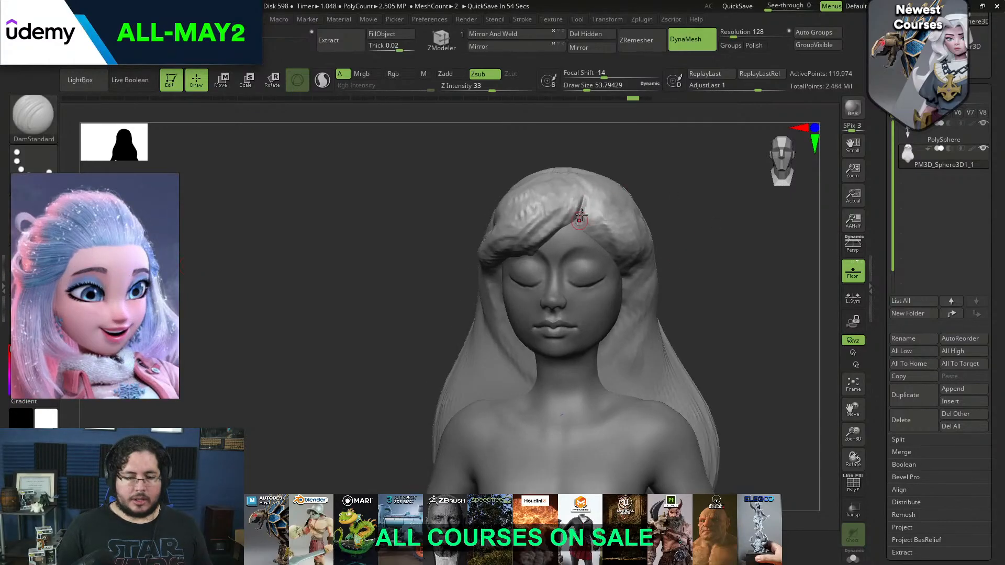
pyautogui.press('b')
pyautogui.press('c')
pyautogui.press('b')
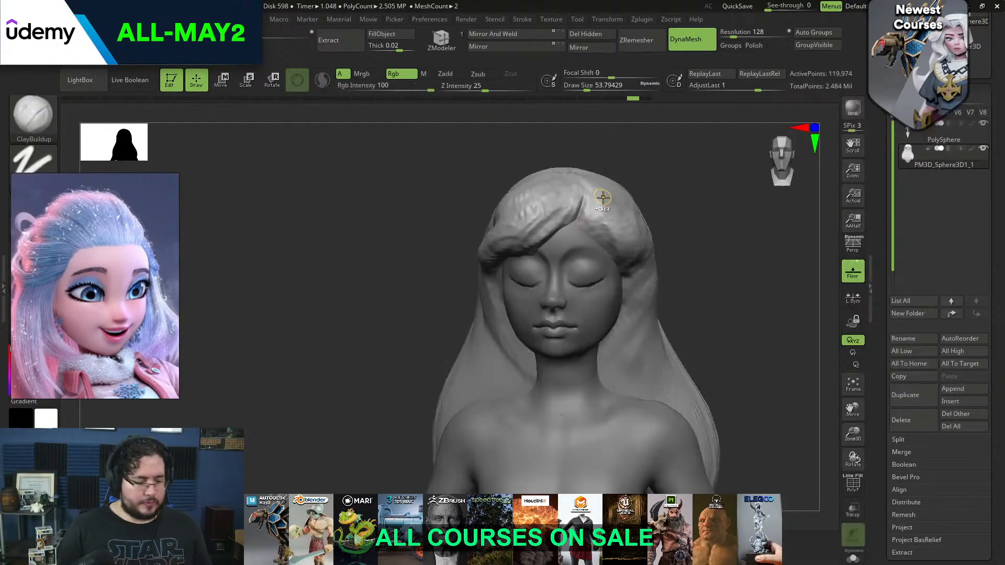
pyautogui.hotkey('ctrl', 'z')
pyautogui.press('b')
pyautogui.press('c')
pyautogui.press('b')
pyautogui.press('space')
pyautogui.moveTo(587, 214); pyautogui.dragTo(597, 213)
pyautogui.moveTo(575, 212); pyautogui.dragTo(579, 213, button='right')
pyautogui.moveTo(579, 213)
pyautogui.mouseDown()
pyautogui.moveTo(537, 243)
pyautogui.moveTo(549, 229)
pyautogui.moveTo(505, 248)
pyautogui.moveTo(504, 236)
pyautogui.moveTo(551, 220)
pyautogui.moveTo(523, 226)
pyautogui.mouseUp()
# Add swept-back volume from the front hairline up over the top of the head with ClayBuildup
pyautogui.press('space')
pyautogui.moveTo(522, 229)
pyautogui.mouseDown()
pyautogui.moveTo(494, 257)
pyautogui.moveTo(496, 218)
pyautogui.moveTo(544, 213)
pyautogui.moveTo(563, 198)
pyautogui.mouseUp()
pyautogui.moveTo(591, 184); pyautogui.dragTo(555, 171, button='right')
pyautogui.moveTo(573, 181)
pyautogui.mouseDown()
pyautogui.moveTo(550, 202)
pyautogui.moveTo(556, 212)
pyautogui.moveTo(587, 182)
pyautogui.mouseUp()
pyautogui.moveTo(573, 221)
pyautogui.mouseDown()
pyautogui.moveTo(591, 195)
pyautogui.moveTo(623, 184)
pyautogui.moveTo(610, 217)
pyautogui.moveTo(643, 188)
pyautogui.mouseUp()
pyautogui.moveTo(680, 180); pyautogui.dragTo(636, 185, button='right')
# Build up the hair at the temple with ClayBuildup at a draw size of about 158
pyautogui.press('space')
pyautogui.moveTo(594, 209)
pyautogui.mouseDown()
pyautogui.moveTo(610, 170)
pyautogui.moveTo(609, 219)
pyautogui.mouseUp()
pyautogui.moveTo(658, 192); pyautogui.dragTo(618, 230)
pyautogui.keyDown('alt'); pyautogui.moveTo(703, 154); pyautogui.dragTo(686, 119, button='right'); pyautogui.keyUp('alt')
pyautogui.moveTo(661, 160)
pyautogui.mouseDown()
pyautogui.moveTo(635, 194)
pyautogui.moveTo(642, 225)
pyautogui.mouseUp()
pyautogui.moveTo(699, 166); pyautogui.dragTo(709, 140, button='right')
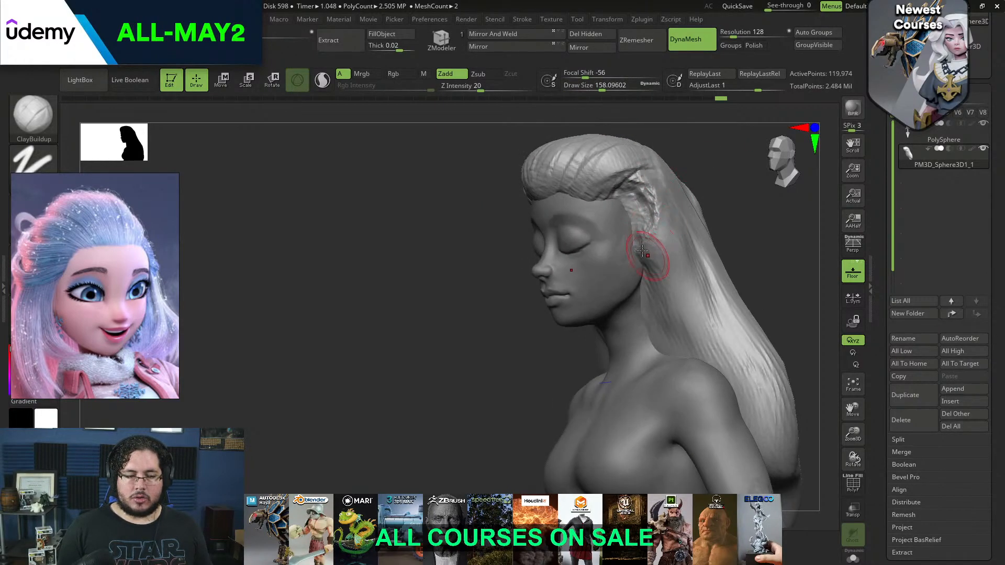
# Sculpt long side locks hanging from the temples in front of the ears down to the shoulders with ClayBuildup
pyautogui.moveTo(646, 257); pyautogui.dragTo(643, 307)
pyautogui.moveTo(708, 195); pyautogui.dragTo(751, 197, button='right')
pyautogui.moveTo(503, 219); pyautogui.dragTo(505, 340)
pyautogui.moveTo(506, 278)
pyautogui.mouseDown()
pyautogui.moveTo(501, 356)
pyautogui.moveTo(487, 296)
pyautogui.mouseUp()
pyautogui.moveTo(468, 251); pyautogui.dragTo(497, 245, button='right')
pyautogui.press('space')
pyautogui.moveTo(489, 231); pyautogui.dragTo(491, 340)
pyautogui.moveTo(496, 226); pyautogui.dragTo(487, 335)
# Flatten the hair on the upper side of the head above the temple with TrimDynamic at a draw size of about 318
pyautogui.moveTo(549, 262)
pyautogui.mouseDown(button='right')
pyautogui.moveTo(696, 183)
pyautogui.moveTo(612, 117)
pyautogui.moveTo(656, 176)
pyautogui.moveTo(597, 183)
pyautogui.mouseUp(button='right')
pyautogui.press('b')
pyautogui.press('t')
pyautogui.press('d')
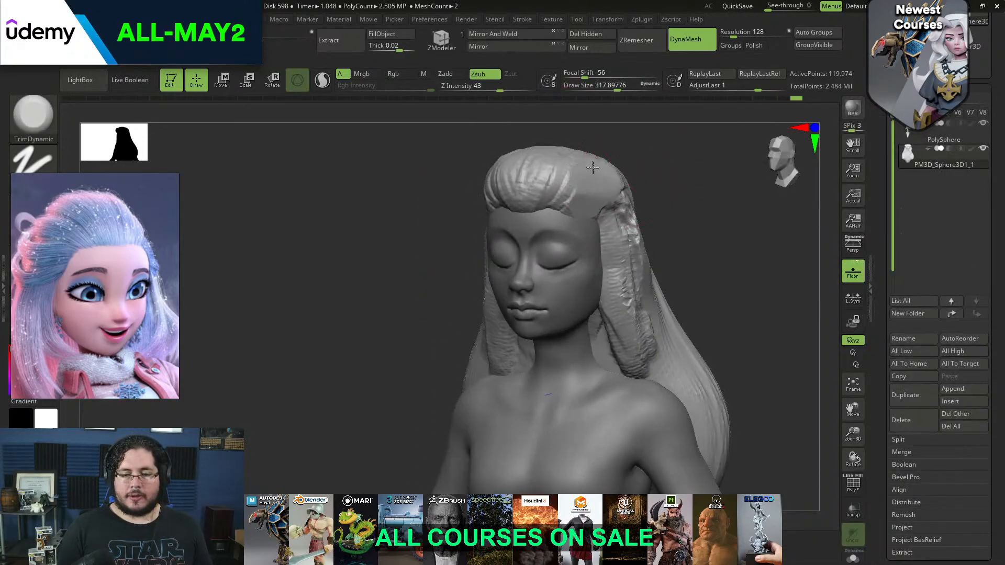
pyautogui.moveTo(673, 152); pyautogui.dragTo(638, 173, button='right')
# Reshape the temple hair and the top of the side lock with the Move brush
pyautogui.press('b')
pyautogui.press('m')
pyautogui.press('v')
pyautogui.press('space')
pyautogui.moveTo(622, 187); pyautogui.dragTo(601, 209)
pyautogui.press('space')
pyautogui.moveTo(601, 208); pyautogui.dragTo(629, 251, button='right')
pyautogui.moveTo(614, 281); pyautogui.dragTo(619, 278)
# Adjust the silhouette of the long hair beside the neck with the Move brush at a draw size of about 422
pyautogui.keyDown('alt'); pyautogui.moveTo(661, 242); pyautogui.dragTo(653, 147, button='right'); pyautogui.keyUp('alt')
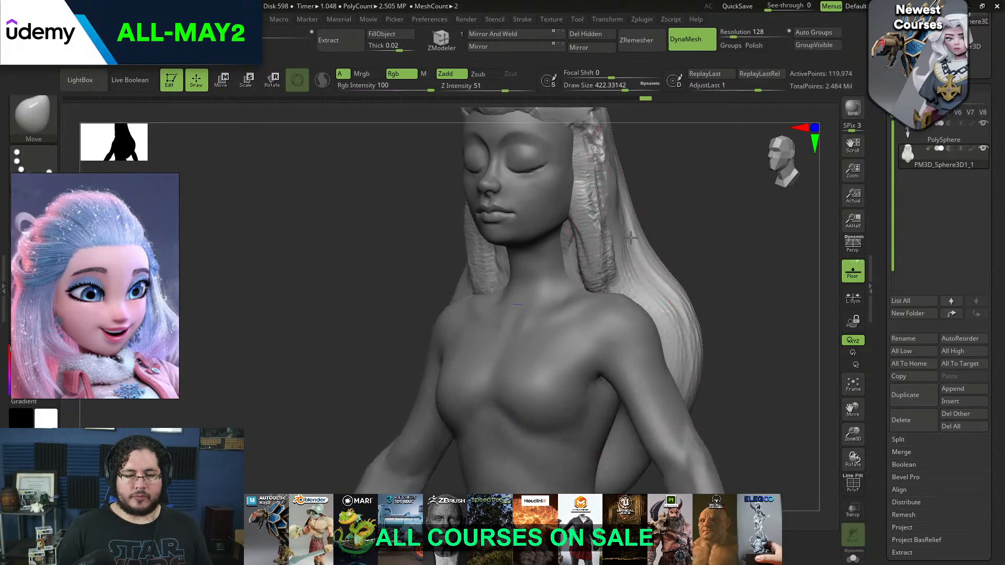
pyautogui.moveTo(626, 220); pyautogui.dragTo(577, 217, button='right')
pyautogui.moveTo(601, 218); pyautogui.dragTo(608, 215)
pyautogui.moveTo(611, 214); pyautogui.dragTo(560, 212, button='right')
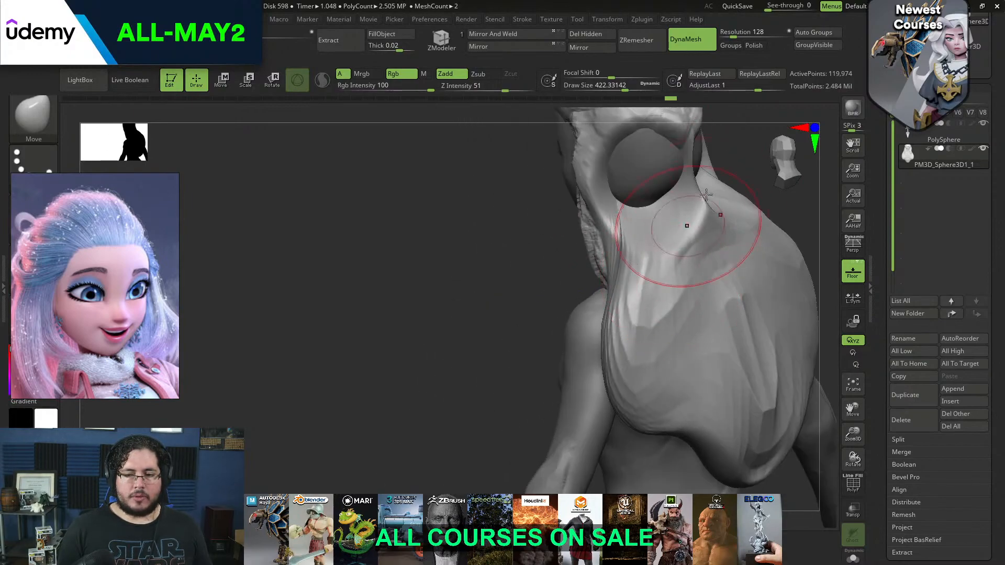
pyautogui.moveTo(737, 152)
pyautogui.mouseDown(button='right')
pyautogui.moveTo(693, 213)
pyautogui.moveTo(582, 172)
pyautogui.moveTo(588, 166)
pyautogui.mouseUp(button='right')
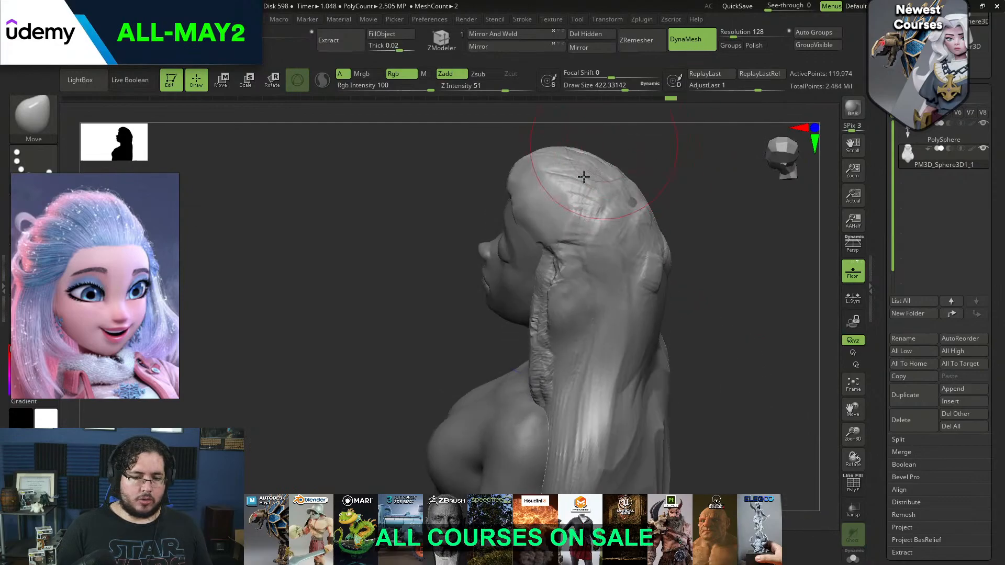
# Wrap a thick hair strand from the temple around to the back of the head with ClayBuildup at about 177 draw size
pyautogui.press('b')
pyautogui.press('c')
pyautogui.press('b')
pyautogui.press('space')
pyautogui.press('space')
pyautogui.moveTo(576, 200)
pyautogui.mouseDown()
pyautogui.moveTo(525, 206)
pyautogui.moveTo(557, 255)
pyautogui.mouseUp()
pyautogui.press('space')
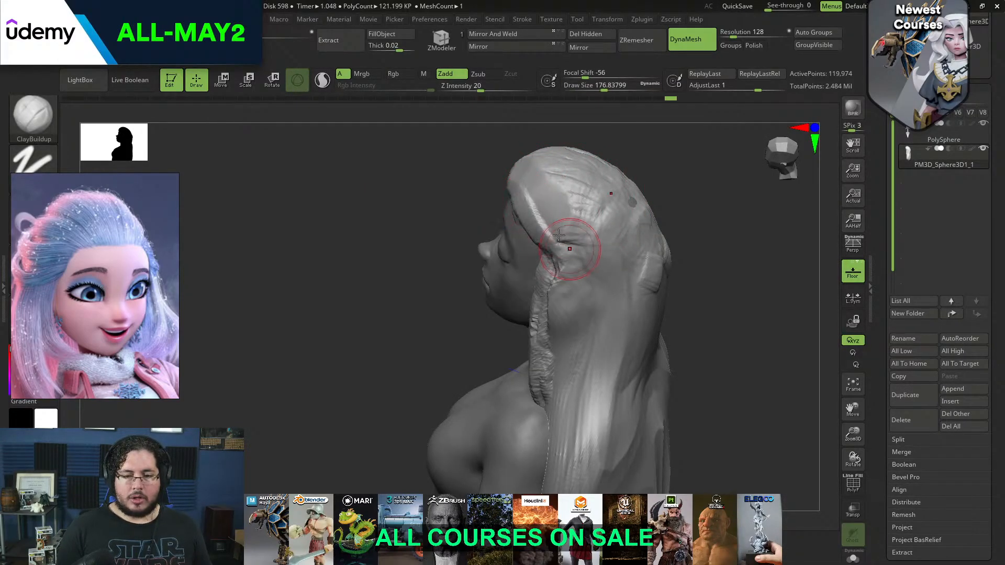
pyautogui.moveTo(659, 212)
pyautogui.mouseDown(button='right')
pyautogui.moveTo(644, 139)
pyautogui.moveTo(527, 207)
pyautogui.mouseUp(button='right')
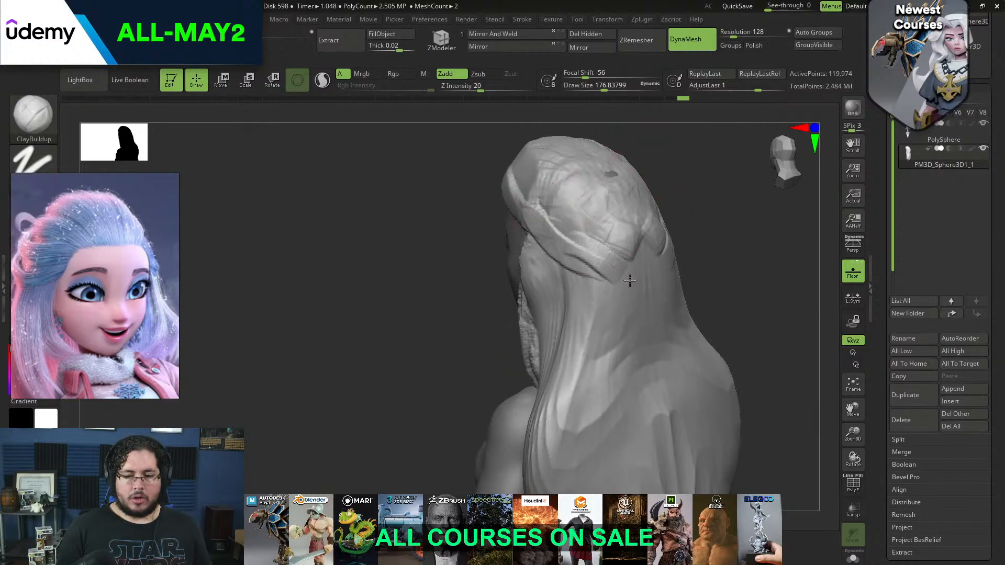
# Sculpt a braid of V-shaped overlapping strands running down the middle of the back hair
pyautogui.moveTo(634, 318); pyautogui.dragTo(649, 237, button='right')
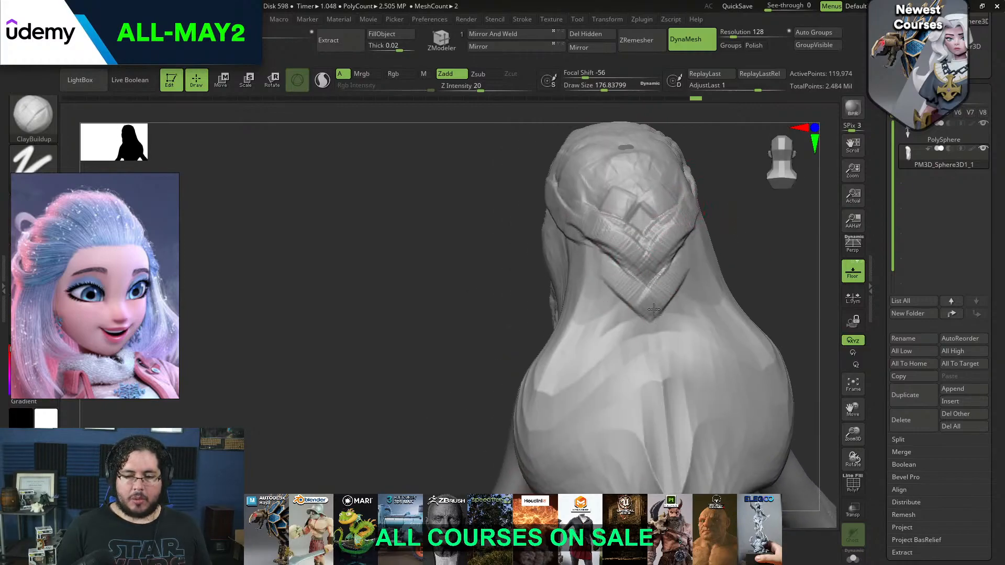
pyautogui.moveTo(630, 305); pyautogui.dragTo(671, 492)
pyautogui.moveTo(735, 255); pyautogui.dragTo(733, 194, button='right')
pyautogui.moveTo(726, 267); pyautogui.dragTo(733, 338, button='right')
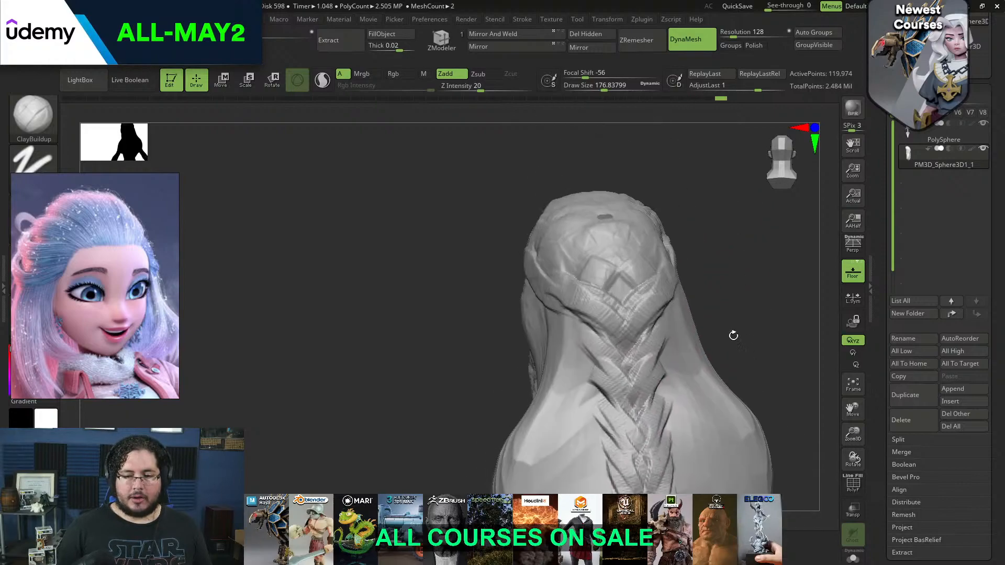
# Layer strands from the crown over the back of the head towards the braid, using ClayBuildup draw sizes up to about 245
pyautogui.moveTo(712, 200); pyautogui.dragTo(681, 192, button='right')
pyautogui.moveTo(564, 227); pyautogui.dragTo(613, 305)
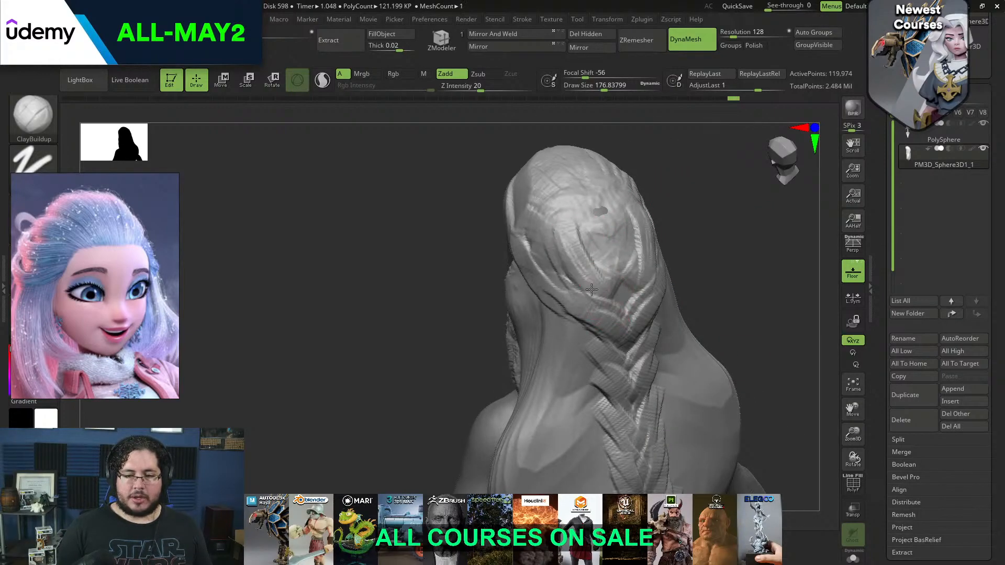
pyautogui.moveTo(523, 213); pyautogui.dragTo(610, 295)
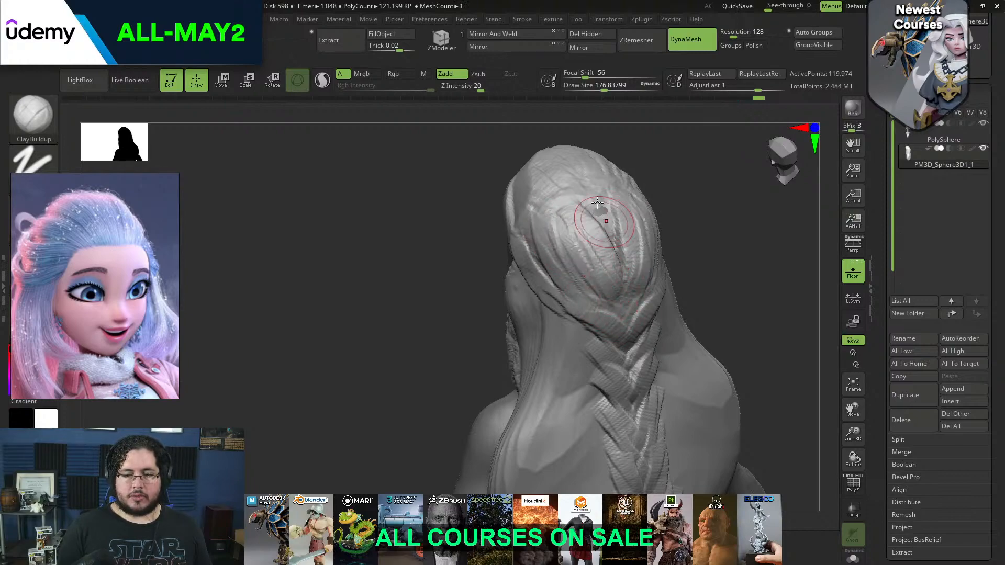
pyautogui.moveTo(663, 179); pyautogui.dragTo(640, 215, button='right')
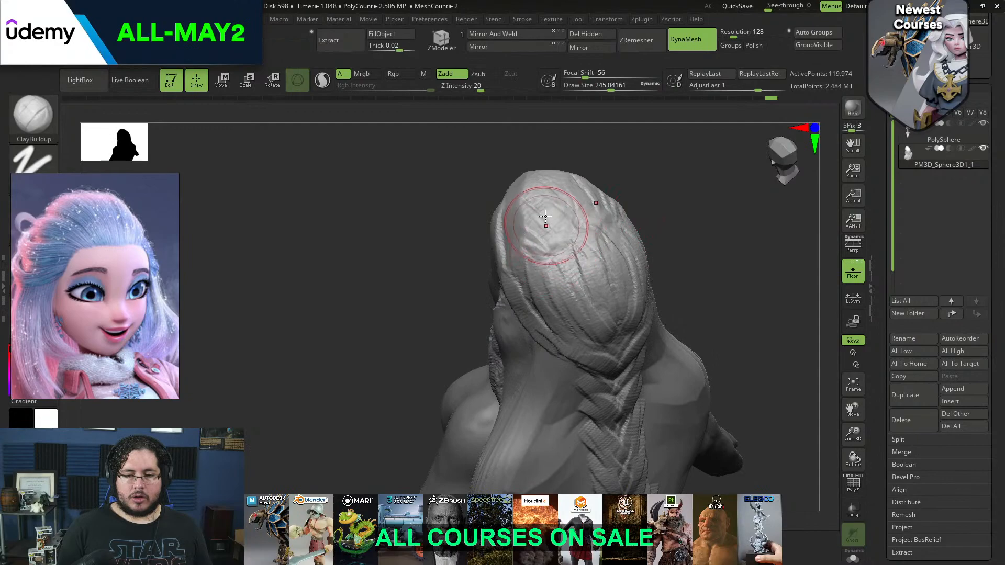
pyautogui.moveTo(553, 199)
pyautogui.mouseDown(button='right')
pyautogui.moveTo(538, 265)
pyautogui.moveTo(691, 215)
pyautogui.moveTo(689, 262)
pyautogui.moveTo(700, 270)
pyautogui.moveTo(699, 247)
pyautogui.mouseUp(button='right')
pyautogui.moveTo(682, 204); pyautogui.dragTo(717, 198, button='right')
# Build up the swept-back strand and the twisted hair at the temple with ClayBuildup at a draw size of about 97
pyautogui.press('space')
pyautogui.moveTo(568, 204); pyautogui.dragTo(557, 205)
pyautogui.press('space')
pyautogui.moveTo(498, 233)
pyautogui.mouseDown()
pyautogui.moveTo(474, 244)
pyautogui.moveTo(484, 252)
pyautogui.mouseUp()
pyautogui.moveTo(440, 273)
pyautogui.mouseDown()
pyautogui.moveTo(501, 283)
pyautogui.moveTo(437, 272)
pyautogui.moveTo(497, 272)
pyautogui.moveTo(500, 247)
pyautogui.moveTo(446, 267)
pyautogui.moveTo(497, 273)
pyautogui.mouseUp()
pyautogui.moveTo(682, 220)
pyautogui.mouseDown()
pyautogui.moveTo(623, 217)
pyautogui.moveTo(642, 235)
pyautogui.mouseUp()
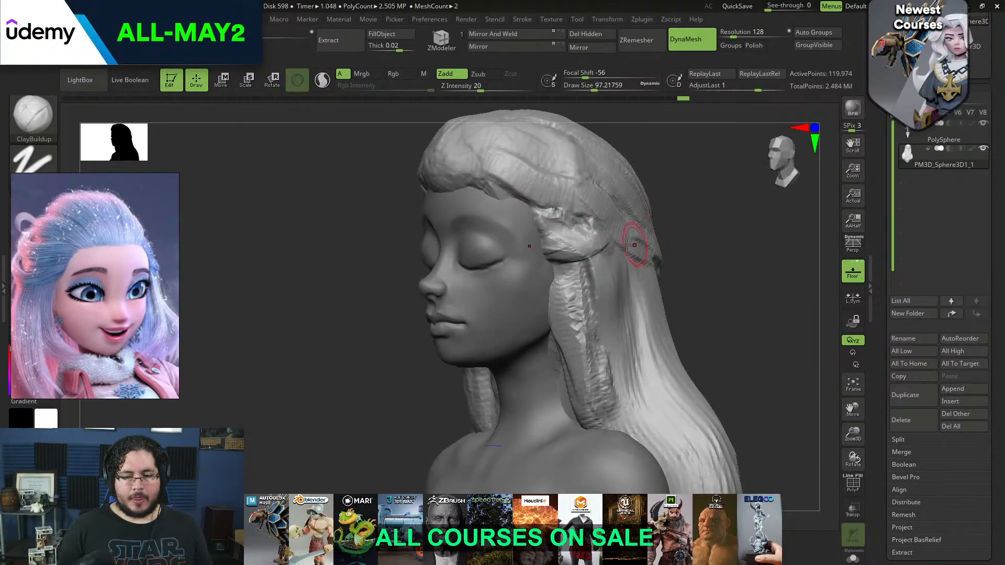
pyautogui.moveTo(559, 233)
pyautogui.mouseDown()
pyautogui.moveTo(570, 234)
pyautogui.moveTo(554, 229)
pyautogui.mouseUp()
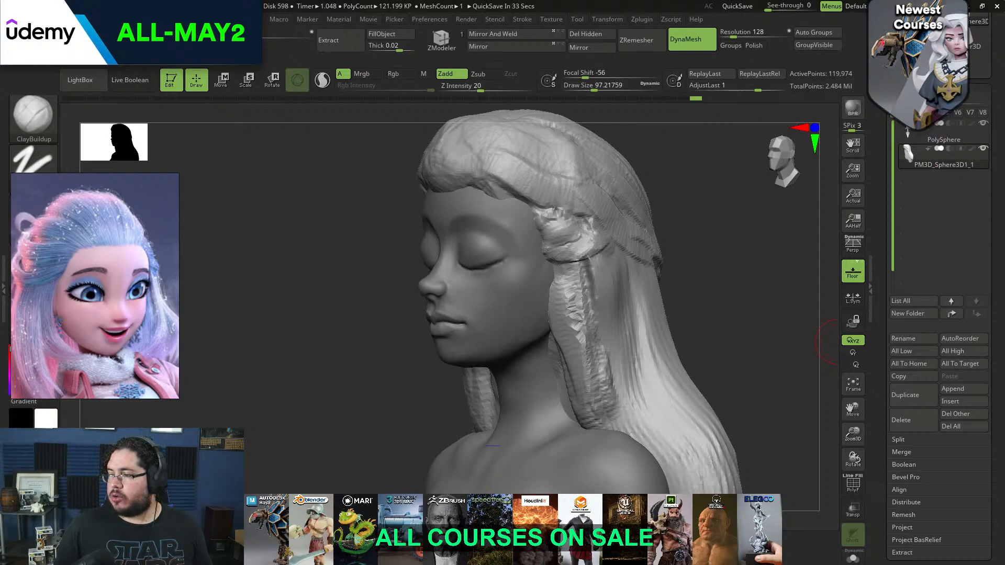
# Flatten the side lock and the hair behind it with TrimDynamic at a draw size of about 163
pyautogui.moveTo(662, 237); pyautogui.dragTo(677, 256)
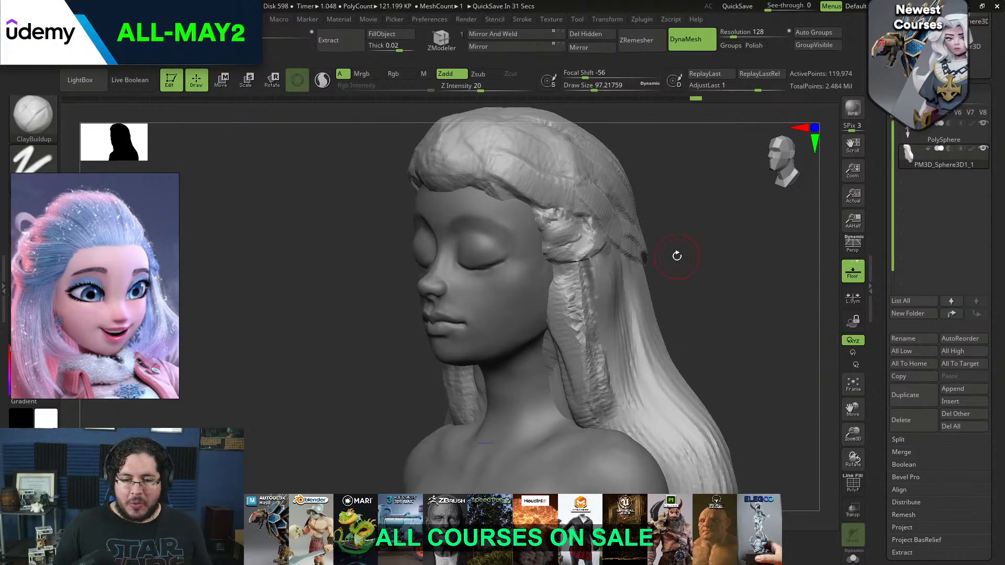
pyautogui.press('b')
pyautogui.press('t')
pyautogui.press('d')
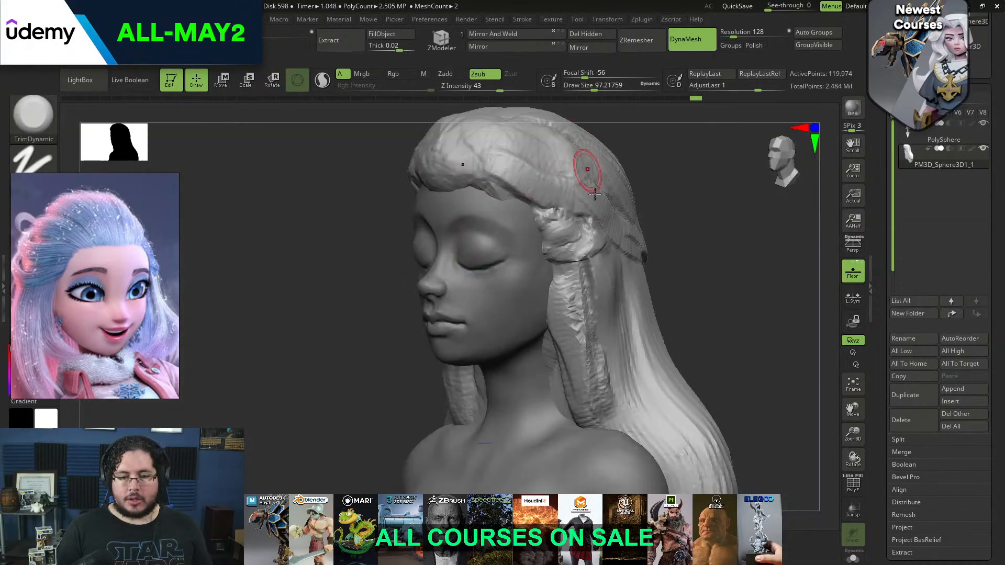
pyautogui.press('b')
pyautogui.press('t')
pyautogui.press('d')
pyautogui.press('space')
pyautogui.moveTo(606, 235); pyautogui.dragTo(613, 235)
pyautogui.moveTo(611, 235); pyautogui.dragTo(579, 241, button='right')
pyautogui.moveTo(579, 242)
pyautogui.mouseDown()
pyautogui.moveTo(580, 266)
pyautogui.moveTo(596, 273)
pyautogui.moveTo(581, 241)
pyautogui.moveTo(578, 314)
pyautogui.moveTo(588, 362)
pyautogui.moveTo(607, 371)
pyautogui.mouseUp()
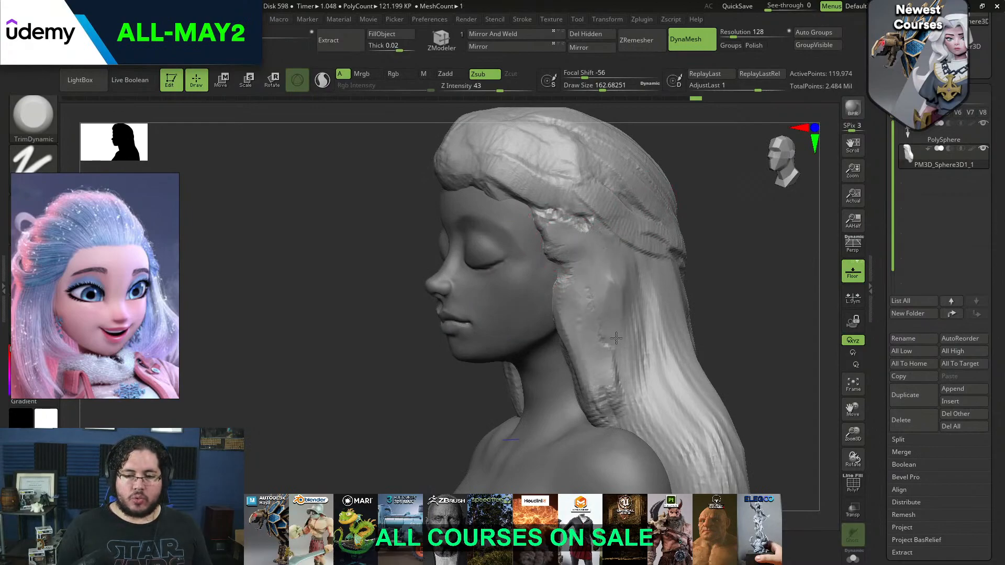
pyautogui.moveTo(727, 264); pyautogui.dragTo(643, 274, button='right')
pyautogui.moveTo(618, 283)
pyautogui.mouseDown()
pyautogui.moveTo(605, 284)
pyautogui.moveTo(631, 304)
pyautogui.mouseUp()
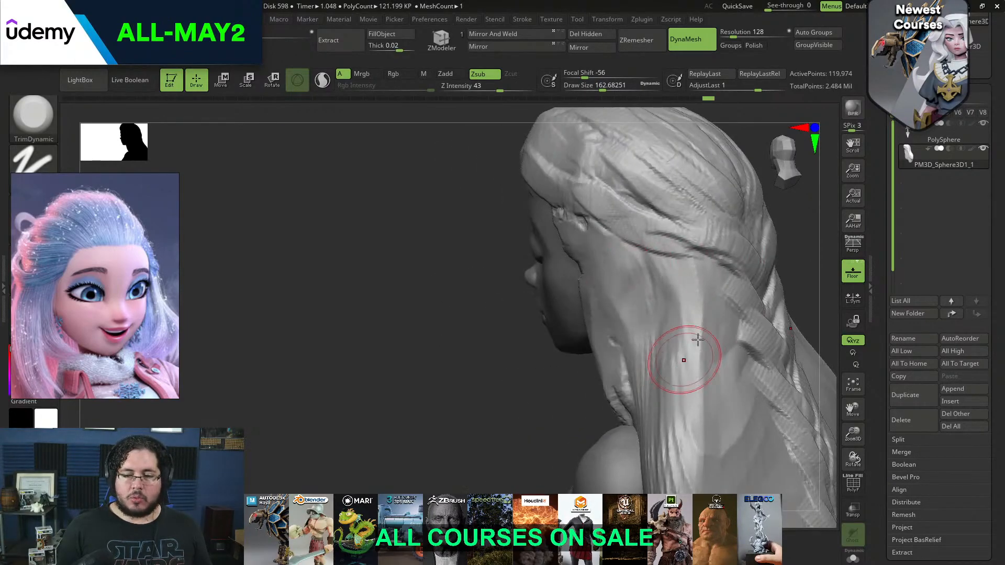
# Sculpt hanging strands behind the side lock, below the wrapped strand, with ClayBuildup at a draw size of about 140
pyautogui.moveTo(689, 350); pyautogui.dragTo(631, 345, button='right')
pyautogui.press('b')
pyautogui.press('c')
pyautogui.press('b')
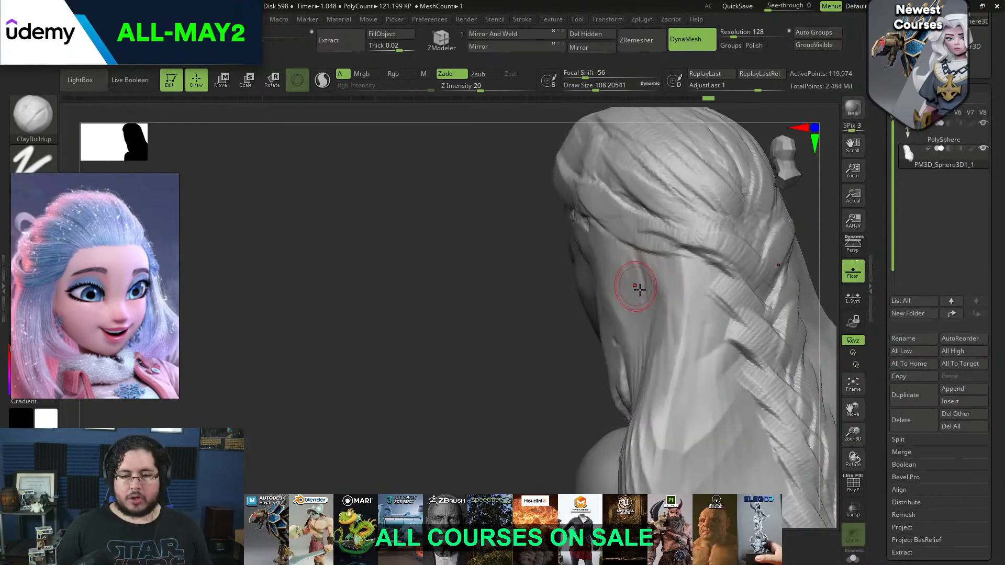
pyautogui.press('space')
pyautogui.moveTo(637, 323); pyautogui.dragTo(641, 323)
pyautogui.moveTo(637, 278); pyautogui.dragTo(658, 353)
pyautogui.moveTo(519, 329); pyautogui.dragTo(588, 291)
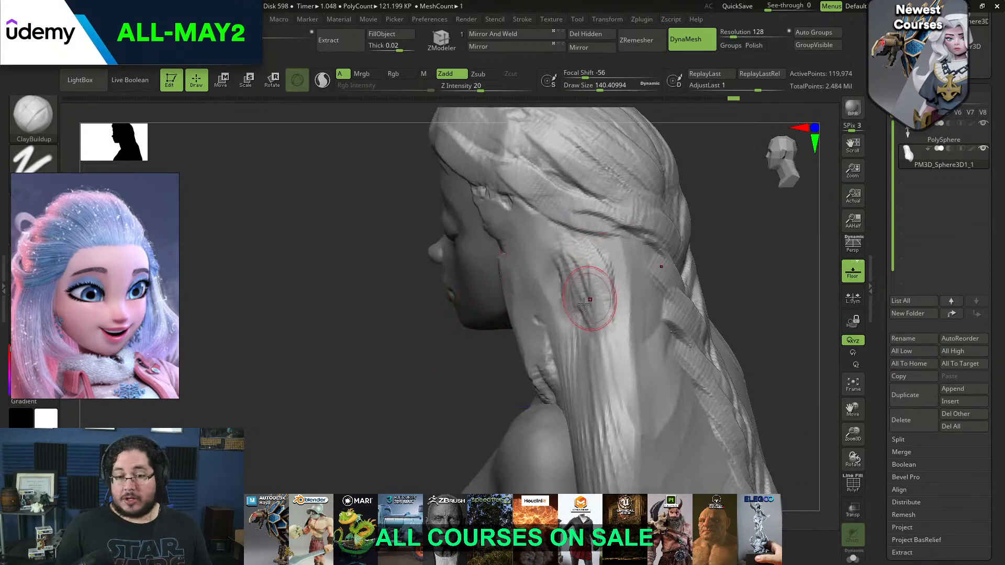
pyautogui.moveTo(654, 268); pyautogui.dragTo(576, 278, button='right')
# Add further clay strokes to thicken the loose strands falling between the side lock and the braid
pyautogui.press(']')
pyautogui.moveTo(587, 298); pyautogui.dragTo(592, 331)
pyautogui.moveTo(593, 256); pyautogui.dragTo(589, 317)
pyautogui.moveTo(582, 275)
pyautogui.mouseDown()
pyautogui.moveTo(582, 340)
pyautogui.moveTo(584, 257)
pyautogui.moveTo(621, 278)
pyautogui.mouseUp()
pyautogui.moveTo(622, 294); pyautogui.dragTo(786, 203, button='right')
pyautogui.moveTo(582, 264)
pyautogui.mouseDown()
pyautogui.moveTo(604, 301)
pyautogui.moveTo(594, 259)
pyautogui.mouseUp()
pyautogui.moveTo(594, 259)
pyautogui.mouseDown(button='right')
pyautogui.moveTo(733, 227)
pyautogui.moveTo(651, 213)
pyautogui.moveTo(652, 230)
pyautogui.moveTo(685, 228)
pyautogui.mouseUp(button='right')
# Sculpt long strands from the temple down over the shoulder on the other side of the head with ClayBuildup
pyautogui.press('space')
# Layer more overlapping strands on the side lock from the temple to the shoulder at a draw size of about 140
pyautogui.press('space')
pyautogui.moveTo(449, 230); pyautogui.dragTo(444, 229)
pyautogui.moveTo(446, 195)
pyautogui.mouseDown()
pyautogui.moveTo(447, 293)
pyautogui.moveTo(373, 402)
pyautogui.mouseUp()
pyautogui.moveTo(444, 310)
pyautogui.mouseDown()
pyautogui.moveTo(405, 382)
pyautogui.moveTo(419, 422)
pyautogui.mouseUp()
pyautogui.moveTo(461, 280); pyautogui.dragTo(446, 353)
pyautogui.moveTo(641, 246); pyautogui.dragTo(728, 244, button='right')
pyautogui.moveTo(459, 325)
pyautogui.mouseDown()
pyautogui.moveTo(447, 386)
pyautogui.moveTo(460, 398)
pyautogui.mouseUp()
pyautogui.moveTo(451, 345); pyautogui.dragTo(460, 400)
pyautogui.hotkey('ctrl', 'z')
pyautogui.hotkey('ctrl', 'z')
pyautogui.press('space')
pyautogui.moveTo(435, 264); pyautogui.dragTo(440, 265)
pyautogui.keyDown('ctrl'); pyautogui.moveTo(631, 220); pyautogui.dragTo(608, 252); pyautogui.keyUp('ctrl')
pyautogui.moveTo(448, 259)
pyautogui.mouseDown()
pyautogui.moveTo(414, 382)
pyautogui.moveTo(431, 337)
pyautogui.mouseUp()
pyautogui.moveTo(448, 233); pyautogui.dragTo(445, 299)
pyautogui.moveTo(445, 220); pyautogui.dragTo(420, 345)
pyautogui.moveTo(440, 272); pyautogui.dragTo(384, 371)
pyautogui.moveTo(413, 262); pyautogui.dragTo(392, 335)
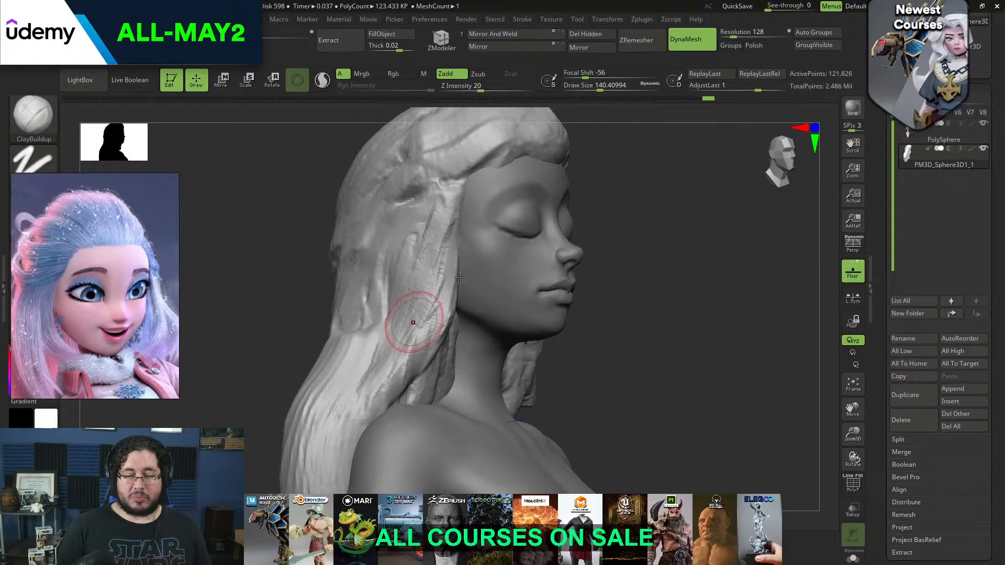
# Add further ClayBuildup strokes to the strands hanging from the temple down behind the shoulder
pyautogui.moveTo(605, 226); pyautogui.dragTo(661, 223)
pyautogui.press('space')
pyautogui.moveTo(397, 292); pyautogui.dragTo(399, 291)
pyautogui.keyDown('alt'); pyautogui.moveTo(507, 227); pyautogui.dragTo(469, 251); pyautogui.keyUp('alt')
pyautogui.moveTo(392, 319); pyautogui.dragTo(363, 346)
pyautogui.moveTo(372, 306)
pyautogui.mouseDown()
pyautogui.moveTo(385, 320)
pyautogui.moveTo(358, 329)
pyautogui.moveTo(386, 361)
pyautogui.moveTo(377, 396)
pyautogui.moveTo(386, 350)
pyautogui.mouseUp()
# Flatten the sculpted strands of the side hair with the TrimDynamic brush
pyautogui.press('b')
pyautogui.press('t')
pyautogui.press('d')
pyautogui.press('space')
pyautogui.moveTo(464, 298)
pyautogui.keyDown('shift'); pyautogui.mouseDown()
pyautogui.moveTo(469, 316)
pyautogui.moveTo(532, 253)
pyautogui.moveTo(512, 212)
pyautogui.mouseUp(); pyautogui.keyUp('shift')
# Reshape the outline of the loose hair behind the shoulders with the Move brush, using draw sizes up to about 440
pyautogui.press('b')
pyautogui.press('m')
pyautogui.press('v')
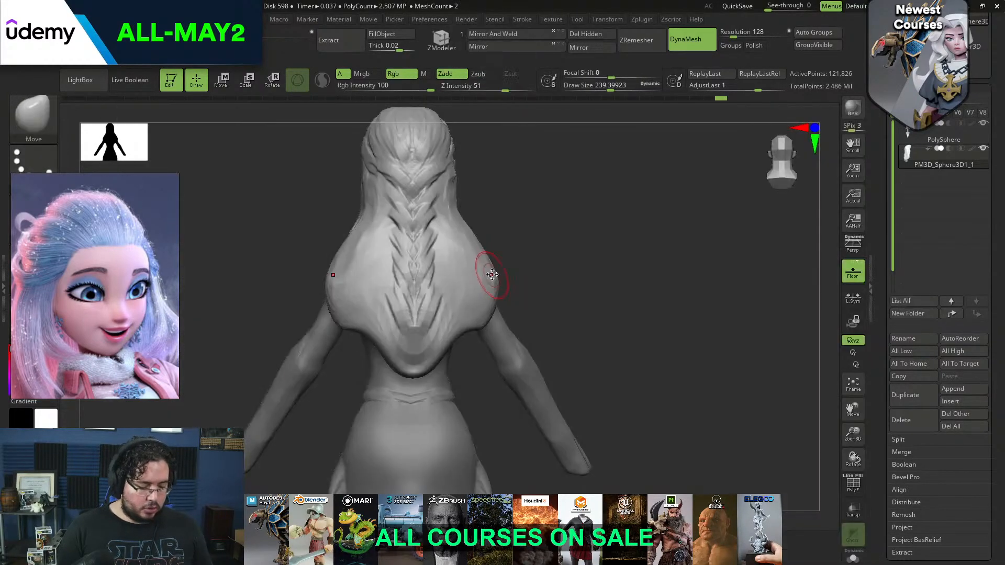
pyautogui.press('space')
pyautogui.moveTo(482, 292)
pyautogui.mouseDown()
pyautogui.moveTo(473, 264)
pyautogui.moveTo(484, 274)
pyautogui.mouseUp()
pyautogui.press('[')
pyautogui.press('space')
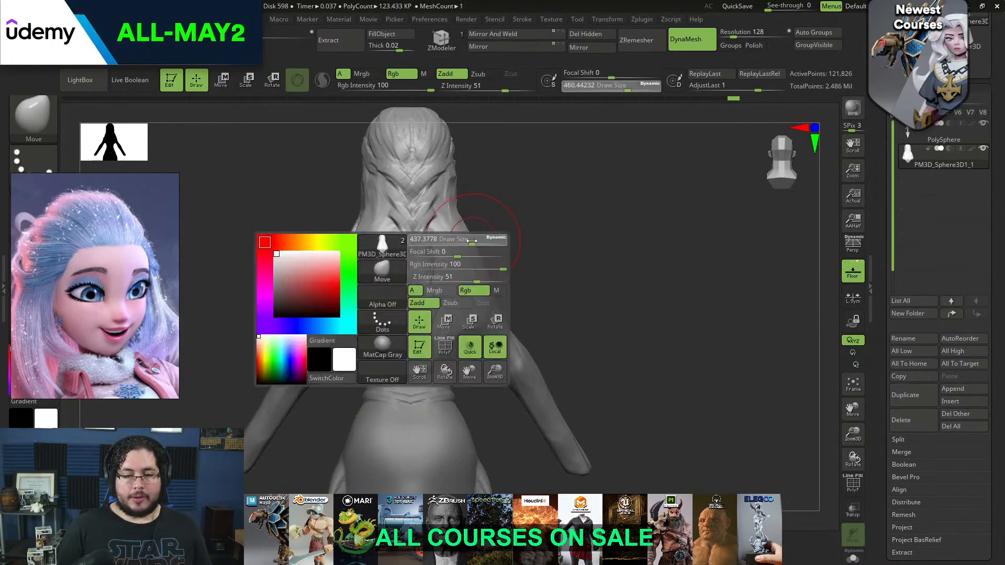
pyautogui.moveTo(509, 242); pyautogui.dragTo(469, 230)
pyautogui.press('space')
pyautogui.moveTo(469, 229); pyautogui.dragTo(463, 229)
# Adjust the hair's silhouette around the head from several angles with the Move brush, reducing the draw size to about 97
pyautogui.moveTo(471, 212); pyautogui.dragTo(280, 239, button='right')
pyautogui.press(']')
pyautogui.moveTo(718, 209)
pyautogui.mouseDown(button='right')
pyautogui.moveTo(610, 208)
pyautogui.moveTo(565, 285)
pyautogui.moveTo(632, 238)
pyautogui.mouseUp(button='right')
pyautogui.press('[')
pyautogui.press('space')
pyautogui.moveTo(516, 198); pyautogui.dragTo(500, 196)
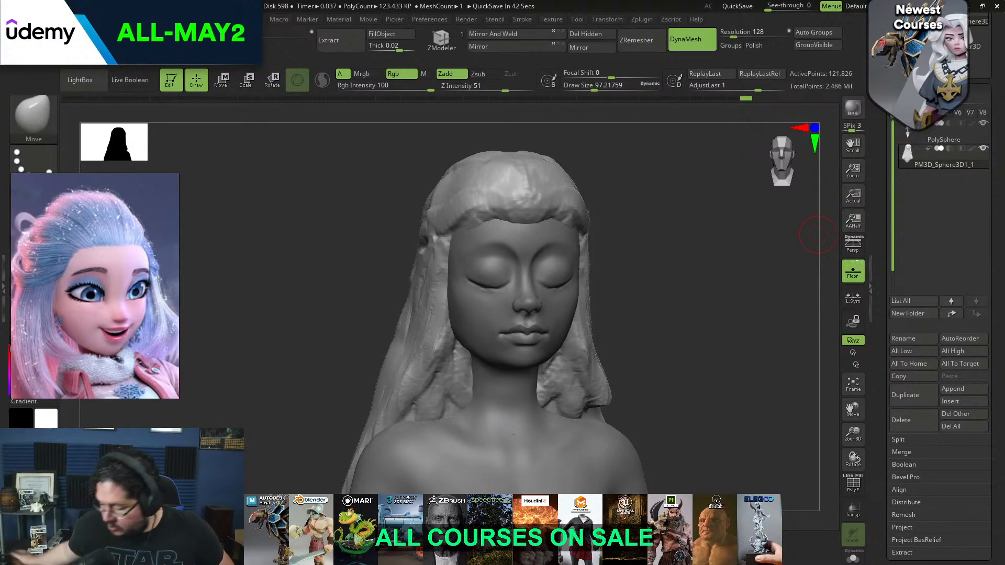
# Build up the hair mass above the forehead and temple with ClayBuildup at a draw size of about 120
pyautogui.moveTo(641, 295)
pyautogui.mouseDown()
pyautogui.moveTo(673, 272)
pyautogui.moveTo(667, 321)
pyautogui.moveTo(635, 282)
pyautogui.mouseUp()
pyautogui.press('b')
pyautogui.press('c')
pyautogui.press('b')
pyautogui.press('space')
pyautogui.moveTo(512, 253)
pyautogui.mouseDown()
pyautogui.moveTo(511, 279)
pyautogui.moveTo(491, 271)
pyautogui.moveTo(489, 289)
pyautogui.mouseUp()
pyautogui.moveTo(535, 248); pyautogui.dragTo(512, 264, button='right')
pyautogui.moveTo(488, 283)
pyautogui.mouseDown()
pyautogui.moveTo(511, 278)
pyautogui.moveTo(523, 256)
pyautogui.mouseUp()
pyautogui.moveTo(544, 222); pyautogui.dragTo(510, 290)
pyautogui.moveTo(534, 216); pyautogui.dragTo(567, 152, button='right')
# Flatten the hair above the forehead into smooth planes with TrimDynamic at a draw size of about 197
pyautogui.press('b')
pyautogui.press('t')
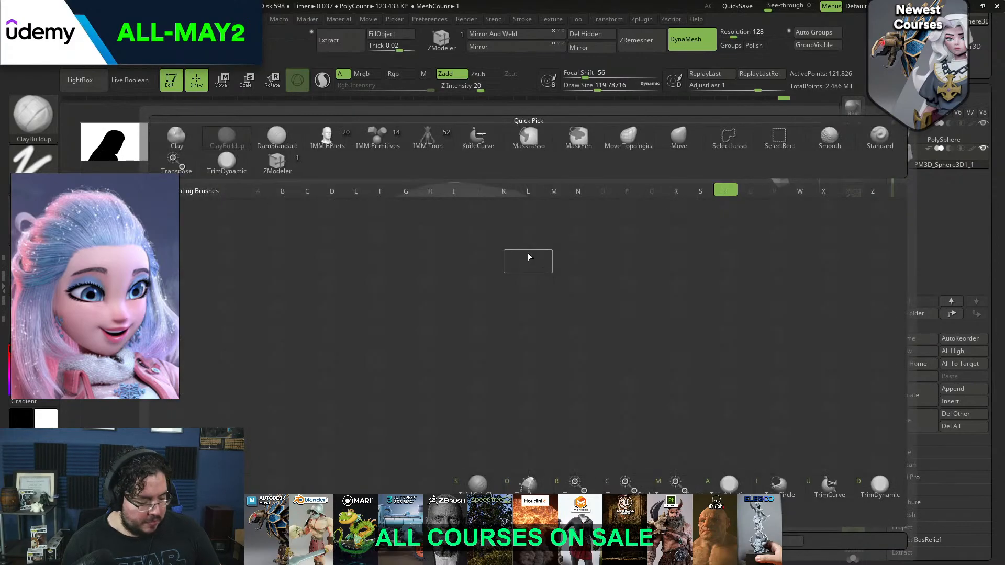
pyautogui.press('d')
pyautogui.press('space')
pyautogui.moveTo(534, 236); pyautogui.dragTo(522, 243, button='right')
pyautogui.press('space')
pyautogui.moveTo(501, 245)
pyautogui.mouseDown()
pyautogui.moveTo(542, 268)
pyautogui.moveTo(528, 285)
pyautogui.mouseUp()
pyautogui.moveTo(586, 230)
pyautogui.mouseDown(button='right')
pyautogui.moveTo(541, 214)
pyautogui.moveTo(554, 234)
pyautogui.moveTo(568, 219)
pyautogui.moveTo(554, 224)
pyautogui.mouseUp(button='right')
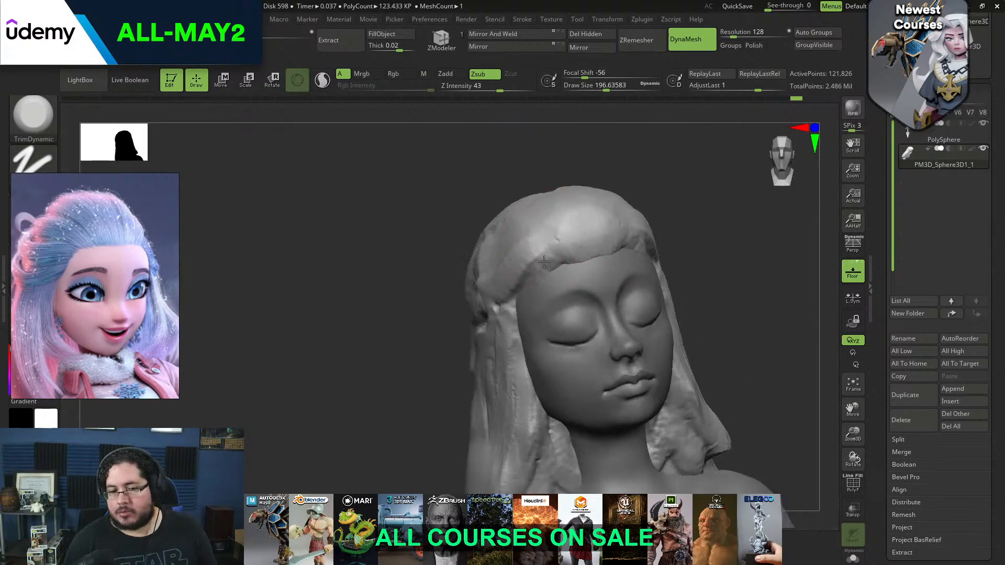
pyautogui.moveTo(646, 209); pyautogui.dragTo(658, 179, button='right')
pyautogui.moveTo(615, 203); pyautogui.dragTo(615, 216, button='right')
# Sculpt a strand from the temple to the back of the head with ClayBuildup at a draw size of about 87
pyautogui.press('b')
pyautogui.press('c')
pyautogui.press('b')
pyautogui.press('space')
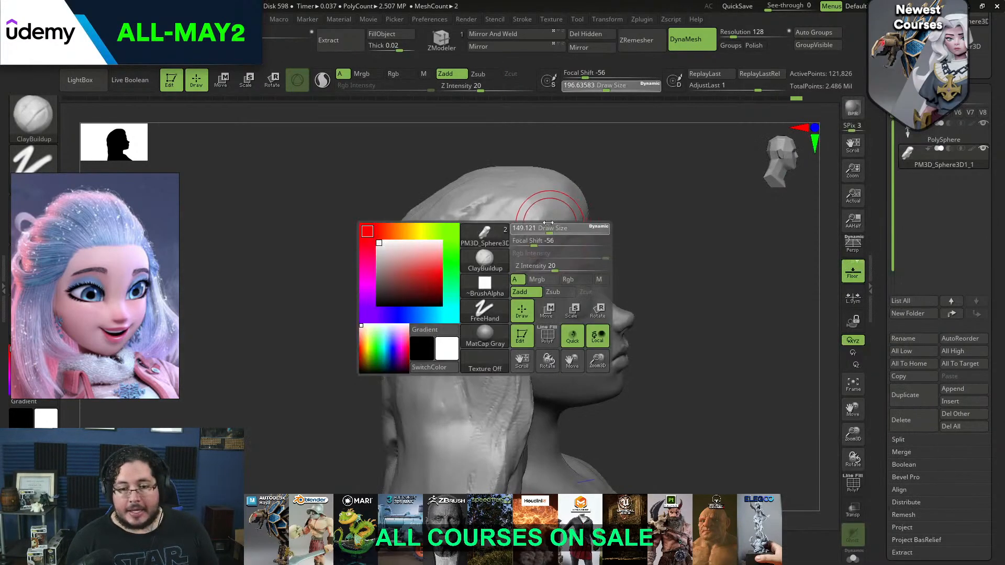
pyautogui.moveTo(547, 229); pyautogui.dragTo(537, 228)
pyautogui.moveTo(607, 211); pyautogui.dragTo(608, 204, button='right')
pyautogui.press('space')
pyautogui.press('space')
pyautogui.moveTo(545, 257)
pyautogui.mouseDown()
pyautogui.moveTo(475, 283)
pyautogui.moveTo(487, 278)
pyautogui.moveTo(393, 335)
pyautogui.mouseUp()
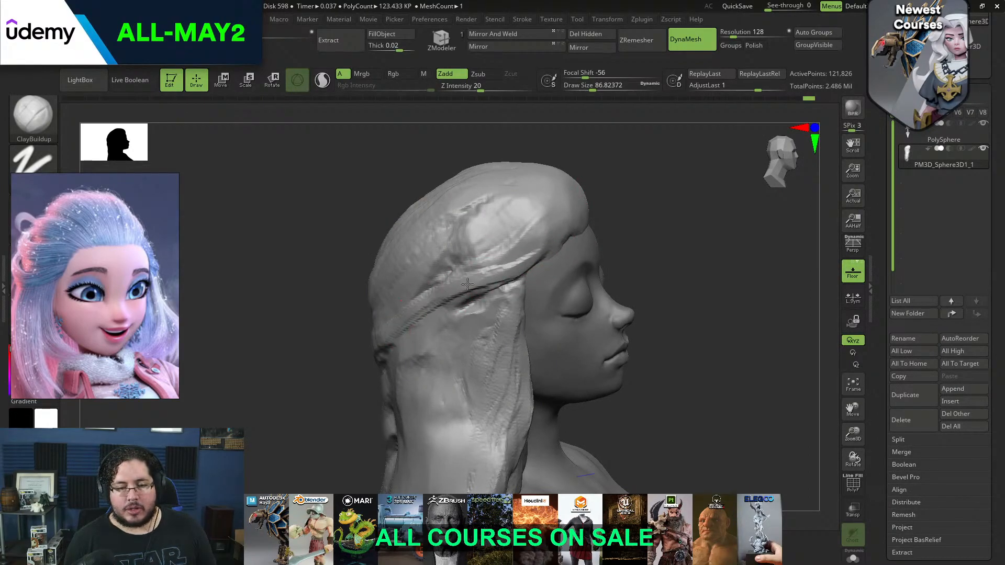
pyautogui.moveTo(578, 251)
pyautogui.mouseDown(button='right')
pyautogui.moveTo(525, 255)
pyautogui.moveTo(614, 220)
pyautogui.moveTo(572, 209)
pyautogui.mouseUp(button='right')
# Smooth the crown and the side hair above the wrapped strand with TrimDynamic at a draw size of about 182
pyautogui.press('b')
pyautogui.press('t')
pyautogui.press('d')
pyautogui.moveTo(529, 219); pyautogui.dragTo(540, 242)
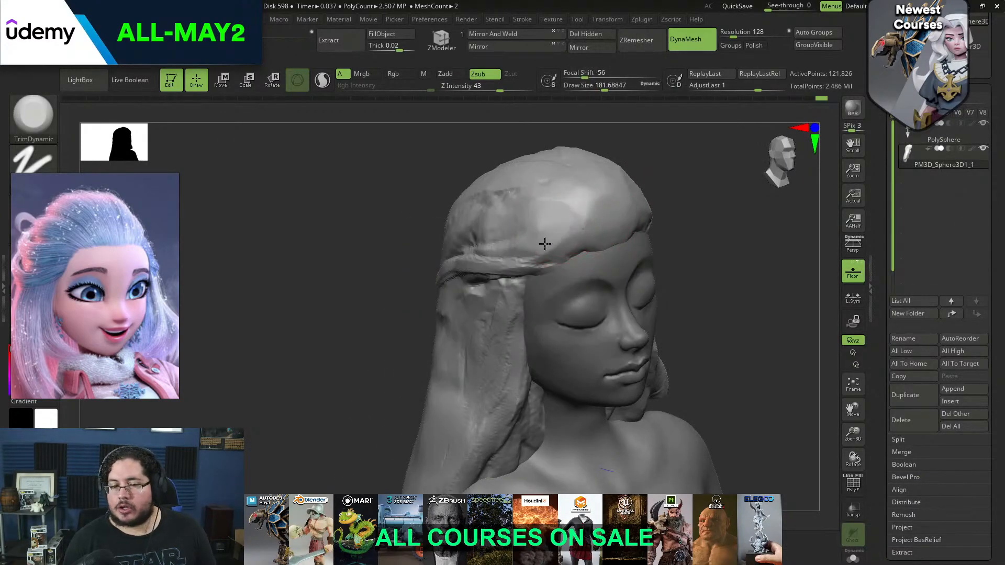
pyautogui.moveTo(581, 203); pyautogui.dragTo(601, 206)
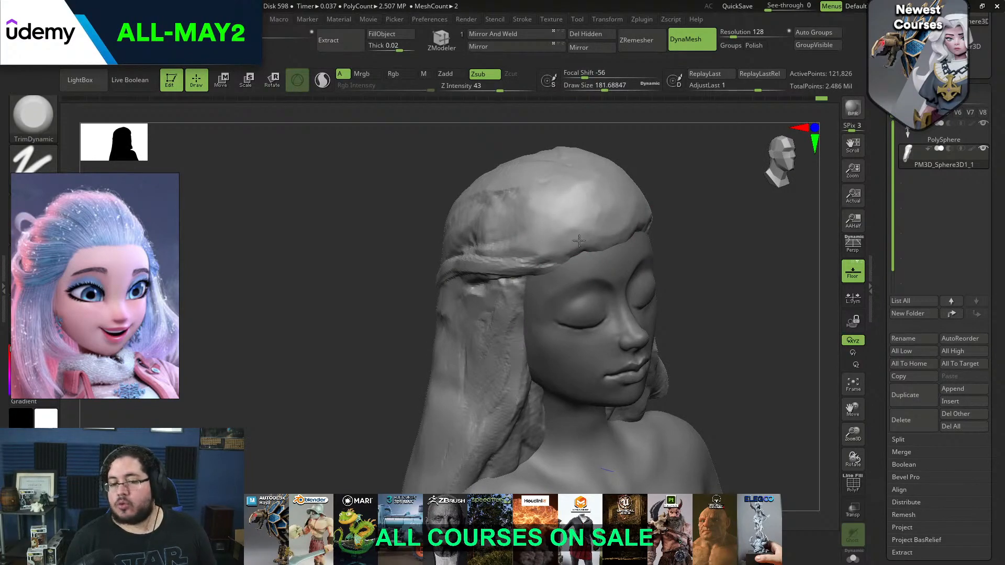
pyautogui.moveTo(626, 158); pyautogui.dragTo(704, 149, button='right')
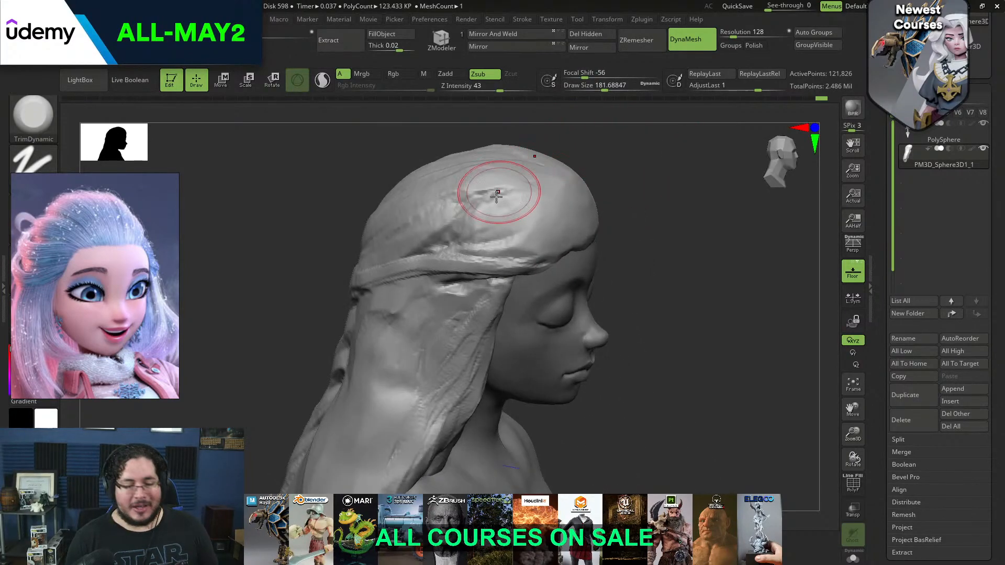
pyautogui.moveTo(486, 242); pyautogui.dragTo(477, 227)
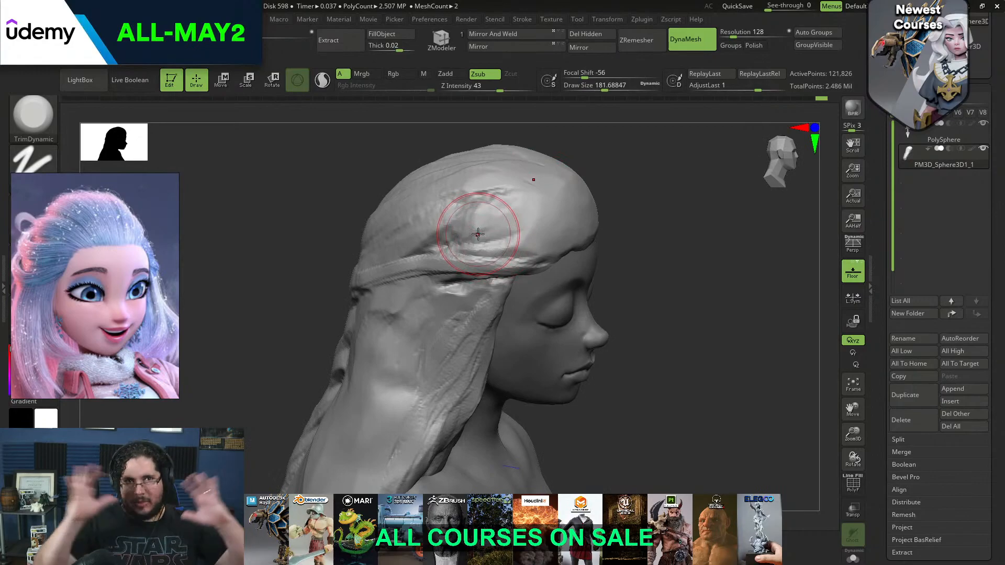
# Sculpt swept-back strands from the forehead hairline across the side of the head with ClayBuildup
pyautogui.press('b')
pyautogui.press('m')
pyautogui.press('v')
pyautogui.press('b')
pyautogui.press('c')
pyautogui.press('b')
pyautogui.moveTo(567, 167); pyautogui.dragTo(490, 202, button='right')
pyautogui.moveTo(497, 193)
pyautogui.mouseDown()
pyautogui.moveTo(415, 202)
pyautogui.moveTo(398, 232)
pyautogui.moveTo(427, 254)
pyautogui.moveTo(383, 268)
pyautogui.mouseUp()
pyautogui.moveTo(513, 234); pyautogui.dragTo(461, 259)
pyautogui.moveTo(536, 207)
pyautogui.mouseDown(button='right')
pyautogui.moveTo(612, 163)
pyautogui.moveTo(586, 209)
pyautogui.moveTo(505, 191)
pyautogui.moveTo(484, 225)
pyautogui.mouseUp(button='right')
# Sculpt strands running from the forehead over the top of the head with ClayBuildup at a draw size of about 87
pyautogui.press('space')
pyautogui.moveTo(482, 261); pyautogui.dragTo(475, 262)
pyautogui.press('space')
pyautogui.moveTo(476, 312); pyautogui.dragTo(471, 312)
pyautogui.moveTo(470, 267)
pyautogui.mouseDown()
pyautogui.moveTo(474, 300)
pyautogui.moveTo(490, 257)
pyautogui.mouseUp()
pyautogui.press('space')
pyautogui.moveTo(486, 246); pyautogui.dragTo(479, 282, button='right')
pyautogui.moveTo(478, 285)
pyautogui.mouseDown()
pyautogui.moveTo(473, 209)
pyautogui.moveTo(482, 289)
pyautogui.mouseUp()
pyautogui.moveTo(454, 205); pyautogui.dragTo(471, 273)
pyautogui.moveTo(486, 201); pyautogui.dragTo(493, 285)
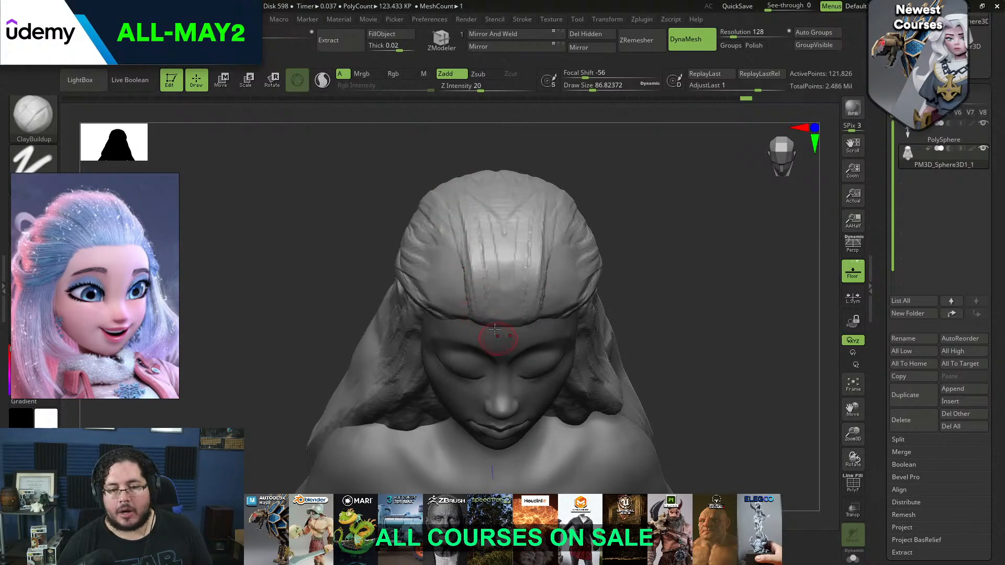
# Extend the strands across the crown and fill the sides of the hairline with more swept-back ClayBuildup strokes
pyautogui.moveTo(620, 176); pyautogui.dragTo(569, 131, button='right')
pyautogui.moveTo(477, 260); pyautogui.dragTo(465, 235)
pyautogui.keyDown('alt'); pyautogui.moveTo(506, 152); pyautogui.dragTo(484, 262, button='right'); pyautogui.keyUp('alt')
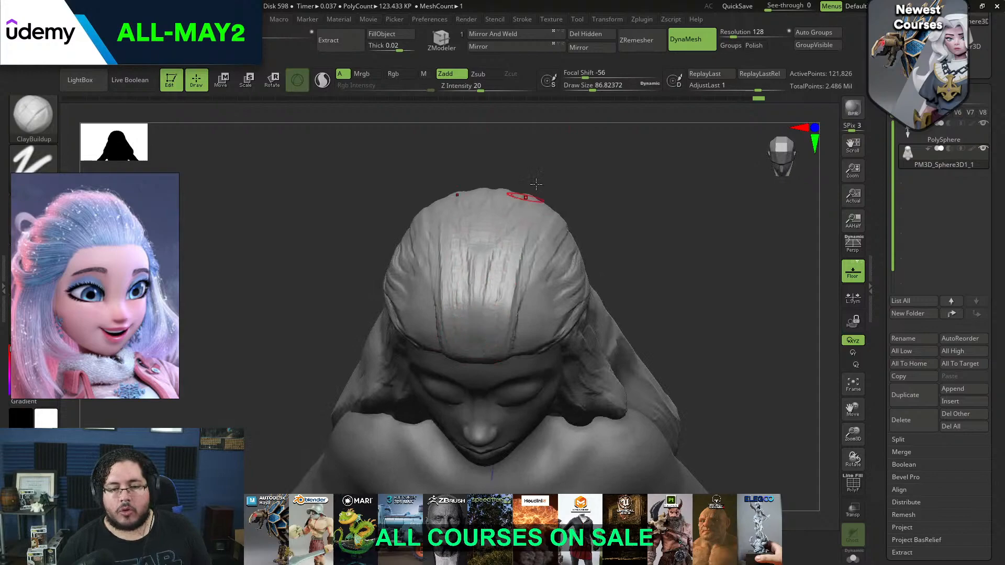
pyautogui.moveTo(532, 186); pyautogui.dragTo(463, 277, button='right')
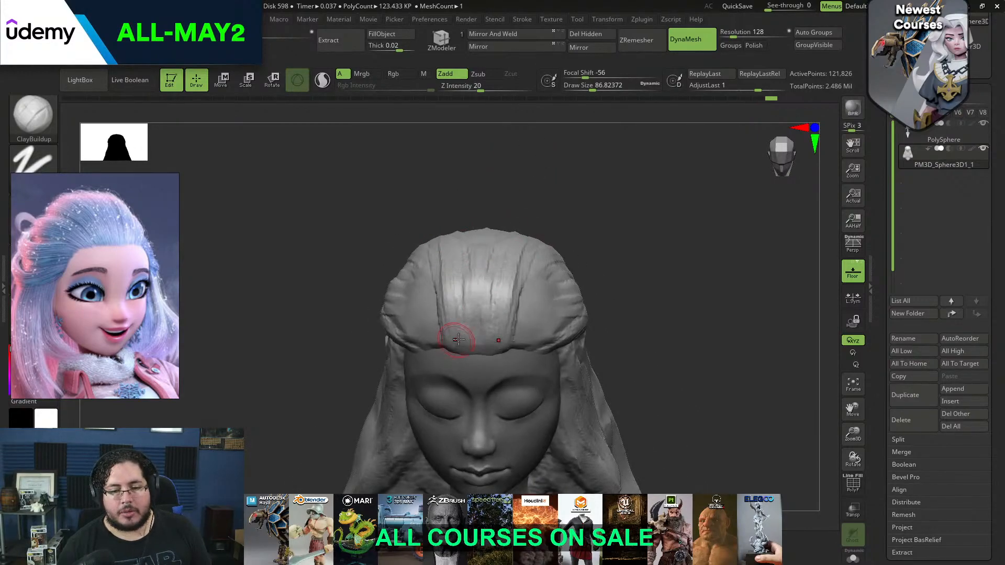
pyautogui.moveTo(457, 341); pyautogui.dragTo(545, 164, button='right')
pyautogui.moveTo(530, 310); pyautogui.dragTo(558, 274)
pyautogui.moveTo(528, 342)
pyautogui.mouseDown()
pyautogui.moveTo(572, 279)
pyautogui.moveTo(601, 291)
pyautogui.moveTo(602, 306)
pyautogui.mouseUp()
pyautogui.moveTo(544, 350)
pyautogui.mouseDown(button='right')
pyautogui.moveTo(671, 379)
pyautogui.moveTo(683, 292)
pyautogui.moveTo(674, 247)
pyautogui.mouseUp(button='right')
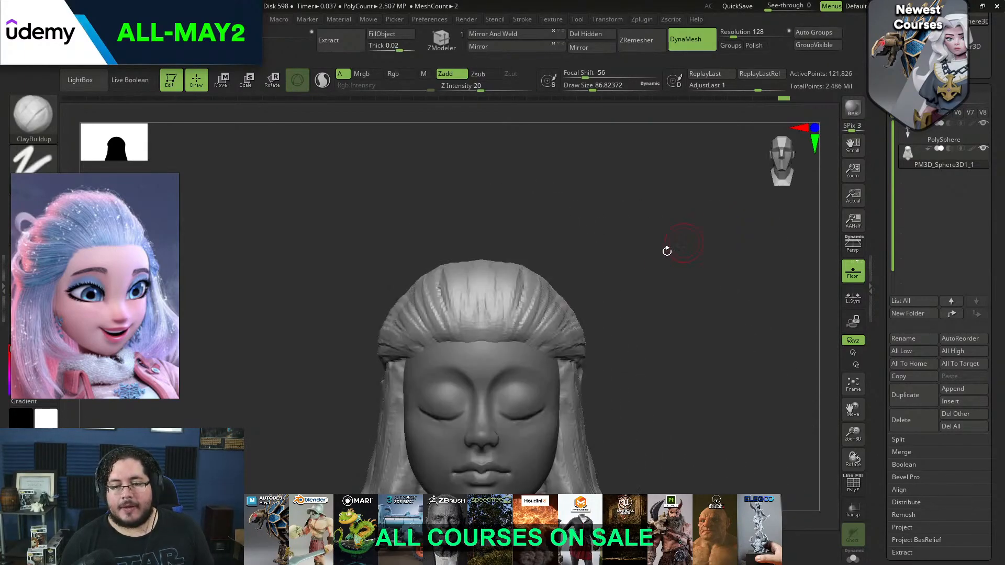
# Reshape the sides of the hair near the temples with the Move brush at draw sizes of about 415 and 358
pyautogui.press('b')
pyautogui.press('m')
pyautogui.press('v')
pyautogui.press('space')
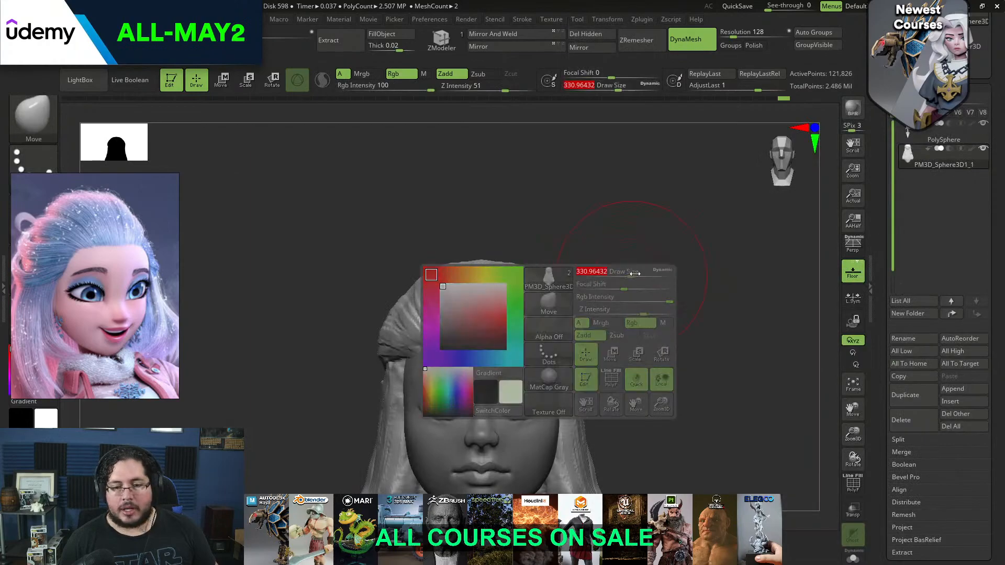
pyautogui.moveTo(583, 323); pyautogui.dragTo(587, 324)
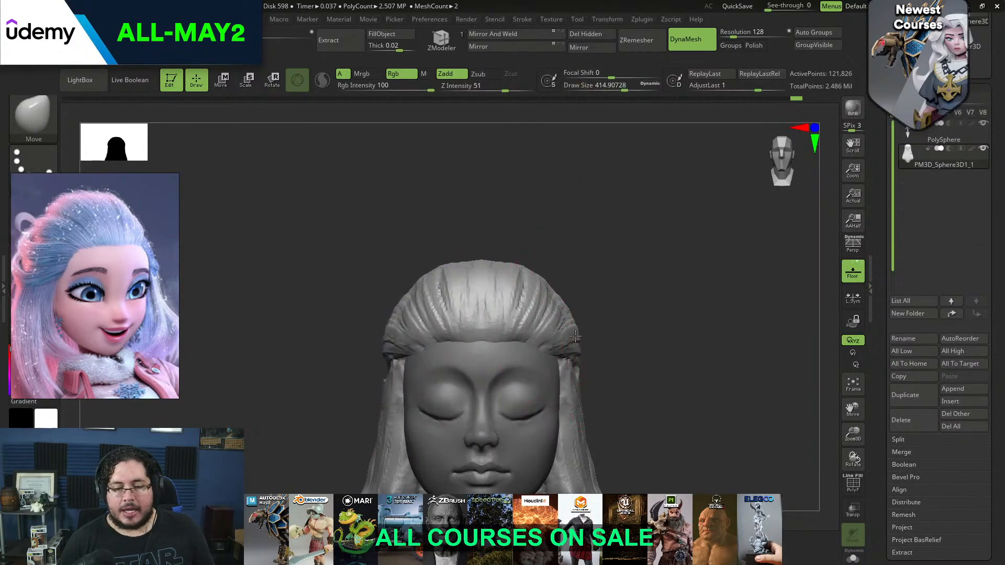
pyautogui.moveTo(696, 309); pyautogui.dragTo(633, 350)
pyautogui.press('space')
pyautogui.moveTo(550, 321); pyautogui.dragTo(546, 321)
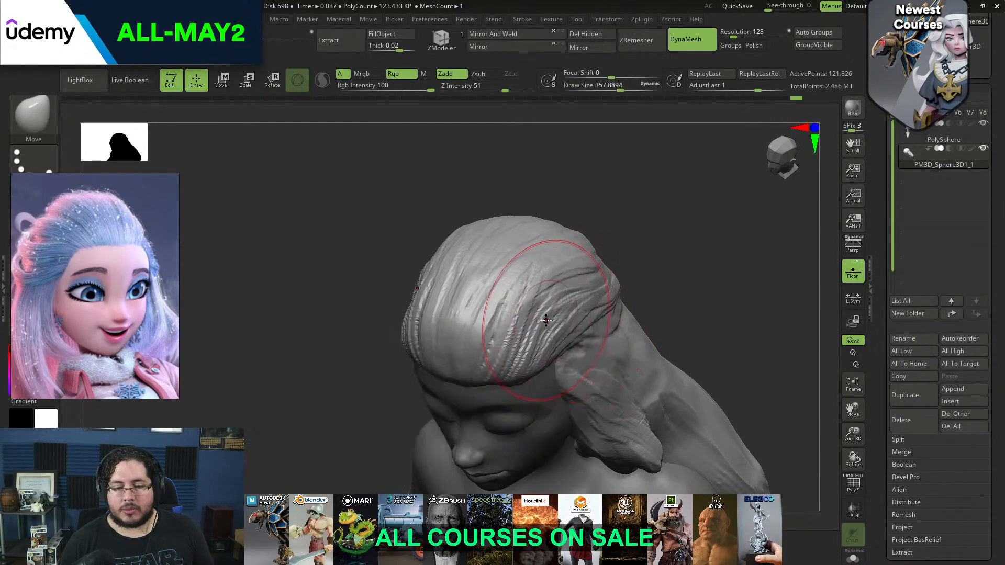
pyautogui.keyDown('shift'); pyautogui.moveTo(549, 320); pyautogui.dragTo(618, 273, button='right'); pyautogui.keyUp('shift')
# Adjust the side contours of the hair as seen from above with the Move brush at about 386 draw size
pyautogui.press('space')
pyautogui.moveTo(557, 250); pyautogui.dragTo(556, 235)
pyautogui.press('space')
pyautogui.press('space')
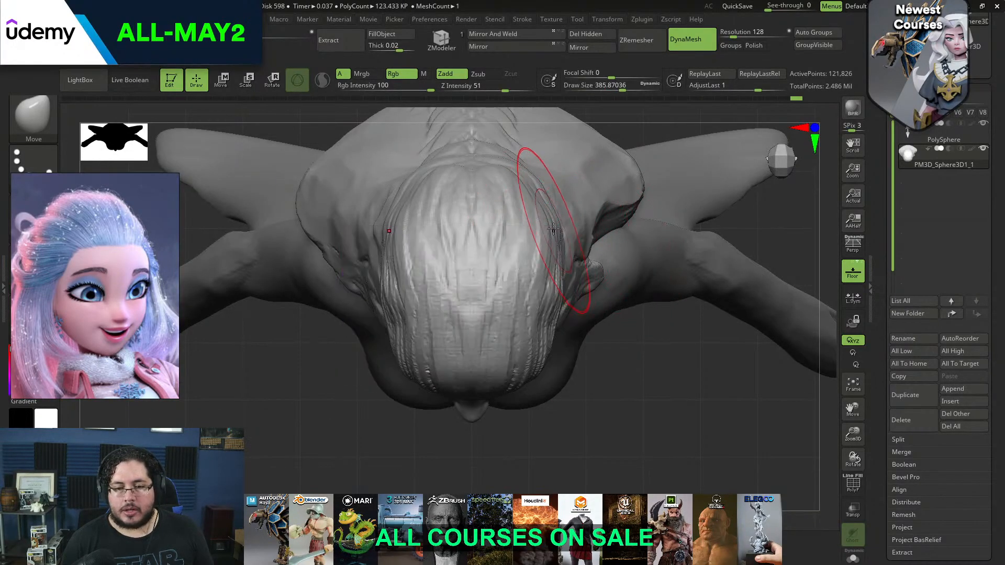
pyautogui.press('space')
pyautogui.moveTo(550, 296)
pyautogui.mouseDown()
pyautogui.moveTo(537, 327)
pyautogui.moveTo(551, 300)
pyautogui.moveTo(546, 326)
pyautogui.mouseUp()
pyautogui.press('space')
pyautogui.press('space')
pyautogui.moveTo(620, 377)
pyautogui.mouseDown()
pyautogui.moveTo(641, 299)
pyautogui.moveTo(637, 272)
pyautogui.moveTo(599, 352)
pyautogui.moveTo(628, 289)
pyautogui.mouseUp()
# Add ClayBuildup strands to the hair wrapping from the temple around the side of the head
pyautogui.press('b')
pyautogui.press('c')
# Flatten the wrapped strands beside the temple with TrimDynamic at a draw size of about 158
pyautogui.press('b')
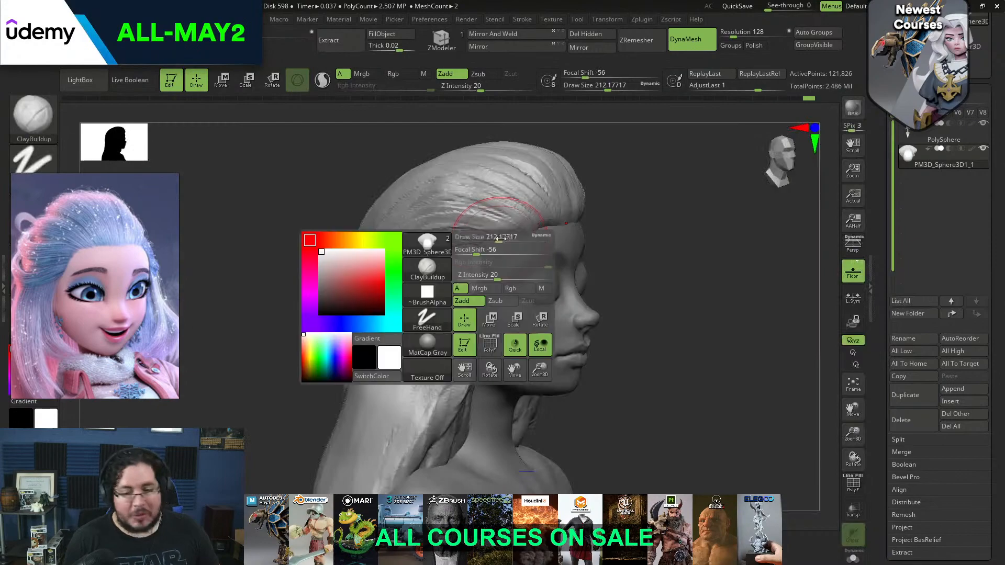
pyautogui.moveTo(456, 259)
pyautogui.mouseDown()
pyautogui.moveTo(476, 248)
pyautogui.moveTo(414, 253)
pyautogui.moveTo(477, 246)
pyautogui.moveTo(398, 259)
pyautogui.moveTo(487, 261)
pyautogui.moveTo(388, 267)
pyautogui.moveTo(482, 271)
pyautogui.moveTo(427, 289)
pyautogui.moveTo(388, 278)
pyautogui.mouseUp()
pyautogui.press('space')
pyautogui.moveTo(595, 224)
pyautogui.mouseDown()
pyautogui.moveTo(686, 190)
pyautogui.moveTo(644, 221)
pyautogui.moveTo(519, 268)
pyautogui.moveTo(568, 265)
pyautogui.mouseUp()
pyautogui.press('b')
pyautogui.press('t')
pyautogui.press('d')
pyautogui.press('space')
pyautogui.moveTo(634, 249)
pyautogui.mouseDown()
pyautogui.moveTo(466, 281)
pyautogui.moveTo(514, 280)
pyautogui.mouseUp()
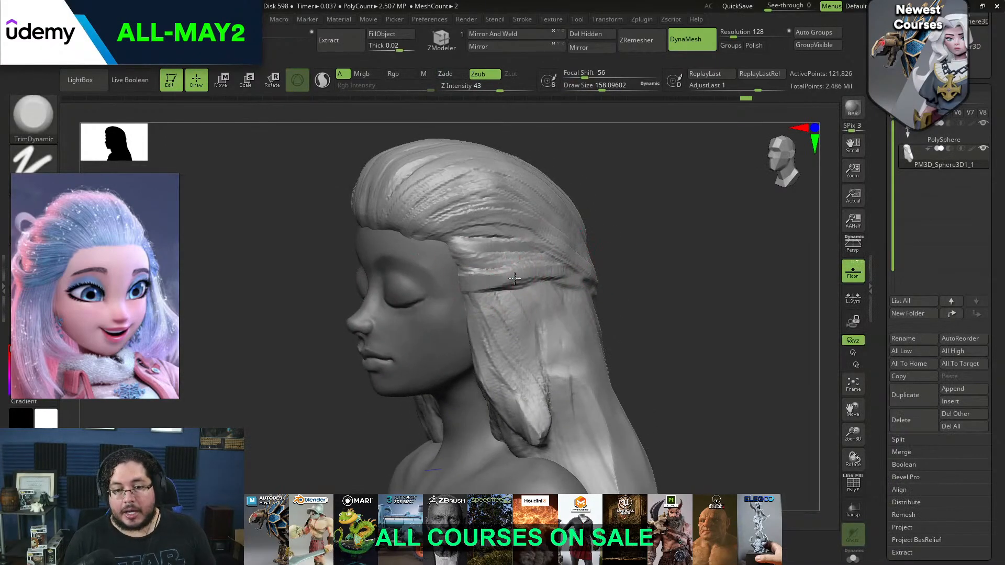
pyautogui.moveTo(667, 228); pyautogui.dragTo(623, 235)
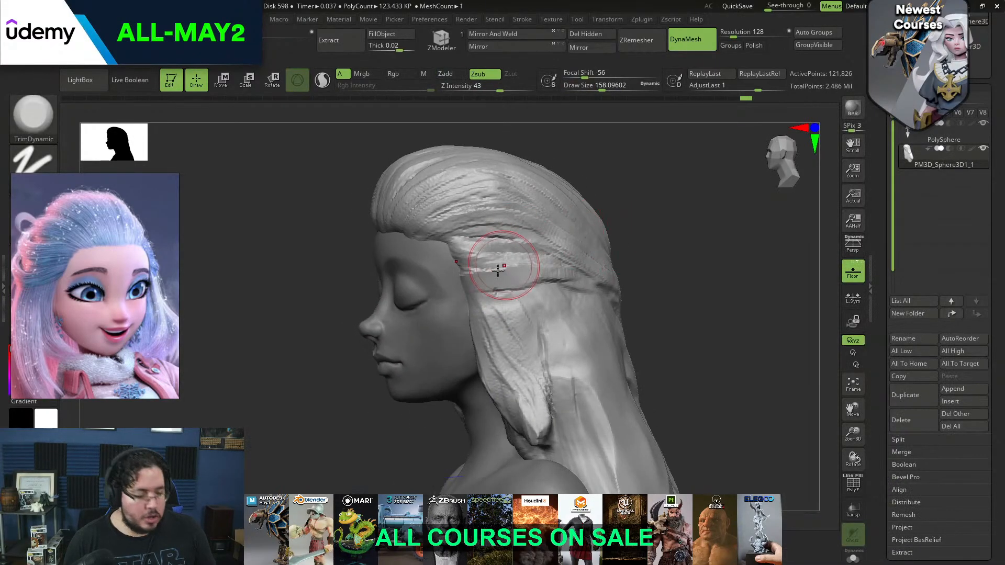
# Carve the crease under the wrapped strand above the side lock with DamStandard at a draw size of about 56
pyautogui.press('b')
pyautogui.press('d')
pyautogui.press('s')
pyautogui.press('space')
pyautogui.moveTo(496, 290)
pyautogui.mouseDown()
pyautogui.moveTo(485, 290)
pyautogui.moveTo(517, 286)
pyautogui.mouseUp()
pyautogui.press('space')
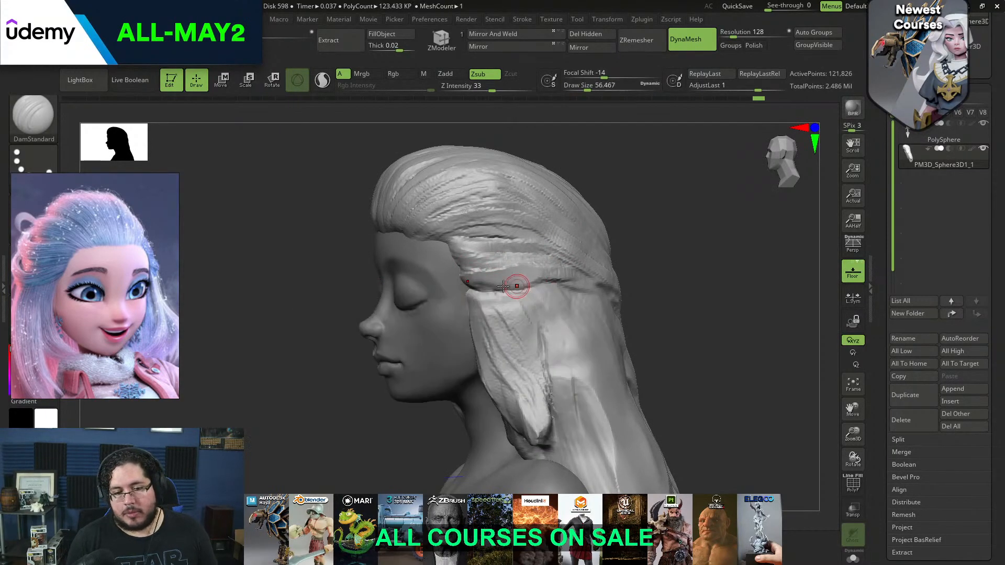
pyautogui.moveTo(518, 287); pyautogui.dragTo(600, 277, button='right')
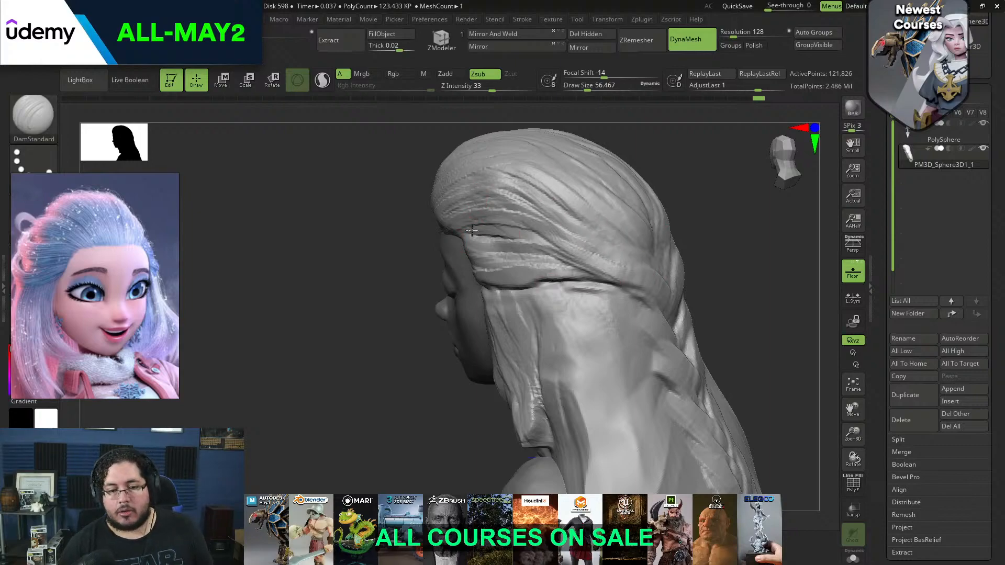
# Carve DamStandard grooves between the wrapped strands from the temple to the start of the braid, undoing and redoing one stroke
pyautogui.moveTo(673, 172); pyautogui.dragTo(524, 236, button='right')
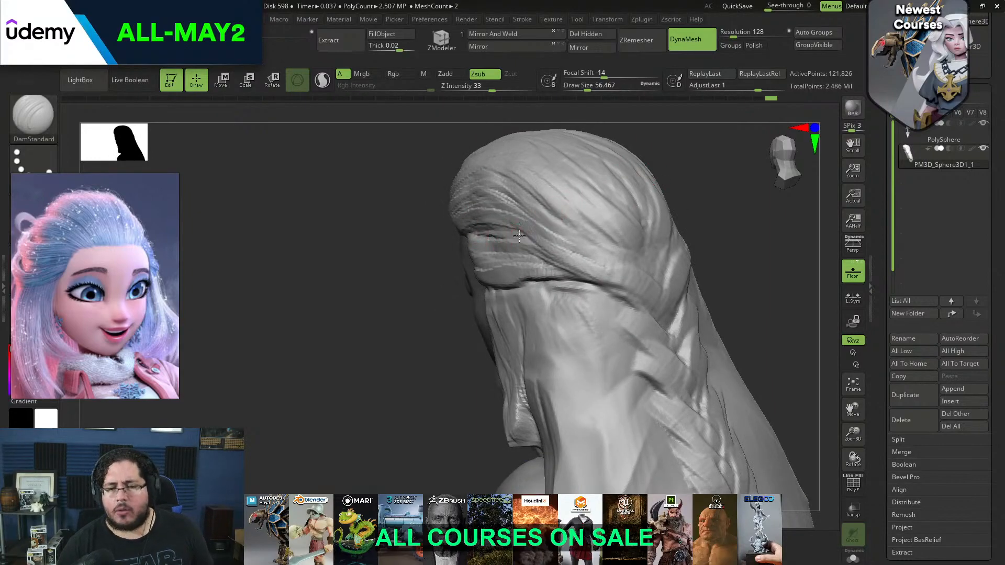
pyautogui.moveTo(565, 263); pyautogui.dragTo(602, 279)
pyautogui.moveTo(704, 177); pyautogui.dragTo(607, 168, button='right')
pyautogui.moveTo(517, 224)
pyautogui.mouseDown()
pyautogui.moveTo(549, 236)
pyautogui.moveTo(577, 267)
pyautogui.mouseUp()
pyautogui.moveTo(671, 183); pyautogui.dragTo(590, 224, button='right')
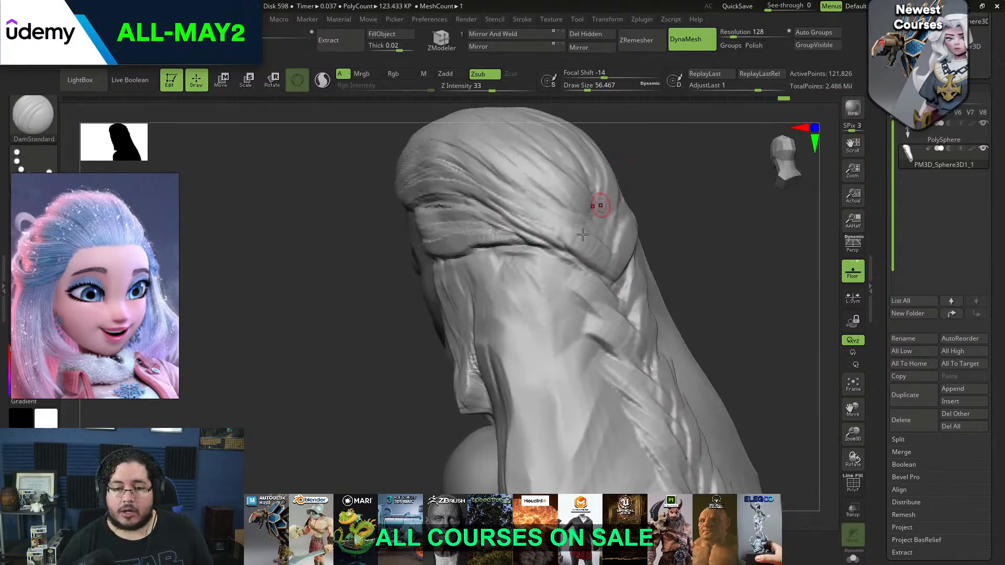
pyautogui.hotkey('ctrl', 'z')
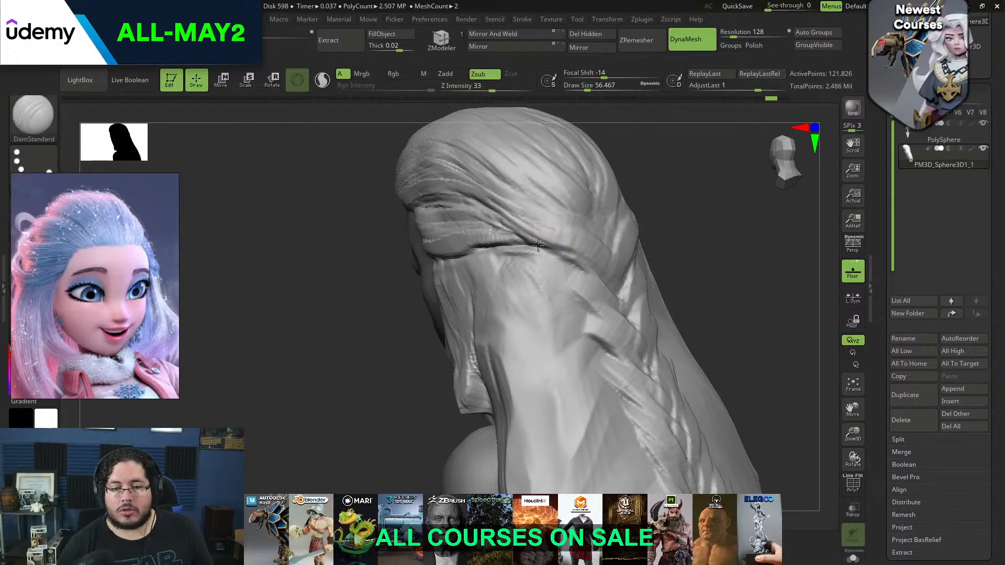
pyautogui.moveTo(594, 269); pyautogui.dragTo(644, 213, button='right')
pyautogui.moveTo(545, 254); pyautogui.dragTo(618, 277)
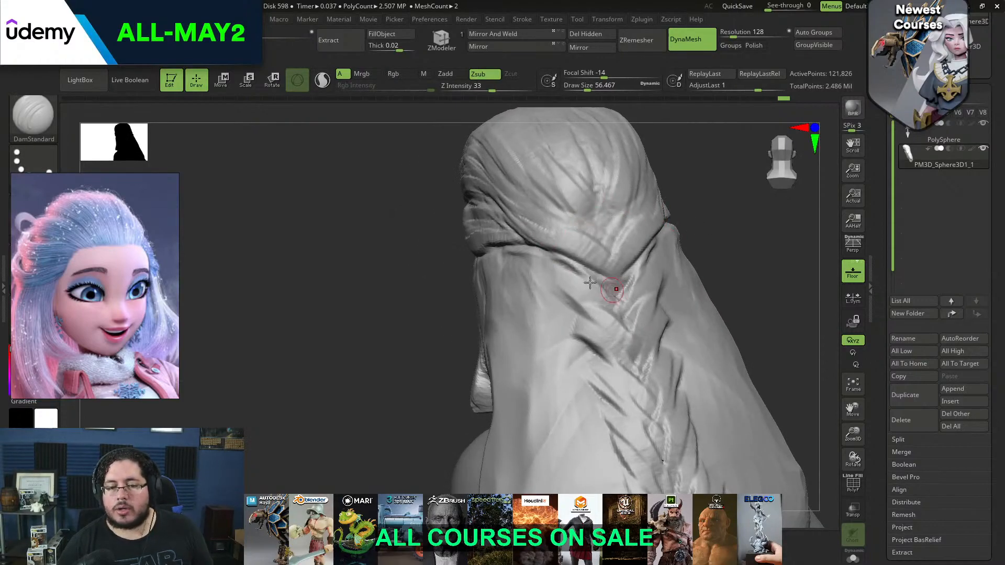
pyautogui.keyDown('alt'); pyautogui.moveTo(729, 274); pyautogui.dragTo(709, 191); pyautogui.keyUp('alt')
# Sculpt overlapping strands on the upper braid segments with ClayBuildup at a draw size of about 124
pyautogui.press('b')
pyautogui.press('c')
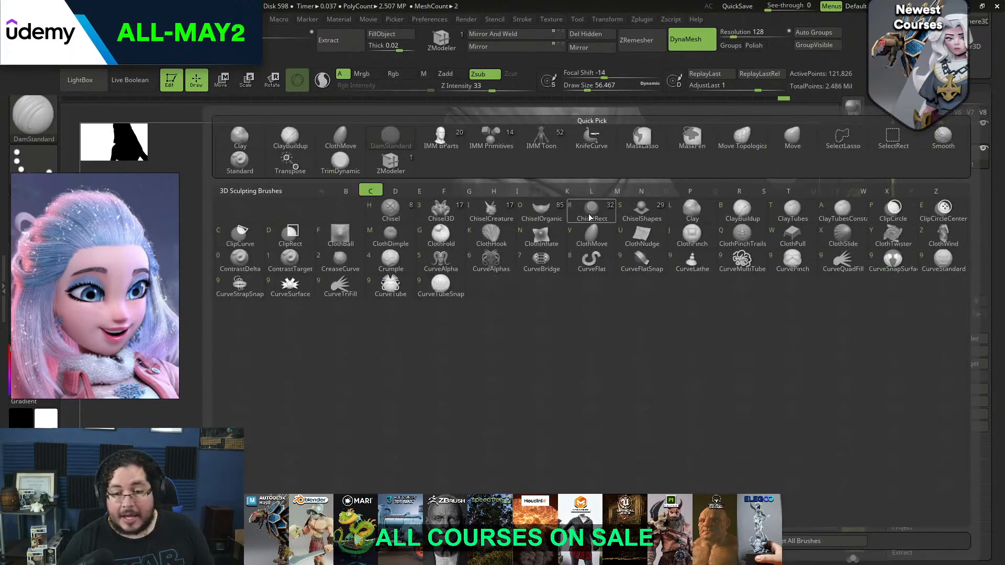
pyautogui.click(591, 221)
pyautogui.press('b')
pyautogui.press('c')
pyautogui.press('b')
pyautogui.press('space')
pyautogui.moveTo(531, 224)
pyautogui.mouseDown()
pyautogui.moveTo(540, 223)
pyautogui.moveTo(539, 196)
pyautogui.moveTo(593, 218)
pyautogui.moveTo(576, 245)
pyautogui.mouseUp()
pyautogui.press('space')
pyautogui.moveTo(538, 210)
pyautogui.mouseDown()
pyautogui.moveTo(589, 245)
pyautogui.moveTo(572, 213)
pyautogui.moveTo(597, 231)
pyautogui.mouseUp()
pyautogui.moveTo(582, 278)
pyautogui.mouseDown()
pyautogui.moveTo(573, 269)
pyautogui.moveTo(592, 306)
pyautogui.mouseUp()
# Build up the lower braid segments with diagonal ClayBuildup strokes toward the braid's centre
pyautogui.keyDown('alt'); pyautogui.moveTo(728, 209); pyautogui.dragTo(703, 133); pyautogui.keyUp('alt')
pyautogui.moveTo(549, 252)
pyautogui.mouseDown()
pyautogui.moveTo(592, 271)
pyautogui.moveTo(565, 283)
pyautogui.mouseUp()
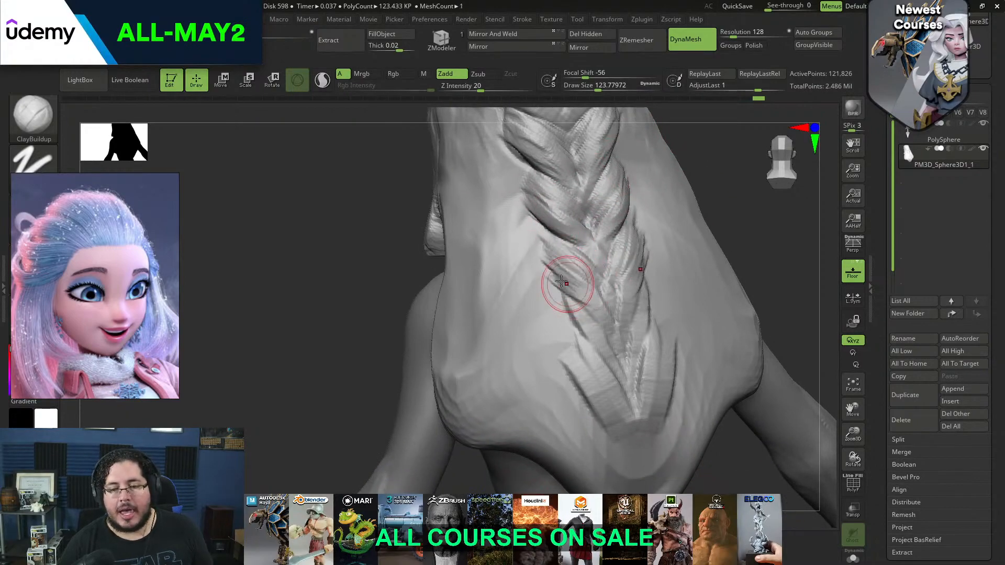
pyautogui.moveTo(553, 243); pyautogui.dragTo(586, 267)
pyautogui.moveTo(576, 309)
pyautogui.mouseDown()
pyautogui.moveTo(621, 341)
pyautogui.moveTo(581, 342)
pyautogui.moveTo(593, 360)
pyautogui.moveTo(622, 370)
pyautogui.mouseUp()
pyautogui.moveTo(568, 311); pyautogui.dragTo(620, 340)
# Sculpt back the hair below the wrapped strand to expose the ear, using ClayBuildup at a draw size of about 90
pyautogui.moveTo(745, 229)
pyautogui.keyDown('alt'); pyautogui.mouseDown()
pyautogui.moveTo(725, 182)
pyautogui.moveTo(691, 297)
pyautogui.moveTo(717, 294)
pyautogui.moveTo(691, 247)
pyautogui.moveTo(776, 231)
pyautogui.moveTo(731, 274)
pyautogui.moveTo(661, 172)
pyautogui.mouseUp(); pyautogui.keyUp('alt')
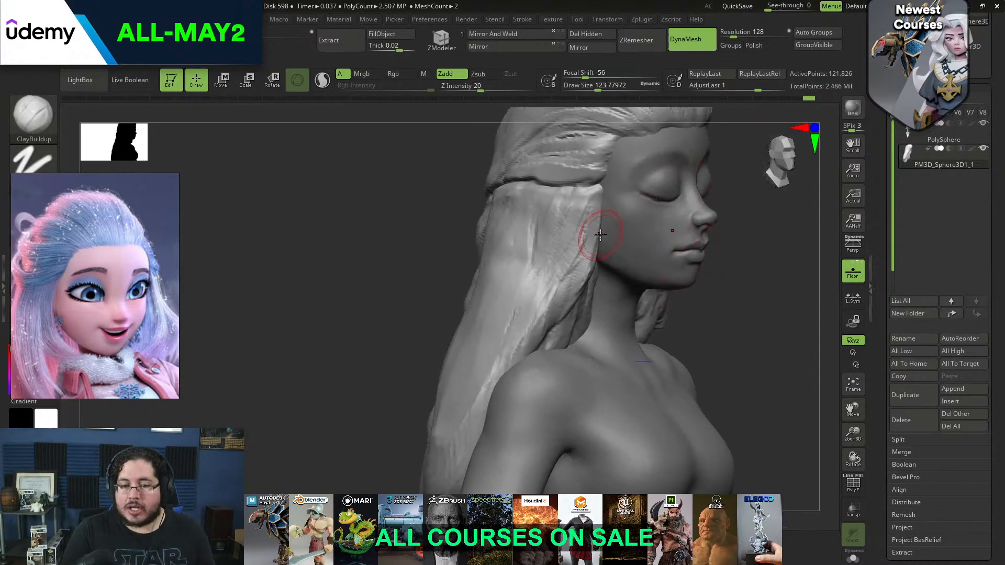
pyautogui.keyDown('alt'); pyautogui.moveTo(748, 208); pyautogui.dragTo(731, 251); pyautogui.keyUp('alt')
pyautogui.press('space')
pyautogui.moveTo(590, 209); pyautogui.dragTo(582, 208)
pyautogui.press('space')
pyautogui.moveTo(583, 209); pyautogui.dragTo(480, 225)
pyautogui.moveTo(455, 230); pyautogui.dragTo(527, 226)
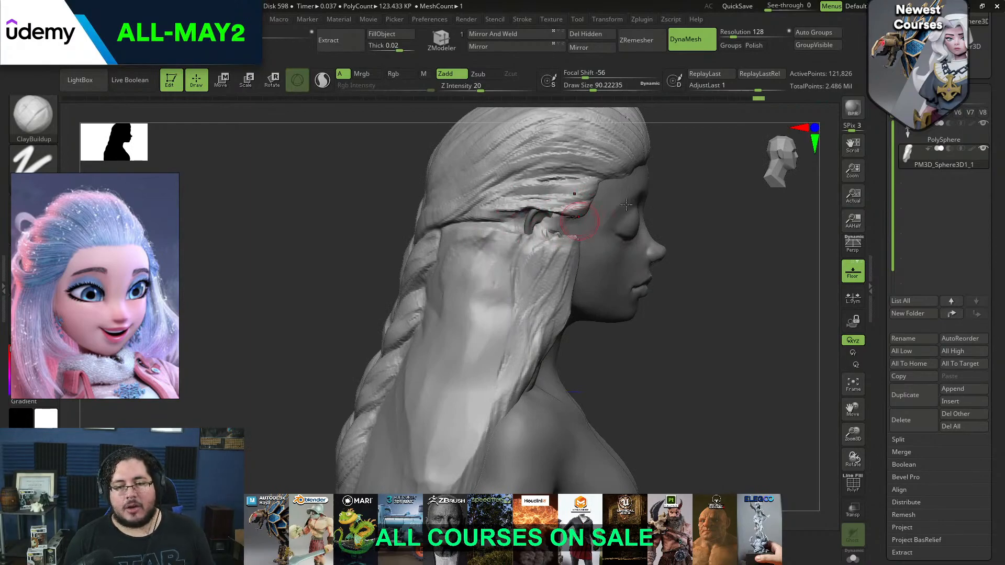
# Sculpt back the hair beneath the ear with ClayBuildup at a draw size of about 177
pyautogui.moveTo(660, 211); pyautogui.dragTo(588, 220)
pyautogui.moveTo(486, 248); pyautogui.dragTo(560, 250)
pyautogui.press('space')
pyautogui.moveTo(560, 250)
pyautogui.mouseDown()
pyautogui.moveTo(572, 247)
pyautogui.moveTo(556, 239)
pyautogui.mouseUp()
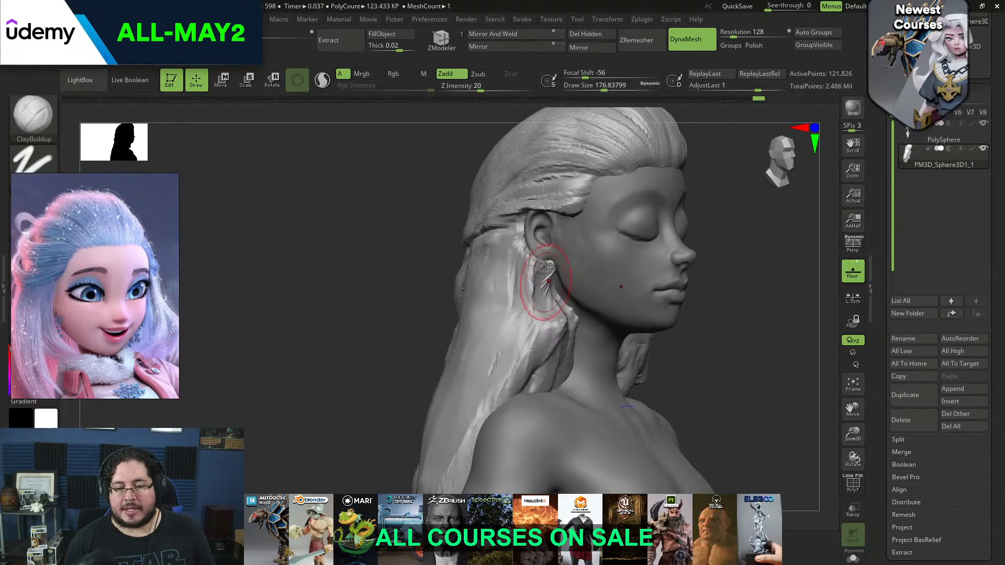
# Flatten the side lock beneath the ear into a smooth plane with TrimDynamic at a draw size of about 187
pyautogui.press('b')
pyautogui.press('t')
pyautogui.press('d')
pyautogui.press('space')
pyautogui.moveTo(545, 315)
pyautogui.mouseDown()
pyautogui.moveTo(550, 333)
pyautogui.moveTo(545, 293)
pyautogui.moveTo(540, 335)
pyautogui.moveTo(507, 330)
pyautogui.moveTo(503, 319)
pyautogui.mouseUp()
pyautogui.press('space')
pyautogui.moveTo(537, 266); pyautogui.dragTo(505, 317)
pyautogui.moveTo(494, 397)
pyautogui.mouseDown()
pyautogui.moveTo(478, 400)
pyautogui.moveTo(531, 361)
pyautogui.moveTo(559, 355)
pyautogui.moveTo(502, 386)
pyautogui.moveTo(525, 330)
pyautogui.moveTo(496, 361)
pyautogui.moveTo(547, 325)
pyautogui.mouseUp()
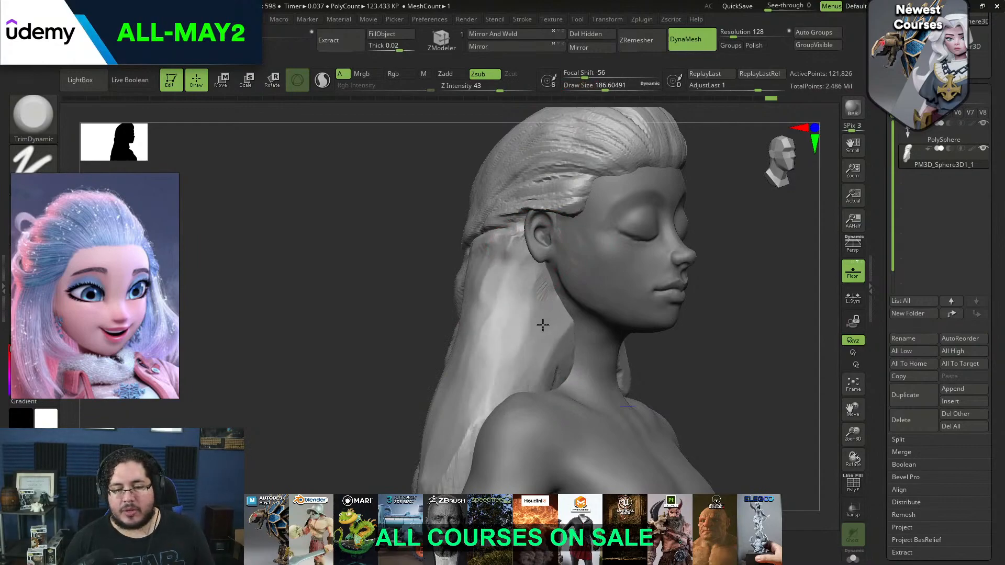
# Trim the hair behind the ear, under the wrapped strand, with TrimDynamic at a draw size of about 163
pyautogui.moveTo(671, 349)
pyautogui.mouseDown()
pyautogui.moveTo(643, 324)
pyautogui.moveTo(668, 305)
pyautogui.moveTo(677, 332)
pyautogui.moveTo(626, 335)
pyautogui.mouseUp()
pyautogui.moveTo(632, 349)
pyautogui.mouseDown()
pyautogui.moveTo(620, 390)
pyautogui.moveTo(592, 388)
pyautogui.moveTo(636, 400)
pyautogui.moveTo(687, 343)
pyautogui.mouseUp()
pyautogui.keyDown('alt'); pyautogui.moveTo(710, 325); pyautogui.dragTo(685, 267); pyautogui.keyUp('alt')
pyautogui.moveTo(674, 311)
pyautogui.mouseDown()
pyautogui.moveTo(645, 319)
pyautogui.moveTo(660, 340)
pyautogui.moveTo(652, 394)
pyautogui.mouseUp()
pyautogui.moveTo(725, 278); pyautogui.dragTo(785, 274)
pyautogui.moveTo(618, 300)
pyautogui.keyDown('alt'); pyautogui.mouseDown()
pyautogui.moveTo(617, 324)
pyautogui.moveTo(621, 299)
pyautogui.mouseUp(); pyautogui.keyUp('alt')
pyautogui.press('space')
pyautogui.moveTo(620, 298); pyautogui.dragTo(610, 295)
pyautogui.moveTo(699, 309)
pyautogui.mouseDown()
pyautogui.moveTo(617, 310)
pyautogui.moveTo(631, 293)
pyautogui.mouseUp()
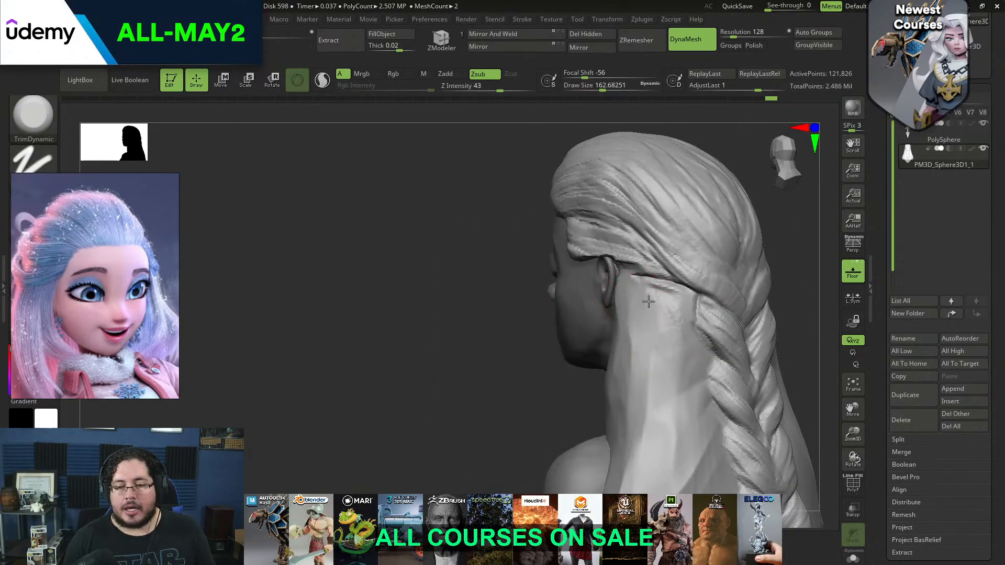
pyautogui.moveTo(608, 417); pyautogui.dragTo(691, 335)
pyautogui.moveTo(675, 324)
pyautogui.keyDown('alt'); pyautogui.mouseDown()
pyautogui.moveTo(674, 294)
pyautogui.moveTo(654, 296)
pyautogui.moveTo(658, 309)
pyautogui.mouseUp(); pyautogui.keyUp('alt')
pyautogui.moveTo(657, 309); pyautogui.dragTo(664, 306)
# Reshape the hair volume at the back of the head with the Move brush
pyautogui.press('b')
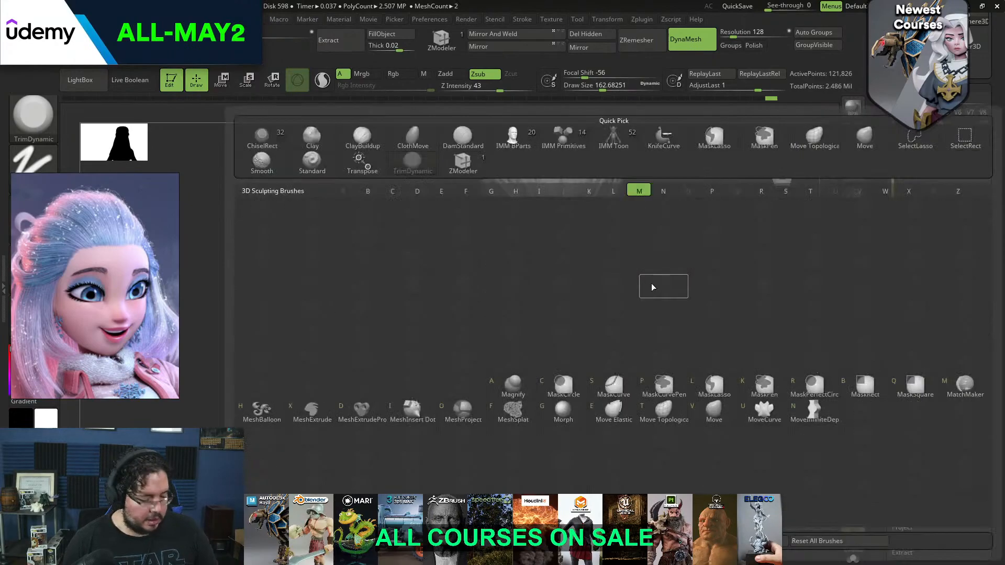
pyautogui.press('m')
pyautogui.press('v')
pyautogui.press('space')
pyautogui.press('b')
pyautogui.press('m')
pyautogui.press('v')
pyautogui.press('space')
pyautogui.moveTo(661, 261); pyautogui.dragTo(668, 261)
pyautogui.keyDown('alt'); pyautogui.moveTo(668, 215); pyautogui.dragTo(660, 235); pyautogui.keyUp('alt')
pyautogui.press('space')
pyautogui.moveTo(659, 221)
pyautogui.mouseDown()
pyautogui.moveTo(639, 215)
pyautogui.moveTo(651, 245)
pyautogui.mouseUp()
# Adjust the crown and swept-back silhouette with the Move brush, enlarging the draw size to about 508
pyautogui.press('space')
pyautogui.moveTo(607, 248)
pyautogui.mouseDown()
pyautogui.moveTo(609, 257)
pyautogui.moveTo(639, 224)
pyautogui.moveTo(625, 223)
pyautogui.mouseUp()
pyautogui.press('space')
pyautogui.moveTo(637, 205); pyautogui.dragTo(633, 199)
pyautogui.keyDown('alt'); pyautogui.moveTo(633, 199); pyautogui.dragTo(644, 247); pyautogui.keyUp('alt')
pyautogui.press('space')
pyautogui.click(542, 233)
pyautogui.press('space')
pyautogui.moveTo(554, 234)
pyautogui.mouseDown()
pyautogui.moveTo(543, 234)
pyautogui.moveTo(554, 229)
pyautogui.mouseUp()
pyautogui.moveTo(635, 243)
pyautogui.mouseDown()
pyautogui.moveTo(635, 291)
pyautogui.moveTo(634, 261)
pyautogui.moveTo(664, 332)
pyautogui.moveTo(645, 278)
pyautogui.moveTo(525, 265)
pyautogui.mouseUp()
pyautogui.moveTo(567, 400)
pyautogui.mouseDown()
pyautogui.moveTo(671, 243)
pyautogui.moveTo(663, 211)
pyautogui.mouseUp()
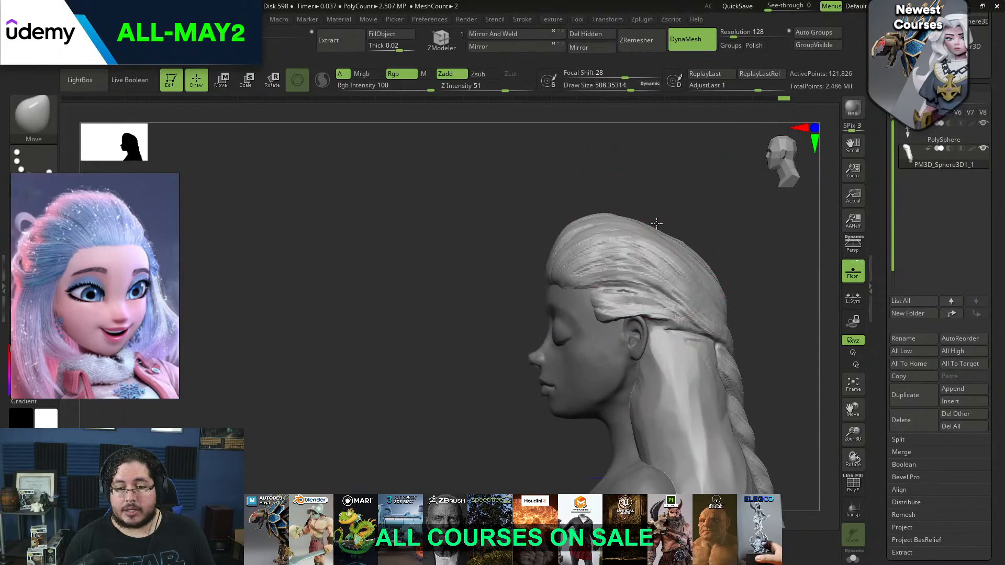
# Refine the hair contour with the Move brush at a draw size of about 202
pyautogui.moveTo(721, 257); pyautogui.dragTo(731, 197)
pyautogui.press('space')
pyautogui.moveTo(711, 243); pyautogui.dragTo(704, 243)
pyautogui.moveTo(710, 241)
pyautogui.mouseDown()
pyautogui.moveTo(742, 237)
pyautogui.moveTo(739, 249)
pyautogui.mouseUp()
pyautogui.press('space')
pyautogui.moveTo(740, 249); pyautogui.dragTo(727, 249)
# Rework the strand edge above the ear with ClayBuildup at a draw size of about 74, smooth it, and remesh the hair
pyautogui.press('b')
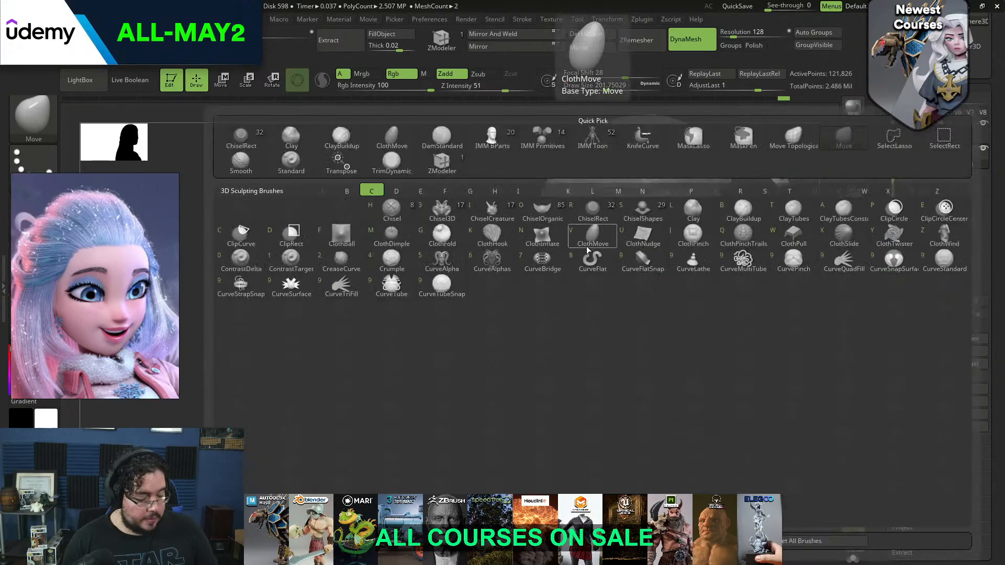
pyautogui.press('c')
pyautogui.press('b')
pyautogui.press('space')
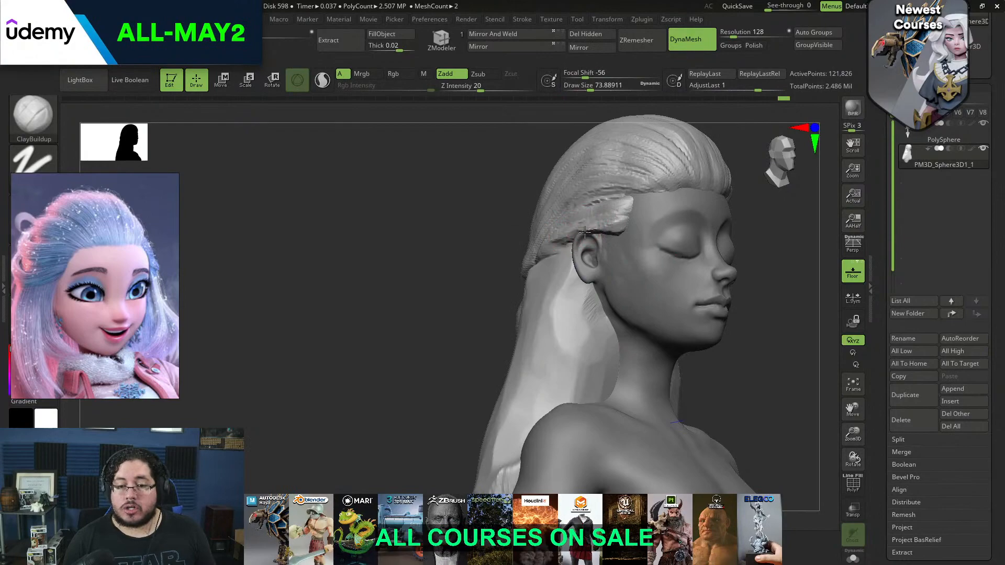
pyautogui.press('shift')
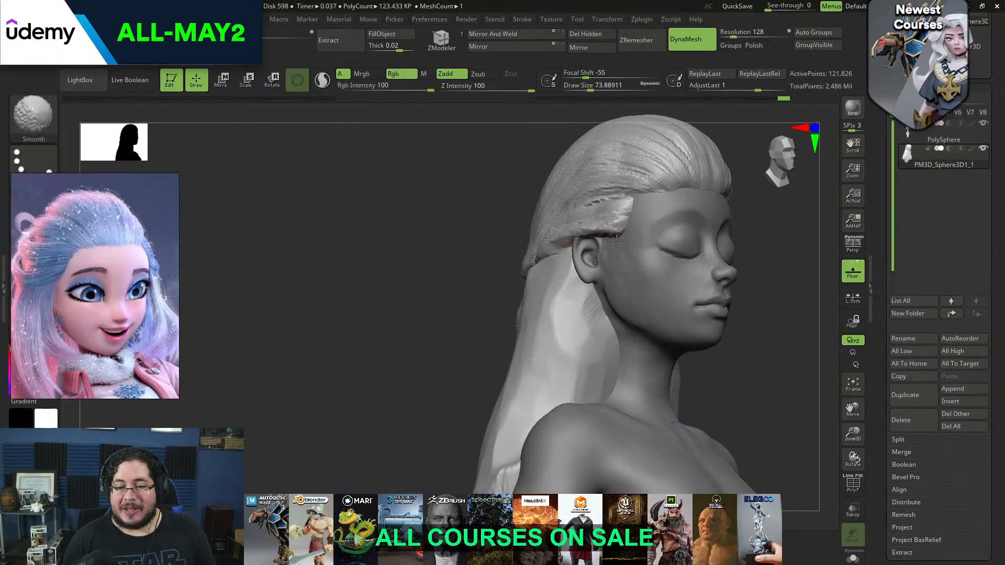
pyautogui.keyDown('shift'); pyautogui.moveTo(573, 239); pyautogui.dragTo(565, 244); pyautogui.keyUp('shift')
pyautogui.moveTo(498, 278); pyautogui.dragTo(584, 276)
pyautogui.moveTo(718, 269)
pyautogui.keyDown('ctrl'); pyautogui.mouseDown()
pyautogui.moveTo(713, 213)
pyautogui.moveTo(666, 222)
pyautogui.mouseUp(); pyautogui.keyUp('ctrl')
# Flatten the temple strand above the ear with TrimDynamic at a draw size of 112
pyautogui.press('b')
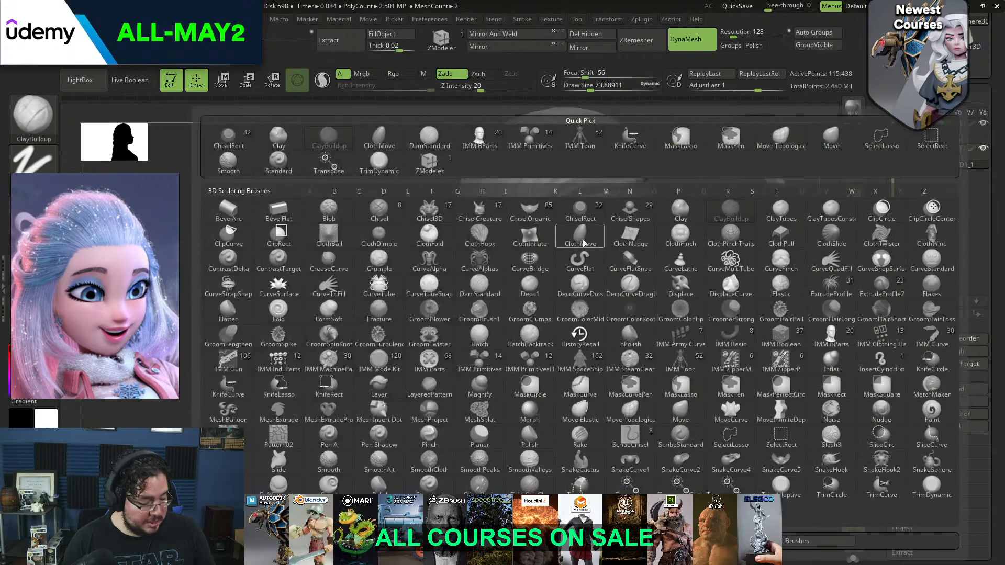
pyautogui.press('t')
pyautogui.press('d')
pyautogui.press('space')
pyautogui.moveTo(582, 234); pyautogui.dragTo(569, 232)
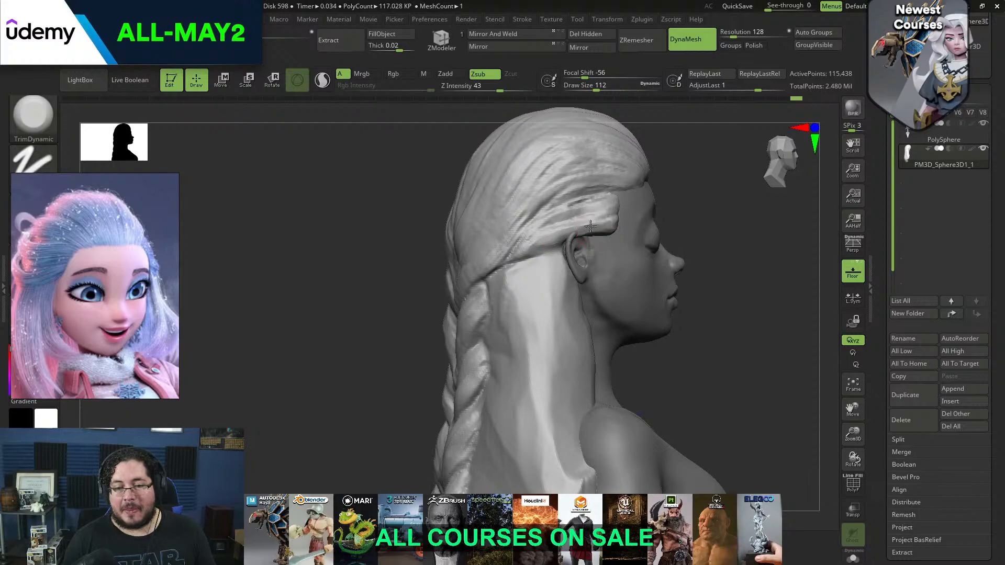
pyautogui.keyDown('shift'); pyautogui.moveTo(722, 230); pyautogui.dragTo(592, 228); pyautogui.keyUp('shift')
pyautogui.moveTo(526, 250); pyautogui.dragTo(586, 232)
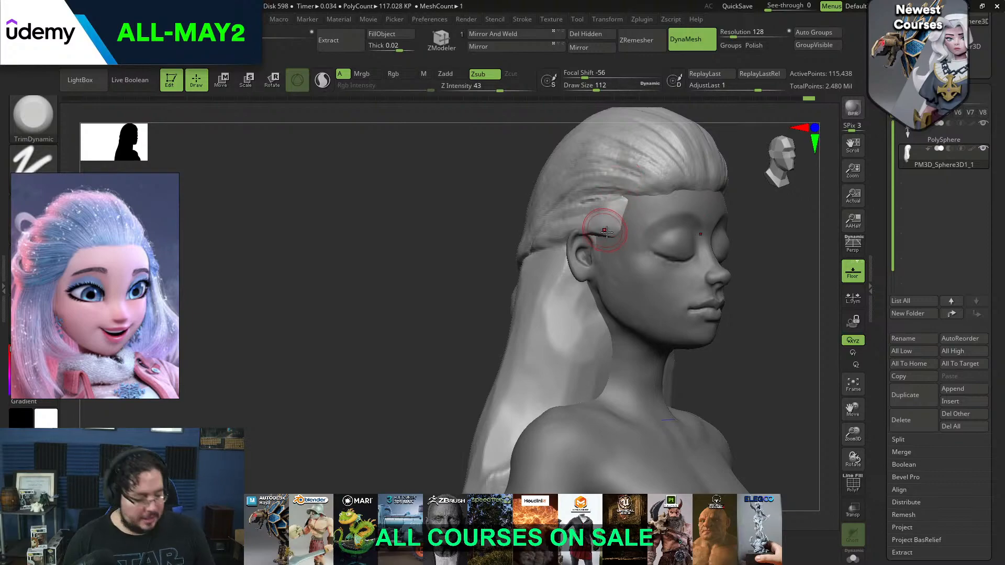
# Build up fine strands from the temple back over the ear with ClayBuildup at a draw size of about 51
pyautogui.press('b')
pyautogui.press('c')
pyautogui.press('b')
pyautogui.moveTo(618, 229)
pyautogui.mouseDown()
pyautogui.moveTo(563, 229)
pyautogui.moveTo(607, 227)
pyautogui.mouseUp()
pyautogui.press('space')
pyautogui.press('space')
pyautogui.moveTo(621, 228); pyautogui.dragTo(574, 233)
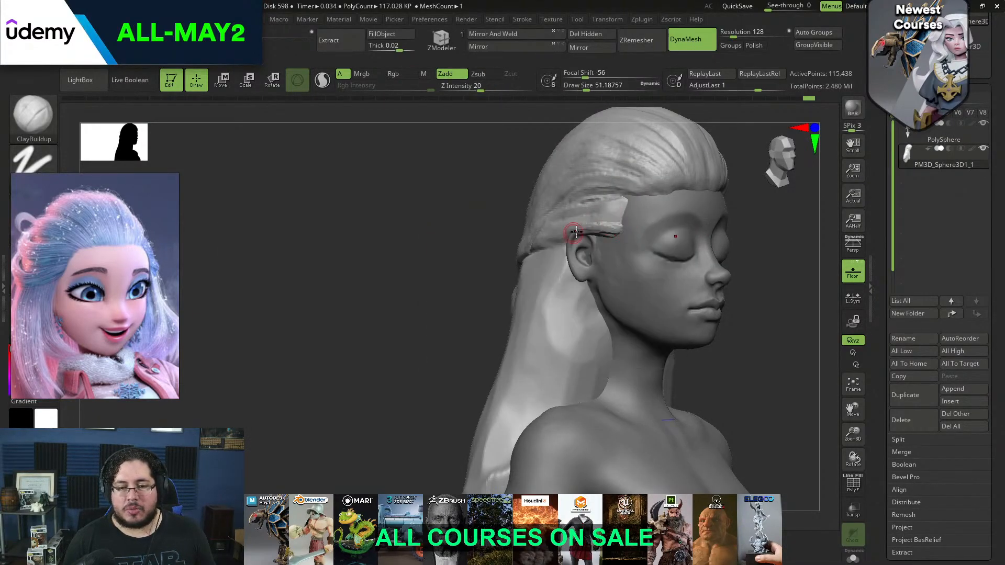
pyautogui.moveTo(759, 214)
pyautogui.keyDown('shift'); pyautogui.mouseDown()
pyautogui.moveTo(803, 206)
pyautogui.moveTo(713, 253)
pyautogui.moveTo(613, 237)
pyautogui.mouseUp(); pyautogui.keyUp('shift')
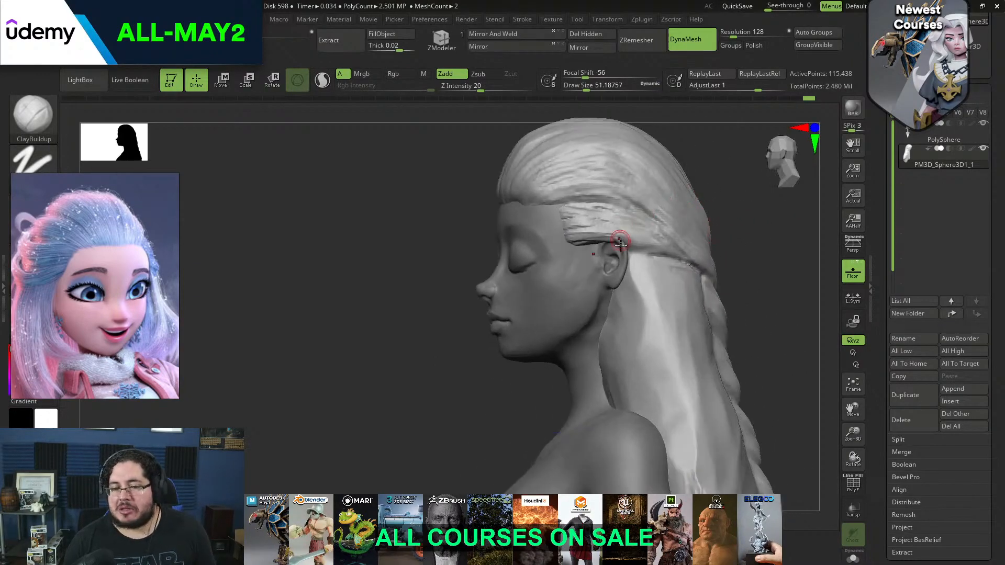
pyautogui.moveTo(762, 216); pyautogui.dragTo(661, 230)
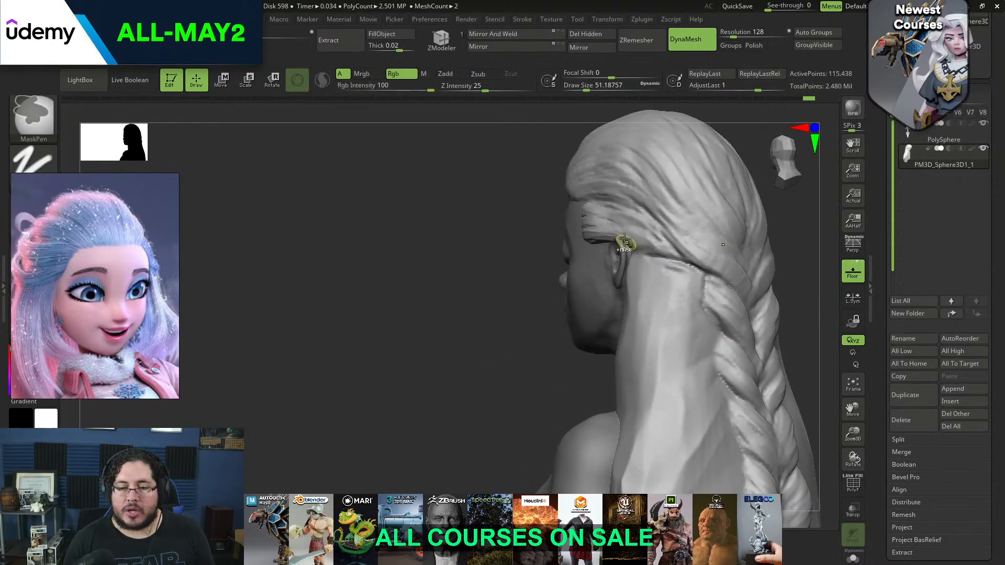
pyautogui.moveTo(769, 215); pyautogui.dragTo(815, 222)
pyautogui.moveTo(745, 248)
pyautogui.mouseDown()
pyautogui.moveTo(765, 216)
pyautogui.moveTo(783, 214)
pyautogui.mouseUp()
pyautogui.moveTo(714, 245)
pyautogui.keyDown('alt'); pyautogui.mouseDown()
pyautogui.moveTo(696, 256)
pyautogui.moveTo(705, 231)
pyautogui.moveTo(714, 233)
pyautogui.moveTo(712, 262)
pyautogui.moveTo(717, 246)
pyautogui.moveTo(685, 162)
pyautogui.mouseUp(); pyautogui.keyUp('alt')
# Reshape the upper hair silhouette with the Move brush at a draw size of about 492
pyautogui.press('b')
pyautogui.press('m')
pyautogui.press('v')
pyautogui.press('space')
pyautogui.moveTo(619, 218)
pyautogui.mouseDown()
pyautogui.moveTo(657, 203)
pyautogui.moveTo(612, 241)
pyautogui.moveTo(691, 206)
pyautogui.moveTo(633, 181)
pyautogui.mouseUp()
pyautogui.press('space')
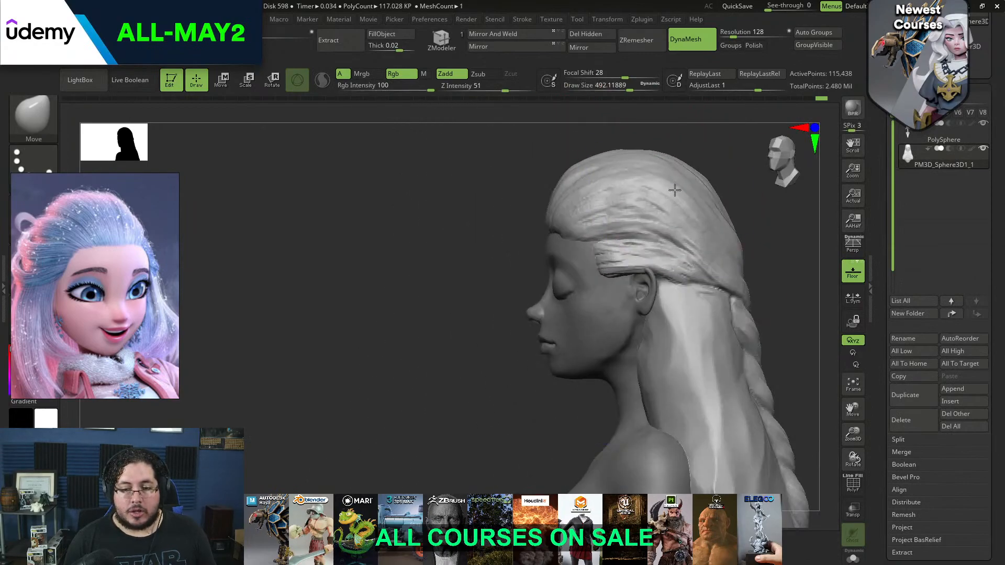
pyautogui.moveTo(571, 198); pyautogui.dragTo(577, 201)
pyautogui.moveTo(516, 212)
pyautogui.keyDown('shift'); pyautogui.mouseDown()
pyautogui.moveTo(554, 225)
pyautogui.moveTo(547, 219)
pyautogui.mouseUp(); pyautogui.keyUp('shift')
# Adjust the swept-back hair above the temple with the Move brush at a draw size of about 217
pyautogui.press('space')
pyautogui.moveTo(644, 195); pyautogui.dragTo(675, 196)
pyautogui.press('space')
pyautogui.moveTo(652, 194); pyautogui.dragTo(630, 192)
pyautogui.moveTo(614, 216); pyautogui.dragTo(675, 221)
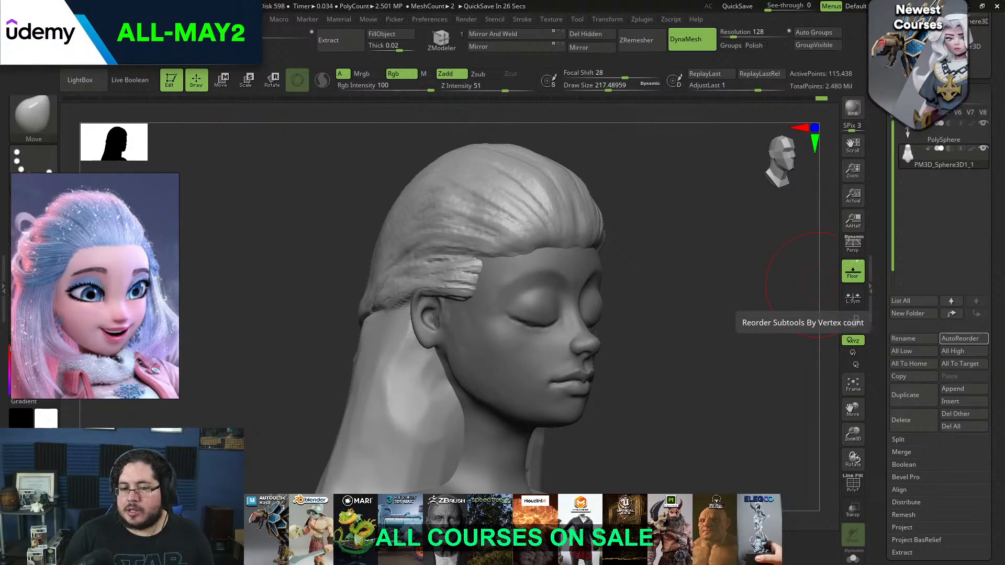
pyautogui.moveTo(594, 292)
pyautogui.mouseDown()
pyautogui.moveTo(654, 267)
pyautogui.moveTo(675, 271)
pyautogui.moveTo(648, 268)
pyautogui.mouseUp()
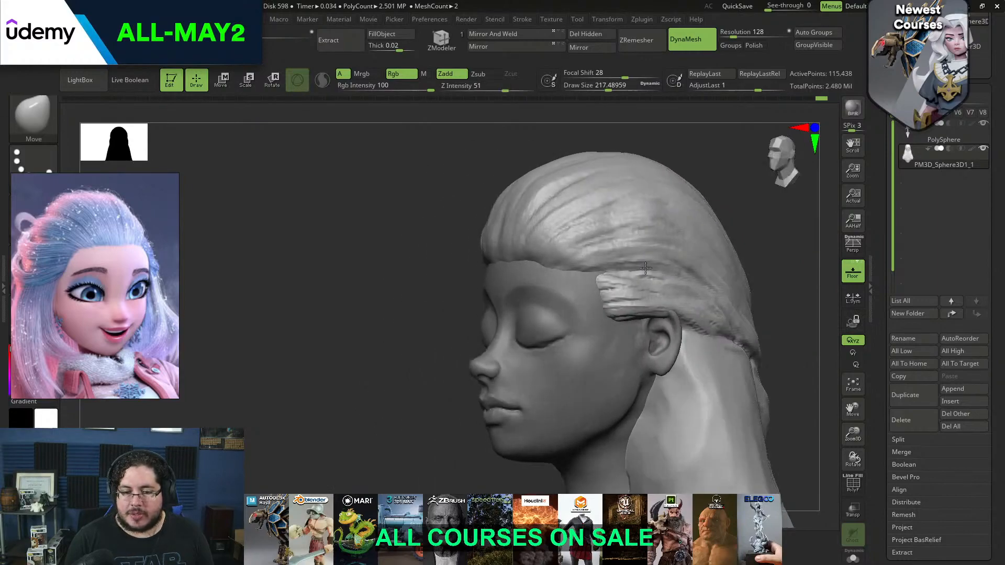
pyautogui.moveTo(647, 268); pyautogui.dragTo(617, 269, button='right')
pyautogui.keyDown('alt'); pyautogui.moveTo(612, 331); pyautogui.dragTo(527, 202, button='right'); pyautogui.keyUp('alt')
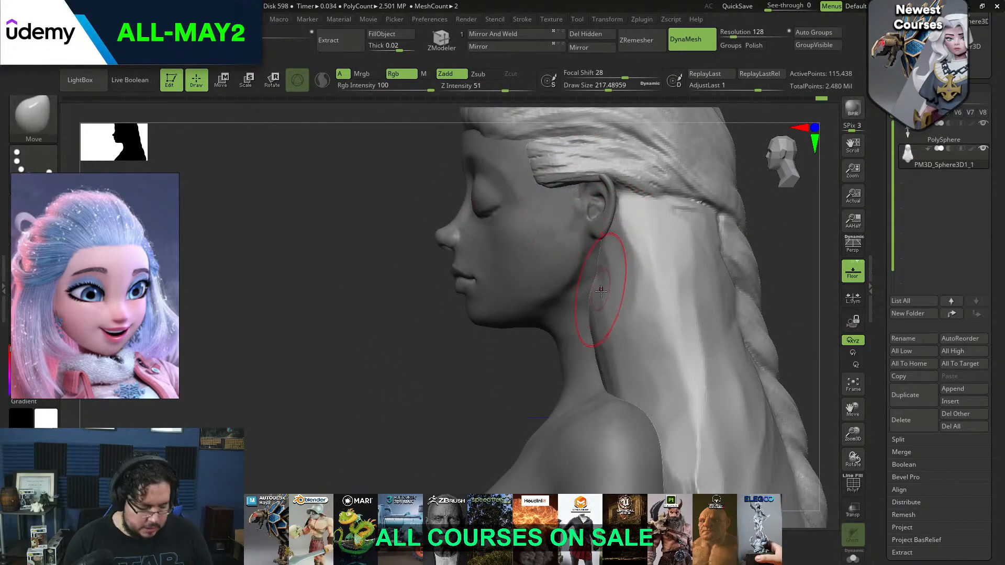
# Sculpt a hanging lock down from behind the ear with ClayBuildup at a draw size of about 116
pyautogui.press('b')
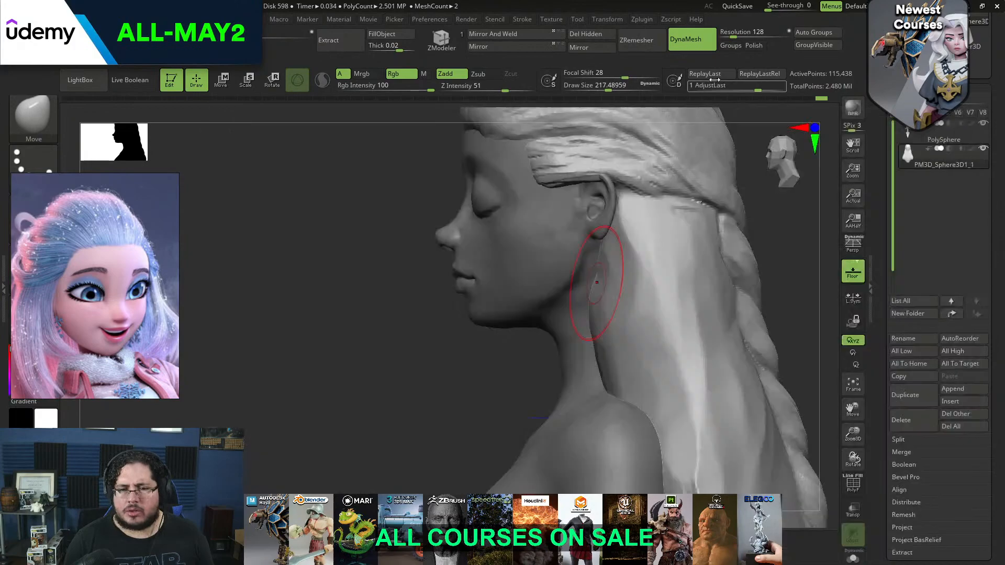
pyautogui.press('b')
pyautogui.press('c')
pyautogui.press('b')
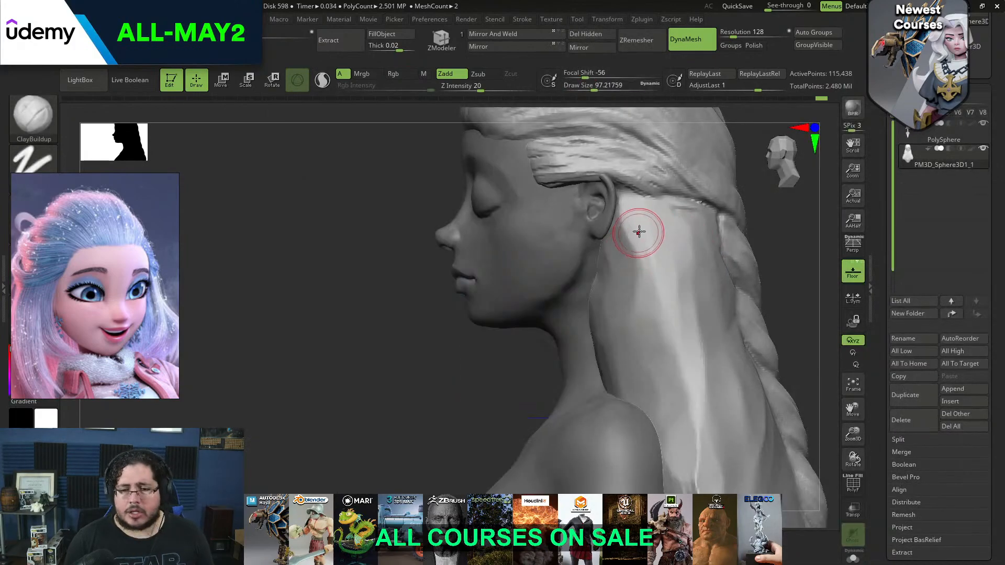
pyautogui.press('space')
pyautogui.moveTo(635, 229)
pyautogui.mouseDown()
pyautogui.moveTo(648, 303)
pyautogui.moveTo(624, 398)
pyautogui.mouseUp()
pyautogui.moveTo(662, 309)
pyautogui.keyDown('shift'); pyautogui.mouseDown(button='right')
pyautogui.moveTo(728, 309)
pyautogui.moveTo(707, 256)
pyautogui.mouseUp(button='right'); pyautogui.keyUp('shift')
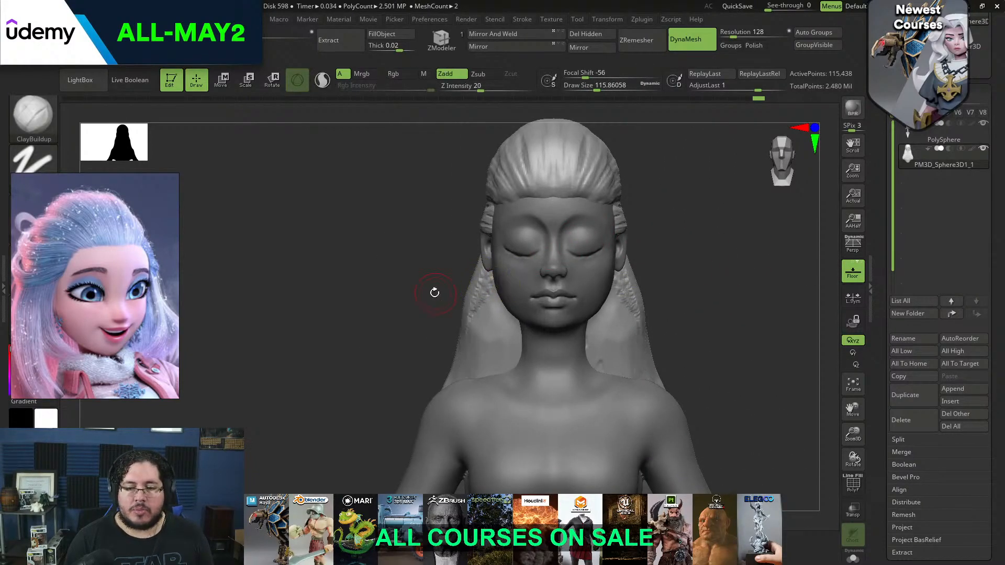
# Thicken the front side lock from the ear to the shoulder with ClayBuildup, raising the draw size to about 163
pyautogui.moveTo(433, 292); pyautogui.dragTo(512, 267, button='right')
pyautogui.moveTo(513, 267)
pyautogui.mouseDown()
pyautogui.moveTo(511, 361)
pyautogui.moveTo(532, 376)
pyautogui.mouseUp()
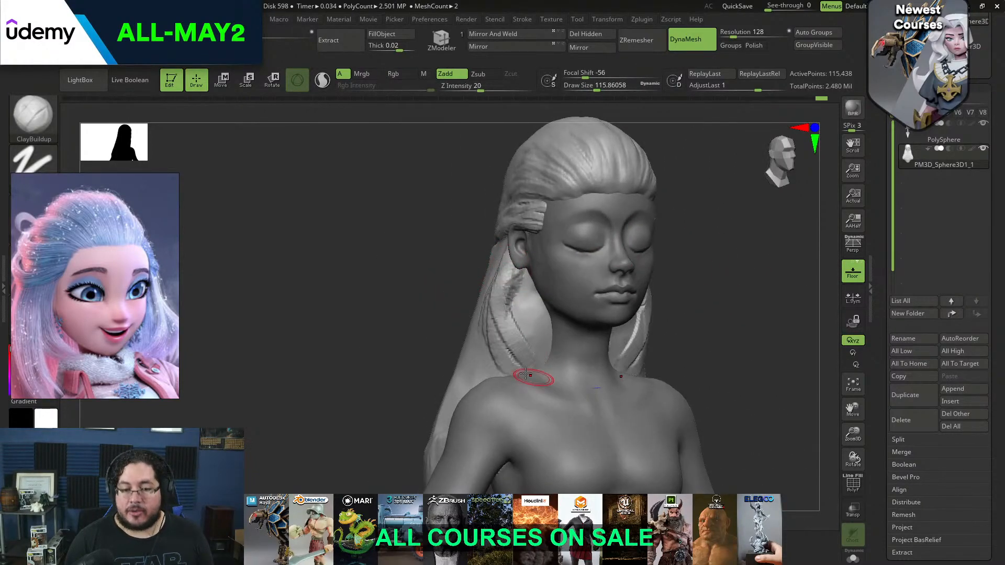
pyautogui.moveTo(503, 278)
pyautogui.mouseDown()
pyautogui.moveTo(506, 360)
pyautogui.moveTo(507, 340)
pyautogui.moveTo(518, 365)
pyautogui.mouseUp()
pyautogui.press('space')
pyautogui.moveTo(514, 261); pyautogui.dragTo(508, 384)
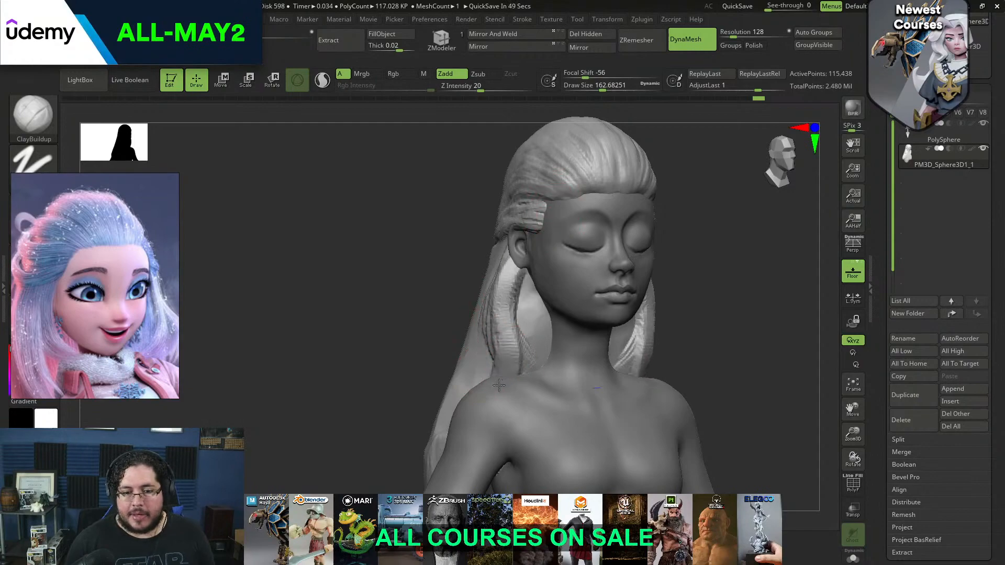
# Sculpt a second strand from behind the ear down past the shoulder with ClayBuildup at a draw size of about 128
pyautogui.press('ctrl')
pyautogui.press('space')
pyautogui.moveTo(535, 329); pyautogui.dragTo(530, 329)
pyautogui.moveTo(765, 255); pyautogui.dragTo(661, 256)
pyautogui.press('space')
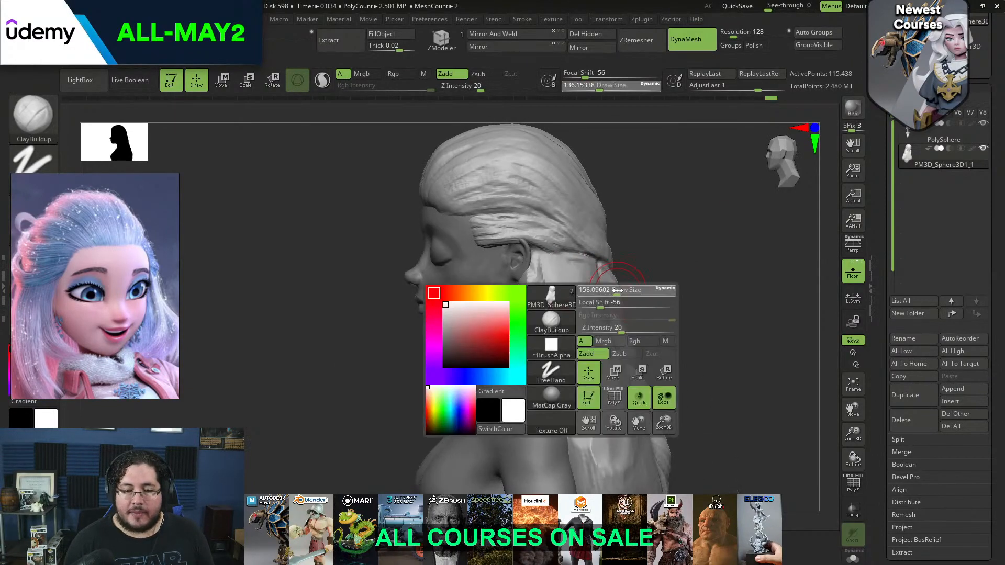
pyautogui.moveTo(623, 292); pyautogui.dragTo(625, 292)
pyautogui.press('space')
pyautogui.moveTo(545, 280)
pyautogui.mouseDown()
pyautogui.moveTo(529, 396)
pyautogui.moveTo(550, 390)
pyautogui.moveTo(570, 410)
pyautogui.mouseUp()
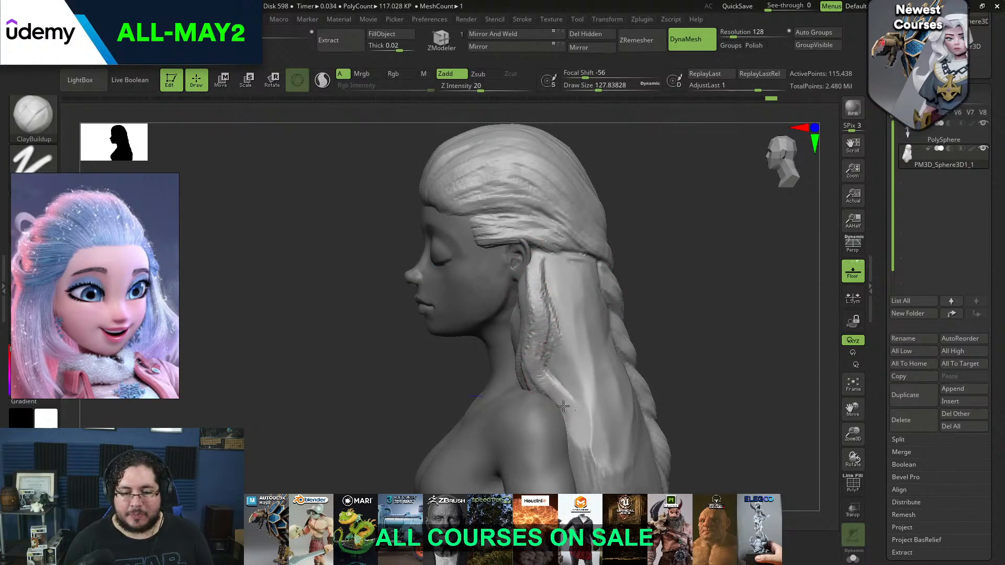
# Build up inner hair strands between the side lock and the neck with ClayBuildup
pyautogui.moveTo(691, 341)
pyautogui.mouseDown()
pyautogui.moveTo(673, 341)
pyautogui.moveTo(684, 309)
pyautogui.moveTo(634, 303)
pyautogui.moveTo(622, 240)
pyautogui.moveTo(644, 244)
pyautogui.moveTo(602, 252)
pyautogui.mouseUp()
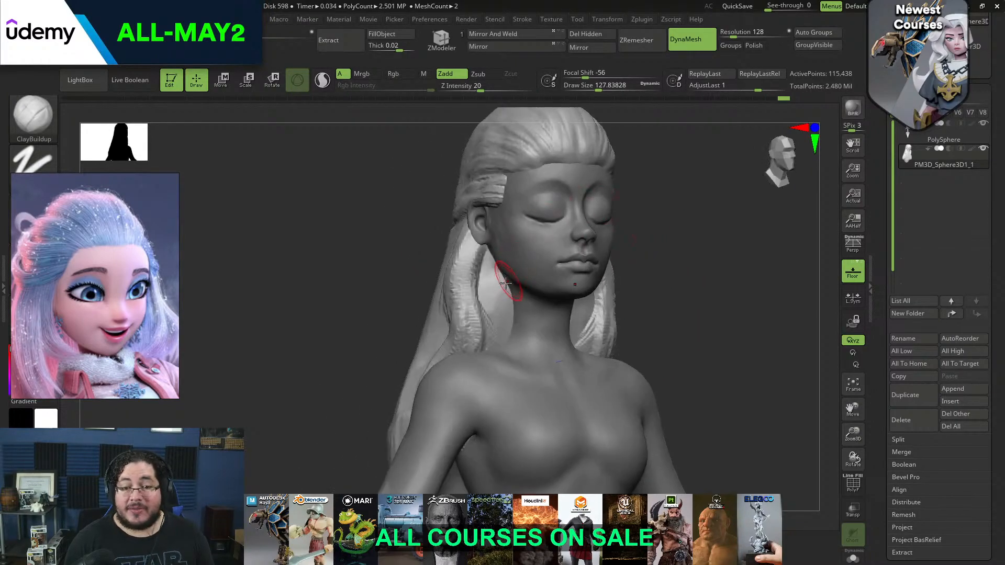
pyautogui.moveTo(493, 298); pyautogui.dragTo(489, 348)
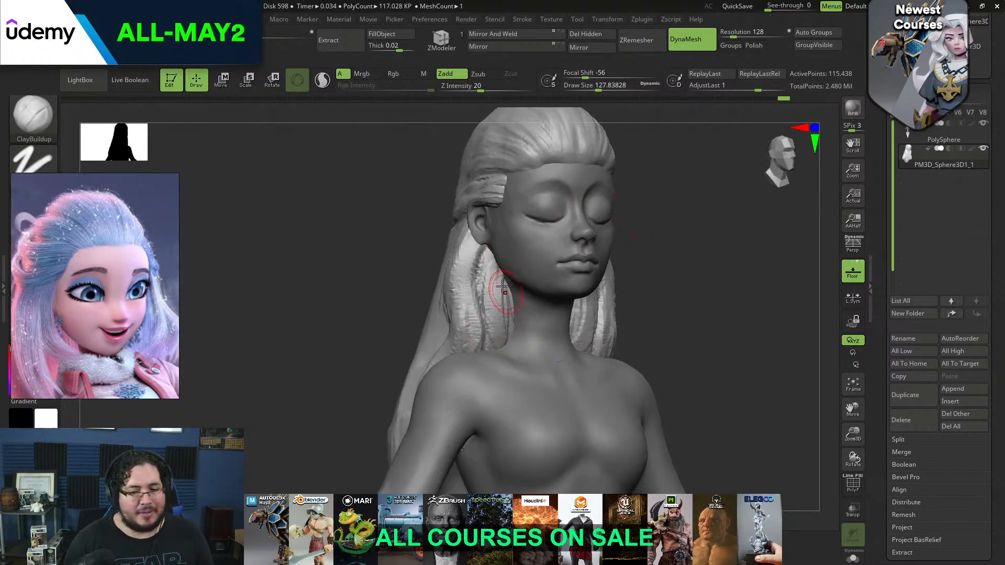
pyautogui.moveTo(628, 282); pyautogui.dragTo(537, 312)
pyautogui.moveTo(646, 262)
pyautogui.keyDown('alt'); pyautogui.mouseDown()
pyautogui.moveTo(633, 294)
pyautogui.moveTo(584, 294)
pyautogui.mouseUp(); pyautogui.keyUp('alt')
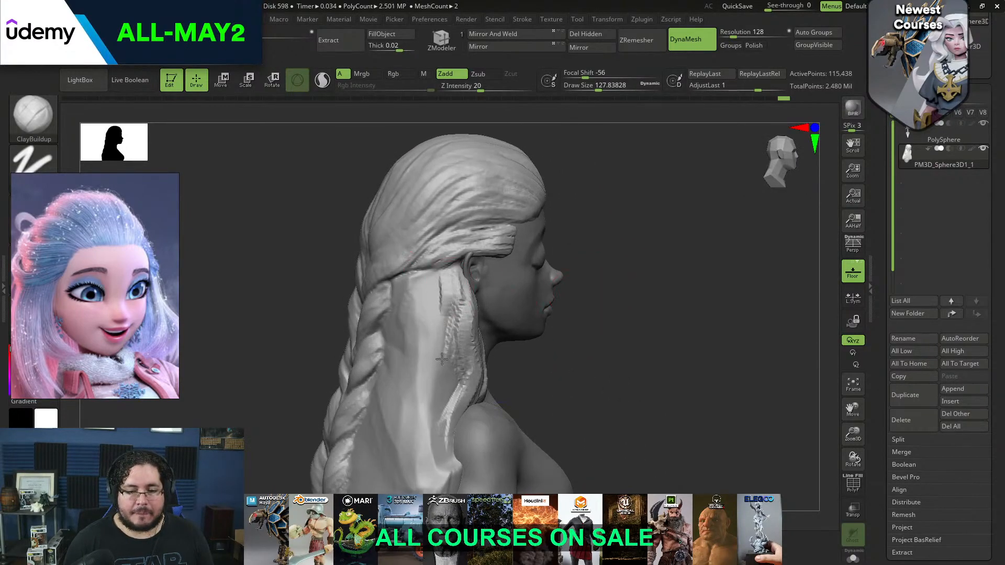
# Make the head the active mesh and examine the closed eye and cheek from several angles
pyautogui.moveTo(594, 338)
pyautogui.mouseDown()
pyautogui.moveTo(661, 272)
pyautogui.moveTo(649, 324)
pyautogui.mouseUp()
pyautogui.press('[')
pyautogui.keyDown('alt'); pyautogui.click(498, 225); pyautogui.keyUp('alt')
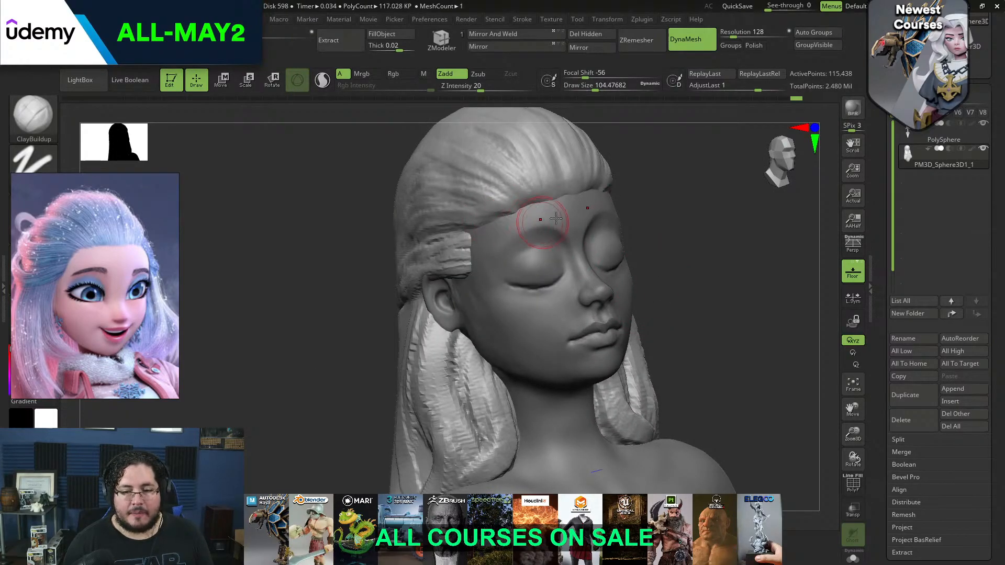
pyautogui.moveTo(673, 274)
pyautogui.mouseDown()
pyautogui.moveTo(637, 271)
pyautogui.moveTo(678, 213)
pyautogui.moveTo(680, 283)
pyautogui.moveTo(626, 292)
pyautogui.moveTo(609, 240)
pyautogui.mouseUp()
pyautogui.keyDown('alt'); pyautogui.click(485, 241); pyautogui.keyUp('alt')
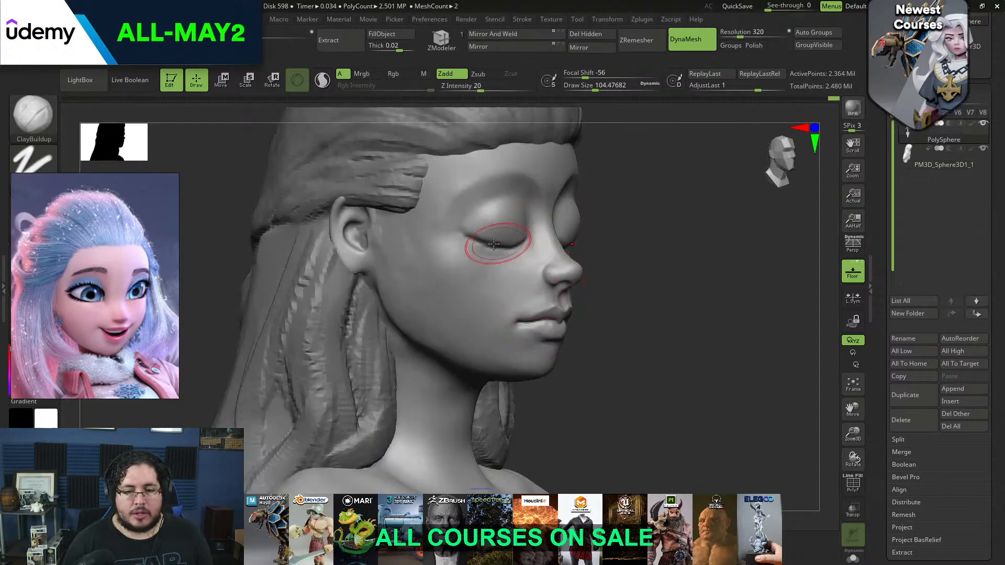
pyautogui.press('space')
pyautogui.moveTo(640, 283)
pyautogui.mouseDown()
pyautogui.moveTo(416, 287)
pyautogui.moveTo(432, 286)
pyautogui.mouseUp()
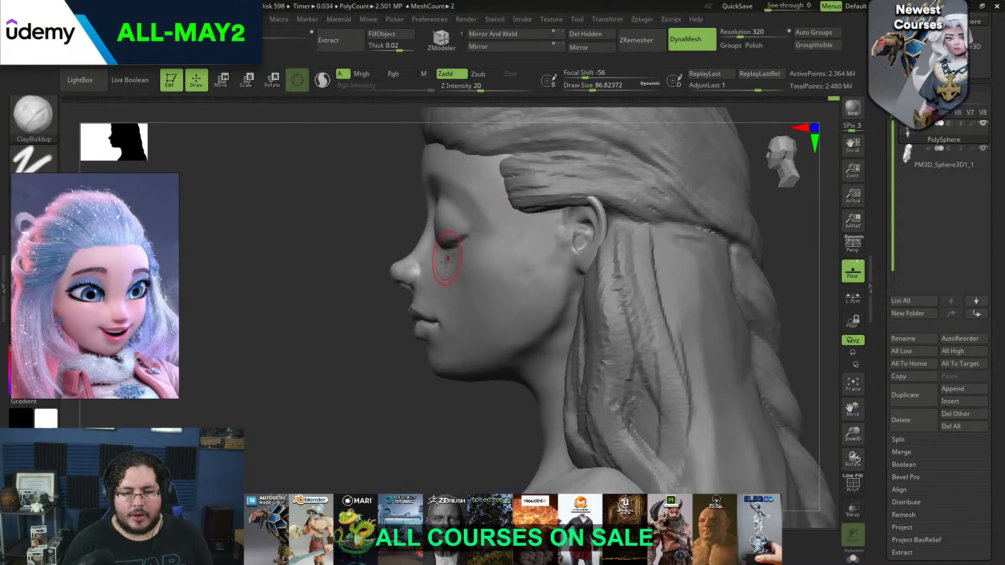
pyautogui.moveTo(335, 303); pyautogui.dragTo(567, 207)
pyautogui.moveTo(681, 181)
pyautogui.keyDown('alt'); pyautogui.mouseDown()
pyautogui.moveTo(708, 219)
pyautogui.moveTo(510, 198)
pyautogui.mouseUp(); pyautogui.keyUp('alt')
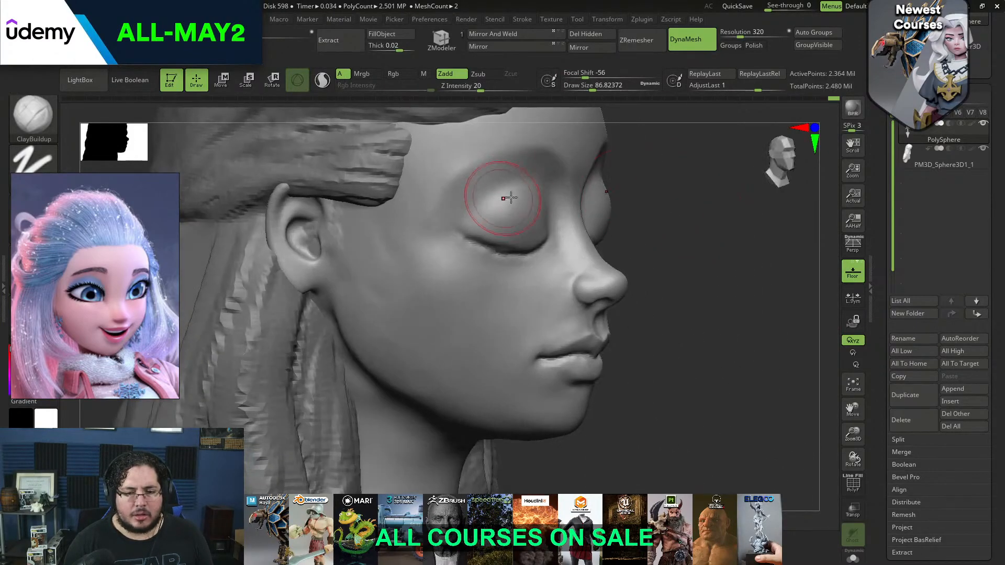
# Append a sphere as a new subtool and select it for moving with the gizmo
pyautogui.click(962, 391)
pyautogui.click(605, 340)
pyautogui.moveTo(702, 298); pyautogui.dragTo(559, 238)
pyautogui.keyDown('alt'); pyautogui.click(559, 238); pyautogui.keyUp('alt')
pyautogui.press('w')
pyautogui.press('f')
# Move the sphere forward so it sits in front of the face
pyautogui.keyDown('alt'); pyautogui.moveTo(652, 164); pyautogui.dragTo(681, 178); pyautogui.keyUp('alt')
pyautogui.moveTo(472, 325); pyautogui.dragTo(472, 187)
pyautogui.keyDown('shift'); pyautogui.moveTo(602, 201); pyautogui.dragTo(445, 259); pyautogui.keyUp('shift')
pyautogui.click(485, 259)
pyautogui.moveTo(409, 252); pyautogui.dragTo(311, 253)
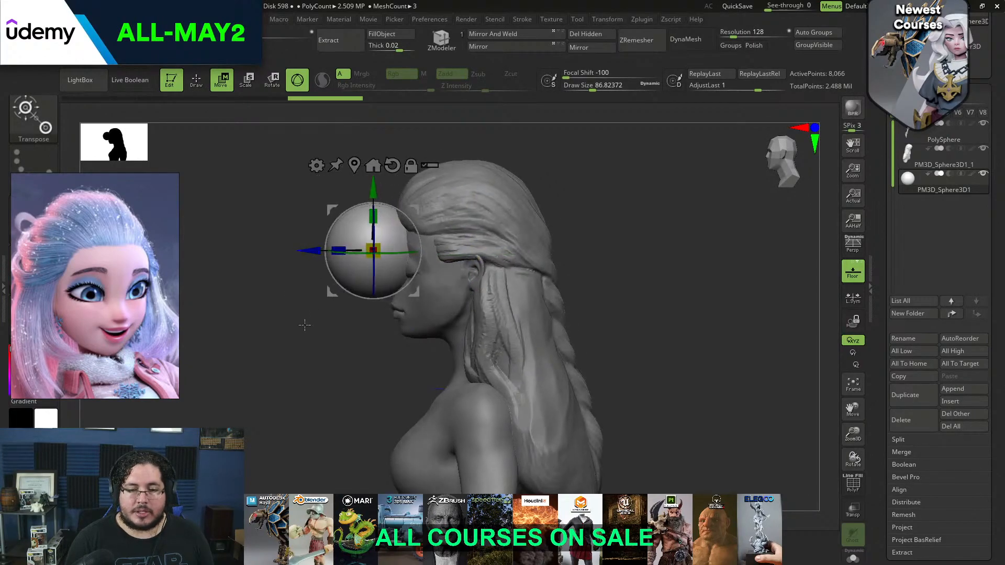
# Scale the sphere down to roughly eyeball size in front of the face
pyautogui.keyDown('alt'); pyautogui.moveTo(302, 323); pyautogui.dragTo(303, 341); pyautogui.keyUp('alt')
pyautogui.moveTo(304, 342); pyautogui.dragTo(339, 339)
pyautogui.moveTo(373, 249); pyautogui.dragTo(314, 261)
pyautogui.keyDown('shift'); pyautogui.moveTo(258, 294); pyautogui.dragTo(331, 285); pyautogui.keyUp('shift')
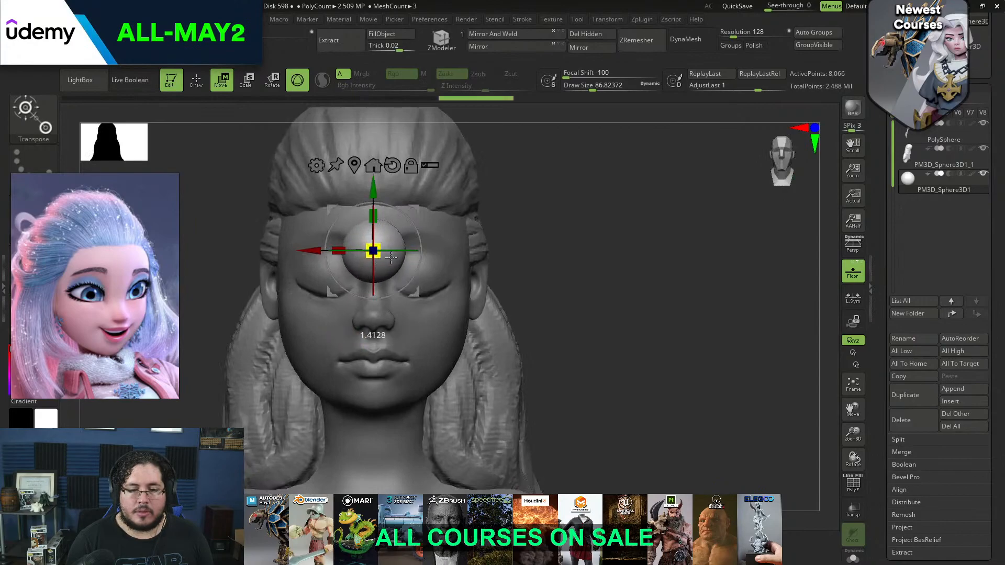
pyautogui.moveTo(340, 251); pyautogui.dragTo(390, 251)
# Move the sphere down and sideways into the character's left eye socket, adjusting its depth
pyautogui.moveTo(419, 186); pyautogui.dragTo(420, 206)
pyautogui.keyDown('shift'); pyautogui.moveTo(548, 209); pyautogui.dragTo(466, 212); pyautogui.keyUp('shift')
pyautogui.moveTo(367, 269); pyautogui.dragTo(447, 269)
pyautogui.moveTo(571, 247); pyautogui.dragTo(652, 277)
pyautogui.moveTo(440, 272); pyautogui.dragTo(426, 272)
pyautogui.moveTo(686, 202); pyautogui.dragTo(610, 195)
pyautogui.moveTo(424, 273)
pyautogui.mouseDown()
pyautogui.moveTo(446, 277)
pyautogui.moveTo(435, 279)
pyautogui.mouseUp()
# Check the eyeball sphere against the closed lid and fine-tune its sideways position
pyautogui.press('q')
pyautogui.keyDown('shift'); pyautogui.moveTo(341, 301); pyautogui.dragTo(422, 294); pyautogui.keyUp('shift')
pyautogui.moveTo(725, 180)
pyautogui.mouseDown()
pyautogui.moveTo(714, 164)
pyautogui.moveTo(686, 187)
pyautogui.moveTo(670, 228)
pyautogui.mouseUp()
pyautogui.press('w')
pyautogui.moveTo(436, 277); pyautogui.dragTo(430, 277)
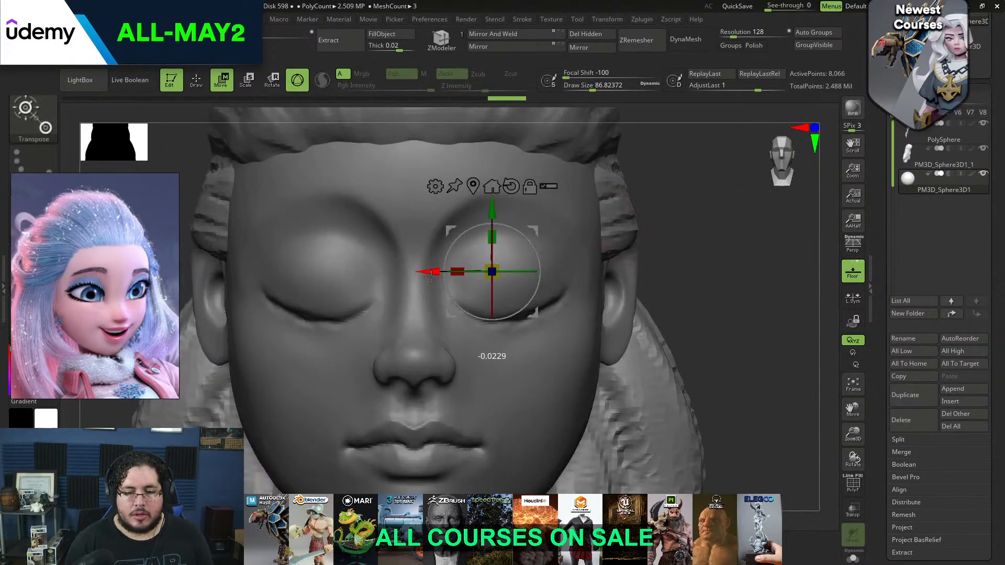
# Mirror the eyeball across the X axis and merge both eyes into one subtool
pyautogui.press('q')
pyautogui.moveTo(607, 22)
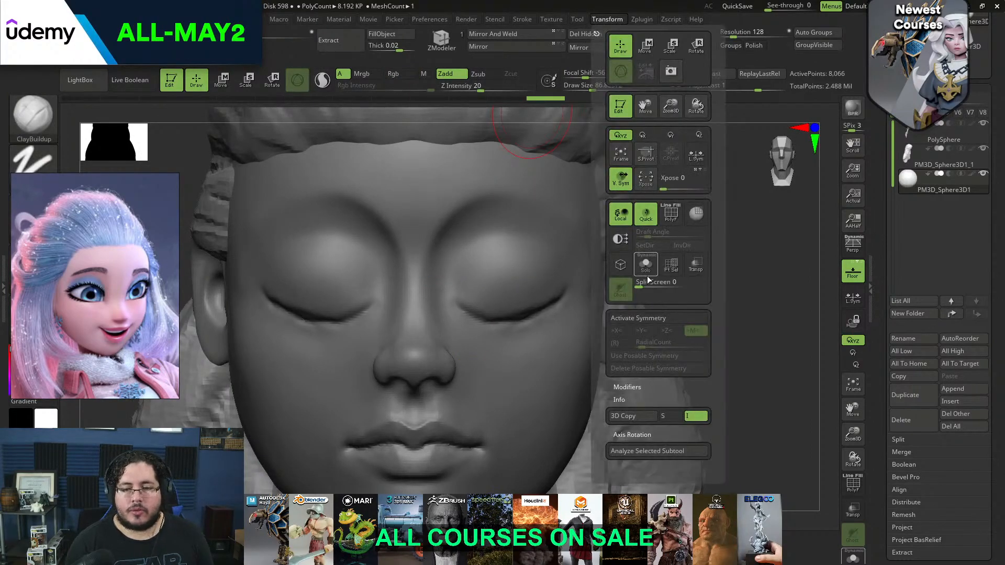
pyautogui.click(585, 47)
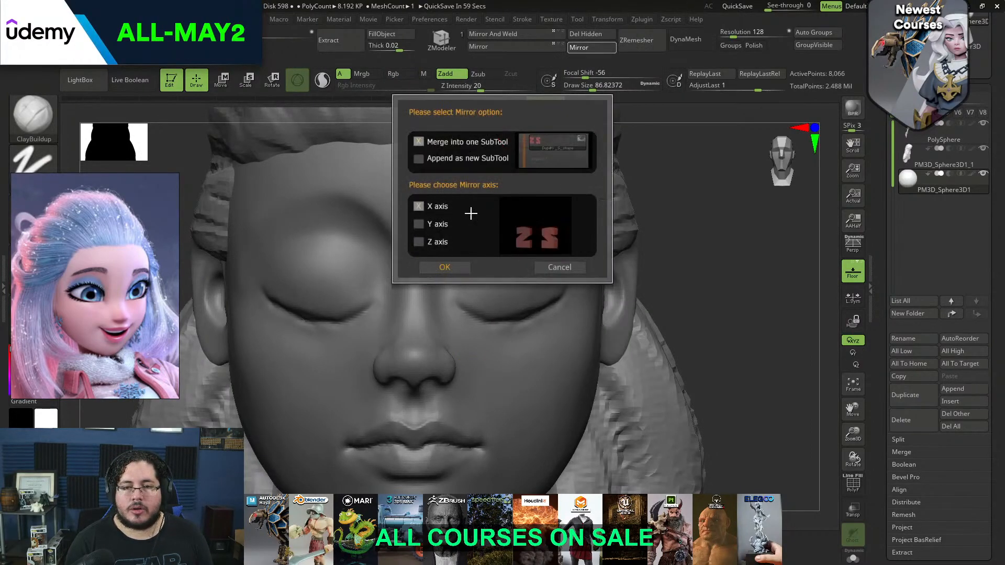
pyautogui.click(445, 267)
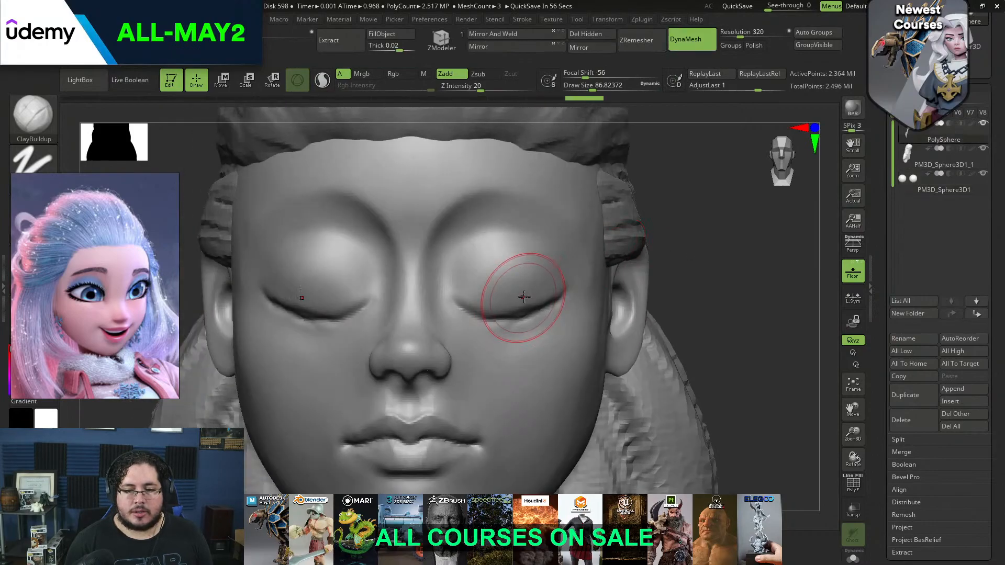
# Carve round openings into both closed eyelids with a small ClayBuildup brush to expose the eyeballs
pyautogui.press('b')
pyautogui.press('c')
pyautogui.press('b')
pyautogui.press('s')
pyautogui.click(518, 273)
pyautogui.moveTo(502, 271)
pyautogui.keyDown('alt'); pyautogui.mouseDown()
pyautogui.moveTo(490, 295)
pyautogui.moveTo(454, 285)
pyautogui.moveTo(484, 309)
pyautogui.moveTo(465, 290)
pyautogui.mouseUp(); pyautogui.keyUp('alt')
pyautogui.press('space')
pyautogui.click(472, 287)
pyautogui.press('space')
pyautogui.click(466, 290)
pyautogui.keyDown('alt'); pyautogui.moveTo(456, 291); pyautogui.dragTo(476, 305); pyautogui.keyUp('alt')
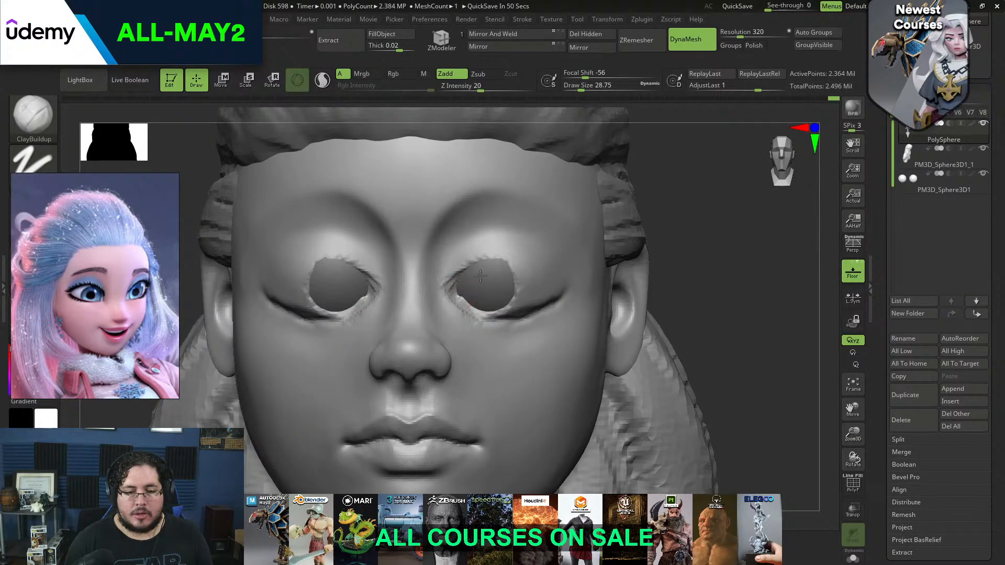
# Widen the eye openings toward the outer corners and build up a thick upper eyelid rim with ClayBuildup
pyautogui.keyDown('alt'); pyautogui.moveTo(505, 267); pyautogui.dragTo(555, 284); pyautogui.keyUp('alt')
pyautogui.moveTo(699, 222); pyautogui.dragTo(570, 212)
pyautogui.moveTo(481, 286)
pyautogui.keyDown('alt'); pyautogui.mouseDown()
pyautogui.moveTo(506, 267)
pyautogui.moveTo(570, 284)
pyautogui.moveTo(540, 281)
pyautogui.moveTo(540, 298)
pyautogui.moveTo(552, 296)
pyautogui.moveTo(497, 273)
pyautogui.moveTo(541, 259)
pyautogui.moveTo(526, 273)
pyautogui.moveTo(492, 276)
pyautogui.moveTo(521, 266)
pyautogui.mouseUp(); pyautogui.keyUp('alt')
pyautogui.press('space')
pyautogui.press('space')
pyautogui.press('space')
pyautogui.press('space')
pyautogui.moveTo(516, 250)
pyautogui.mouseDown()
pyautogui.moveTo(557, 249)
pyautogui.moveTo(585, 297)
pyautogui.mouseUp()
pyautogui.moveTo(343, 256); pyautogui.dragTo(421, 245)
pyautogui.press('ctrl')
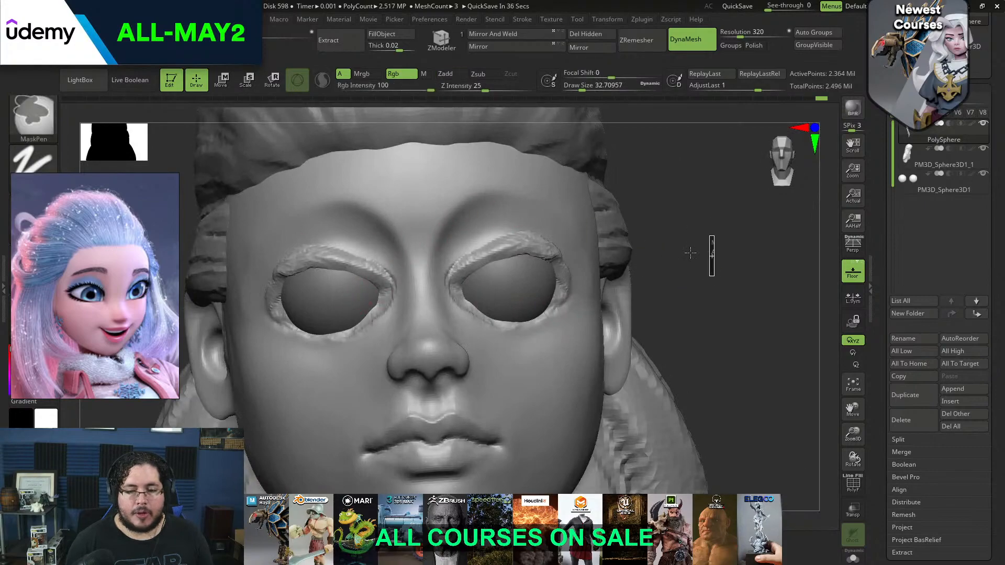
# Remesh the head with DynaMesh and build up the upper eyelid toward its outer corner
pyautogui.keyDown('ctrl'); pyautogui.moveTo(674, 266); pyautogui.dragTo(665, 268); pyautogui.keyUp('ctrl')
pyautogui.moveTo(655, 268); pyautogui.dragTo(723, 274)
pyautogui.keyDown('shift'); pyautogui.moveTo(448, 285); pyautogui.dragTo(390, 287); pyautogui.keyUp('shift')
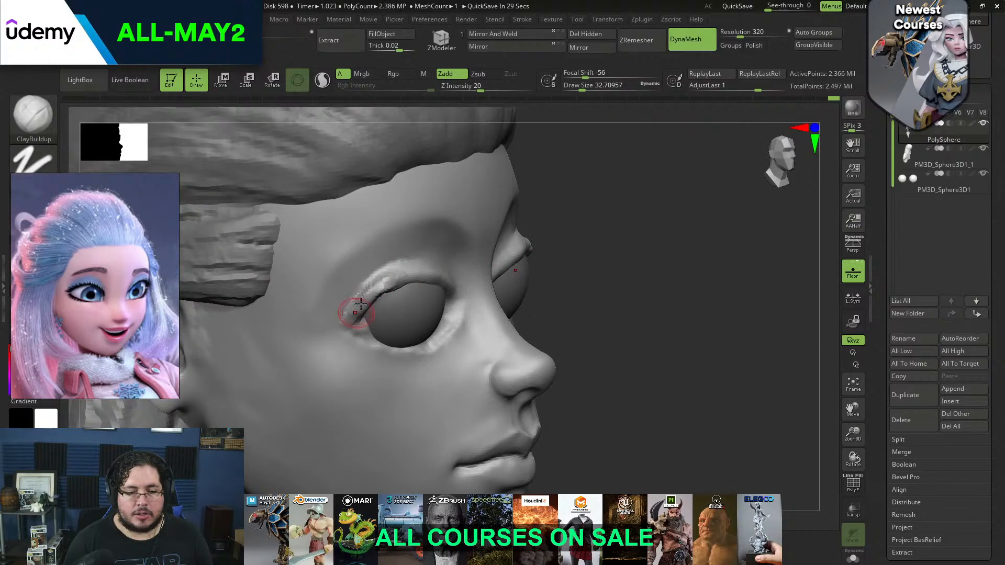
pyautogui.moveTo(440, 286); pyautogui.dragTo(445, 289)
pyautogui.moveTo(655, 262); pyautogui.dragTo(571, 285)
pyautogui.moveTo(617, 231); pyautogui.dragTo(676, 299)
pyautogui.moveTo(432, 266); pyautogui.dragTo(388, 278)
pyautogui.hotkey('ctrl', 'z')
pyautogui.hotkey('ctrl', 'z')
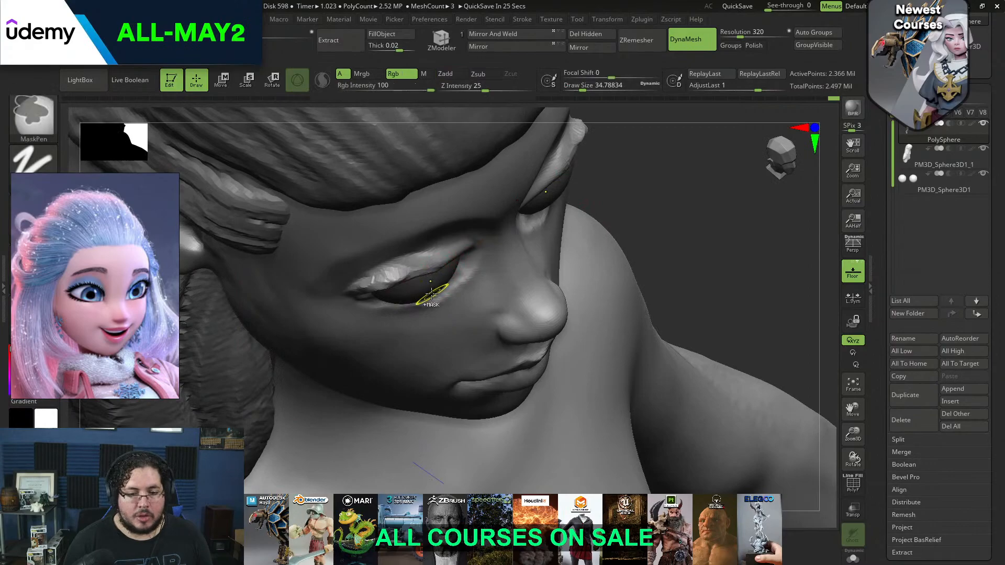
# Adjust the upper eyelid edge over the eyeball with the Move brush, working from above
pyautogui.press('b')
pyautogui.press('m')
pyautogui.press('v')
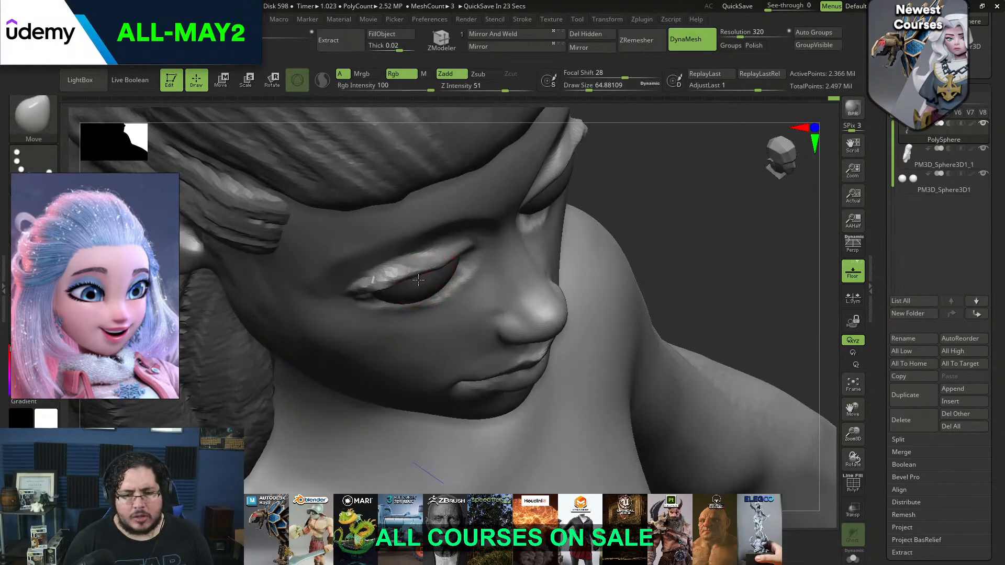
pyautogui.moveTo(689, 197)
pyautogui.keyDown('shift'); pyautogui.mouseDown()
pyautogui.moveTo(635, 190)
pyautogui.moveTo(529, 230)
pyautogui.mouseUp(); pyautogui.keyUp('shift')
# Add volume to the upper eyelid below its crease with ClayBuildup
pyautogui.press('b')
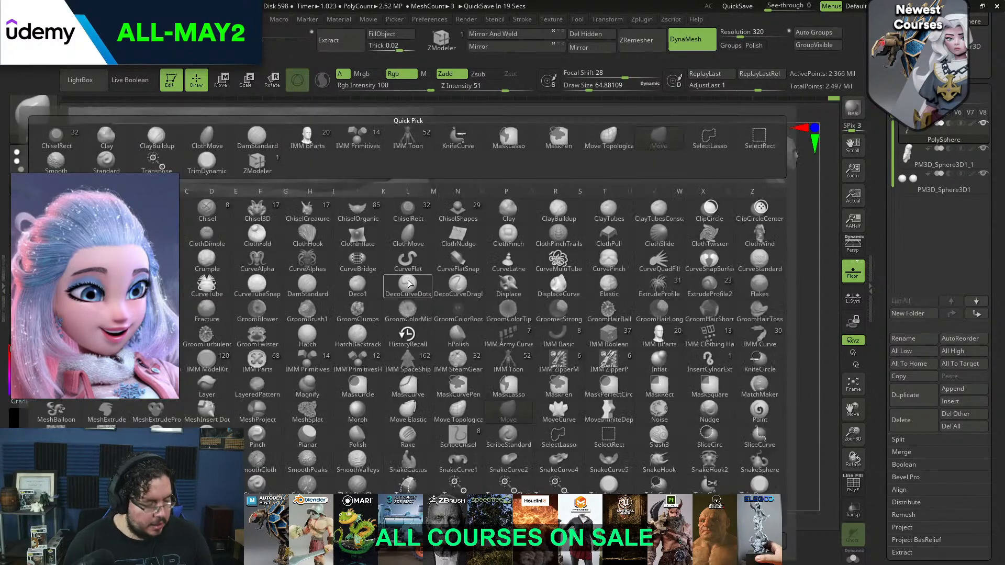
pyautogui.press('c')
pyautogui.press('b')
pyautogui.moveTo(440, 236)
pyautogui.mouseDown()
pyautogui.moveTo(389, 277)
pyautogui.moveTo(402, 254)
pyautogui.moveTo(392, 260)
pyautogui.mouseUp()
pyautogui.press('space')
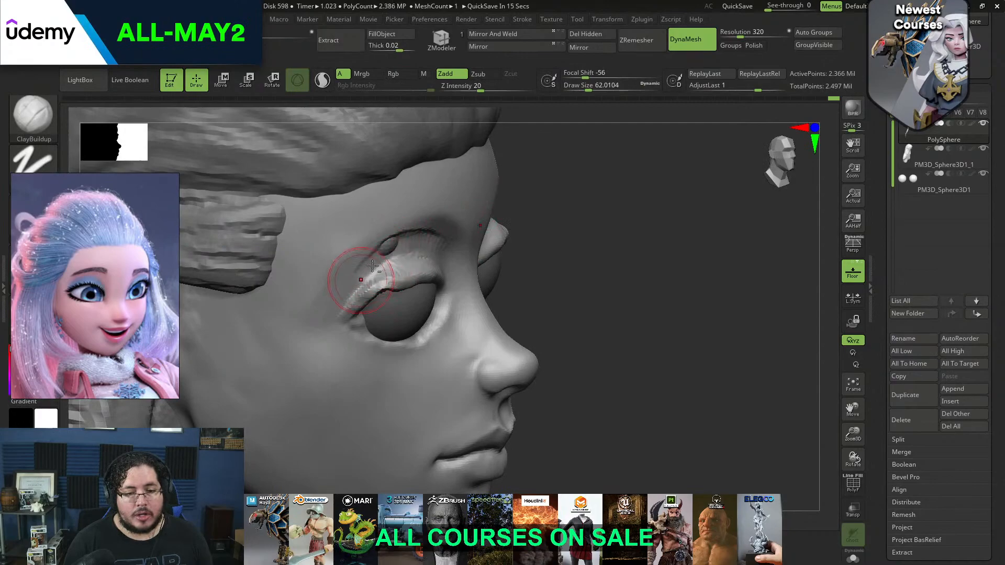
pyautogui.press('space')
pyautogui.keyDown('alt'); pyautogui.click(399, 242); pyautogui.keyUp('alt')
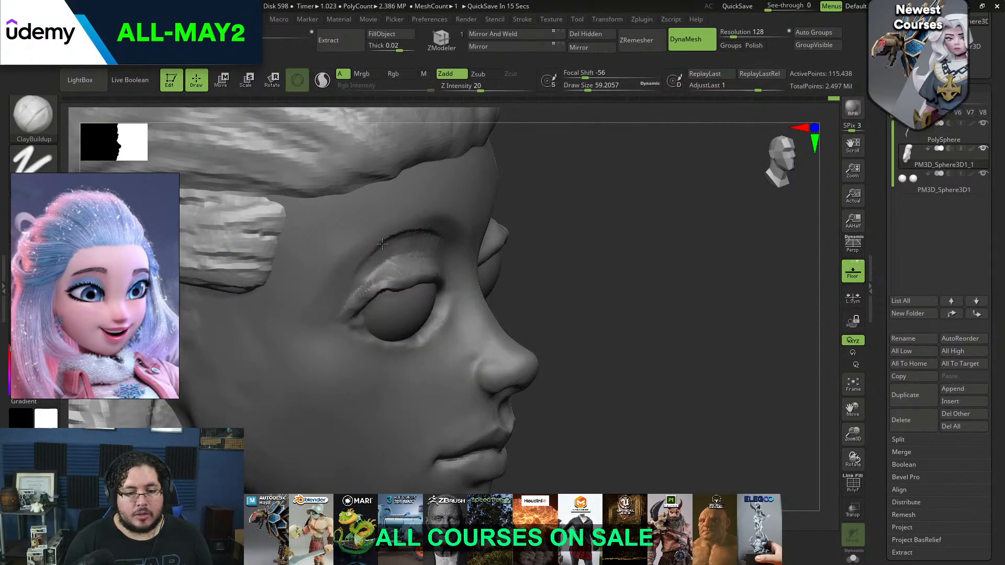
pyautogui.keyDown('alt'); pyautogui.click(375, 247); pyautogui.keyUp('alt')
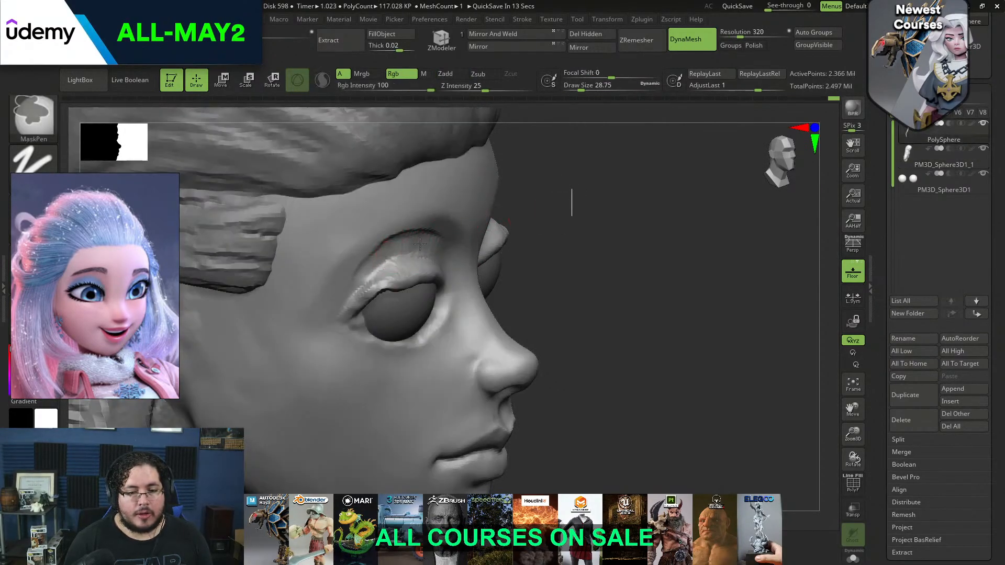
# Smooth the upper eyelid and fill out its underside where it meets the eyeball
pyautogui.moveTo(404, 253)
pyautogui.keyDown('shift'); pyautogui.mouseDown()
pyautogui.moveTo(405, 244)
pyautogui.moveTo(381, 257)
pyautogui.moveTo(395, 249)
pyautogui.mouseUp(); pyautogui.keyUp('shift')
pyautogui.press('space')
pyautogui.moveTo(546, 212); pyautogui.dragTo(485, 195)
pyautogui.keyDown('shift'); pyautogui.moveTo(390, 286); pyautogui.dragTo(425, 284); pyautogui.keyUp('shift')
pyautogui.moveTo(636, 220); pyautogui.dragTo(686, 144)
pyautogui.moveTo(376, 285)
pyautogui.keyDown('shift'); pyautogui.mouseDown()
pyautogui.moveTo(406, 287)
pyautogui.moveTo(367, 291)
pyautogui.mouseUp(); pyautogui.keyUp('shift')
# Shape the upper eyelid's edge and outer corner around the eyeball with a large Move brush from below
pyautogui.press('b')
pyautogui.press('m')
pyautogui.press('v')
pyautogui.press('space')
pyautogui.press('space')
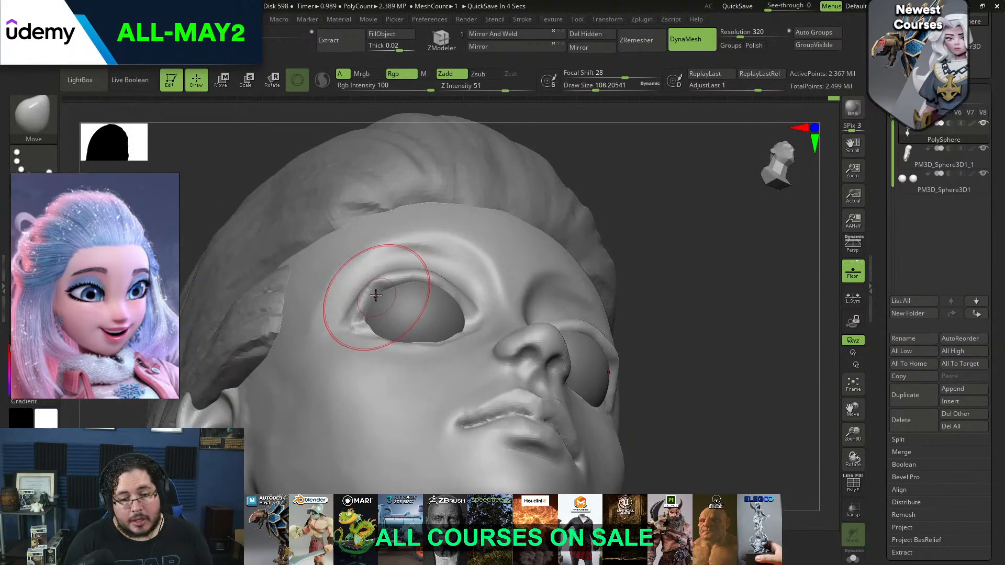
pyautogui.press('n')
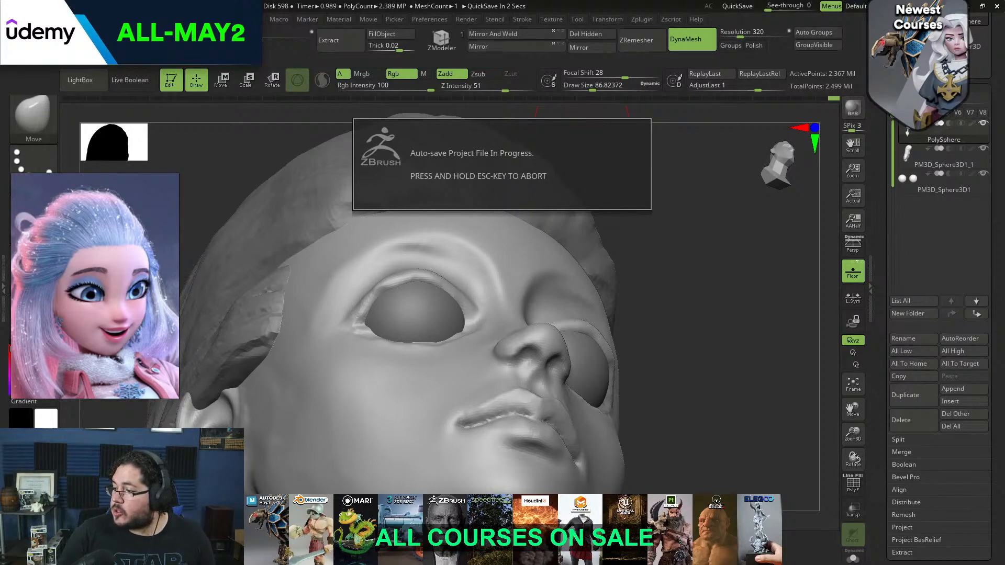
# Flatten the underside and rim of the upper eyelid with TrimDynamic
pyautogui.press('b')
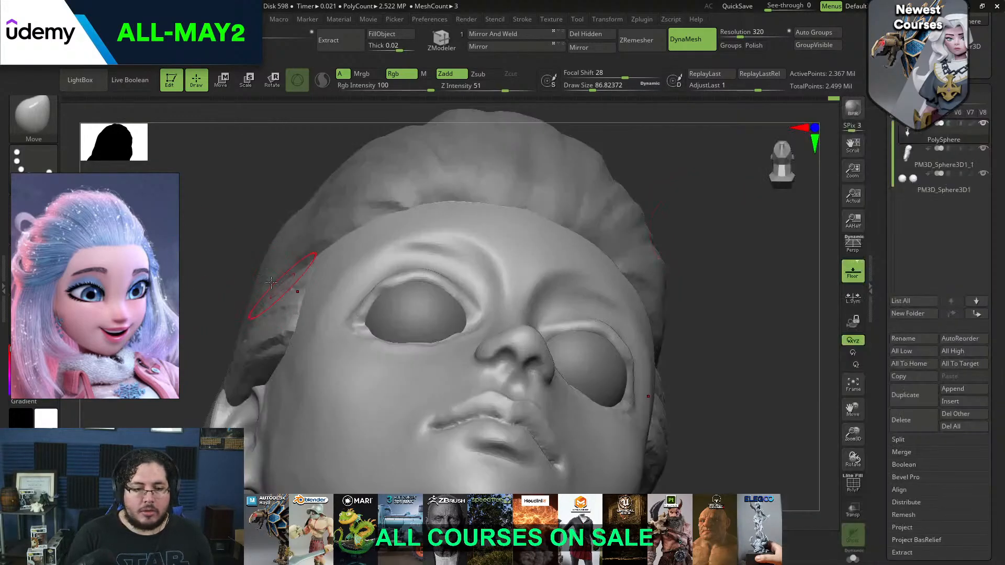
pyautogui.moveTo(618, 151)
pyautogui.mouseDown()
pyautogui.moveTo(618, 252)
pyautogui.moveTo(635, 283)
pyautogui.moveTo(628, 275)
pyautogui.mouseUp()
pyautogui.press('b')
pyautogui.press('t')
pyautogui.press('d')
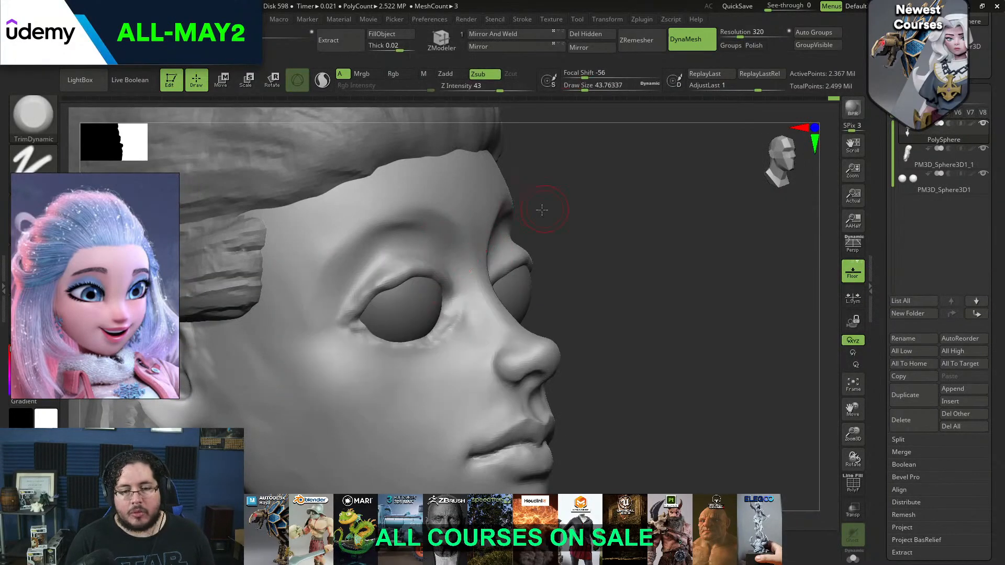
pyautogui.moveTo(613, 235)
pyautogui.mouseDown()
pyautogui.moveTo(618, 198)
pyautogui.moveTo(581, 157)
pyautogui.mouseUp()
pyautogui.press('space')
pyautogui.press('space')
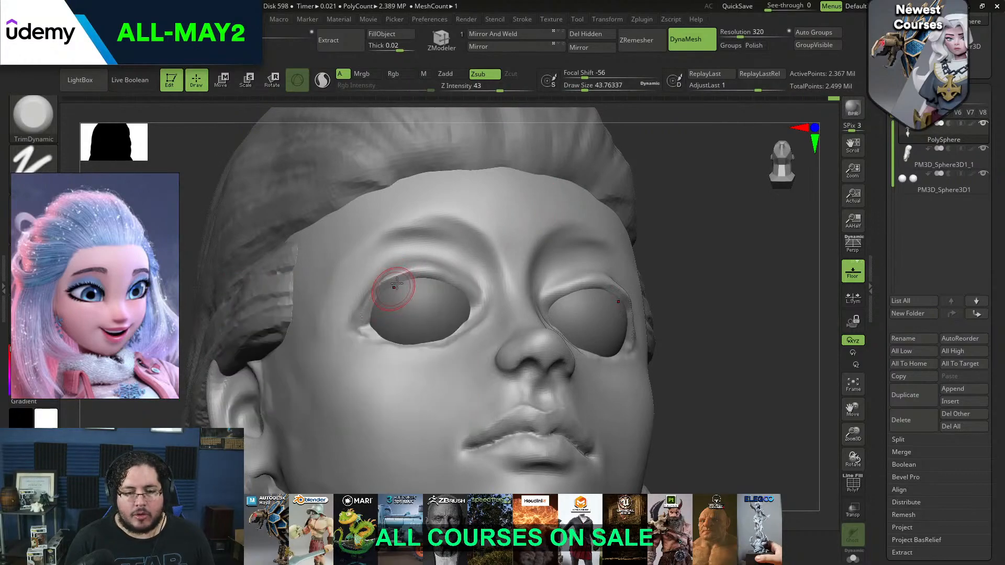
pyautogui.moveTo(431, 278); pyautogui.dragTo(478, 303)
# Trim the outer surface of the upper eyelid toward the outer eye corner, working from the side
pyautogui.moveTo(661, 220); pyautogui.dragTo(655, 272)
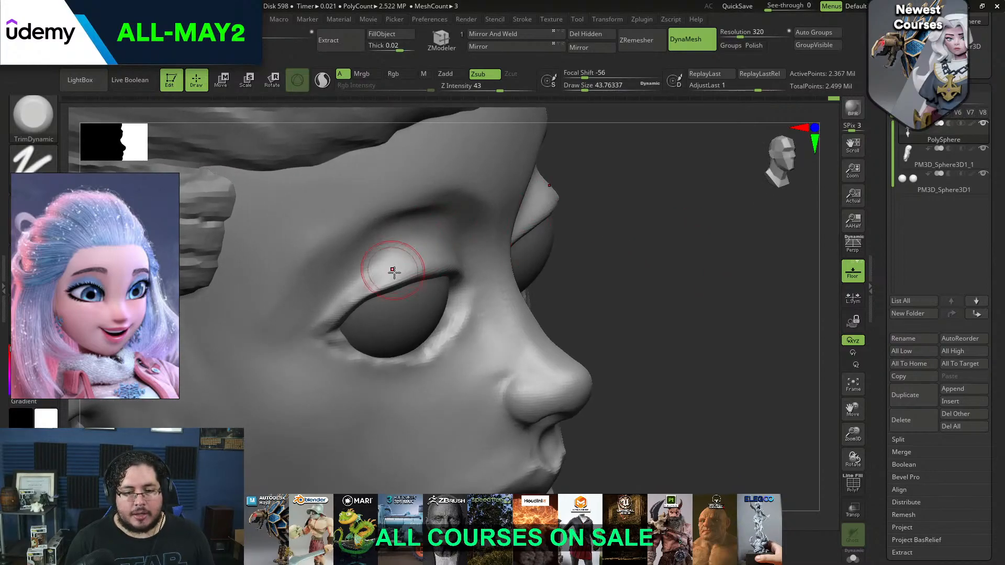
pyautogui.press('space')
pyautogui.moveTo(381, 273); pyautogui.dragTo(336, 313)
pyautogui.moveTo(661, 220); pyautogui.dragTo(575, 171)
# Pull the outer part of the upper eyelid's edge snug against the eyeball with the Move brush
pyautogui.press('b')
pyautogui.press('m')
pyautogui.press('v')
pyautogui.press('v')
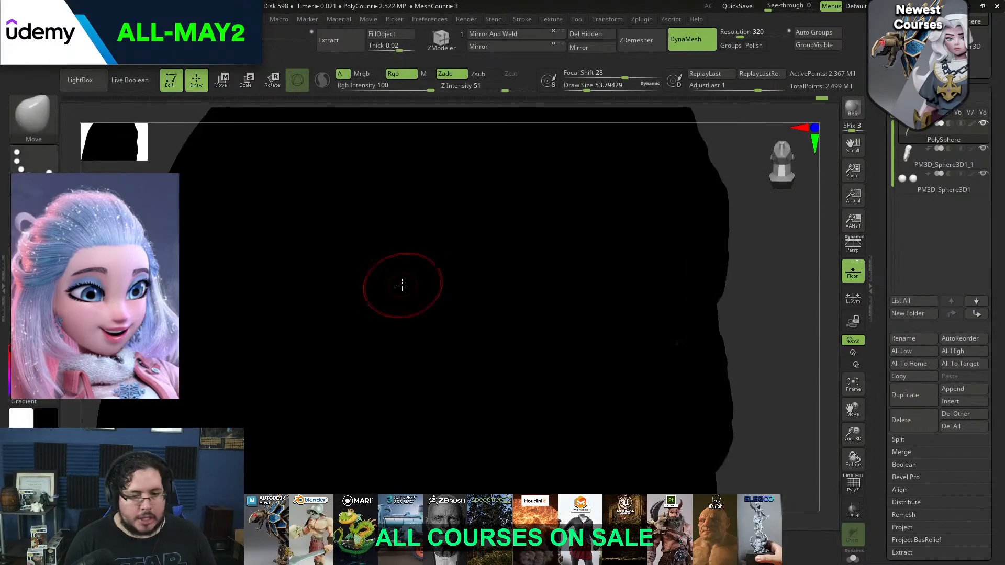
pyautogui.press('v')
pyautogui.press('b')
pyautogui.press('m')
pyautogui.press('v')
pyautogui.press('space')
pyautogui.moveTo(403, 274); pyautogui.dragTo(392, 288)
# Refine the curve of the upper eyelid line with the Move brush and check it on the whole face
pyautogui.press('space')
pyautogui.moveTo(707, 236); pyautogui.dragTo(729, 222)
pyautogui.moveTo(372, 301); pyautogui.dragTo(417, 271)
pyautogui.moveTo(732, 223); pyautogui.dragTo(655, 251)
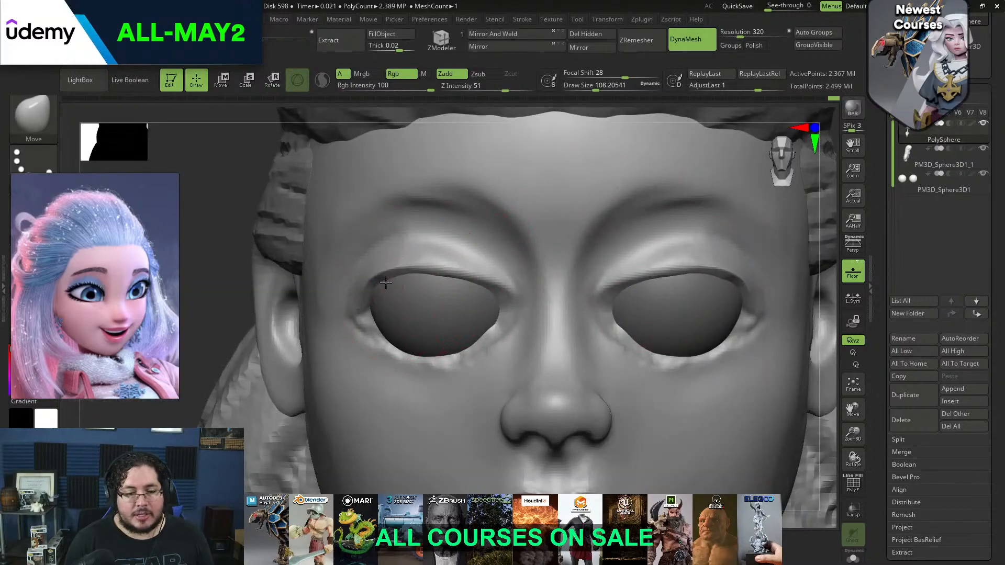
pyautogui.press('ctrl')
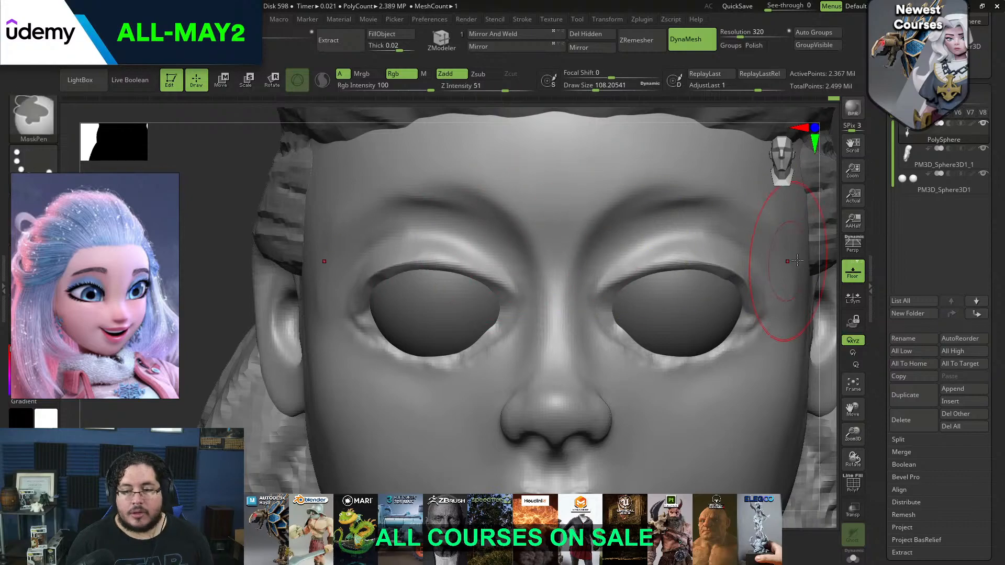
pyautogui.press('f')
pyautogui.moveTo(794, 267); pyautogui.dragTo(737, 271)
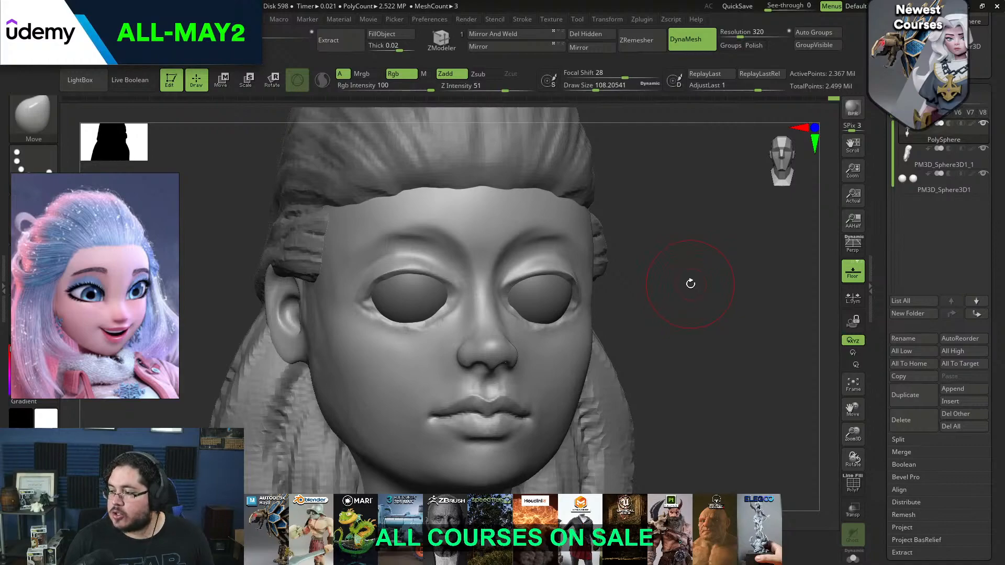
# Reposition the brow area and the upper eyelid contour with the Move brush
pyautogui.moveTo(691, 280)
pyautogui.mouseDown()
pyautogui.moveTo(552, 205)
pyautogui.moveTo(523, 203)
pyautogui.mouseUp()
pyautogui.press('space')
pyautogui.moveTo(209, 209); pyautogui.dragTo(326, 266)
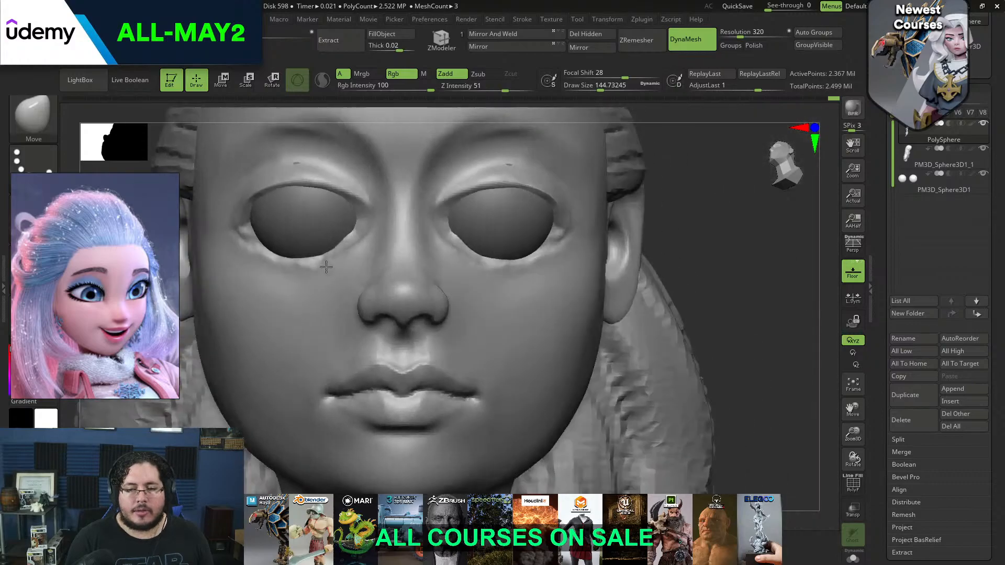
pyautogui.moveTo(674, 197); pyautogui.dragTo(520, 198)
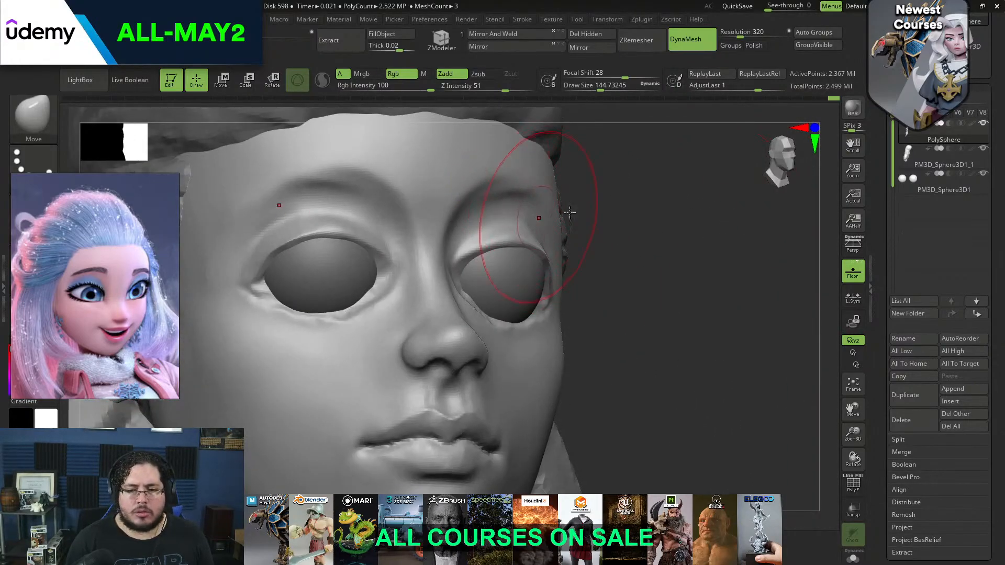
pyautogui.moveTo(637, 193); pyautogui.dragTo(583, 203)
pyautogui.press('space')
pyautogui.moveTo(525, 240); pyautogui.dragTo(511, 240)
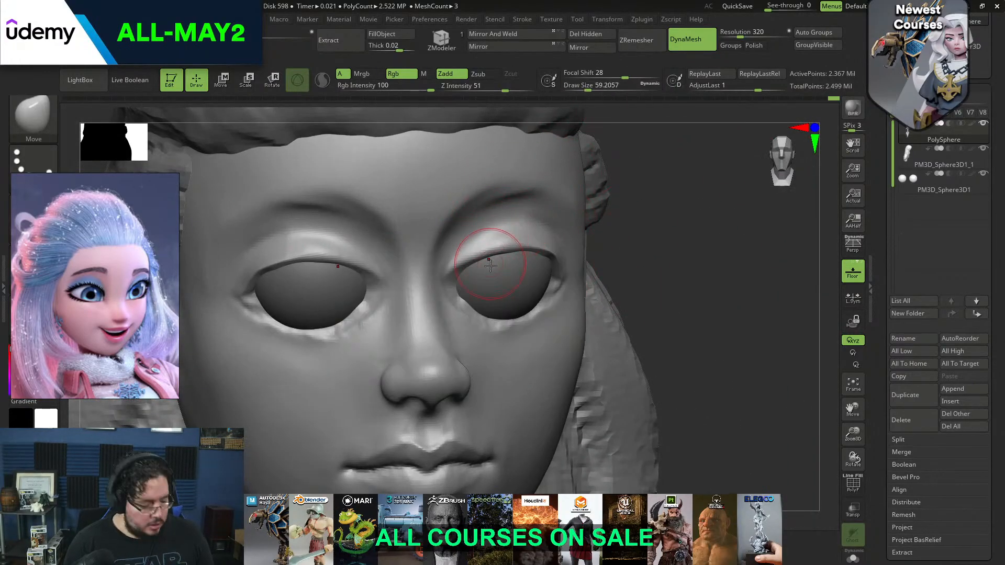
# Build up the upper eyelid along its rim and crease with ClayBuildup
pyautogui.press('b')
pyautogui.press('c')
pyautogui.press('b')
pyautogui.moveTo(454, 261); pyautogui.dragTo(532, 236)
pyautogui.moveTo(549, 242); pyautogui.dragTo(481, 246, button='right')
pyautogui.keyDown('shift'); pyautogui.moveTo(481, 246); pyautogui.dragTo(553, 233); pyautogui.keyUp('shift')
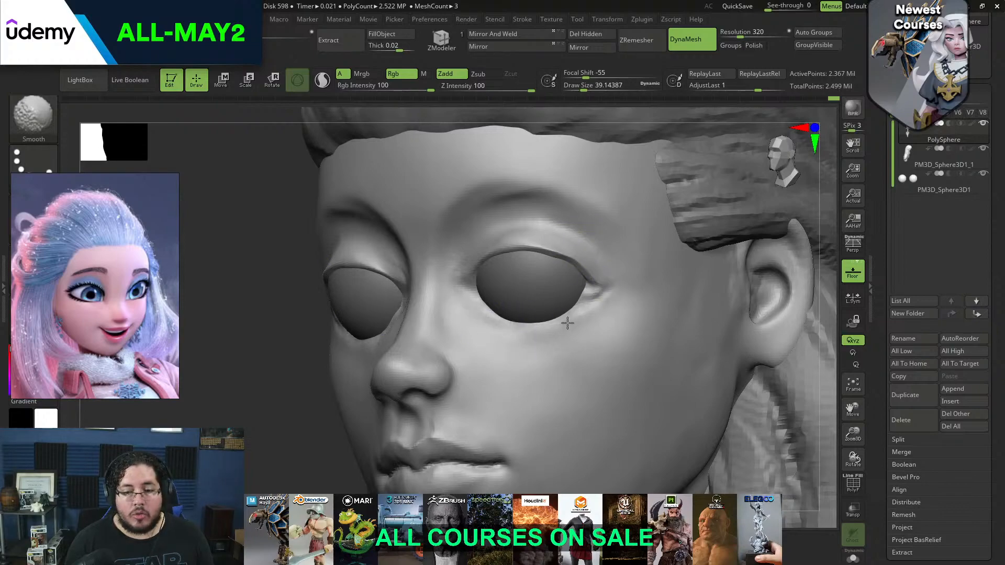
# Build up and smooth the lower eyelids and outer eye corners around the eyeballs
pyautogui.keyDown('shift'); pyautogui.moveTo(583, 317); pyautogui.dragTo(564, 326); pyautogui.keyUp('shift')
pyautogui.moveTo(482, 315); pyautogui.dragTo(523, 321)
pyautogui.moveTo(298, 361); pyautogui.dragTo(411, 368)
pyautogui.moveTo(312, 332)
pyautogui.mouseDown()
pyautogui.moveTo(384, 339)
pyautogui.moveTo(409, 318)
pyautogui.mouseUp()
pyautogui.moveTo(361, 343)
pyautogui.mouseDown()
pyautogui.moveTo(417, 318)
pyautogui.moveTo(419, 295)
pyautogui.mouseUp()
pyautogui.keyDown('shift'); pyautogui.moveTo(398, 343); pyautogui.dragTo(426, 320); pyautogui.keyUp('shift')
pyautogui.keyDown('shift'); pyautogui.moveTo(336, 350); pyautogui.dragTo(396, 347); pyautogui.keyUp('shift')
pyautogui.moveTo(636, 297); pyautogui.dragTo(570, 293)
pyautogui.moveTo(720, 272)
pyautogui.keyDown('alt'); pyautogui.mouseDown()
pyautogui.moveTo(718, 188)
pyautogui.moveTo(668, 233)
pyautogui.moveTo(623, 236)
pyautogui.mouseUp(); pyautogui.keyUp('alt')
pyautogui.keyDown('alt'); pyautogui.moveTo(673, 271); pyautogui.dragTo(627, 255); pyautogui.keyUp('alt')
pyautogui.keyDown('shift'); pyautogui.moveTo(457, 294); pyautogui.dragTo(487, 285); pyautogui.keyUp('shift')
pyautogui.moveTo(398, 279)
pyautogui.mouseDown()
pyautogui.moveTo(345, 331)
pyautogui.moveTo(357, 340)
pyautogui.mouseUp()
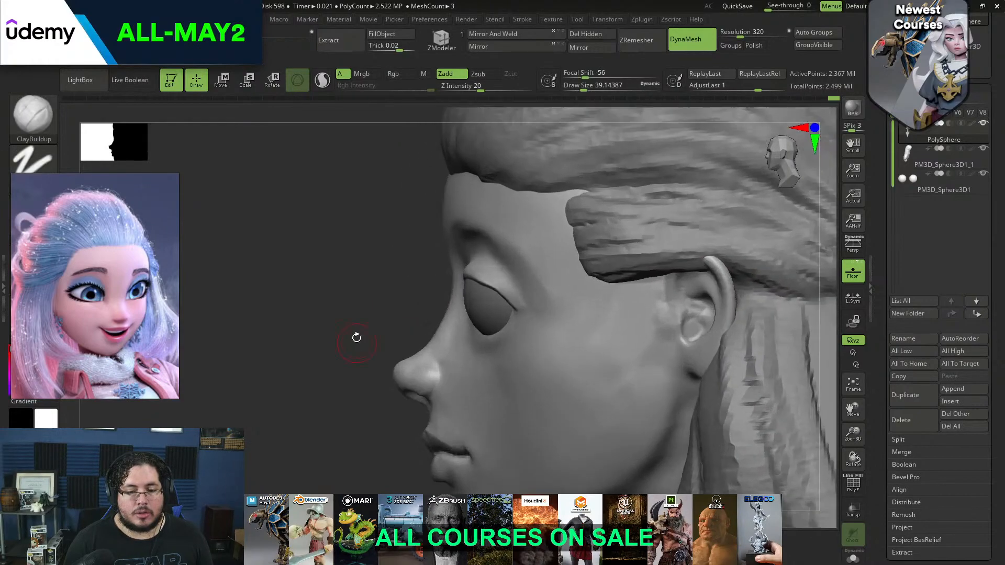
# Bring the red-skinned character's side-profile reference into view and examine the eye's placement and lid angle
pyautogui.scroll(-8, 116, 287)
pyautogui.moveTo(52, 314); pyautogui.dragTo(171, 285, button='middle')
pyautogui.scroll(-4, 94, 304)
pyautogui.scroll(4, 113, 345)
pyautogui.moveTo(121, 364); pyautogui.dragTo(59, 209, button='middle')
pyautogui.scroll(-5, 110, 306)
pyautogui.moveTo(134, 310); pyautogui.dragTo(112, 277, button='middle')
pyautogui.scroll(4, 113, 278)
pyautogui.scroll(3, 113, 271)
pyautogui.moveTo(140, 236); pyautogui.dragTo(113, 289, button='middle')
pyautogui.scroll(3, 112, 289)
pyautogui.scroll(5, 113, 289)
pyautogui.scroll(1, 112, 288)
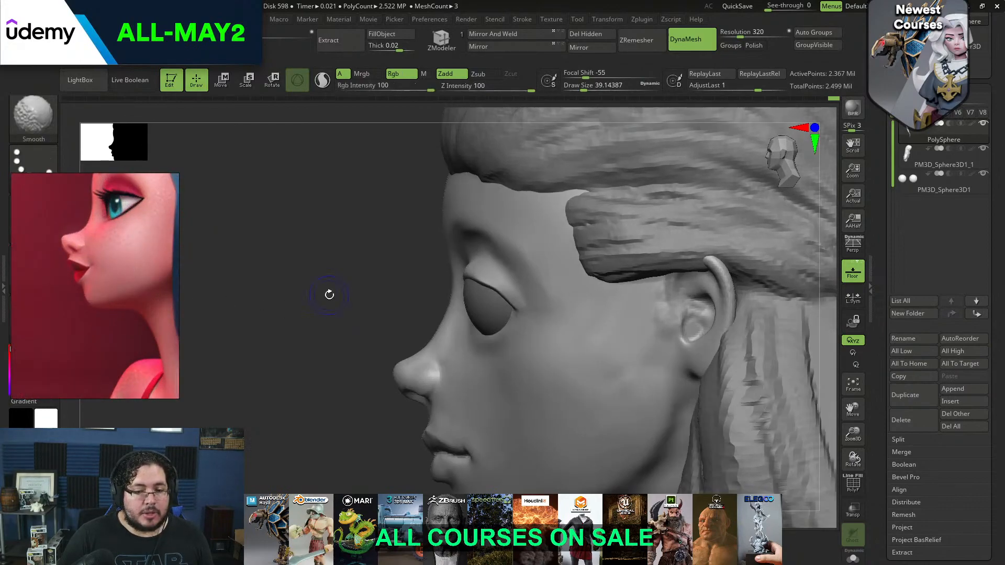
# Select the eyeballs and reposition them in depth within the sockets using the move gizmo in profile
pyautogui.keyDown('alt'); pyautogui.click(490, 316); pyautogui.keyUp('alt')
pyautogui.press('w')
pyautogui.moveTo(456, 292); pyautogui.dragTo(467, 292)
pyautogui.press('q')
pyautogui.press('w')
pyautogui.moveTo(527, 231); pyautogui.dragTo(527, 226)
pyautogui.moveTo(464, 288)
pyautogui.mouseDown()
pyautogui.moveTo(493, 287)
pyautogui.moveTo(496, 272)
pyautogui.mouseUp()
pyautogui.press('q')
# Reshape the head around the eye sockets and brow with a large Move brush to suit the eyeballs
pyautogui.keyDown('alt'); pyautogui.click(483, 266); pyautogui.keyUp('alt')
pyautogui.press('space')
pyautogui.moveTo(421, 280)
pyautogui.mouseDown()
pyautogui.moveTo(454, 281)
pyautogui.moveTo(469, 269)
pyautogui.mouseUp()
pyautogui.moveTo(796, 231)
pyautogui.mouseDown()
pyautogui.moveTo(822, 234)
pyautogui.moveTo(686, 265)
pyautogui.moveTo(657, 287)
pyautogui.moveTo(507, 262)
pyautogui.moveTo(445, 225)
pyautogui.mouseUp()
pyautogui.moveTo(515, 210)
pyautogui.keyDown('alt'); pyautogui.mouseDown()
pyautogui.moveTo(503, 170)
pyautogui.moveTo(502, 186)
pyautogui.mouseUp(); pyautogui.keyUp('alt')
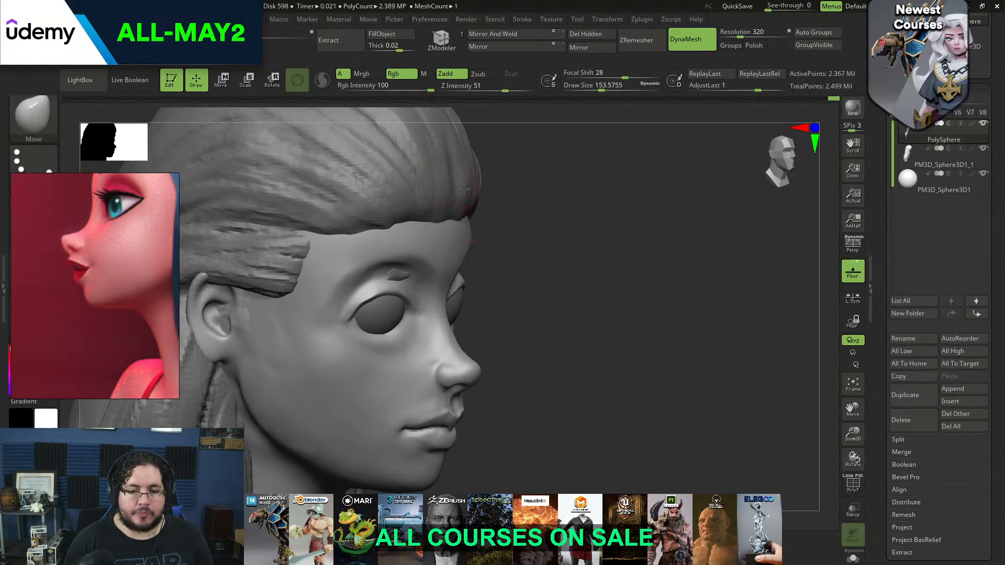
pyautogui.keyDown('alt'); pyautogui.click(468, 207); pyautogui.keyUp('alt')
pyautogui.press('space')
pyautogui.click(398, 282)
pyautogui.moveTo(379, 265); pyautogui.dragTo(452, 270, button='right')
# Pull the upper eyelid down over the eyeball in profile and extend its outer corner with the Move brush
pyautogui.keyDown('alt'); pyautogui.click(413, 317); pyautogui.keyUp('alt')
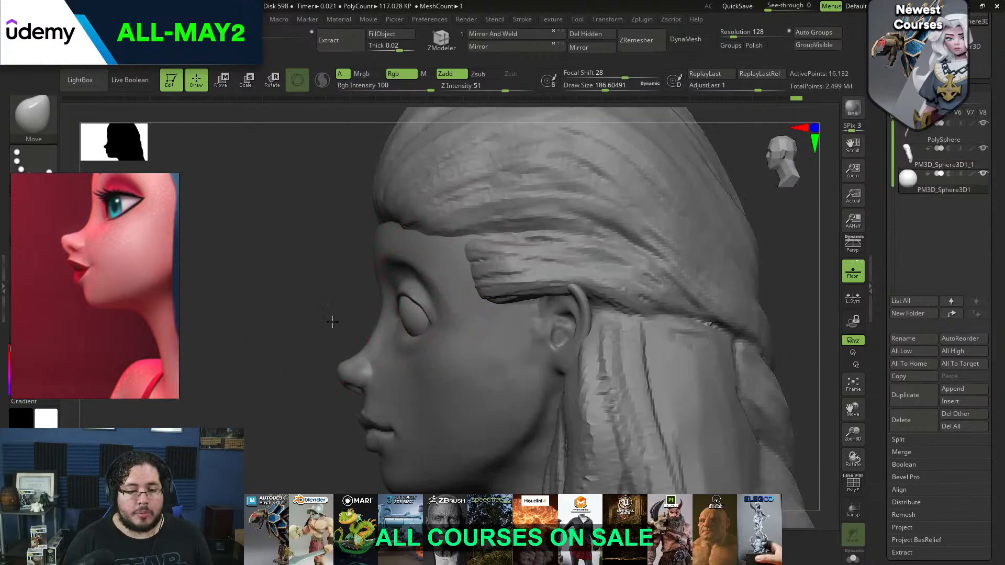
pyautogui.keyDown('ctrl'); pyautogui.moveTo(330, 318); pyautogui.dragTo(417, 319, button='right'); pyautogui.keyUp('ctrl')
pyautogui.moveTo(318, 302)
pyautogui.keyDown('ctrl'); pyautogui.mouseDown(button='right')
pyautogui.moveTo(312, 314)
pyautogui.moveTo(354, 241)
pyautogui.mouseUp(button='right'); pyautogui.keyUp('ctrl')
pyautogui.press('space')
pyautogui.click(410, 254)
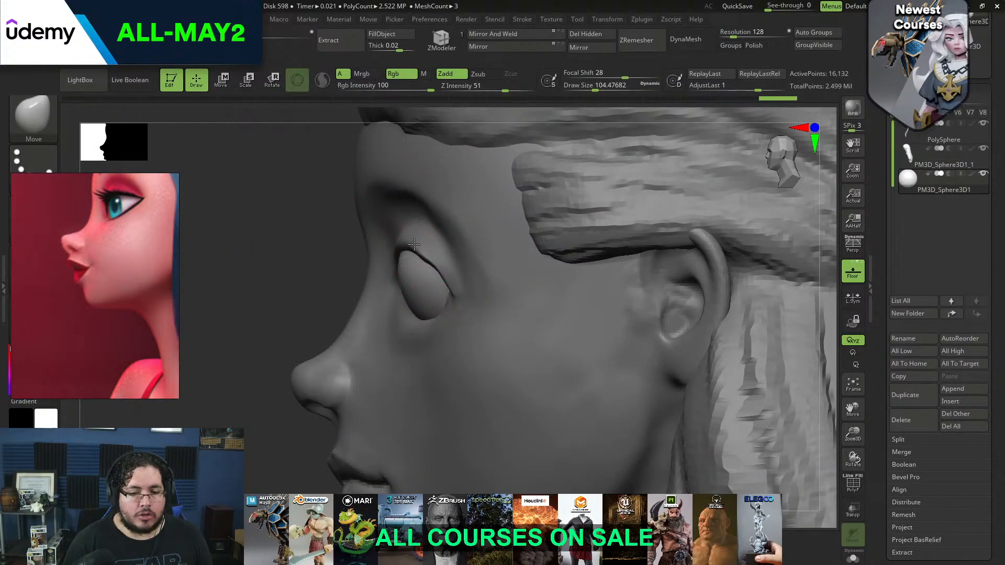
pyautogui.keyDown('alt'); pyautogui.click(414, 244); pyautogui.keyUp('alt')
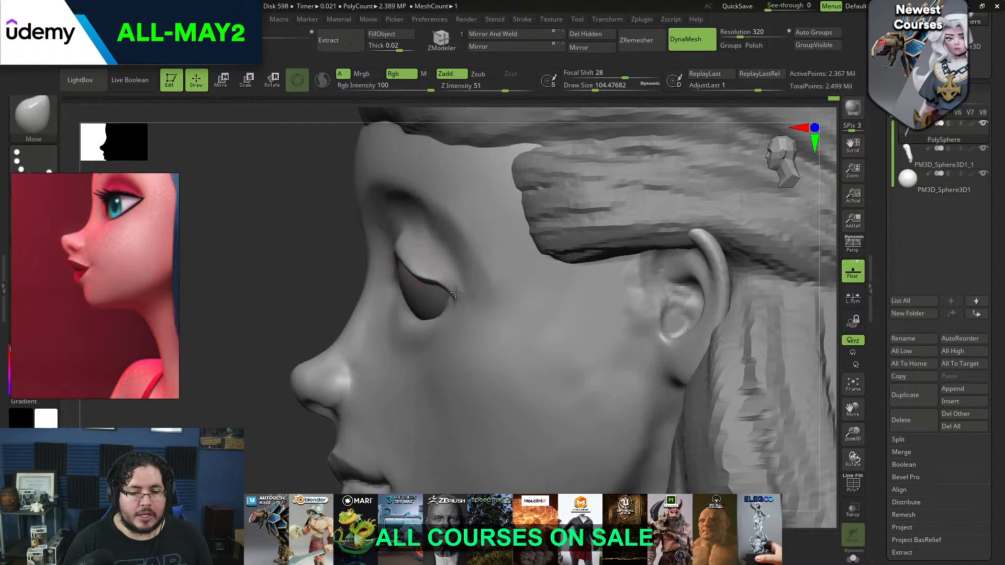
pyautogui.press('space')
pyautogui.click(445, 273)
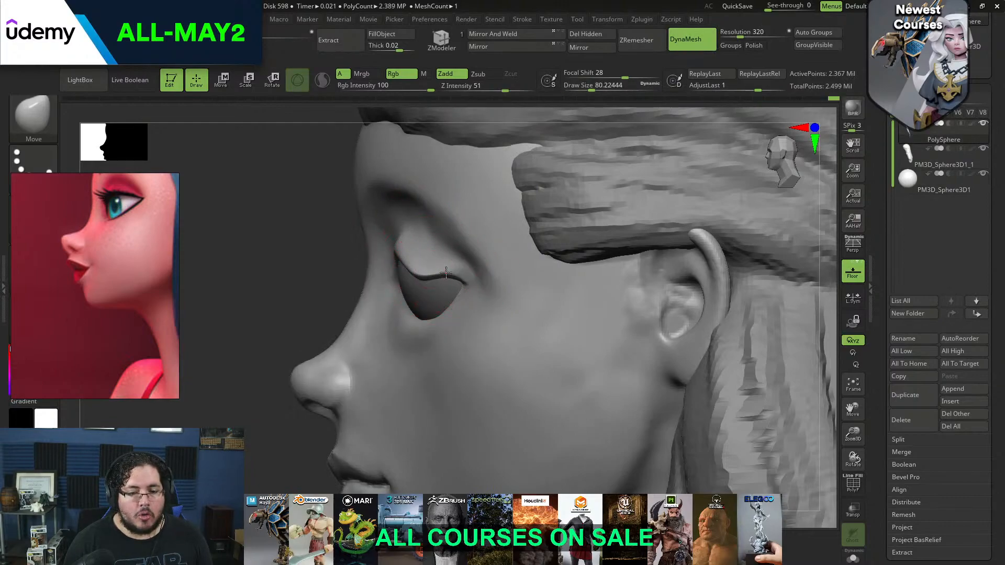
# Refine the upper eyelid's curve and outer corner over the eyeball with the Move brush at several sizes
pyautogui.moveTo(327, 268)
pyautogui.keyDown('shift'); pyautogui.mouseDown()
pyautogui.moveTo(409, 257)
pyautogui.moveTo(354, 271)
pyautogui.moveTo(364, 265)
pyautogui.mouseUp(); pyautogui.keyUp('shift')
pyautogui.press('space')
pyautogui.click(412, 252)
pyautogui.press('space')
pyautogui.click(390, 249)
pyautogui.press('space')
pyautogui.click(352, 262)
pyautogui.keyDown('shift'); pyautogui.moveTo(639, 190); pyautogui.dragTo(515, 215); pyautogui.keyUp('shift')
pyautogui.press('space')
pyautogui.click(414, 261)
pyautogui.moveTo(272, 290); pyautogui.dragTo(366, 272)
pyautogui.moveTo(715, 196)
pyautogui.keyDown('shift'); pyautogui.mouseDown()
pyautogui.moveTo(741, 194)
pyautogui.moveTo(699, 196)
pyautogui.mouseUp(); pyautogui.keyUp('shift')
# Build up volume on the upper eyelid and towards its outer corner with the ClayBuildup brush
pyautogui.press('b')
pyautogui.press('c')
pyautogui.press('b')
pyautogui.moveTo(543, 208); pyautogui.dragTo(483, 209)
pyautogui.press('space')
pyautogui.click(386, 230)
pyautogui.moveTo(340, 260)
pyautogui.mouseDown()
pyautogui.moveTo(329, 267)
pyautogui.moveTo(354, 249)
pyautogui.moveTo(375, 253)
pyautogui.mouseUp()
pyautogui.moveTo(516, 238); pyautogui.dragTo(456, 241)
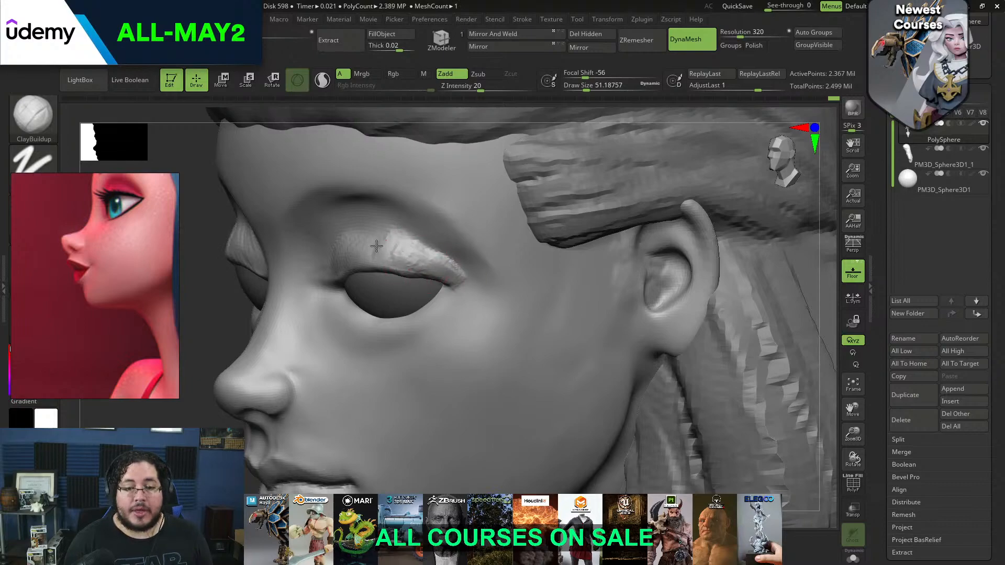
pyautogui.moveTo(374, 262)
pyautogui.mouseDown()
pyautogui.moveTo(401, 249)
pyautogui.moveTo(448, 277)
pyautogui.mouseUp()
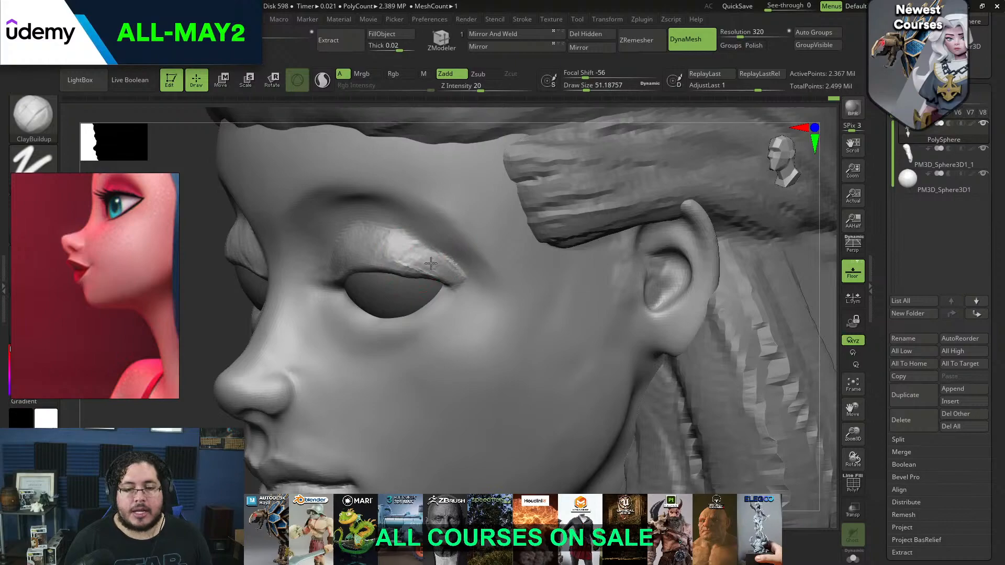
# Thicken the upper eyelid's rim along the eyeball with a small ClayBuildup brush, undoing the first attempts
pyautogui.moveTo(795, 223); pyautogui.dragTo(781, 190)
pyautogui.keyDown('alt'); pyautogui.moveTo(826, 241); pyautogui.dragTo(605, 239); pyautogui.keyUp('alt')
pyautogui.press('space')
pyautogui.moveTo(440, 267)
pyautogui.mouseDown()
pyautogui.moveTo(429, 267)
pyautogui.moveTo(506, 219)
pyautogui.mouseUp()
pyautogui.moveTo(634, 224)
pyautogui.mouseDown()
pyautogui.moveTo(492, 216)
pyautogui.moveTo(548, 241)
pyautogui.mouseUp()
pyautogui.press('space')
pyautogui.hotkey('ctrl', 'z')
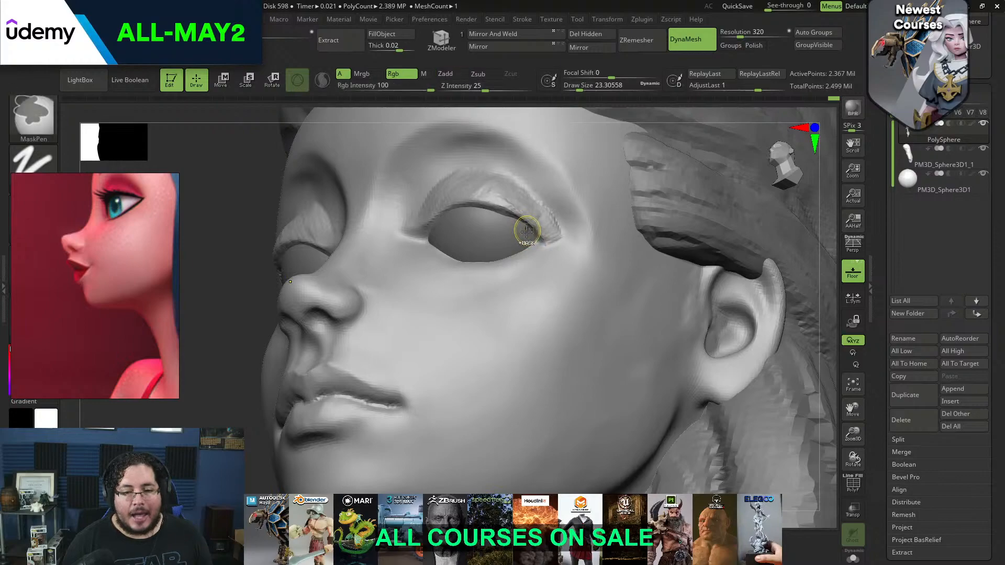
pyautogui.hotkey('ctrl', 'z')
pyautogui.hotkey('ctrl', 'z')
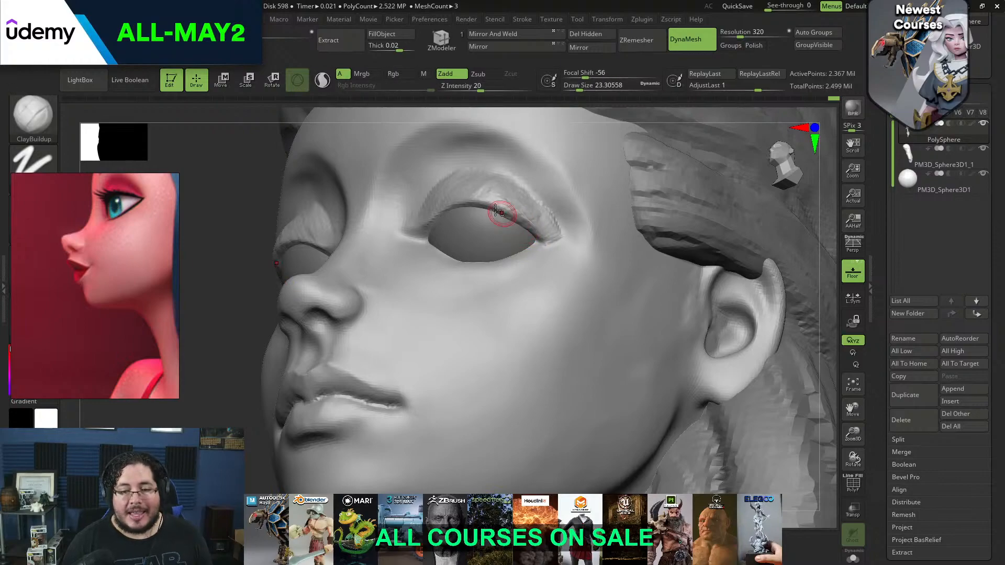
pyautogui.moveTo(494, 208); pyautogui.dragTo(541, 233)
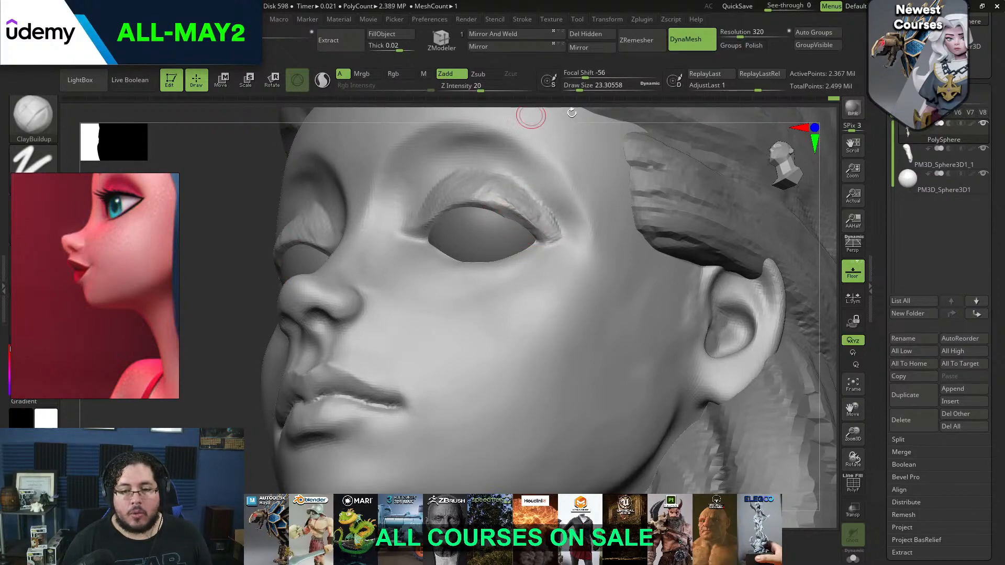
pyautogui.moveTo(826, 264); pyautogui.dragTo(691, 146)
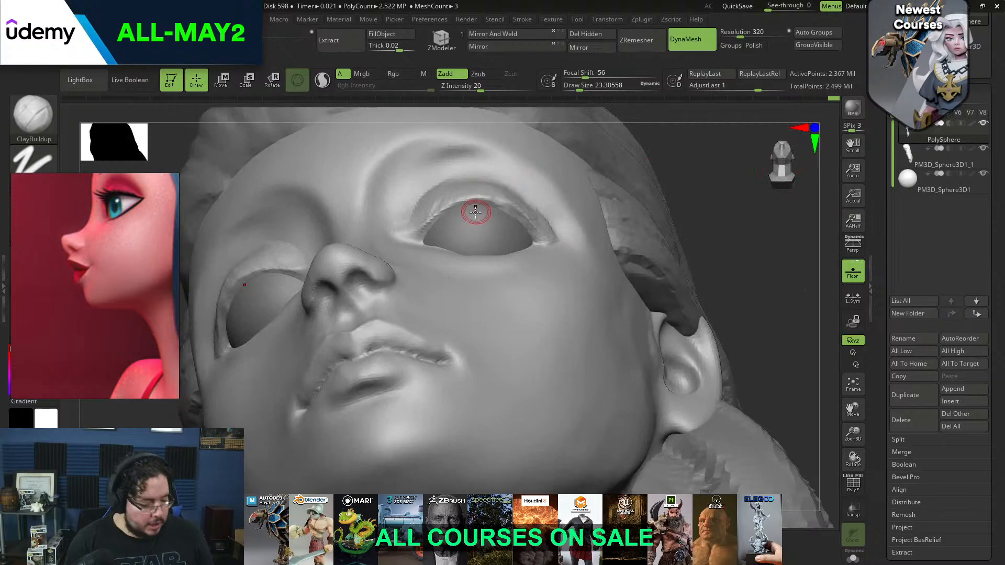
# Shift the upper eyelid's rim against the eyeball from below with the Move brush
pyautogui.press('b')
pyautogui.press('m')
pyautogui.press('v')
pyautogui.moveTo(439, 207); pyautogui.dragTo(460, 204)
pyautogui.moveTo(741, 168)
pyautogui.mouseDown()
pyautogui.moveTo(716, 220)
pyautogui.moveTo(607, 222)
pyautogui.mouseUp()
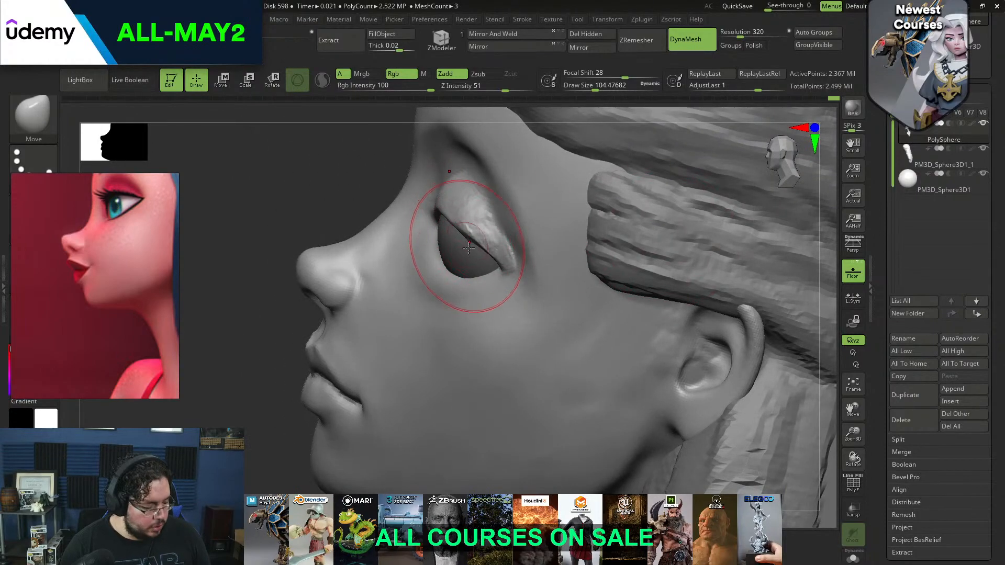
# Build a lower eyelid rim from the inner to the outer corner with the ClayBuildup brush
pyautogui.press('b')
pyautogui.press('c')
pyautogui.press('b')
pyautogui.press('space')
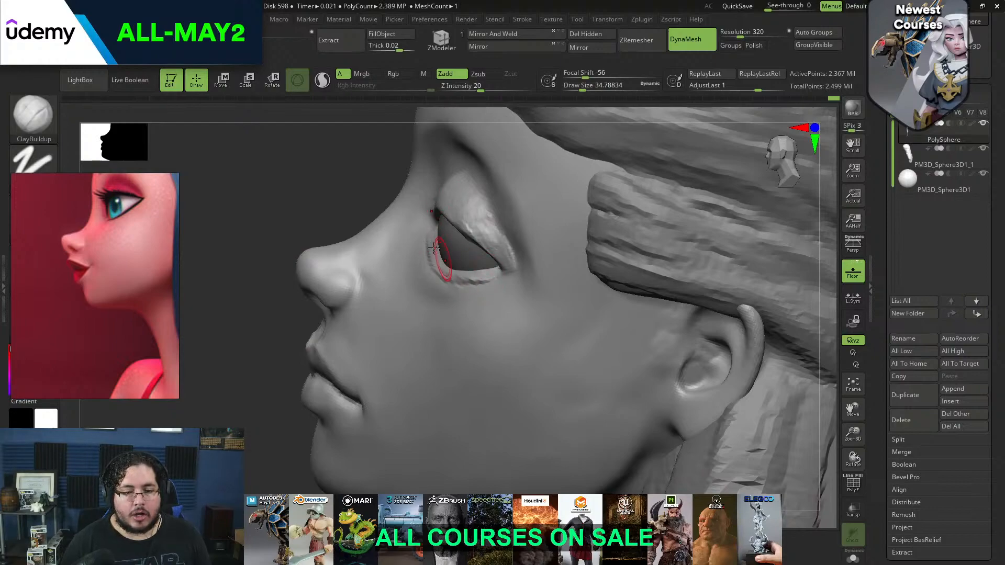
pyautogui.keyDown('shift'); pyautogui.moveTo(319, 209); pyautogui.dragTo(440, 230); pyautogui.keyUp('shift')
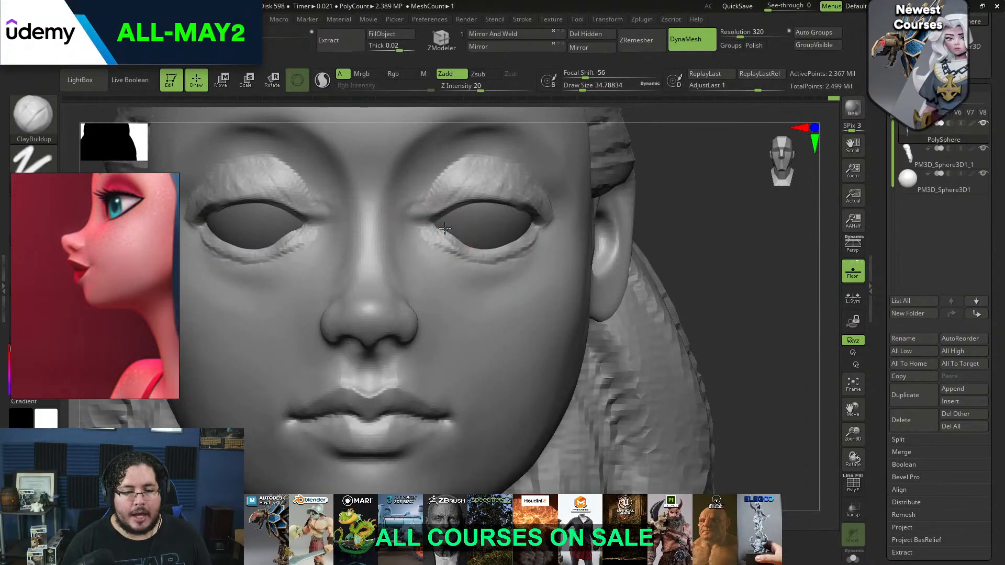
pyautogui.keyDown('alt'); pyautogui.moveTo(716, 248); pyautogui.dragTo(693, 225); pyautogui.keyUp('alt')
pyautogui.moveTo(693, 225); pyautogui.dragTo(651, 191)
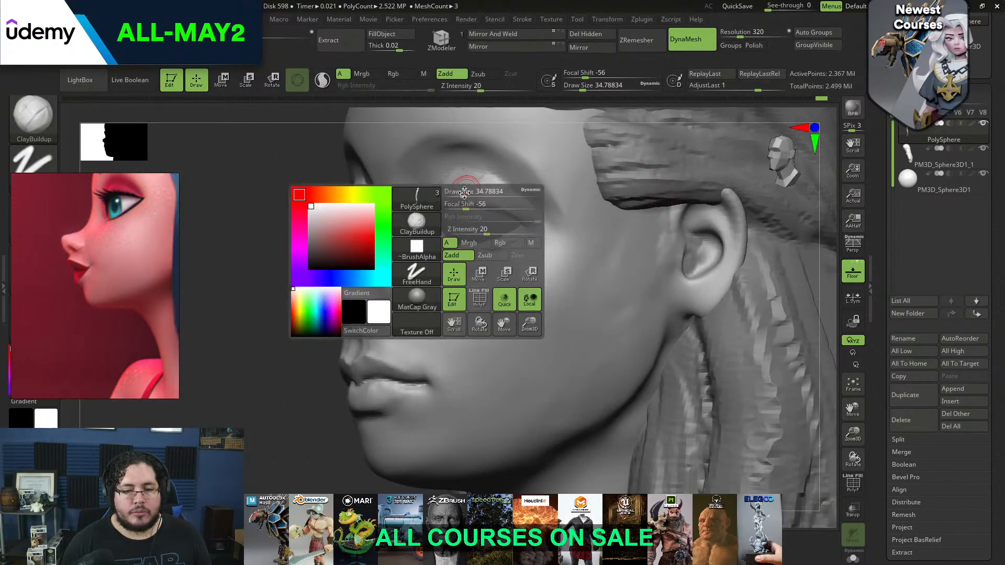
# Smooth the clay on the upper eyelid and around the eye's outer corner
pyautogui.press('shift')
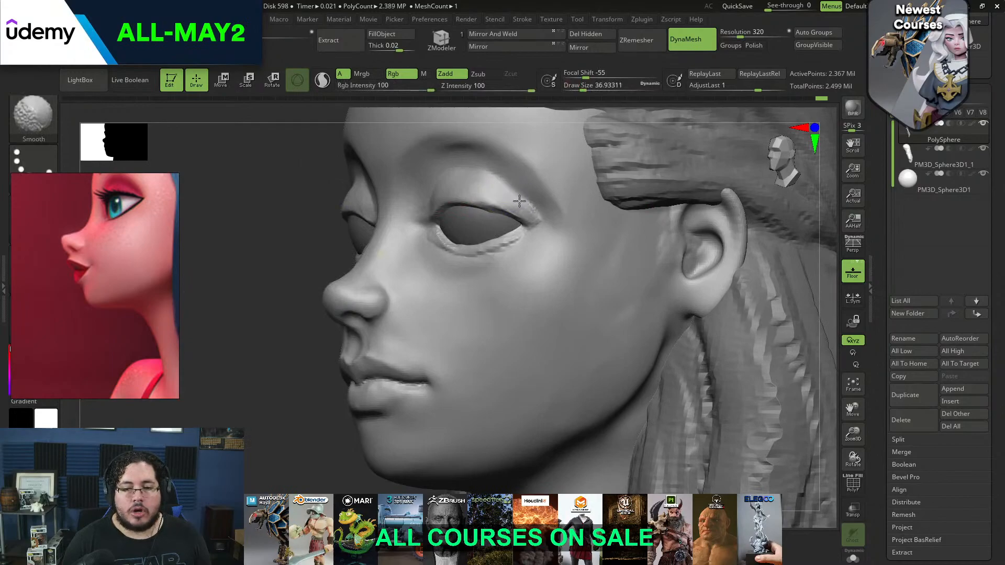
pyautogui.keyDown('shift'); pyautogui.moveTo(540, 220); pyautogui.dragTo(537, 226); pyautogui.keyUp('shift')
pyautogui.moveTo(278, 321); pyautogui.dragTo(487, 202)
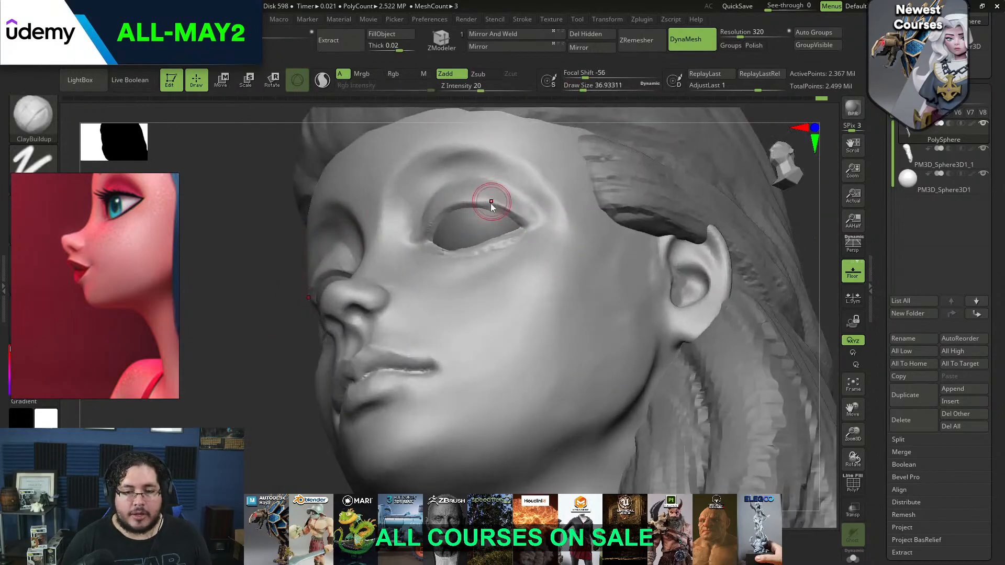
# Flatten and clean the upper eyelid's surface and rim with the TrimDynamic brush
pyautogui.press('b')
pyautogui.press('t')
pyautogui.press('d')
pyautogui.press('s')
pyautogui.click(482, 209)
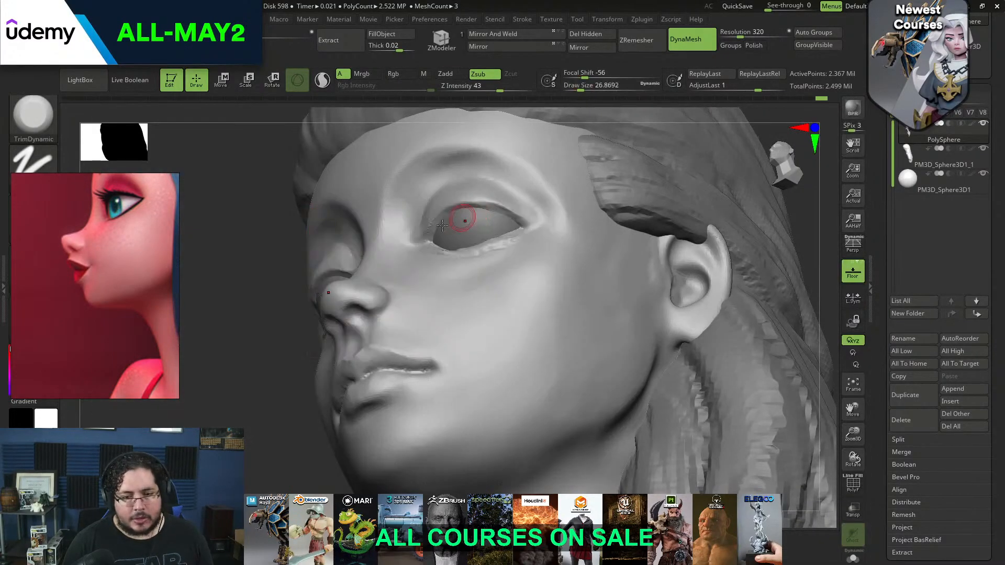
pyautogui.moveTo(304, 358); pyautogui.dragTo(321, 309)
pyautogui.press('s')
pyautogui.moveTo(465, 208)
pyautogui.mouseDown()
pyautogui.moveTo(436, 223)
pyautogui.moveTo(483, 202)
pyautogui.moveTo(462, 205)
pyautogui.mouseUp()
pyautogui.moveTo(474, 202); pyautogui.dragTo(441, 214)
pyautogui.moveTo(512, 215); pyautogui.dragTo(508, 213)
pyautogui.moveTo(536, 218)
pyautogui.mouseDown(button='right')
pyautogui.moveTo(680, 224)
pyautogui.moveTo(549, 190)
pyautogui.mouseUp(button='right')
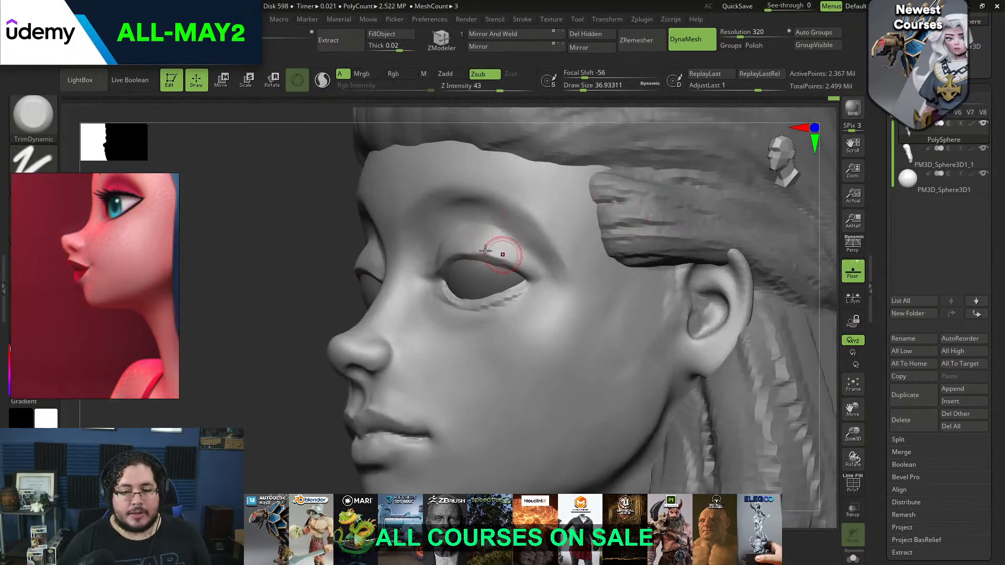
pyautogui.moveTo(467, 249); pyautogui.dragTo(491, 255)
pyautogui.moveTo(491, 256); pyautogui.dragTo(518, 262)
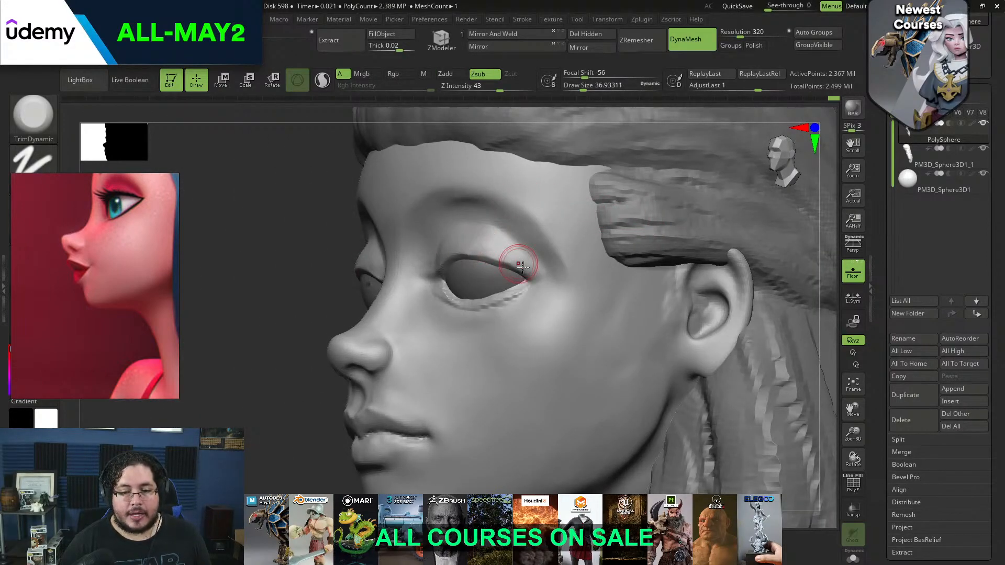
pyautogui.keyDown('alt'); pyautogui.moveTo(815, 250); pyautogui.dragTo(784, 272, button='right'); pyautogui.keyUp('alt')
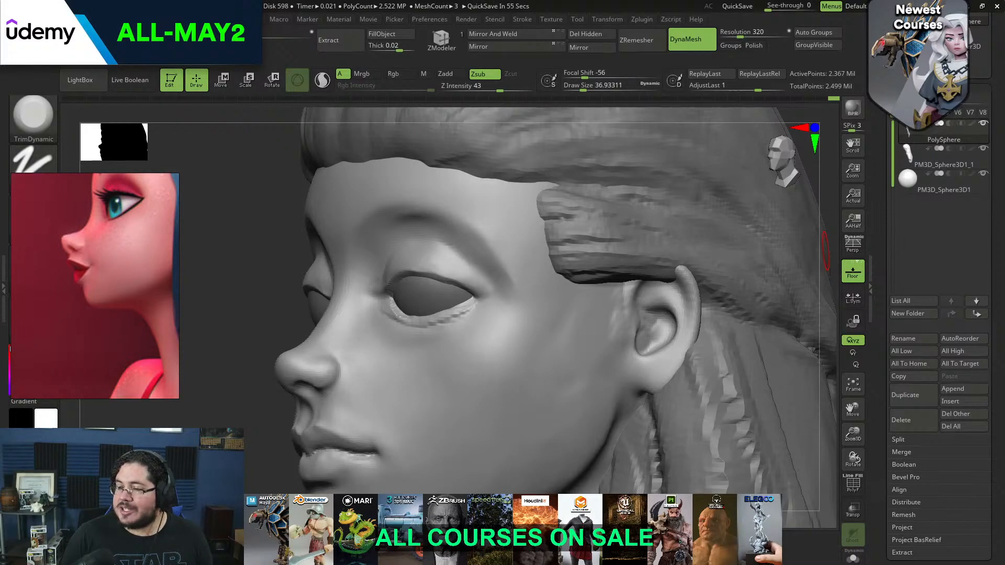
# Adjust the eyelid opening's slant in profile with the Move brush to match the reference eye
pyautogui.moveTo(259, 316)
pyautogui.mouseDown()
pyautogui.moveTo(240, 310)
pyautogui.moveTo(254, 323)
pyautogui.mouseUp()
pyautogui.press('b')
pyautogui.press('m')
pyautogui.press('v')
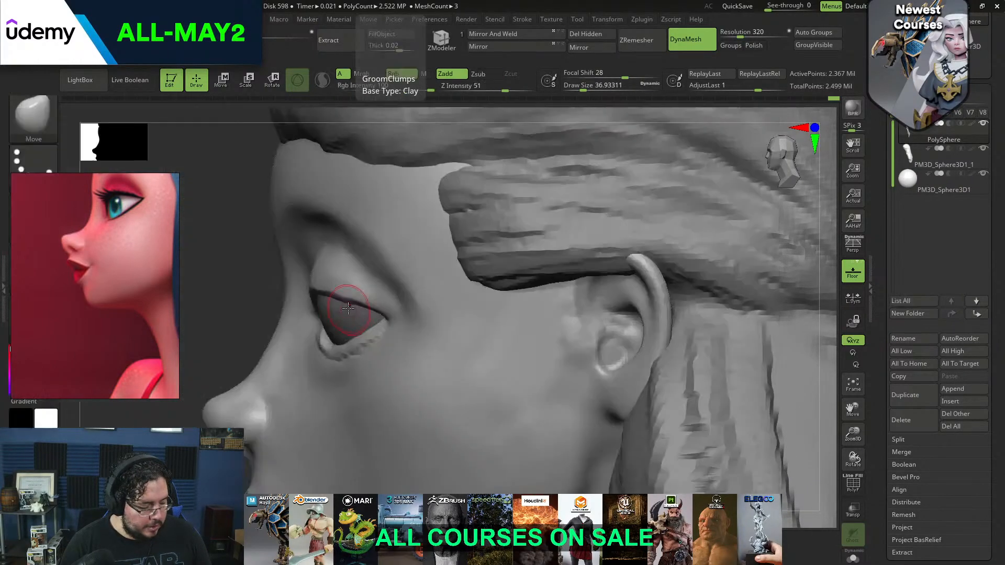
pyautogui.press('space')
pyautogui.moveTo(379, 302); pyautogui.dragTo(374, 302)
pyautogui.moveTo(255, 316)
pyautogui.mouseDown()
pyautogui.moveTo(289, 281)
pyautogui.moveTo(326, 268)
pyautogui.mouseUp()
pyautogui.press('space')
pyautogui.moveTo(329, 266)
pyautogui.mouseDown()
pyautogui.moveTo(339, 267)
pyautogui.moveTo(310, 287)
pyautogui.mouseUp()
pyautogui.press('space')
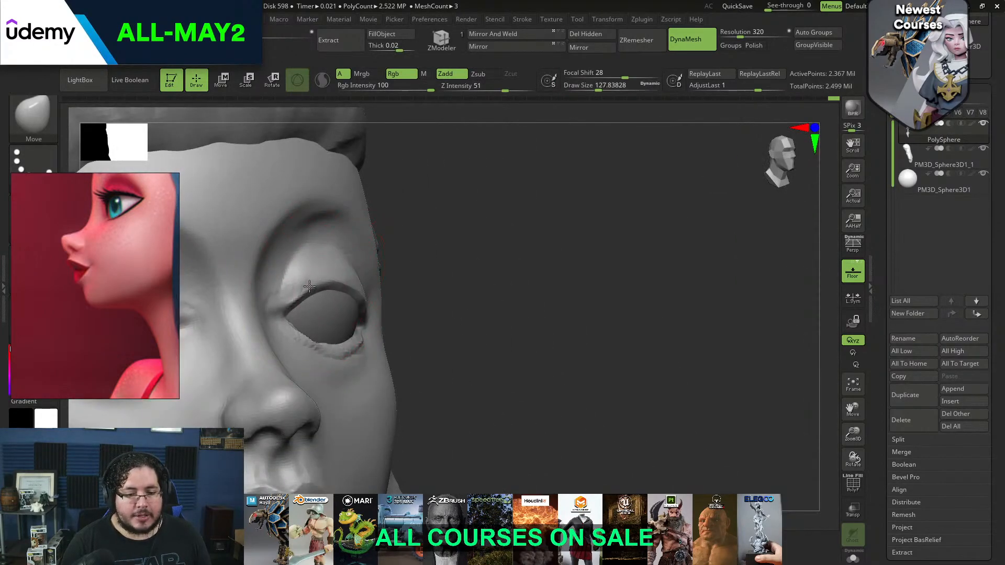
# Fit the eyelids around the eyeball from front and side angles with the Move brush
pyautogui.keyDown('shift'); pyautogui.moveTo(451, 220); pyautogui.dragTo(581, 180); pyautogui.keyUp('shift')
pyautogui.press('space')
pyautogui.moveTo(451, 255); pyautogui.dragTo(443, 248)
pyautogui.moveTo(571, 260); pyautogui.dragTo(480, 262)
pyautogui.press('space')
pyautogui.moveTo(530, 207); pyautogui.dragTo(542, 207)
pyautogui.moveTo(463, 270); pyautogui.dragTo(469, 261)
pyautogui.moveTo(330, 301); pyautogui.dragTo(278, 346)
pyautogui.press('space')
pyautogui.moveTo(340, 291); pyautogui.dragTo(332, 291)
pyautogui.press('space')
pyautogui.moveTo(367, 260); pyautogui.dragTo(362, 259)
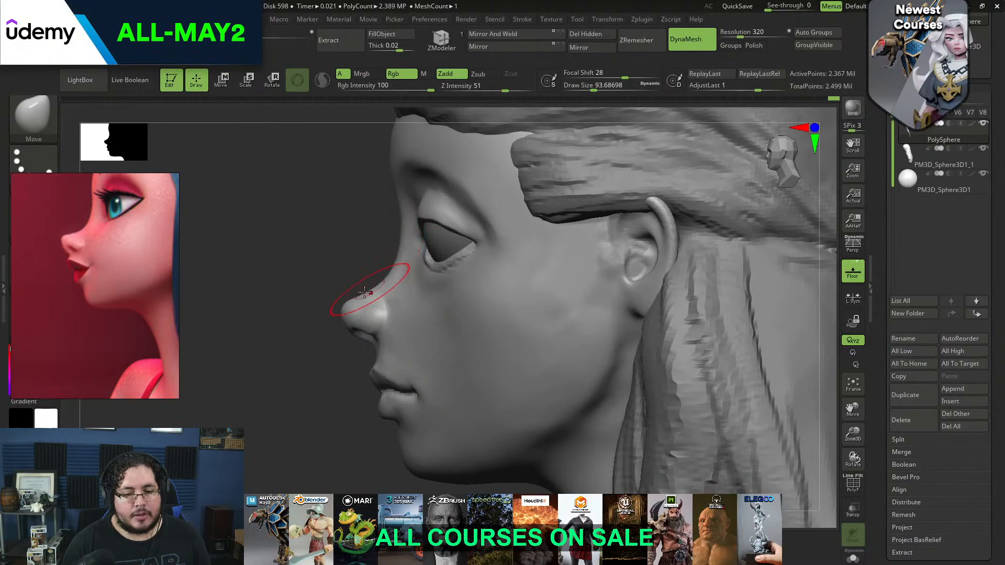
# Fine-tune the upper and lower lid contours in profile with varying Move brush sizes
pyautogui.press('space')
pyautogui.moveTo(345, 299); pyautogui.dragTo(337, 300)
pyautogui.press('space')
pyautogui.moveTo(381, 268)
pyautogui.mouseDown()
pyautogui.moveTo(392, 267)
pyautogui.moveTo(401, 238)
pyautogui.moveTo(343, 249)
pyautogui.moveTo(350, 297)
pyautogui.mouseUp()
pyautogui.press('space')
pyautogui.moveTo(350, 299); pyautogui.dragTo(336, 300)
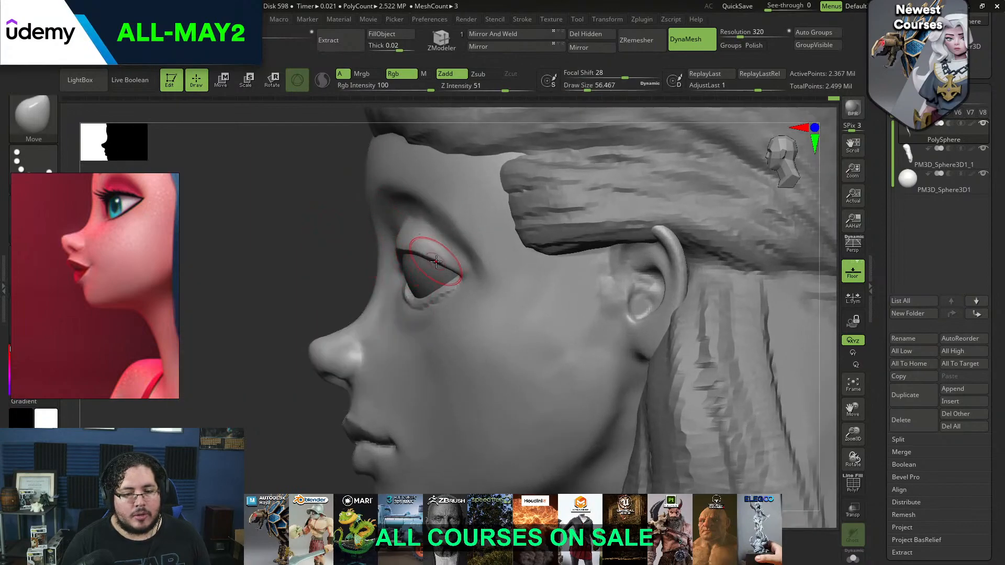
pyautogui.press('space')
pyautogui.moveTo(384, 302); pyautogui.dragTo(407, 302)
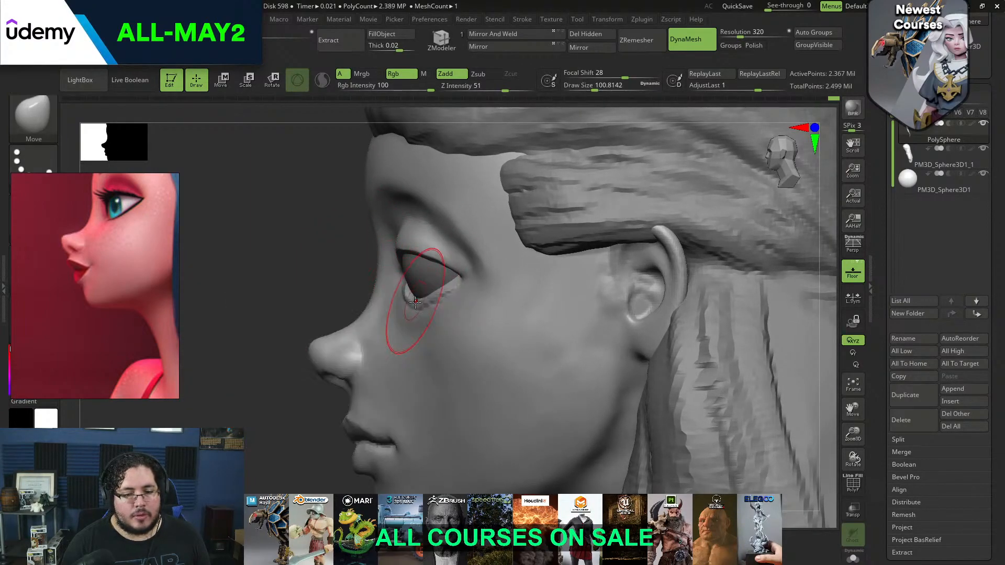
# Add volume to the lower eyelid with the ClayBuildup brush and smooth it into the cheek
pyautogui.press('b')
pyautogui.press('c')
pyautogui.press('b')
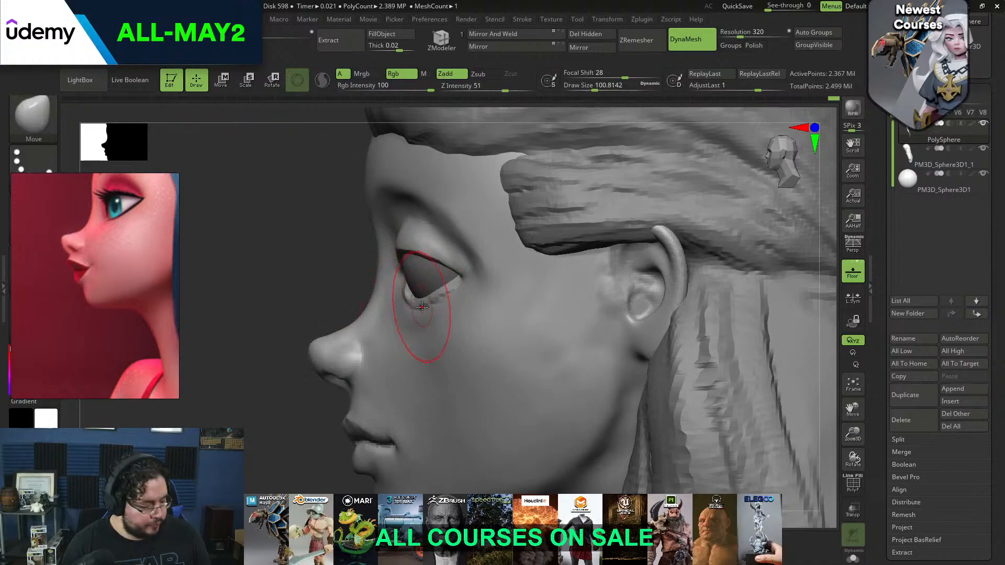
pyautogui.press('space')
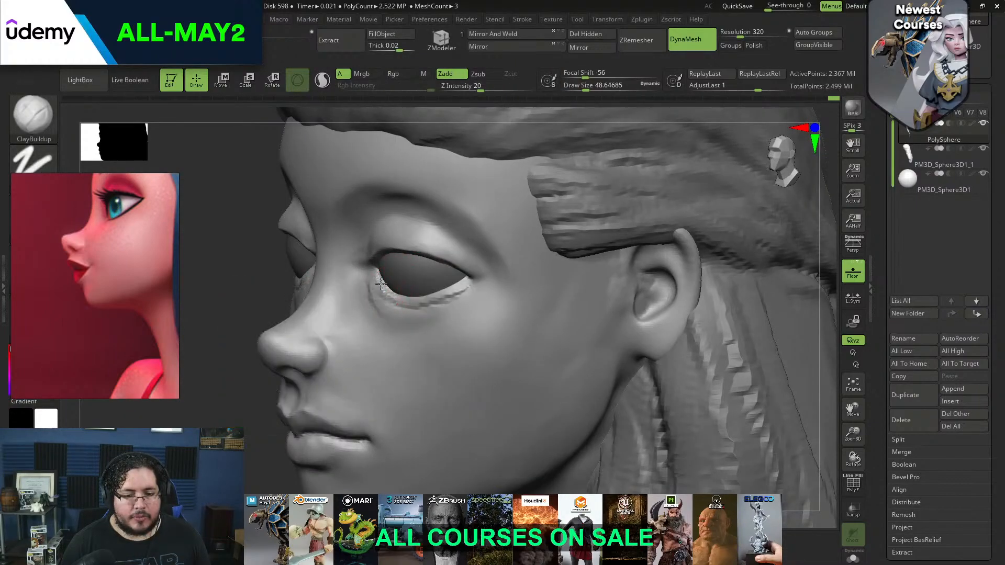
pyautogui.moveTo(387, 294)
pyautogui.mouseDown()
pyautogui.moveTo(411, 315)
pyautogui.moveTo(427, 307)
pyautogui.moveTo(410, 322)
pyautogui.moveTo(368, 303)
pyautogui.mouseUp()
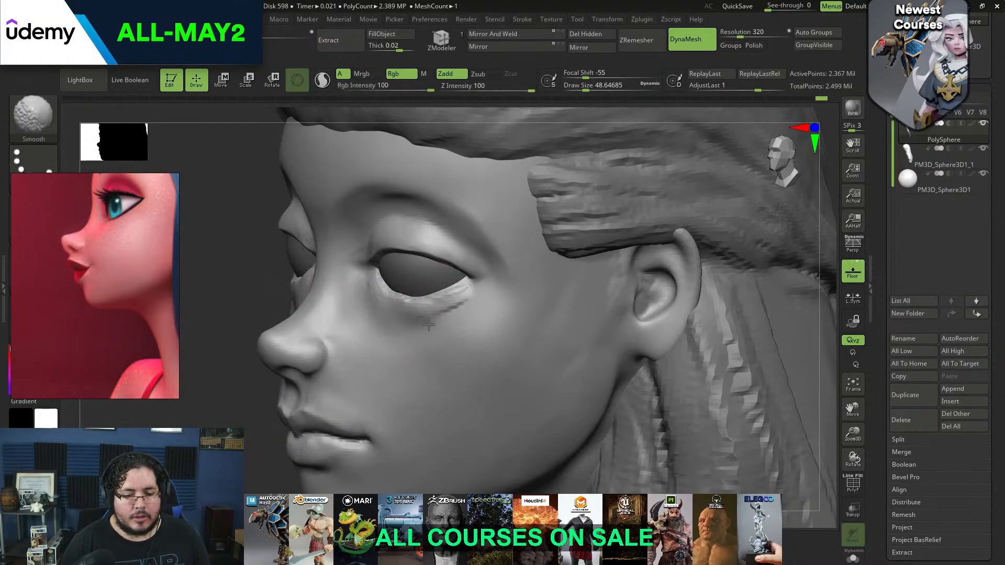
# Flatten the lower eyelid's rim into a clean edge with the TrimDynamic brush
pyautogui.press('b')
pyautogui.press('t')
pyautogui.press('d')
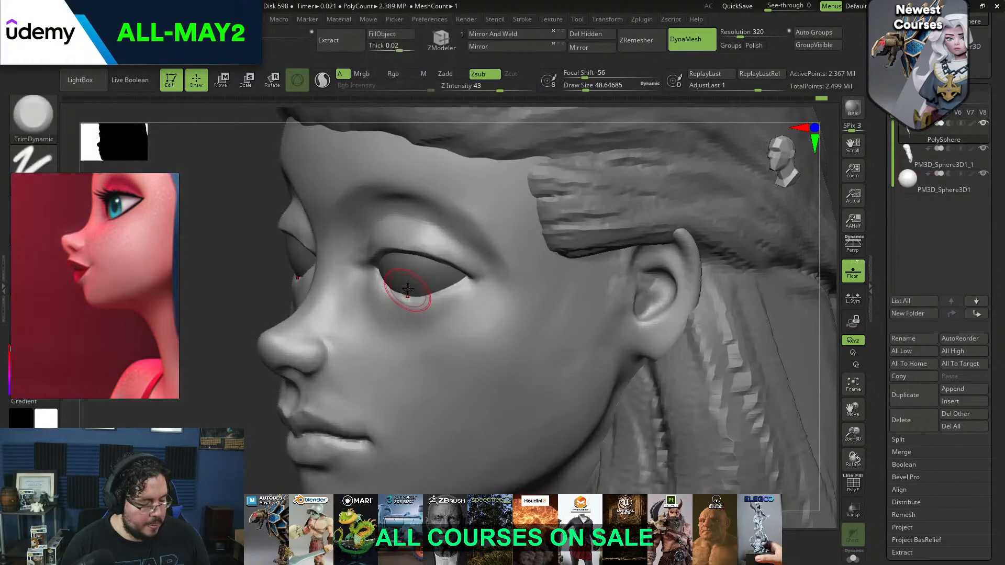
pyautogui.moveTo(381, 279); pyautogui.dragTo(407, 297)
pyautogui.press('ctrl')
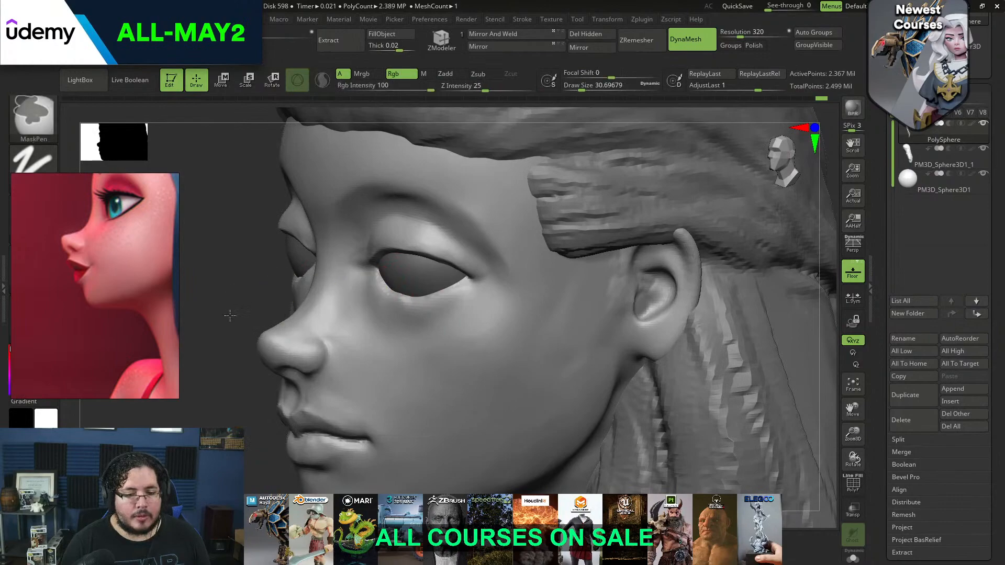
pyautogui.moveTo(262, 294); pyautogui.dragTo(267, 235)
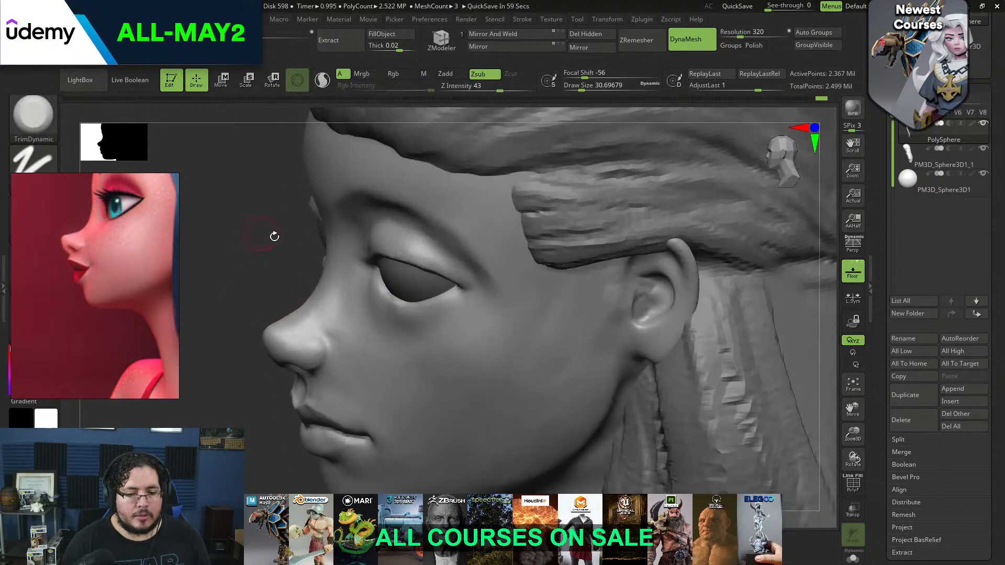
pyautogui.moveTo(380, 285); pyautogui.dragTo(407, 302)
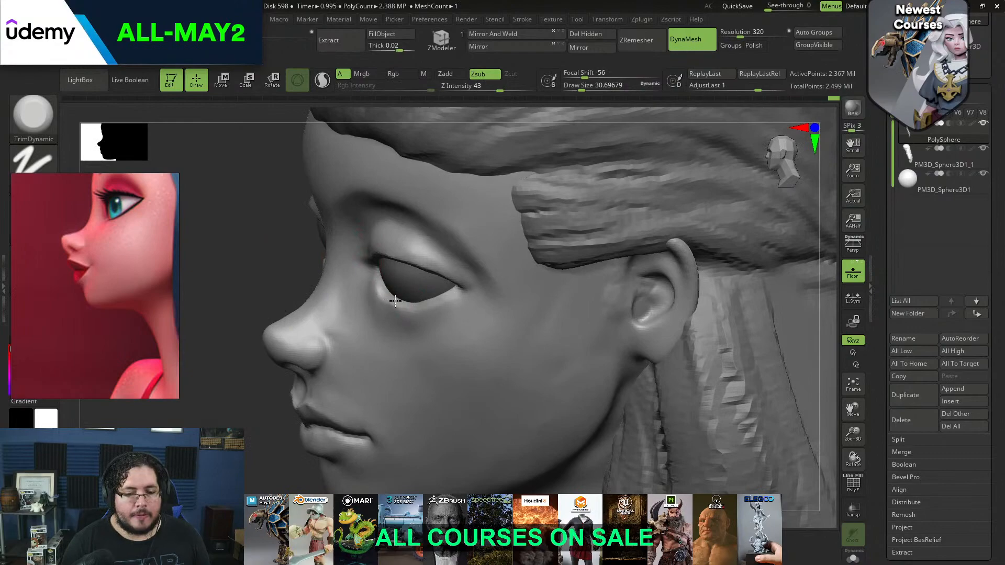
pyautogui.press('space')
pyautogui.click(368, 293)
pyautogui.keyDown('shift'); pyautogui.moveTo(278, 268); pyautogui.dragTo(335, 246); pyautogui.keyUp('shift')
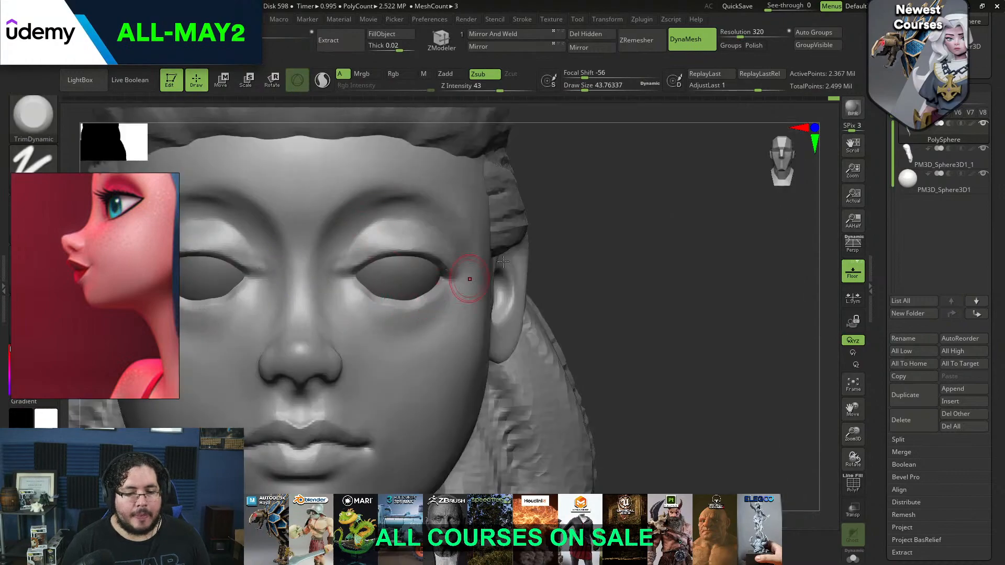
pyautogui.moveTo(557, 287); pyautogui.dragTo(384, 297)
# Bring the purple-haired character's face reference into close view and examine the shape of her eye
pyautogui.moveTo(772, 214)
pyautogui.keyDown('shift'); pyautogui.mouseDown()
pyautogui.moveTo(730, 229)
pyautogui.moveTo(705, 107)
pyautogui.mouseUp(); pyautogui.keyUp('shift')
pyautogui.scroll(-5, 61, 239)
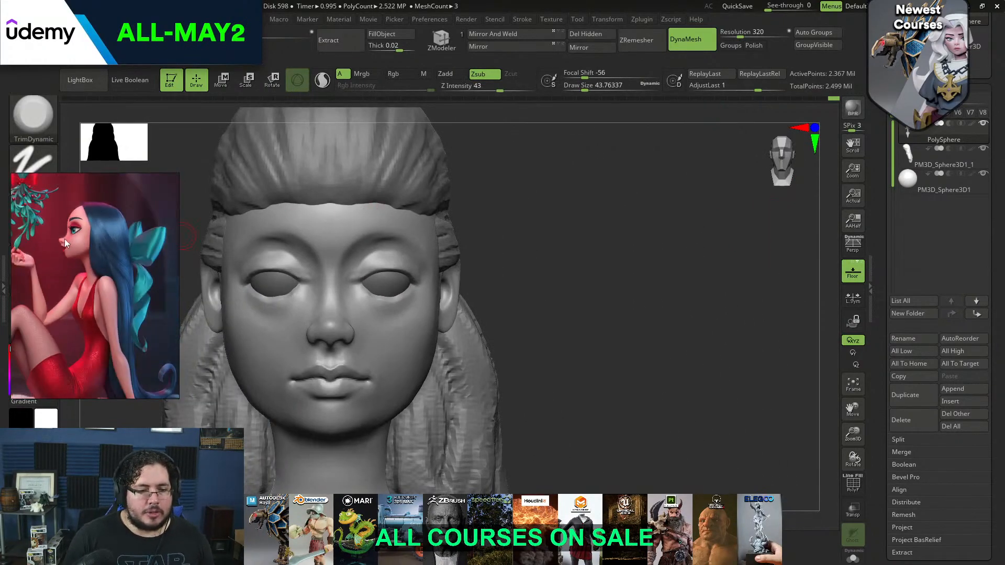
pyautogui.scroll(5, 118, 282)
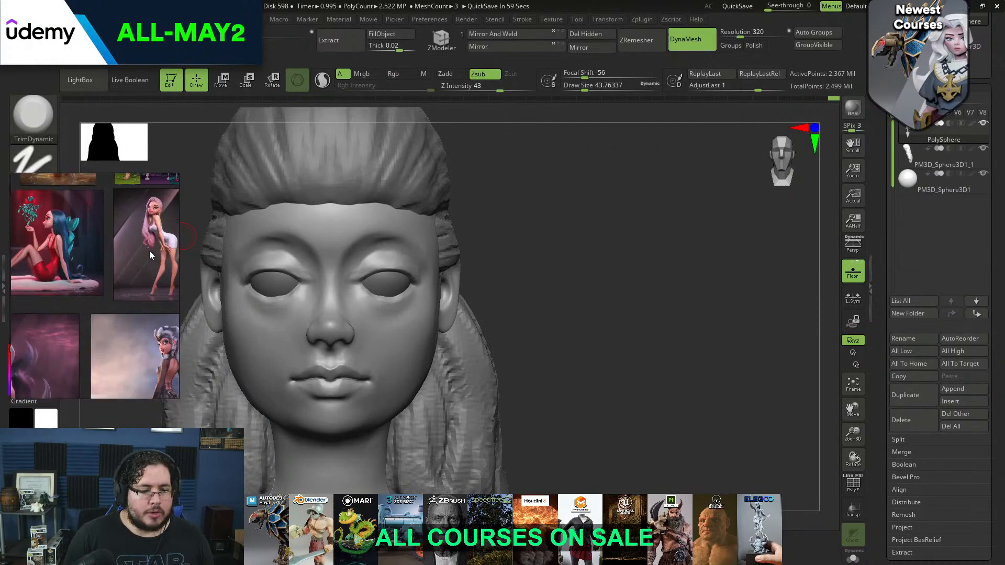
pyautogui.moveTo(94, 245); pyautogui.dragTo(76, 361, button='middle')
pyautogui.moveTo(138, 254); pyautogui.dragTo(131, 293, button='middle')
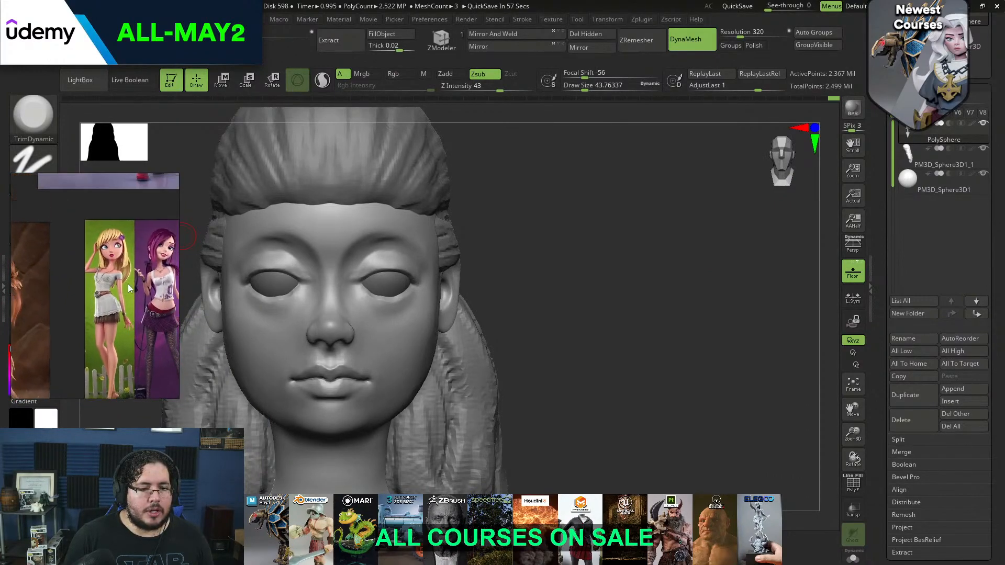
pyautogui.scroll(-2, 134, 231)
pyautogui.scroll(8, 123, 269)
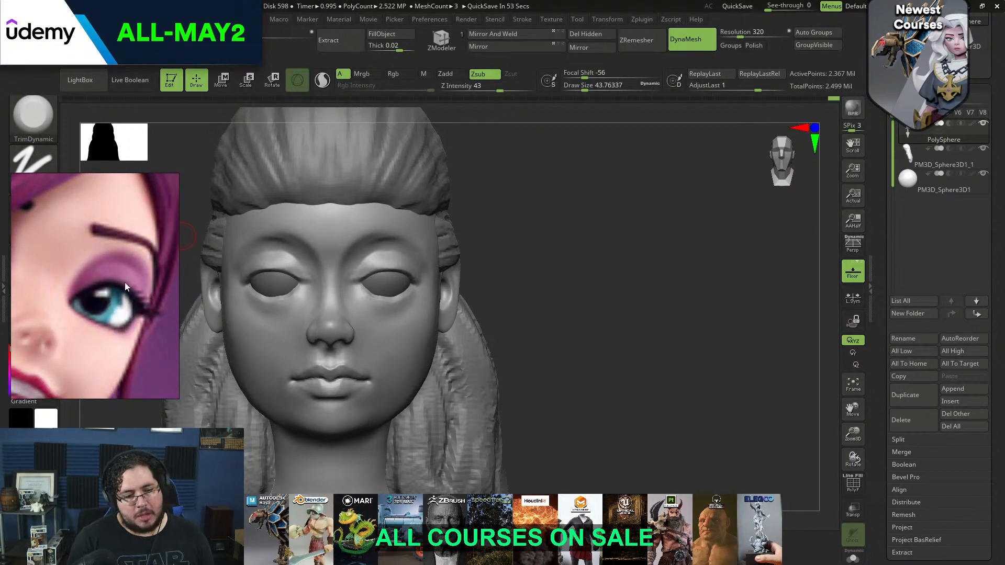
# Reshape the upper and lower eyelid curves from the front with small Move brush strokes to follow the reference
pyautogui.keyDown('alt'); pyautogui.moveTo(618, 246); pyautogui.dragTo(693, 248); pyautogui.keyUp('alt')
pyautogui.press('b')
pyautogui.press('m')
pyautogui.press('v')
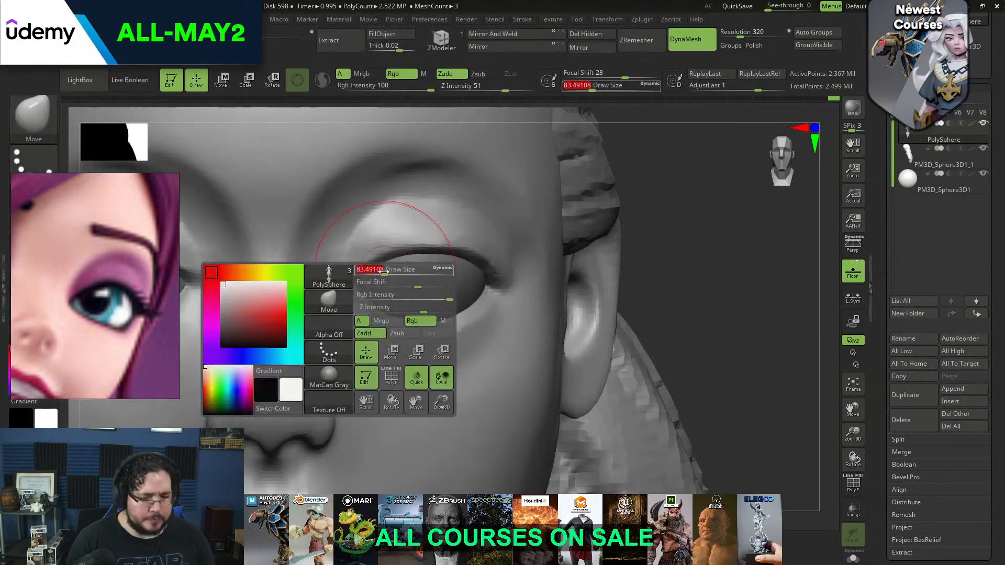
pyautogui.press('space')
pyautogui.click(352, 285)
pyautogui.moveTo(350, 285)
pyautogui.mouseDown()
pyautogui.moveTo(352, 314)
pyautogui.moveTo(401, 320)
pyautogui.mouseUp()
pyautogui.press('space')
pyautogui.click(389, 311)
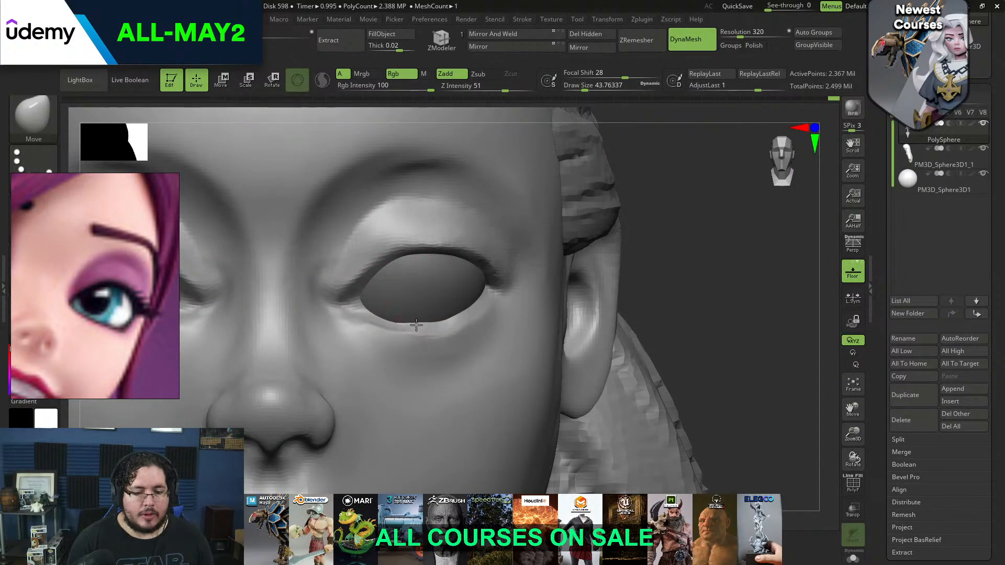
pyautogui.moveTo(445, 256); pyautogui.dragTo(446, 251)
pyautogui.moveTo(422, 252); pyautogui.dragTo(437, 233)
# Adjust the upper eyelid and surrounding socket with a larger Move brush from several angles
pyautogui.press(']')
pyautogui.press(']')
pyautogui.press(']')
pyautogui.moveTo(431, 229); pyautogui.dragTo(273, 287, button='right')
pyautogui.keyDown('ctrl'); pyautogui.moveTo(579, 231); pyautogui.dragTo(696, 283, button='right'); pyautogui.keyUp('ctrl')
pyautogui.moveTo(696, 283); pyautogui.dragTo(602, 225, button='right')
pyautogui.keyDown('alt'); pyautogui.moveTo(340, 286); pyautogui.dragTo(317, 298, button='right'); pyautogui.keyUp('alt')
# Select the eyeballs and nudge them within the sockets using the move gizmo
pyautogui.press('w')
pyautogui.keyDown('alt'); pyautogui.click(448, 289); pyautogui.keyUp('alt')
pyautogui.moveTo(431, 278); pyautogui.dragTo(423, 278)
pyautogui.press('q')
pyautogui.moveTo(338, 282); pyautogui.dragTo(456, 293, button='right')
pyautogui.keyDown('ctrl'); pyautogui.moveTo(456, 293); pyautogui.dragTo(448, 285, button='right'); pyautogui.keyUp('ctrl')
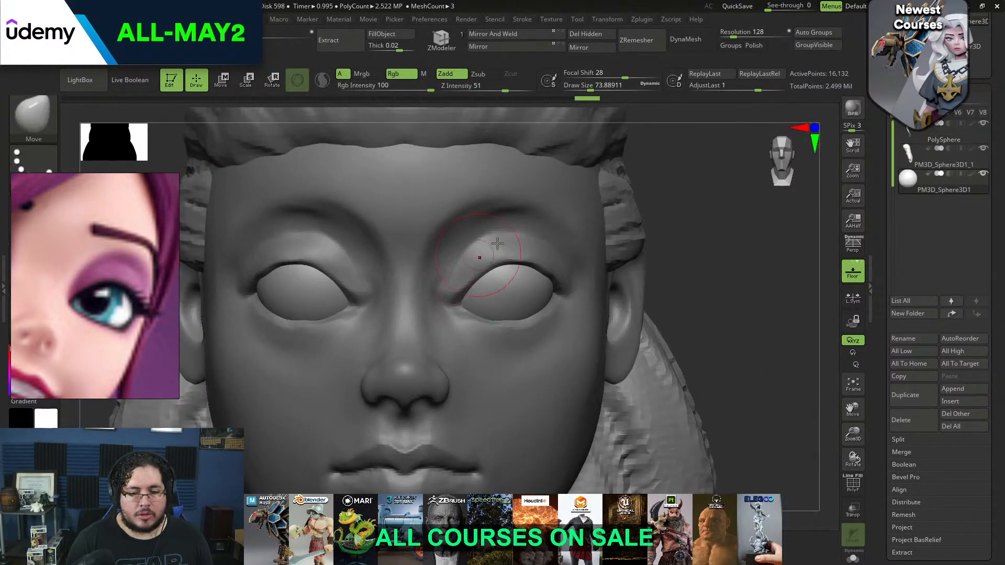
# Reselect the head and refine the eyelids' inner corners with a small Move brush
pyautogui.keyDown('ctrl'); pyautogui.moveTo(681, 225); pyautogui.dragTo(699, 249, button='right'); pyautogui.keyUp('ctrl')
pyautogui.keyDown('alt'); pyautogui.click(517, 218); pyautogui.keyUp('alt')
pyautogui.press('space')
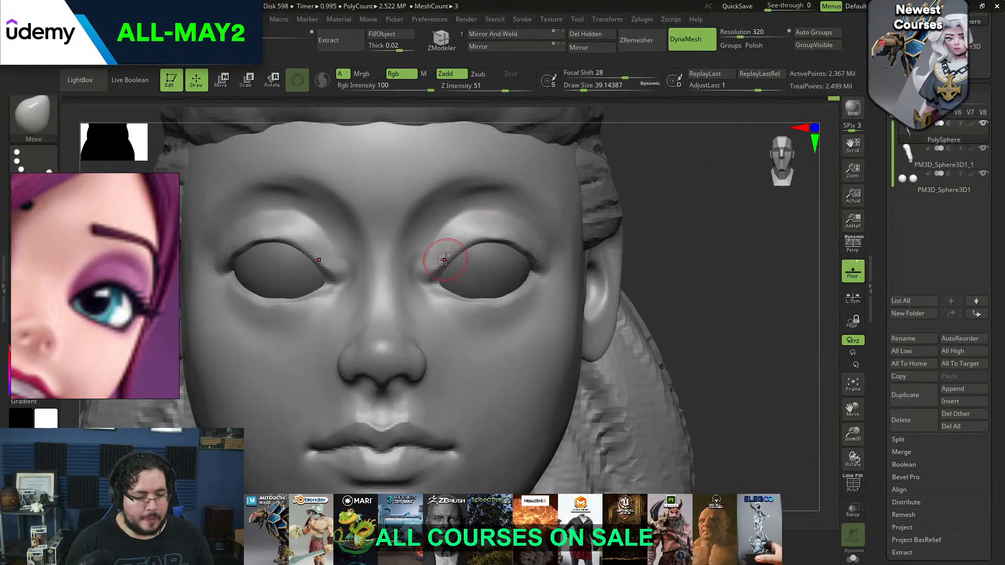
# Sharpen the upper eyelid's line along the eyeball with the DamStandard brush
pyautogui.press('b')
pyautogui.press('d')
pyautogui.press('s')
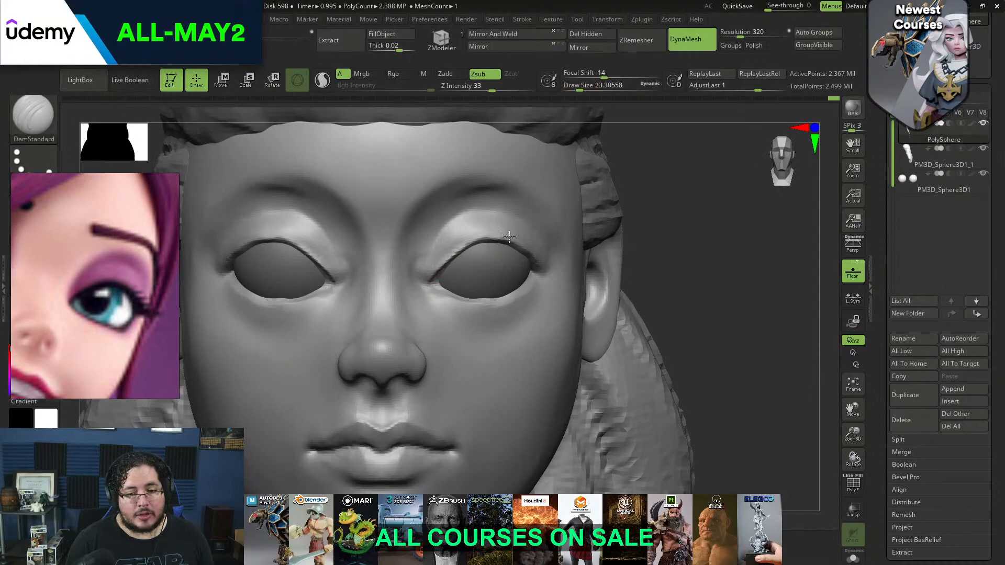
pyautogui.moveTo(562, 230); pyautogui.dragTo(576, 205, button='right')
pyautogui.moveTo(521, 230)
pyautogui.mouseDown(button='right')
pyautogui.moveTo(413, 265)
pyautogui.moveTo(466, 254)
pyautogui.mouseUp(button='right')
pyautogui.moveTo(513, 245)
pyautogui.keyDown('shift'); pyautogui.mouseDown()
pyautogui.moveTo(479, 231)
pyautogui.moveTo(509, 248)
pyautogui.moveTo(496, 241)
pyautogui.mouseUp(); pyautogui.keyUp('shift')
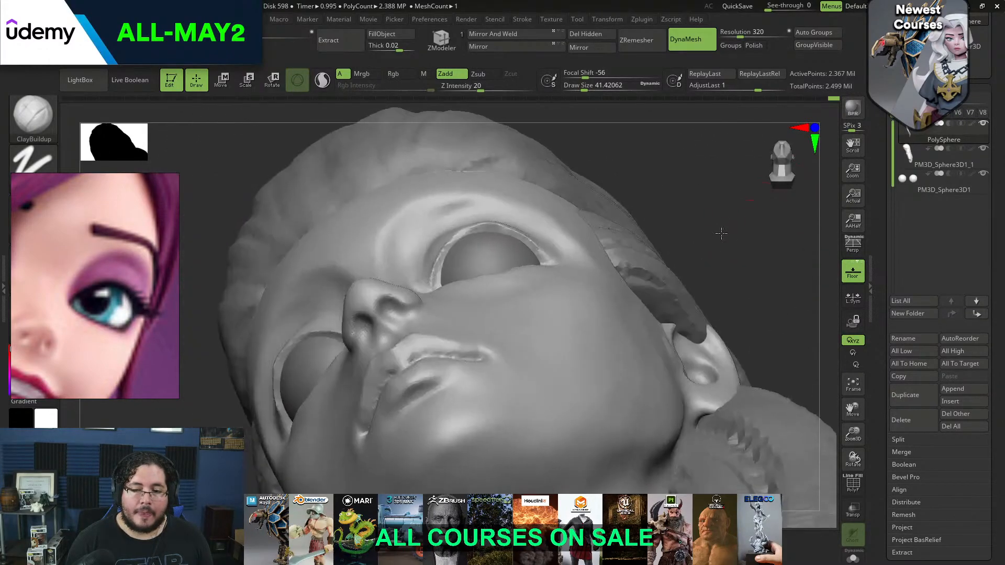
# Smooth the underside of the upper eyelid's rim from below and reduce the ClayBuildup brush size
pyautogui.press('shift')
pyautogui.moveTo(500, 225)
pyautogui.keyDown('shift'); pyautogui.mouseDown()
pyautogui.moveTo(488, 224)
pyautogui.moveTo(519, 232)
pyautogui.mouseUp(); pyautogui.keyUp('shift')
pyautogui.press('space')
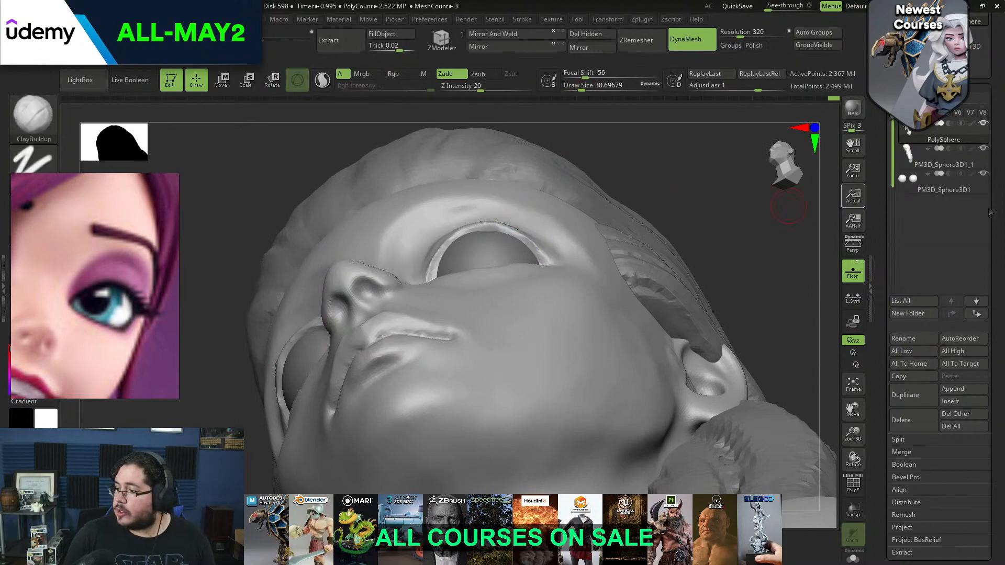
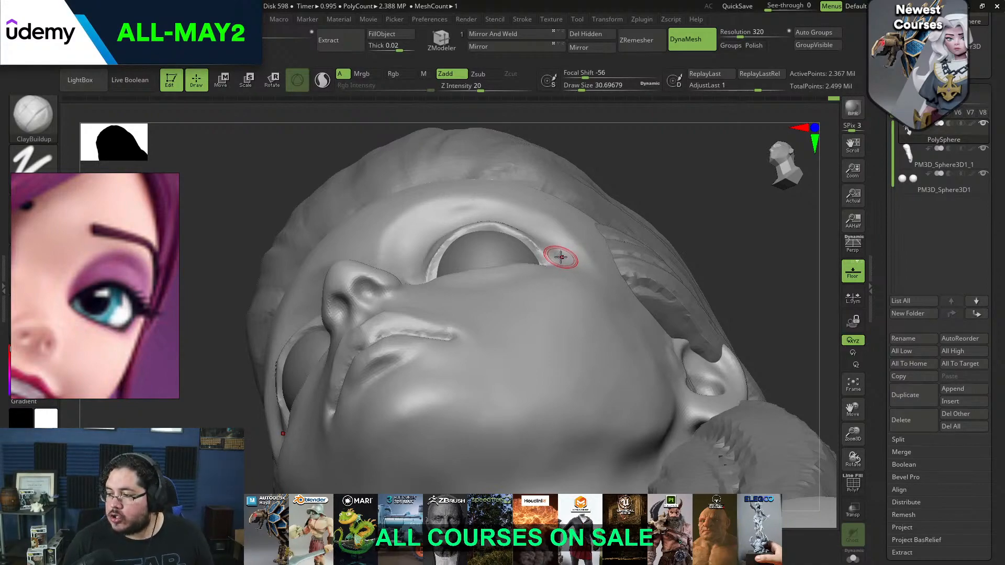
# Flatten and clean the underside rim of the upper eyelid with the TrimDynamic brush
pyautogui.keyDown('shift'); pyautogui.moveTo(673, 191); pyautogui.dragTo(674, 200); pyautogui.keyUp('shift')
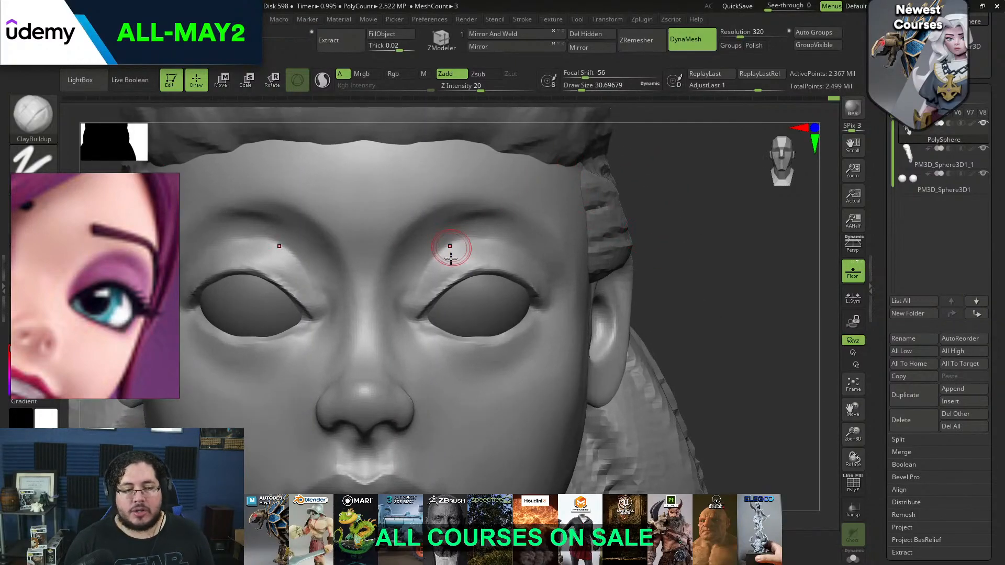
pyautogui.press('shift')
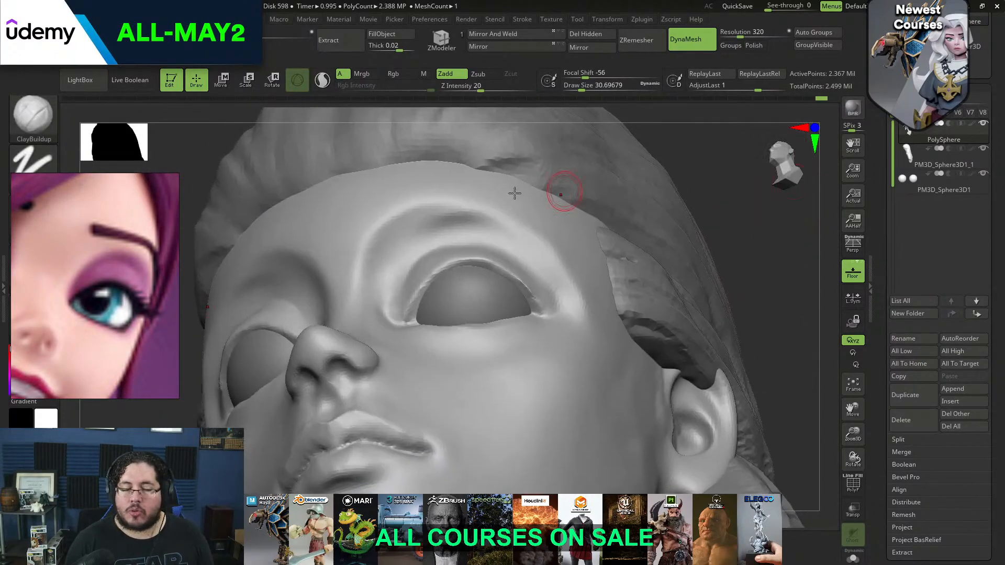
pyautogui.press('b')
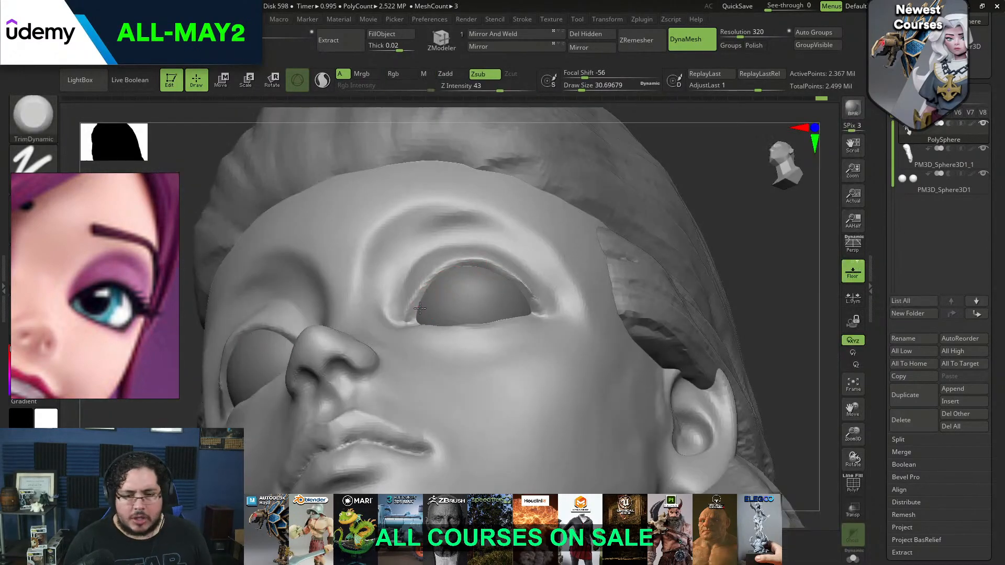
pyautogui.moveTo(466, 270); pyautogui.dragTo(447, 270)
pyautogui.moveTo(758, 211); pyautogui.dragTo(699, 185)
pyautogui.moveTo(498, 272); pyautogui.dragTo(533, 305)
pyautogui.moveTo(746, 174); pyautogui.dragTo(702, 237)
pyautogui.moveTo(474, 245); pyautogui.dragTo(519, 284)
# Adjust the upper eyelid's curve and outer corner around the eyeball with the Move brush at about size 50 to 70
pyautogui.press('b')
pyautogui.press('m')
pyautogui.press('v')
pyautogui.press('space')
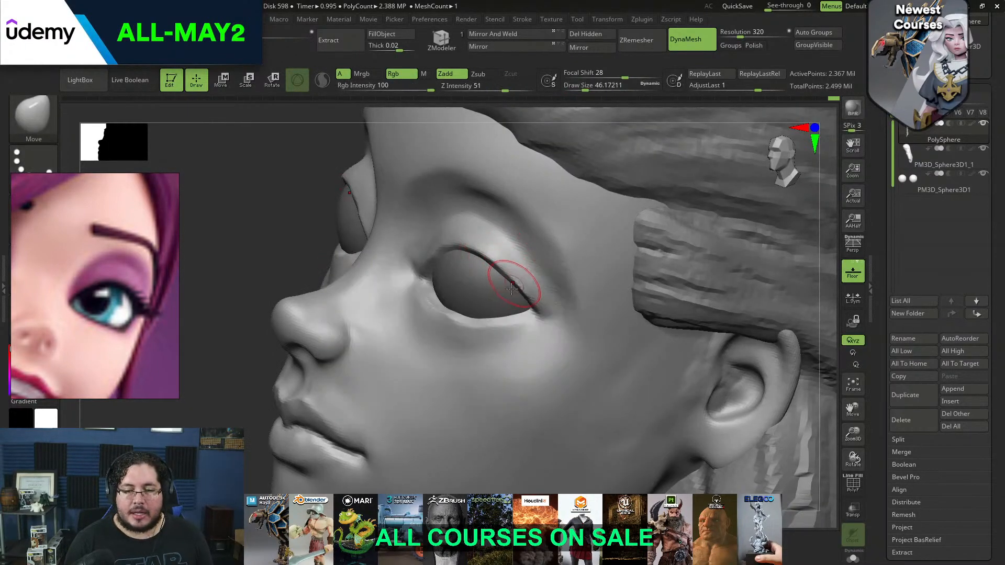
pyautogui.moveTo(825, 247)
pyautogui.mouseDown()
pyautogui.moveTo(832, 191)
pyautogui.moveTo(760, 240)
pyautogui.moveTo(754, 272)
pyautogui.mouseUp()
pyautogui.press('space')
pyautogui.moveTo(478, 262); pyautogui.dragTo(482, 261)
pyautogui.press('space')
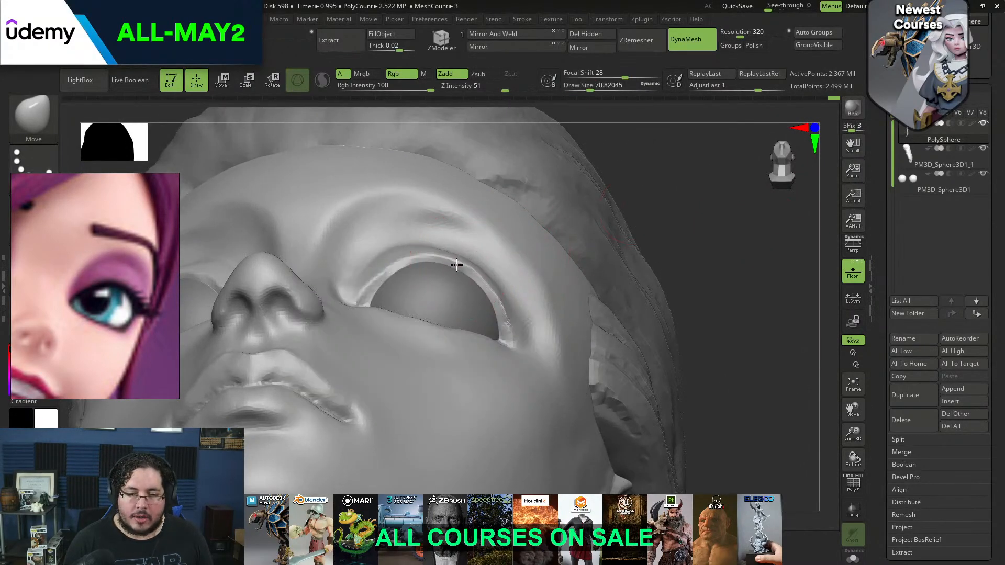
pyautogui.press('space')
pyautogui.moveTo(497, 299); pyautogui.dragTo(495, 286)
pyautogui.moveTo(804, 191); pyautogui.dragTo(804, 257)
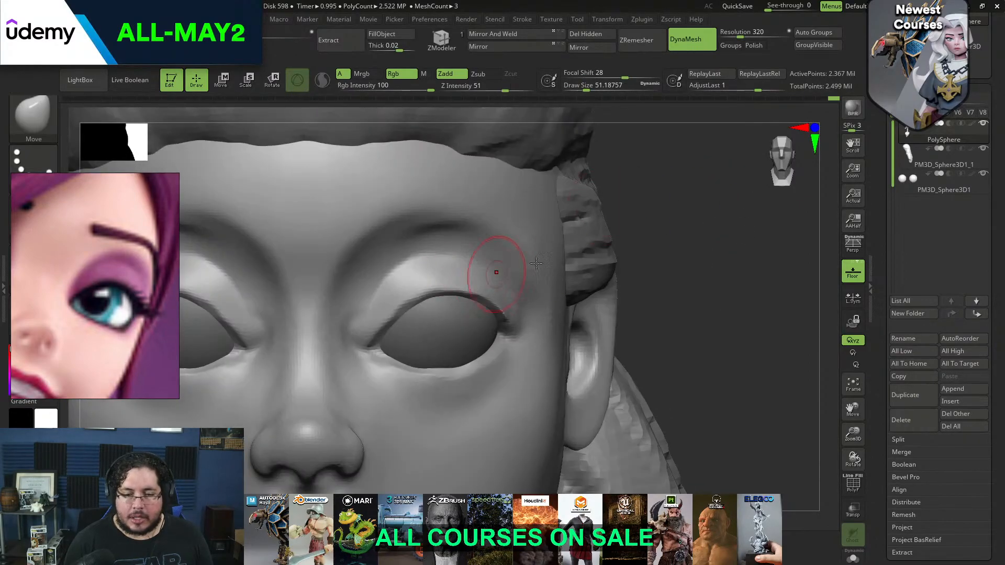
# Flatten the upper eyelid's inner side and front surface with the TrimDynamic brush at about size 35
pyautogui.moveTo(707, 209); pyautogui.dragTo(688, 208)
pyautogui.press('b')
pyautogui.press('t')
pyautogui.press('d')
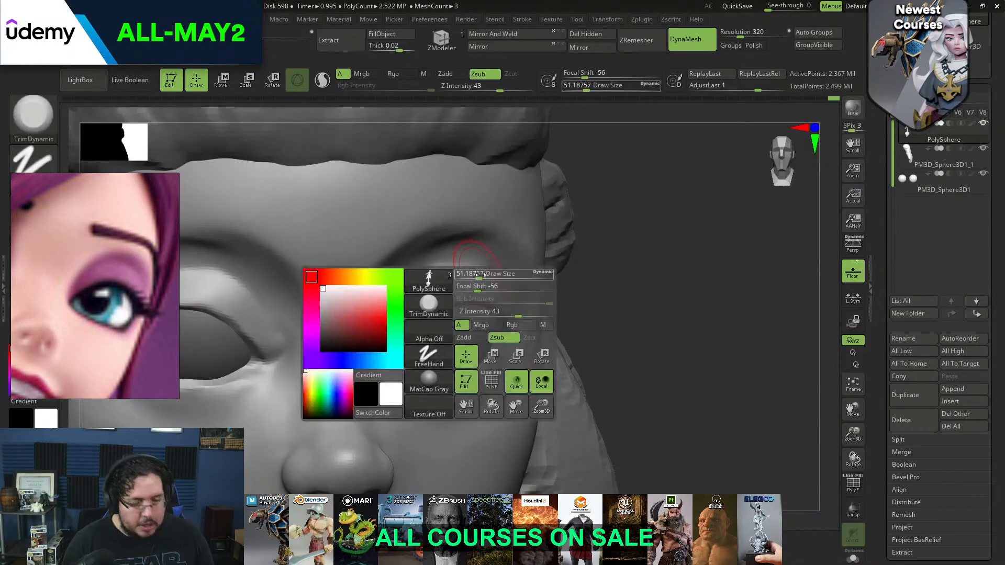
pyautogui.moveTo(675, 230); pyautogui.dragTo(615, 152)
pyautogui.press('space')
pyautogui.moveTo(411, 316); pyautogui.dragTo(394, 320)
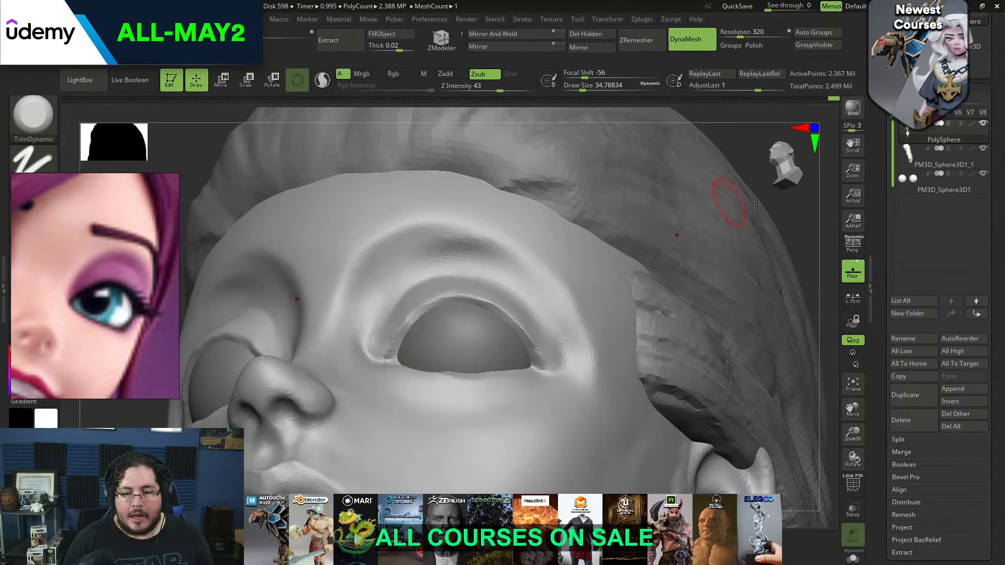
pyautogui.moveTo(749, 151); pyautogui.dragTo(505, 209)
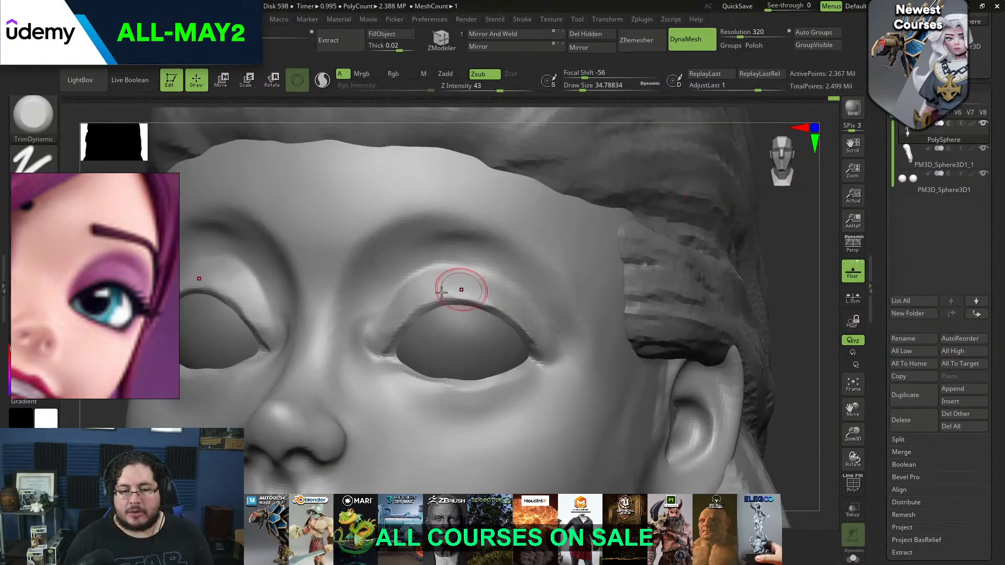
pyautogui.keyDown('alt'); pyautogui.moveTo(801, 255); pyautogui.dragTo(702, 230); pyautogui.keyUp('alt')
pyautogui.moveTo(701, 230)
pyautogui.mouseDown()
pyautogui.moveTo(366, 309)
pyautogui.moveTo(332, 347)
pyautogui.moveTo(346, 287)
pyautogui.moveTo(460, 292)
pyautogui.mouseUp()
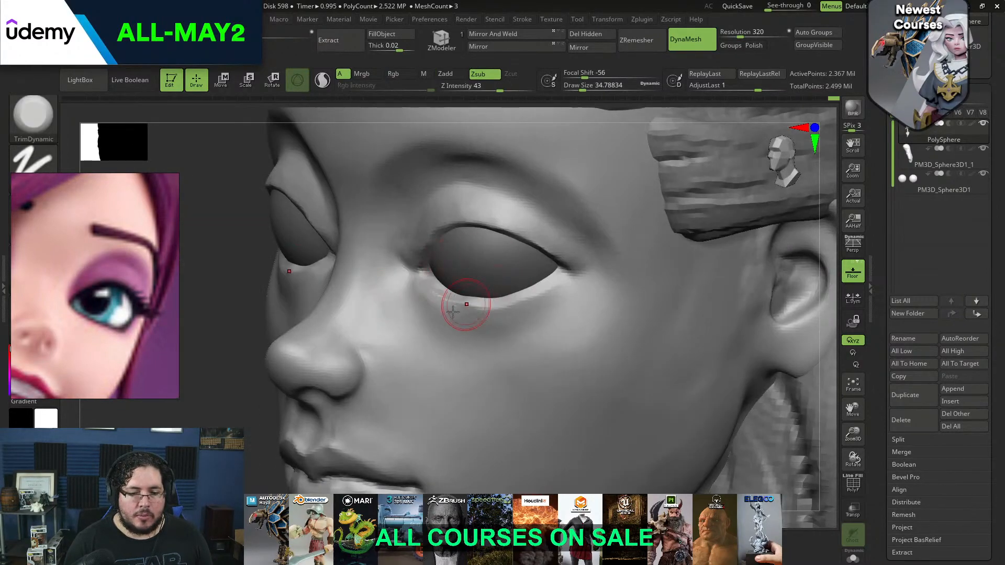
# Flatten the lower eyelid below the eyeball with TrimDynamic at about size 41 to 44
pyautogui.press('space')
pyautogui.click(471, 326)
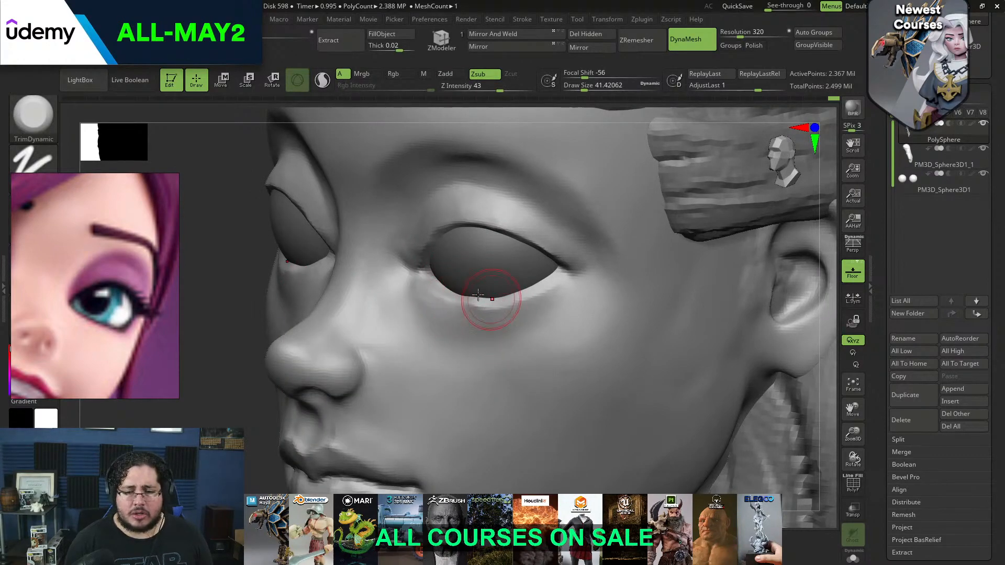
pyautogui.press('space')
pyautogui.click(443, 309)
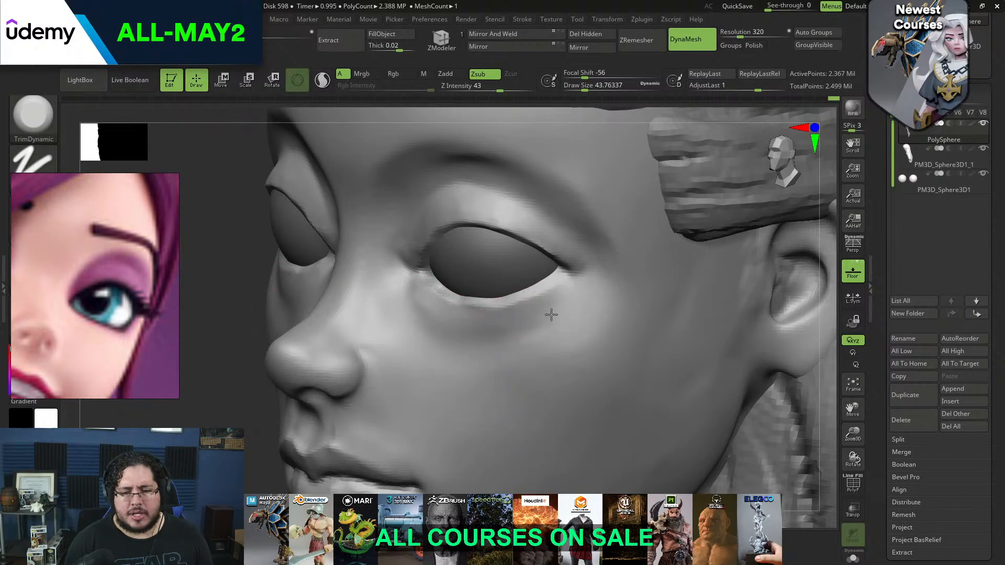
pyautogui.moveTo(237, 340); pyautogui.dragTo(426, 291)
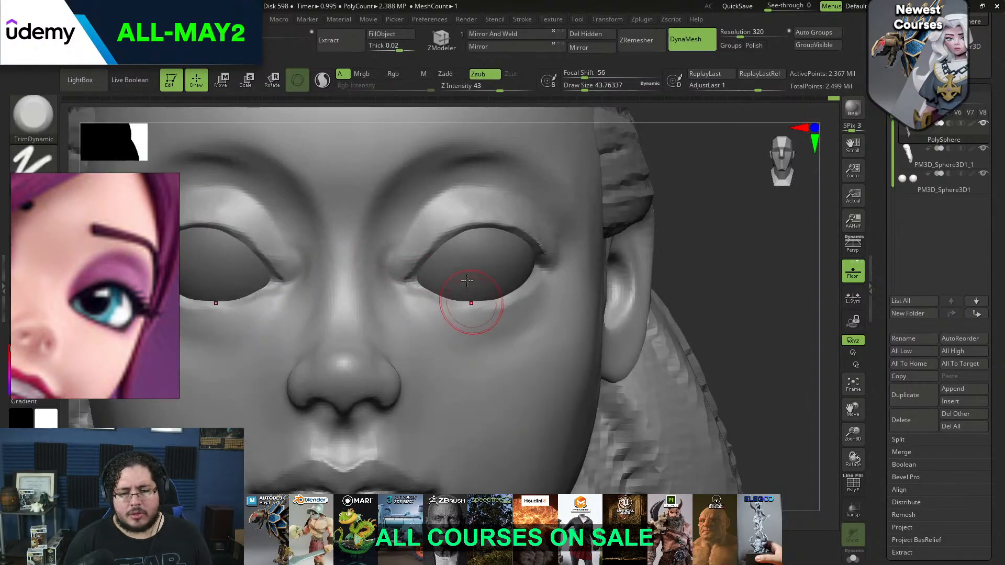
# Trim the lower eyelid's rim along the eyeball with a smaller TrimDynamic brush of about size 27
pyautogui.press('b')
pyautogui.press('t')
pyautogui.press('d')
pyautogui.press('space')
pyautogui.click(461, 309)
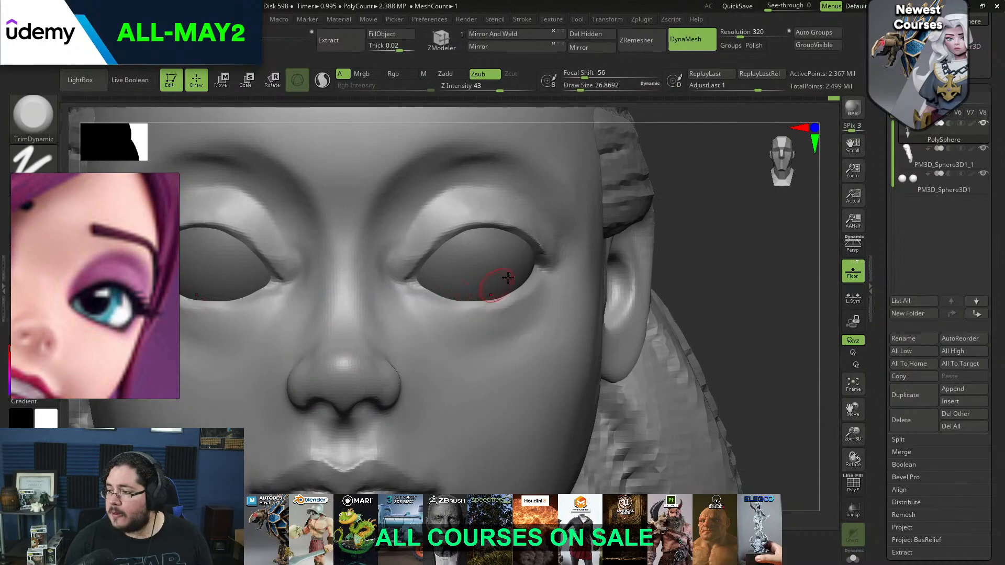
pyautogui.moveTo(676, 259); pyautogui.dragTo(573, 301)
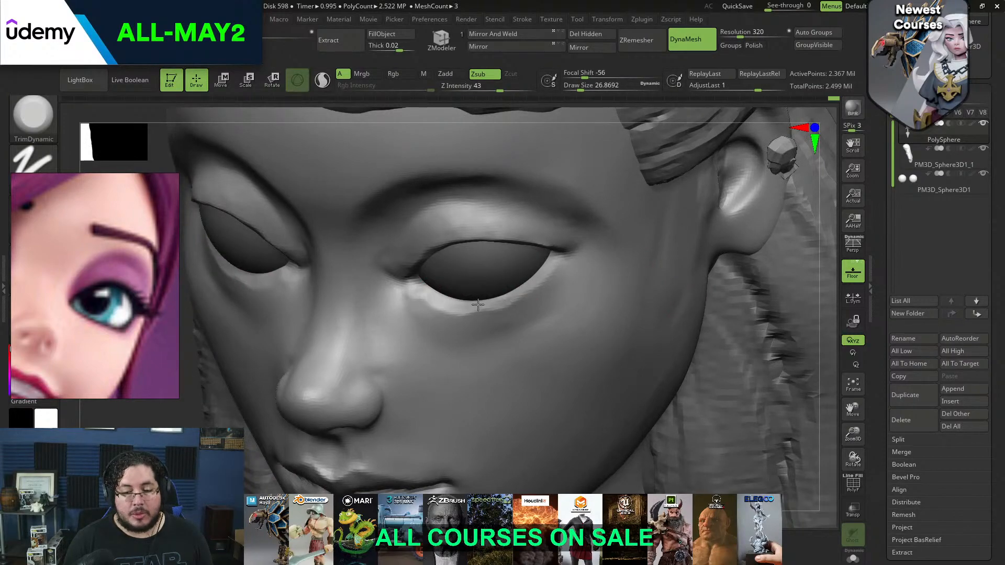
pyautogui.moveTo(509, 300); pyautogui.dragTo(509, 300)
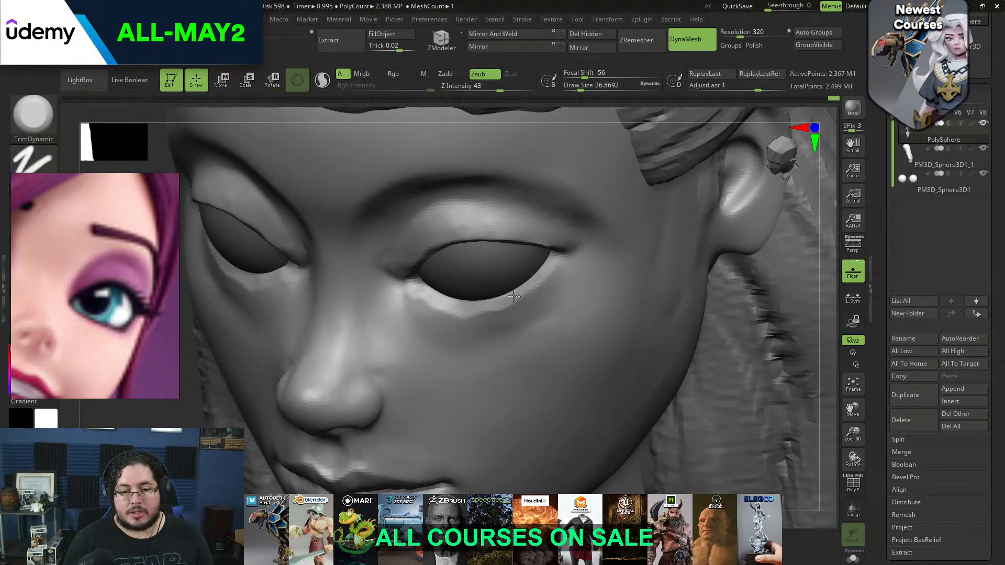
# Flatten the area beneath the lower eyelid near its inner corner with TrimDynamic at about size 35
pyautogui.press('space')
pyautogui.click(451, 320)
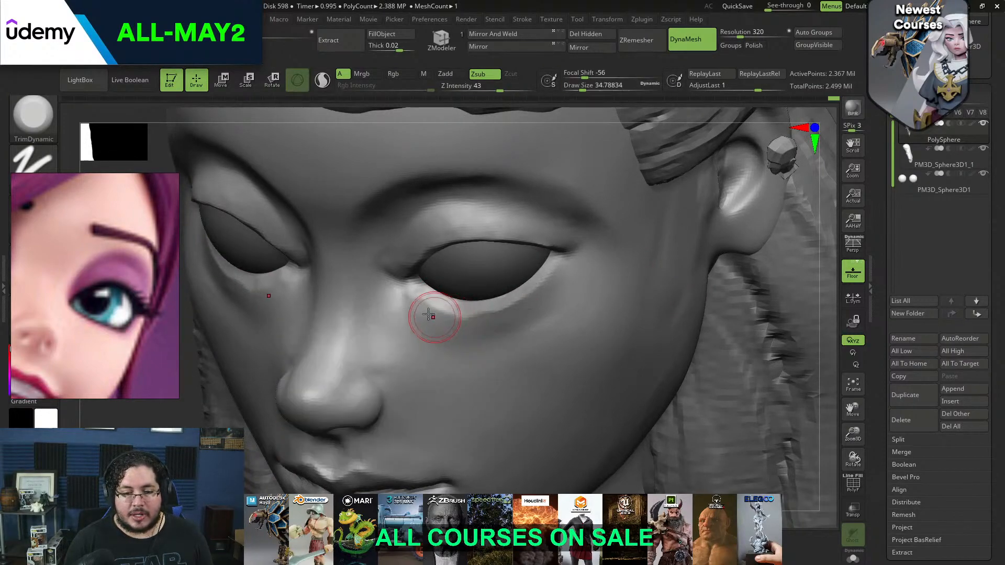
pyautogui.moveTo(419, 309); pyautogui.dragTo(485, 329)
pyautogui.moveTo(817, 231); pyautogui.dragTo(675, 191)
pyautogui.moveTo(675, 248)
pyautogui.mouseDown()
pyautogui.moveTo(720, 240)
pyautogui.moveTo(675, 236)
pyautogui.mouseUp()
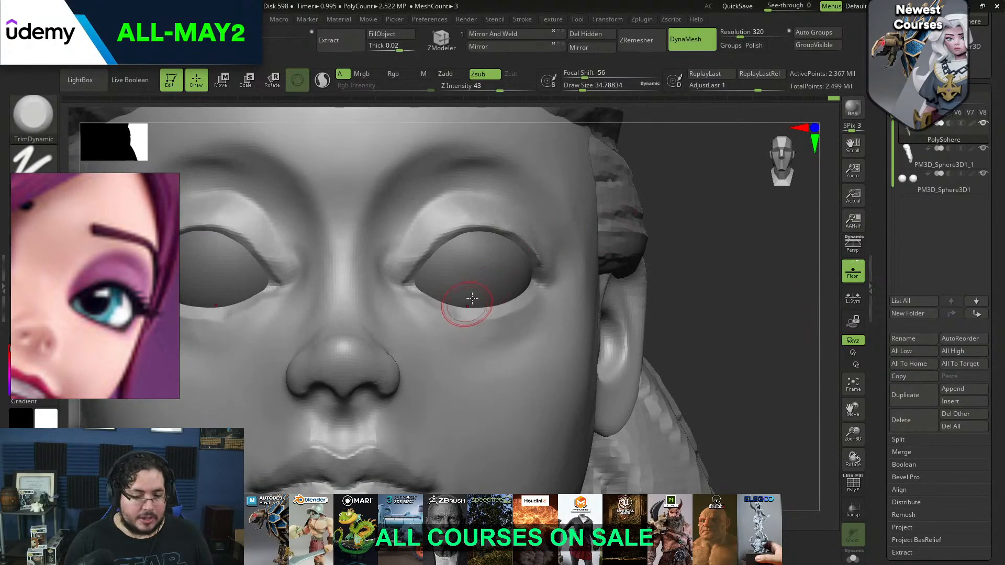
# Define the fold under the lower eyelid with ClayBuildup at about size 35 and smooth it into the cheek
pyautogui.press('b')
pyautogui.press('c')
pyautogui.press('b')
pyautogui.press('space')
pyautogui.moveTo(733, 251); pyautogui.dragTo(633, 256)
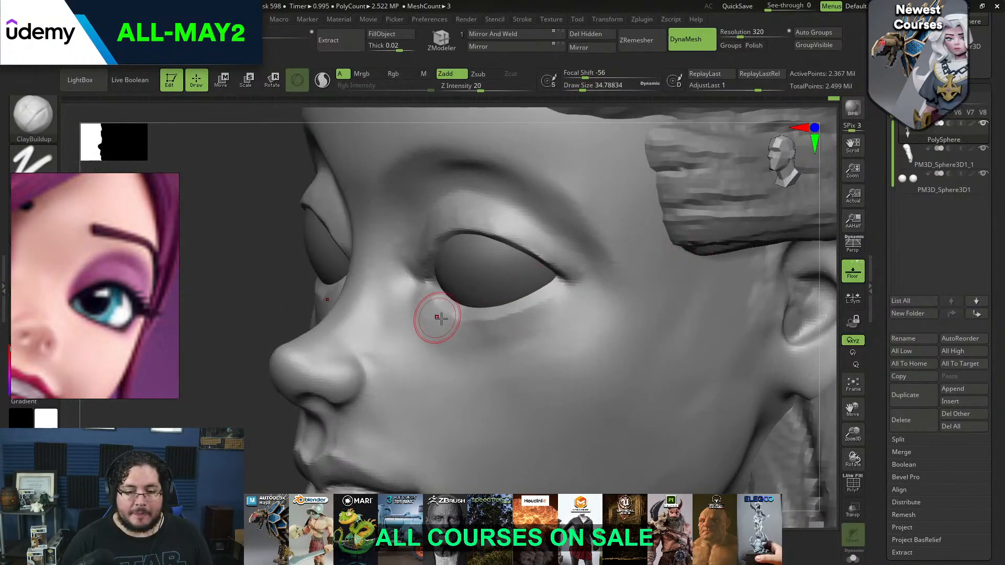
pyautogui.moveTo(465, 308)
pyautogui.mouseDown()
pyautogui.moveTo(441, 299)
pyautogui.moveTo(516, 309)
pyautogui.moveTo(539, 295)
pyautogui.moveTo(478, 313)
pyautogui.mouseUp()
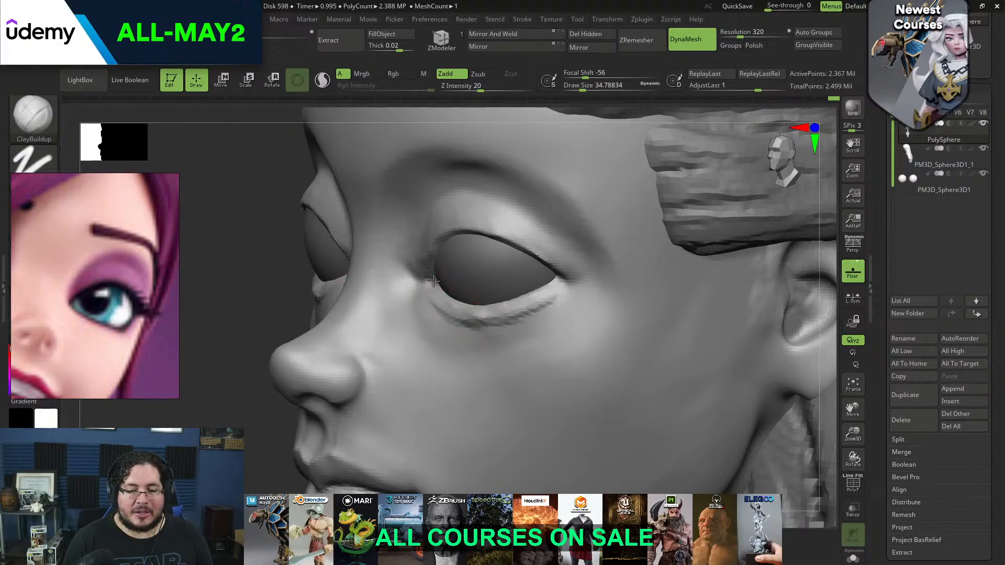
pyautogui.press('shift')
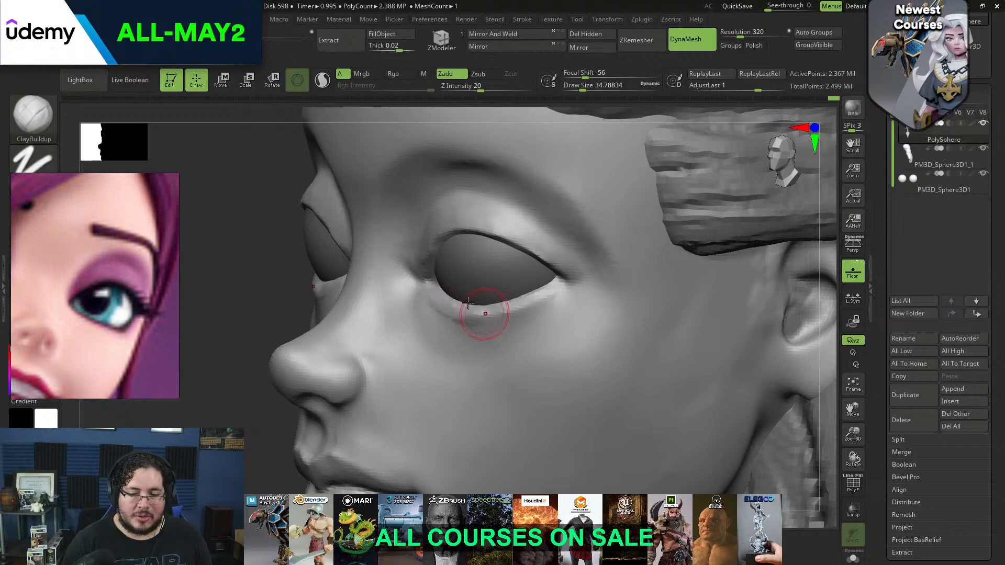
pyautogui.moveTo(466, 321)
pyautogui.keyDown('shift'); pyautogui.mouseDown()
pyautogui.moveTo(461, 327)
pyautogui.moveTo(461, 314)
pyautogui.moveTo(481, 333)
pyautogui.mouseUp(); pyautogui.keyUp('shift')
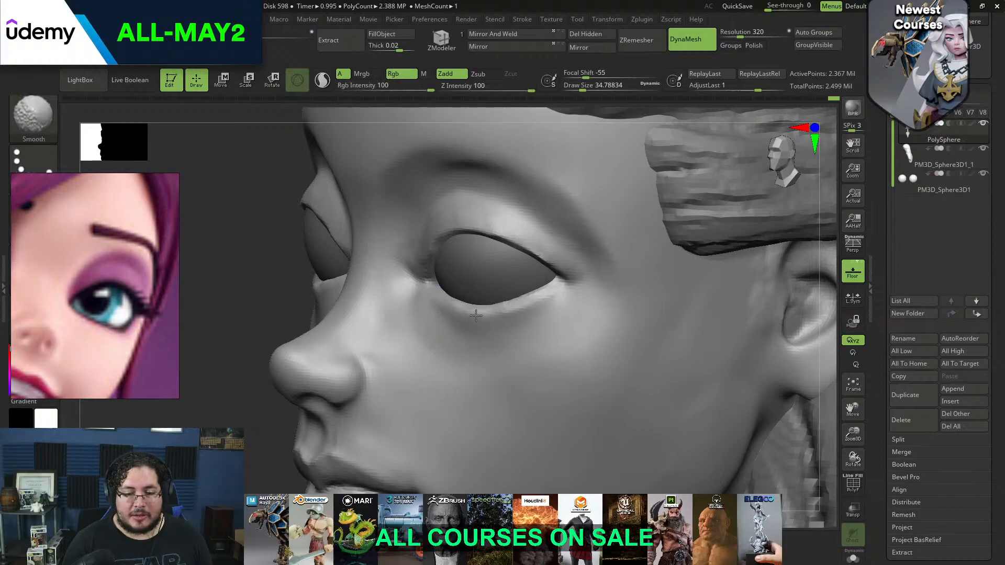
pyautogui.keyDown('alt'); pyautogui.moveTo(256, 462); pyautogui.dragTo(335, 379); pyautogui.keyUp('alt')
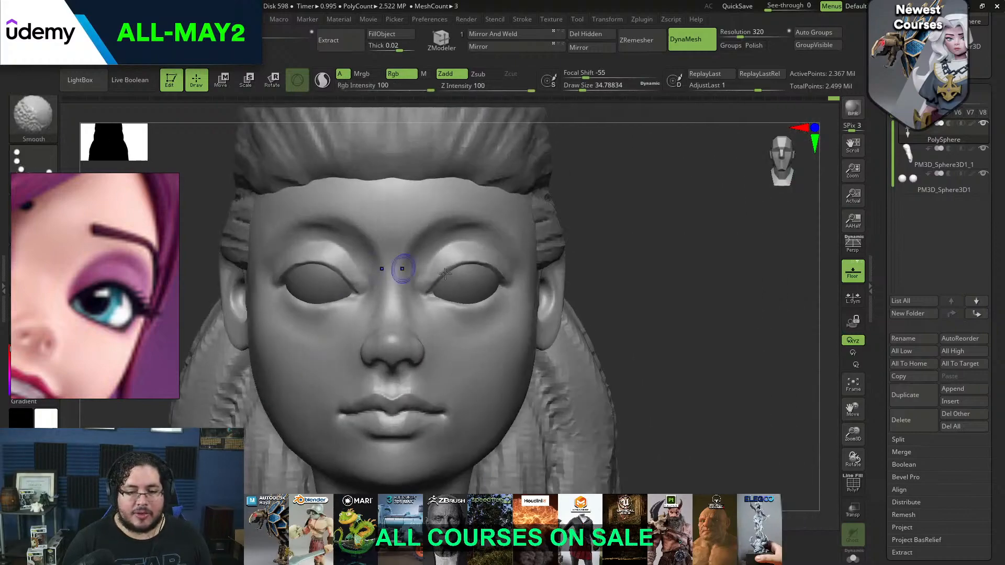
# Sharpen the eyes' inner corners and upper lid lines with DamStandard at about size 16
pyautogui.keyDown('alt'); pyautogui.moveTo(665, 231); pyautogui.dragTo(681, 294); pyautogui.keyUp('alt')
pyautogui.moveTo(471, 242); pyautogui.dragTo(439, 282)
pyautogui.press('b')
pyautogui.press('d')
pyautogui.press('s')
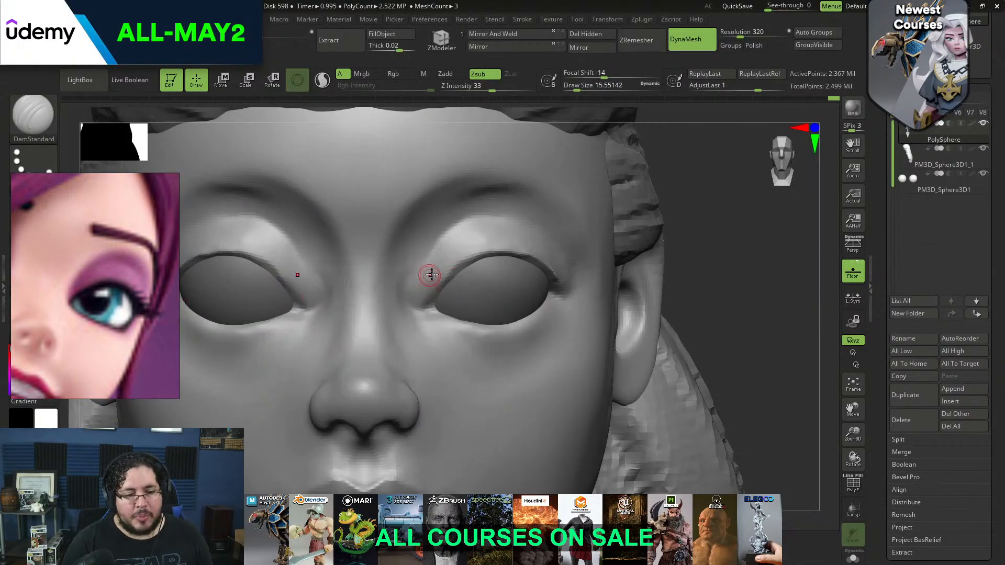
pyautogui.moveTo(422, 307); pyautogui.dragTo(422, 300)
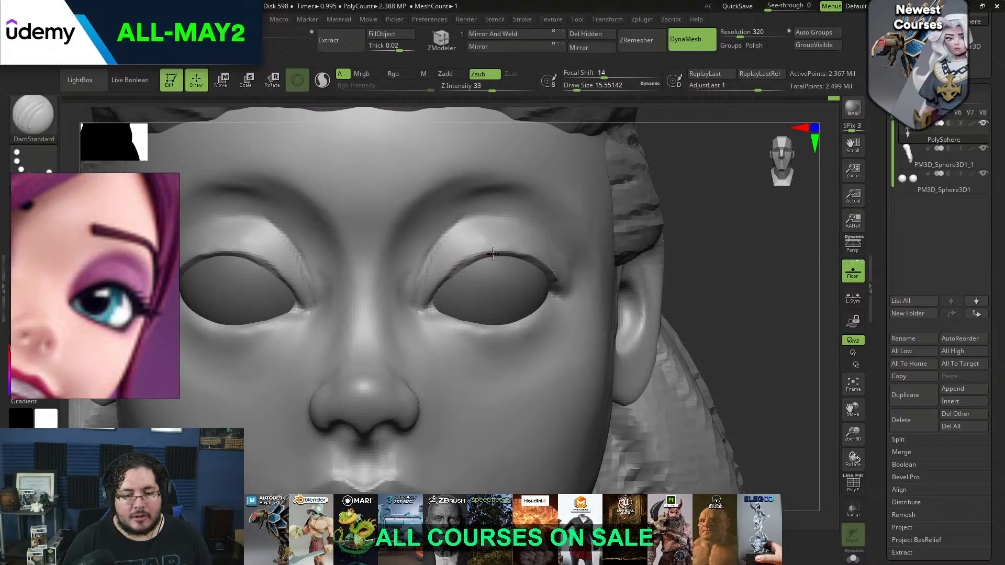
pyautogui.press('f')
pyautogui.press('shift')
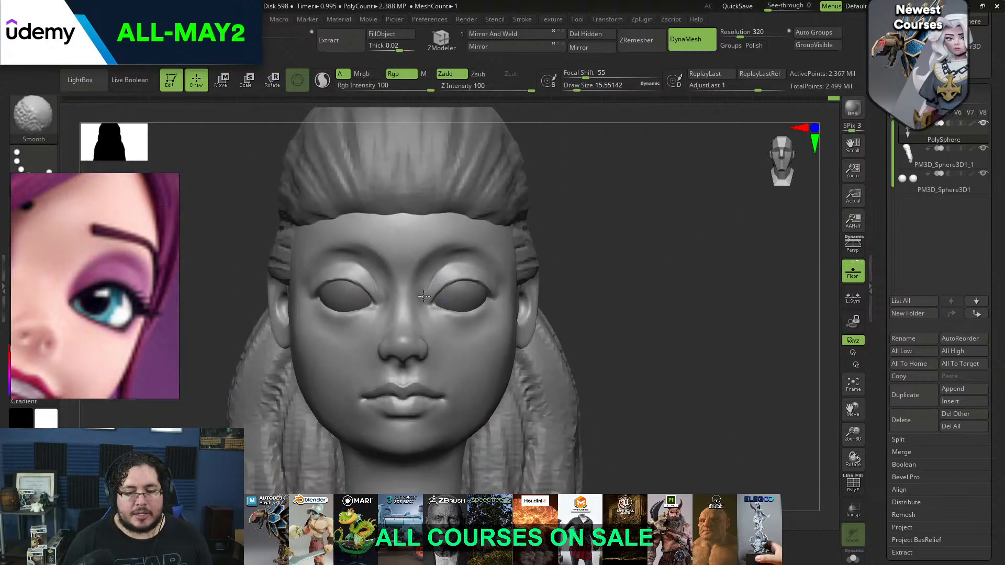
# Add volume to the upper cheek below the eye with ClayBuildup at about size 83 and smooth it
pyautogui.press('f')
pyautogui.moveTo(572, 252)
pyautogui.mouseDown(button='right')
pyautogui.moveTo(554, 235)
pyautogui.moveTo(513, 232)
pyautogui.moveTo(391, 396)
pyautogui.moveTo(459, 342)
pyautogui.moveTo(487, 339)
pyautogui.moveTo(439, 335)
pyautogui.mouseUp(button='right')
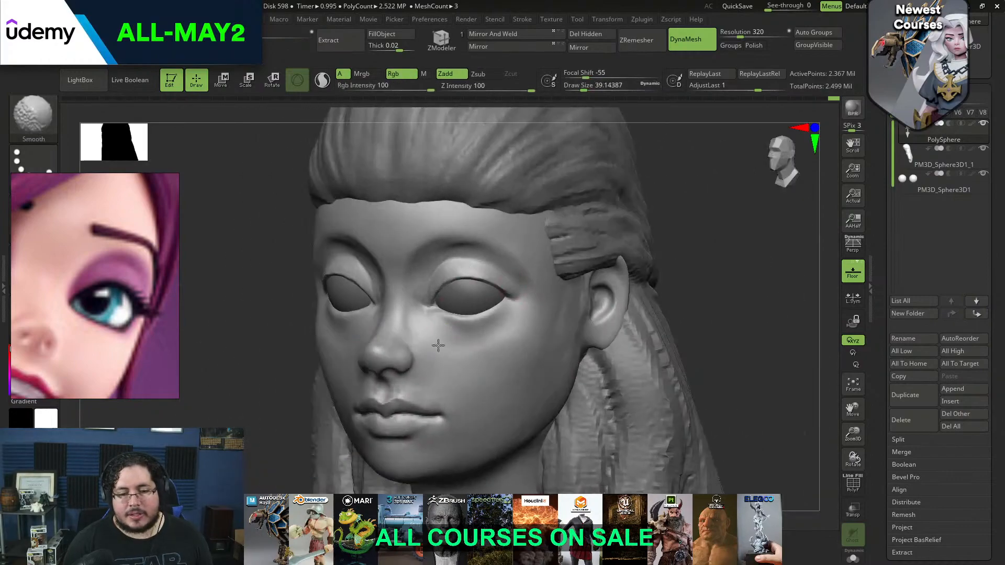
pyautogui.press('b')
pyautogui.press('c')
pyautogui.press('b')
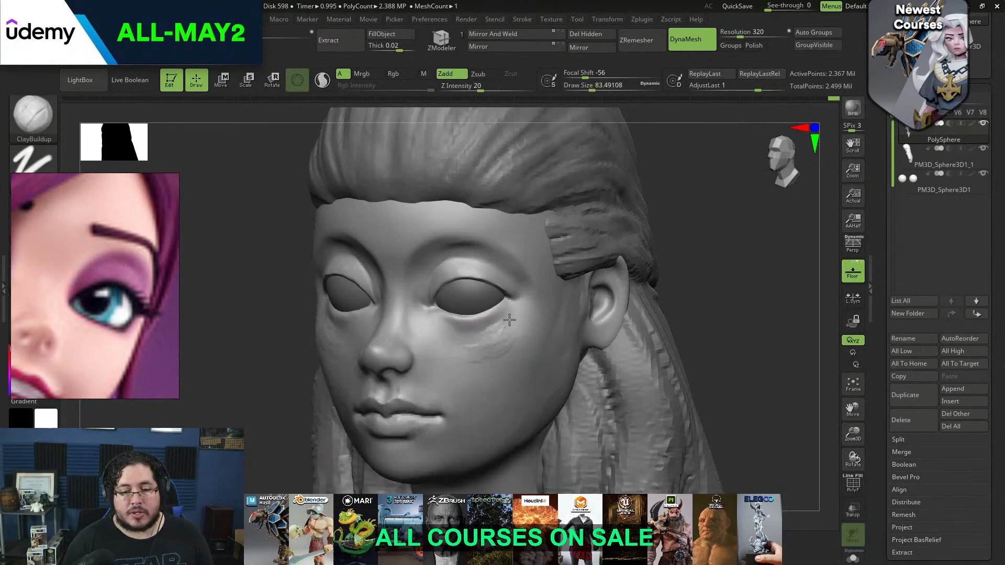
pyautogui.moveTo(524, 343)
pyautogui.mouseDown()
pyautogui.moveTo(478, 341)
pyautogui.moveTo(462, 355)
pyautogui.mouseUp()
pyautogui.rightClick(464, 360)
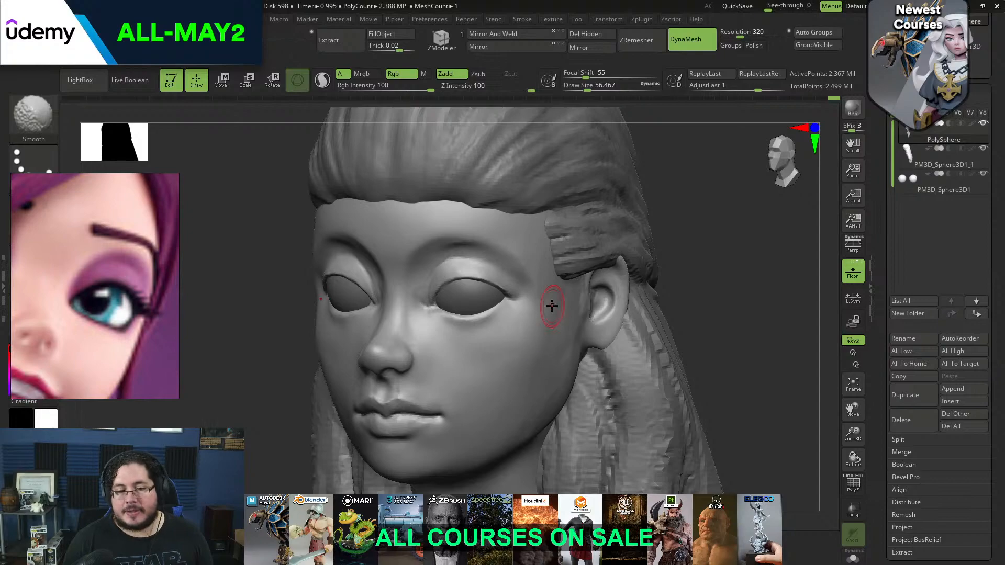
# Build up the outer brow and the area beside the eye with ClayBuildup at about size 56 and smooth it
pyautogui.moveTo(628, 209); pyautogui.dragTo(630, 168, button='right')
pyautogui.moveTo(457, 250)
pyautogui.mouseDown()
pyautogui.moveTo(486, 244)
pyautogui.moveTo(500, 257)
pyautogui.mouseUp()
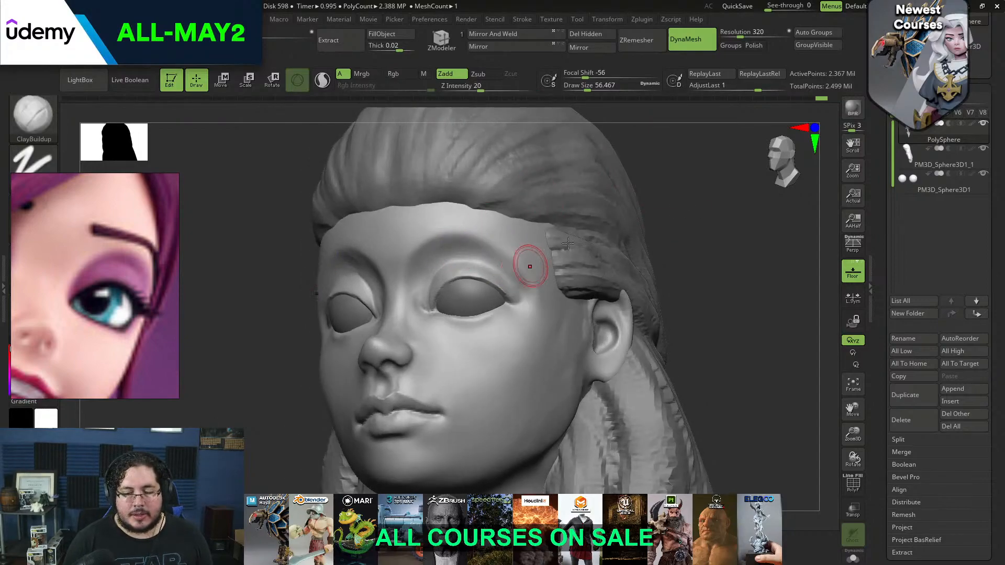
pyautogui.moveTo(554, 252); pyautogui.dragTo(513, 260, button='right')
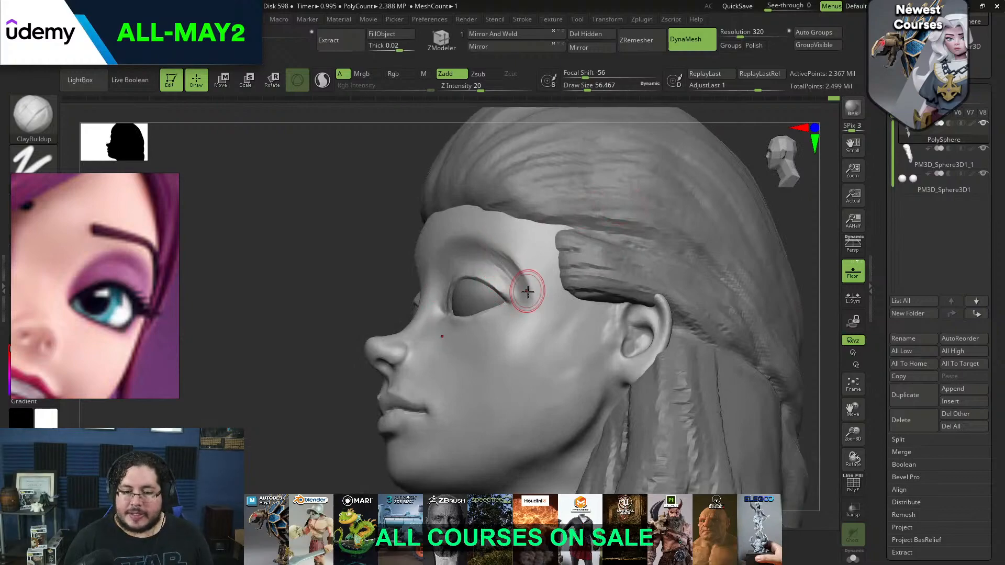
pyautogui.press('shift')
pyautogui.keyDown('shift'); pyautogui.moveTo(531, 302); pyautogui.dragTo(510, 280); pyautogui.keyUp('shift')
pyautogui.moveTo(781, 214); pyautogui.dragTo(816, 226)
pyautogui.keyDown('alt'); pyautogui.moveTo(720, 256); pyautogui.dragTo(693, 277); pyautogui.keyUp('alt')
# Carve the crease above the upper eyelid with DamStandard at about size 31 and undo the last stroke
pyautogui.press('b')
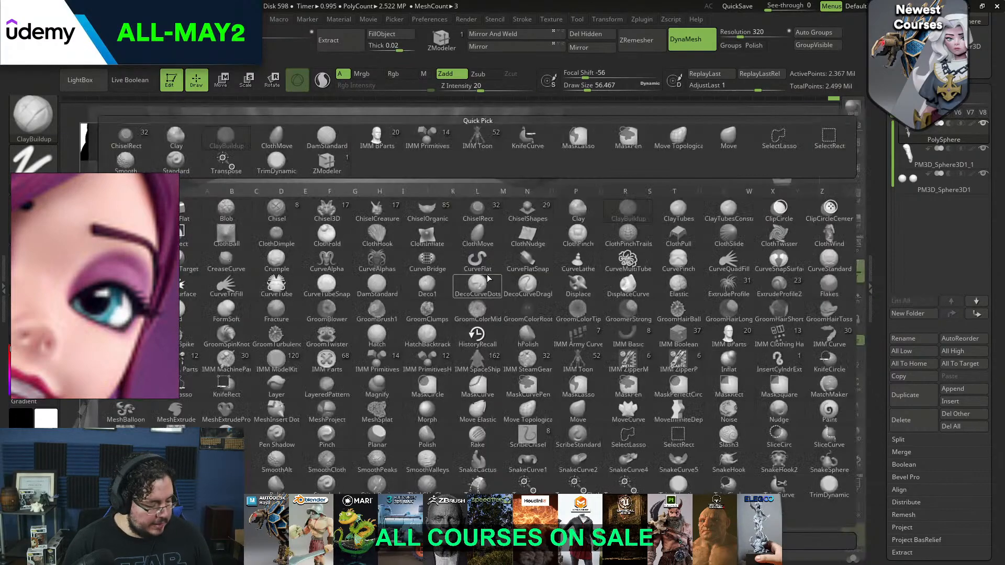
pyautogui.press('d')
pyautogui.press('s')
pyautogui.press('s')
pyautogui.press('space')
pyautogui.moveTo(471, 252); pyautogui.dragTo(457, 252)
pyautogui.moveTo(609, 196); pyautogui.dragTo(526, 213)
pyautogui.press('space')
pyautogui.moveTo(472, 251); pyautogui.dragTo(440, 251)
pyautogui.press('space')
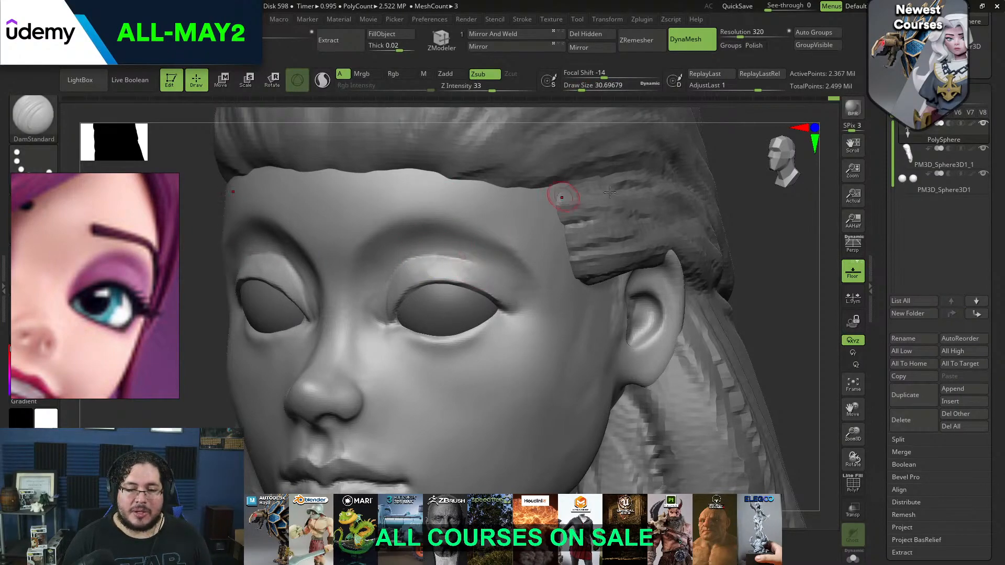
pyautogui.moveTo(760, 224)
pyautogui.mouseDown()
pyautogui.moveTo(806, 215)
pyautogui.moveTo(772, 203)
pyautogui.moveTo(727, 209)
pyautogui.mouseUp()
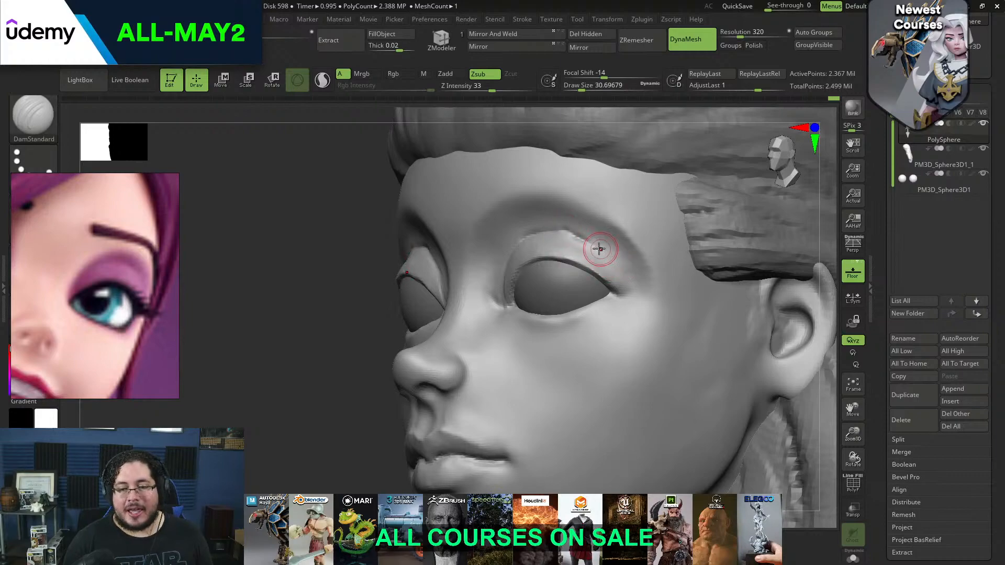
pyautogui.press('ctrl')
pyautogui.hotkey('ctrl', 'z')
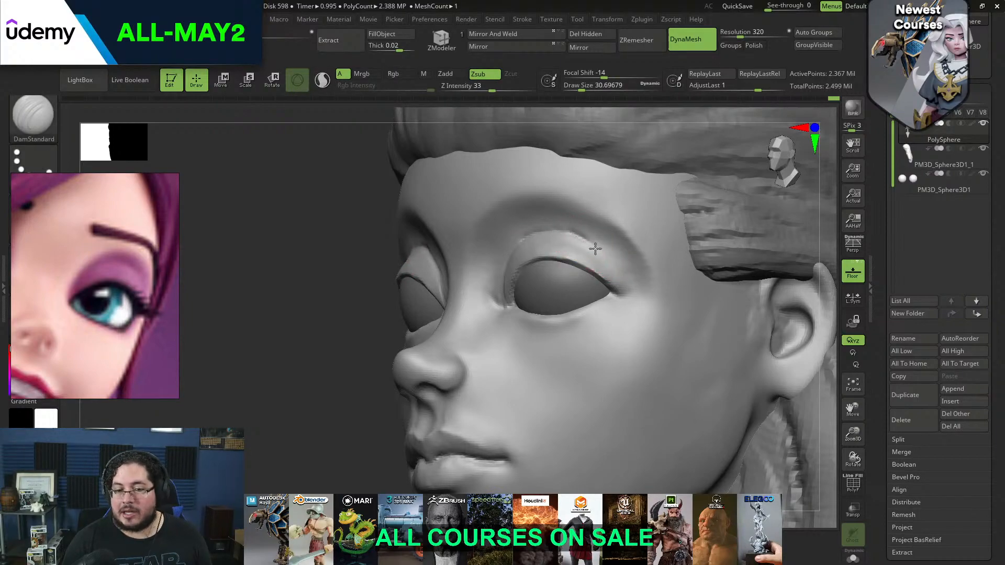
# Carve the outer part of the upper eyelid crease with DamStandard at about size 31 and smooth it
pyautogui.moveTo(597, 247); pyautogui.dragTo(621, 275)
pyautogui.moveTo(593, 244); pyautogui.dragTo(626, 283)
pyautogui.moveTo(605, 254); pyautogui.dragTo(631, 292)
pyautogui.moveTo(568, 235); pyautogui.dragTo(607, 258)
pyautogui.press('shift')
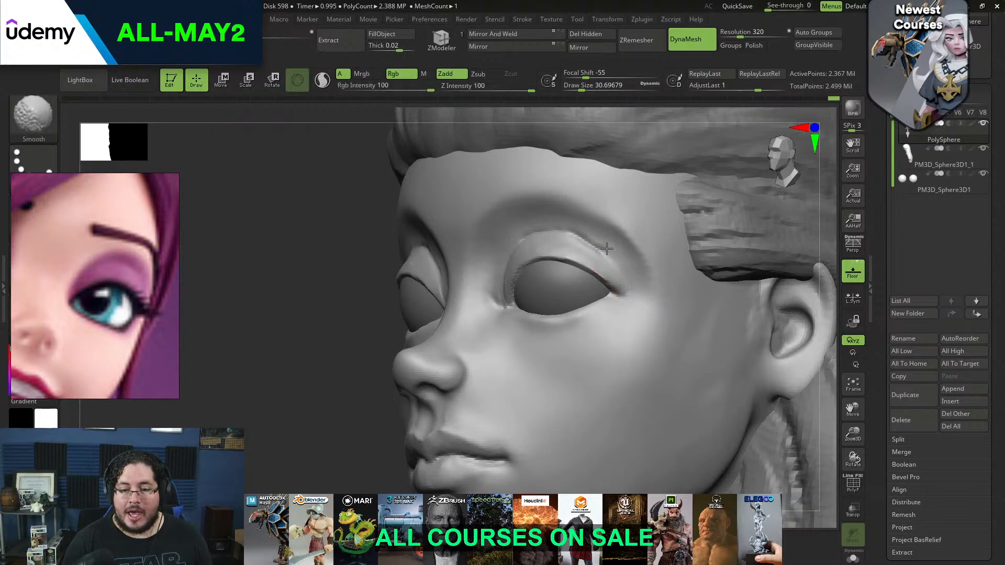
pyautogui.keyDown('shift'); pyautogui.moveTo(317, 332); pyautogui.dragTo(346, 329); pyautogui.keyUp('shift')
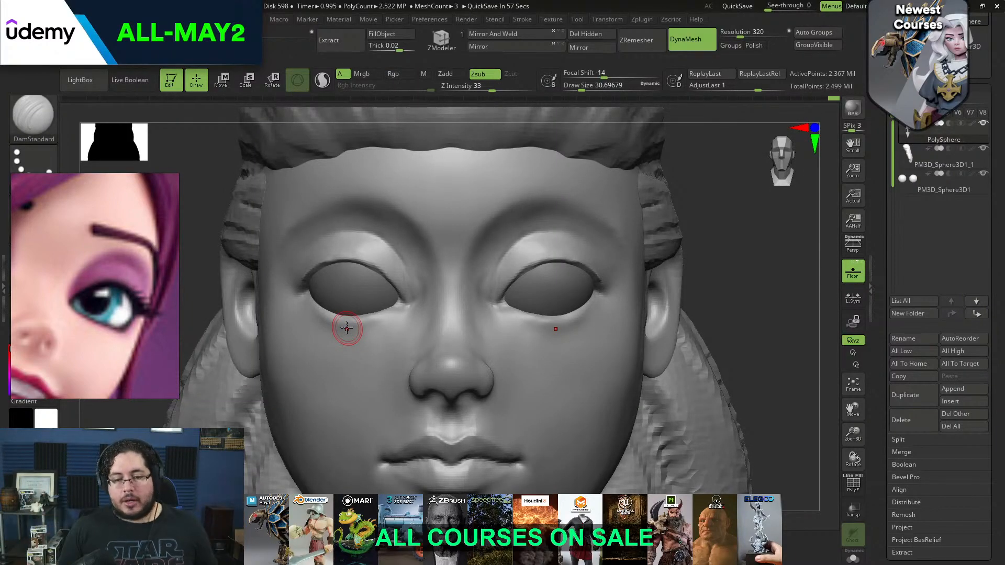
pyautogui.moveTo(705, 332); pyautogui.dragTo(570, 321)
pyautogui.press('shift')
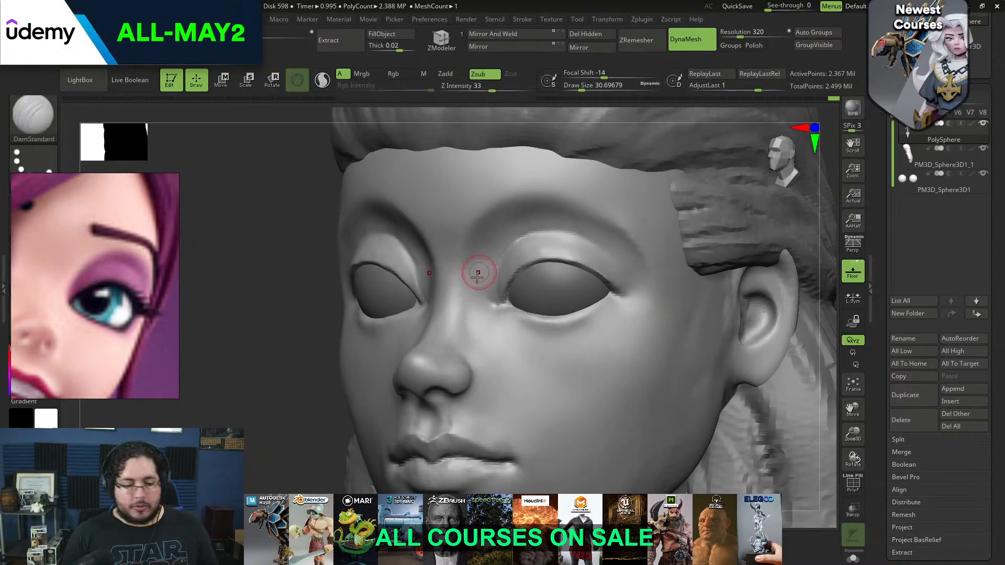
# Build up the area between the inner eye corner and nose bridge with ClayBuildup at about sizes 54 and 35, and smooth it
pyautogui.press('b')
pyautogui.press('d')
pyautogui.press('s')
pyautogui.press('b')
pyautogui.press('c')
pyautogui.press('b')
pyautogui.press('space')
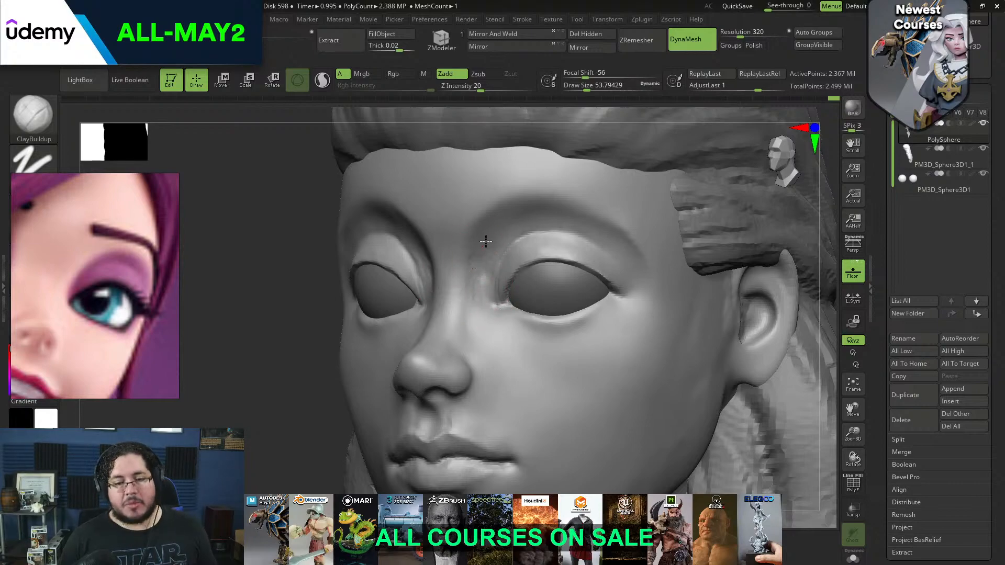
pyautogui.press('space')
pyautogui.moveTo(471, 286); pyautogui.dragTo(475, 268)
pyautogui.press('space')
pyautogui.press('shift')
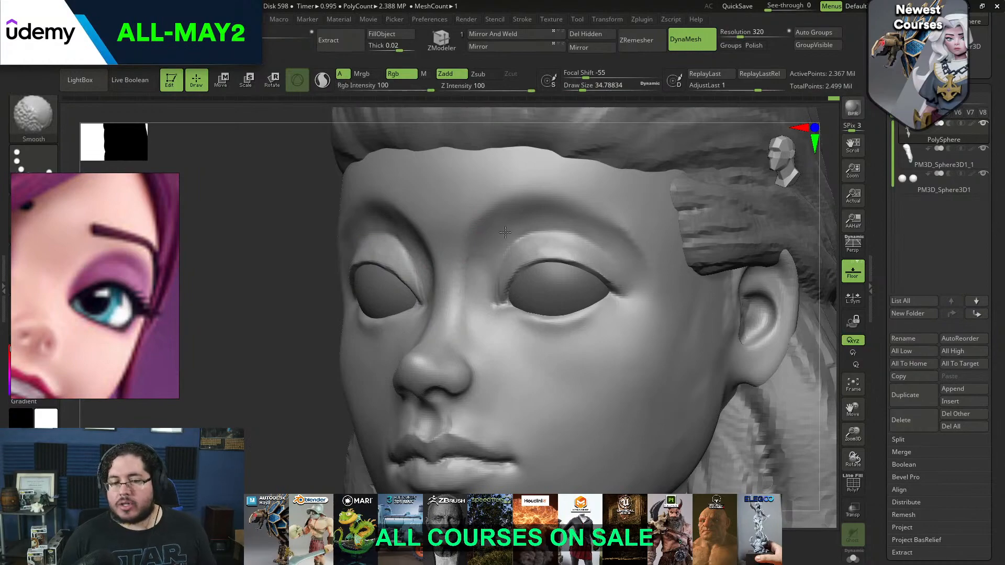
# Smooth the side of the face in front of the ear at about size 77
pyautogui.keyDown('shift'); pyautogui.moveTo(287, 339); pyautogui.dragTo(400, 292); pyautogui.keyUp('shift')
pyautogui.moveTo(751, 229)
pyautogui.keyDown('alt'); pyautogui.mouseDown()
pyautogui.moveTo(751, 217)
pyautogui.moveTo(693, 254)
pyautogui.moveTo(654, 233)
pyautogui.mouseUp(); pyautogui.keyUp('alt')
pyautogui.moveTo(639, 241)
pyautogui.mouseDown()
pyautogui.moveTo(689, 244)
pyautogui.moveTo(675, 274)
pyautogui.moveTo(682, 296)
pyautogui.mouseUp()
pyautogui.press('shift')
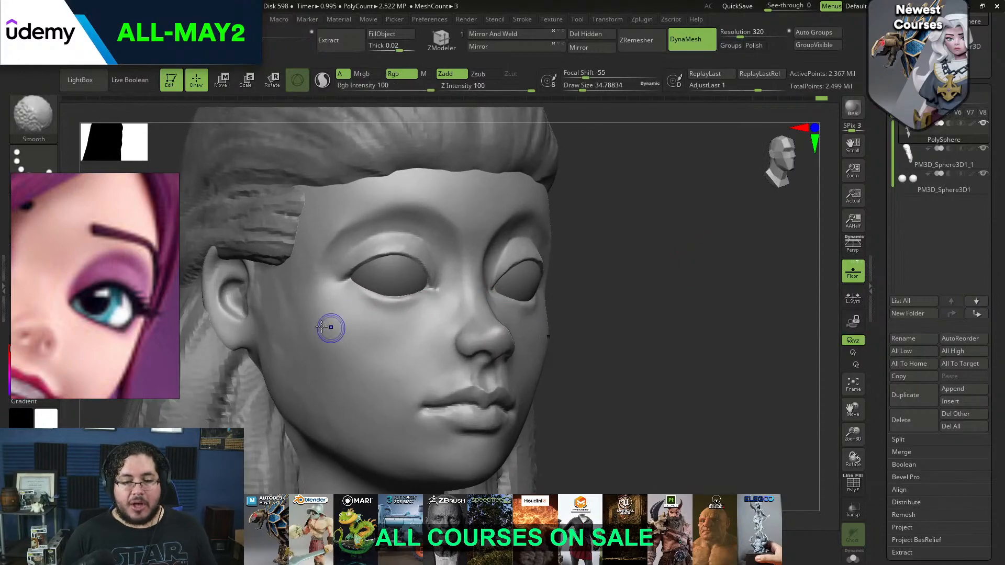
pyautogui.keyDown('shift'); pyautogui.moveTo(269, 301); pyautogui.dragTo(268, 294); pyautogui.keyUp('shift')
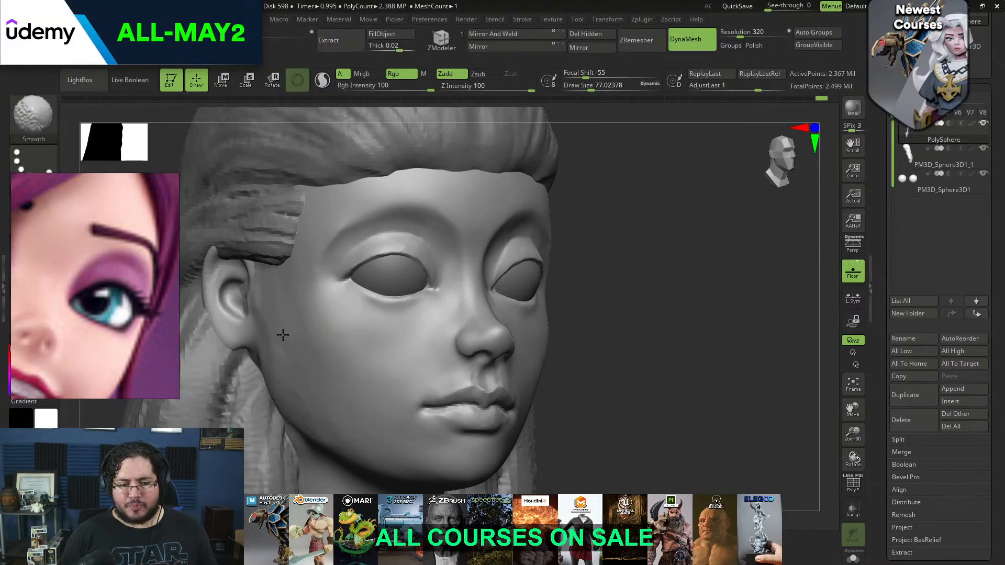
pyautogui.keyDown('shift'); pyautogui.moveTo(287, 335); pyautogui.dragTo(273, 334); pyautogui.keyUp('shift')
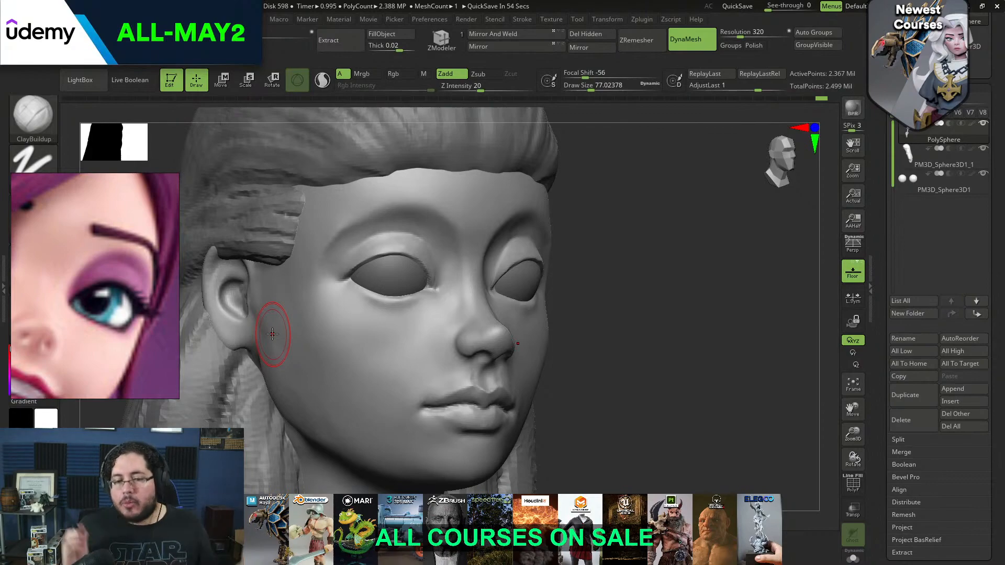
# Adjust the upper eyelid and its outer corner with the Move brush at about sizes 71 and 56
pyautogui.keyDown('alt'); pyautogui.moveTo(634, 283); pyautogui.dragTo(655, 353); pyautogui.keyUp('alt')
pyautogui.moveTo(788, 273); pyautogui.dragTo(589, 305)
pyautogui.press('b')
pyautogui.press('m')
pyautogui.press('v')
pyautogui.press('space')
pyautogui.moveTo(495, 304); pyautogui.dragTo(493, 304)
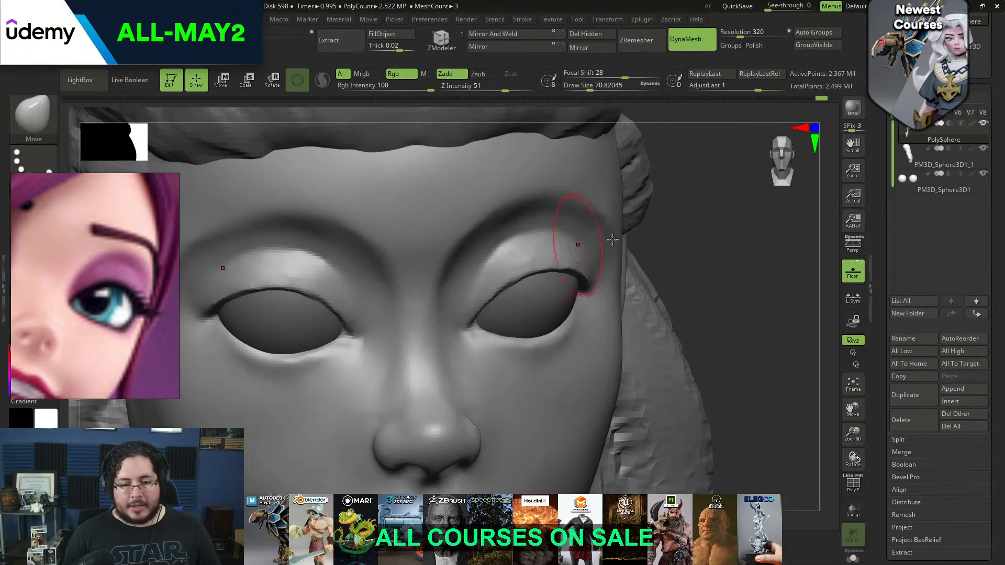
pyautogui.moveTo(733, 272); pyautogui.dragTo(807, 277)
pyautogui.press('space')
pyautogui.moveTo(528, 269); pyautogui.dragTo(490, 290)
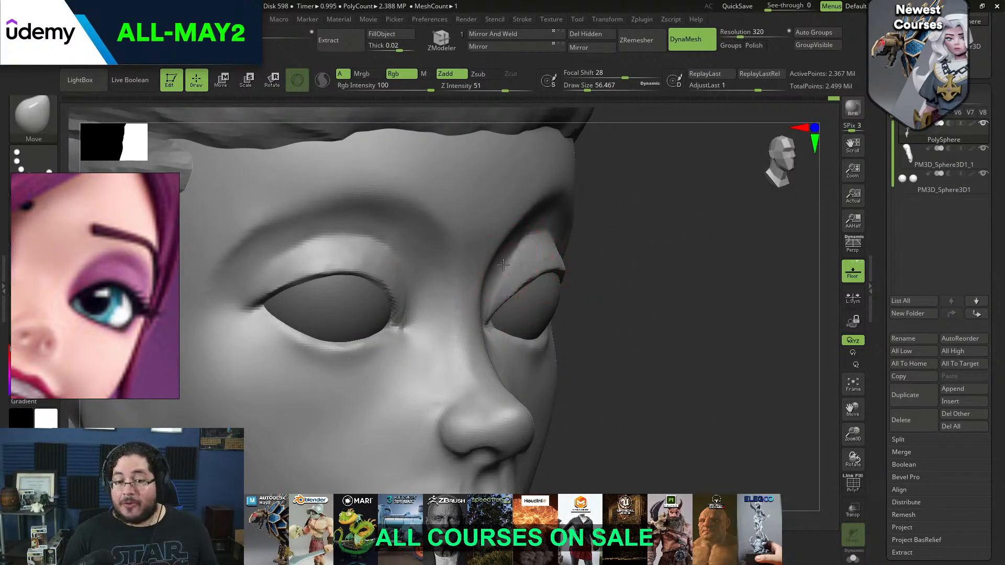
# Reshape the brow and lid volume around the eye with the Move brush at about size 80
pyautogui.keyDown('shift'); pyautogui.moveTo(733, 272); pyautogui.dragTo(665, 270); pyautogui.keyUp('shift')
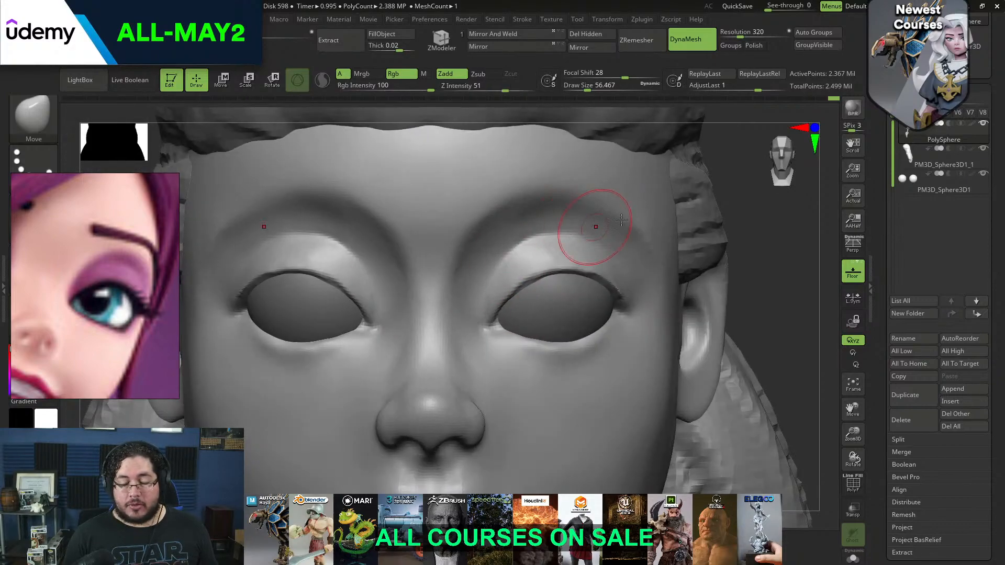
pyautogui.moveTo(781, 267); pyautogui.dragTo(704, 217)
pyautogui.press('space')
pyautogui.moveTo(546, 258); pyautogui.dragTo(553, 258)
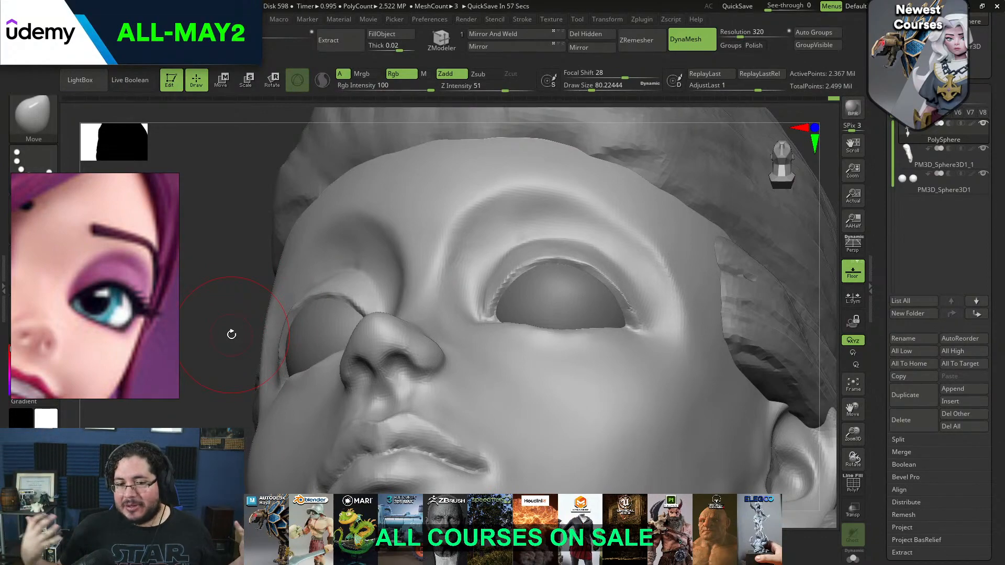
pyautogui.moveTo(227, 285)
pyautogui.mouseDown()
pyautogui.moveTo(222, 247)
pyautogui.moveTo(230, 278)
pyautogui.mouseUp()
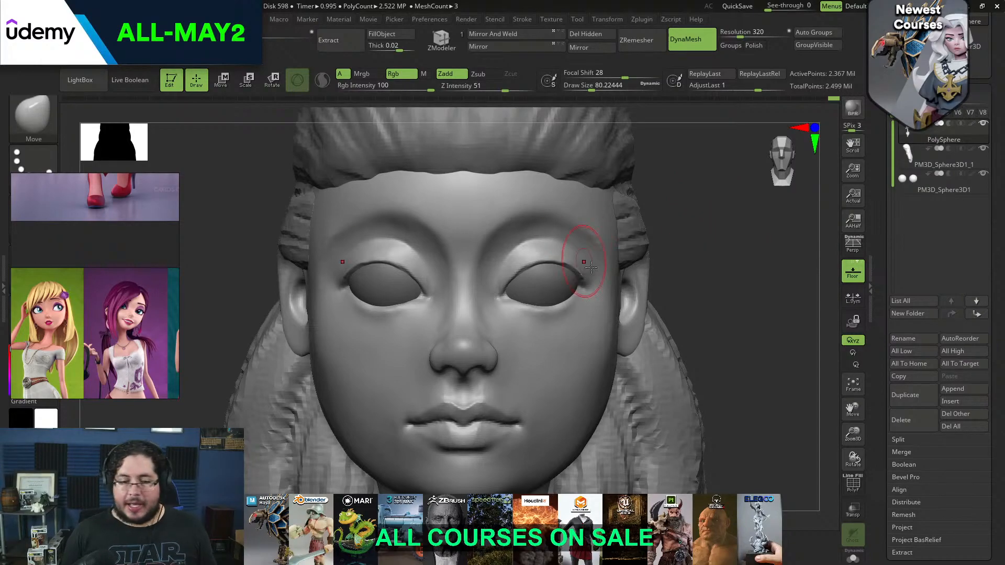
# Reduce the Move brush to about size 14 and frame the purple-haired character's eye closely in the reference image
pyautogui.moveTo(752, 313)
pyautogui.mouseDown()
pyautogui.moveTo(741, 273)
pyautogui.moveTo(780, 269)
pyautogui.moveTo(773, 306)
pyautogui.moveTo(743, 253)
pyautogui.moveTo(812, 294)
pyautogui.moveTo(763, 260)
pyautogui.moveTo(754, 217)
pyautogui.moveTo(713, 223)
pyautogui.mouseUp()
pyautogui.press('s')
pyautogui.press('space')
pyautogui.moveTo(475, 260)
pyautogui.mouseDown()
pyautogui.moveTo(467, 260)
pyautogui.moveTo(471, 284)
pyautogui.moveTo(469, 273)
pyautogui.moveTo(434, 293)
pyautogui.mouseUp()
pyautogui.press('space')
pyautogui.press('space')
pyautogui.press('space')
pyautogui.press('space')
pyautogui.press('space')
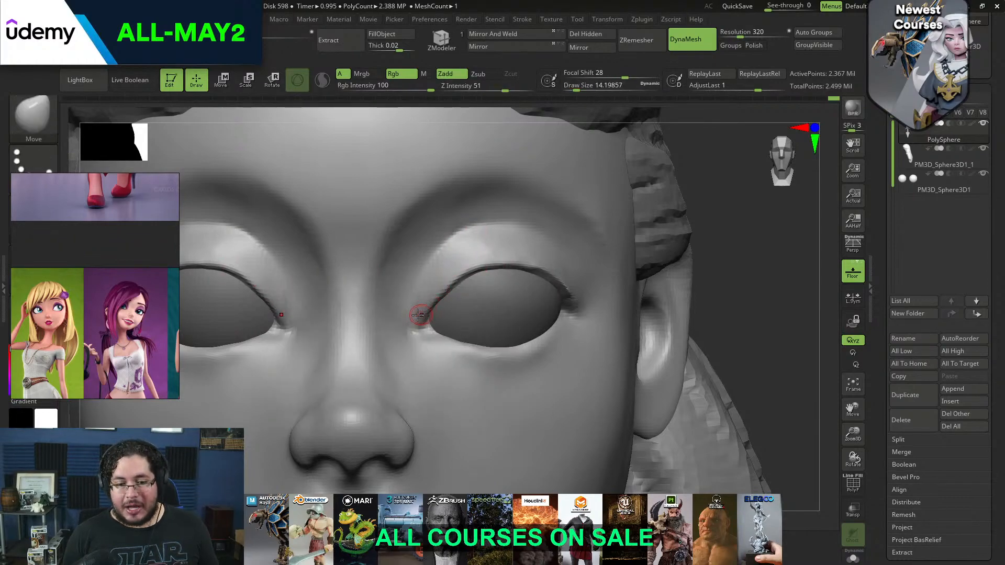
pyautogui.scroll(6, 120, 318)
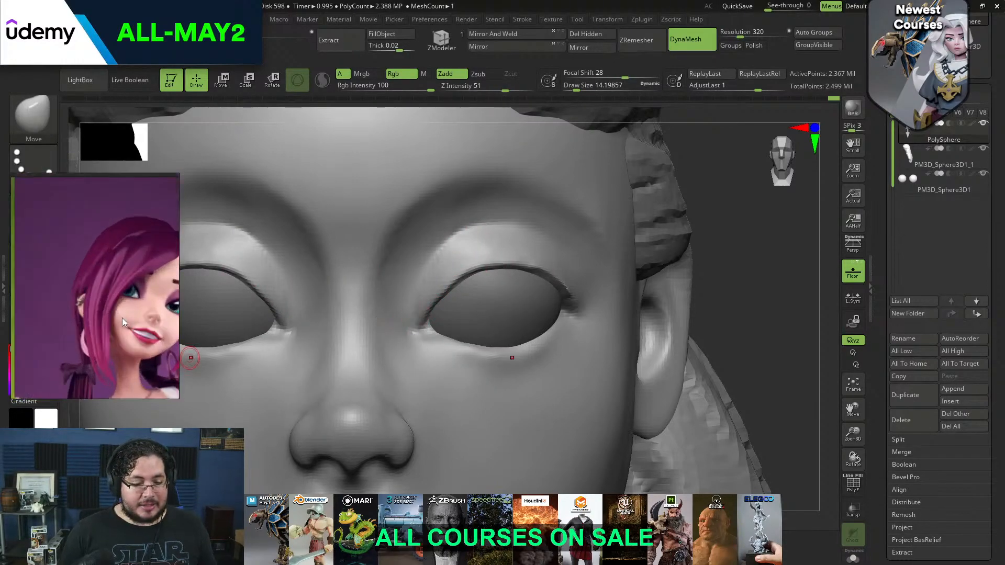
pyautogui.scroll(4, 134, 291)
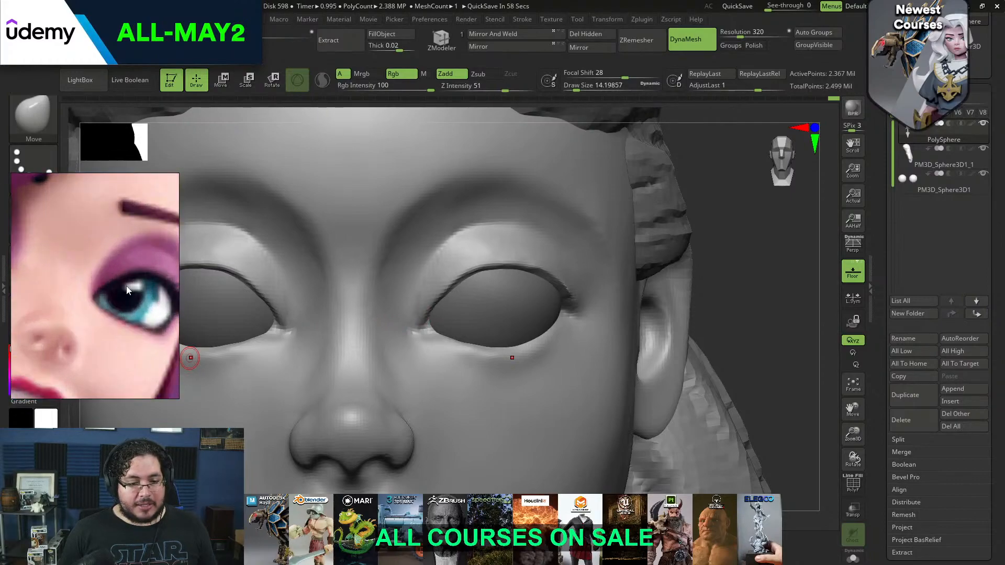
pyautogui.moveTo(126, 287); pyautogui.dragTo(52, 269, button='middle')
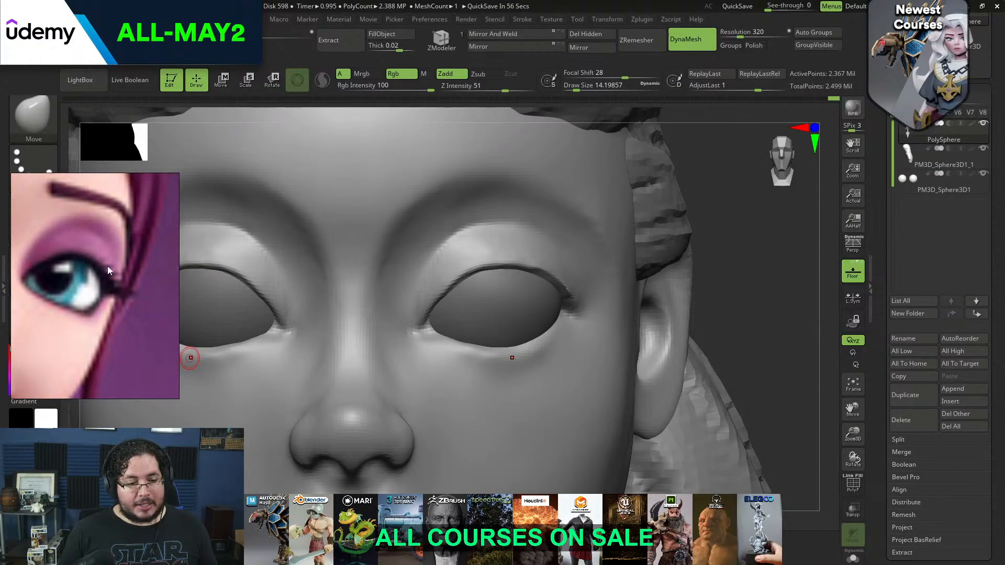
# Mask a thin band along the upper eyelid edge from inner to outer corner with MaskPen at about size 14
pyautogui.press('ctrl')
pyautogui.moveTo(423, 309)
pyautogui.keyDown('ctrl'); pyautogui.mouseDown()
pyautogui.moveTo(475, 258)
pyautogui.moveTo(456, 267)
pyautogui.mouseUp(); pyautogui.keyUp('ctrl')
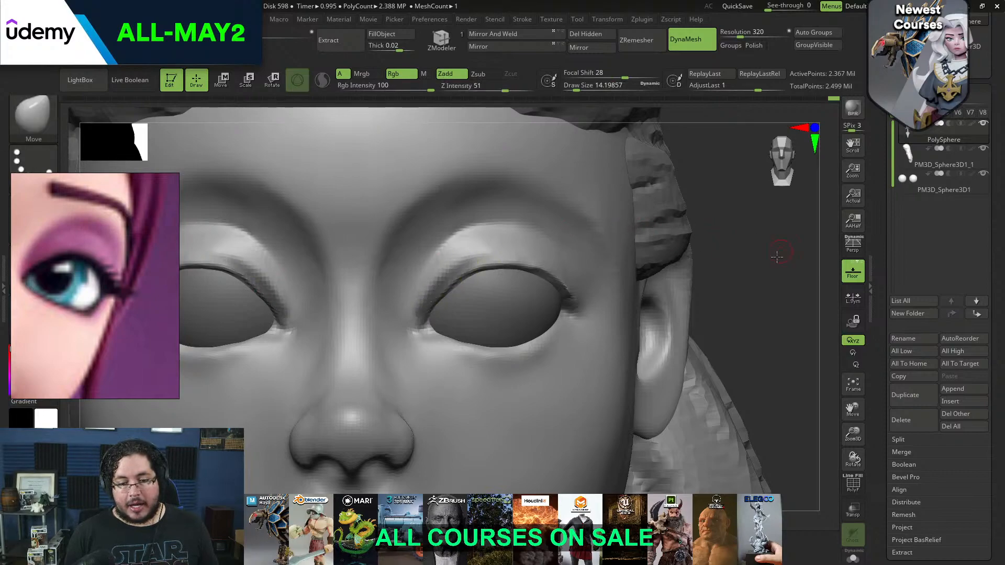
pyautogui.moveTo(780, 255); pyautogui.dragTo(532, 190)
pyautogui.press('ctrl')
pyautogui.moveTo(470, 266)
pyautogui.keyDown('ctrl'); pyautogui.mouseDown()
pyautogui.moveTo(519, 260)
pyautogui.moveTo(582, 280)
pyautogui.mouseUp(); pyautogui.keyUp('ctrl')
pyautogui.moveTo(760, 292)
pyautogui.mouseDown()
pyautogui.moveTo(579, 265)
pyautogui.moveTo(618, 310)
pyautogui.mouseUp()
pyautogui.press('ctrl')
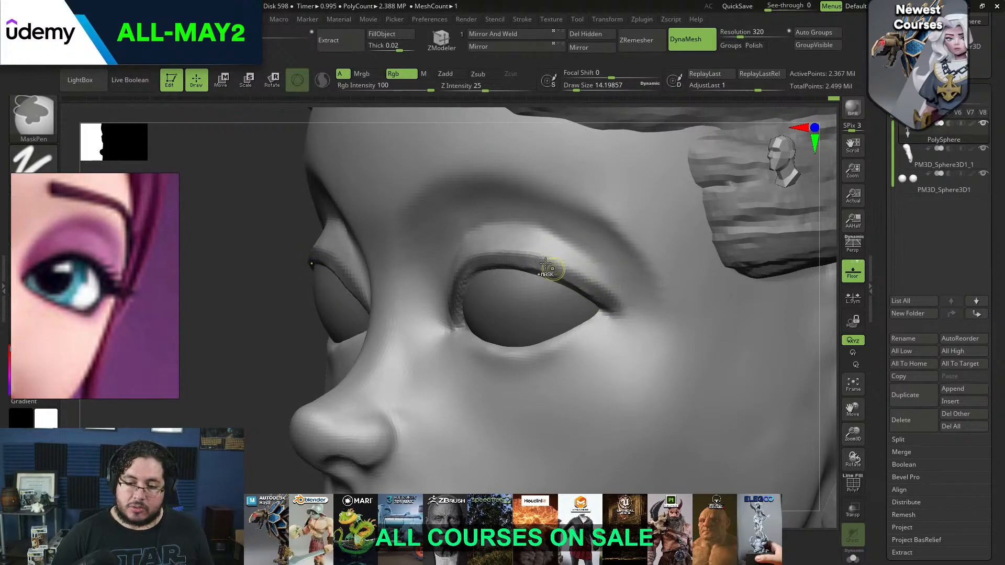
pyautogui.moveTo(269, 325)
pyautogui.keyDown('alt'); pyautogui.mouseDown()
pyautogui.moveTo(261, 282)
pyautogui.moveTo(335, 280)
pyautogui.mouseUp(); pyautogui.keyUp('alt')
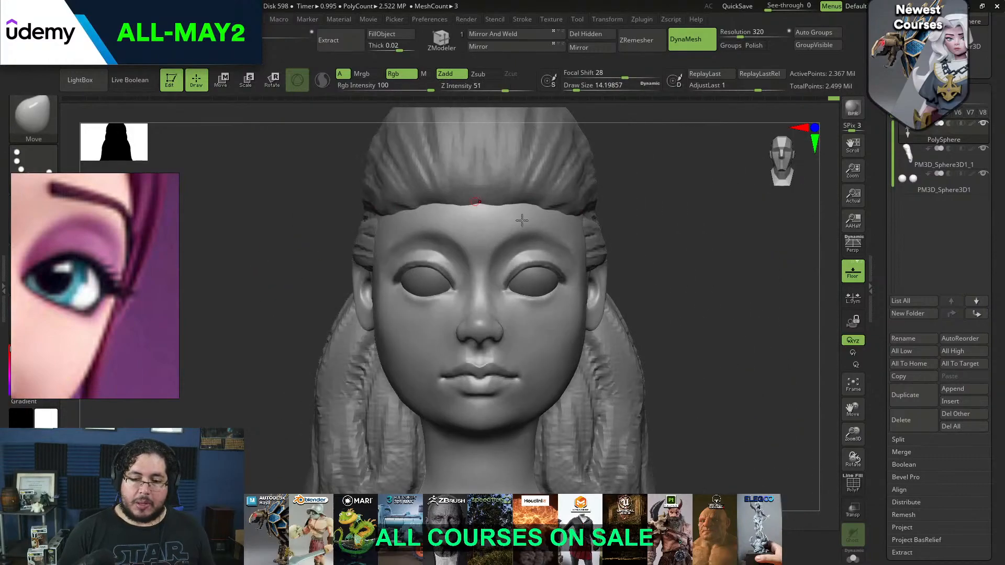
pyautogui.moveTo(650, 211); pyautogui.dragTo(679, 273)
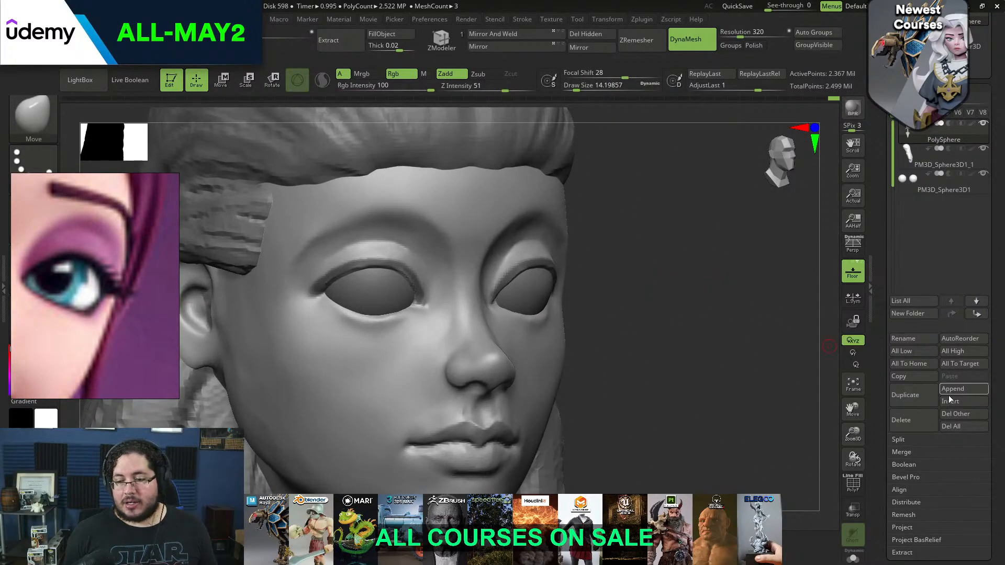
# Extract the masked eyelid band as a separate mesh with thickness 0 and accept it
pyautogui.click(908, 552)
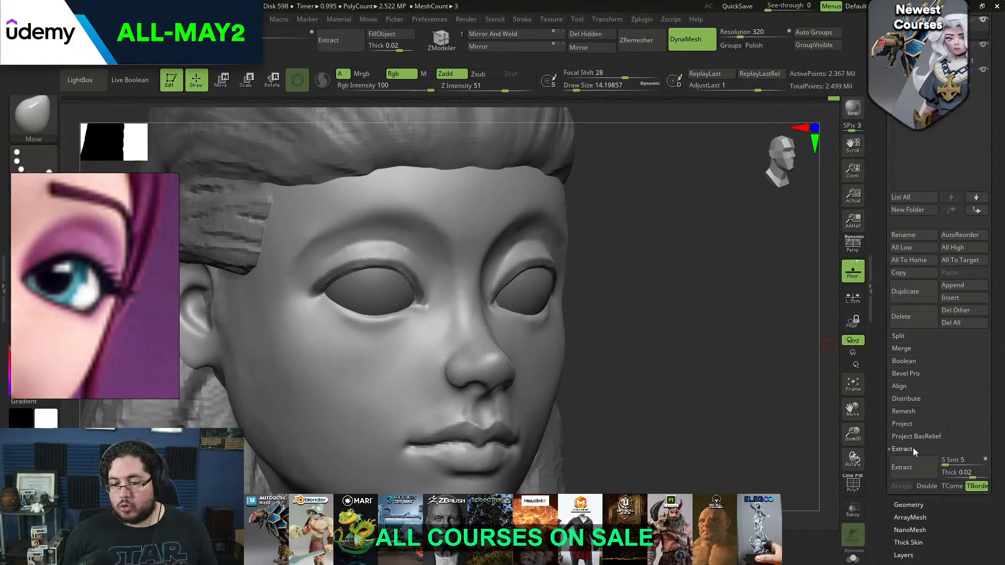
pyautogui.click(958, 473)
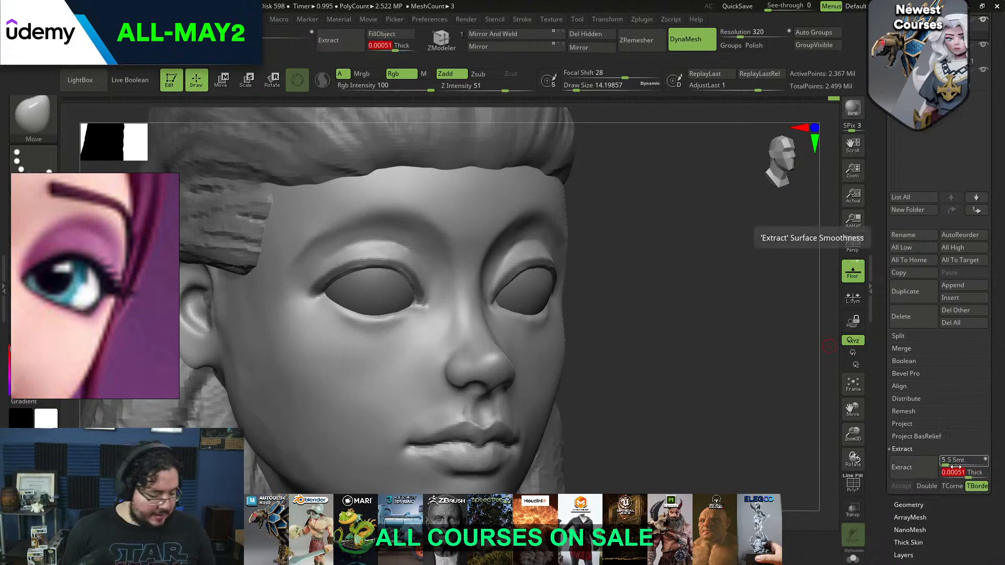
pyautogui.write('0')
pyautogui.click(926, 486)
pyautogui.click(911, 467)
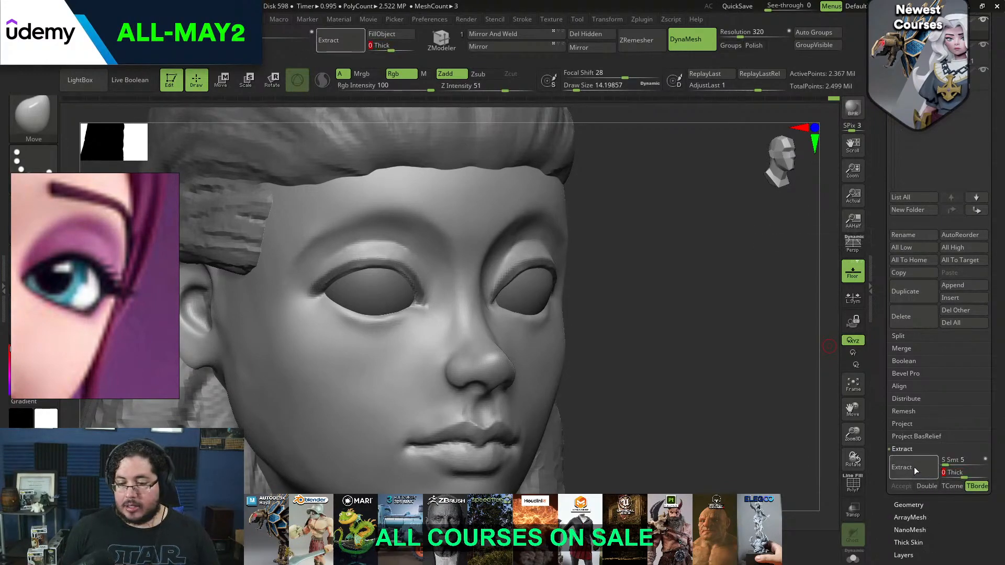
pyautogui.click(901, 487)
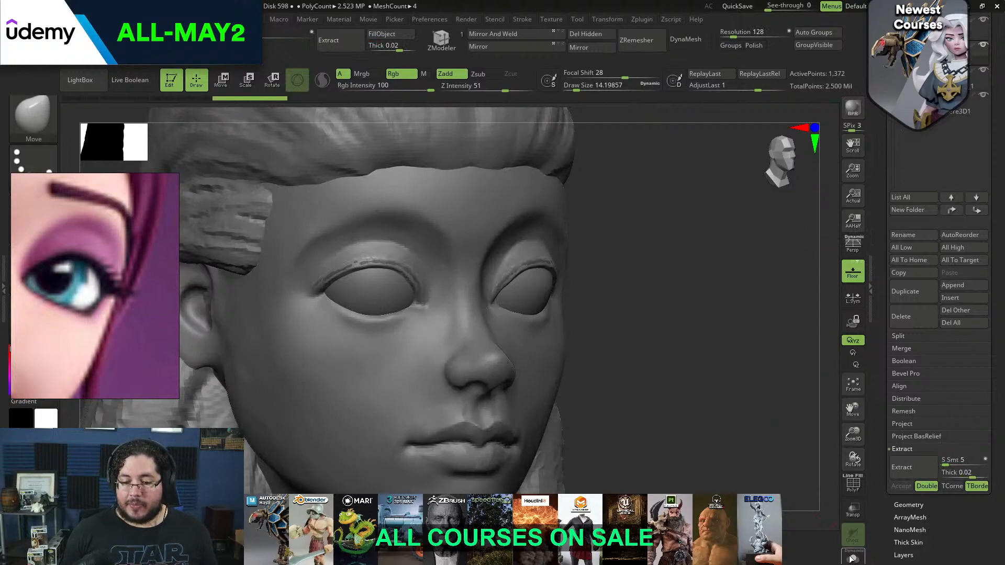
# Isolate the extracted lash strip and repeatedly ZRemesh it with the Half option to get a clean low-poly mesh
pyautogui.click(854, 556)
pyautogui.moveTo(743, 351); pyautogui.dragTo(673, 250)
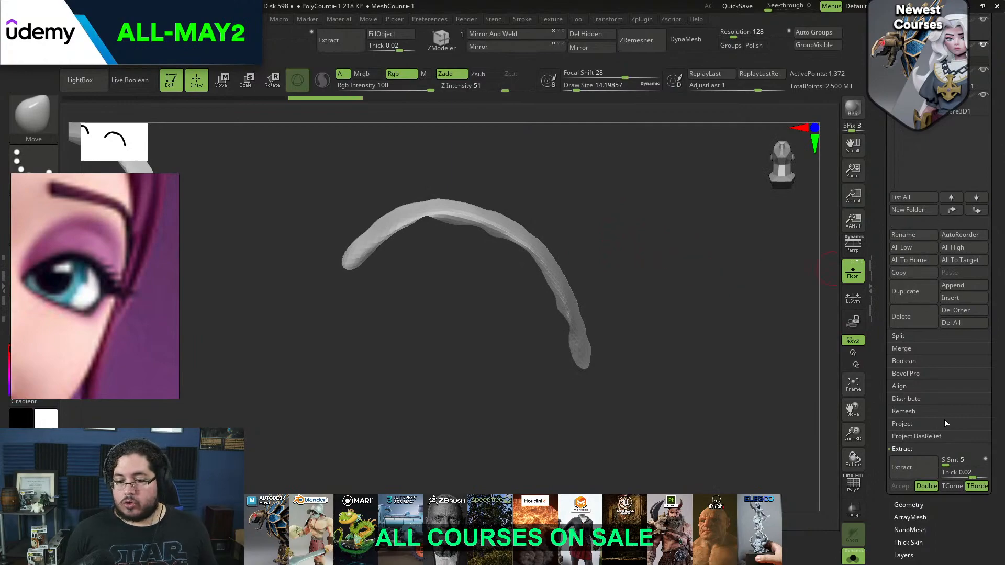
pyautogui.moveTo(997, 412); pyautogui.dragTo(992, 335)
pyautogui.click(914, 427)
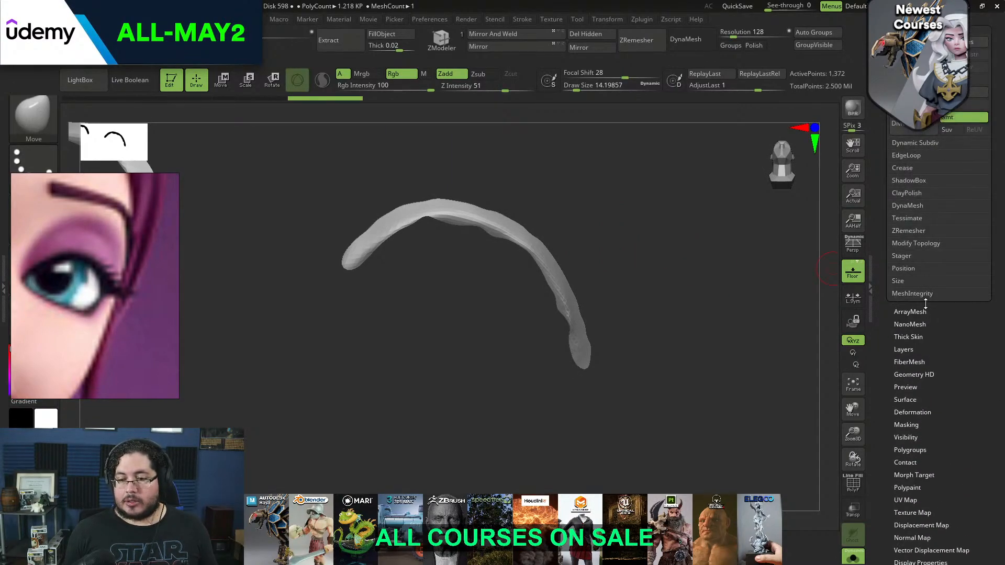
pyautogui.click(911, 231)
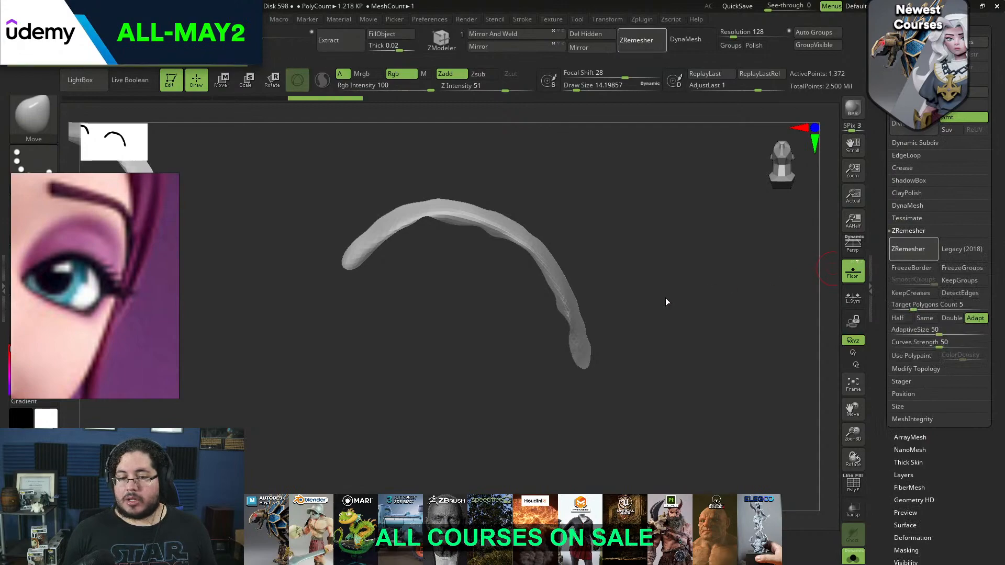
pyautogui.click(899, 318)
pyautogui.click(905, 251)
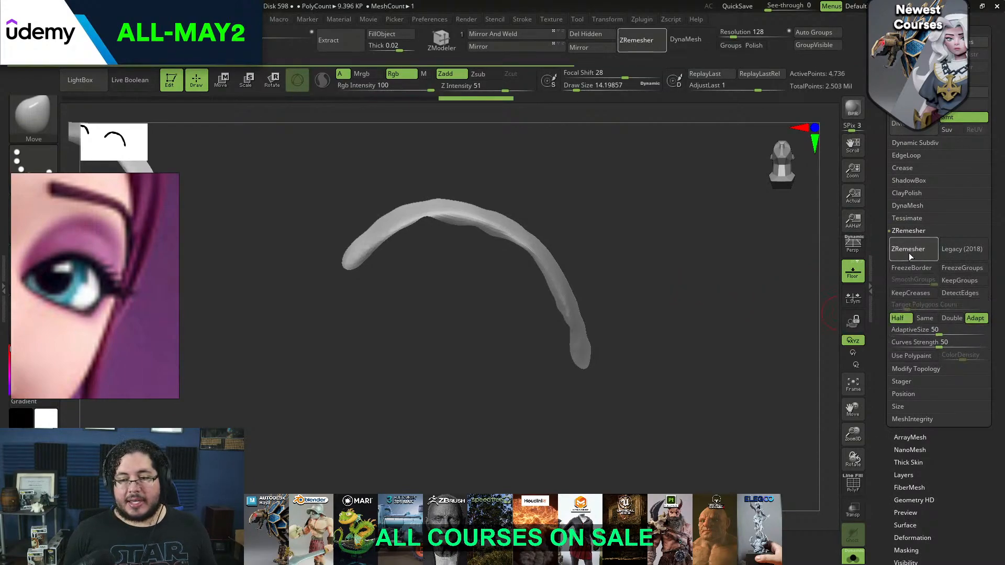
pyautogui.click(908, 251)
pyautogui.click(908, 250)
pyautogui.click(907, 250)
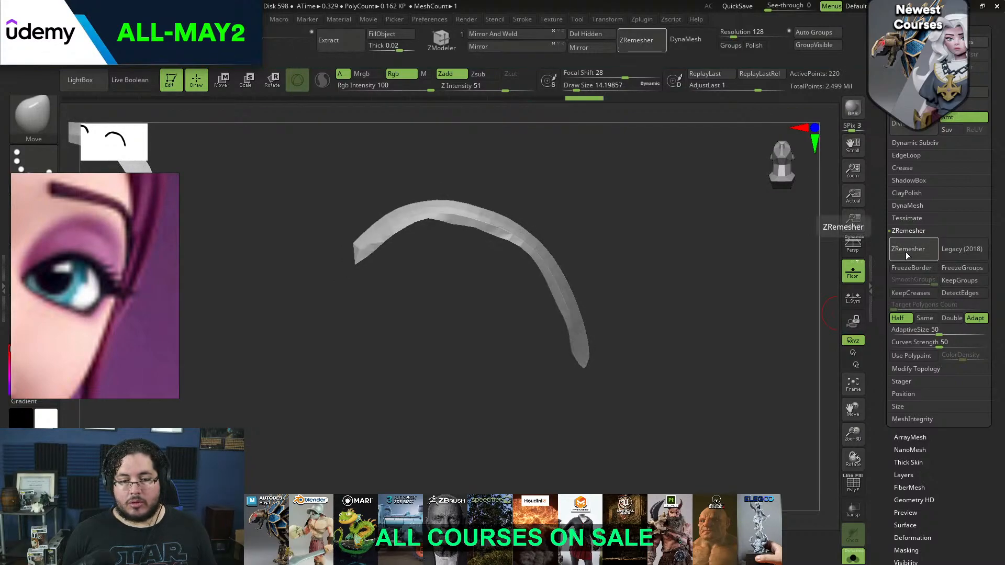
pyautogui.click(905, 255)
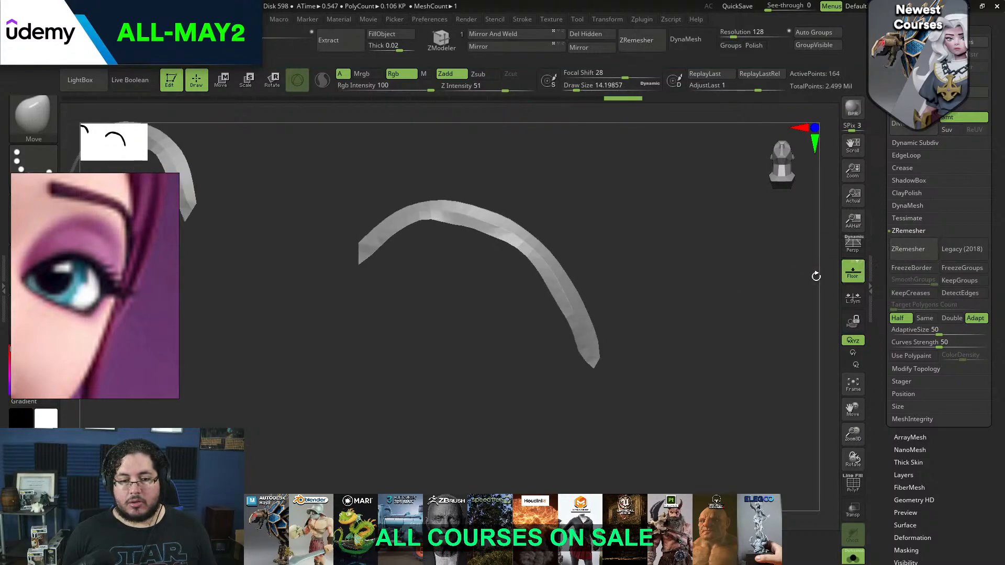
# Display the polygon wireframe and smooth the edge flow along the lash strip
pyautogui.click(849, 493)
pyautogui.moveTo(733, 354)
pyautogui.mouseDown()
pyautogui.moveTo(723, 352)
pyautogui.moveTo(747, 384)
pyautogui.moveTo(734, 381)
pyautogui.moveTo(706, 300)
pyautogui.mouseUp()
pyautogui.press('shift')
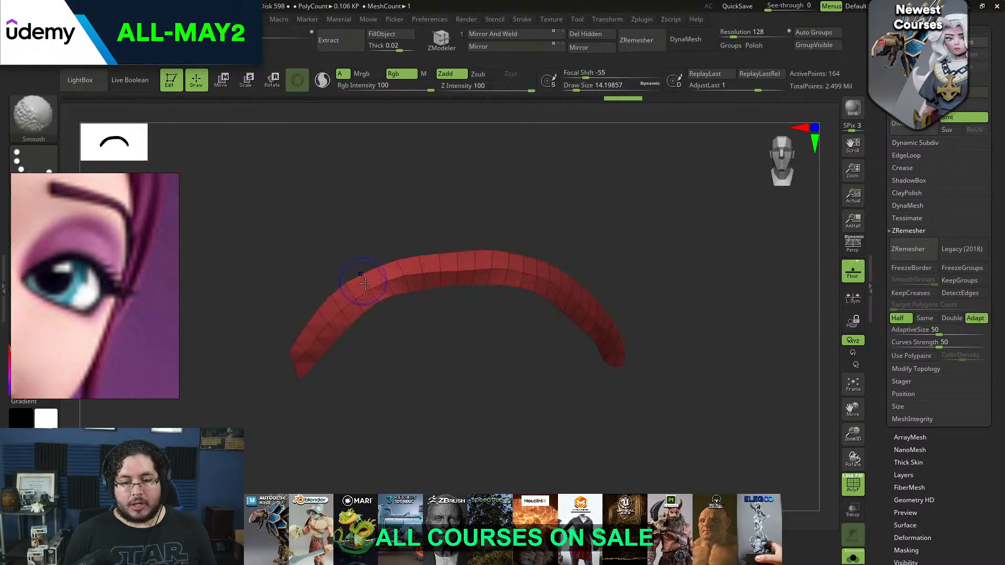
pyautogui.keyDown('shift'); pyautogui.moveTo(475, 275); pyautogui.dragTo(421, 268); pyautogui.keyUp('shift')
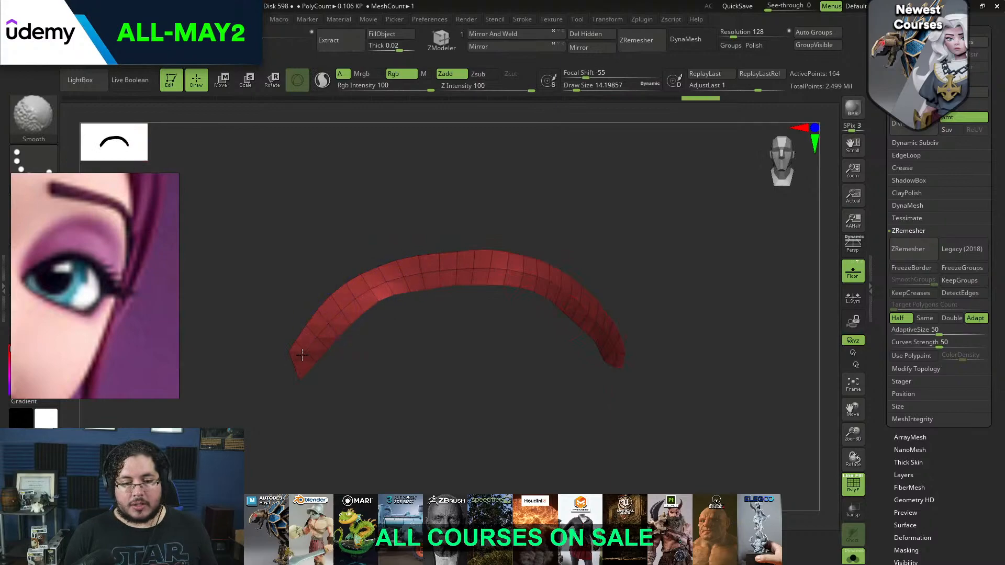
# Trim the uneven faces off the lash strip's outer end and mirror the cleaned strip to the other eye
pyautogui.moveTo(641, 283)
pyautogui.mouseDown()
pyautogui.moveTo(581, 291)
pyautogui.moveTo(570, 325)
pyautogui.mouseUp()
pyautogui.moveTo(636, 319); pyautogui.dragTo(673, 323)
pyautogui.moveTo(673, 364)
pyautogui.keyDown('alt'); pyautogui.mouseDown()
pyautogui.moveTo(678, 329)
pyautogui.moveTo(692, 322)
pyautogui.mouseUp(); pyautogui.keyUp('alt')
pyautogui.hotkey('ctrl', 'shift')
pyautogui.keyDown('ctrl'); pyautogui.keyDown('alt'); pyautogui.keyDown('shift'); pyautogui.moveTo(651, 356); pyautogui.dragTo(660, 328); pyautogui.keyUp('shift'); pyautogui.keyUp('alt'); pyautogui.keyUp('ctrl')
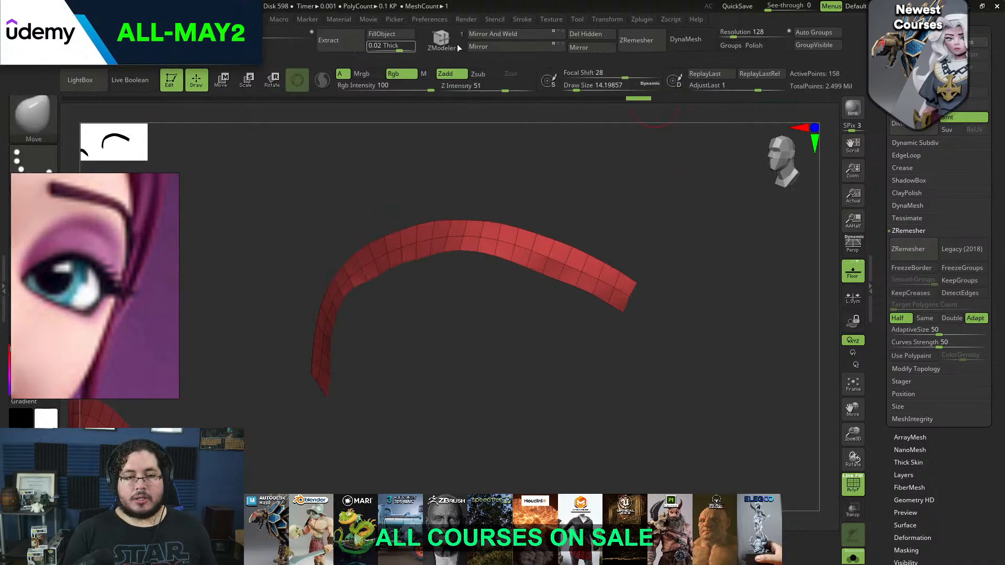
pyautogui.moveTo(592, 157); pyautogui.dragTo(755, 351)
pyautogui.moveTo(683, 349); pyautogui.dragTo(786, 507)
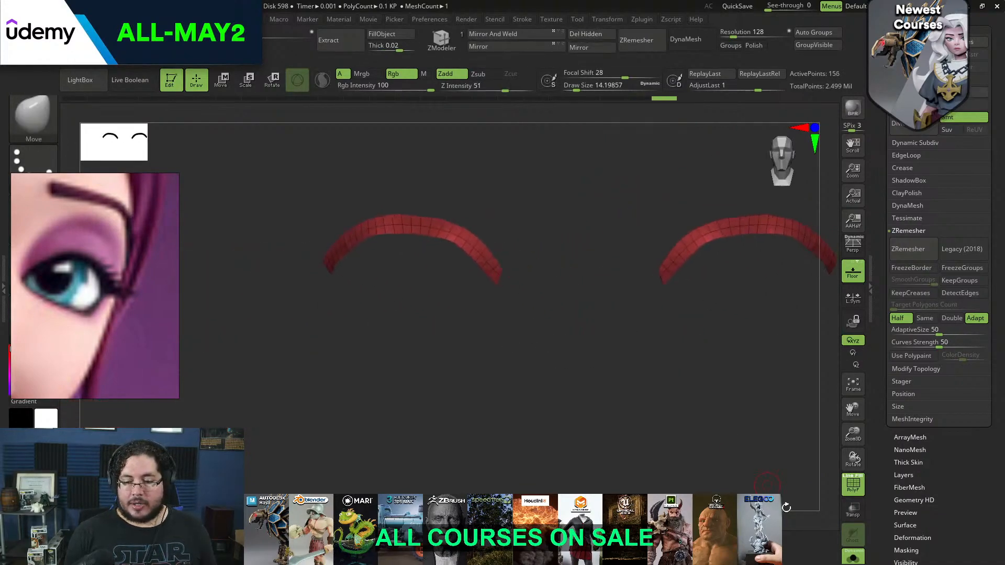
# Show the whole head again and give the lash strip a Dynamic Subdiv thickness of 0.02472
pyautogui.click(851, 557)
pyautogui.moveTo(819, 325); pyautogui.dragTo(735, 295)
pyautogui.click(911, 144)
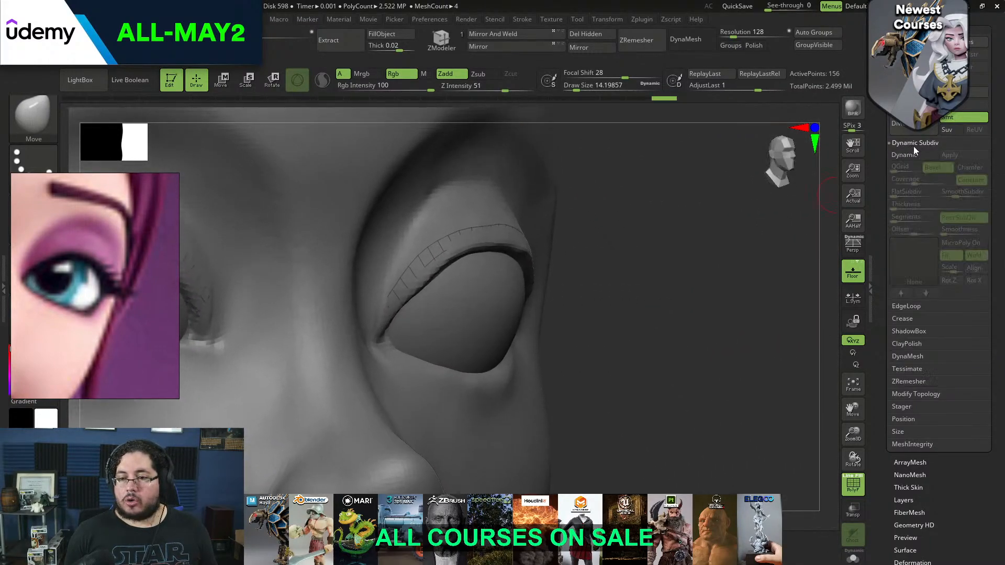
pyautogui.click(913, 155)
pyautogui.moveTo(913, 205); pyautogui.dragTo(929, 205)
pyautogui.moveTo(731, 229); pyautogui.dragTo(705, 311)
pyautogui.moveTo(931, 205); pyautogui.dragTo(930, 206)
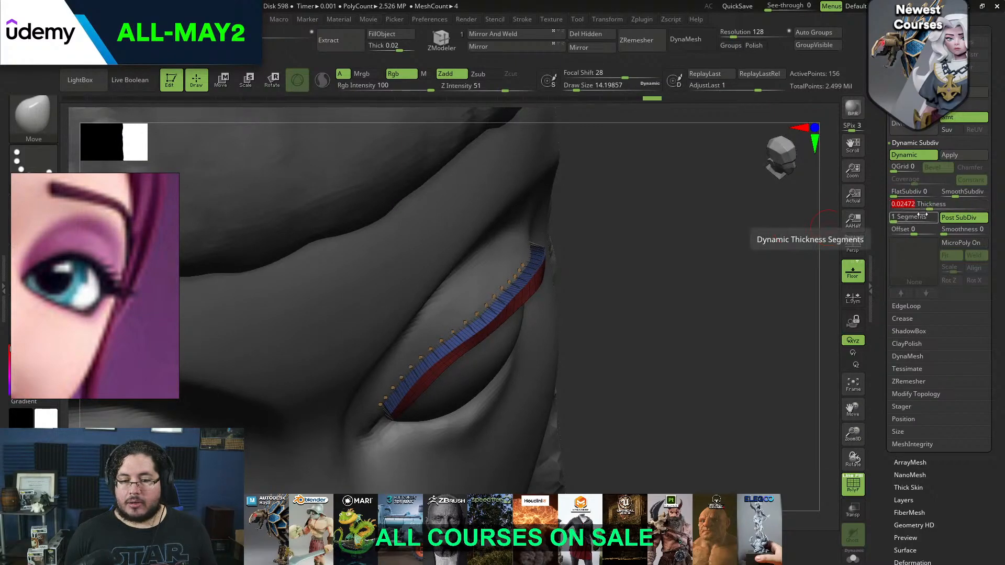
pyautogui.moveTo(783, 223); pyautogui.dragTo(702, 199)
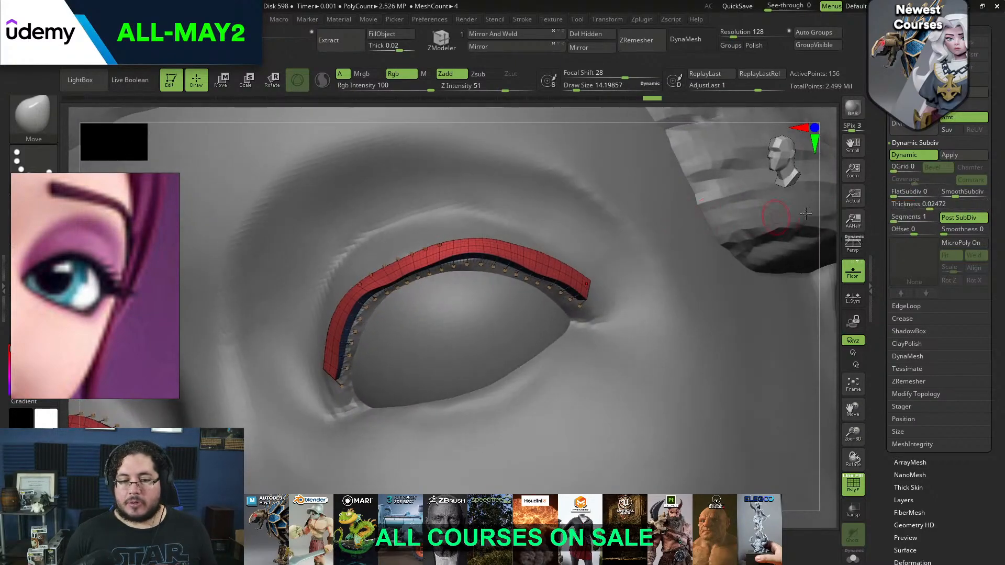
# Turn off the strip's dynamic thickness and pull its upper edge away from the eyelid with the Move brush
pyautogui.click(927, 156)
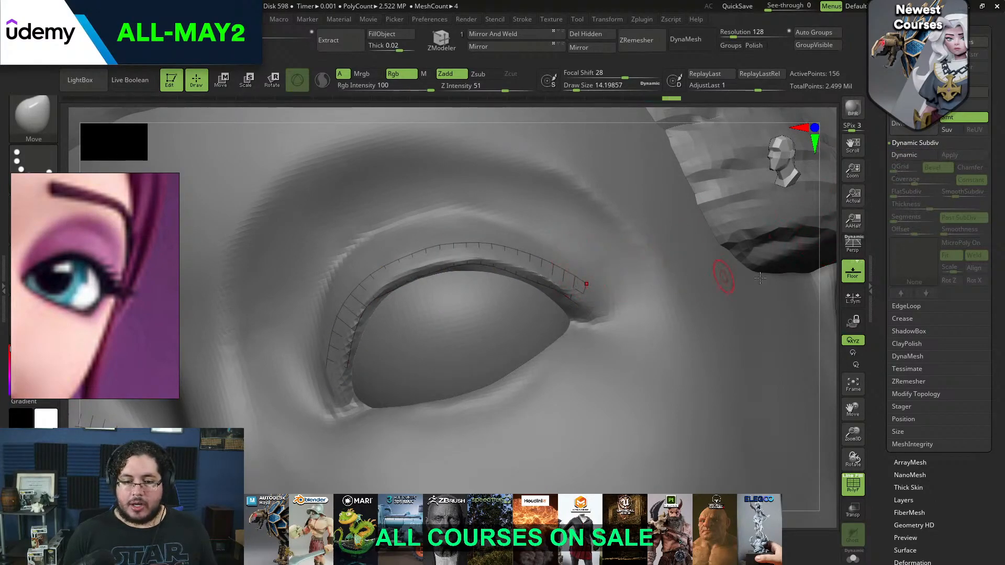
pyautogui.moveTo(829, 302); pyautogui.dragTo(809, 293)
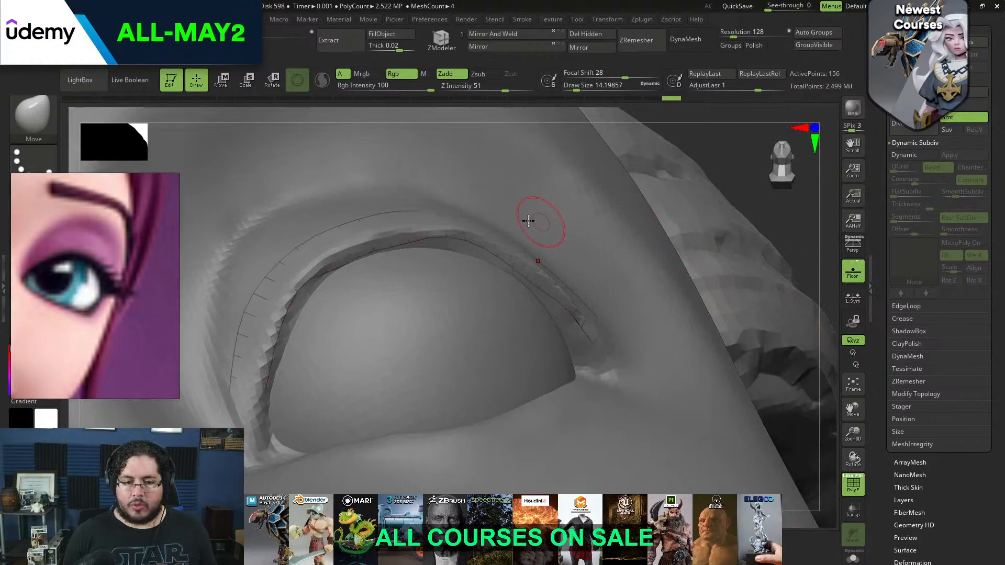
pyautogui.press('b')
pyautogui.press('m')
pyautogui.press('v')
pyautogui.press('space')
pyautogui.moveTo(283, 318); pyautogui.dragTo(278, 317)
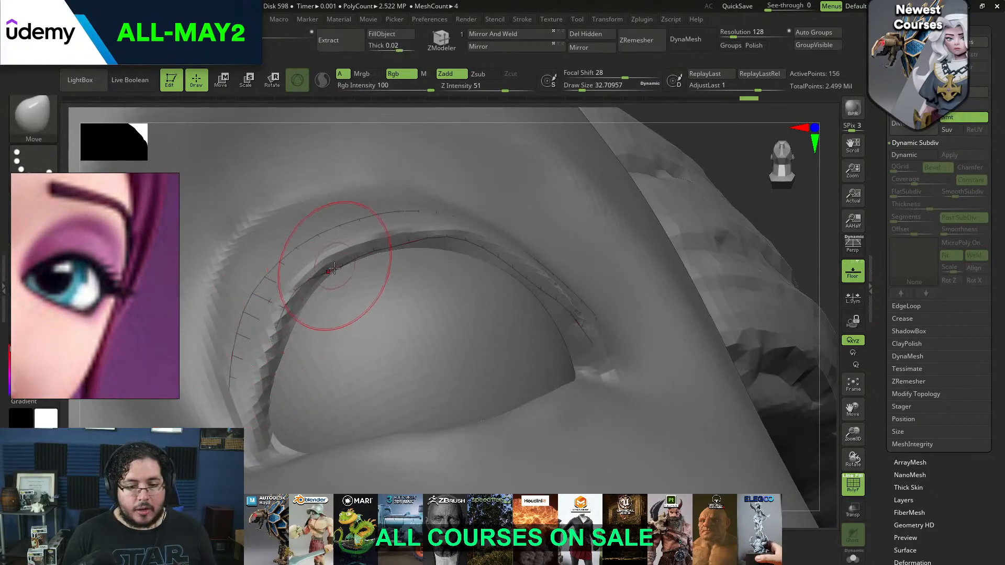
pyautogui.keyDown('alt'); pyautogui.click(390, 237); pyautogui.keyUp('alt')
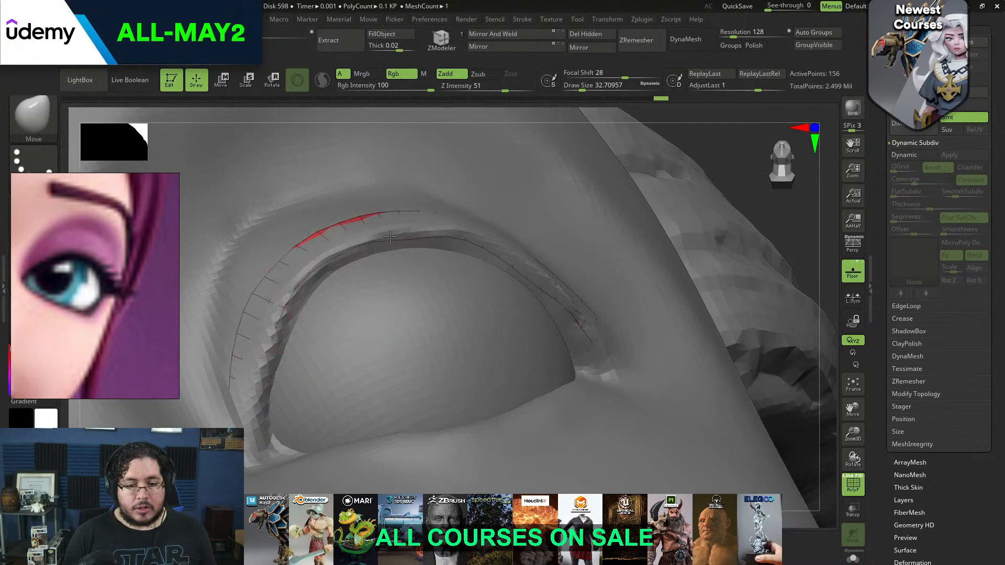
pyautogui.moveTo(392, 231); pyautogui.dragTo(393, 227)
# Lift the middle of the lash strip's upper edge off the lid with the Move brush from several angles
pyautogui.moveTo(739, 175); pyautogui.dragTo(685, 162)
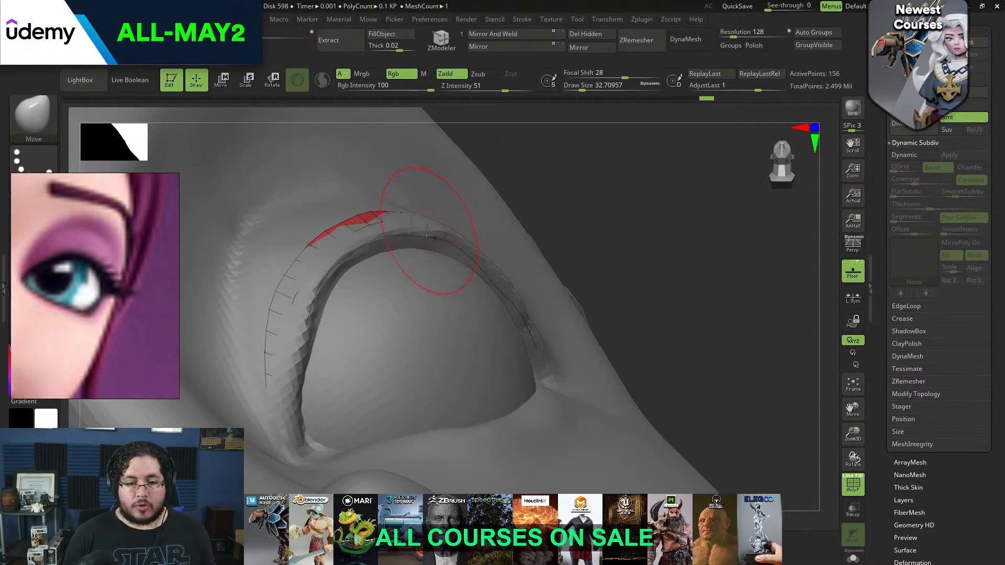
pyautogui.moveTo(562, 151); pyautogui.dragTo(473, 178)
pyautogui.press('space')
pyautogui.moveTo(417, 220); pyautogui.dragTo(411, 220)
pyautogui.moveTo(343, 253); pyautogui.dragTo(352, 259)
pyautogui.moveTo(646, 148); pyautogui.dragTo(523, 178)
pyautogui.press(']')
pyautogui.moveTo(490, 216)
pyautogui.mouseDown()
pyautogui.moveTo(477, 215)
pyautogui.moveTo(491, 212)
pyautogui.mouseUp()
# Extend the lifted lash edge to the outer eye corner and even out its curve down to the inner corner
pyautogui.moveTo(835, 220); pyautogui.dragTo(771, 234)
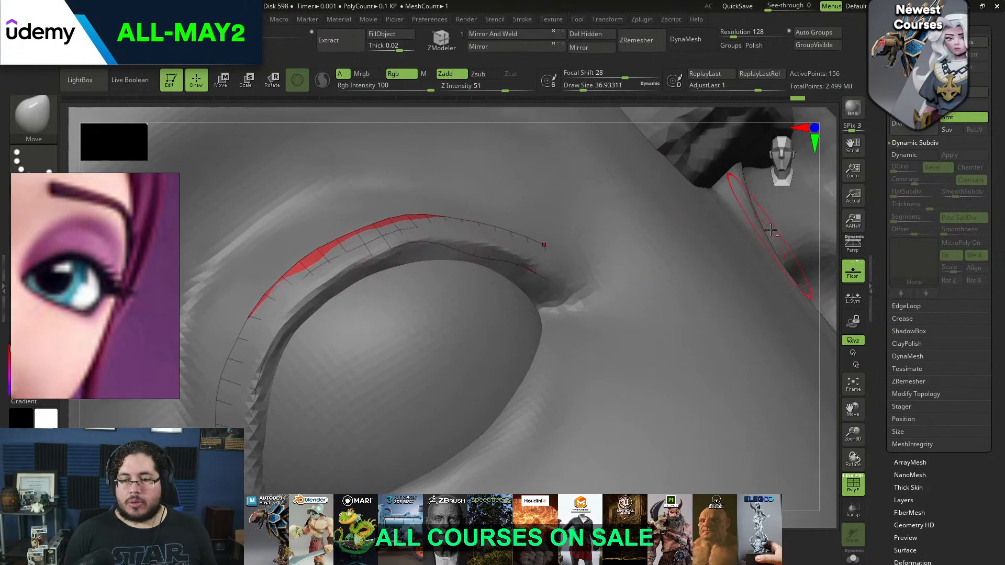
pyautogui.moveTo(821, 207); pyautogui.dragTo(826, 223)
pyautogui.moveTo(470, 240)
pyautogui.mouseDown()
pyautogui.moveTo(463, 233)
pyautogui.moveTo(539, 250)
pyautogui.moveTo(533, 244)
pyautogui.mouseUp()
pyautogui.moveTo(814, 219)
pyautogui.mouseDown()
pyautogui.moveTo(844, 241)
pyautogui.moveTo(715, 222)
pyautogui.moveTo(694, 242)
pyautogui.mouseUp()
pyautogui.press('space')
pyautogui.press('space')
pyautogui.moveTo(534, 230); pyautogui.dragTo(490, 230)
pyautogui.moveTo(372, 264); pyautogui.dragTo(365, 266)
pyautogui.moveTo(301, 319); pyautogui.dragTo(296, 315)
pyautogui.moveTo(254, 392); pyautogui.dragTo(250, 391)
pyautogui.press('space')
pyautogui.moveTo(308, 296); pyautogui.dragTo(299, 298)
pyautogui.moveTo(376, 239); pyautogui.dragTo(372, 234)
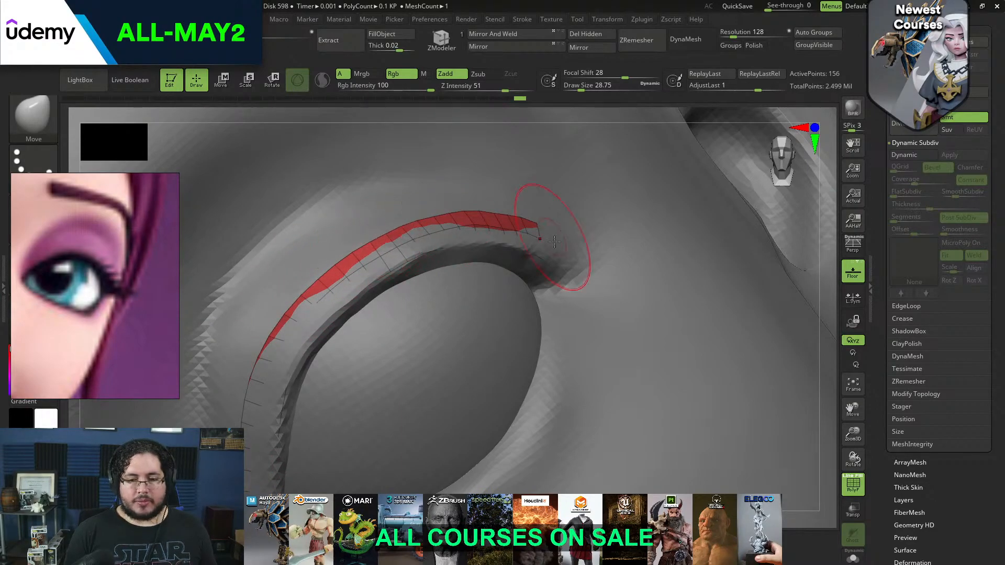
# Turn Dynamic Subdiv back on for the lash strip with thickness 0.0151 and 2 segments, and apply it as real geometry
pyautogui.moveTo(829, 276); pyautogui.dragTo(829, 262)
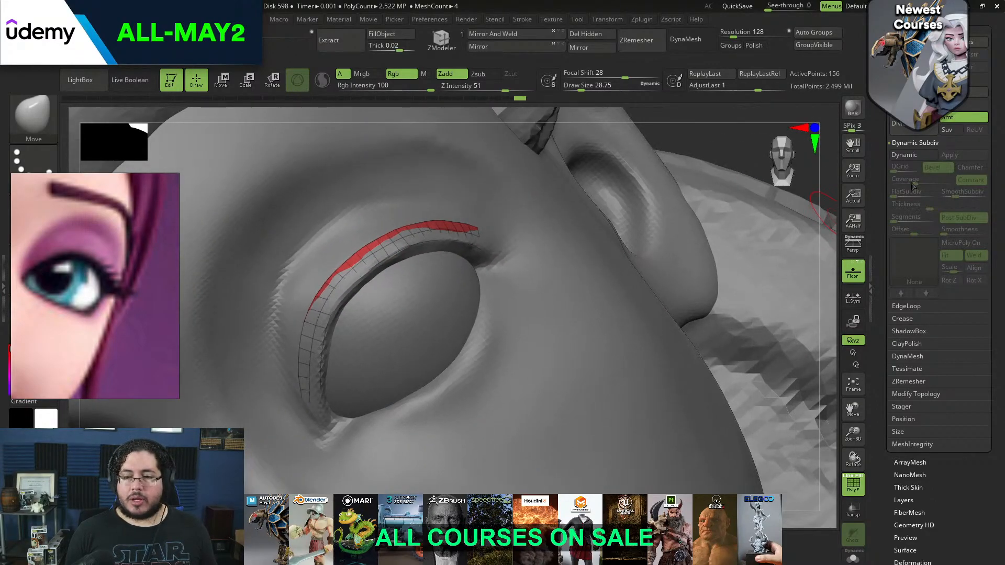
pyautogui.click(916, 154)
pyautogui.moveTo(736, 157); pyautogui.dragTo(676, 239)
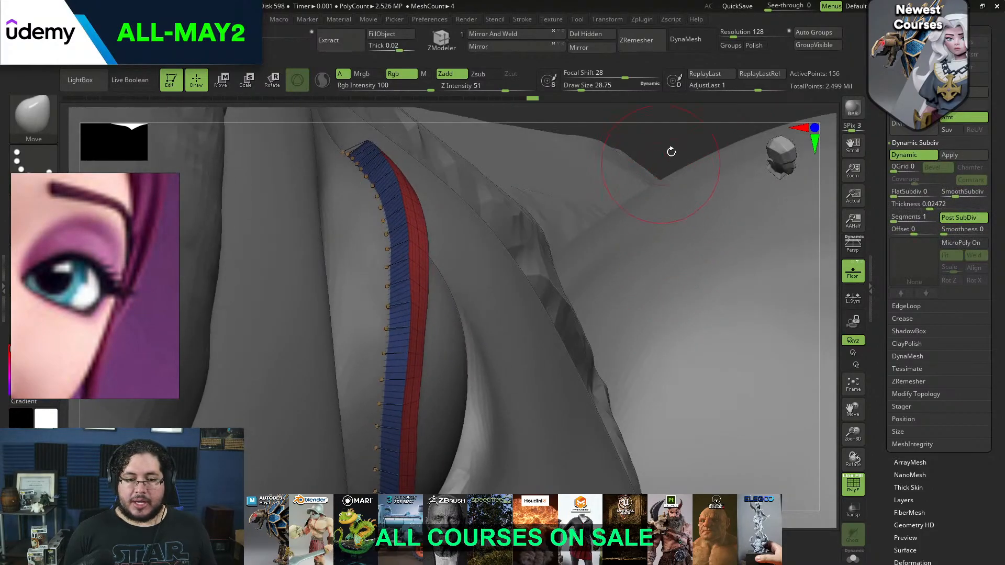
pyautogui.moveTo(668, 149); pyautogui.dragTo(656, 176)
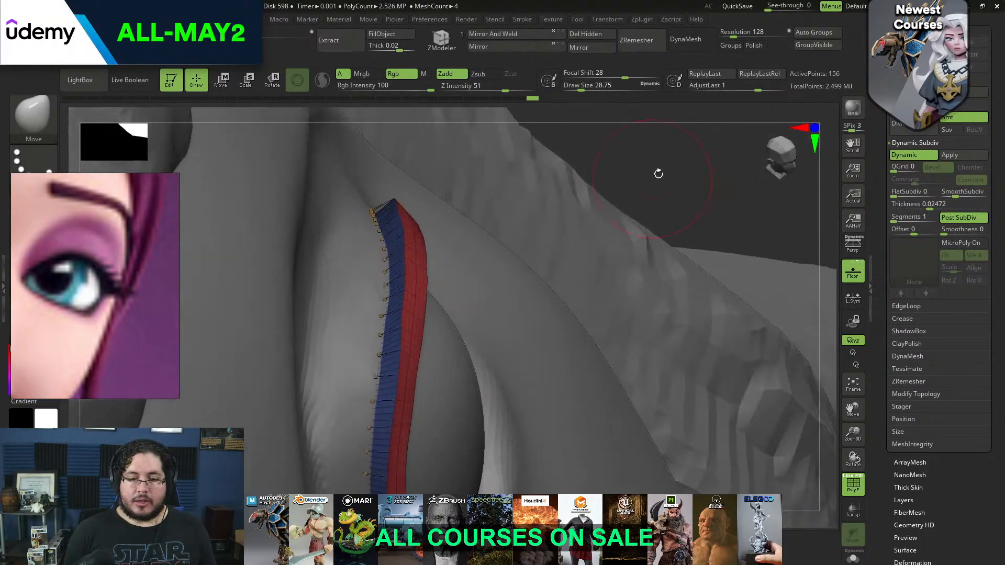
pyautogui.click(900, 192)
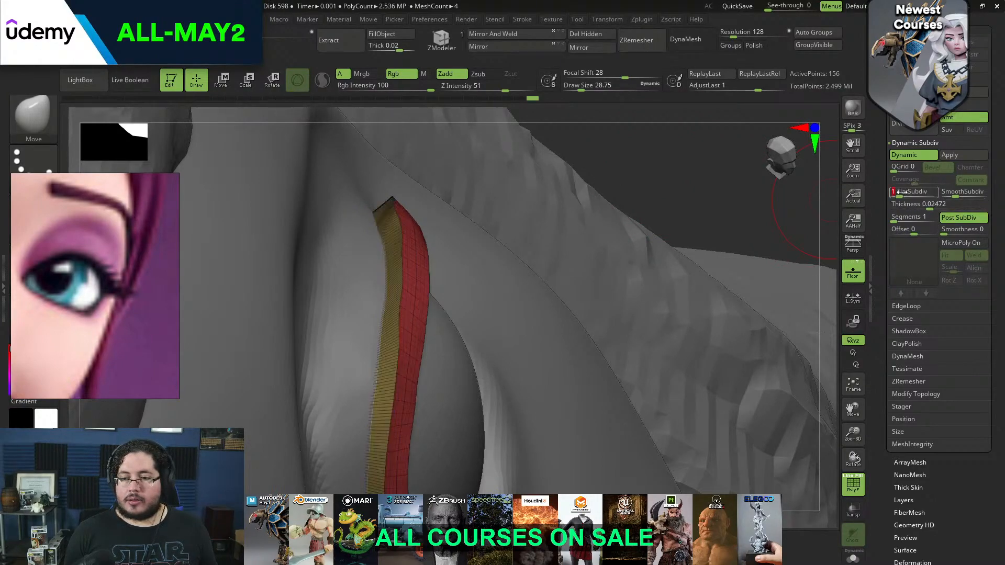
pyautogui.moveTo(900, 191); pyautogui.dragTo(925, 207)
pyautogui.click(920, 209)
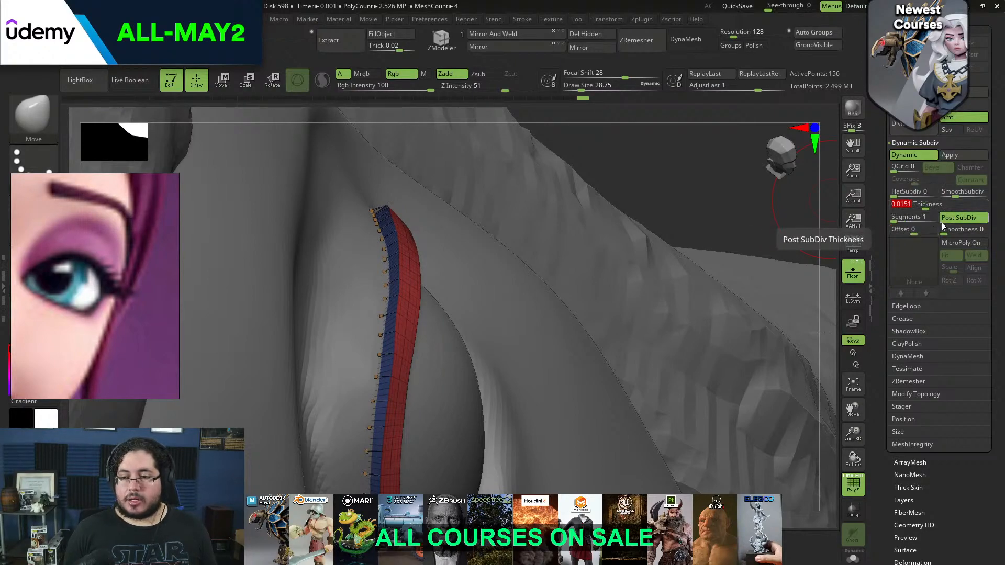
pyautogui.moveTo(898, 217); pyautogui.dragTo(903, 218)
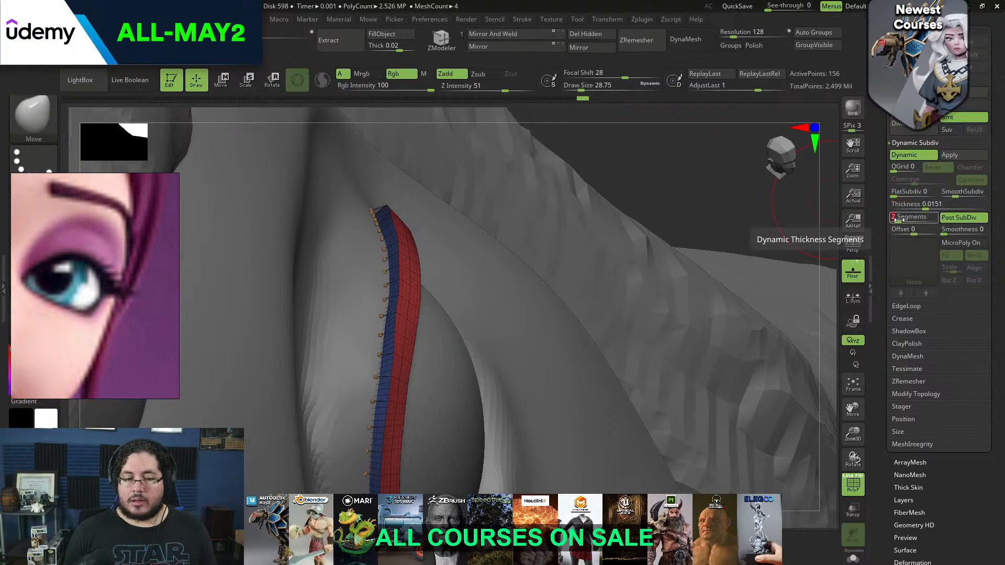
pyautogui.click(963, 155)
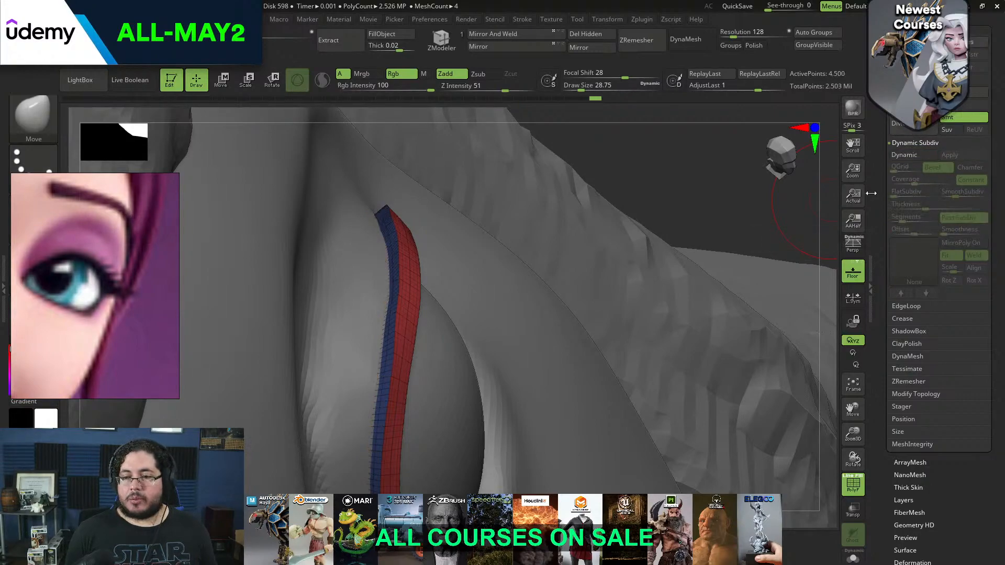
# Hide the polygon wireframe and try converting the thickened lash strip to DynaMesh
pyautogui.click(859, 480)
pyautogui.keyDown('alt'); pyautogui.moveTo(752, 153); pyautogui.dragTo(585, 278); pyautogui.keyUp('alt')
pyautogui.click(683, 40)
pyautogui.hotkey('ctrl', 'z')
pyautogui.moveTo(694, 194); pyautogui.dragTo(633, 215)
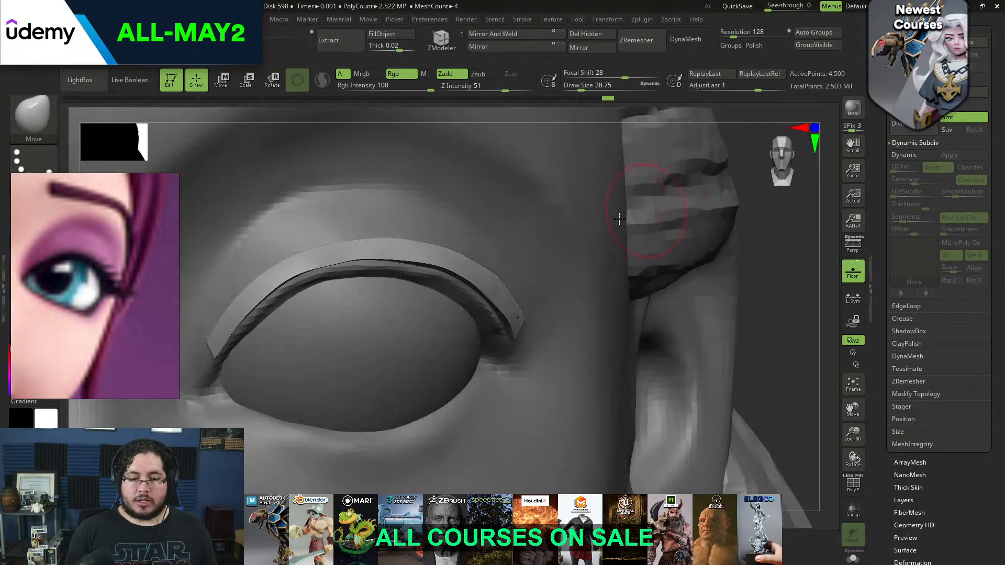
# Reshape the lash strip's arch with a large Move brush, bringing its top down closer to the eyelid edge
pyautogui.press('b')
pyautogui.press('space')
pyautogui.moveTo(482, 258); pyautogui.dragTo(490, 257)
pyautogui.press('space')
pyautogui.moveTo(296, 285); pyautogui.dragTo(311, 286)
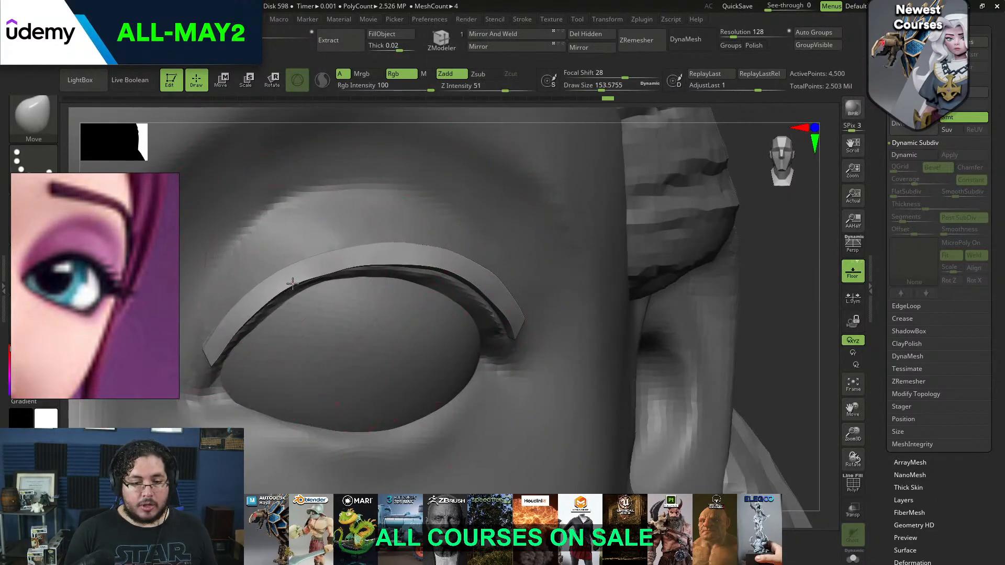
pyautogui.moveTo(409, 249); pyautogui.dragTo(413, 263)
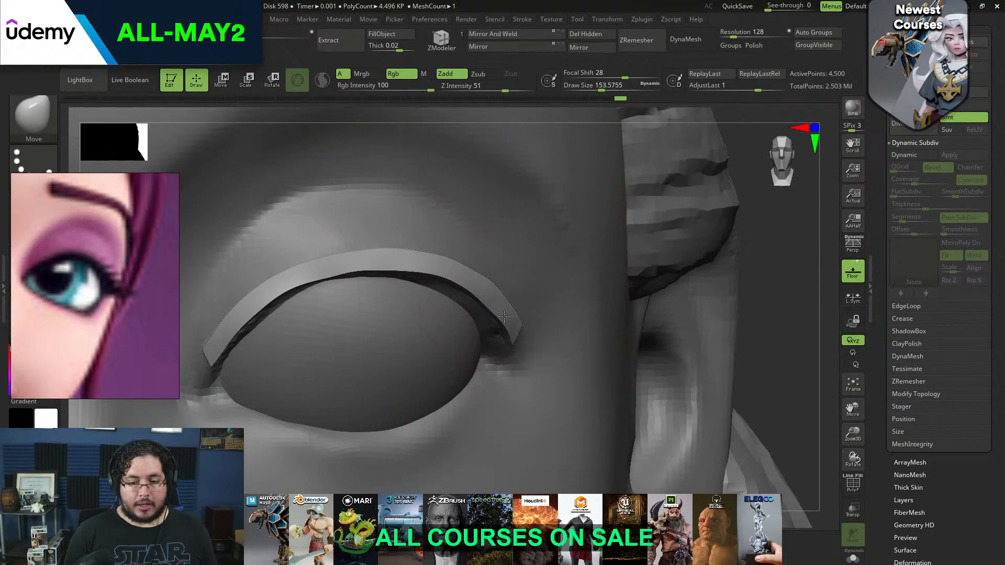
# Pull the lash strip's outer end outward into a flared wing with a smaller Move brush
pyautogui.moveTo(743, 307)
pyautogui.mouseDown()
pyautogui.moveTo(686, 284)
pyautogui.moveTo(572, 310)
pyautogui.mouseUp()
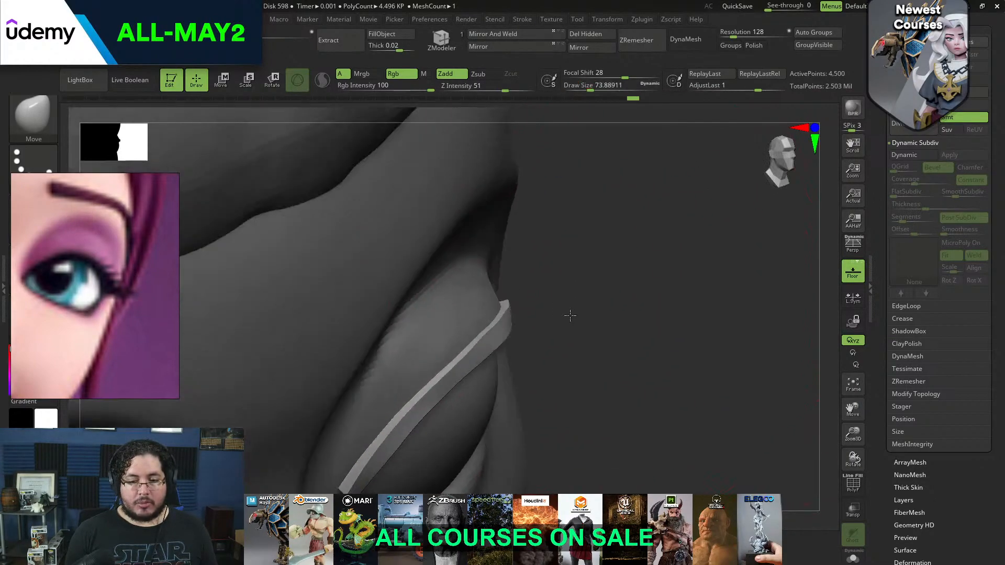
pyautogui.press('space')
pyautogui.moveTo(511, 299); pyautogui.dragTo(504, 297)
pyautogui.press('space')
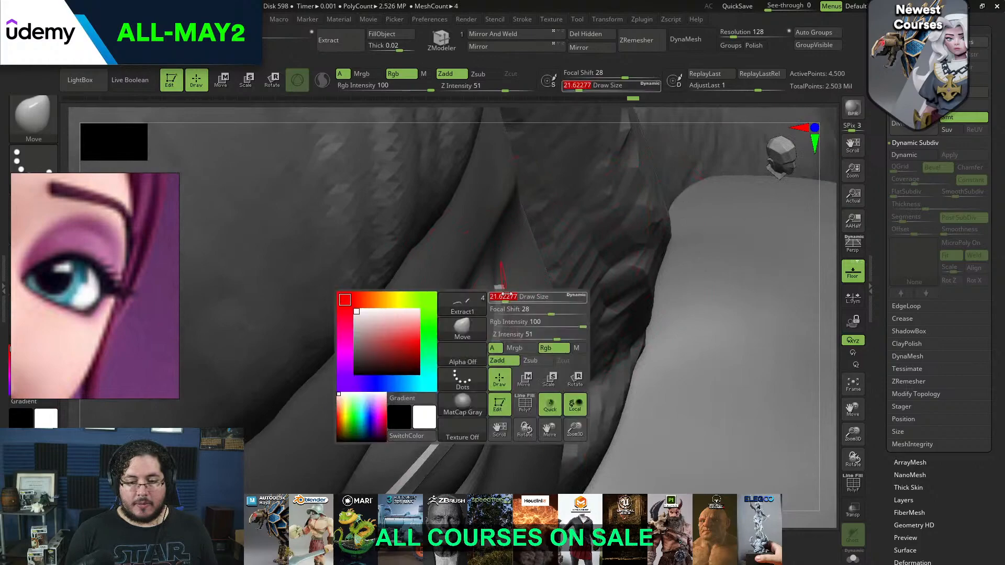
pyautogui.press('b')
pyautogui.press('m')
pyautogui.press('v')
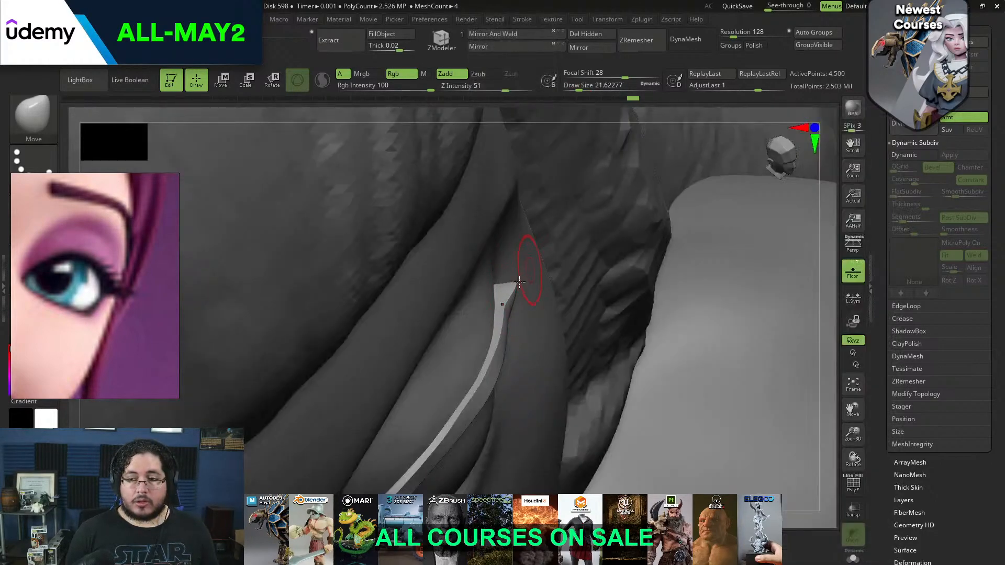
pyautogui.moveTo(515, 327)
pyautogui.keyDown('shift'); pyautogui.mouseDown()
pyautogui.moveTo(519, 340)
pyautogui.moveTo(511, 317)
pyautogui.mouseUp(); pyautogui.keyUp('shift')
pyautogui.press('space')
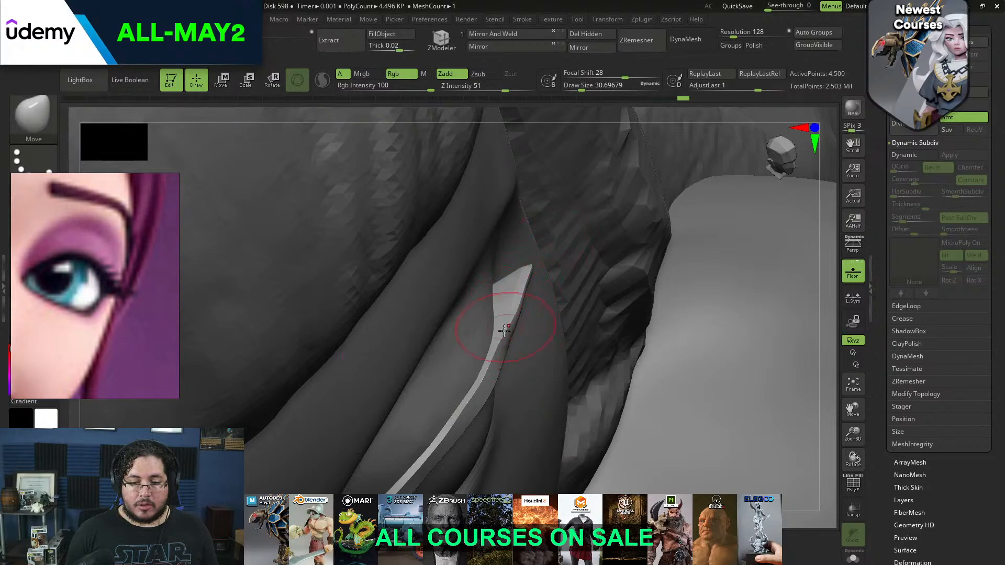
# Smooth the flared outer lash wing and refine it into a tapered point at the eye corner
pyautogui.moveTo(821, 328)
pyautogui.mouseDown()
pyautogui.moveTo(774, 293)
pyautogui.moveTo(733, 229)
pyautogui.moveTo(704, 254)
pyautogui.moveTo(733, 231)
pyautogui.moveTo(816, 288)
pyautogui.moveTo(691, 285)
pyautogui.mouseUp()
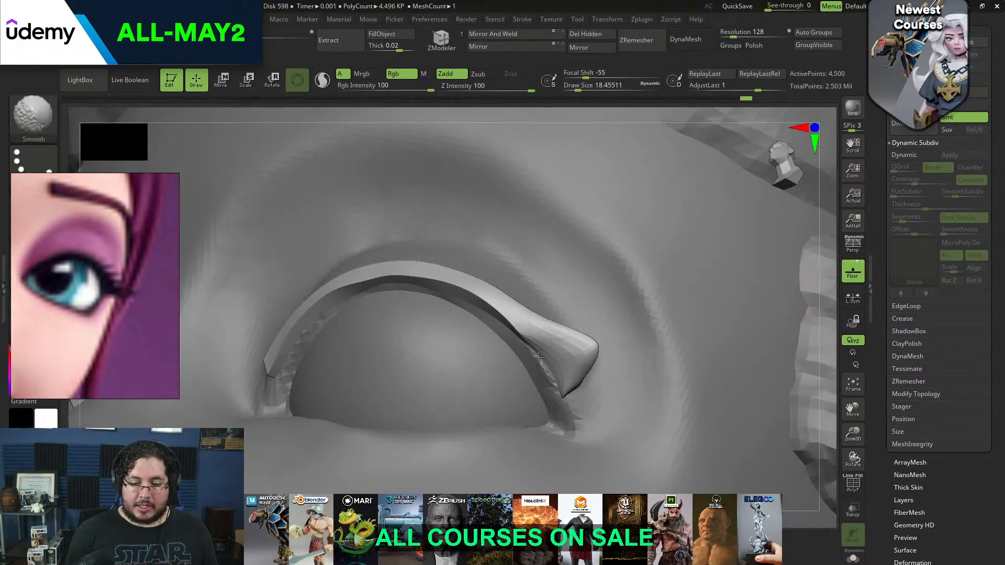
pyautogui.press('space')
pyautogui.press('space')
pyautogui.moveTo(555, 357); pyautogui.dragTo(558, 358)
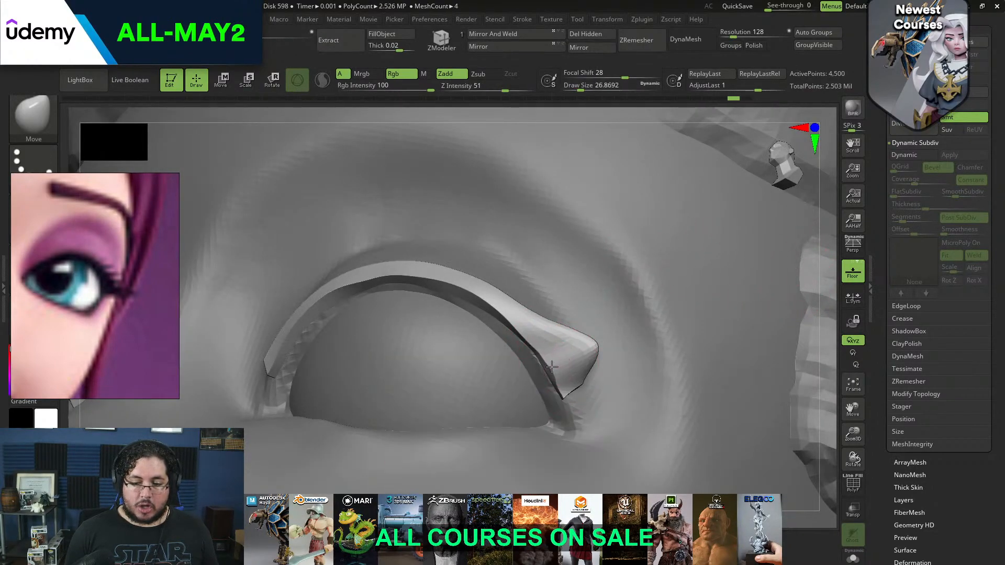
pyautogui.moveTo(830, 293)
pyautogui.mouseDown()
pyautogui.moveTo(659, 307)
pyautogui.moveTo(643, 315)
pyautogui.moveTo(650, 335)
pyautogui.mouseUp()
pyautogui.press('space')
pyautogui.press('space')
pyautogui.moveTo(578, 368); pyautogui.dragTo(561, 372)
pyautogui.press('space')
pyautogui.moveTo(615, 340)
pyautogui.mouseDown()
pyautogui.moveTo(592, 396)
pyautogui.moveTo(546, 397)
pyautogui.mouseUp()
pyautogui.press('space')
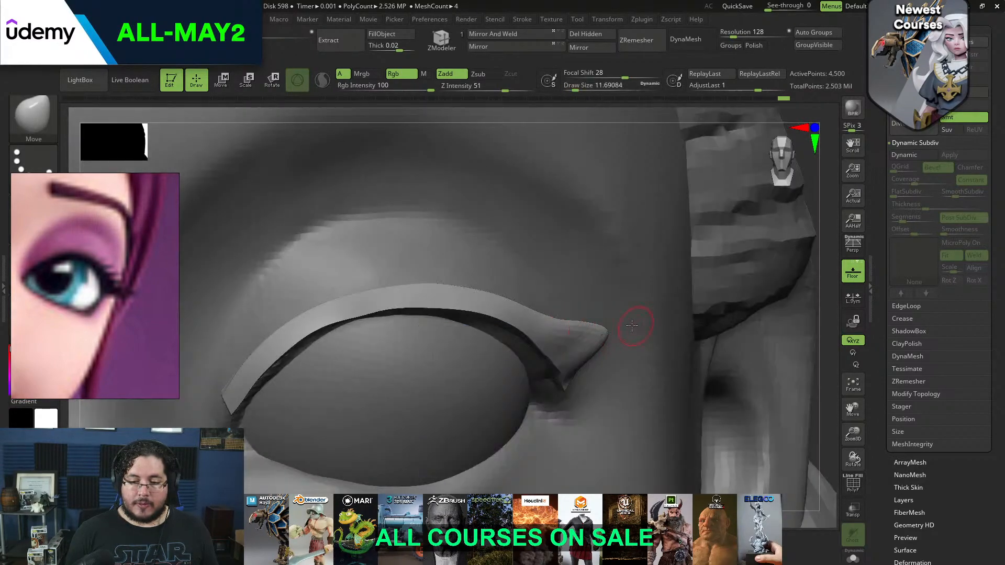
# Pull a row of small pointed lashes out of the strip's upper edge with a Move brush of about size 10.5
pyautogui.press('space')
pyautogui.moveTo(546, 316); pyautogui.dragTo(557, 317)
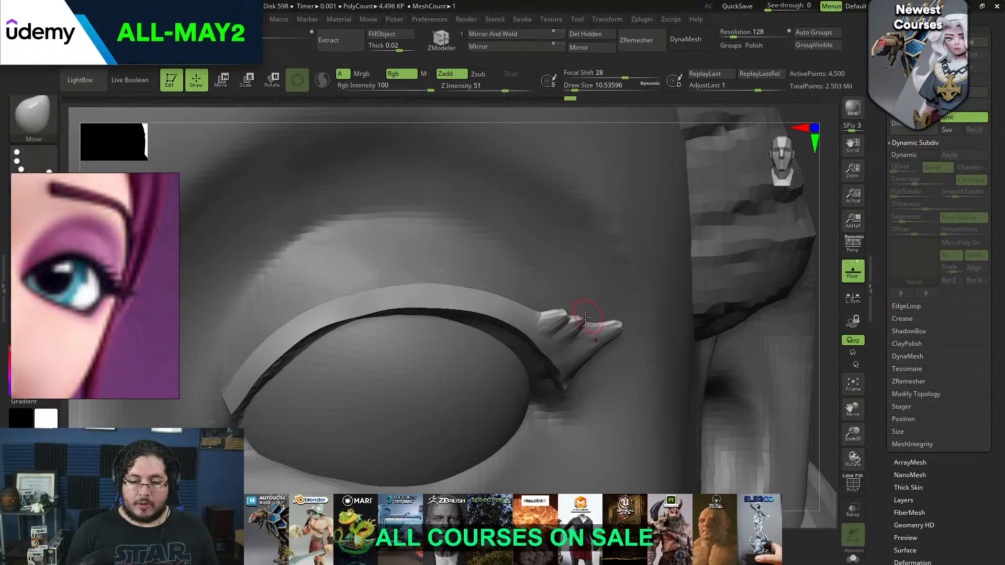
pyautogui.moveTo(524, 310); pyautogui.dragTo(516, 306)
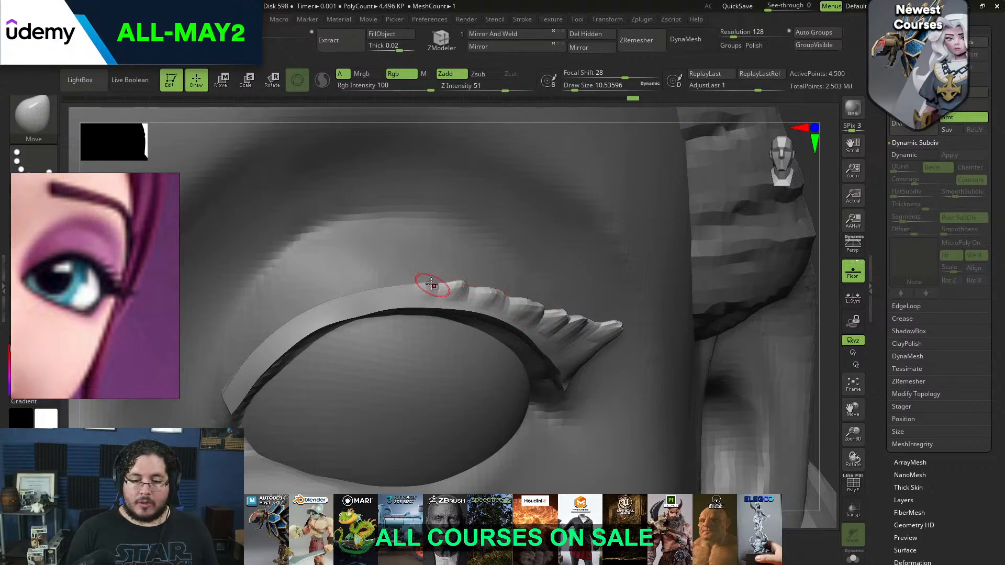
# Render a BPR preview of the whole head to check the lashes on the character
pyautogui.keyDown('alt'); pyautogui.moveTo(815, 343); pyautogui.dragTo(733, 293); pyautogui.keyUp('alt')
pyautogui.moveTo(733, 293); pyautogui.dragTo(821, 172)
pyautogui.click(852, 108)
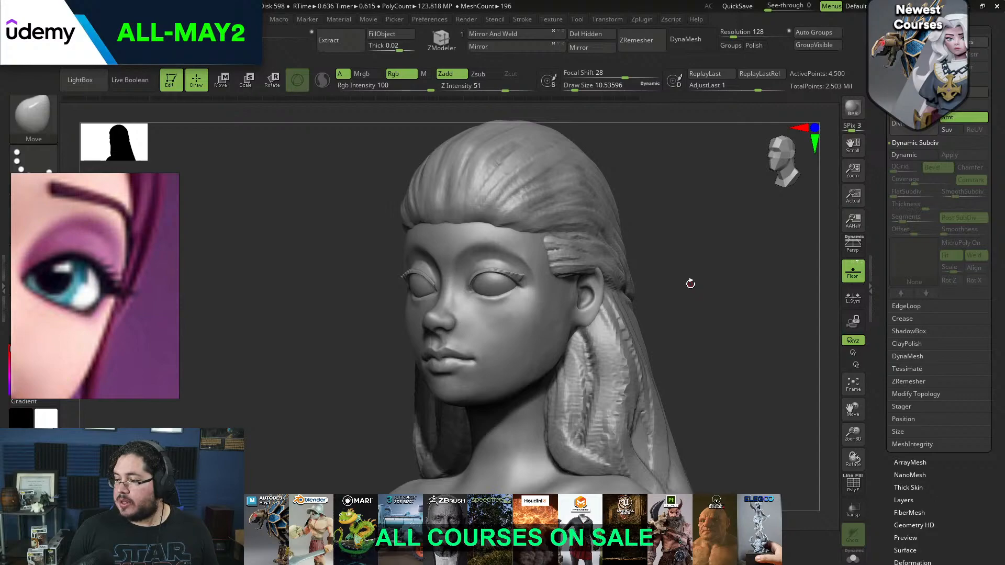
pyautogui.moveTo(694, 288)
pyautogui.mouseDown()
pyautogui.moveTo(705, 292)
pyautogui.moveTo(696, 284)
pyautogui.moveTo(700, 314)
pyautogui.moveTo(700, 293)
pyautogui.mouseUp()
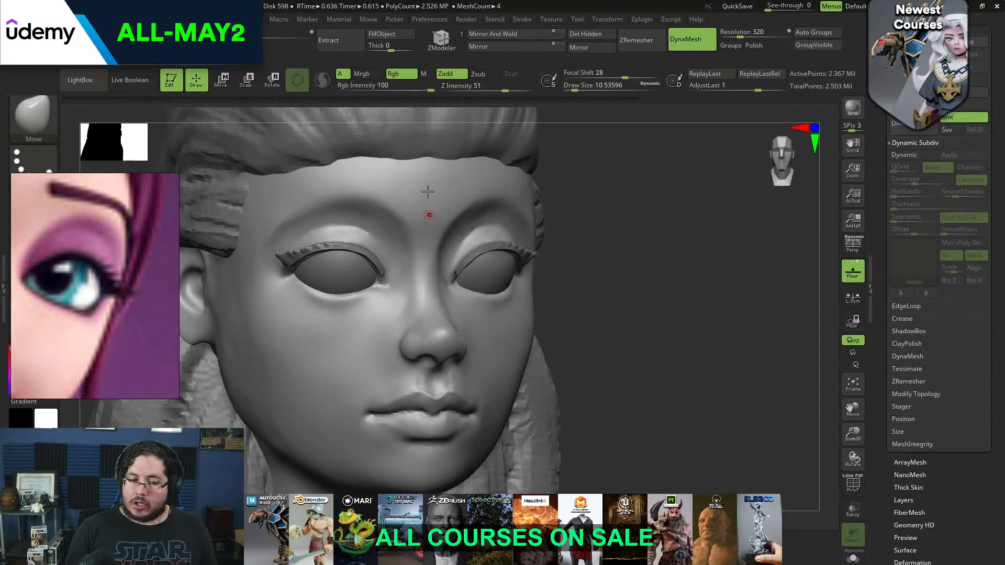
# Select the head mesh and adjust the shape between and along the eyebrows with a large Move brush
pyautogui.press('b')
pyautogui.press('m')
pyautogui.press('v')
pyautogui.press('space')
pyautogui.moveTo(430, 219)
pyautogui.mouseDown()
pyautogui.moveTo(445, 220)
pyautogui.moveTo(427, 234)
pyautogui.mouseUp()
pyautogui.press('space')
pyautogui.moveTo(628, 209); pyautogui.dragTo(606, 209)
pyautogui.press('space')
pyautogui.moveTo(475, 220); pyautogui.dragTo(471, 221)
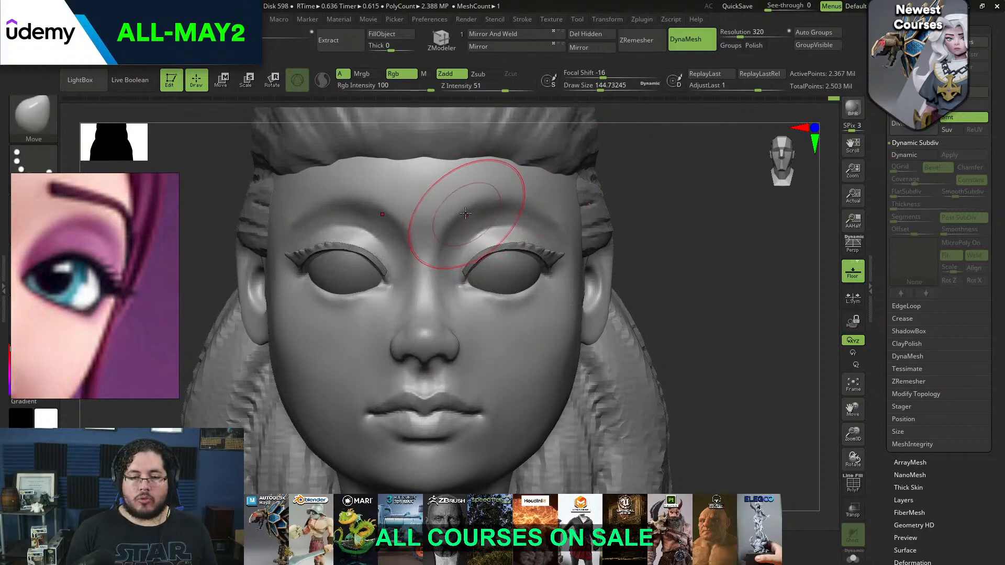
pyautogui.moveTo(478, 209); pyautogui.dragTo(483, 208)
# Flatten the brow and forehead planes with the TrimDynamic brush at a draw size of about 62
pyautogui.moveTo(641, 210)
pyautogui.mouseDown()
pyautogui.moveTo(574, 210)
pyautogui.moveTo(573, 222)
pyautogui.mouseUp()
pyautogui.press('b')
pyautogui.press('t')
pyautogui.press('d')
pyautogui.press('space')
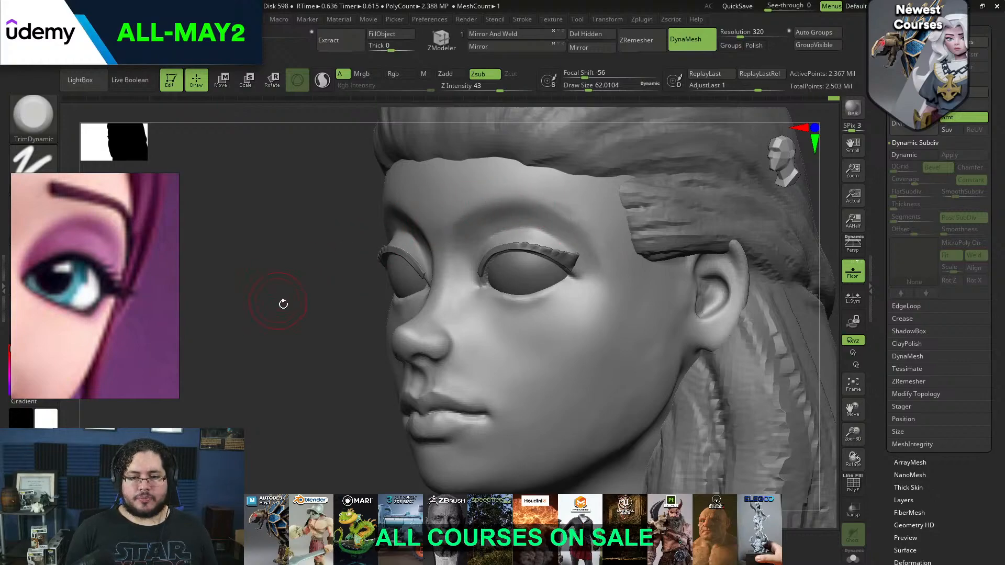
pyautogui.keyDown('shift'); pyautogui.moveTo(279, 302); pyautogui.dragTo(441, 213); pyautogui.keyUp('shift')
# Clean up the cheek plane below the outer eye with TrimDynamic at draw sizes of about 177 and 104
pyautogui.moveTo(721, 209)
pyautogui.keyDown('alt'); pyautogui.mouseDown()
pyautogui.moveTo(718, 161)
pyautogui.moveTo(617, 251)
pyautogui.mouseUp(); pyautogui.keyUp('alt')
pyautogui.press('space')
pyautogui.moveTo(658, 192); pyautogui.dragTo(672, 192)
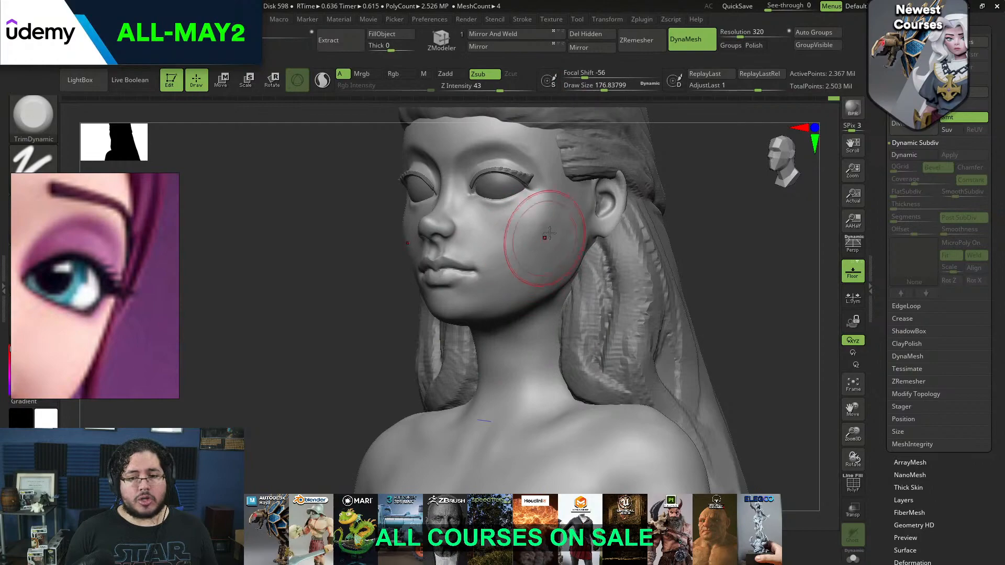
pyautogui.press('space')
pyautogui.moveTo(554, 236); pyautogui.dragTo(518, 238)
pyautogui.press('space')
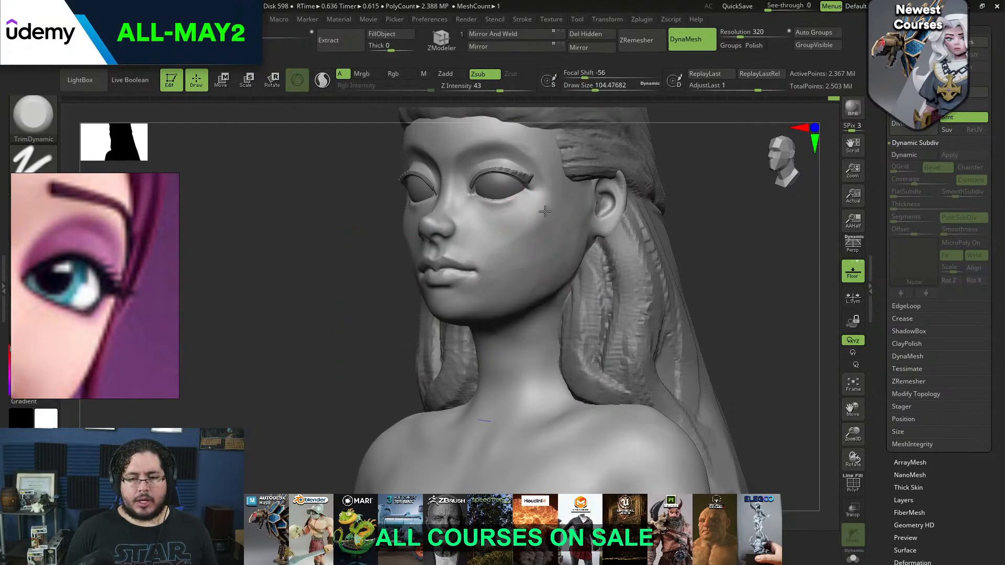
# Reshape the side of the cheek and jaw with a Move brush of about size 338
pyautogui.keyDown('shift'); pyautogui.moveTo(638, 209); pyautogui.dragTo(620, 194); pyautogui.keyUp('shift')
pyautogui.press('b')
pyautogui.press('m')
pyautogui.press('v')
pyautogui.press('space')
pyautogui.moveTo(558, 240); pyautogui.dragTo(579, 240)
pyautogui.moveTo(636, 257); pyautogui.dragTo(632, 227)
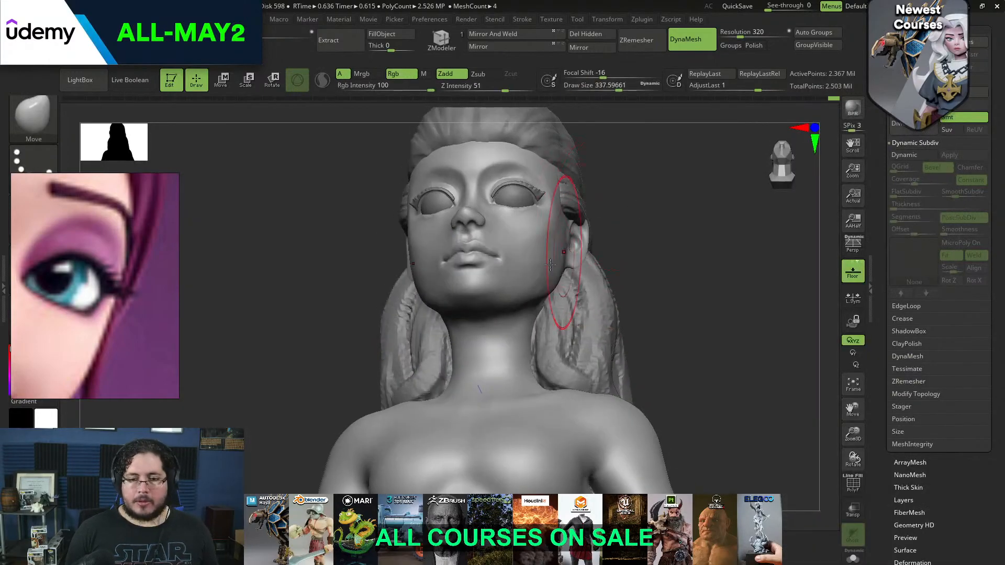
pyautogui.moveTo(544, 272); pyautogui.dragTo(538, 267)
# Refine the outer face and jaw contour using the Move brush at sizes of about 305 and 192
pyautogui.press('space')
pyautogui.keyDown('shift'); pyautogui.moveTo(630, 238); pyautogui.dragTo(598, 252); pyautogui.keyUp('shift')
pyautogui.moveTo(629, 246); pyautogui.dragTo(550, 250)
pyautogui.keyDown('shift'); pyautogui.moveTo(509, 333); pyautogui.dragTo(599, 267); pyautogui.keyUp('shift')
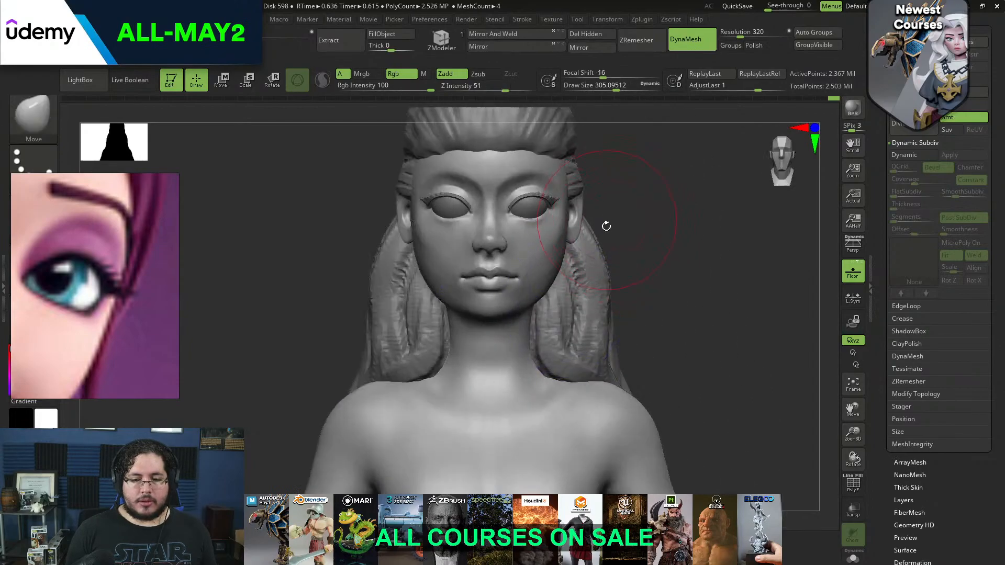
pyautogui.moveTo(658, 246)
pyautogui.keyDown('alt'); pyautogui.mouseDown()
pyautogui.moveTo(665, 277)
pyautogui.moveTo(725, 256)
pyautogui.moveTo(707, 249)
pyautogui.mouseUp(); pyautogui.keyUp('alt')
pyautogui.press('space')
pyautogui.moveTo(706, 252); pyautogui.dragTo(680, 230)
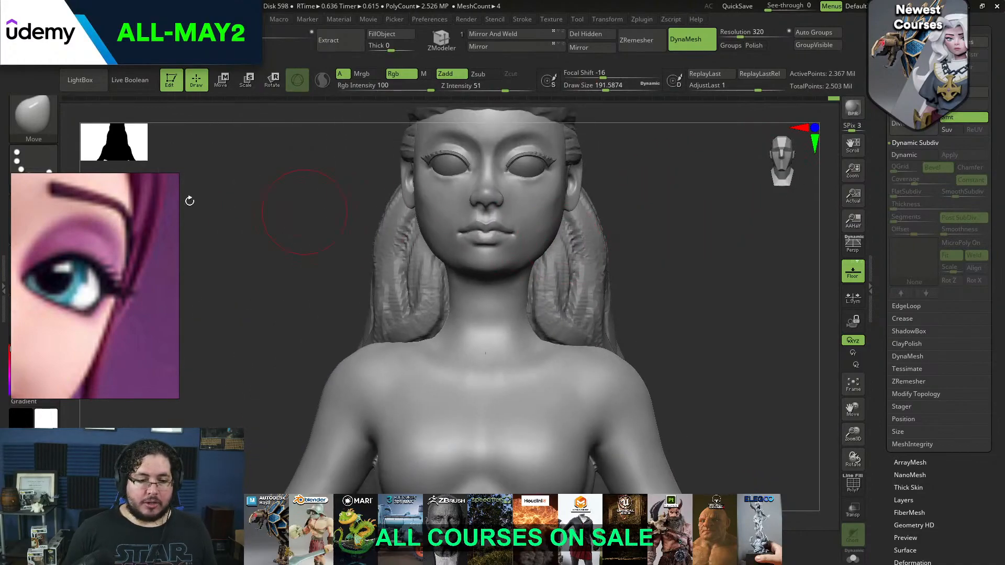
# Reframe the reference image on the red-dress character's neck and shoulders
pyautogui.scroll(-5, 114, 242)
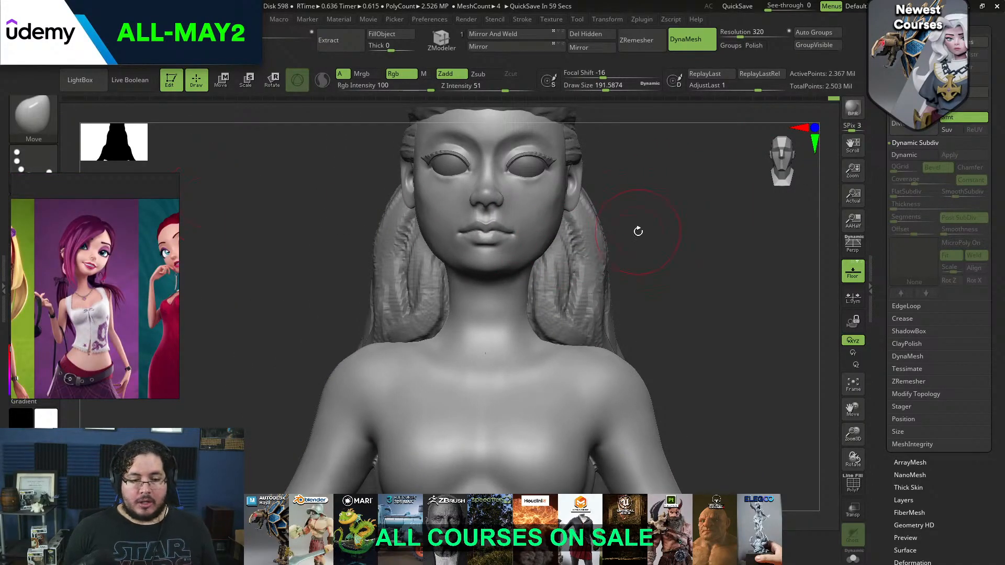
pyautogui.scroll(-8, 119, 259)
pyautogui.moveTo(120, 263); pyautogui.dragTo(131, 347, button='middle')
pyautogui.scroll(5, 125, 223)
pyautogui.scroll(4, 126, 225)
pyautogui.moveTo(134, 235); pyautogui.dragTo(60, 283, button='middle')
# Build up both collarbones with ClayBuildup at a draw size of about 97 and smooth them into the chest
pyautogui.moveTo(702, 315)
pyautogui.keyDown('alt'); pyautogui.mouseDown()
pyautogui.moveTo(693, 294)
pyautogui.moveTo(703, 307)
pyautogui.mouseUp(); pyautogui.keyUp('alt')
pyautogui.press('space')
pyautogui.moveTo(545, 330)
pyautogui.mouseDown()
pyautogui.moveTo(506, 344)
pyautogui.moveTo(568, 321)
pyautogui.mouseUp()
pyautogui.press('space')
pyautogui.press('b')
pyautogui.press('c')
pyautogui.press('b')
pyautogui.press('space')
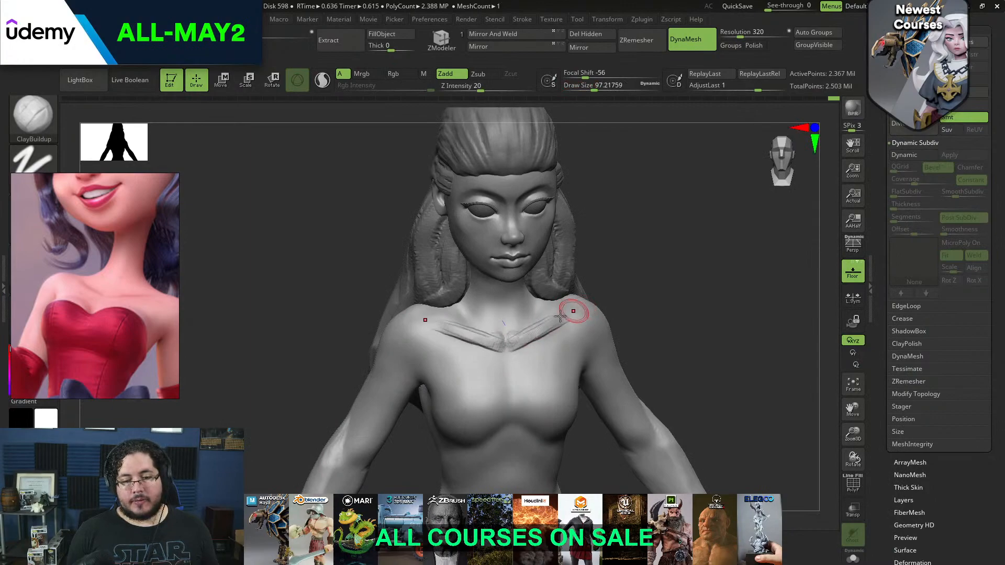
pyautogui.keyDown('shift'); pyautogui.moveTo(515, 341); pyautogui.dragTo(523, 333); pyautogui.keyUp('shift')
pyautogui.moveTo(614, 295); pyautogui.dragTo(598, 269)
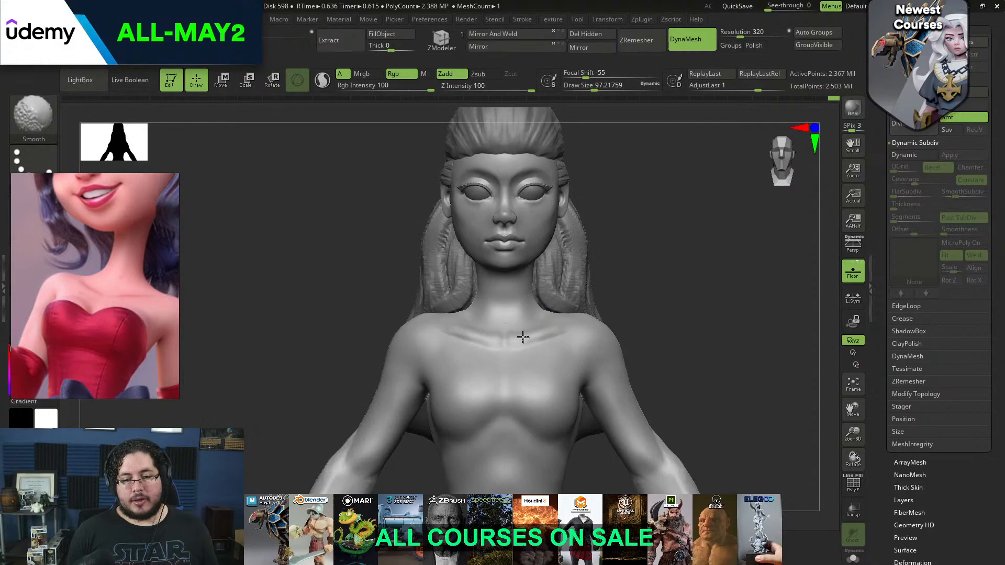
pyautogui.moveTo(618, 293); pyautogui.dragTo(657, 294)
pyautogui.moveTo(640, 253); pyautogui.dragTo(580, 277)
# Adjust the lower face and neck proportions with a Move brush of about size 358
pyautogui.press('b')
pyautogui.press('m')
pyautogui.press('v')
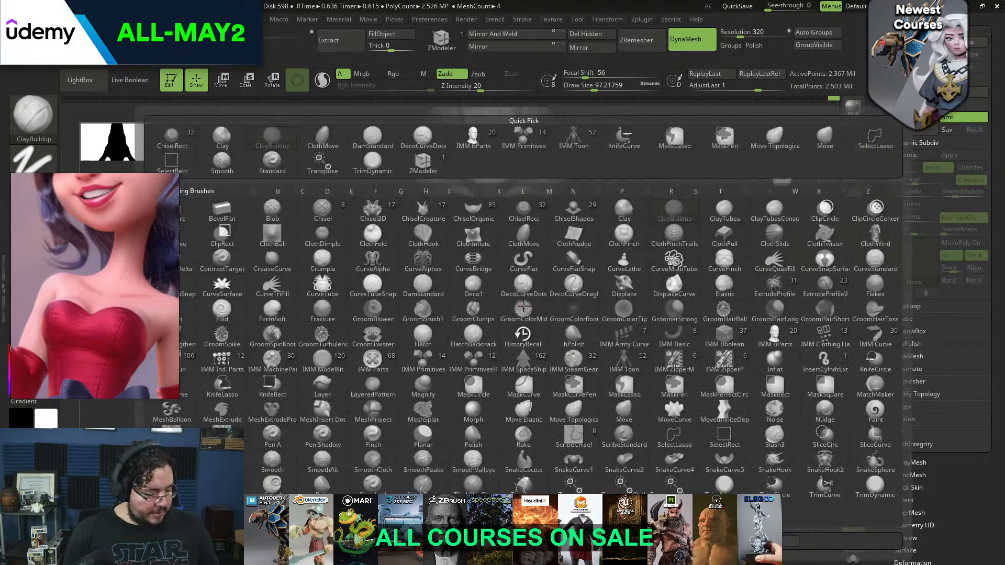
pyautogui.press('space')
pyautogui.press('space')
pyautogui.moveTo(498, 290); pyautogui.dragTo(508, 290)
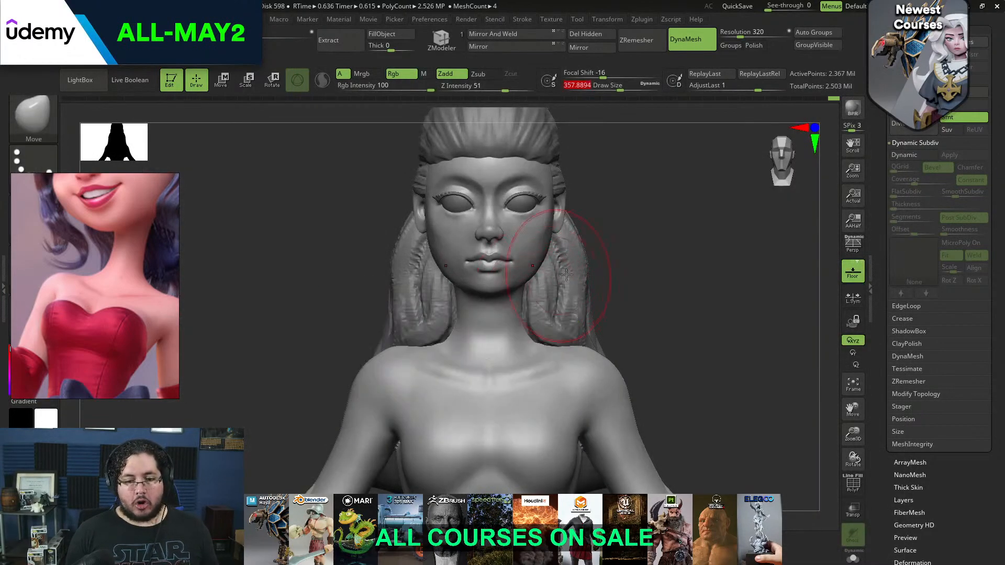
pyautogui.moveTo(623, 303); pyautogui.dragTo(570, 283)
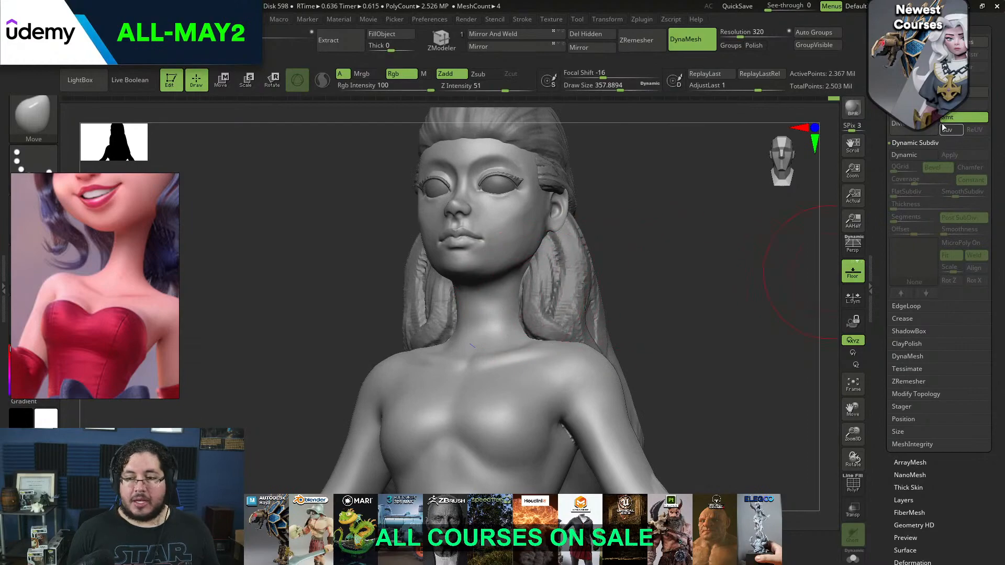
# Hide the hair subtool and reshape the neck and its transition into the shoulders with a large Move brush
pyautogui.click(906, 19)
pyautogui.click(983, 103)
pyautogui.moveTo(610, 236); pyautogui.dragTo(647, 265)
pyautogui.press('space')
pyautogui.moveTo(530, 307)
pyautogui.mouseDown()
pyautogui.moveTo(518, 307)
pyautogui.moveTo(524, 316)
pyautogui.mouseUp()
pyautogui.moveTo(542, 318); pyautogui.dragTo(534, 325)
pyautogui.moveTo(623, 293)
pyautogui.mouseDown()
pyautogui.moveTo(529, 288)
pyautogui.moveTo(567, 265)
pyautogui.moveTo(550, 262)
pyautogui.mouseUp()
pyautogui.keyDown('shift'); pyautogui.moveTo(563, 258); pyautogui.dragTo(536, 258); pyautogui.keyUp('shift')
pyautogui.moveTo(471, 306); pyautogui.dragTo(560, 288)
pyautogui.keyDown('shift'); pyautogui.moveTo(532, 256); pyautogui.dragTo(581, 270); pyautogui.keyUp('shift')
pyautogui.press('space')
pyautogui.moveTo(507, 305); pyautogui.dragTo(501, 305)
pyautogui.moveTo(552, 260)
pyautogui.mouseDown()
pyautogui.moveTo(582, 257)
pyautogui.moveTo(464, 288)
pyautogui.moveTo(494, 318)
pyautogui.mouseUp()
# Build up the diagonal neck muscle behind the jaw with ClayBuildup at a draw size of about 128 and smooth it
pyautogui.press('b')
pyautogui.press('c')
pyautogui.press('b')
pyautogui.press('space')
pyautogui.moveTo(467, 257)
pyautogui.mouseDown()
pyautogui.moveTo(494, 321)
pyautogui.moveTo(478, 289)
pyautogui.mouseUp()
pyautogui.press('shift')
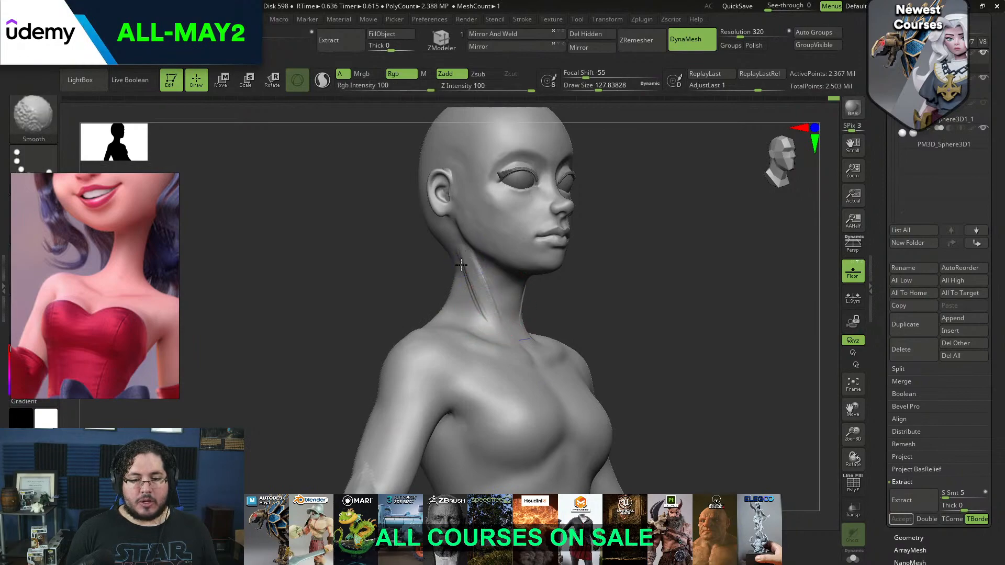
pyautogui.moveTo(557, 282)
pyautogui.keyDown('shift'); pyautogui.mouseDown()
pyautogui.moveTo(481, 299)
pyautogui.moveTo(570, 263)
pyautogui.moveTo(547, 248)
pyautogui.mouseUp(); pyautogui.keyUp('shift')
pyautogui.press('shift')
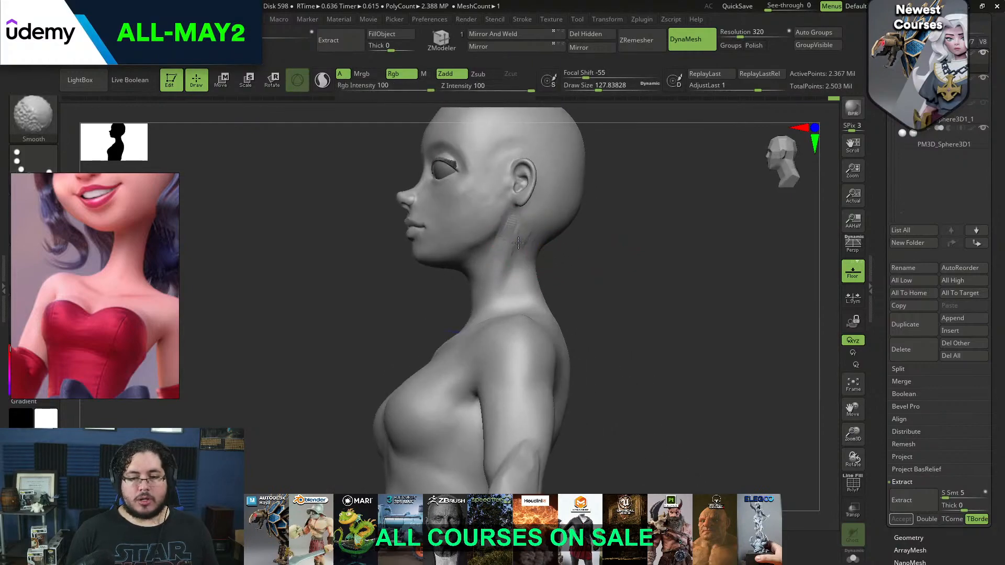
pyautogui.keyDown('shift'); pyautogui.moveTo(570, 257); pyautogui.dragTo(612, 257); pyautogui.keyUp('shift')
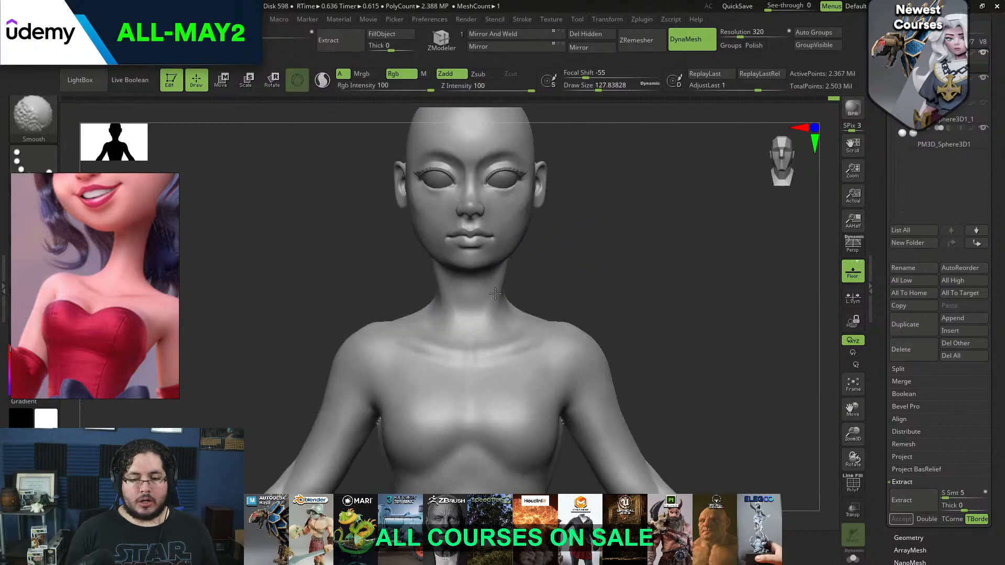
pyautogui.keyDown('alt'); pyautogui.moveTo(539, 299); pyautogui.dragTo(545, 273); pyautogui.keyUp('alt')
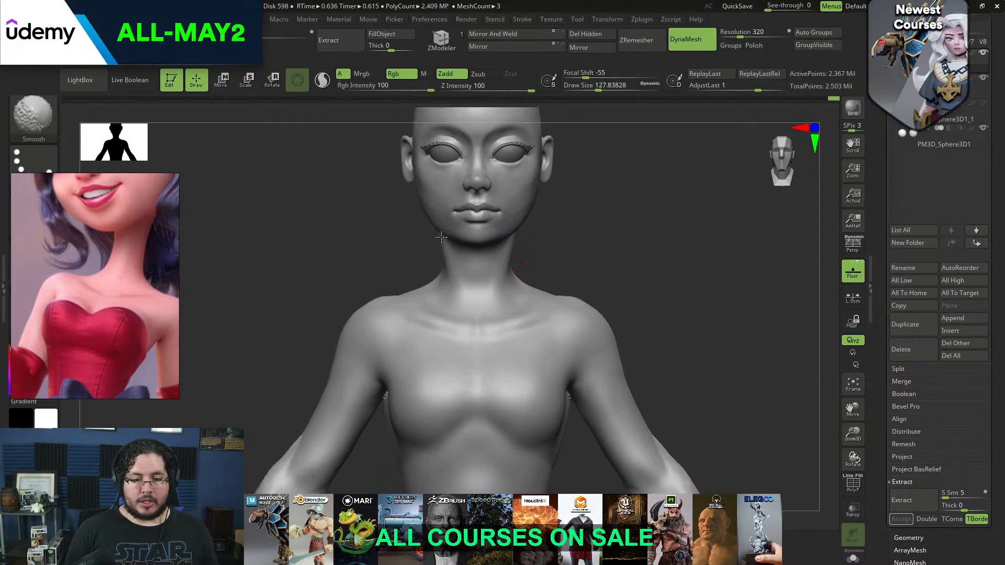
# Undo the last stroke and refine the neck silhouette with a Move brush of about size 245
pyautogui.hotkey('ctrl', 'z')
pyautogui.press('b')
pyautogui.press('m')
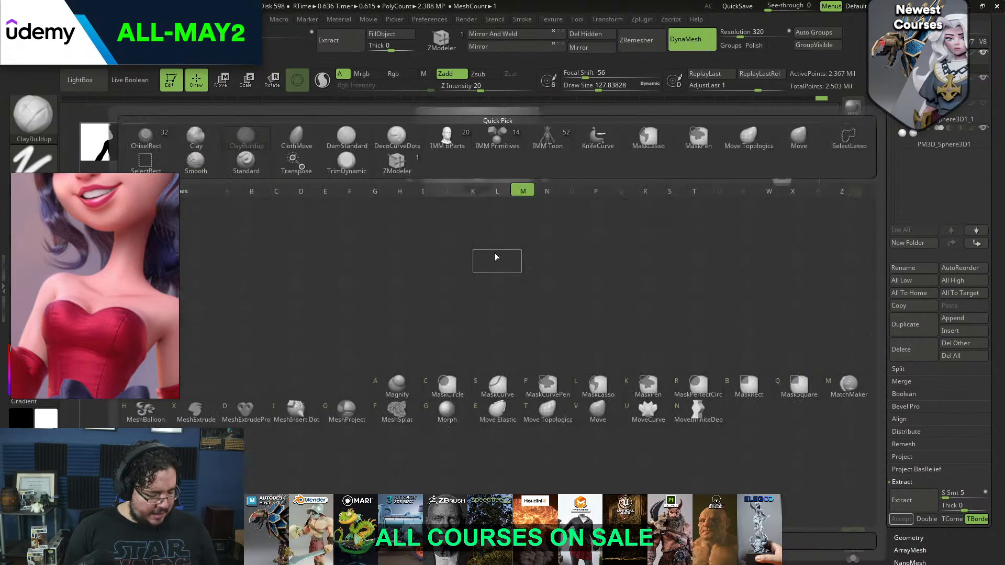
pyautogui.press('v')
pyautogui.moveTo(547, 239)
pyautogui.mouseDown()
pyautogui.moveTo(522, 239)
pyautogui.moveTo(513, 224)
pyautogui.moveTo(517, 253)
pyautogui.moveTo(519, 242)
pyautogui.moveTo(506, 260)
pyautogui.moveTo(516, 266)
pyautogui.moveTo(512, 244)
pyautogui.moveTo(505, 269)
pyautogui.mouseUp()
pyautogui.press('space')
pyautogui.press('b')
pyautogui.press('m')
pyautogui.press('v')
pyautogui.press('space')
pyautogui.press('space')
pyautogui.press('space')
pyautogui.moveTo(518, 234); pyautogui.dragTo(509, 234)
pyautogui.keyDown('alt'); pyautogui.moveTo(513, 236); pyautogui.dragTo(529, 209); pyautogui.keyUp('alt')
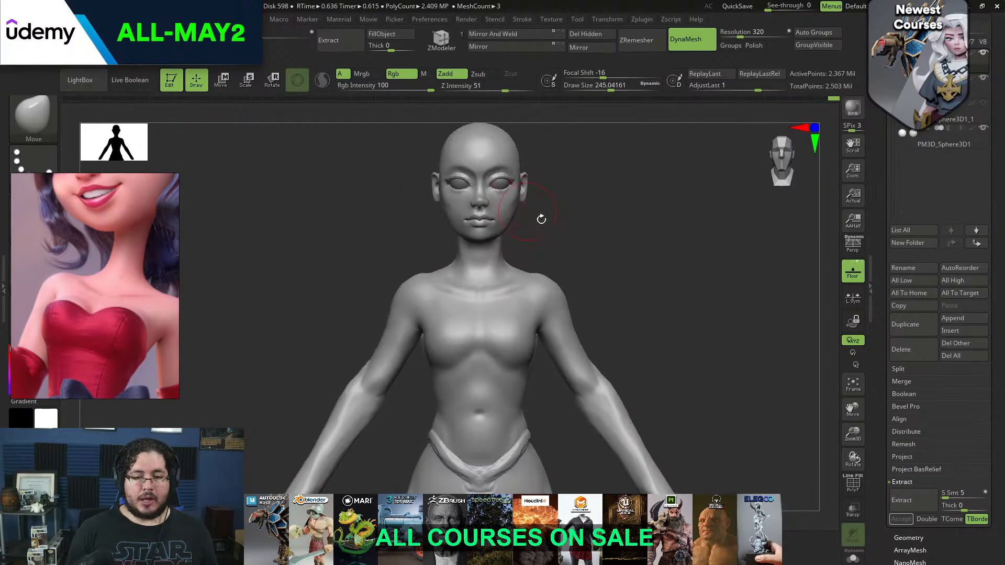
# Show the hair again and adjust the shoulders and collarbone area with a Move brush of about size 460
pyautogui.click(984, 105)
pyautogui.moveTo(611, 229)
pyautogui.mouseDown()
pyautogui.moveTo(621, 254)
pyautogui.moveTo(577, 233)
pyautogui.moveTo(602, 258)
pyautogui.moveTo(413, 267)
pyautogui.moveTo(446, 276)
pyautogui.mouseUp()
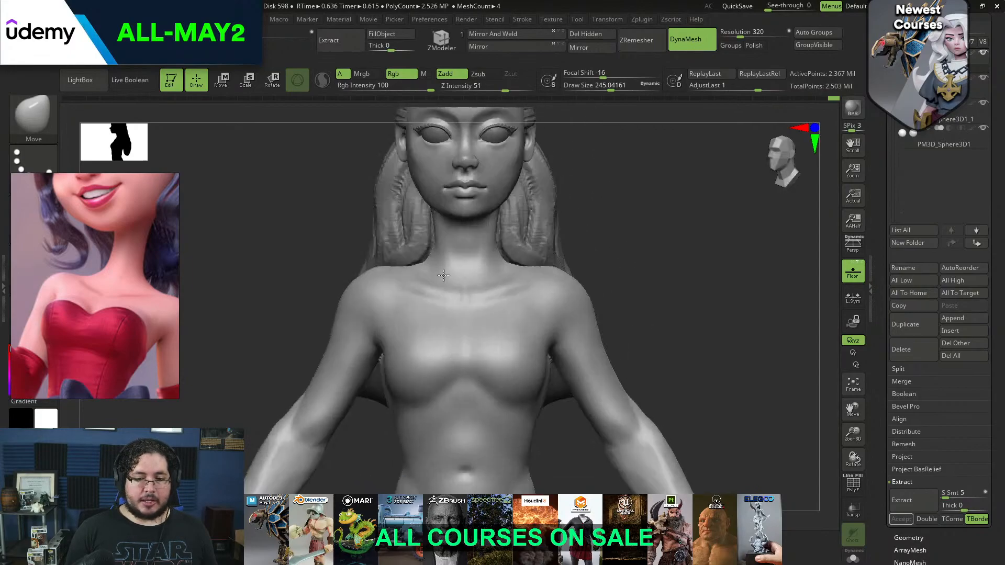
pyautogui.press('b')
pyautogui.press('m')
pyautogui.press('v')
pyautogui.press('space')
pyautogui.click(463, 286)
pyautogui.press('space')
pyautogui.click(443, 283)
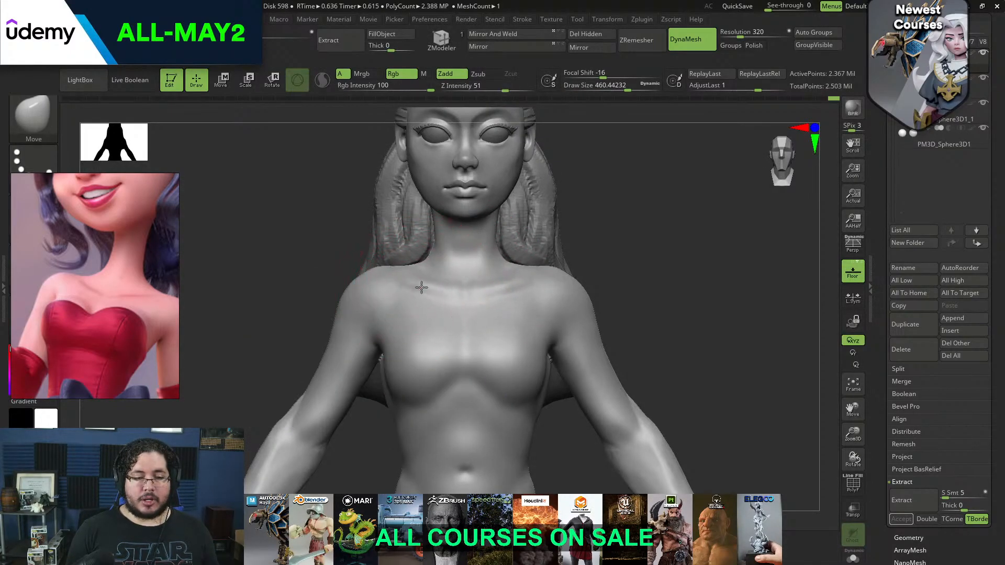
pyautogui.moveTo(597, 261); pyautogui.dragTo(567, 258)
# Refine the chin and jaw in profile with a Move brush of about size 80 and smooth the lower cheek
pyautogui.keyDown('alt'); pyautogui.moveTo(623, 216); pyautogui.dragTo(654, 228); pyautogui.keyUp('alt')
pyautogui.moveTo(654, 227)
pyautogui.keyDown('alt'); pyautogui.mouseDown()
pyautogui.moveTo(642, 205)
pyautogui.moveTo(678, 220)
pyautogui.moveTo(650, 245)
pyautogui.mouseUp(); pyautogui.keyUp('alt')
pyautogui.press('space')
pyautogui.moveTo(648, 243)
pyautogui.mouseDown()
pyautogui.moveTo(542, 252)
pyautogui.moveTo(480, 237)
pyautogui.mouseUp()
pyautogui.press('space')
pyautogui.press('shift')
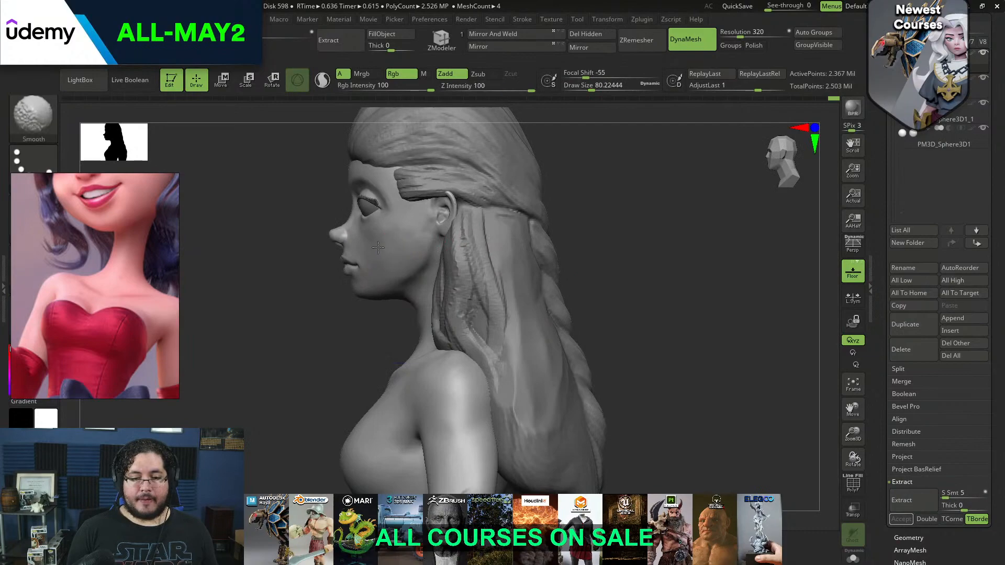
pyautogui.moveTo(350, 311)
pyautogui.mouseDown()
pyautogui.moveTo(361, 305)
pyautogui.moveTo(339, 331)
pyautogui.mouseUp()
pyautogui.press('shift')
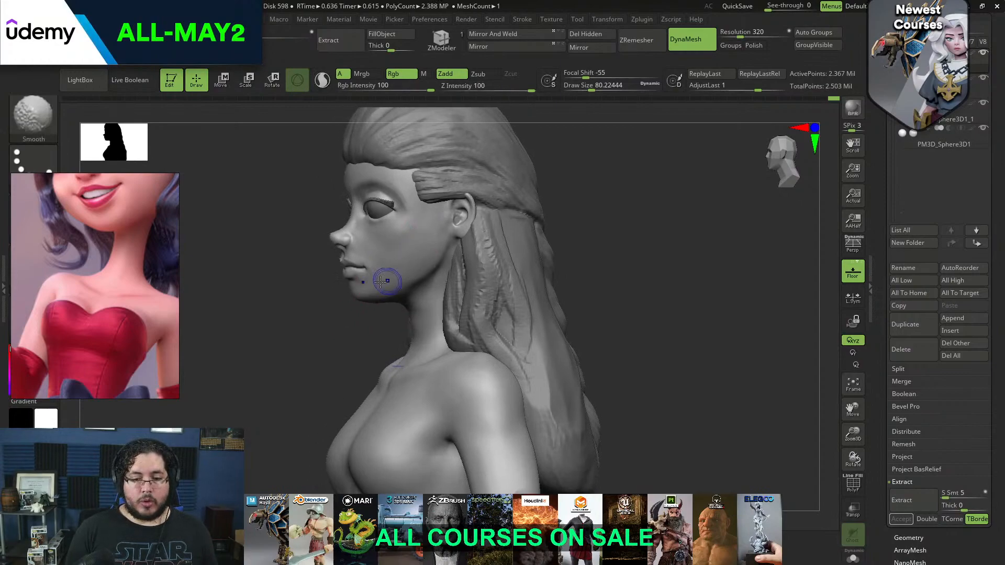
pyautogui.keyDown('shift'); pyautogui.moveTo(385, 281); pyautogui.dragTo(399, 260); pyautogui.keyUp('shift')
# Smooth the temple beside the outer eye corner at a draw size of about 56
pyautogui.moveTo(523, 146)
pyautogui.keyDown('alt'); pyautogui.mouseDown()
pyautogui.moveTo(525, 222)
pyautogui.moveTo(516, 230)
pyautogui.mouseUp(); pyautogui.keyUp('alt')
pyautogui.press('space')
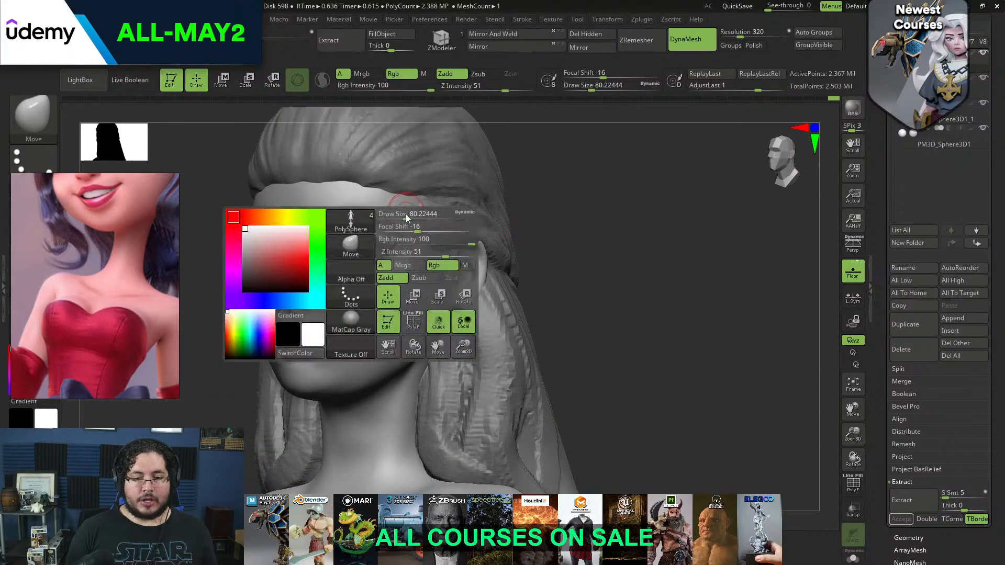
pyautogui.press('shift')
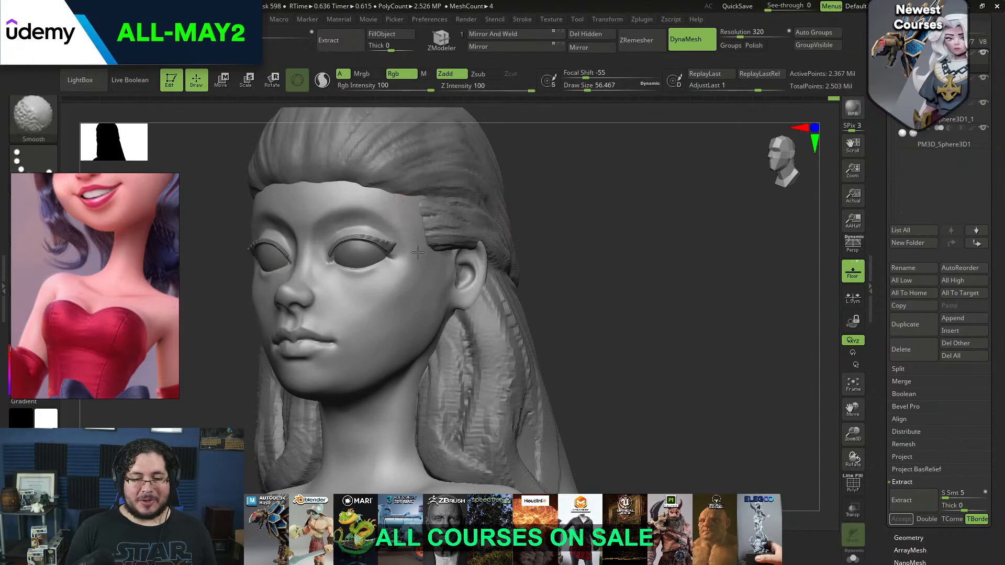
# Add volume under the lower eyelid with ClayBuildup at a draw size of about 46 and smooth it into the cheek
pyautogui.moveTo(525, 206)
pyautogui.mouseDown()
pyautogui.moveTo(574, 233)
pyautogui.moveTo(534, 239)
pyautogui.mouseUp()
pyautogui.press('b')
pyautogui.press('c')
pyautogui.press('b')
pyautogui.press('space')
pyautogui.moveTo(337, 336); pyautogui.dragTo(333, 338)
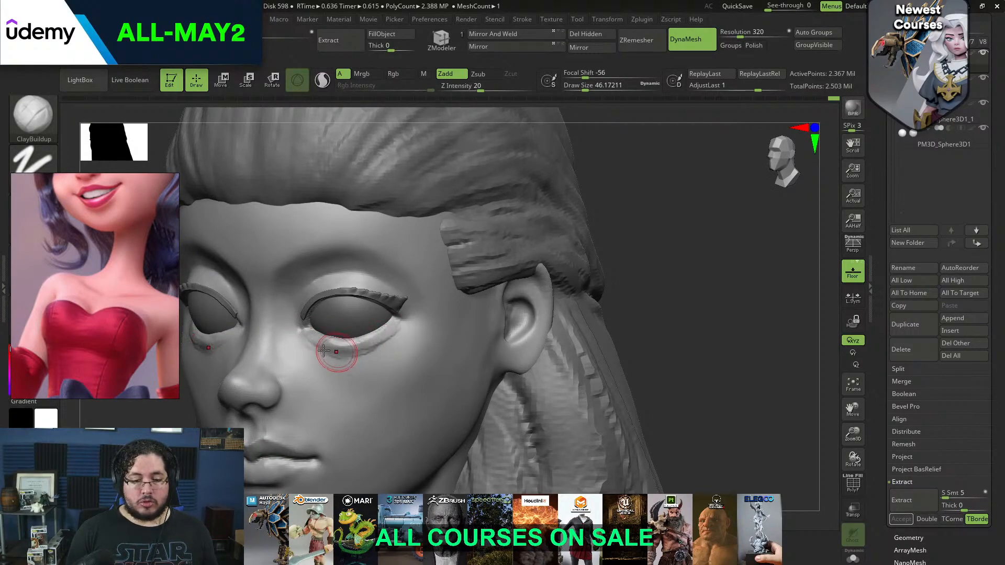
pyautogui.press('shift')
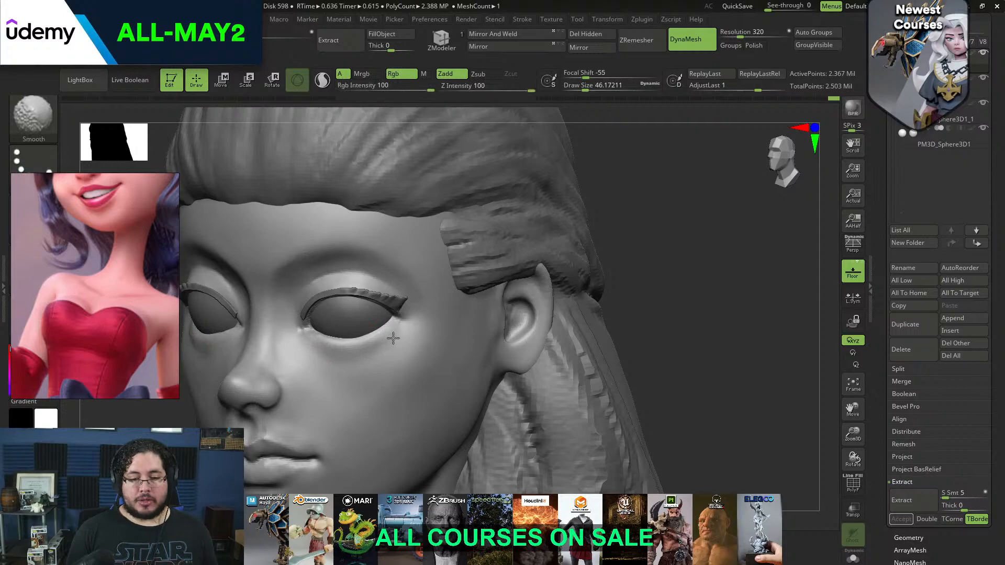
pyautogui.keyDown('shift'); pyautogui.moveTo(323, 361); pyautogui.dragTo(343, 351); pyautogui.keyUp('shift')
pyautogui.moveTo(628, 263); pyautogui.dragTo(664, 267)
pyautogui.keyDown('shift'); pyautogui.moveTo(347, 335); pyautogui.dragTo(308, 341); pyautogui.keyUp('shift')
# Select the eyelash mesh and flatten the strip's inner end with TrimDynamic at a draw size of about 14
pyautogui.moveTo(544, 237)
pyautogui.mouseDown()
pyautogui.moveTo(567, 235)
pyautogui.moveTo(505, 222)
pyautogui.moveTo(543, 309)
pyautogui.moveTo(621, 285)
pyautogui.mouseUp()
pyautogui.press('space')
pyautogui.moveTo(409, 263); pyautogui.dragTo(404, 263)
pyautogui.keyDown('alt'); pyautogui.click(338, 272); pyautogui.keyUp('alt')
pyautogui.keyDown('alt'); pyautogui.moveTo(511, 222); pyautogui.dragTo(517, 260); pyautogui.keyUp('alt')
pyautogui.press('b')
pyautogui.press('t')
pyautogui.press('d')
pyautogui.press('space')
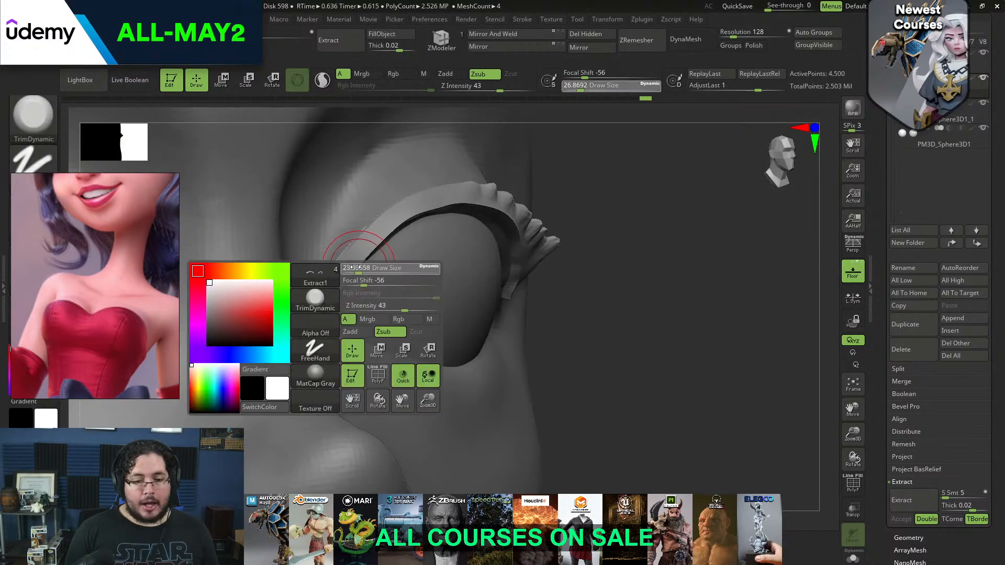
pyautogui.moveTo(336, 273); pyautogui.dragTo(341, 271)
pyautogui.press('space')
pyautogui.moveTo(339, 271); pyautogui.dragTo(333, 286)
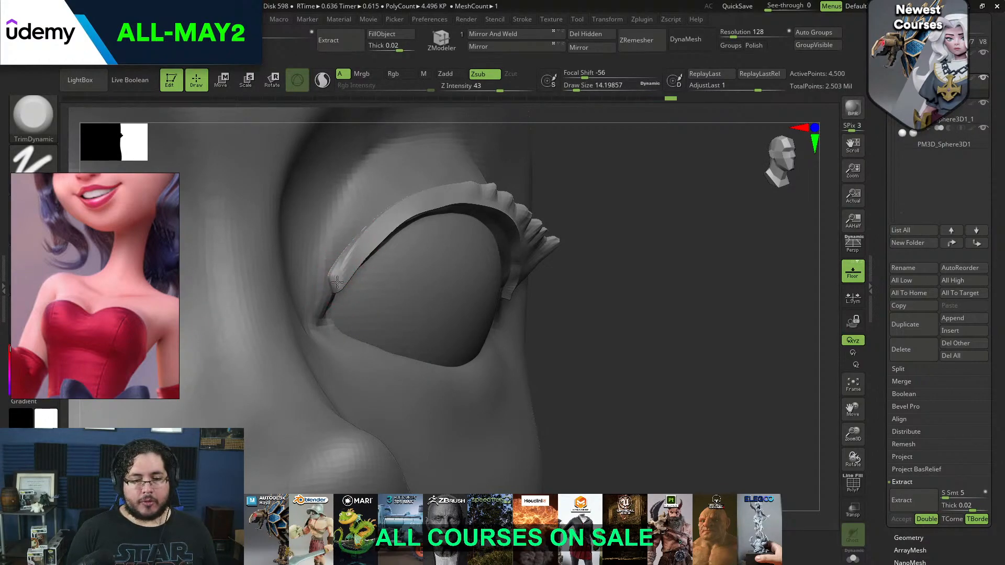
pyautogui.moveTo(336, 280)
pyautogui.keyDown('shift'); pyautogui.mouseDown()
pyautogui.moveTo(359, 247)
pyautogui.moveTo(338, 245)
pyautogui.moveTo(396, 208)
pyautogui.mouseUp(); pyautogui.keyUp('shift')
pyautogui.moveTo(576, 209); pyautogui.dragTo(498, 201)
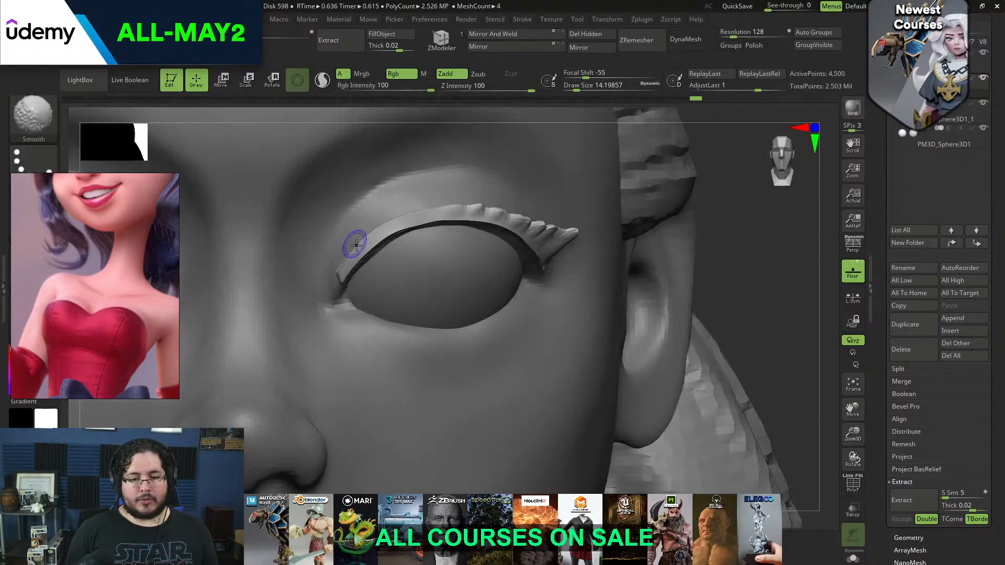
# Adjust the inner end of the eyelash strip along the upper eyelid with the Move brush
pyautogui.press('b')
pyautogui.press('m')
pyautogui.press('v')
pyautogui.press('space')
pyautogui.moveTo(359, 261); pyautogui.dragTo(371, 237)
pyautogui.press('space')
# Select the head mesh and adjust the mouth corners and lower cheeks with a Move brush of about size 132
pyautogui.moveTo(713, 226)
pyautogui.keyDown('alt'); pyautogui.mouseDown()
pyautogui.moveTo(666, 204)
pyautogui.moveTo(641, 282)
pyautogui.moveTo(628, 206)
pyautogui.moveTo(623, 277)
pyautogui.moveTo(650, 211)
pyautogui.moveTo(594, 223)
pyautogui.mouseUp(); pyautogui.keyUp('alt')
pyautogui.keyDown('alt'); pyautogui.click(465, 333); pyautogui.keyUp('alt')
pyautogui.press('b')
pyautogui.press('m')
pyautogui.press('v')
pyautogui.press('space')
pyautogui.moveTo(454, 298)
pyautogui.mouseDown()
pyautogui.moveTo(434, 302)
pyautogui.moveTo(546, 308)
pyautogui.mouseUp()
pyautogui.press(']')
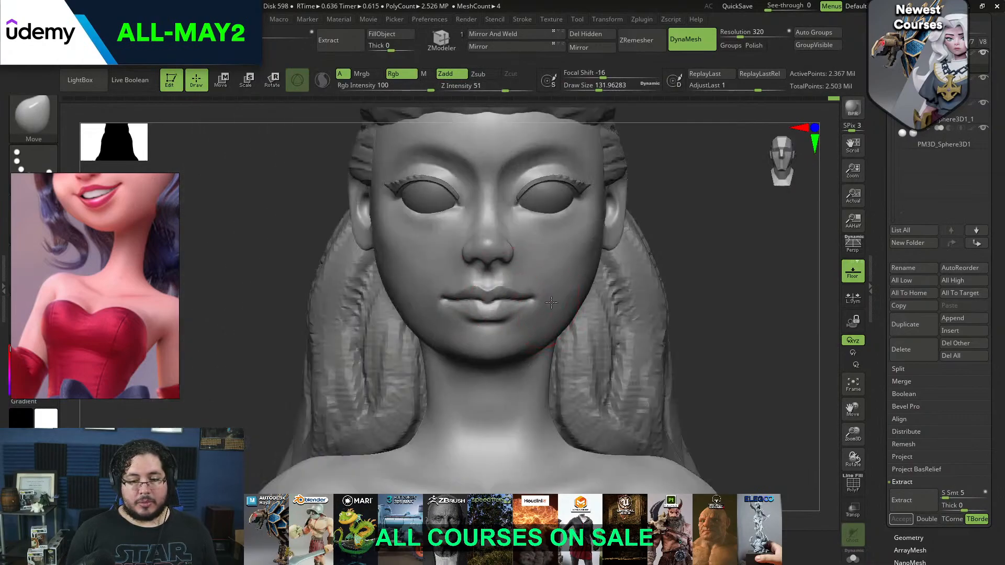
# Add volume beside the mouth corners with ClayBuildup at draw sizes of about 46 and 71
pyautogui.moveTo(743, 242); pyautogui.dragTo(635, 222)
pyautogui.moveTo(366, 319)
pyautogui.keyDown('alt'); pyautogui.mouseDown()
pyautogui.moveTo(373, 390)
pyautogui.moveTo(381, 352)
pyautogui.mouseUp(); pyautogui.keyUp('alt')
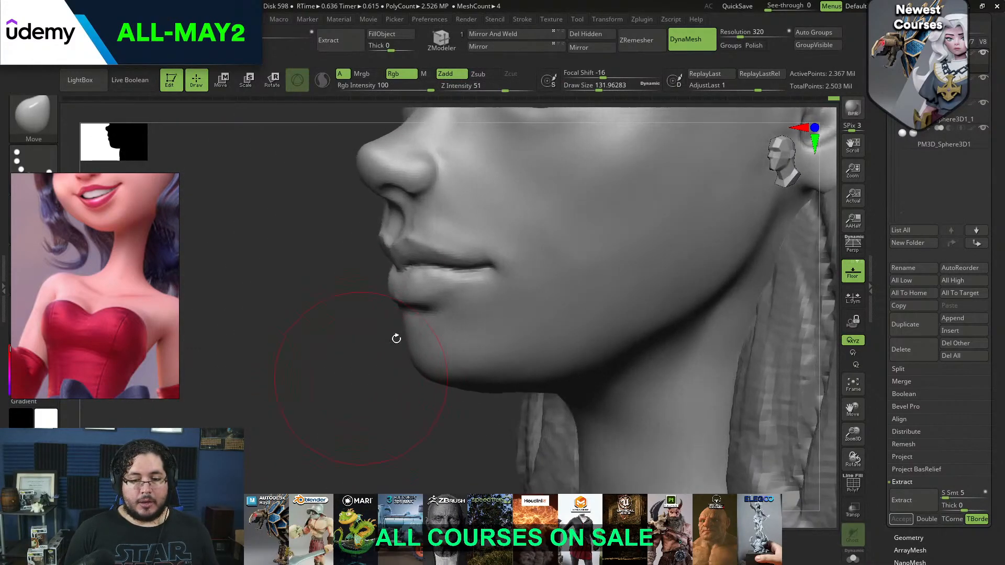
pyautogui.press('b')
pyautogui.press('c')
pyautogui.press('b')
pyautogui.press('space')
pyautogui.moveTo(520, 263); pyautogui.dragTo(497, 238)
pyautogui.press('space')
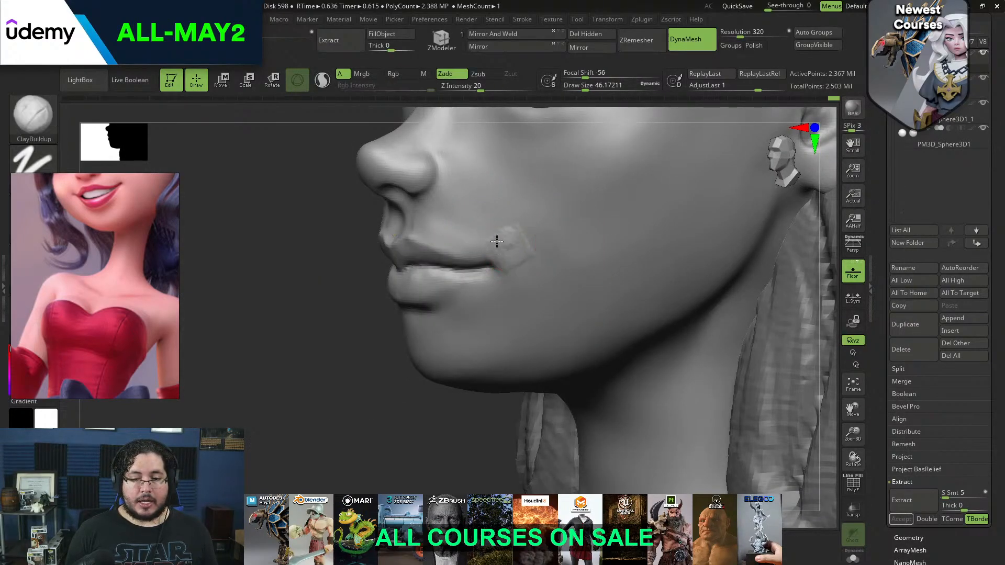
pyautogui.moveTo(529, 267); pyautogui.dragTo(518, 268)
pyautogui.press('space')
pyautogui.moveTo(506, 251); pyautogui.dragTo(510, 251)
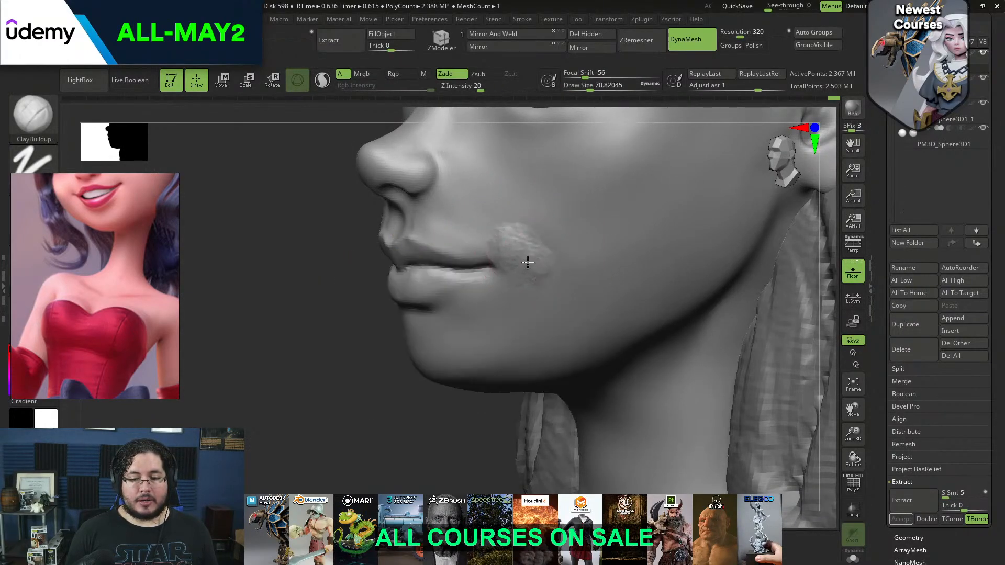
# Smooth the added volume beside the mouth corners into the cheeks, and set the ClayBuildup draw size to about 65
pyautogui.press('space')
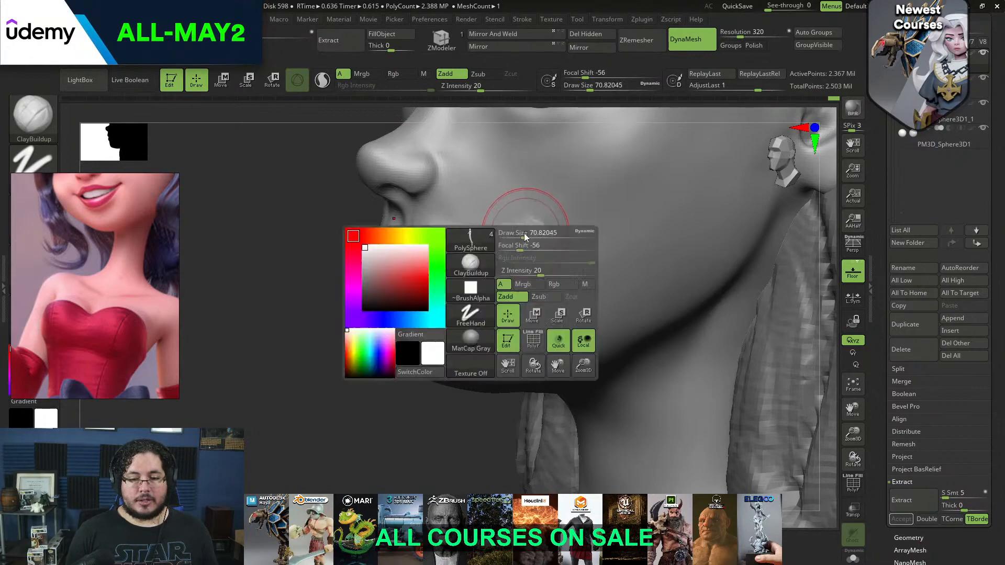
pyautogui.press('shift')
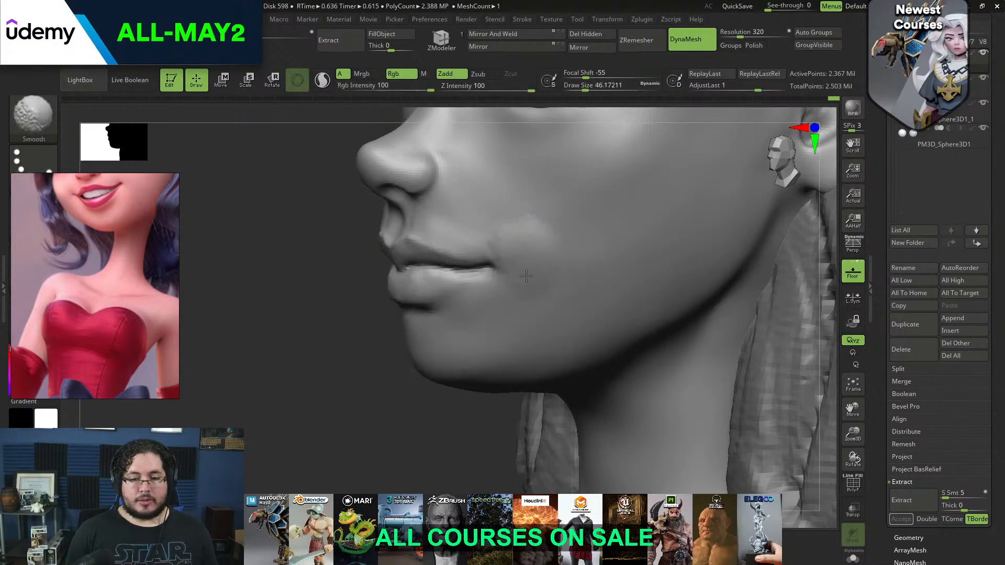
pyautogui.moveTo(335, 285); pyautogui.dragTo(594, 265)
pyautogui.keyDown('alt'); pyautogui.moveTo(785, 225); pyautogui.dragTo(799, 168); pyautogui.keyUp('alt')
pyautogui.moveTo(235, 230); pyautogui.dragTo(489, 247)
pyautogui.moveTo(806, 209); pyautogui.dragTo(718, 145)
pyautogui.press('space')
pyautogui.moveTo(517, 262)
pyautogui.mouseDown()
pyautogui.moveTo(525, 293)
pyautogui.moveTo(536, 286)
pyautogui.moveTo(508, 293)
pyautogui.moveTo(528, 277)
pyautogui.mouseUp()
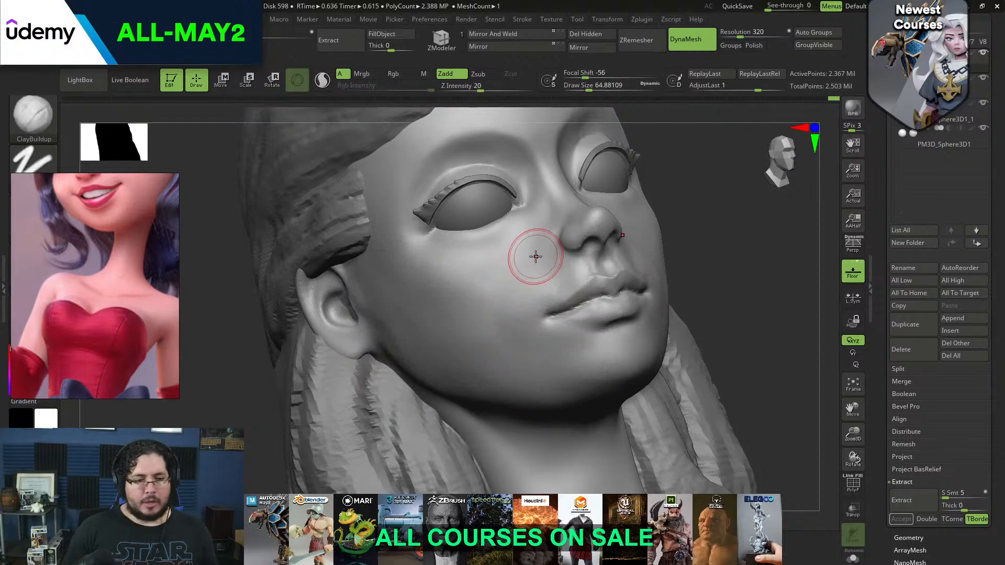
# Reposition the reference image and switch the model's material from MatCap Gray to StartupMaterial
pyautogui.moveTo(138, 287); pyautogui.dragTo(199, 248)
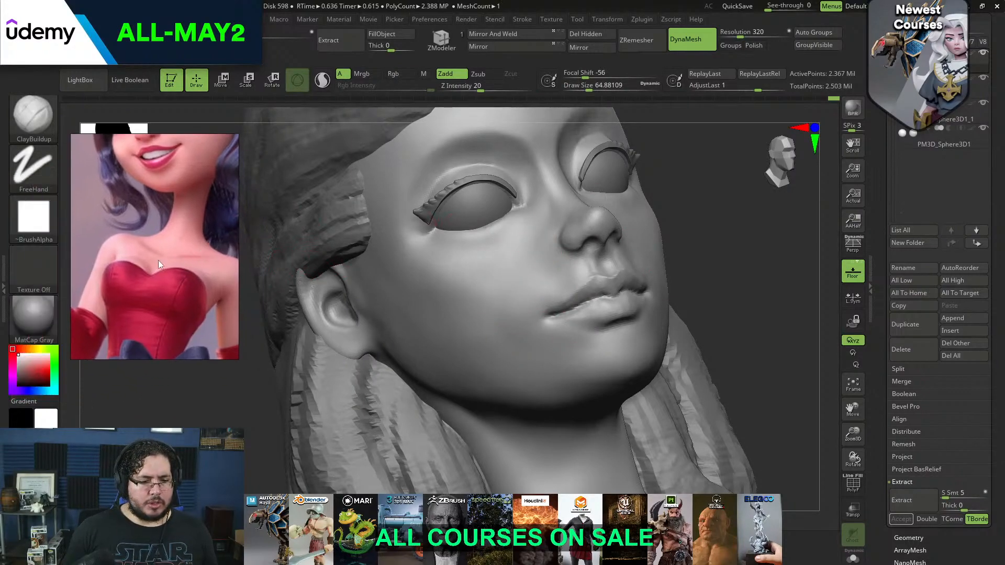
pyautogui.click(30, 325)
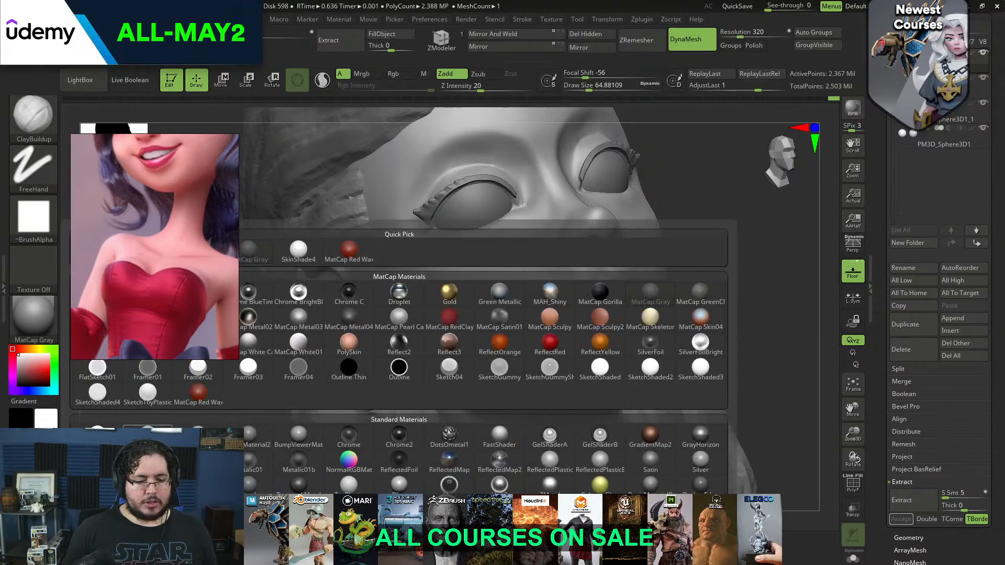
pyautogui.click(256, 242)
pyautogui.moveTo(730, 288); pyautogui.dragTo(709, 302)
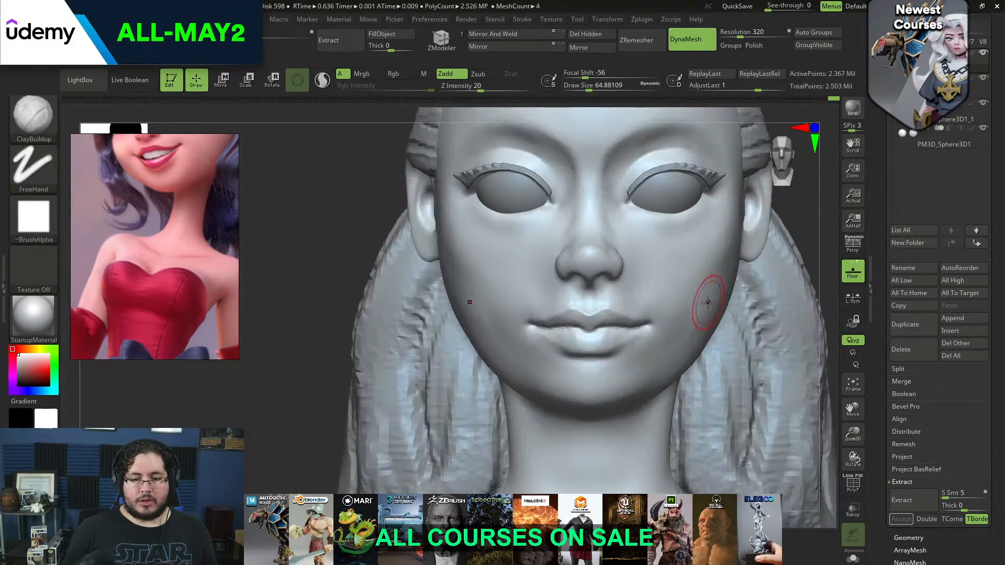
# Render the bust with BPR from the front and from a three-quarter view
pyautogui.keyDown('alt'); pyautogui.moveTo(321, 425); pyautogui.dragTo(254, 445); pyautogui.keyUp('alt')
pyautogui.click(853, 109)
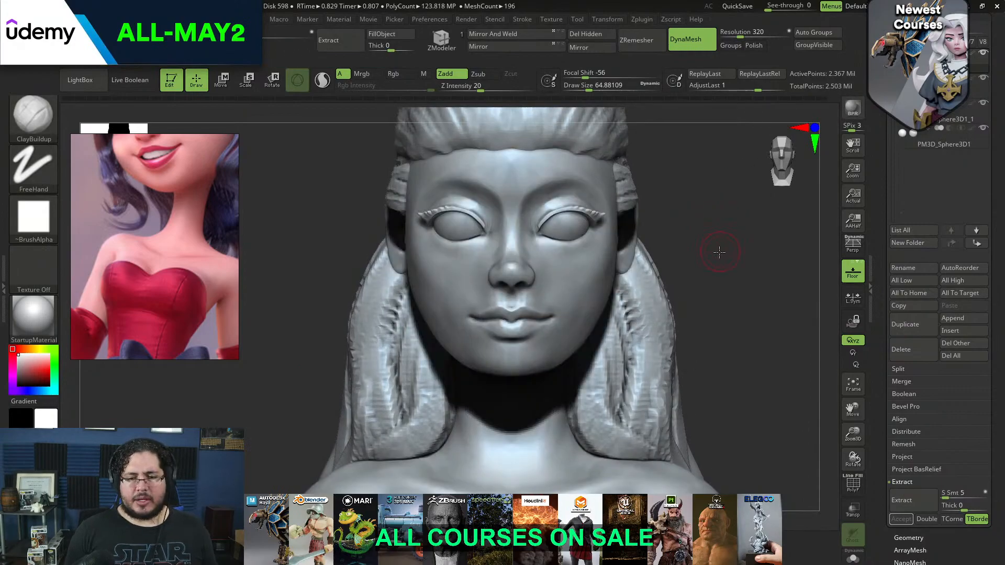
pyautogui.moveTo(721, 252); pyautogui.dragTo(691, 249)
pyautogui.click(854, 111)
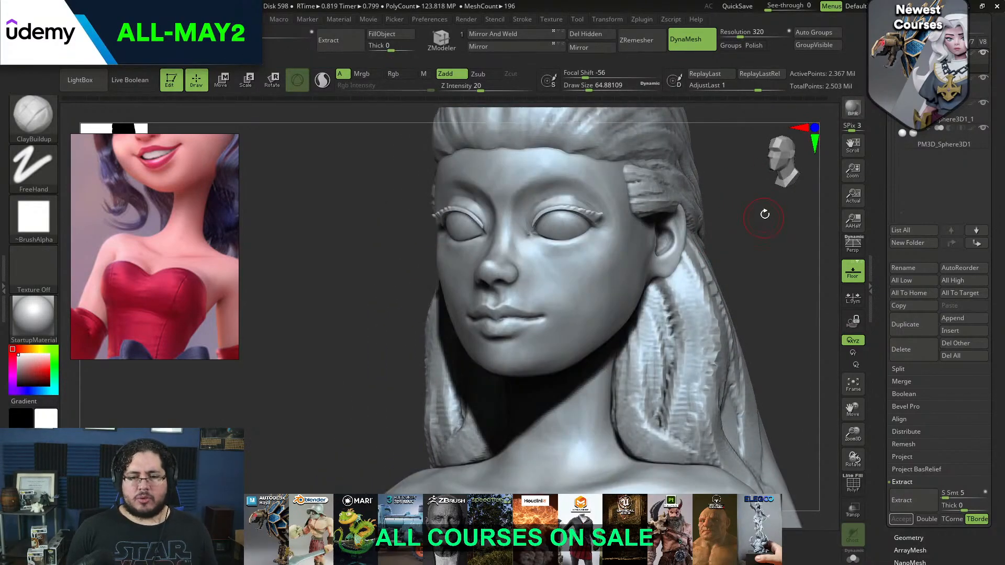
pyautogui.click(853, 109)
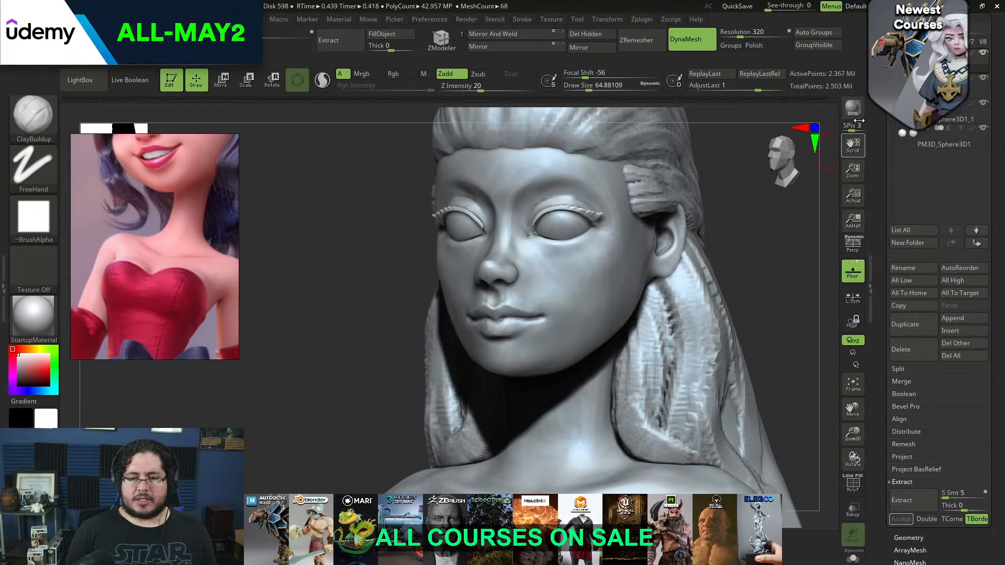
# Smooth the lower cheek beside the mouth corner at a draw size of about 65
pyautogui.moveTo(768, 210)
pyautogui.keyDown('shift'); pyautogui.mouseDown()
pyautogui.moveTo(733, 271)
pyautogui.moveTo(767, 268)
pyautogui.mouseUp(); pyautogui.keyUp('shift')
pyautogui.keyDown('shift'); pyautogui.moveTo(431, 322); pyautogui.dragTo(441, 304); pyautogui.keyUp('shift')
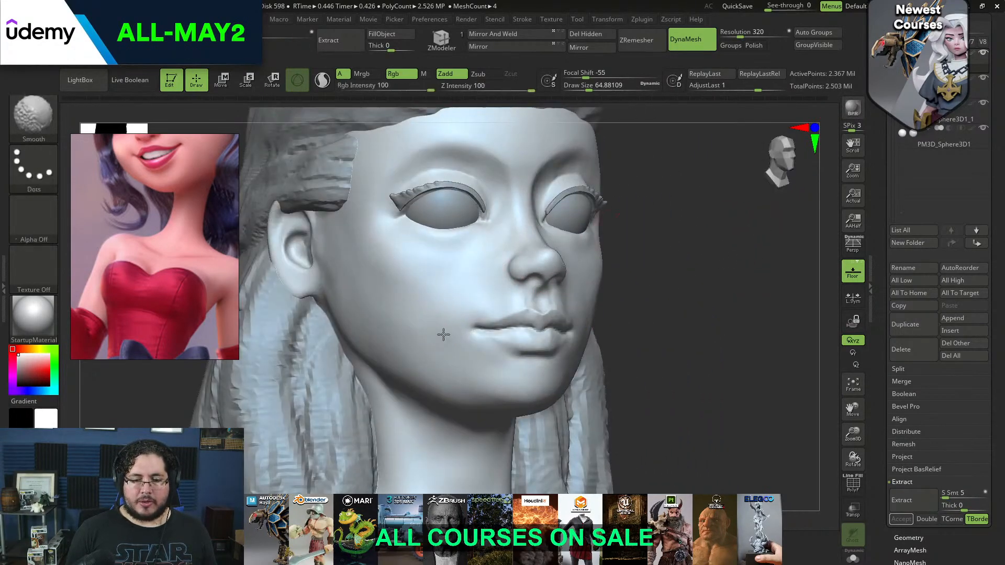
pyautogui.moveTo(704, 280)
pyautogui.keyDown('alt'); pyautogui.mouseDown()
pyautogui.moveTo(693, 235)
pyautogui.moveTo(776, 281)
pyautogui.moveTo(754, 293)
pyautogui.mouseUp(); pyautogui.keyUp('alt')
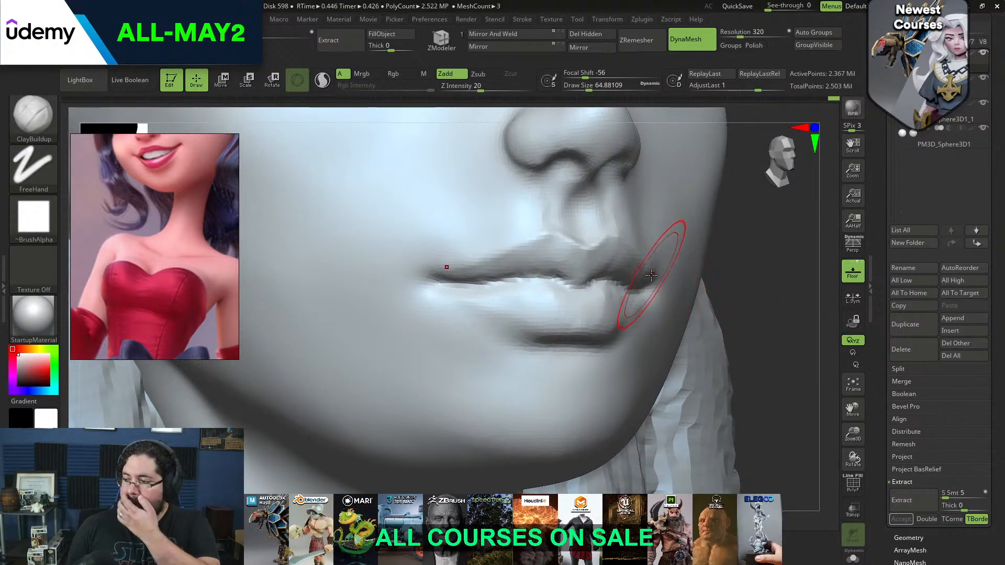
# Carve the line between the lips with DamStandard at a draw size of about 20, extending it past the mouth corners
pyautogui.press('b')
pyautogui.press('d')
pyautogui.press('s')
pyautogui.press('space')
pyautogui.moveTo(645, 253); pyautogui.dragTo(631, 252)
pyautogui.press('space')
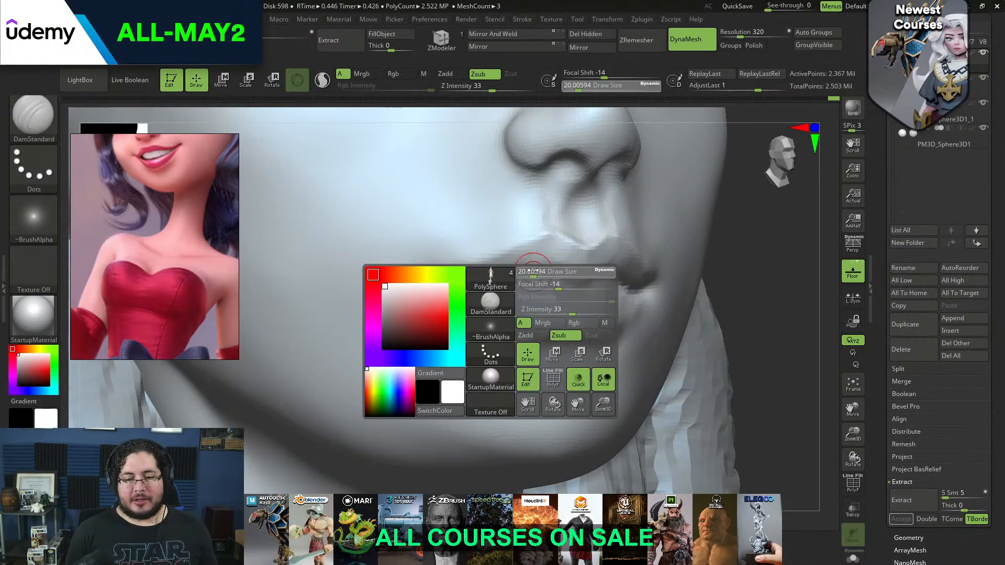
pyautogui.moveTo(471, 283)
pyautogui.mouseDown()
pyautogui.moveTo(549, 275)
pyautogui.moveTo(578, 292)
pyautogui.moveTo(517, 280)
pyautogui.mouseUp()
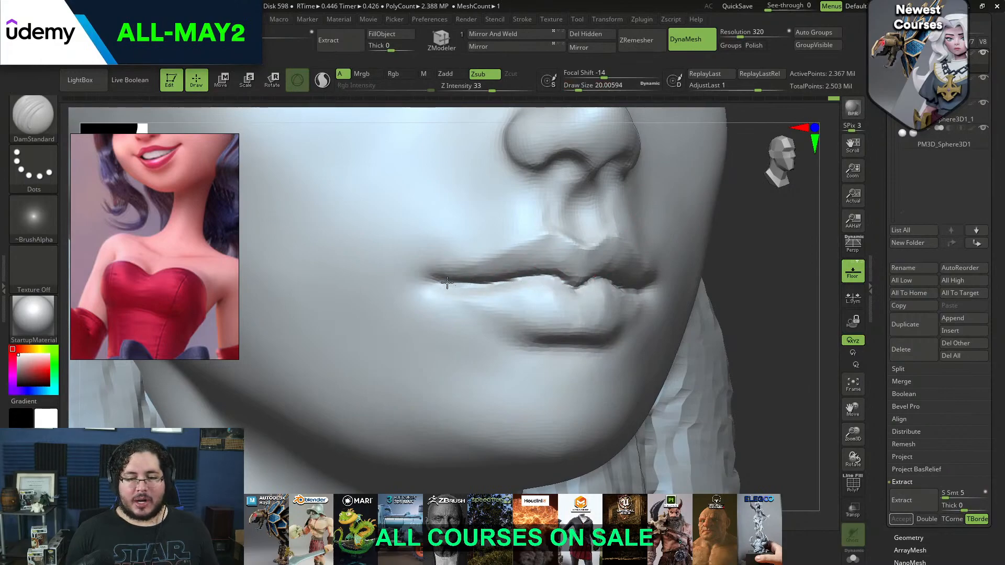
pyautogui.moveTo(437, 283); pyautogui.dragTo(390, 302)
# Build up rounded volumes over the mouth corners with ClayBuildup at a draw size of about 44
pyautogui.moveTo(793, 271); pyautogui.dragTo(733, 256)
pyautogui.moveTo(305, 339); pyautogui.dragTo(270, 348)
pyautogui.press('b')
pyautogui.press('c')
pyautogui.press('b')
pyautogui.press('space')
pyautogui.moveTo(617, 283); pyautogui.dragTo(624, 283)
pyautogui.moveTo(638, 317)
pyautogui.mouseDown()
pyautogui.moveTo(631, 310)
pyautogui.moveTo(627, 330)
pyautogui.moveTo(640, 319)
pyautogui.moveTo(658, 330)
pyautogui.moveTo(656, 318)
pyautogui.mouseUp()
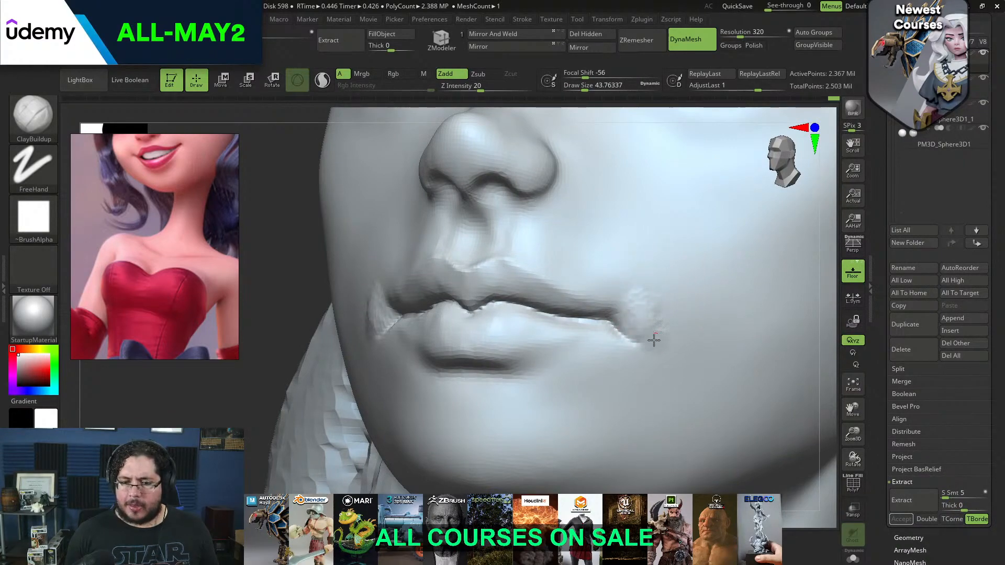
pyautogui.moveTo(644, 295); pyautogui.dragTo(647, 289)
pyautogui.moveTo(649, 287)
pyautogui.mouseDown()
pyautogui.moveTo(673, 319)
pyautogui.moveTo(668, 336)
pyautogui.moveTo(688, 340)
pyautogui.mouseUp()
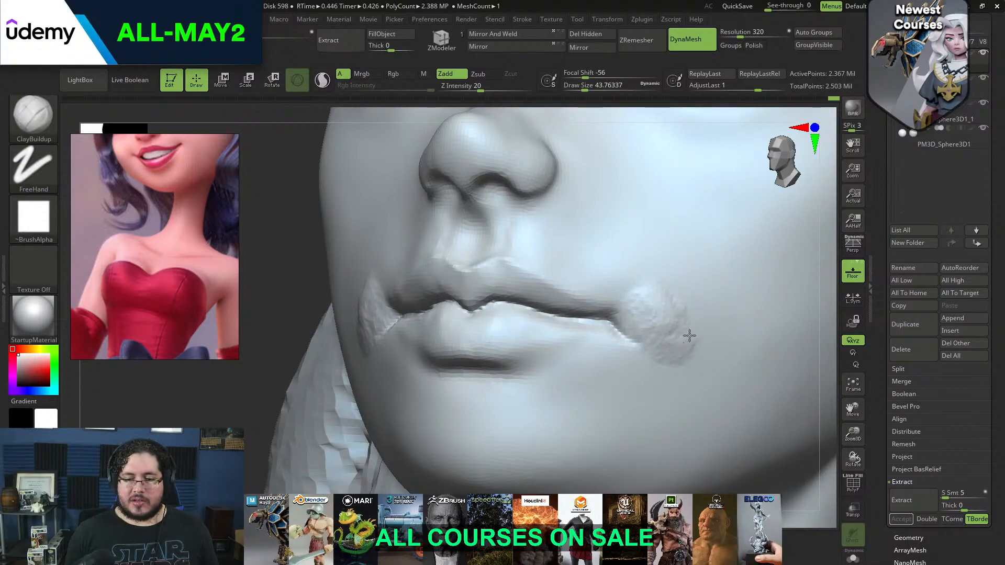
# Blend the built-up mouth corners into the lips and surrounding cheeks with smoothing
pyautogui.moveTo(671, 293)
pyautogui.mouseDown()
pyautogui.moveTo(653, 300)
pyautogui.moveTo(688, 324)
pyautogui.mouseUp()
pyautogui.keyDown('shift'); pyautogui.moveTo(673, 289); pyautogui.dragTo(677, 310); pyautogui.keyUp('shift')
pyautogui.moveTo(676, 313)
pyautogui.keyDown('shift'); pyautogui.mouseDown()
pyautogui.moveTo(646, 321)
pyautogui.moveTo(666, 326)
pyautogui.moveTo(658, 336)
pyautogui.mouseUp(); pyautogui.keyUp('shift')
pyautogui.keyDown('alt'); pyautogui.moveTo(287, 294); pyautogui.dragTo(273, 265); pyautogui.keyUp('alt')
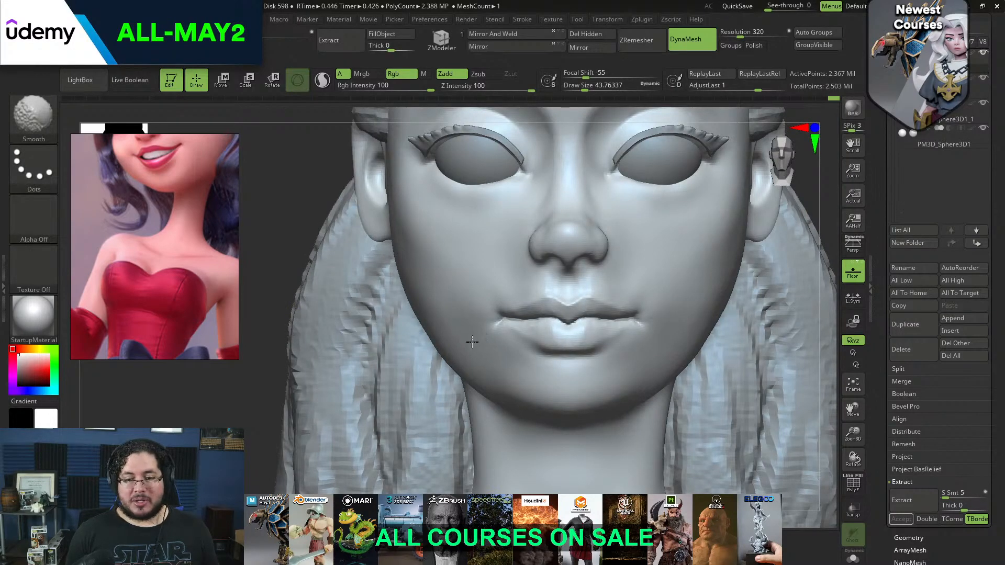
pyautogui.moveTo(822, 228); pyautogui.dragTo(790, 223)
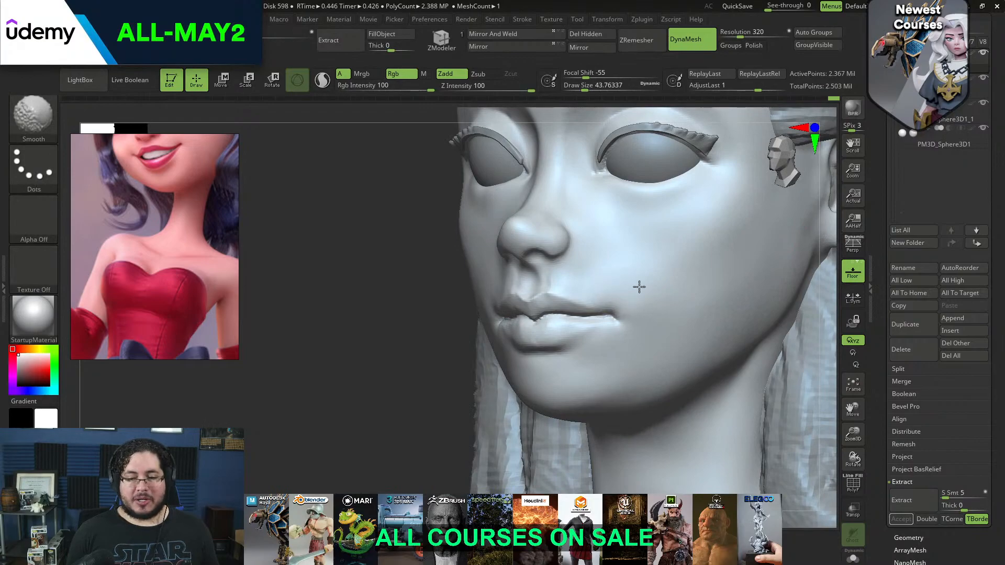
pyautogui.keyDown('shift'); pyautogui.moveTo(629, 309); pyautogui.dragTo(640, 314); pyautogui.keyUp('shift')
pyautogui.moveTo(435, 325); pyautogui.dragTo(492, 320)
pyautogui.keyDown('shift'); pyautogui.moveTo(811, 258); pyautogui.dragTo(791, 256); pyautogui.keyUp('shift')
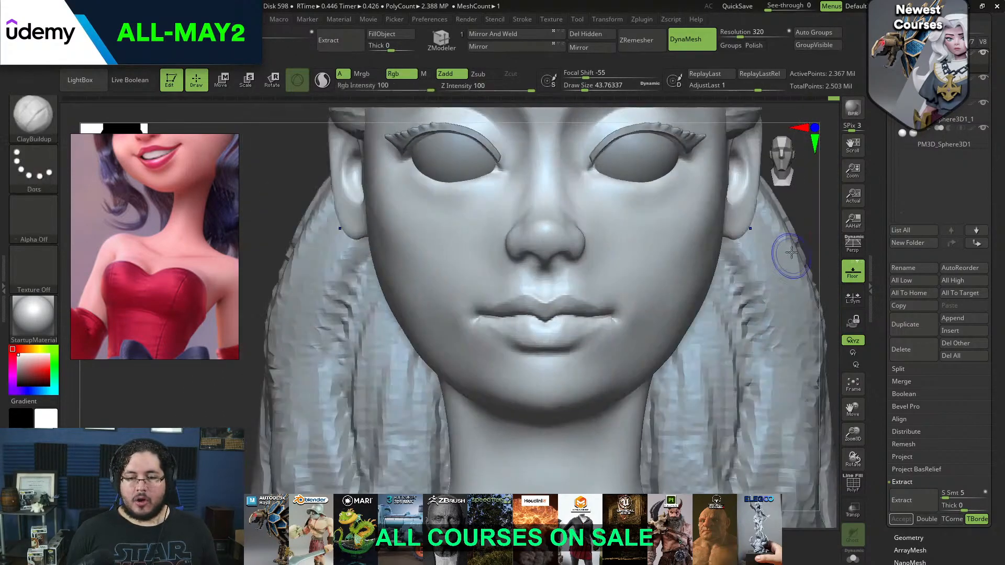
pyautogui.press('shift')
# Fill out the lower cheeks with ClayBuildup at a draw size of about 128 and smooth the result
pyautogui.moveTo(809, 222)
pyautogui.keyDown('alt'); pyautogui.mouseDown()
pyautogui.moveTo(786, 204)
pyautogui.moveTo(732, 259)
pyautogui.moveTo(739, 288)
pyautogui.moveTo(572, 279)
pyautogui.moveTo(568, 321)
pyautogui.mouseUp(); pyautogui.keyUp('alt')
pyautogui.press('space')
pyautogui.press('space')
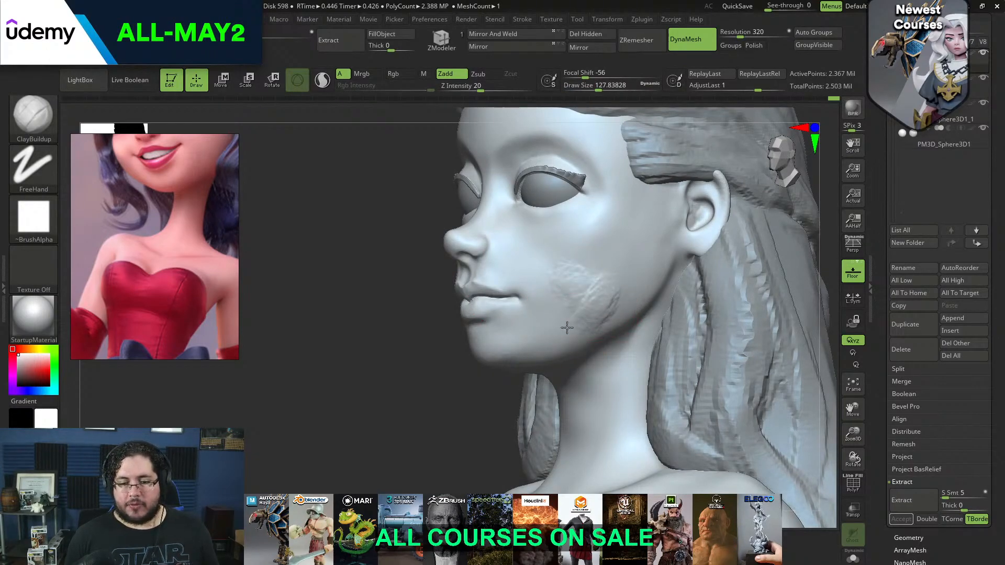
pyautogui.moveTo(589, 272)
pyautogui.keyDown('shift'); pyautogui.mouseDown()
pyautogui.moveTo(588, 302)
pyautogui.moveTo(615, 299)
pyautogui.mouseUp(); pyautogui.keyUp('shift')
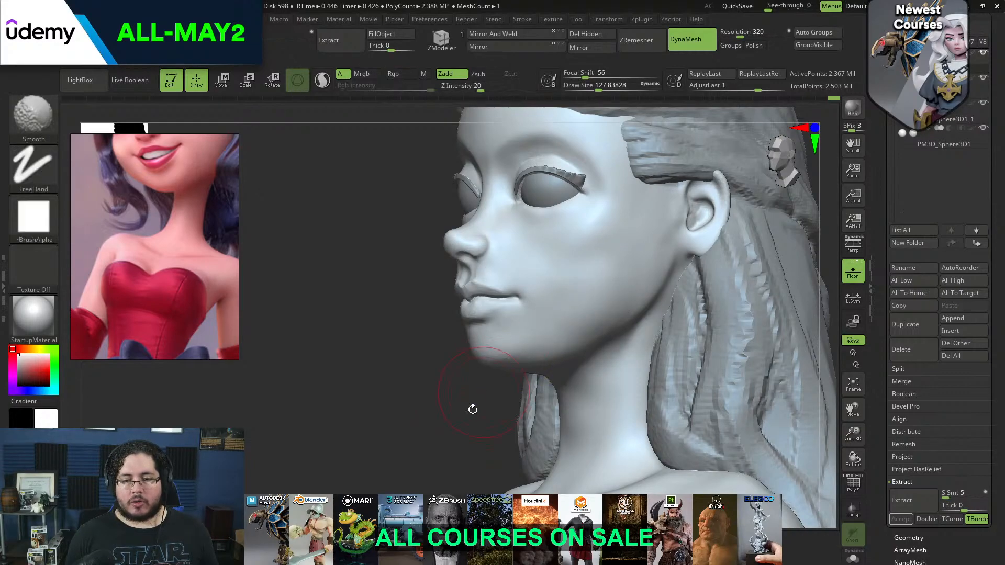
pyautogui.keyDown('shift'); pyautogui.moveTo(475, 404); pyautogui.dragTo(555, 395); pyautogui.keyUp('shift')
pyautogui.keyDown('shift'); pyautogui.moveTo(580, 266); pyautogui.dragTo(576, 301); pyautogui.keyUp('shift')
pyautogui.moveTo(635, 280)
pyautogui.mouseDown()
pyautogui.moveTo(534, 290)
pyautogui.moveTo(523, 276)
pyautogui.mouseUp()
# Flatten the side plane from the cheek down to the jaw with TrimDynamic at a draw size of about 128
pyautogui.press('b')
pyautogui.press('t')
pyautogui.press('d')
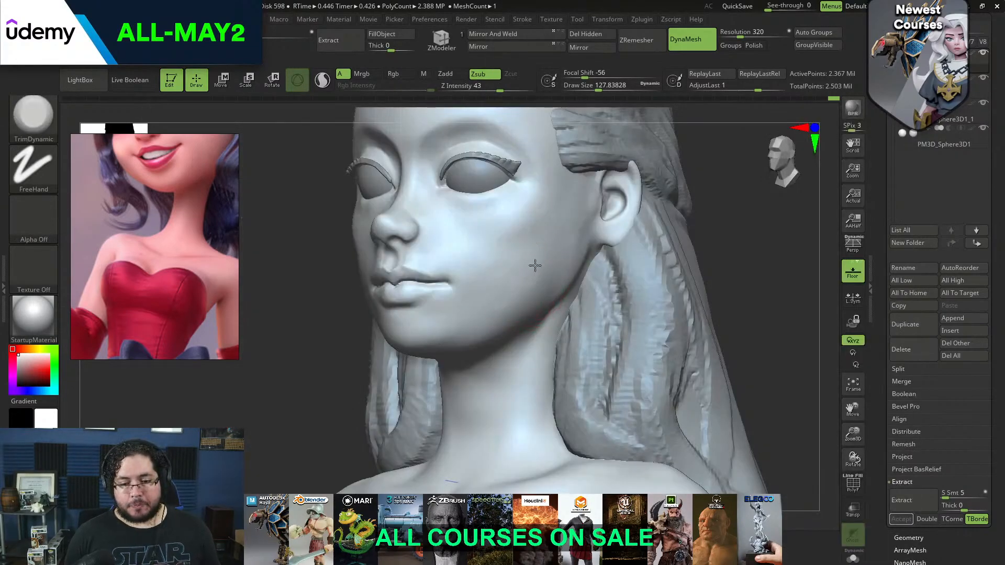
pyautogui.moveTo(526, 297); pyautogui.dragTo(515, 308)
pyautogui.moveTo(721, 231); pyautogui.dragTo(667, 202)
pyautogui.moveTo(456, 339)
pyautogui.mouseDown()
pyautogui.moveTo(536, 303)
pyautogui.moveTo(473, 350)
pyautogui.mouseUp()
# Define the jawline plane from a low side view with TrimDynamic at a draw size of about 187
pyautogui.press('space')
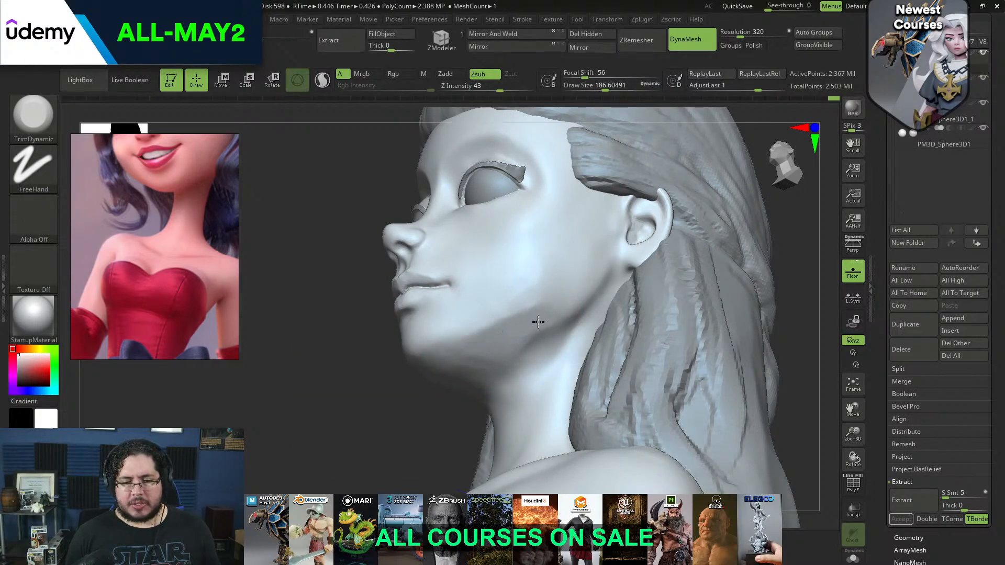
pyautogui.moveTo(539, 322); pyautogui.dragTo(546, 318)
pyautogui.press('space')
pyautogui.moveTo(515, 321); pyautogui.dragTo(510, 320)
pyautogui.moveTo(346, 403); pyautogui.dragTo(443, 442)
pyautogui.moveTo(655, 244); pyautogui.dragTo(702, 249)
# Refine the lower cheek and jaw edge with TrimDynamic at a draw size of about 108 and smooth them
pyautogui.press('[')
pyautogui.press('[')
pyautogui.moveTo(422, 278)
pyautogui.keyDown('shift'); pyautogui.mouseDown()
pyautogui.moveTo(414, 304)
pyautogui.moveTo(431, 308)
pyautogui.mouseUp(); pyautogui.keyUp('shift')
pyautogui.moveTo(564, 252); pyautogui.dragTo(614, 224)
pyautogui.moveTo(431, 320)
pyautogui.keyDown('shift'); pyautogui.mouseDown()
pyautogui.moveTo(414, 312)
pyautogui.moveTo(426, 352)
pyautogui.mouseUp(); pyautogui.keyUp('shift')
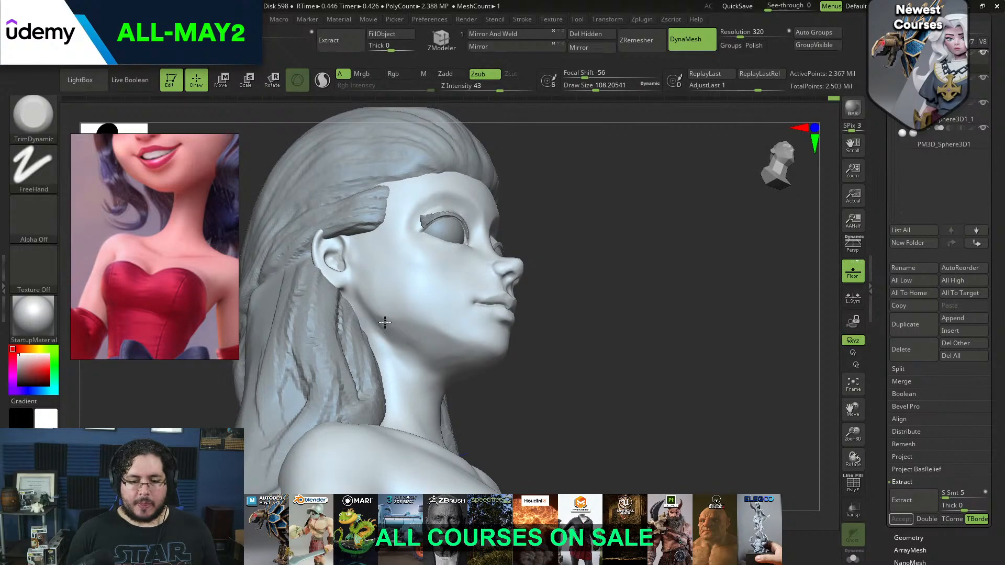
pyautogui.moveTo(503, 373)
pyautogui.mouseDown()
pyautogui.moveTo(494, 338)
pyautogui.moveTo(450, 374)
pyautogui.moveTo(428, 319)
pyautogui.moveTo(399, 309)
pyautogui.mouseUp()
pyautogui.press('shift')
# Flatten the back of the jaw below the ear with TrimDynamic at a draw size of about 154
pyautogui.press('space')
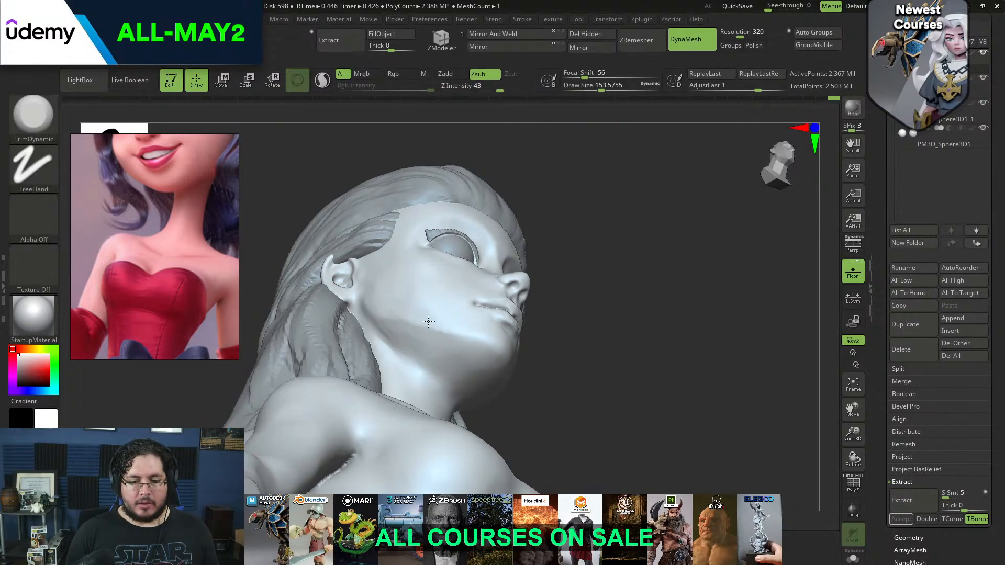
pyautogui.moveTo(544, 261); pyautogui.dragTo(550, 298)
pyautogui.keyDown('shift'); pyautogui.moveTo(429, 312); pyautogui.dragTo(413, 305); pyautogui.keyUp('shift')
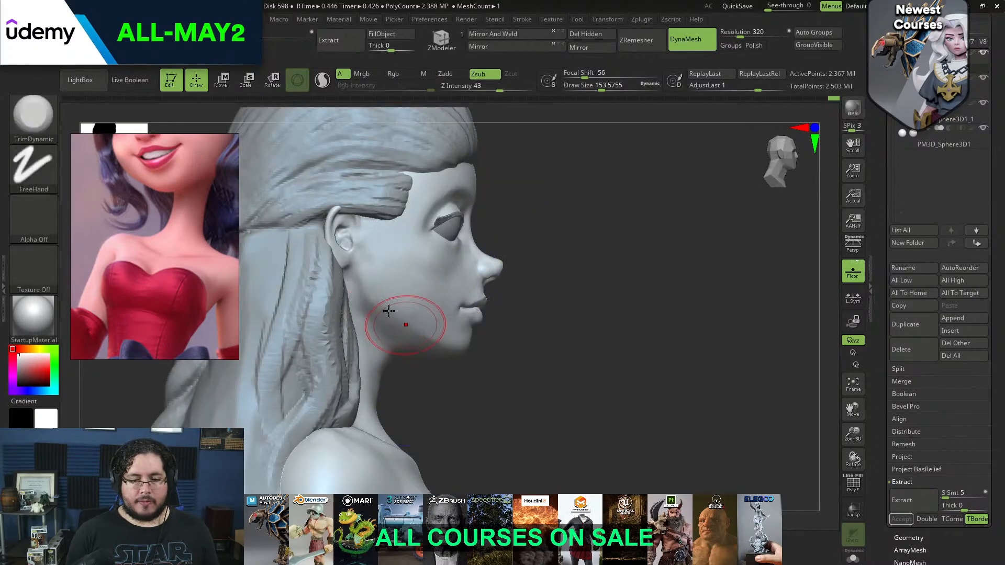
pyautogui.moveTo(467, 355); pyautogui.dragTo(403, 359)
pyautogui.moveTo(384, 310); pyautogui.dragTo(408, 329)
pyautogui.keyDown('shift'); pyautogui.moveTo(557, 360); pyautogui.dragTo(537, 348); pyautogui.keyUp('shift')
# Soften the lower cheek and jaw transitions by smoothing at a draw size of about 80
pyautogui.moveTo(647, 276); pyautogui.dragTo(602, 256)
pyautogui.press('space')
pyautogui.moveTo(494, 268)
pyautogui.mouseDown()
pyautogui.moveTo(484, 267)
pyautogui.moveTo(498, 257)
pyautogui.mouseUp()
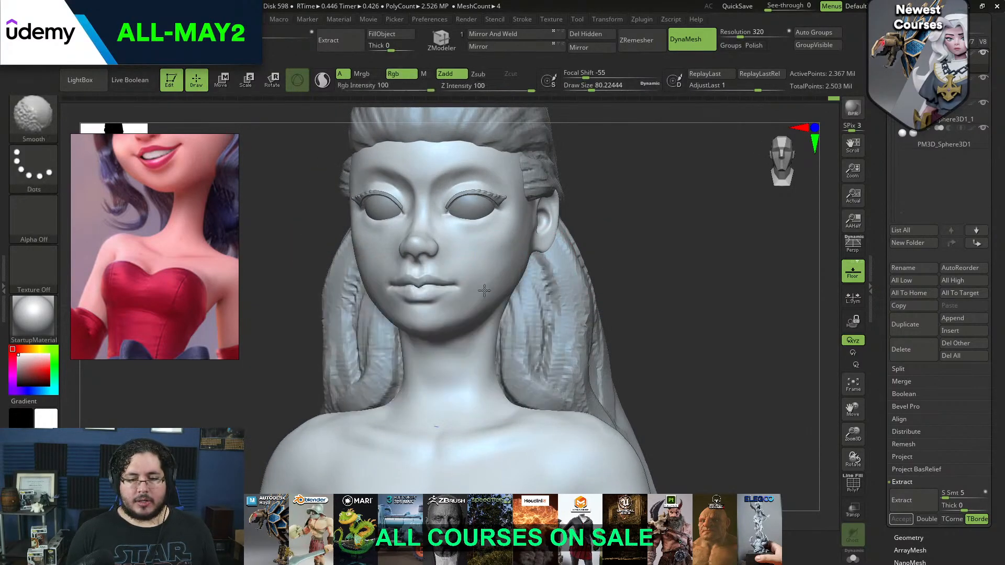
pyautogui.moveTo(655, 236); pyautogui.dragTo(544, 225)
pyautogui.keyDown('shift'); pyautogui.moveTo(513, 267); pyautogui.dragTo(518, 299); pyautogui.keyUp('shift')
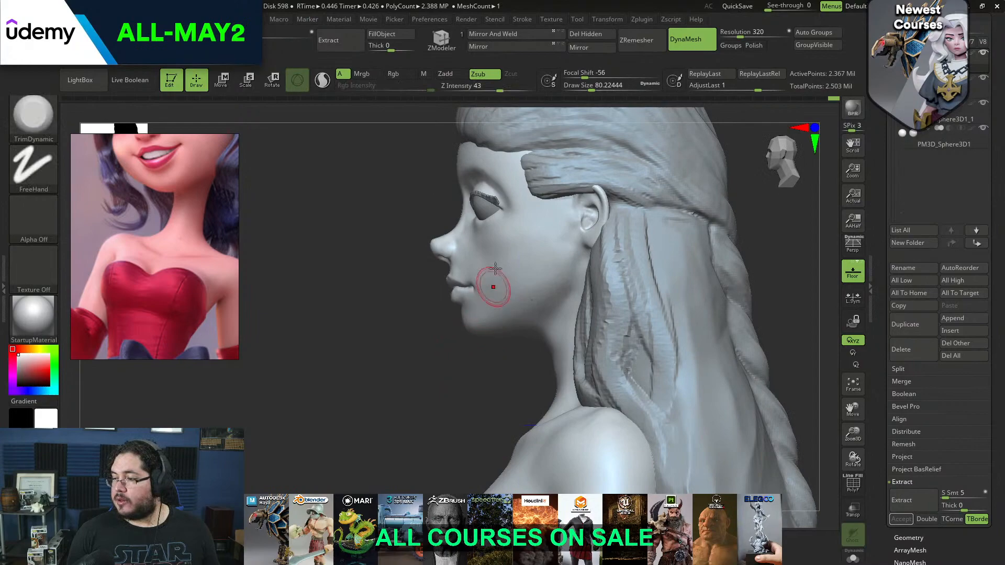
pyautogui.moveTo(448, 356); pyautogui.dragTo(473, 306)
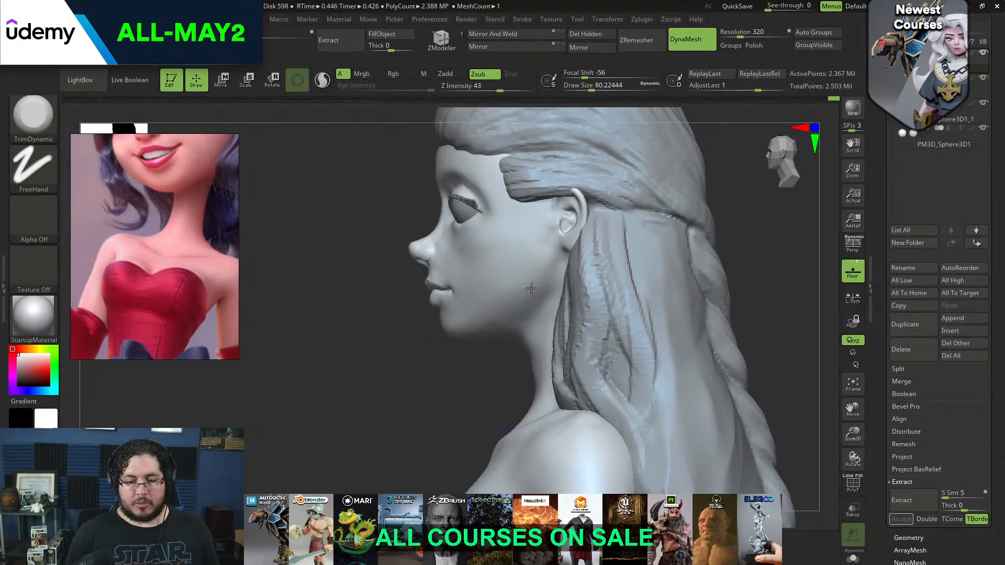
# Add volume to the rear cheek in front of the ear with ClayBuildup at a draw size of about 71 and smooth it
pyautogui.press('b')
pyautogui.press('c')
pyautogui.press('b')
pyautogui.moveTo(546, 246)
pyautogui.mouseDown()
pyautogui.moveTo(543, 237)
pyautogui.moveTo(552, 276)
pyautogui.moveTo(531, 256)
pyautogui.mouseUp()
pyautogui.press('space')
pyautogui.keyDown('shift'); pyautogui.moveTo(544, 252); pyautogui.dragTo(532, 245); pyautogui.keyUp('shift')
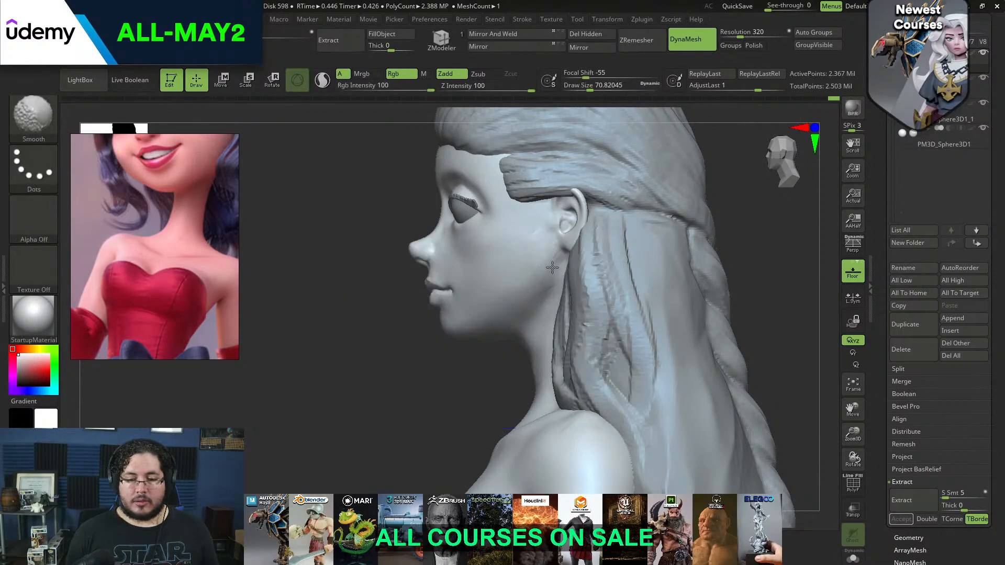
# Examine the whole figure from the front and compare its proportions with the stylised character paintings on the reference board
pyautogui.moveTo(463, 365); pyautogui.dragTo(524, 335)
pyautogui.keyDown('alt'); pyautogui.moveTo(602, 294); pyautogui.dragTo(590, 222); pyautogui.keyUp('alt')
pyautogui.keyDown('alt'); pyautogui.moveTo(610, 335); pyautogui.dragTo(593, 273); pyautogui.keyUp('alt')
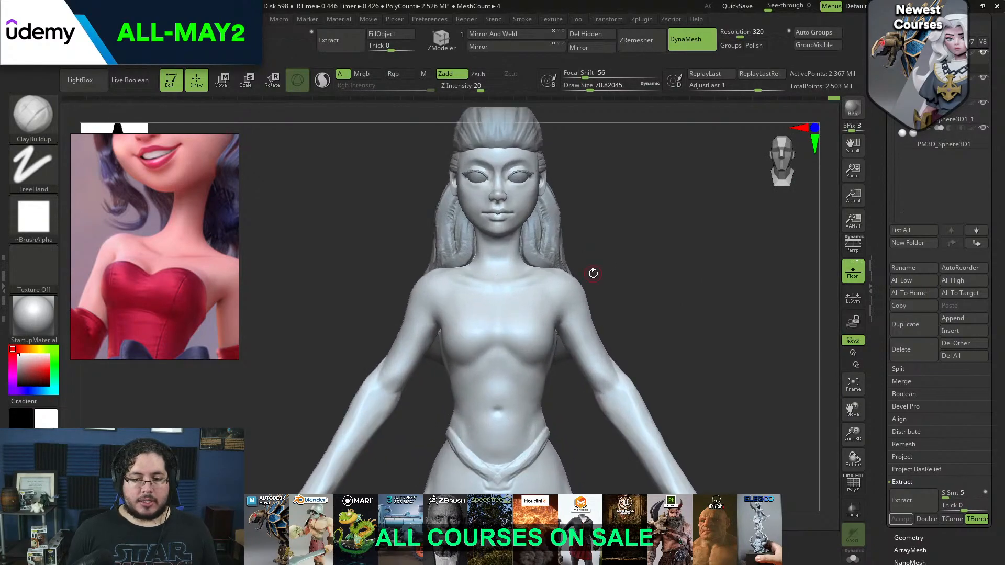
pyautogui.scroll(-8, 166, 218)
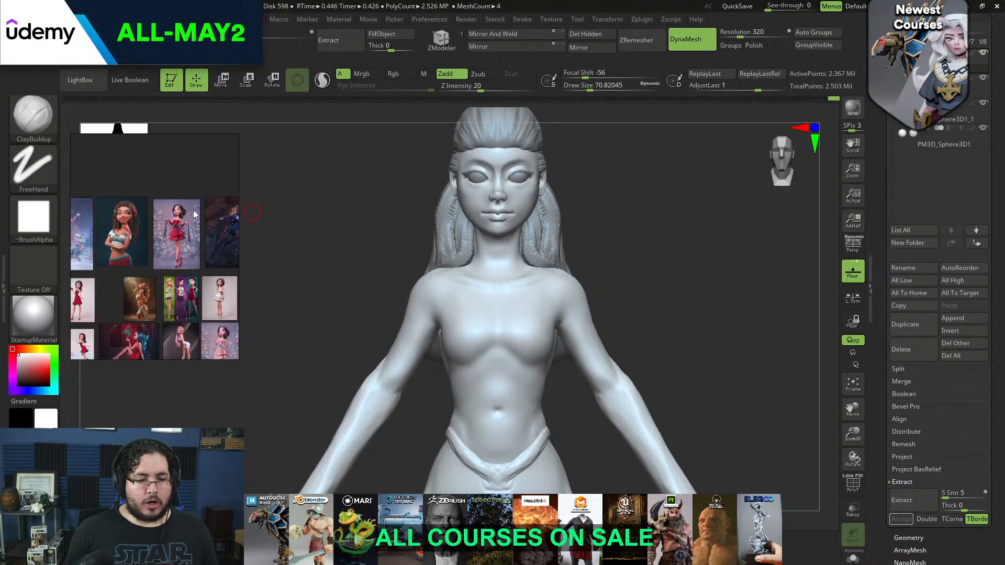
pyautogui.scroll(-2, 191, 264)
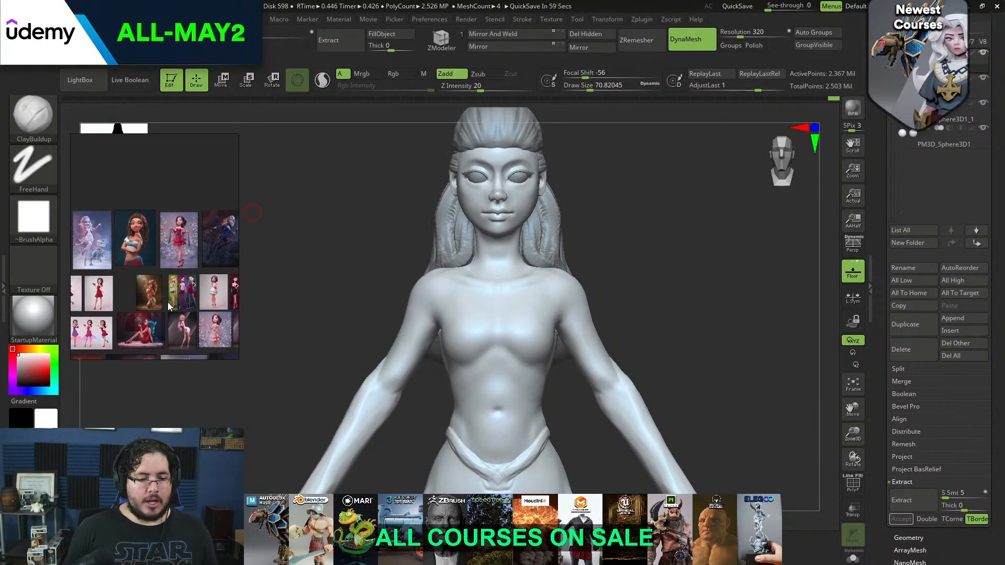
pyautogui.scroll(6, 168, 302)
pyautogui.scroll(2, 145, 283)
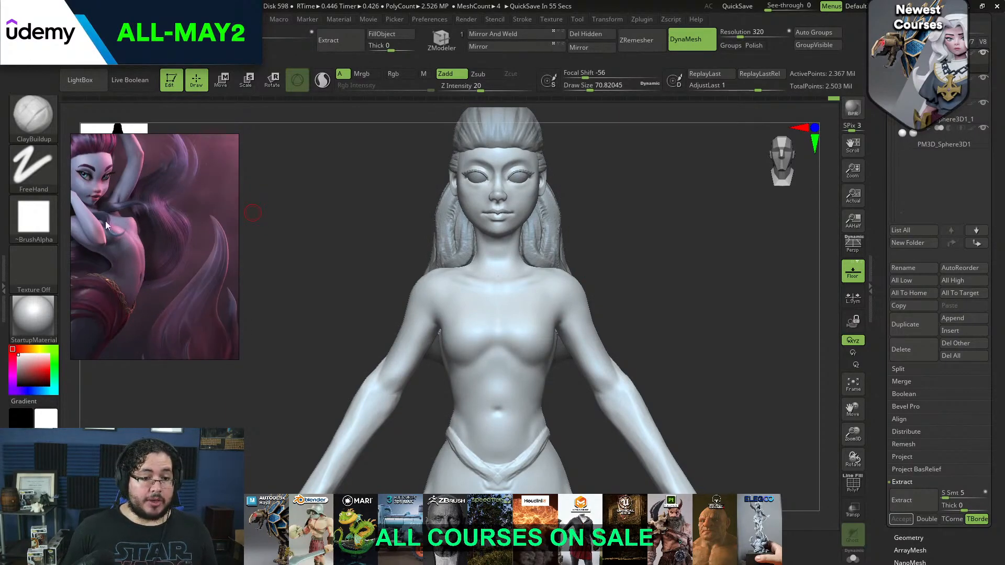
pyautogui.scroll(-8, 109, 215)
pyautogui.moveTo(348, 294); pyautogui.dragTo(338, 333)
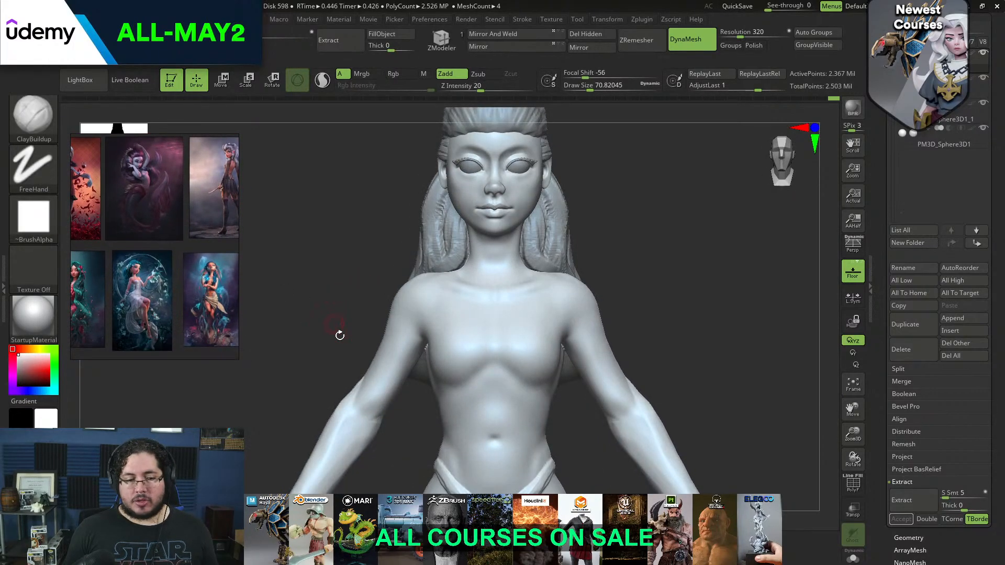
pyautogui.moveTo(319, 284)
pyautogui.mouseDown()
pyautogui.moveTo(321, 325)
pyautogui.moveTo(305, 314)
pyautogui.mouseUp()
# Refine the upper arm planes with TrimDynamic at a draw size of about 187 and smooth the arm
pyautogui.press('b')
pyautogui.press('t')
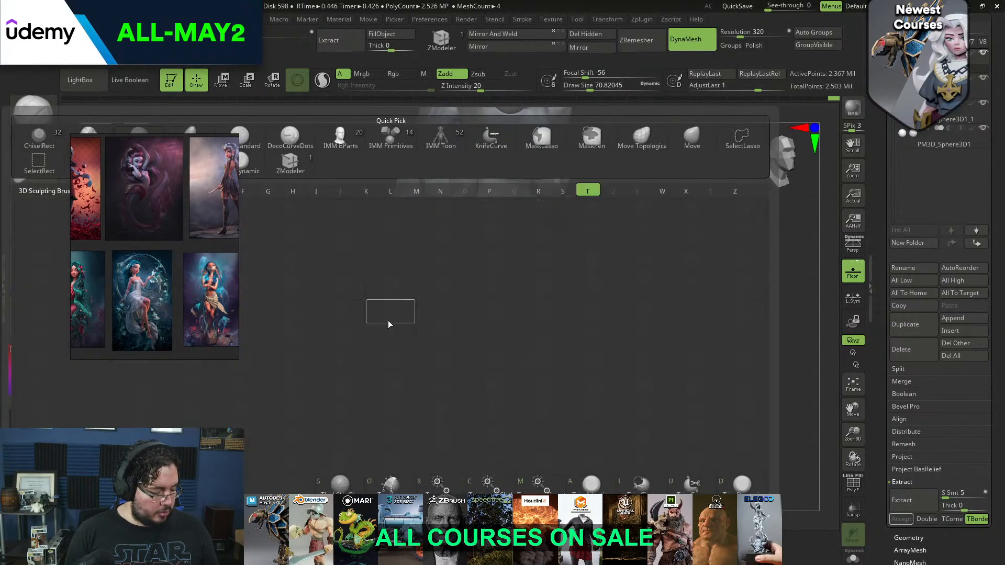
pyautogui.press('d')
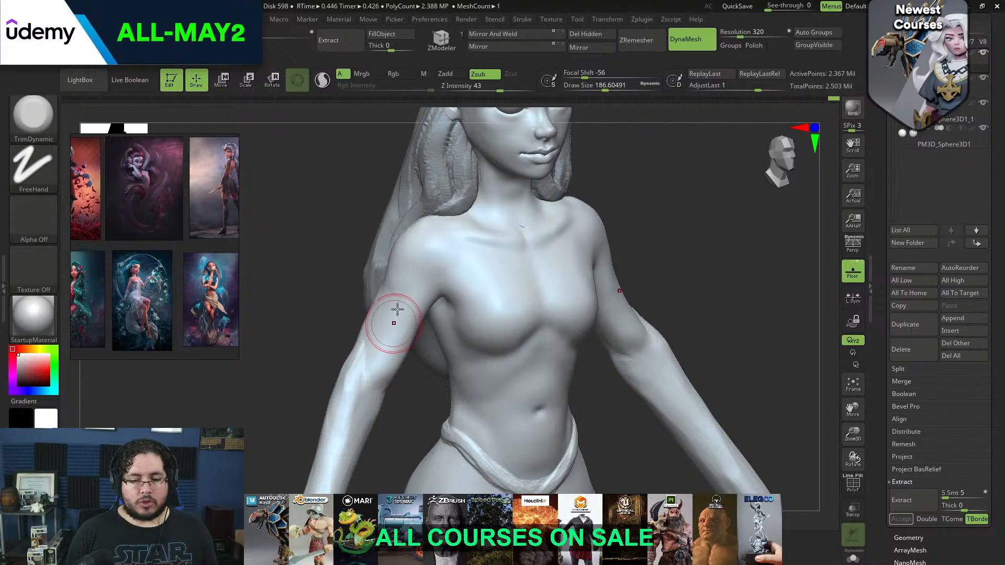
pyautogui.moveTo(318, 379)
pyautogui.keyDown('shift'); pyautogui.mouseDown()
pyautogui.moveTo(353, 383)
pyautogui.moveTo(355, 298)
pyautogui.moveTo(365, 308)
pyautogui.mouseUp(); pyautogui.keyUp('shift')
pyautogui.moveTo(581, 238)
pyautogui.mouseDown()
pyautogui.moveTo(536, 229)
pyautogui.moveTo(588, 233)
pyautogui.moveTo(591, 251)
pyautogui.moveTo(597, 241)
pyautogui.moveTo(605, 247)
pyautogui.moveTo(609, 228)
pyautogui.moveTo(639, 218)
pyautogui.moveTo(588, 241)
pyautogui.moveTo(460, 262)
pyautogui.mouseUp()
pyautogui.press('shift')
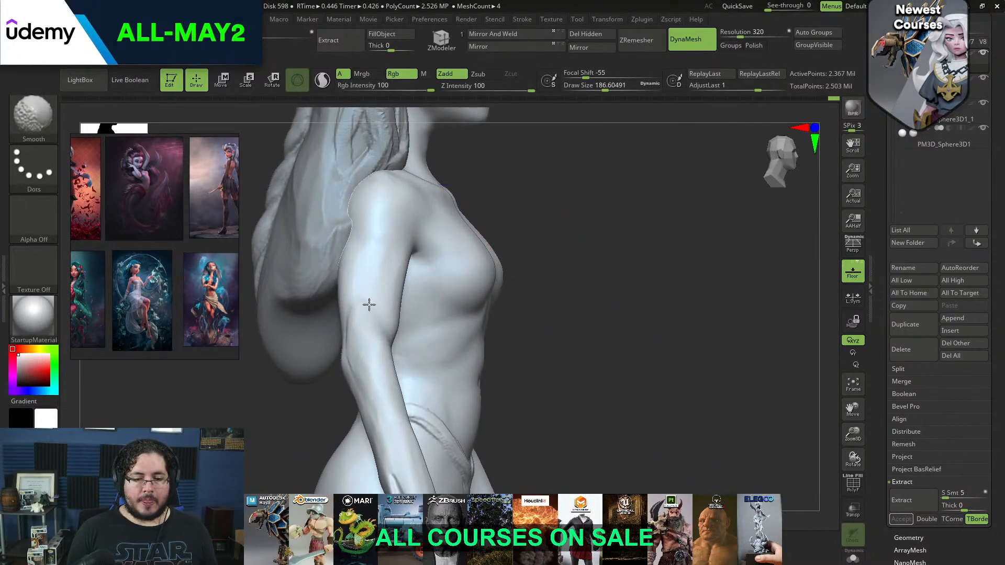
pyautogui.moveTo(368, 375)
pyautogui.keyDown('shift'); pyautogui.mouseDown()
pyautogui.moveTo(374, 411)
pyautogui.moveTo(324, 329)
pyautogui.moveTo(347, 251)
pyautogui.mouseUp(); pyautogui.keyUp('shift')
pyautogui.moveTo(318, 303)
pyautogui.mouseDown()
pyautogui.moveTo(347, 284)
pyautogui.moveTo(296, 296)
pyautogui.moveTo(289, 286)
pyautogui.mouseUp()
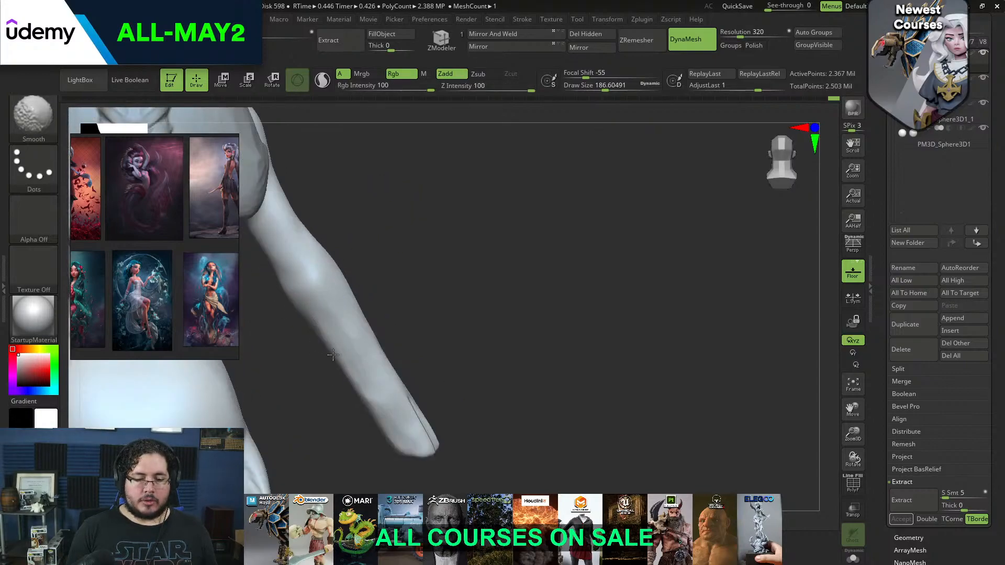
# Soften the elbow and forearm surfaces by smoothing at a draw size of about 187
pyautogui.moveTo(351, 357); pyautogui.dragTo(320, 298, button='right')
pyautogui.moveTo(309, 229); pyautogui.dragTo(238, 243, button='right')
pyautogui.keyDown('ctrl'); pyautogui.moveTo(386, 339); pyautogui.dragTo(347, 274, button='right'); pyautogui.keyUp('ctrl')
pyautogui.moveTo(318, 224)
pyautogui.keyDown('alt'); pyautogui.mouseDown(button='right')
pyautogui.moveTo(316, 325)
pyautogui.moveTo(314, 312)
pyautogui.mouseUp(button='right'); pyautogui.keyUp('alt')
pyautogui.moveTo(375, 333)
pyautogui.keyDown('shift'); pyautogui.mouseDown()
pyautogui.moveTo(371, 308)
pyautogui.moveTo(399, 272)
pyautogui.mouseUp(); pyautogui.keyUp('shift')
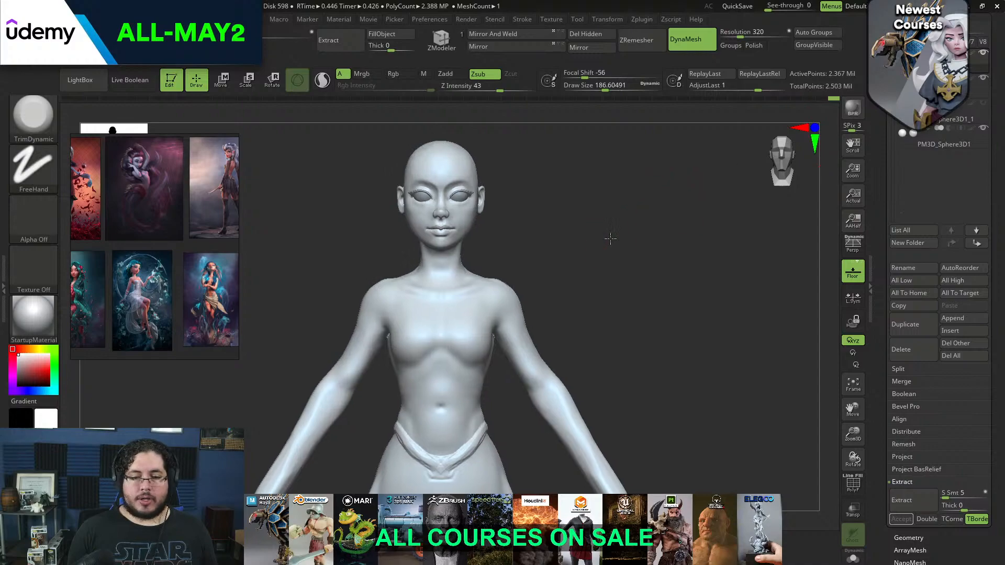
# Refine the top of the shoulder with TrimDynamic at a draw size of about 228 and smooth it
pyautogui.moveTo(611, 237)
pyautogui.mouseDown(button='right')
pyautogui.moveTo(606, 282)
pyautogui.moveTo(517, 276)
pyautogui.moveTo(455, 306)
pyautogui.mouseUp(button='right')
pyautogui.press('b')
pyautogui.press('t')
pyautogui.press('d')
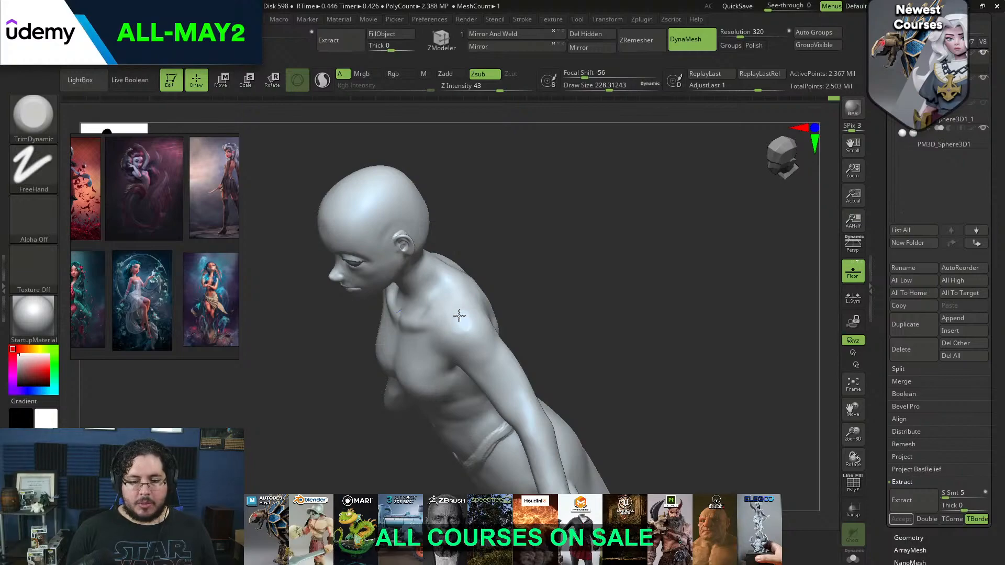
pyautogui.press('shift')
pyautogui.moveTo(469, 320); pyautogui.dragTo(465, 321, button='right')
pyautogui.keyDown('shift'); pyautogui.moveTo(465, 321); pyautogui.dragTo(467, 330); pyautogui.keyUp('shift')
pyautogui.moveTo(467, 330)
pyautogui.keyDown('shift'); pyautogui.mouseDown(button='right')
pyautogui.moveTo(545, 241)
pyautogui.moveTo(558, 276)
pyautogui.moveTo(505, 289)
pyautogui.mouseUp(button='right'); pyautogui.keyUp('shift')
# Flatten the shoulder blades and upper back with TrimDynamic, enlarging the draw size to about 344
pyautogui.press('space')
pyautogui.moveTo(506, 289); pyautogui.dragTo(512, 290)
pyautogui.moveTo(512, 289); pyautogui.dragTo(494, 304, button='right')
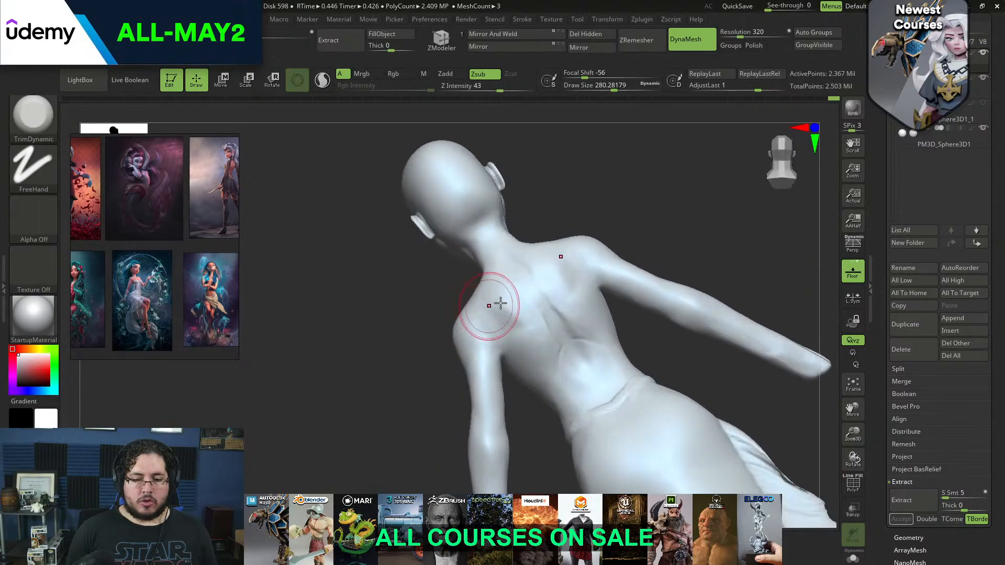
pyautogui.press('space')
pyautogui.moveTo(507, 307); pyautogui.dragTo(513, 307)
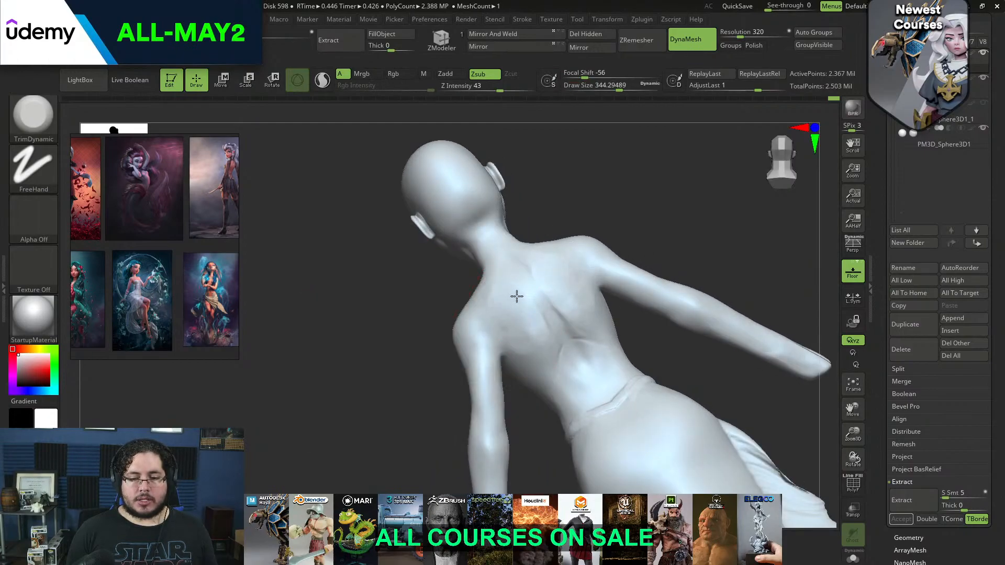
pyautogui.moveTo(490, 321); pyautogui.dragTo(523, 275, button='right')
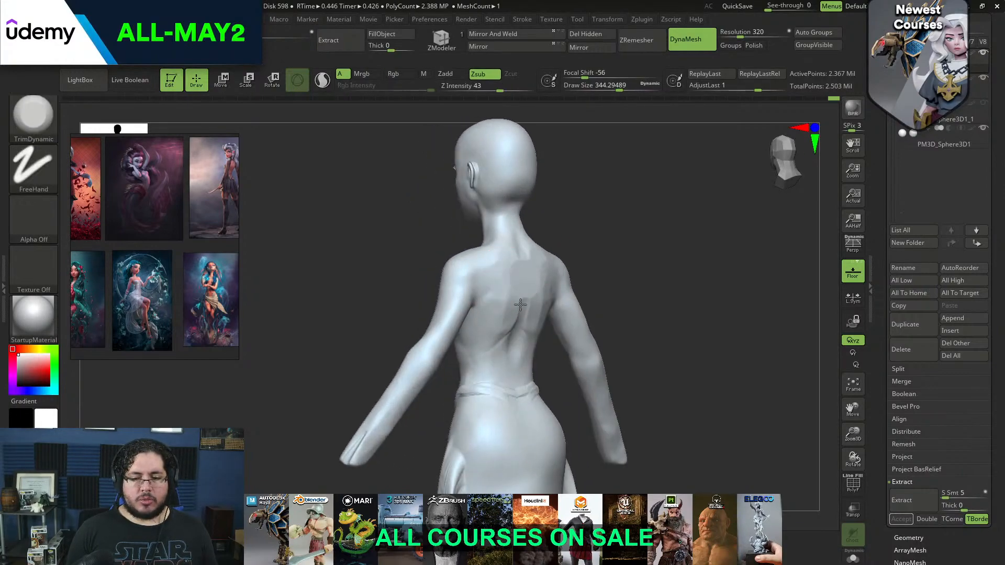
pyautogui.moveTo(502, 309)
pyautogui.mouseDown(button='right')
pyautogui.moveTo(579, 227)
pyautogui.moveTo(498, 290)
pyautogui.mouseUp(button='right')
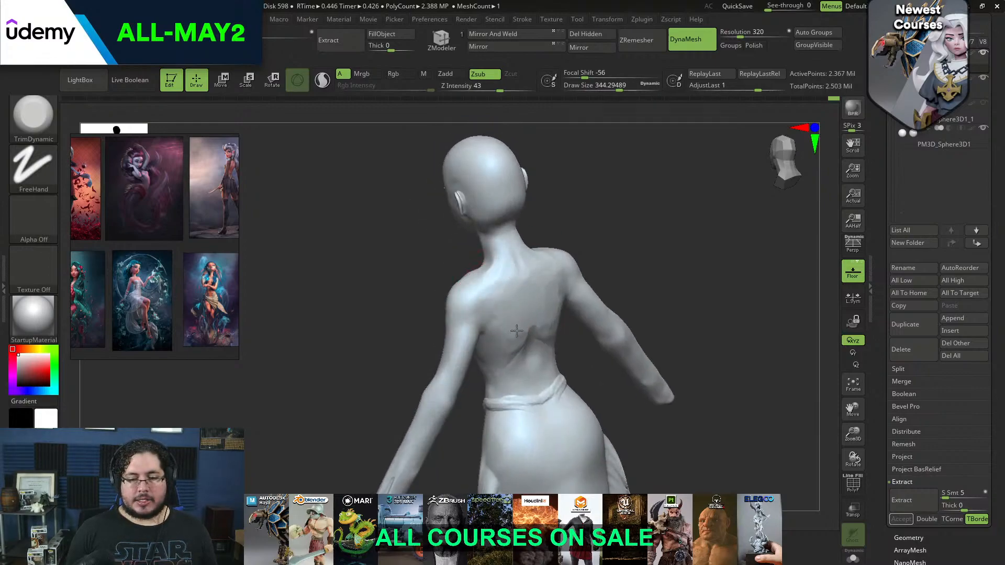
pyautogui.moveTo(557, 285)
pyautogui.mouseDown(button='right')
pyautogui.moveTo(581, 215)
pyautogui.moveTo(492, 267)
pyautogui.mouseUp(button='right')
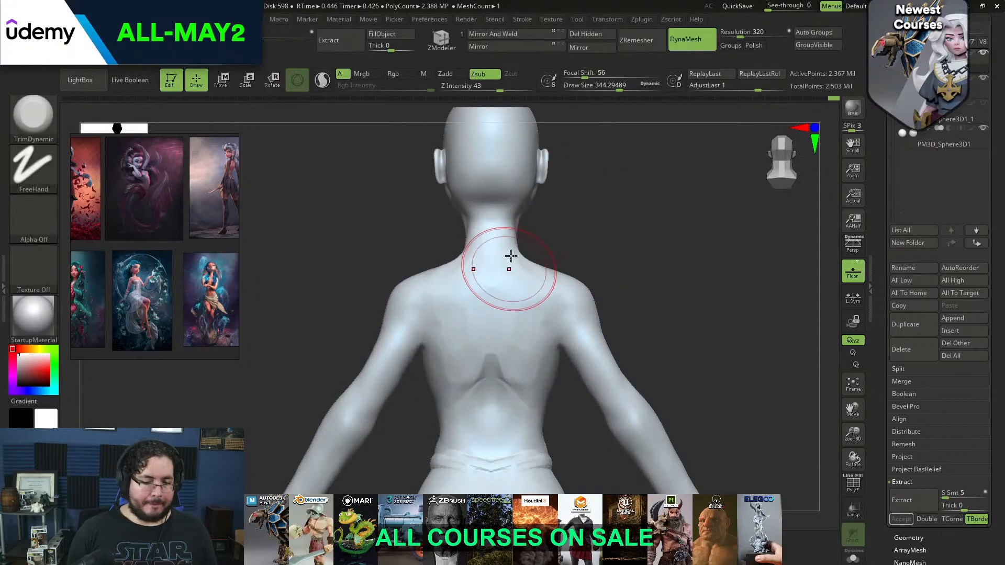
# Add volume along the spine between the shoulder blades with ClayBuildup at a draw size of about 202
pyautogui.press('b')
pyautogui.press('c')
pyautogui.press('b')
pyautogui.press('space')
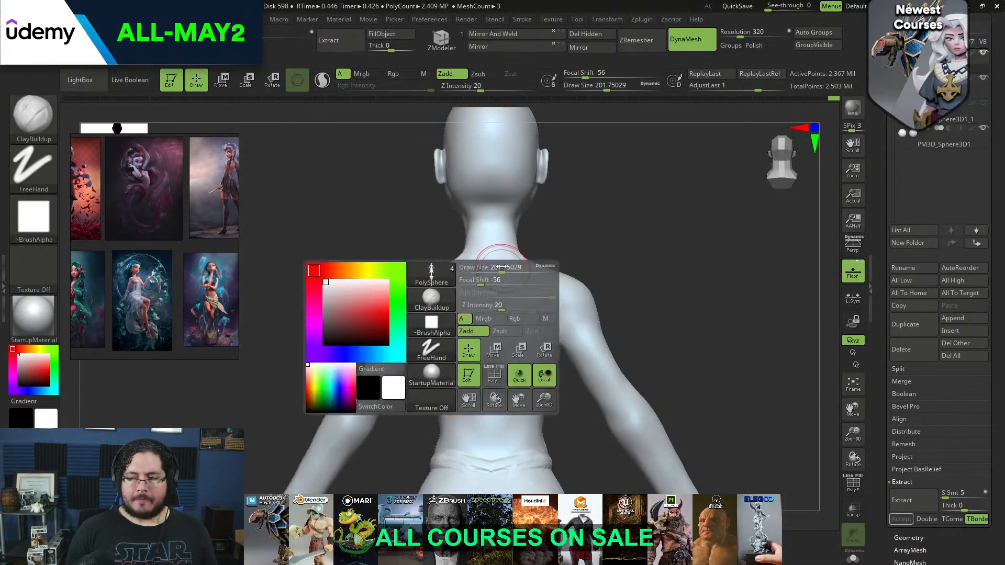
pyautogui.moveTo(489, 274)
pyautogui.mouseDown()
pyautogui.moveTo(492, 367)
pyautogui.moveTo(476, 388)
pyautogui.mouseUp()
pyautogui.moveTo(489, 353)
pyautogui.mouseDown()
pyautogui.moveTo(476, 383)
pyautogui.moveTo(482, 275)
pyautogui.mouseUp()
pyautogui.moveTo(467, 320); pyautogui.dragTo(467, 351)
# Flatten the built-up clay along the upper spine with TrimDynamic at a draw size of about 245 and smooth it
pyautogui.press('b')
pyautogui.press('t')
pyautogui.press('d')
pyautogui.press('space')
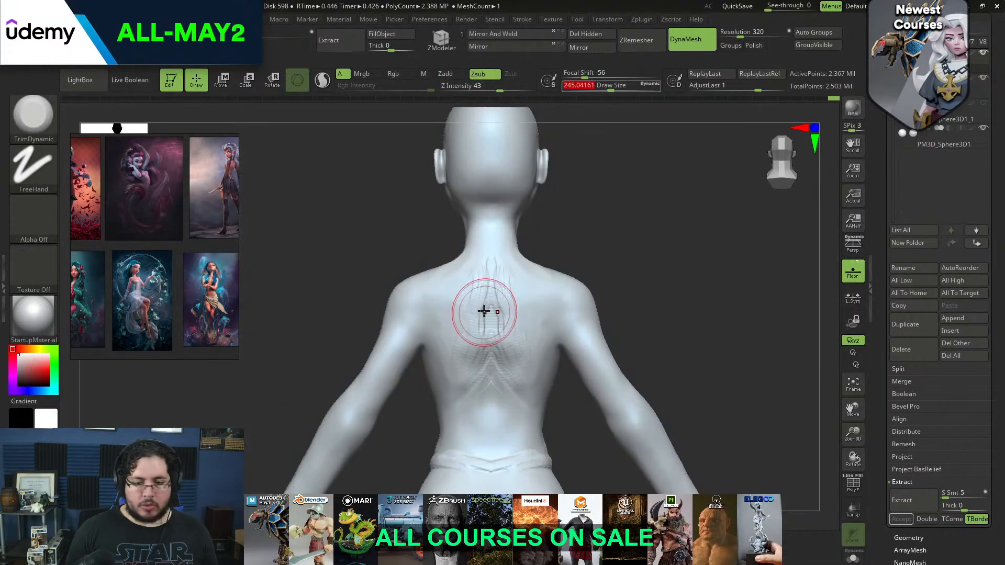
pyautogui.keyDown('shift'); pyautogui.moveTo(485, 305); pyautogui.dragTo(486, 271); pyautogui.keyUp('shift')
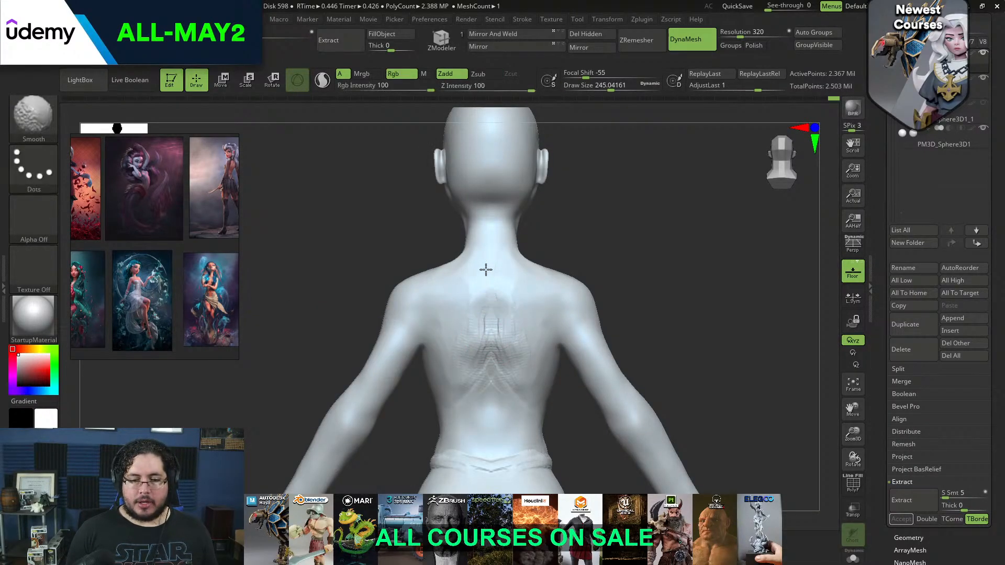
pyautogui.moveTo(470, 352)
pyautogui.keyDown('shift'); pyautogui.mouseDown()
pyautogui.moveTo(483, 332)
pyautogui.moveTo(478, 350)
pyautogui.mouseUp(); pyautogui.keyUp('shift')
# Refine the upper back toward the base of the neck with TrimDynamic at a draw size of about 274
pyautogui.press('space')
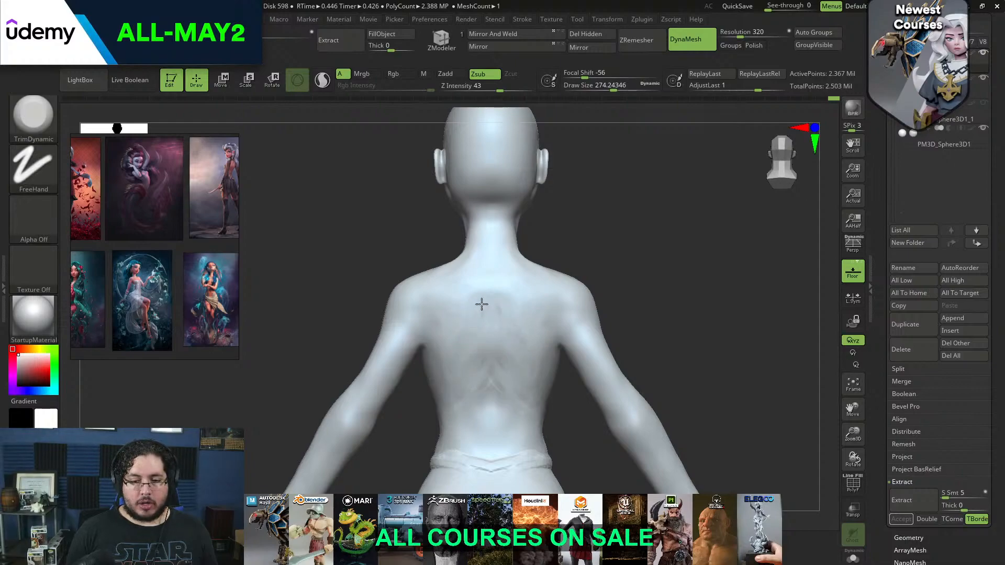
pyautogui.moveTo(474, 284)
pyautogui.mouseDown(button='right')
pyautogui.moveTo(579, 258)
pyautogui.moveTo(483, 258)
pyautogui.moveTo(553, 247)
pyautogui.mouseUp(button='right')
pyautogui.press('space')
pyautogui.moveTo(553, 250); pyautogui.dragTo(550, 249)
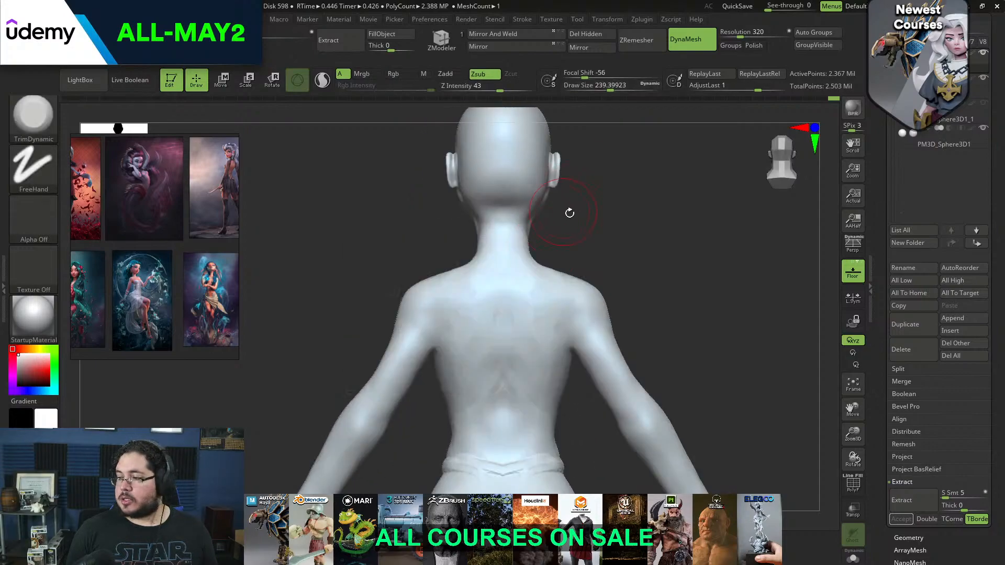
# Reshape the shoulder and neck-to-shoulder contours with the Move brush at a draw size of about 274
pyautogui.moveTo(590, 212)
pyautogui.keyDown('alt'); pyautogui.mouseDown(button='right')
pyautogui.moveTo(555, 230)
pyautogui.moveTo(584, 224)
pyautogui.moveTo(670, 242)
pyautogui.mouseUp(button='right'); pyautogui.keyUp('alt')
pyautogui.moveTo(556, 256)
pyautogui.keyDown('ctrl'); pyautogui.mouseDown(button='right')
pyautogui.moveTo(557, 287)
pyautogui.moveTo(566, 255)
pyautogui.moveTo(547, 293)
pyautogui.moveTo(559, 321)
pyautogui.moveTo(547, 293)
pyautogui.moveTo(552, 247)
pyautogui.mouseUp(button='right'); pyautogui.keyUp('ctrl')
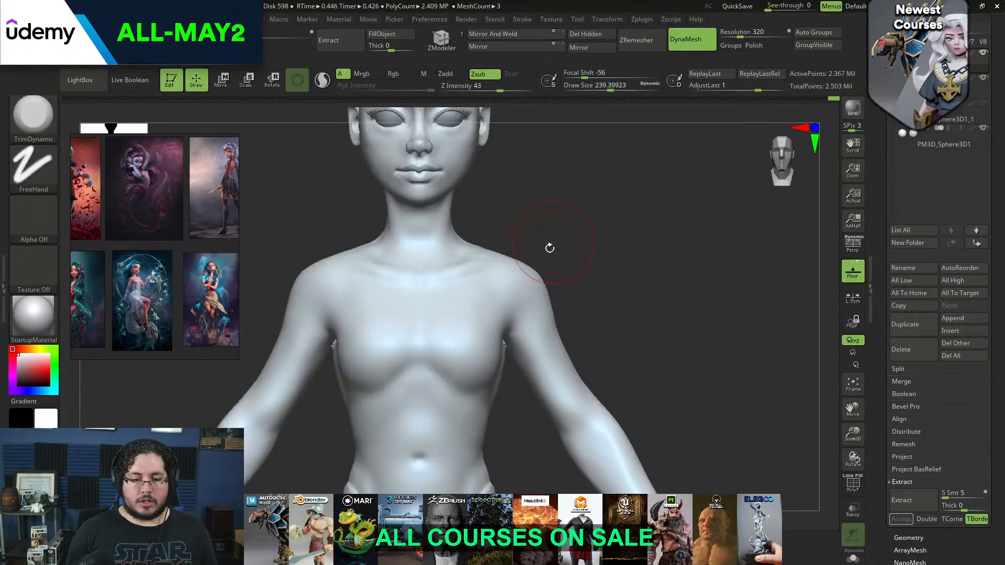
pyautogui.press('b')
pyautogui.press('m')
pyautogui.press('v')
pyautogui.press('space')
pyautogui.moveTo(534, 293); pyautogui.dragTo(540, 294)
pyautogui.moveTo(580, 256); pyautogui.dragTo(511, 260, button='right')
pyautogui.press('space')
pyautogui.moveTo(448, 265); pyautogui.dragTo(446, 291)
pyautogui.press('space')
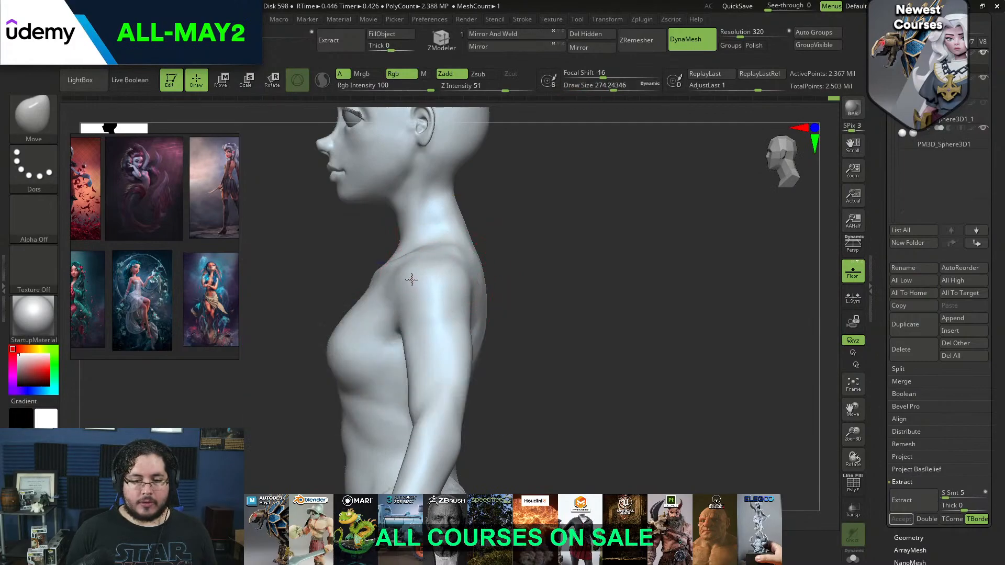
pyautogui.keyDown('shift'); pyautogui.moveTo(502, 220); pyautogui.dragTo(556, 222, button='right'); pyautogui.keyUp('shift')
pyautogui.keyDown('alt'); pyautogui.moveTo(469, 249); pyautogui.dragTo(548, 245, button='right'); pyautogui.keyUp('alt')
pyautogui.moveTo(501, 256); pyautogui.dragTo(498, 242)
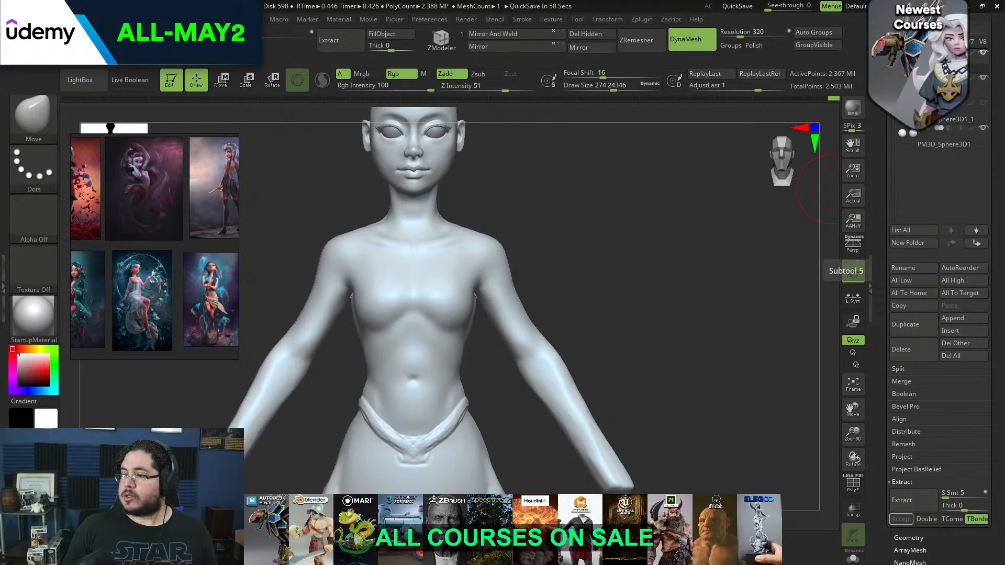
# Switch to the web browser, search Google Images for "mermaid" and look through the pictures
pyautogui.moveTo(1004, 126); pyautogui.dragTo(508, 1)
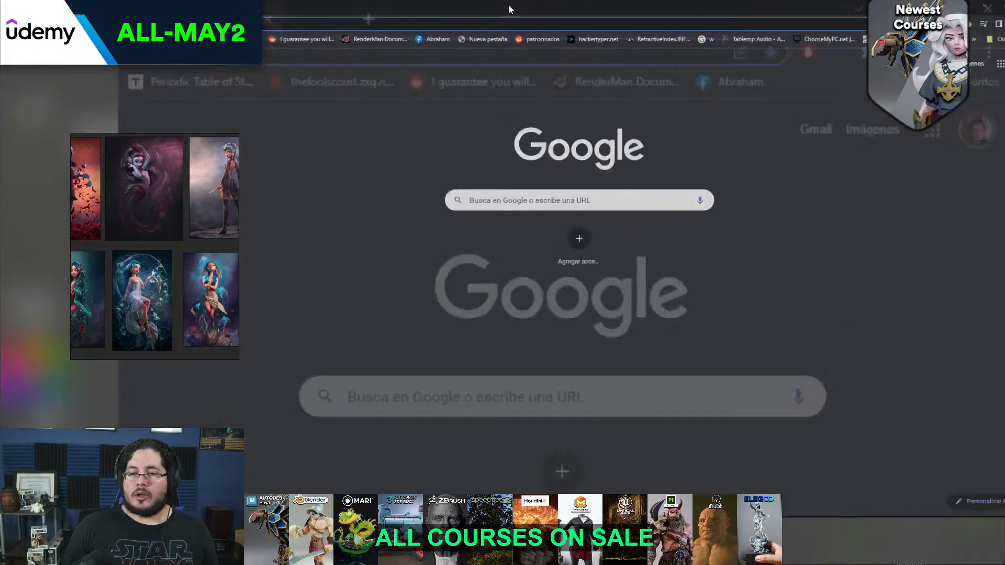
pyautogui.write('mermaid')
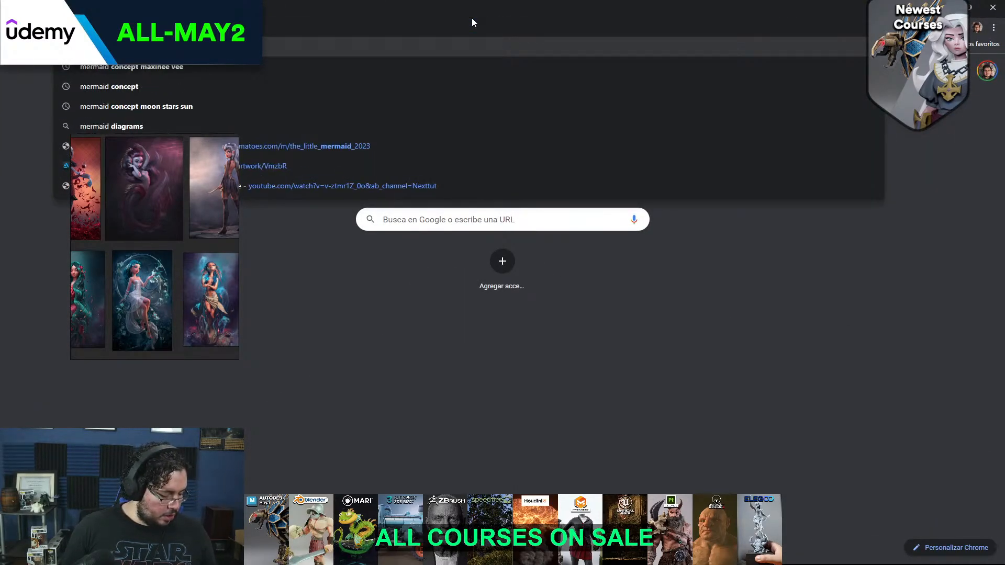
pyautogui.press('Return')
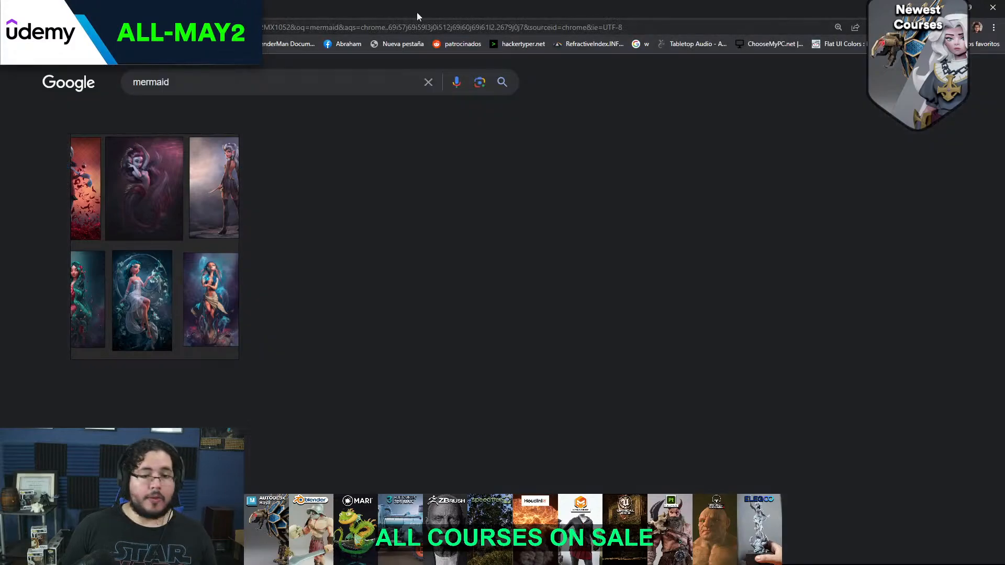
pyautogui.click(188, 120)
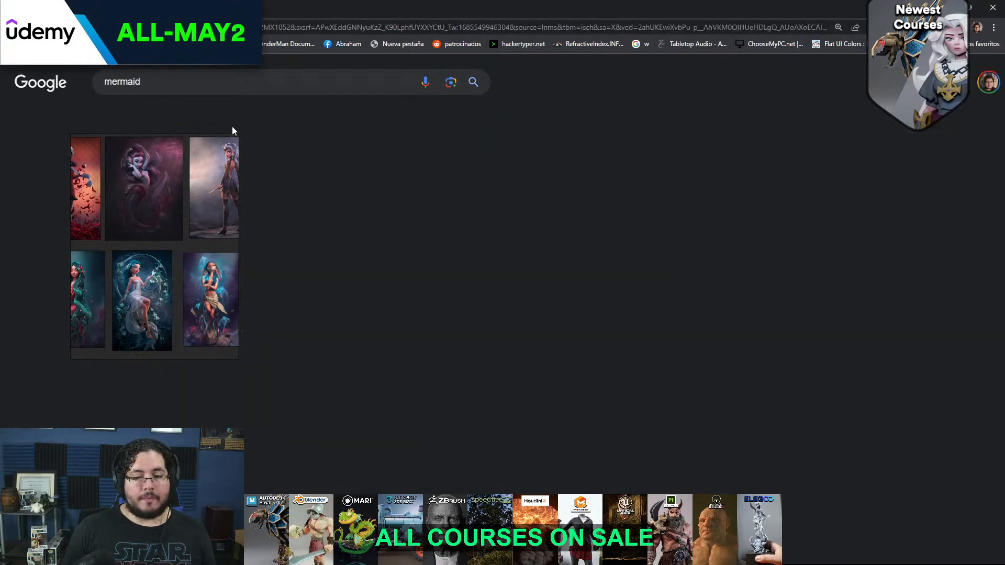
pyautogui.scroll(-5, 528, 232)
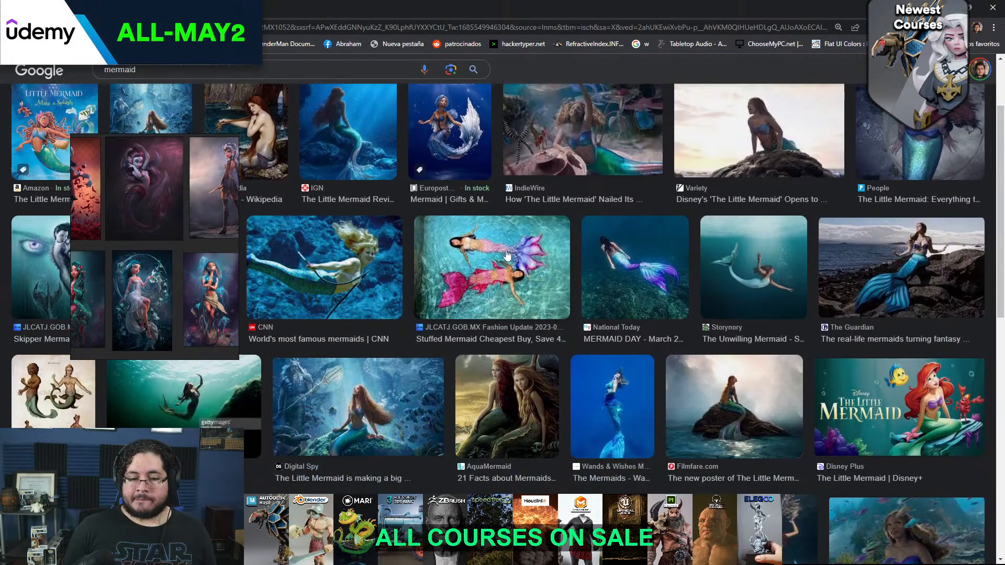
pyautogui.scroll(-4, 533, 246)
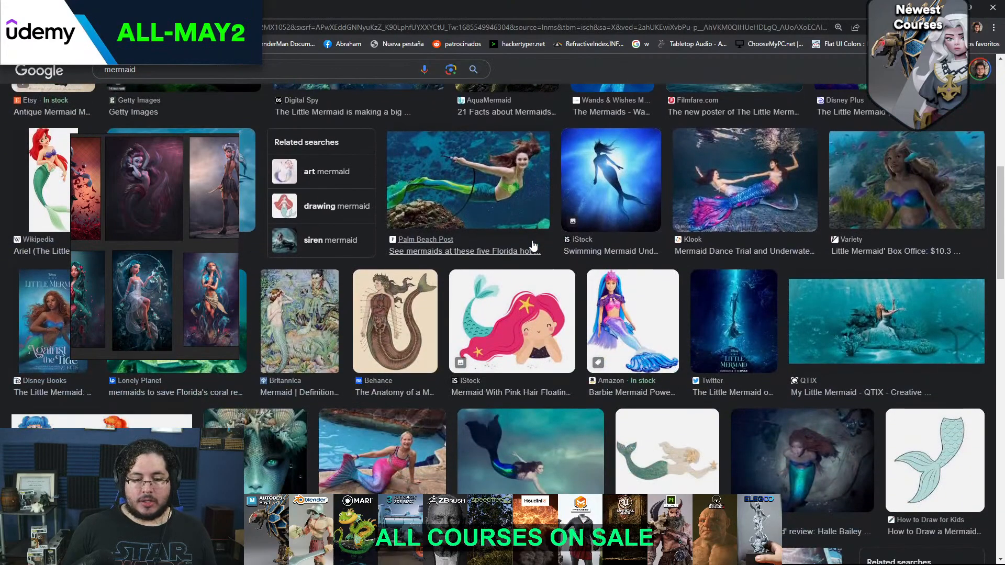
pyautogui.scroll(10, 533, 245)
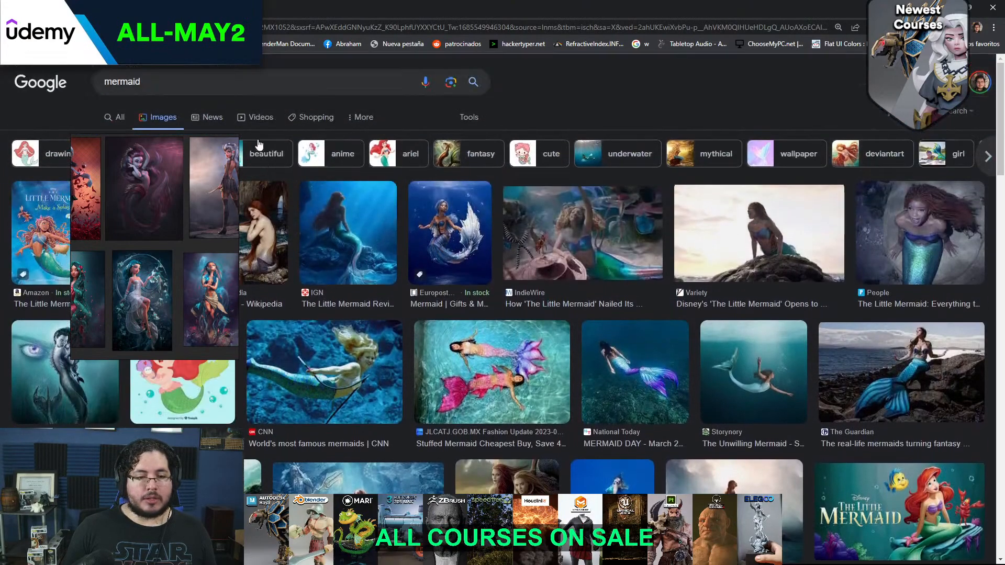
# Search Google Images for "mermaid concepy art" and open the Concept Art World picture of a mermaid among sharks
pyautogui.click(227, 91)
pyautogui.write('co')
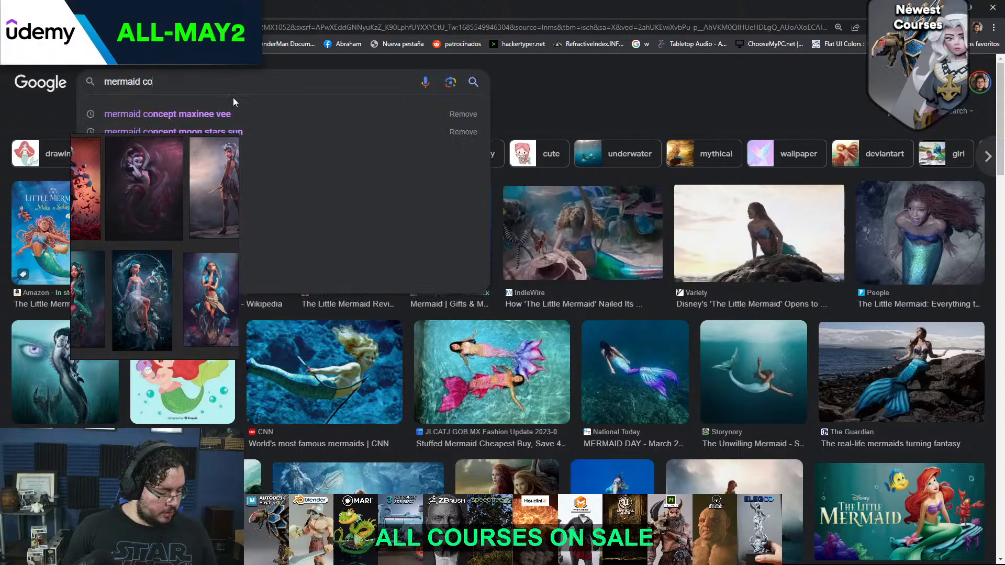
pyautogui.write('nc')
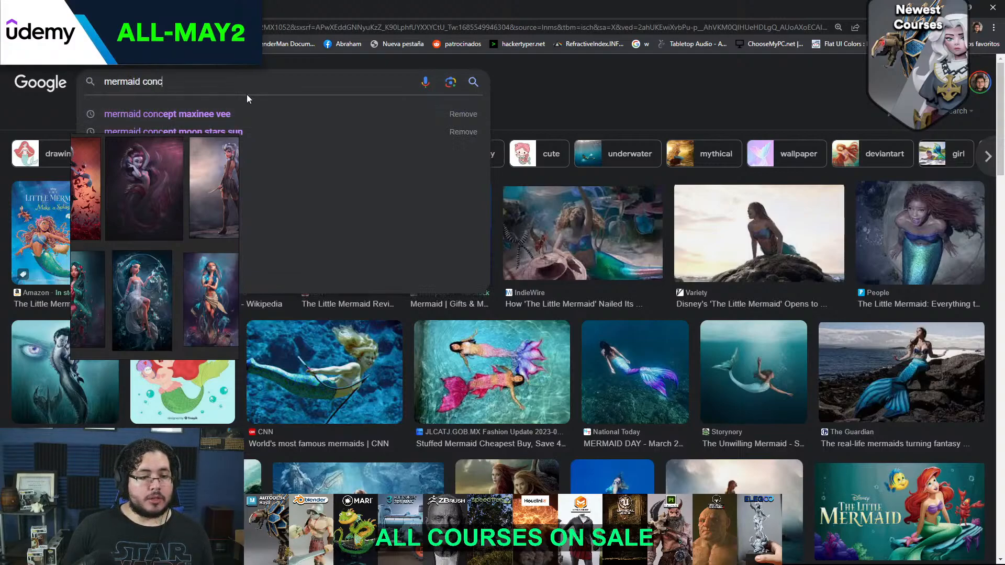
pyautogui.write('epy art')
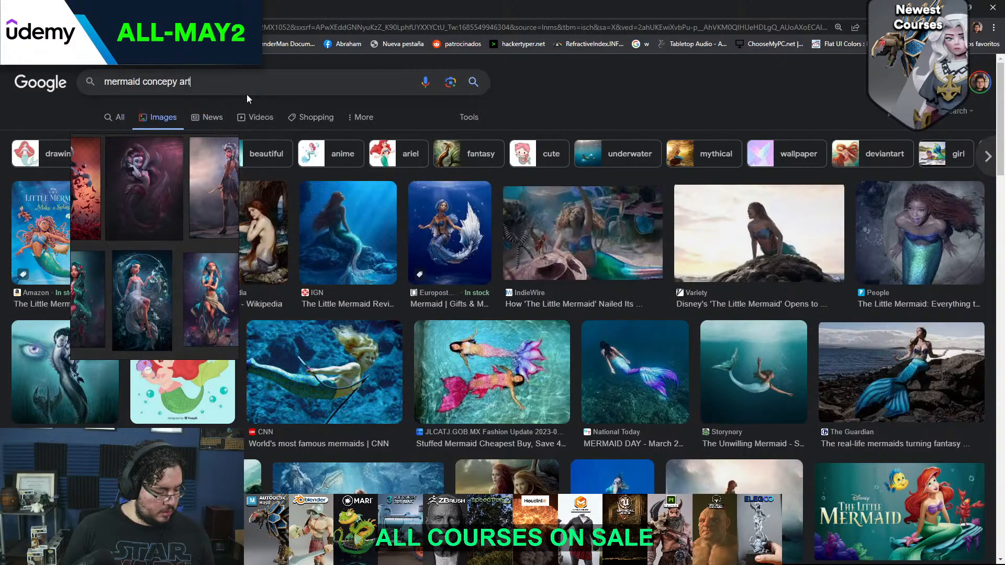
pyautogui.press('Return')
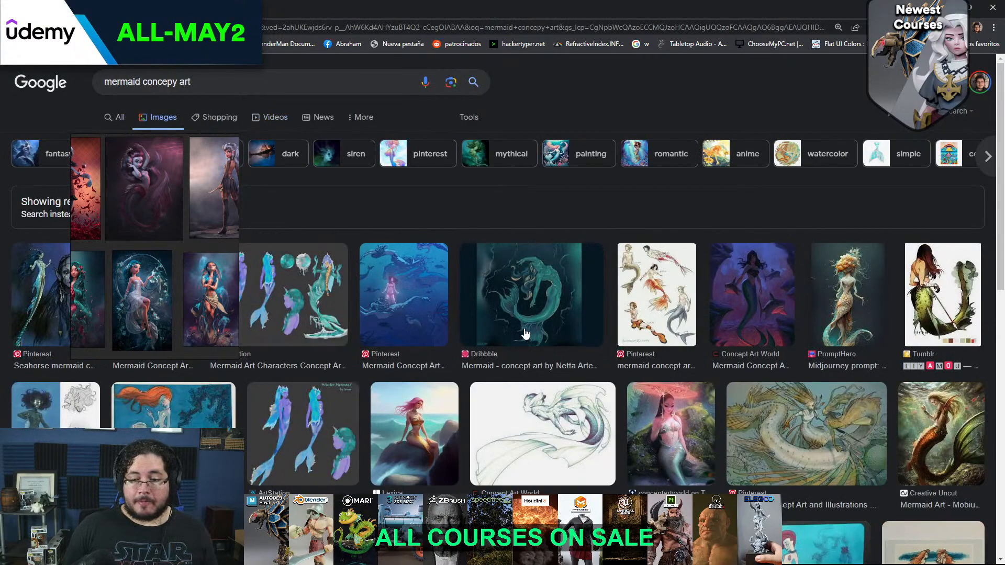
pyautogui.click(774, 295)
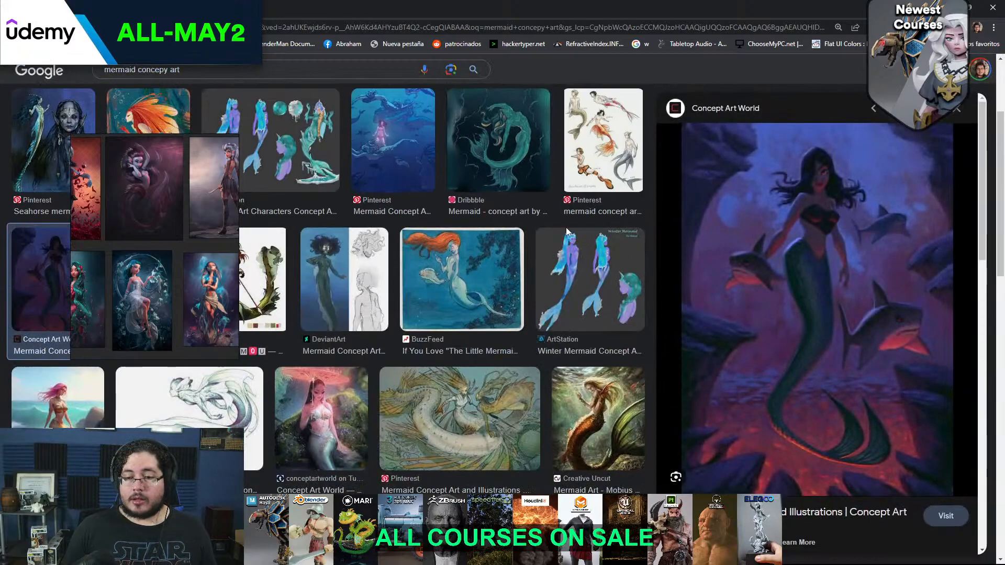
# Open the conceptartworld Tumblr picture of a seated mermaid with a pink parasol and look through further mermaid results
pyautogui.scroll(-3, 453, 236)
pyautogui.click(366, 239)
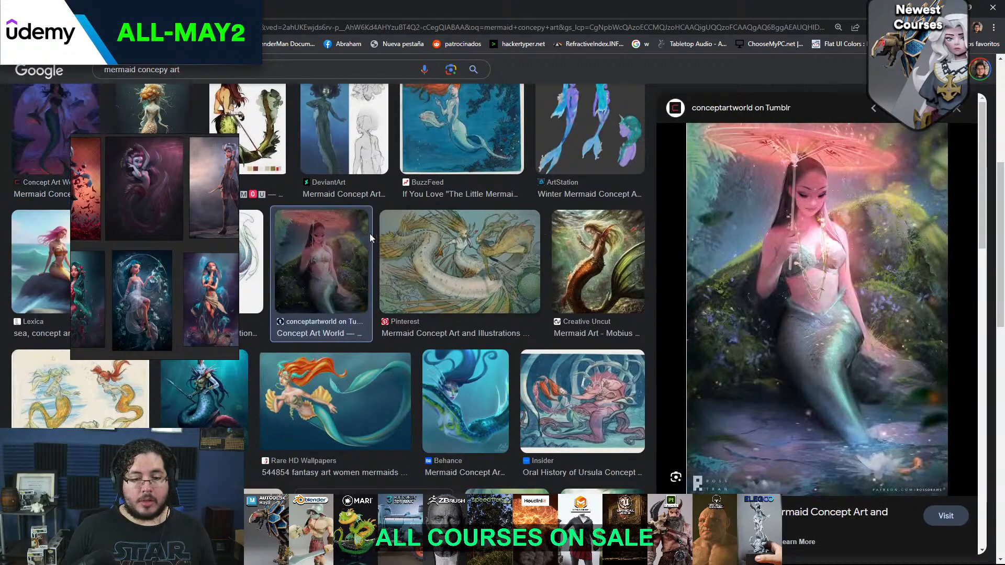
pyautogui.scroll(-3, 545, 225)
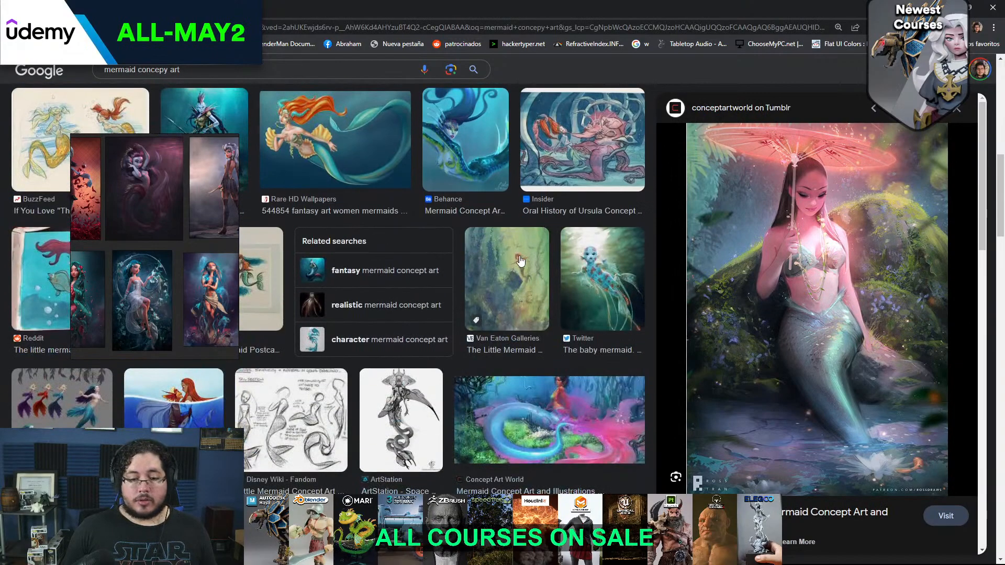
pyautogui.scroll(-3, 505, 269)
pyautogui.scroll(-4, 419, 273)
pyautogui.scroll(4, 361, 278)
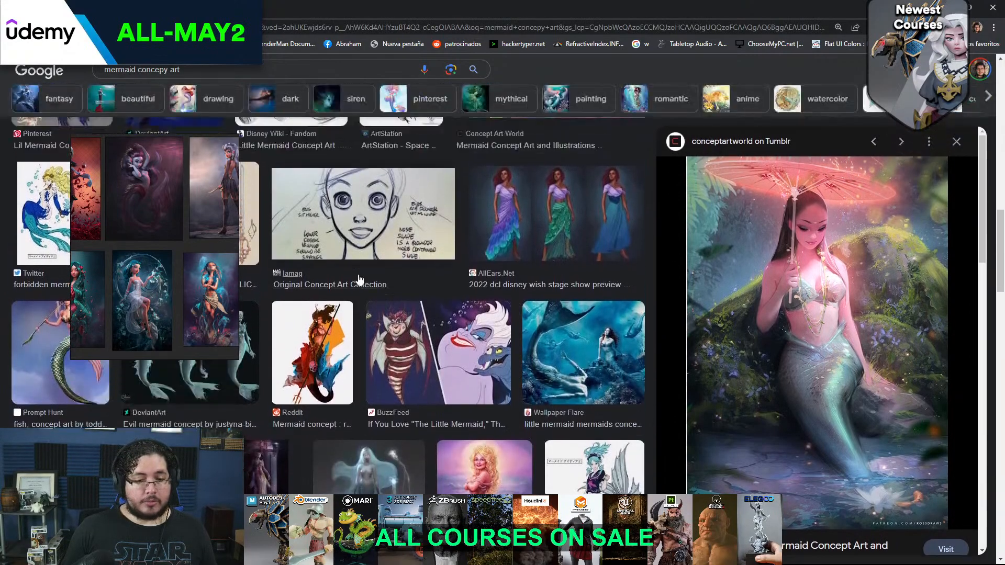
pyautogui.scroll(-3, 374, 286)
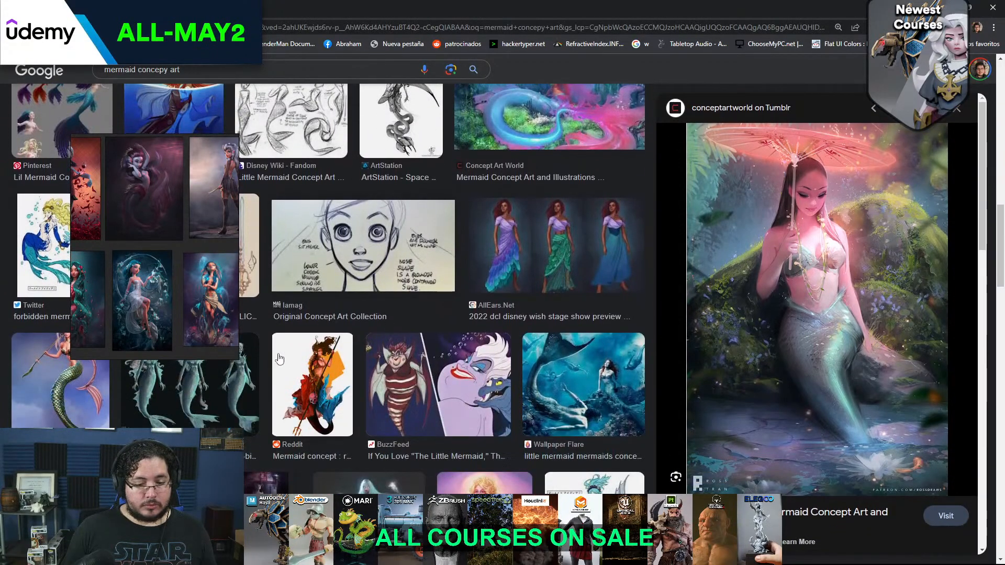
# View the Mermaid Wiki picture of the mermaid with glowing jellyfish, and open the silver-haired Prompt Hunt mermaid from its related content
pyautogui.click(345, 475)
pyautogui.scroll(-6, 631, 320)
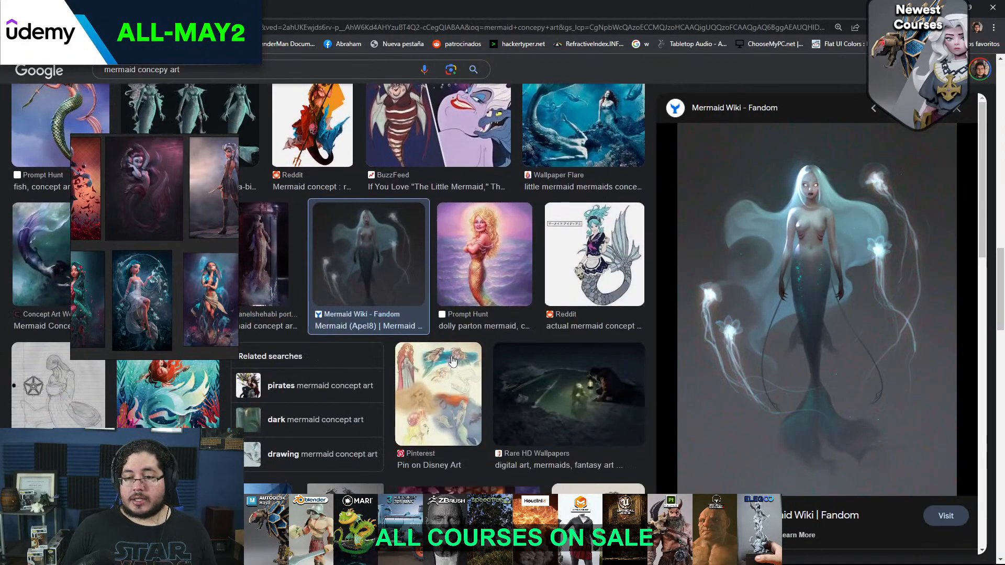
pyautogui.scroll(-1, 631, 320)
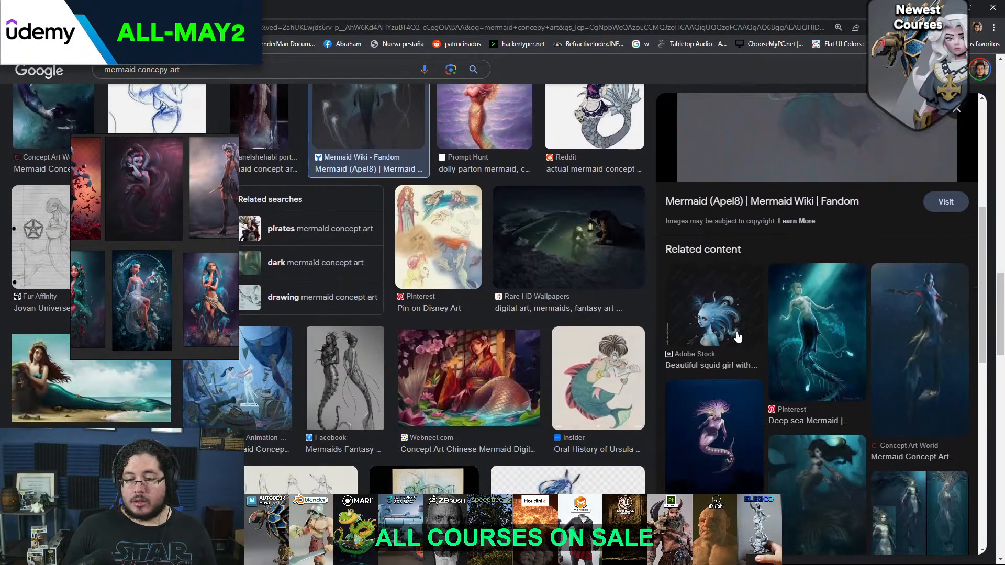
pyautogui.scroll(-3, 756, 335)
pyautogui.scroll(-2, 754, 337)
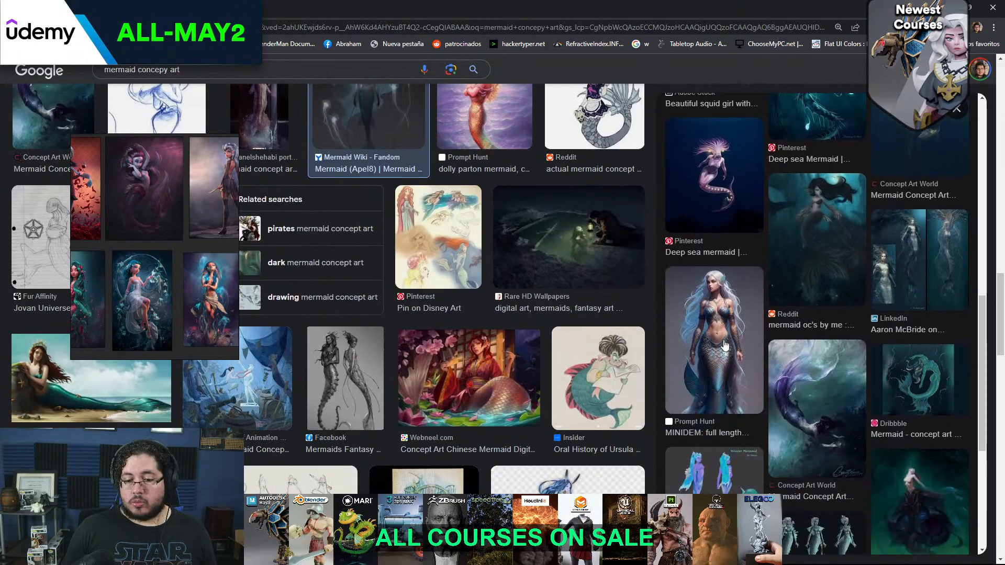
pyautogui.click(725, 346)
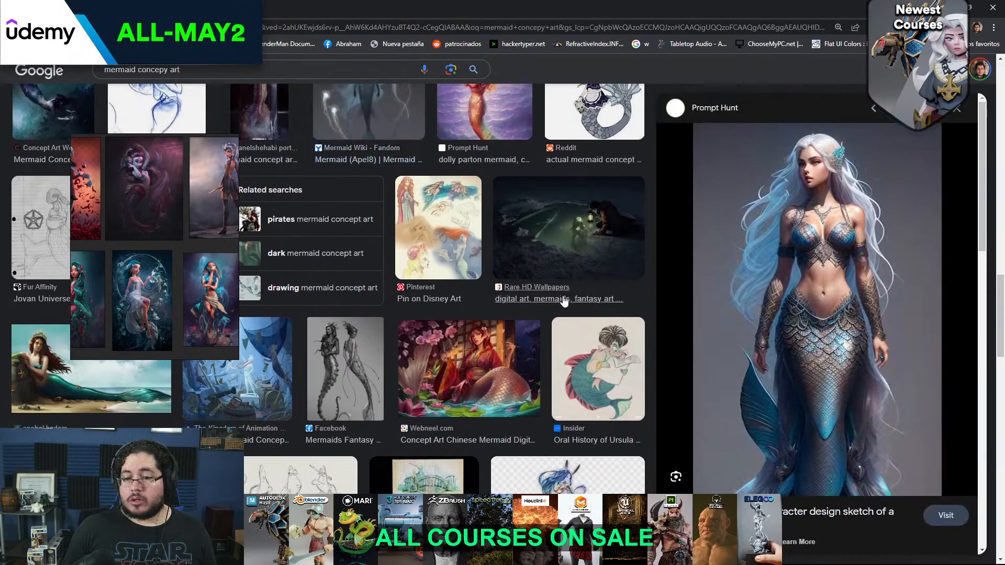
# Browse further mermaid concept art and view the OpenArt mermaid pair and the GlossyTreats picture of a red-haired woman
pyautogui.scroll(-10, 416, 319)
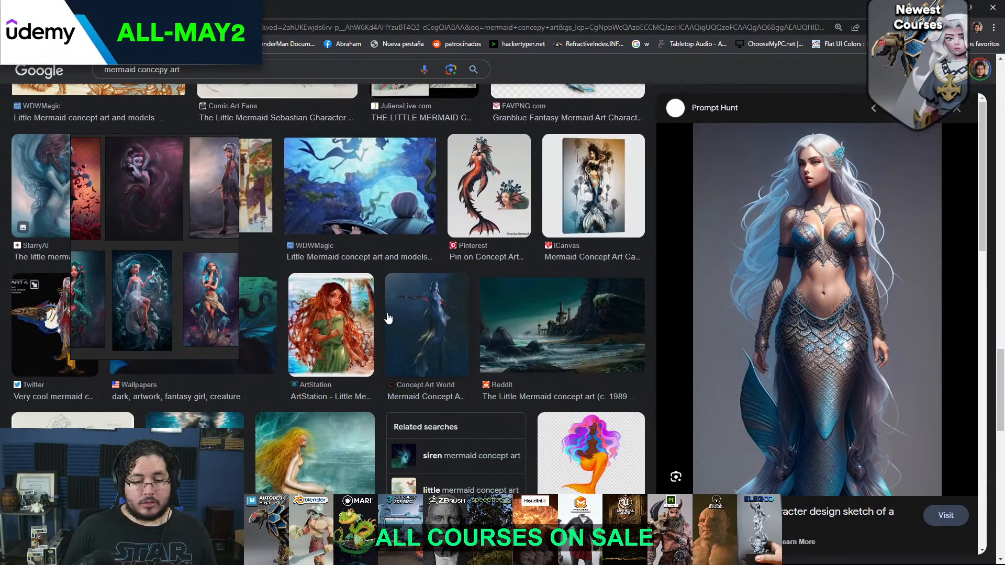
pyautogui.scroll(-6, 390, 317)
pyautogui.scroll(-10, 390, 317)
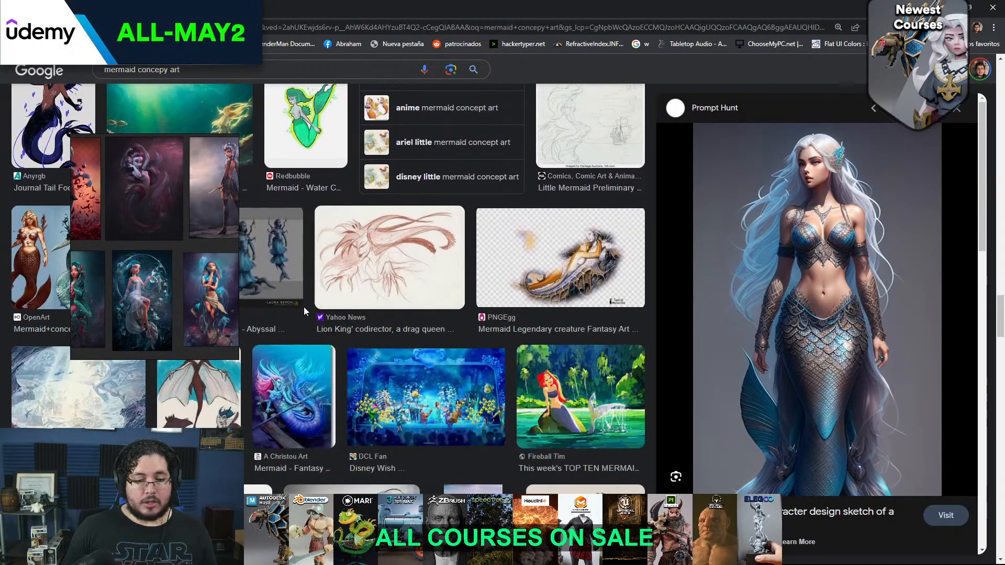
pyautogui.click(53, 282)
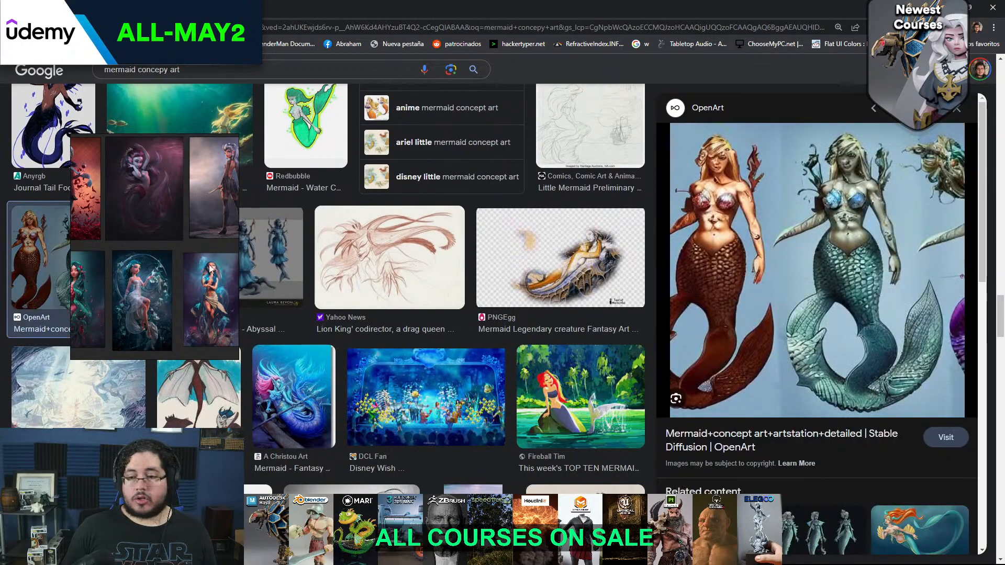
pyautogui.scroll(-7, 296, 306)
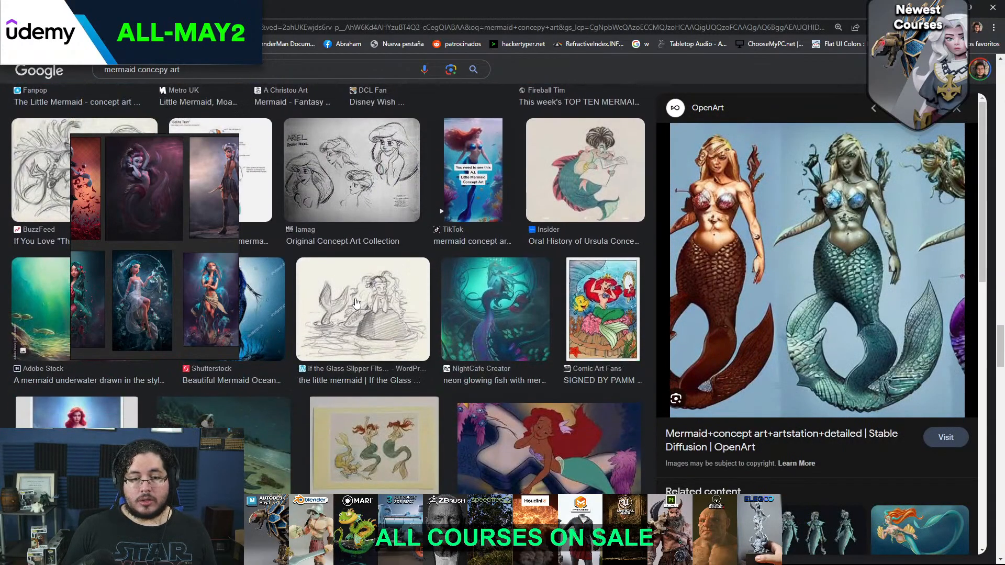
pyautogui.scroll(-1, 343, 302)
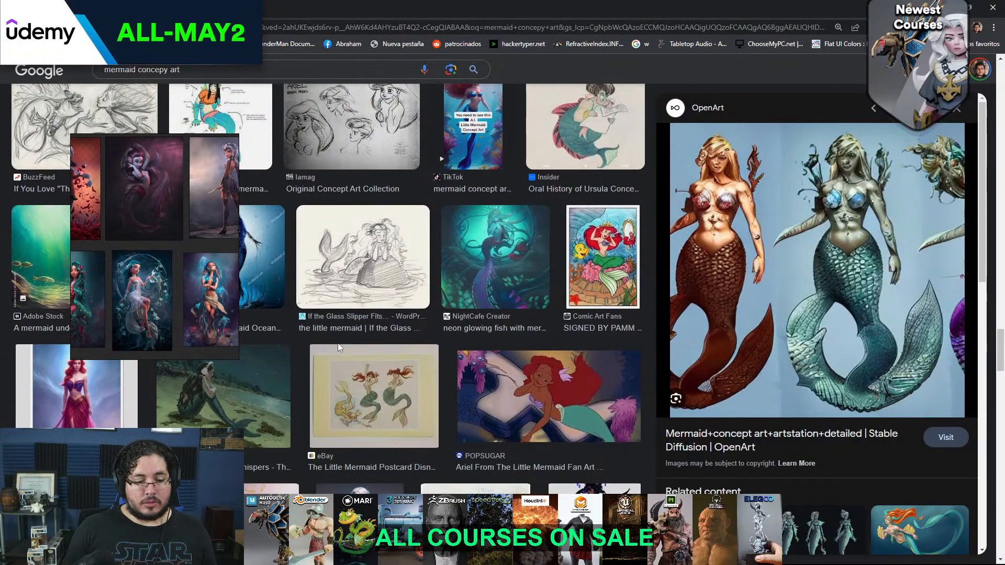
pyautogui.click(132, 397)
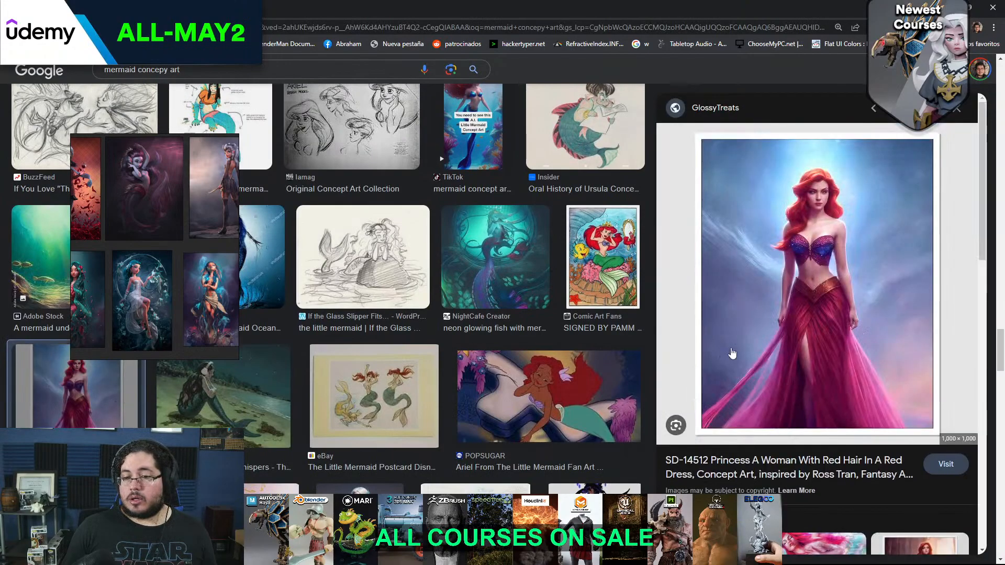
# Examine the remaining mermaid results, viewing the cohost! red-tailed mermaid and The Gnomon Workshop's pointed-eared mermaid for design ideas
pyautogui.scroll(-6, 615, 305)
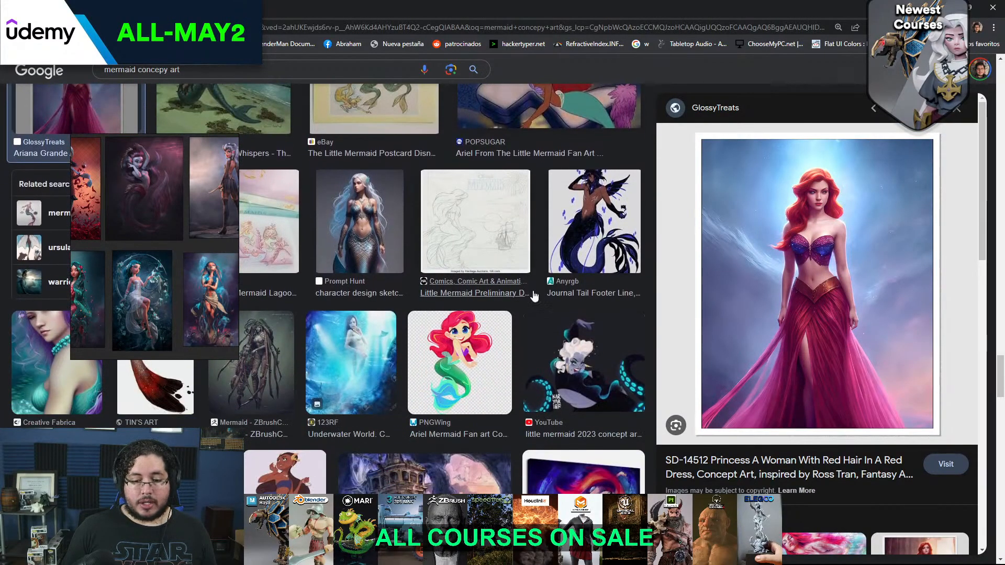
pyautogui.scroll(-5, 534, 297)
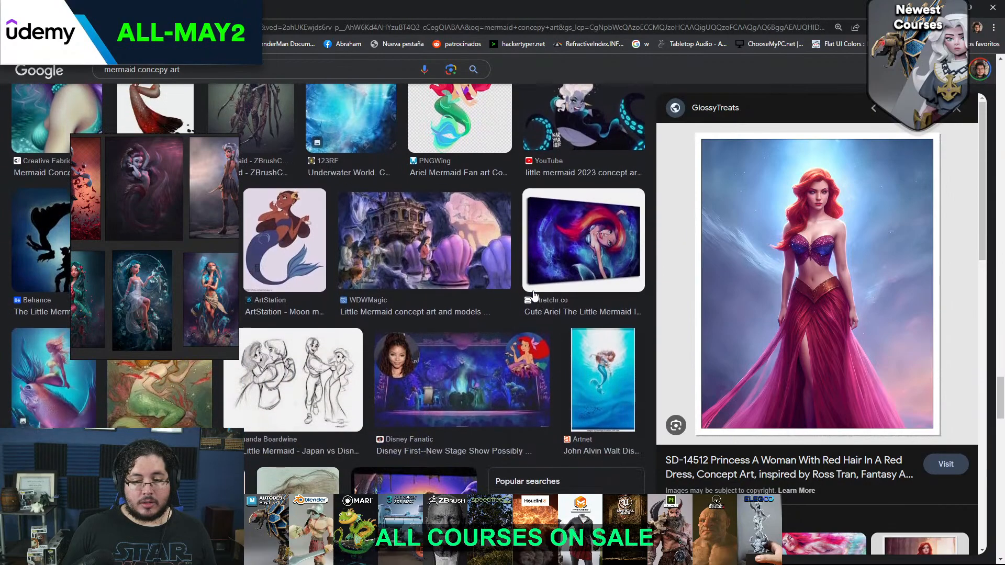
pyautogui.scroll(-3, 390, 307)
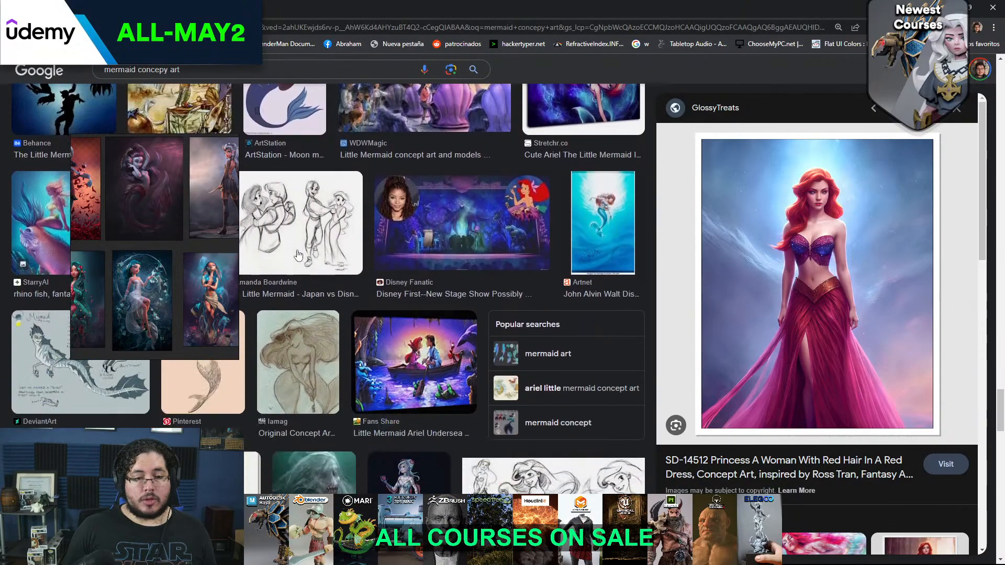
pyautogui.scroll(-4, 355, 334)
pyautogui.scroll(-3, 355, 334)
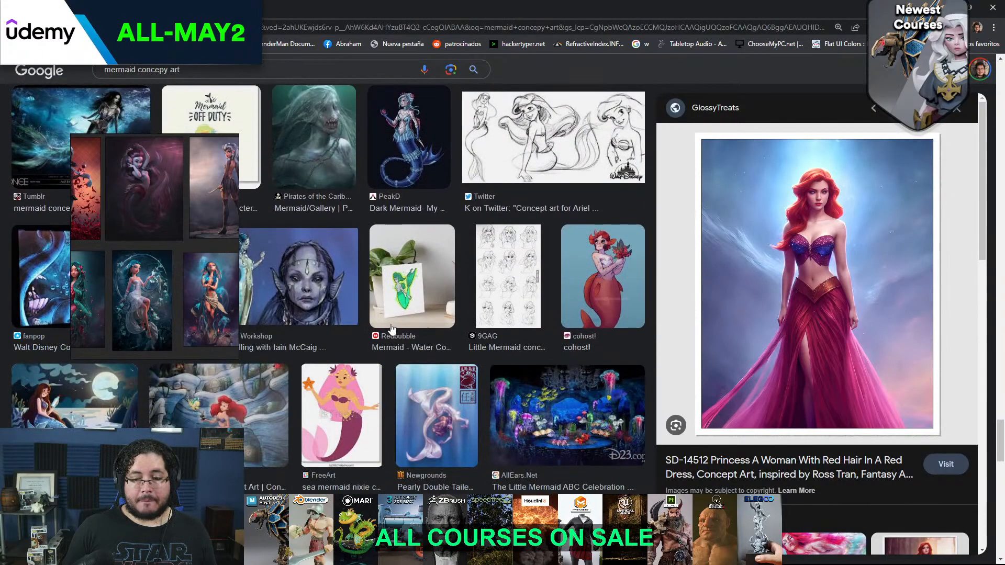
pyautogui.scroll(-3, 390, 324)
pyautogui.click(601, 127)
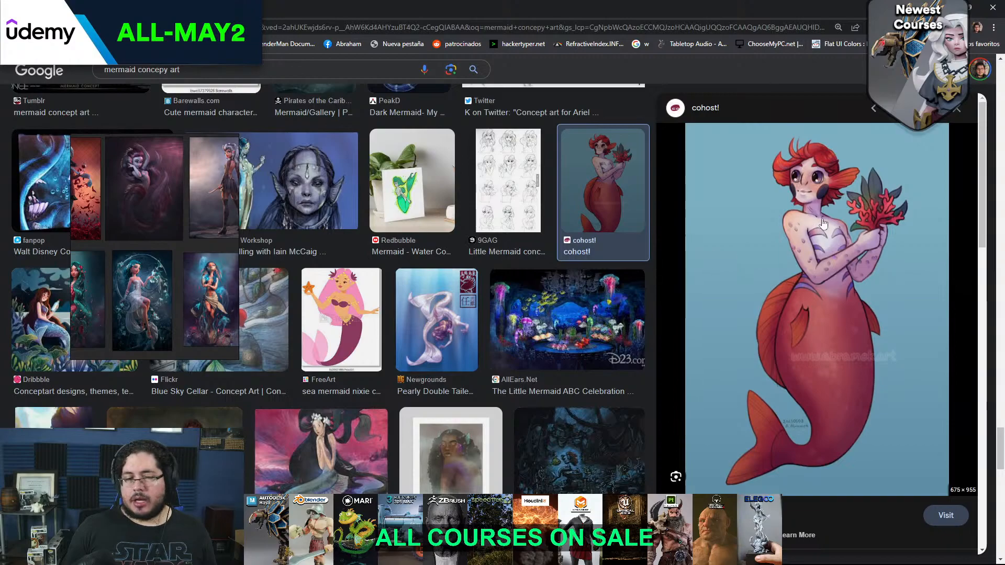
pyautogui.click(264, 163)
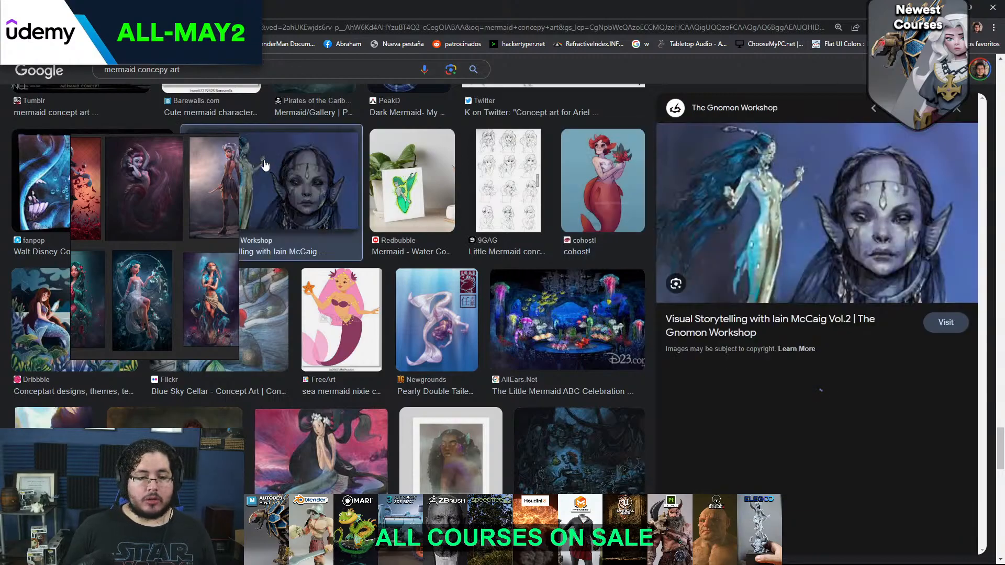
pyautogui.scroll(-1, 354, 249)
pyautogui.scroll(-10, 354, 249)
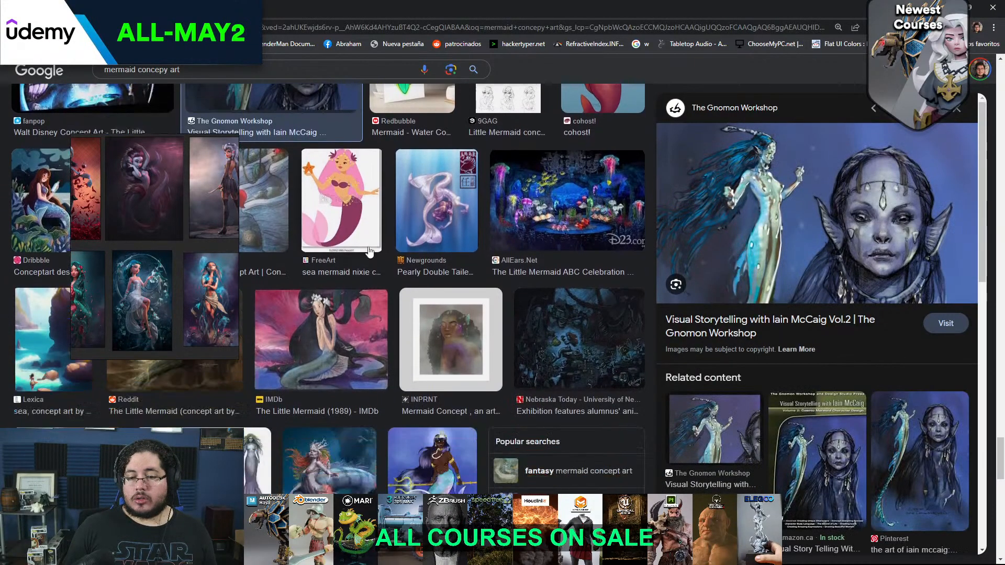
pyautogui.scroll(-3, 421, 292)
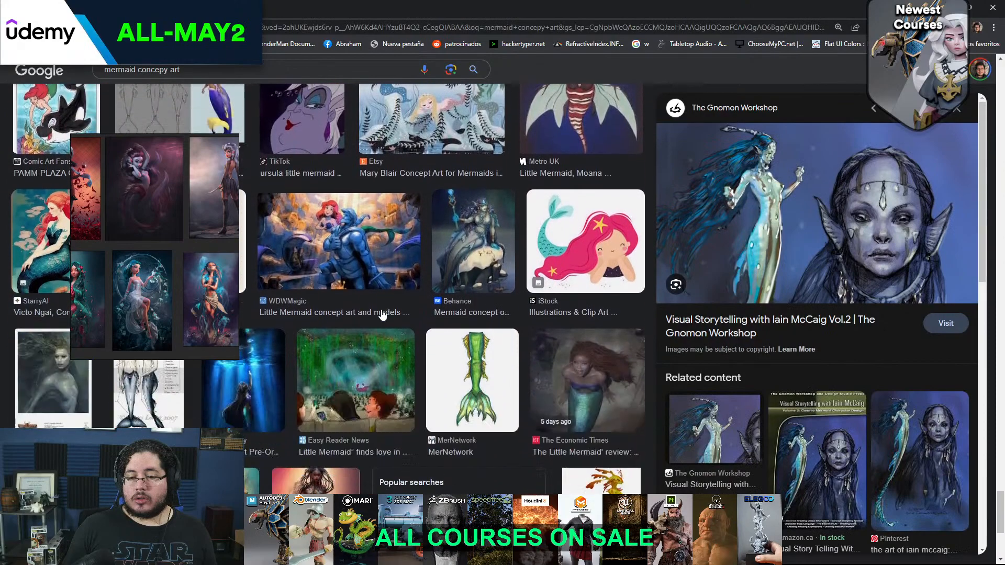
pyautogui.scroll(-4, 411, 311)
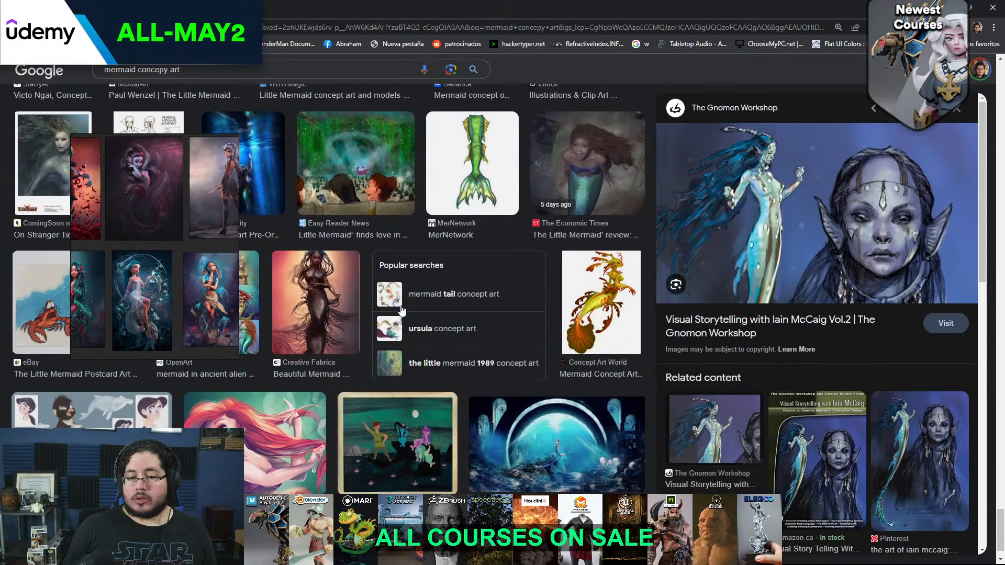
pyautogui.scroll(-1, 456, 321)
# Return to ZBrush and carve curved decorative lines across and below the bust with DamStandard at a draw size of about 65
pyautogui.click(946, 8)
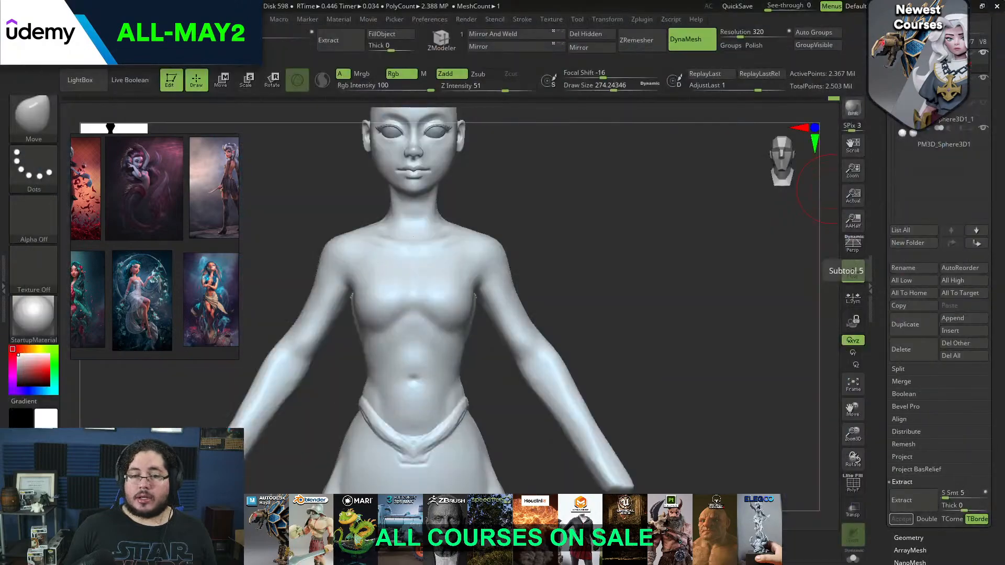
pyautogui.moveTo(635, 262); pyautogui.dragTo(656, 303)
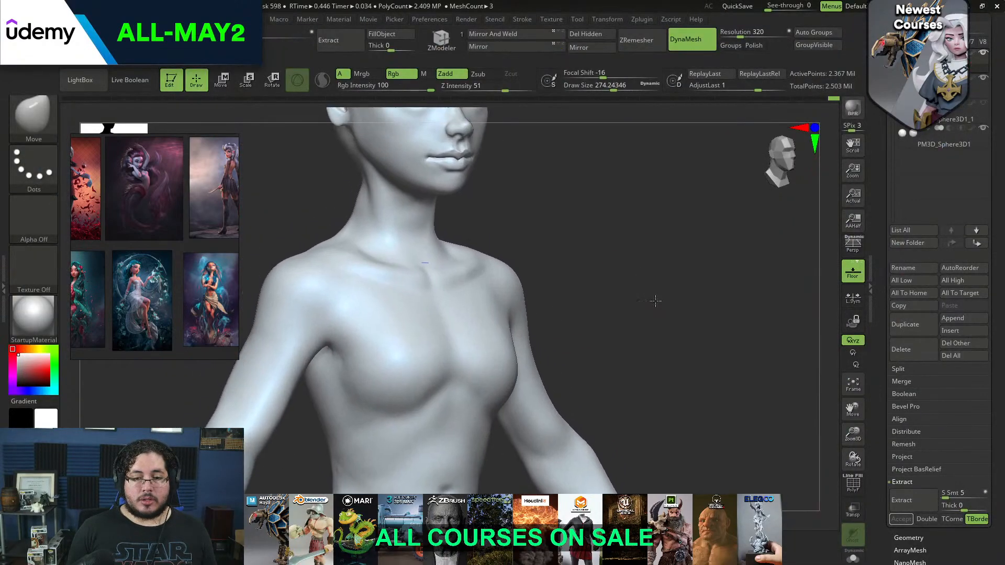
pyautogui.press('space')
pyautogui.moveTo(337, 311)
pyautogui.mouseDown()
pyautogui.moveTo(324, 310)
pyautogui.moveTo(404, 332)
pyautogui.moveTo(412, 370)
pyautogui.mouseUp()
pyautogui.press('b')
pyautogui.press('d')
pyautogui.press('s')
pyautogui.moveTo(307, 291); pyautogui.dragTo(405, 374)
pyautogui.moveTo(581, 309)
pyautogui.mouseDown()
pyautogui.moveTo(565, 247)
pyautogui.moveTo(591, 256)
pyautogui.moveTo(500, 272)
pyautogui.mouseUp()
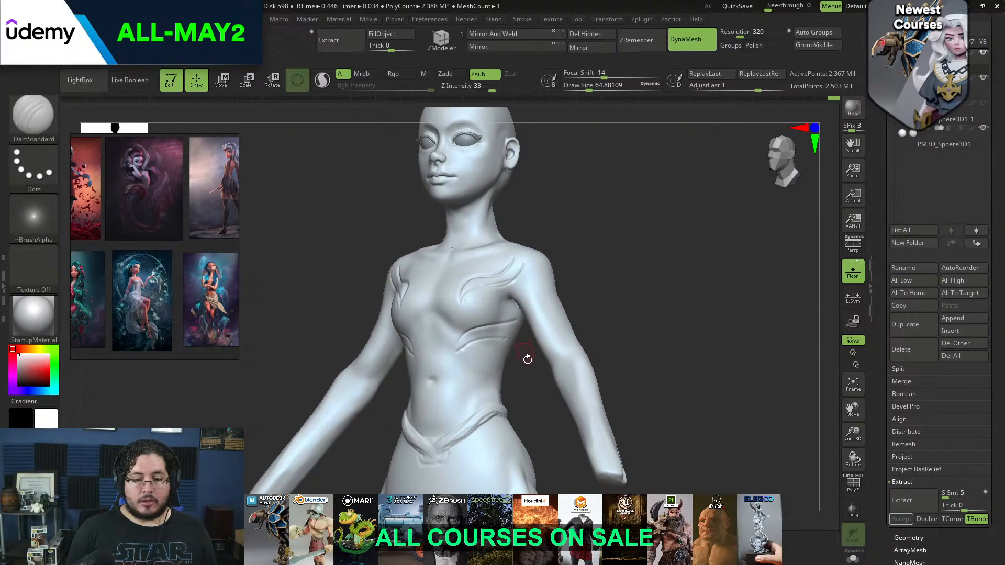
# Extend the carved lines below the bust toward the underarm and carve a curve down the side of the waist
pyautogui.keyDown('shift'); pyautogui.moveTo(526, 355); pyautogui.dragTo(554, 343); pyautogui.keyUp('shift')
pyautogui.keyDown('alt'); pyautogui.moveTo(608, 262); pyautogui.dragTo(577, 233); pyautogui.keyUp('alt')
pyautogui.moveTo(518, 351)
pyautogui.mouseDown()
pyautogui.moveTo(541, 324)
pyautogui.moveTo(385, 314)
pyautogui.mouseUp()
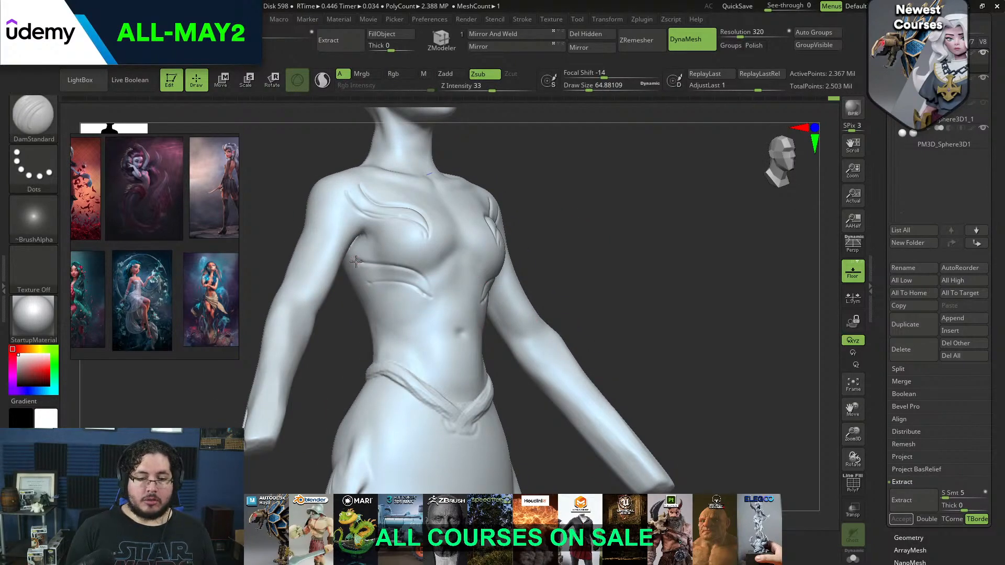
pyautogui.keyDown('shift'); pyautogui.moveTo(363, 244); pyautogui.dragTo(353, 253); pyautogui.keyUp('shift')
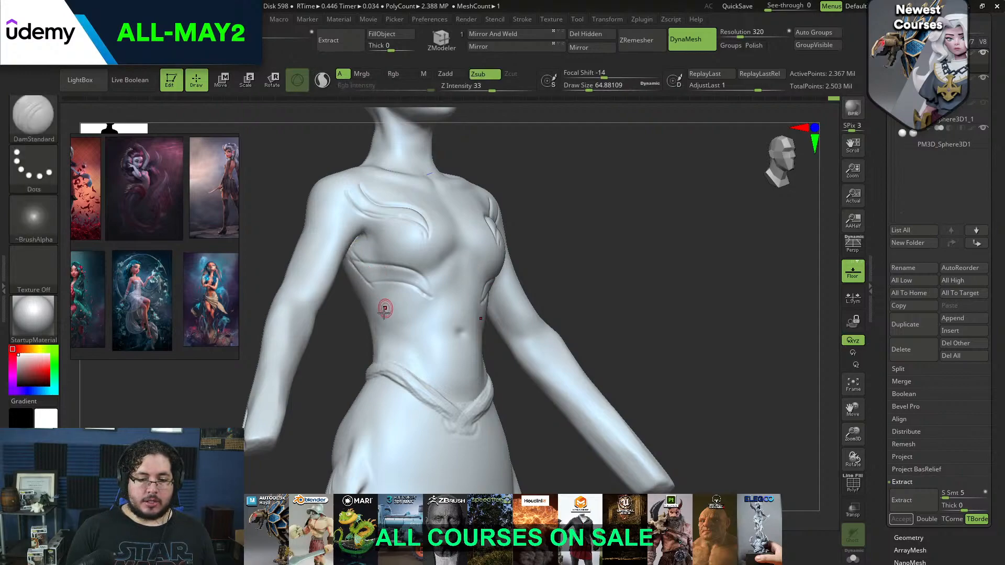
pyautogui.moveTo(365, 297)
pyautogui.mouseDown()
pyautogui.moveTo(404, 328)
pyautogui.moveTo(411, 354)
pyautogui.mouseUp()
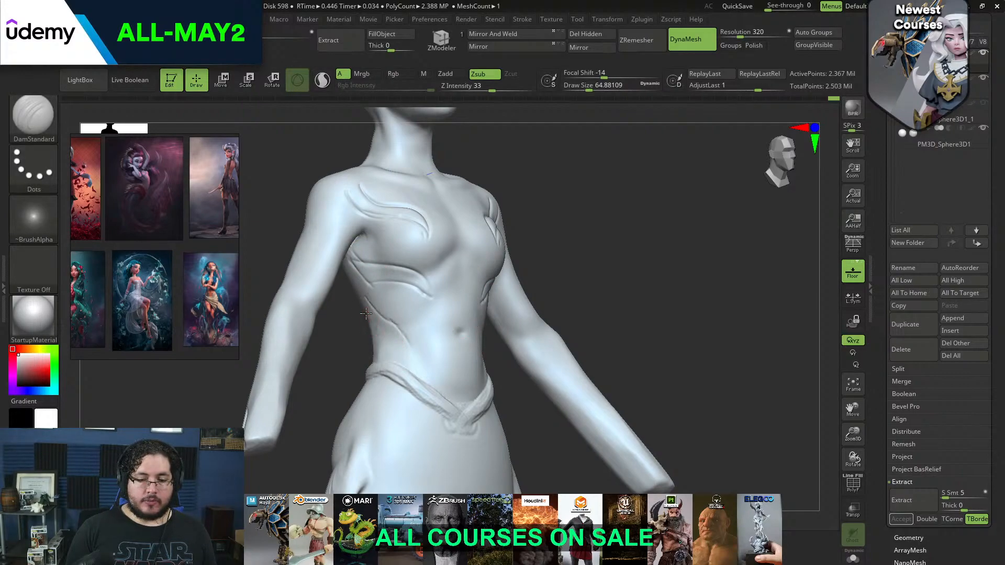
pyautogui.moveTo(572, 267)
pyautogui.keyDown('shift'); pyautogui.mouseDown()
pyautogui.moveTo(609, 221)
pyautogui.moveTo(590, 213)
pyautogui.moveTo(557, 226)
pyautogui.moveTo(583, 242)
pyautogui.moveTo(622, 336)
pyautogui.moveTo(628, 296)
pyautogui.moveTo(630, 353)
pyautogui.moveTo(567, 254)
pyautogui.moveTo(559, 265)
pyautogui.mouseUp(); pyautogui.keyUp('shift')
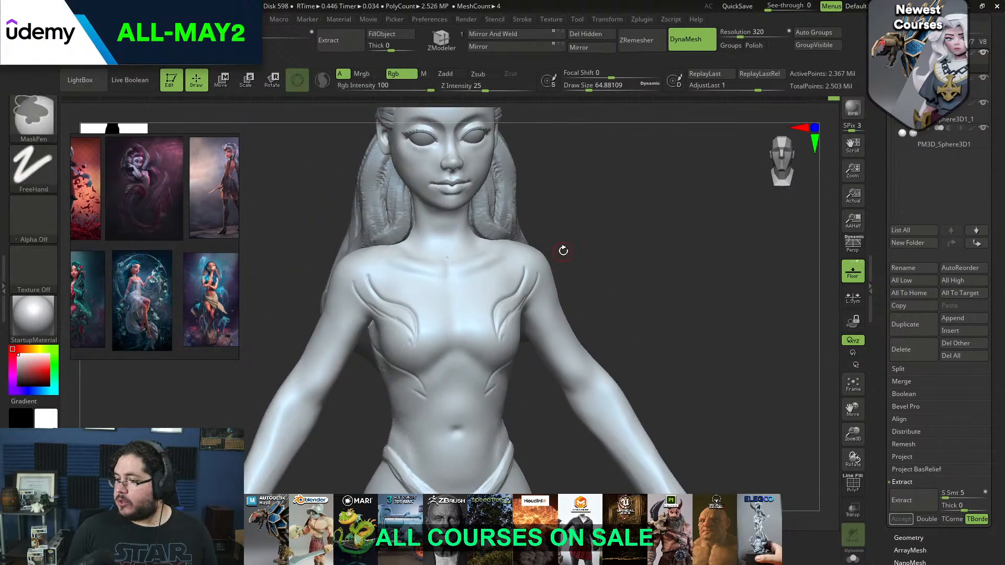
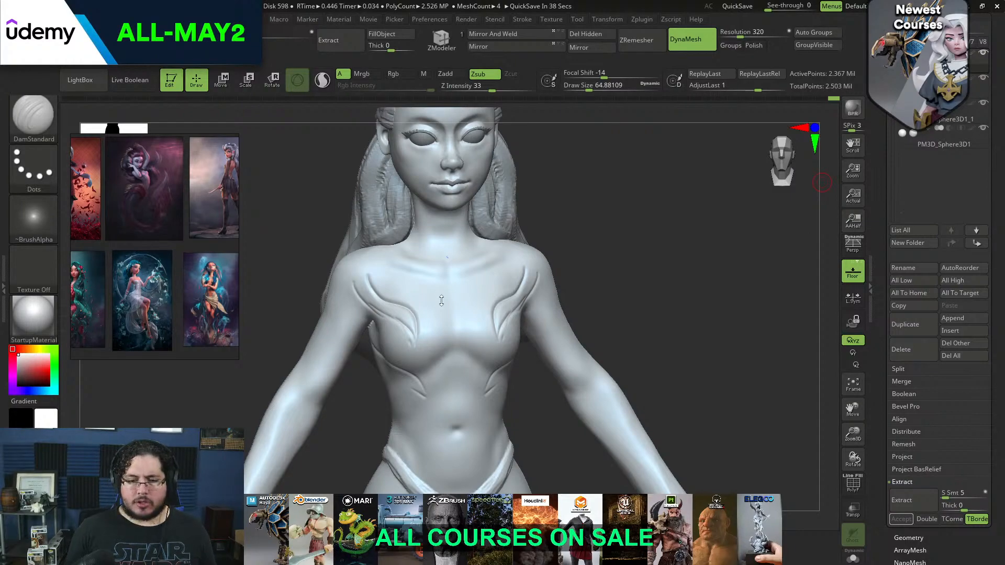
# Undo the decorative lines carved across the chest and ribs and set the DamStandard draw size to about 71
pyautogui.moveTo(611, 260)
pyautogui.mouseDown()
pyautogui.moveTo(682, 246)
pyautogui.moveTo(649, 241)
pyautogui.moveTo(646, 220)
pyautogui.moveTo(590, 269)
pyautogui.moveTo(592, 285)
pyautogui.moveTo(596, 277)
pyautogui.mouseUp()
pyautogui.hotkey('ctrl', 'z')
pyautogui.hotkey('ctrl', 'z')
pyautogui.hotkey('ctrl', 'z')
pyautogui.hotkey('ctrl', 'z')
pyautogui.hotkey('ctrl', 'z')
pyautogui.press('space')
pyautogui.press('space')
pyautogui.moveTo(403, 270); pyautogui.dragTo(382, 264)
pyautogui.press('b')
pyautogui.press('d')
pyautogui.press('s')
pyautogui.press('space')
pyautogui.press('space')
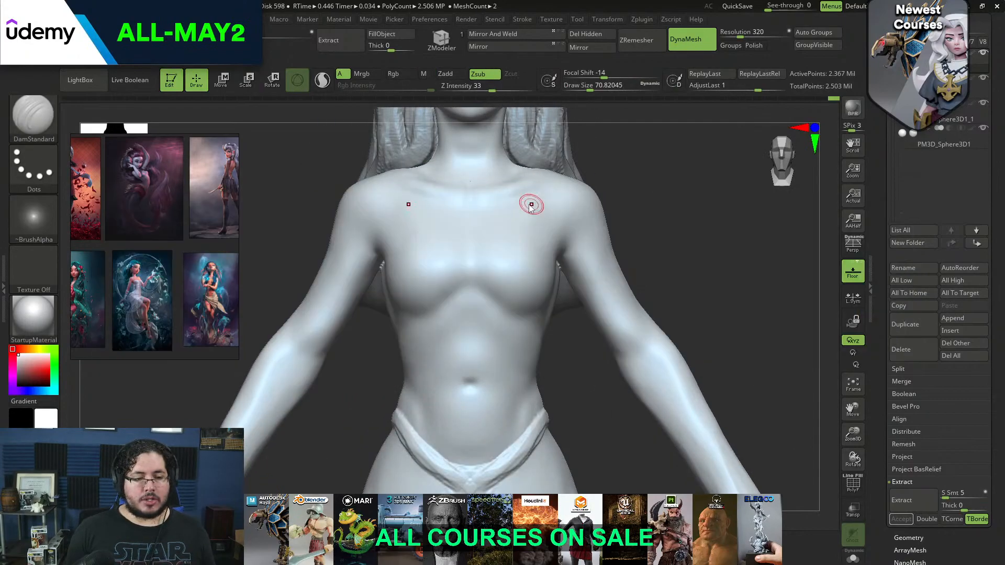
# Switch to the browser and look through further mermaid concept art results for torso design ideas
pyautogui.hotkey('alt', 'Tab')
pyautogui.click(602, 271)
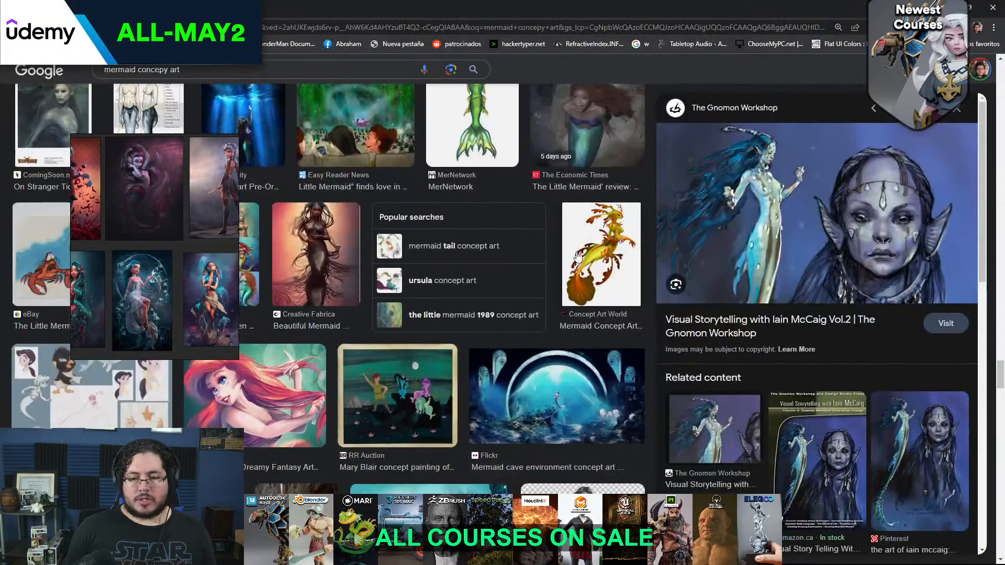
pyautogui.scroll(-6, 578, 256)
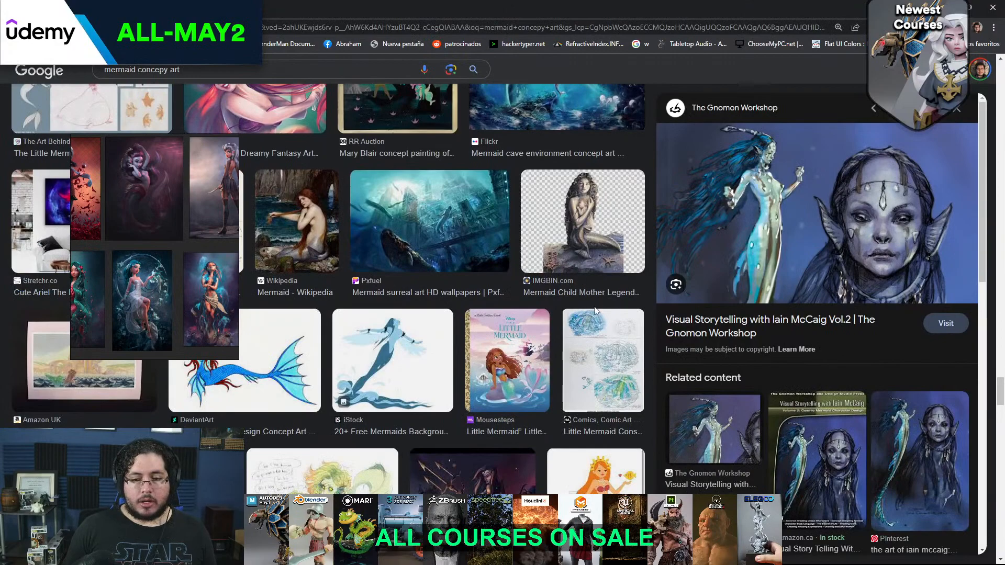
pyautogui.scroll(-6, 596, 311)
pyautogui.scroll(-6, 506, 305)
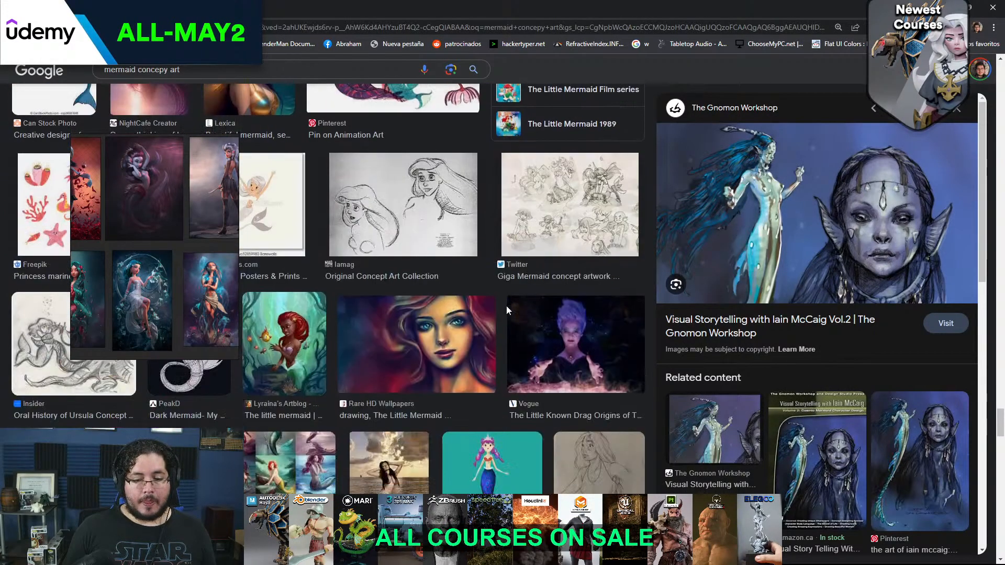
pyautogui.scroll(-2, 506, 305)
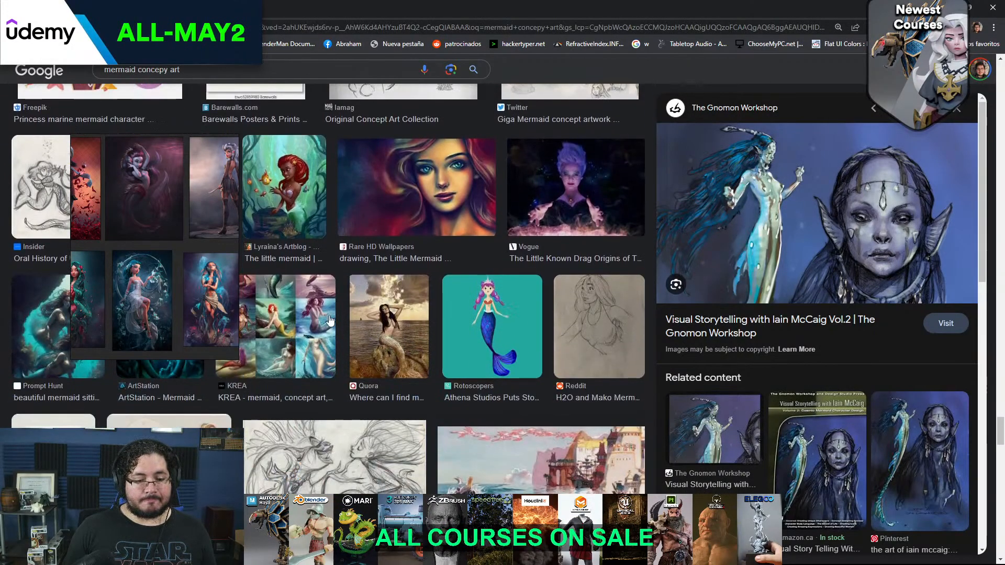
pyautogui.scroll(-5, 337, 320)
pyautogui.scroll(-7, 320, 319)
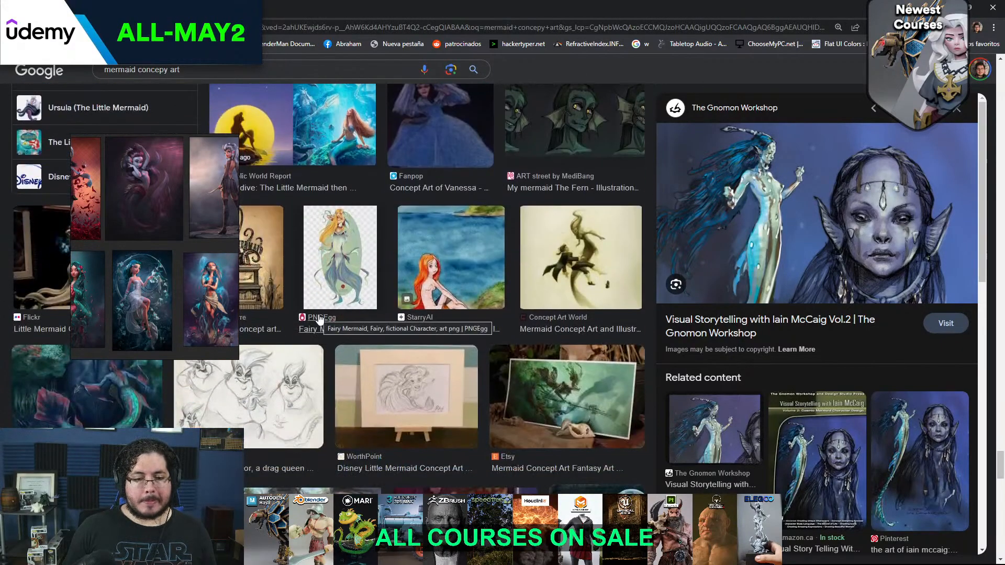
pyautogui.scroll(-3, 319, 320)
pyautogui.scroll(-3, 319, 319)
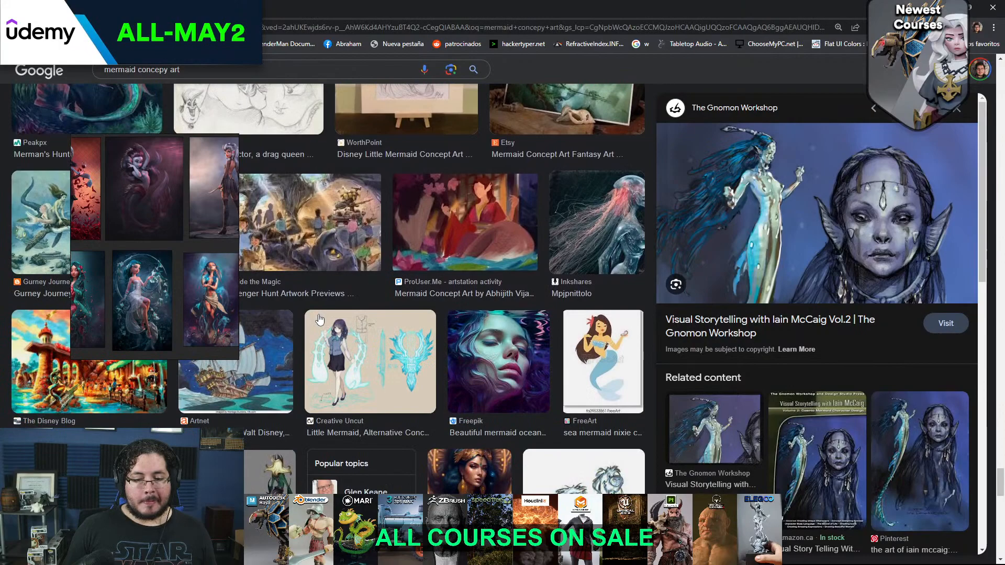
pyautogui.scroll(-10, 319, 319)
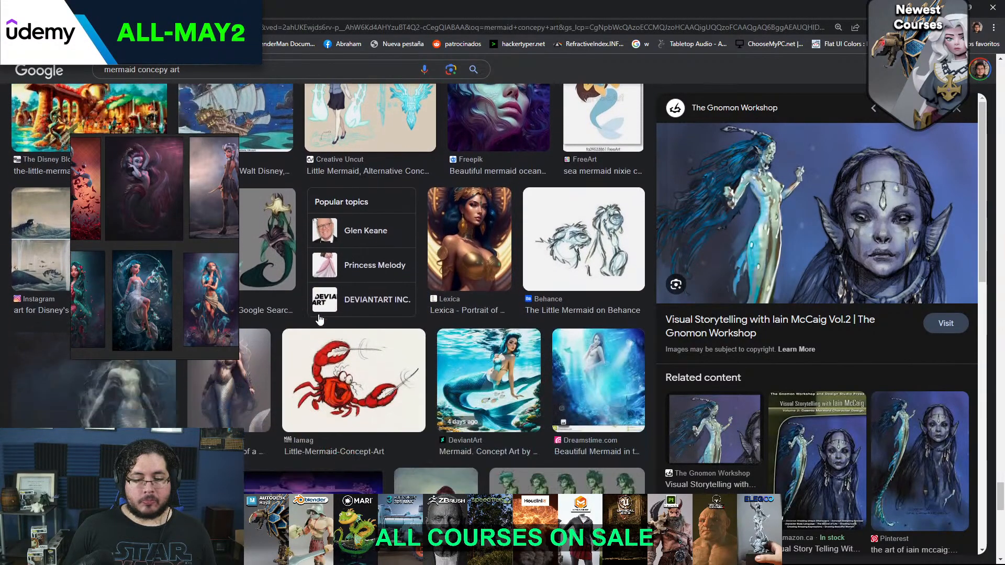
# View the Prompt Hunt picture of the mermaid with metallic bust armour and browse further results
pyautogui.scroll(8, 319, 319)
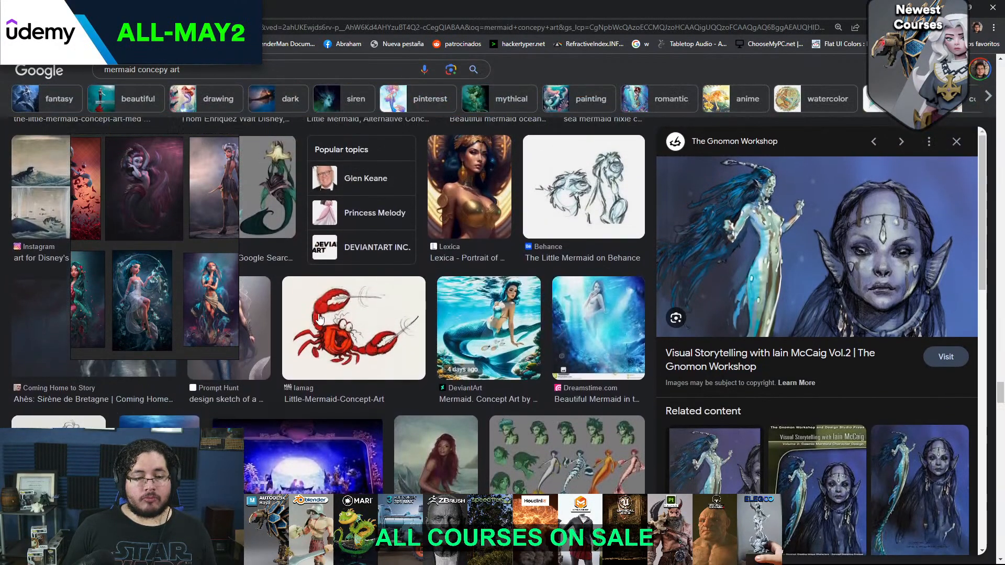
pyautogui.scroll(-5, 319, 319)
pyautogui.scroll(1, 320, 320)
pyautogui.click(256, 311)
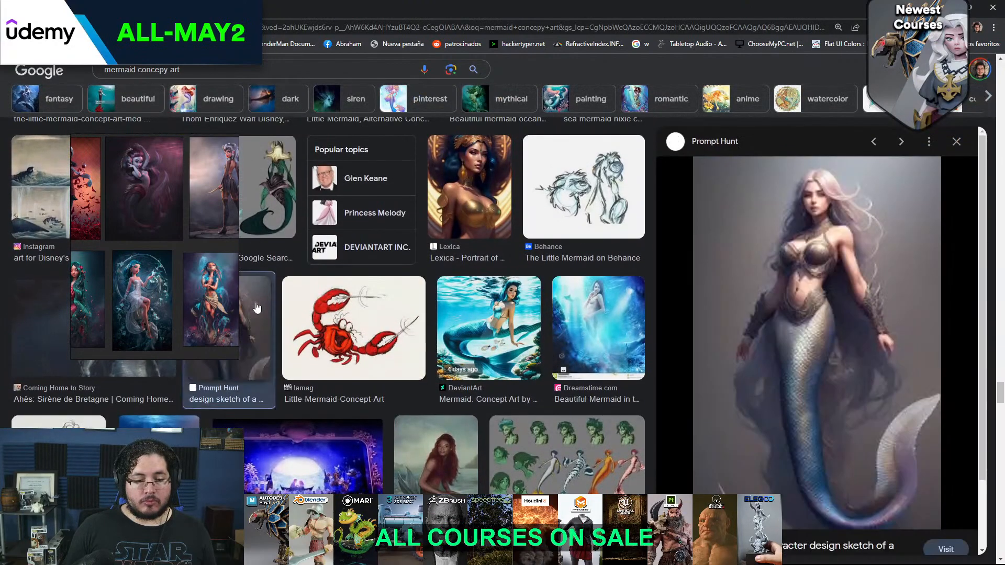
pyautogui.scroll(-4, 390, 320)
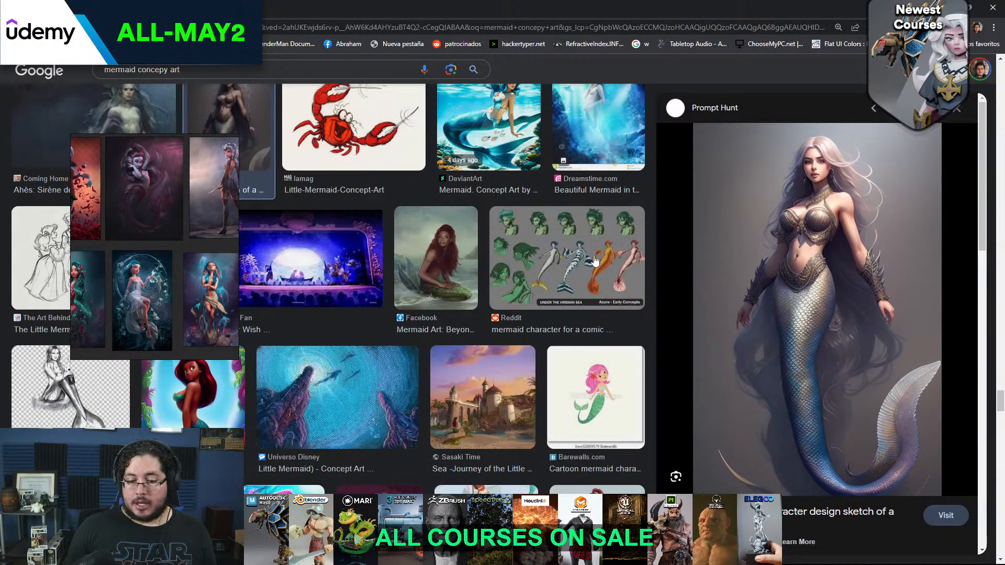
pyautogui.scroll(-3, 520, 242)
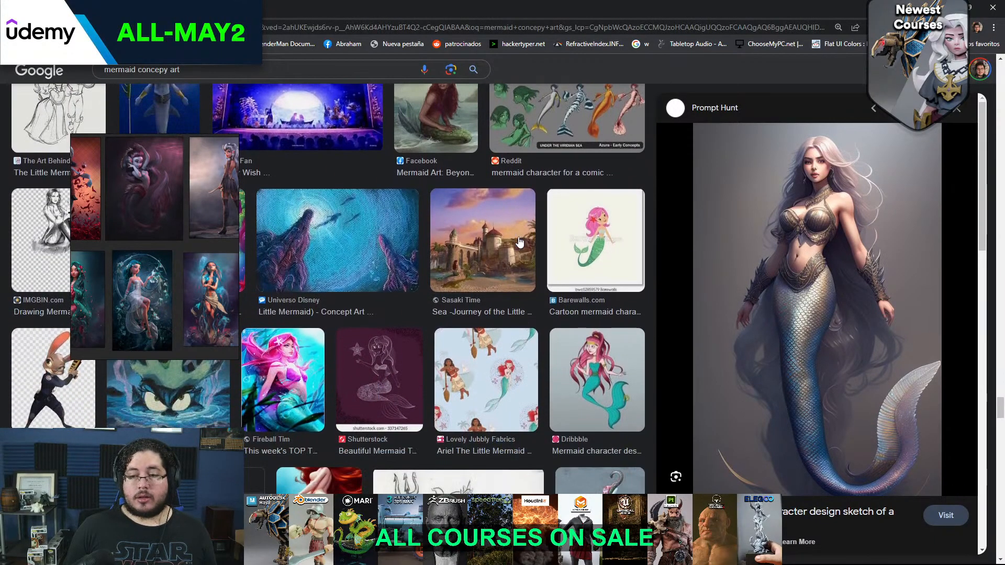
pyautogui.scroll(-2, 520, 241)
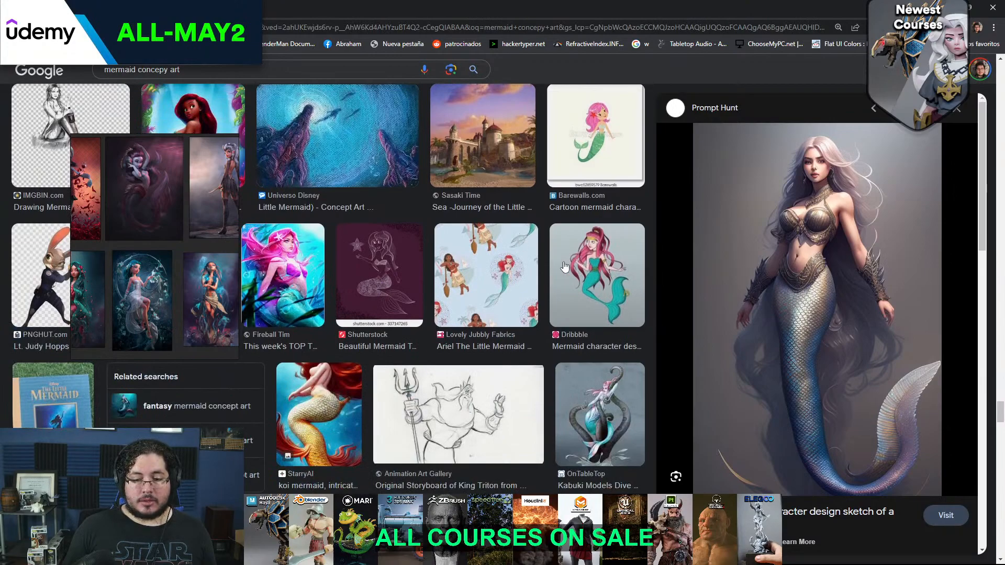
# View OnTableTop's Kabuki Models mermaid with tentacles and examine more mermaid results for design ideas
pyautogui.scroll(-3, 565, 267)
pyautogui.click(603, 273)
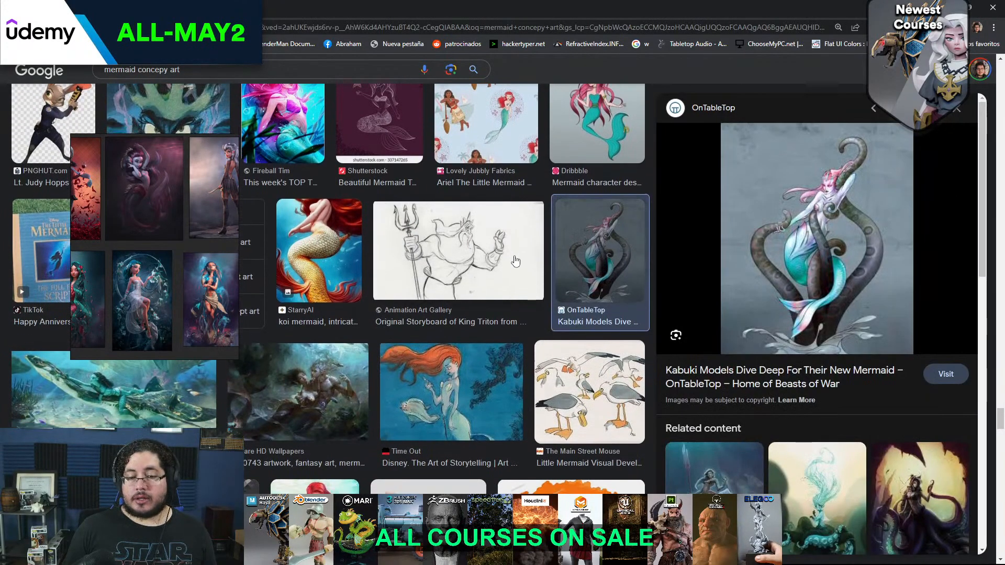
pyautogui.scroll(-2, 515, 260)
pyautogui.scroll(-6, 516, 262)
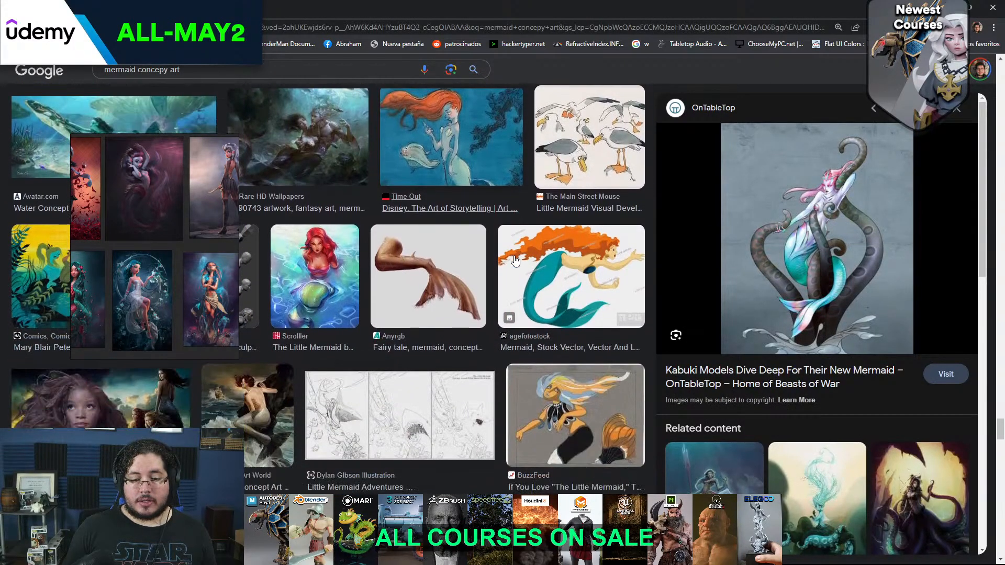
pyautogui.scroll(-6, 477, 265)
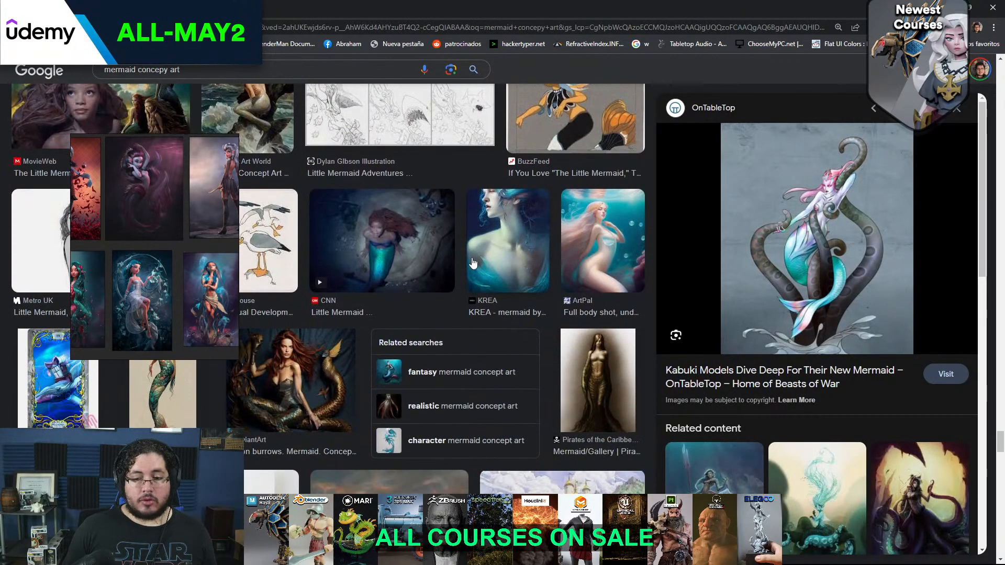
pyautogui.scroll(-7, 472, 262)
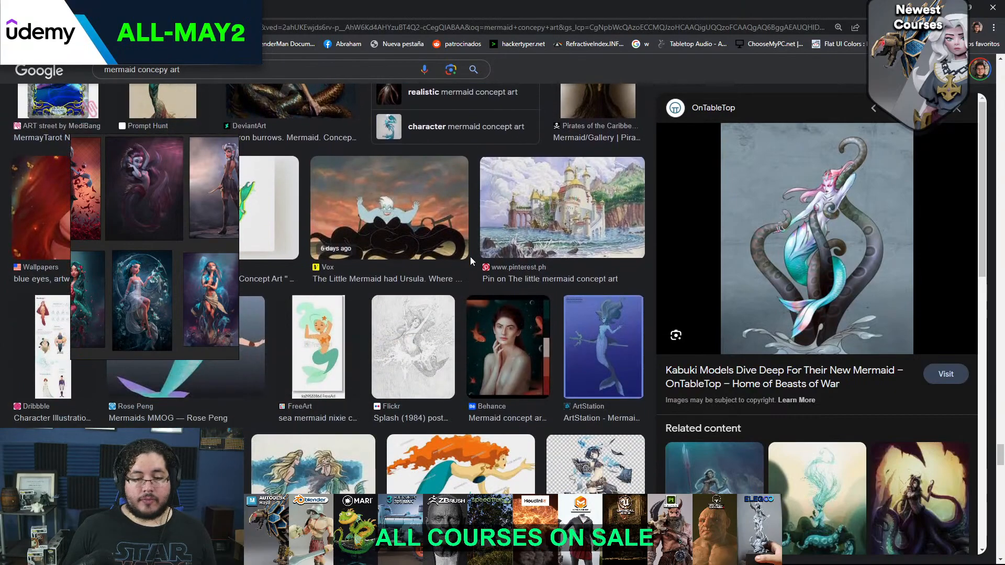
pyautogui.scroll(-4, 471, 261)
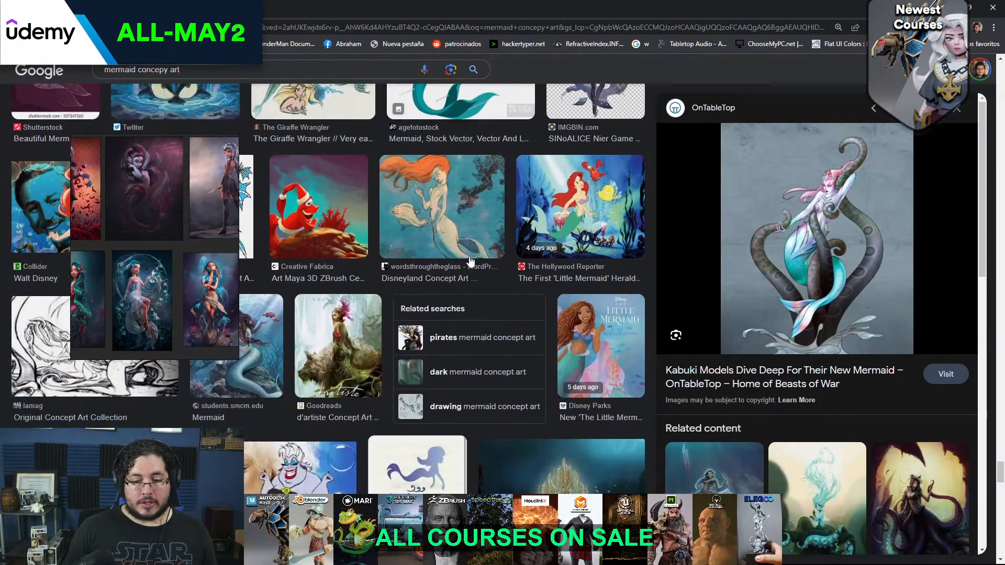
pyautogui.scroll(-10, 472, 261)
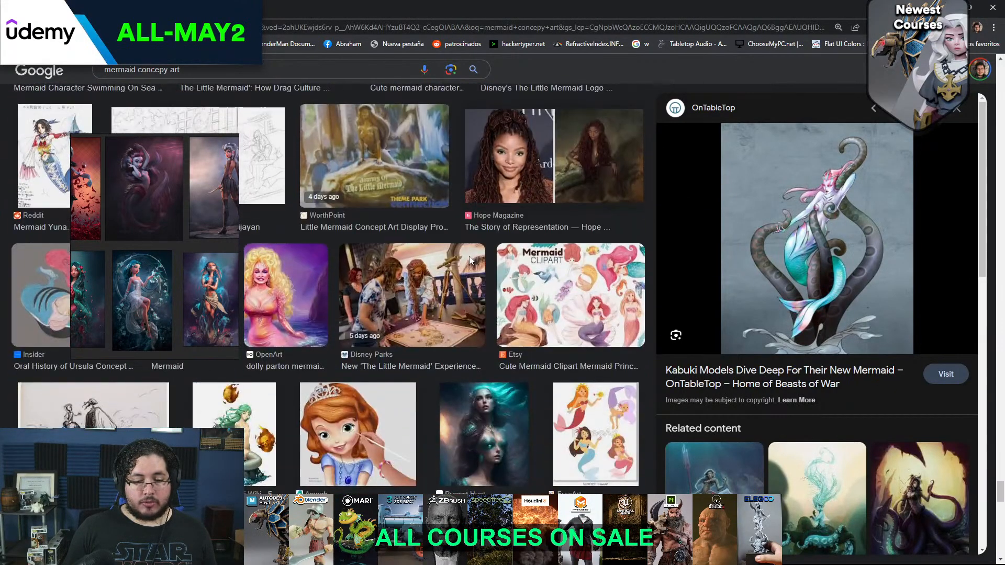
pyautogui.scroll(-4, 470, 260)
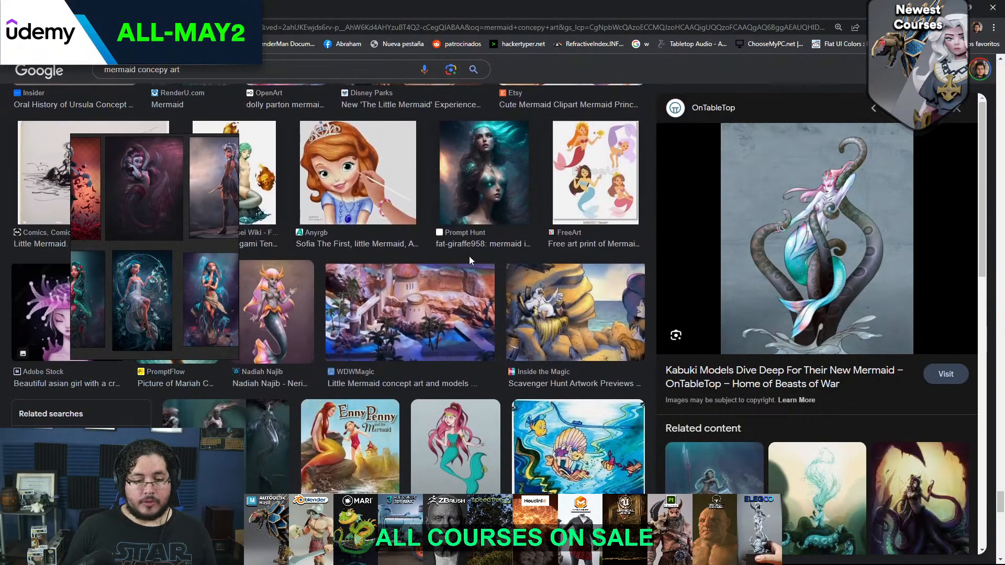
pyautogui.scroll(3, 470, 260)
pyautogui.scroll(-6, 469, 261)
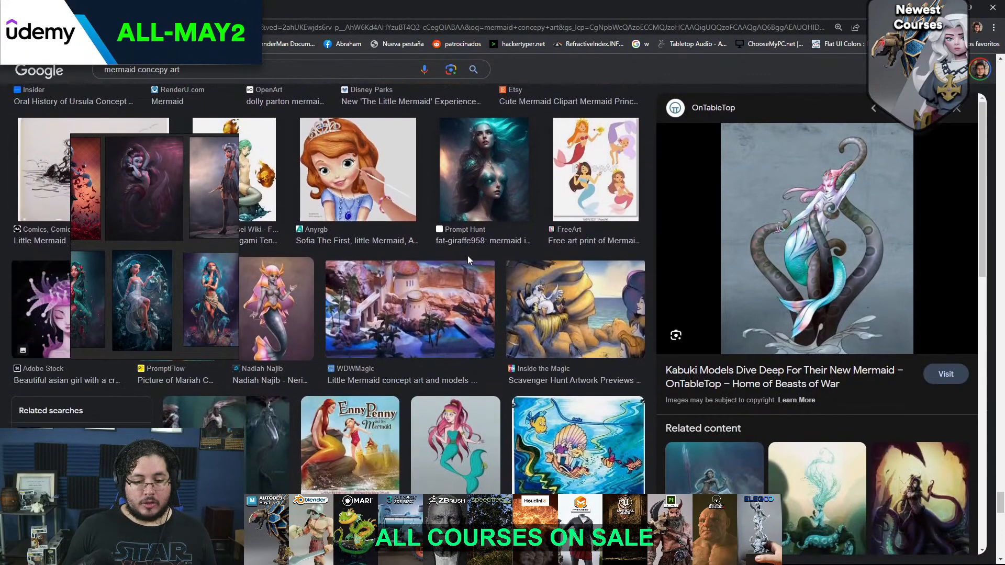
# View the Cinema Makeup School mermaid sisters artwork and the related Peakpx picture of a pale siren
pyautogui.click(261, 276)
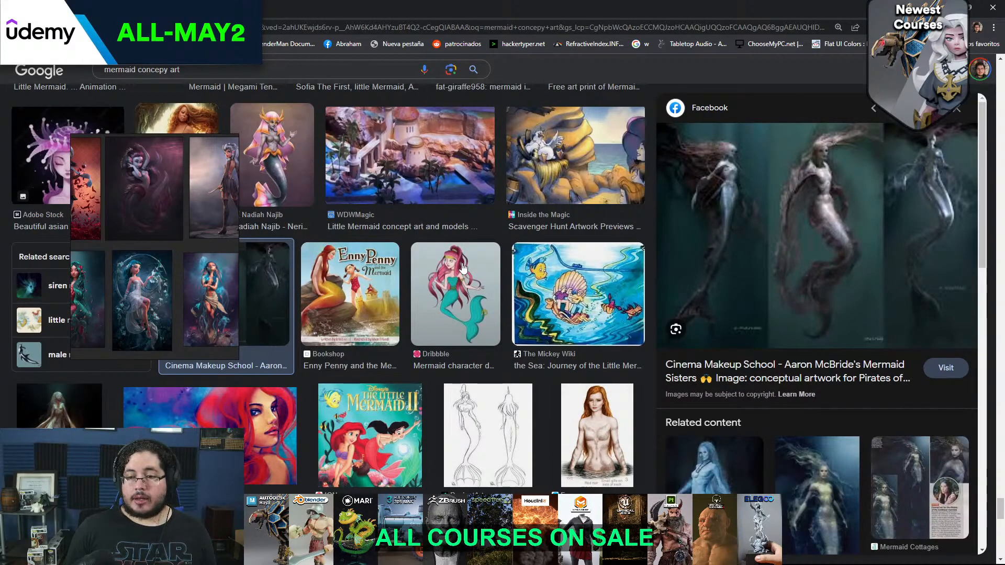
pyautogui.scroll(-4, 463, 269)
pyautogui.scroll(-5, 754, 357)
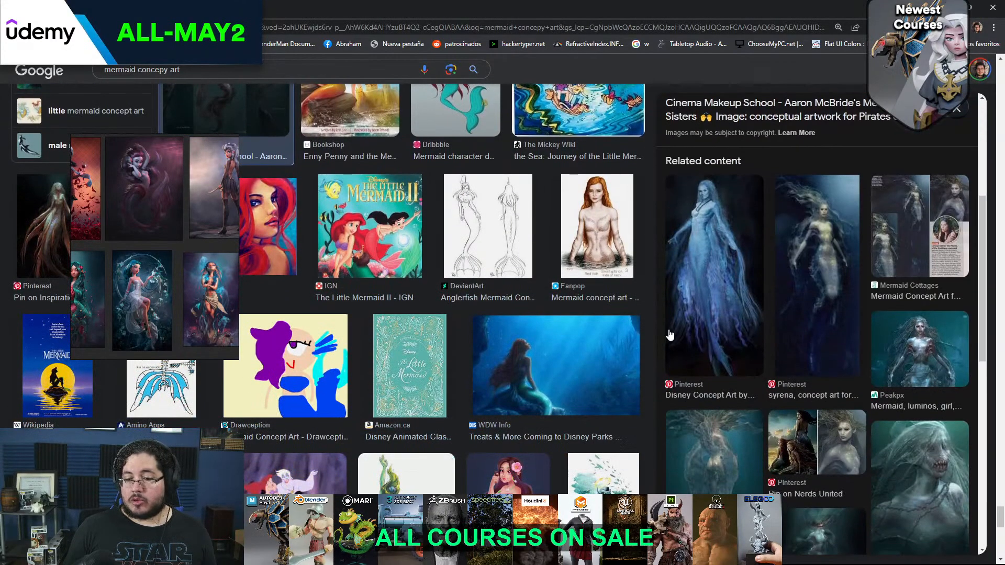
pyautogui.scroll(-4, 670, 335)
pyautogui.click(911, 149)
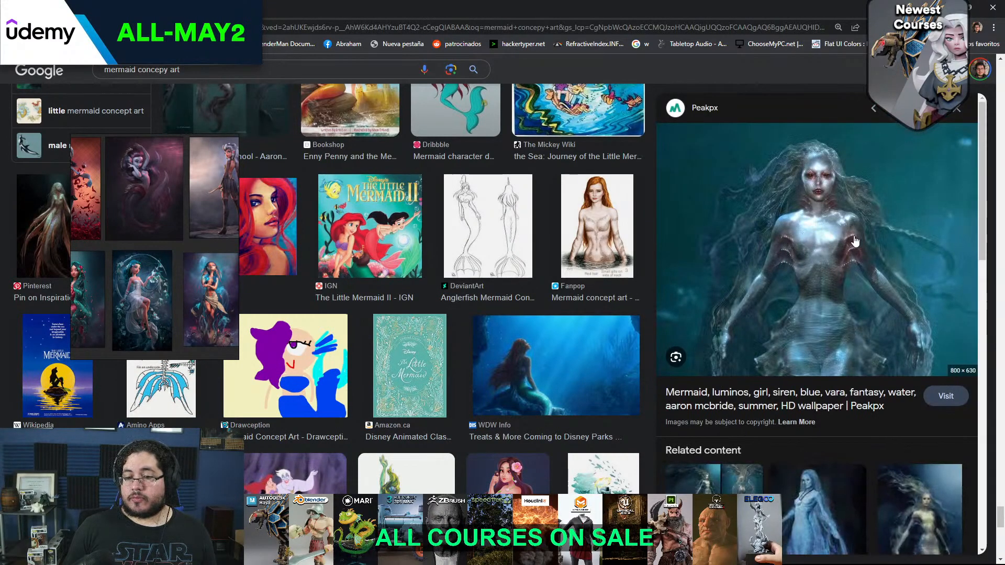
pyautogui.scroll(-5, 790, 276)
pyautogui.scroll(-4, 439, 255)
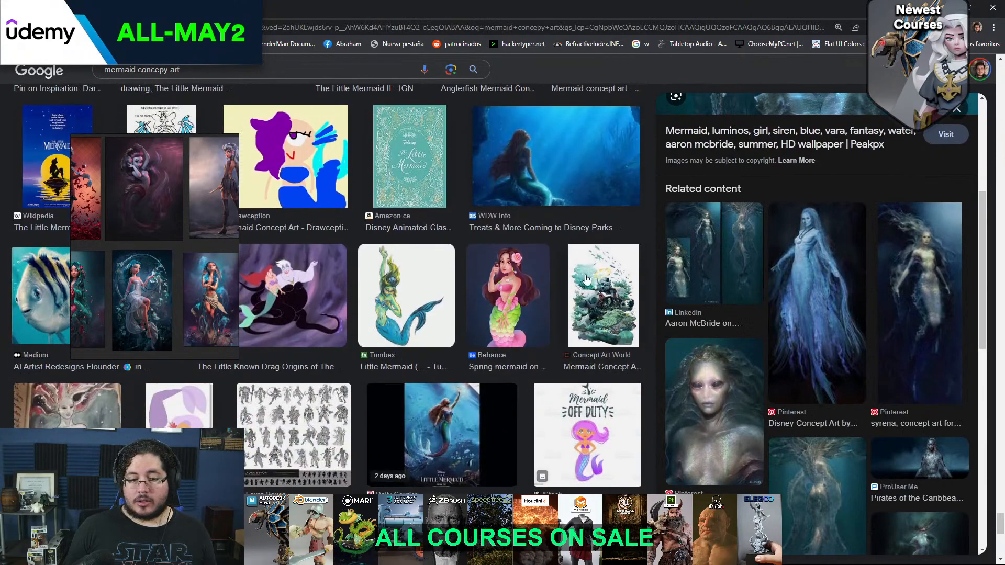
# Return to ZBrush and switch to the ClayBuildup brush with a draw size of about 120
pyautogui.hotkey('alt', 'Tab')
pyautogui.hotkey('alt', 'Tab')
pyautogui.hotkey('alt', 'Tab')
pyautogui.hotkey('alt', 'Tab')
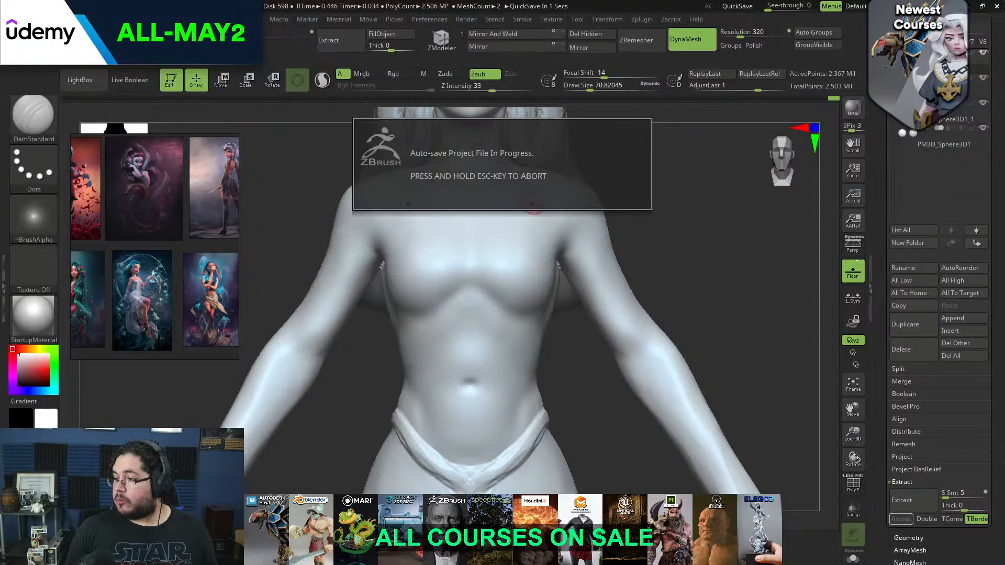
pyautogui.moveTo(721, 242)
pyautogui.mouseDown()
pyautogui.moveTo(682, 251)
pyautogui.moveTo(715, 258)
pyautogui.mouseUp()
pyautogui.press('b')
pyautogui.press('c')
pyautogui.press('b')
pyautogui.press('space')
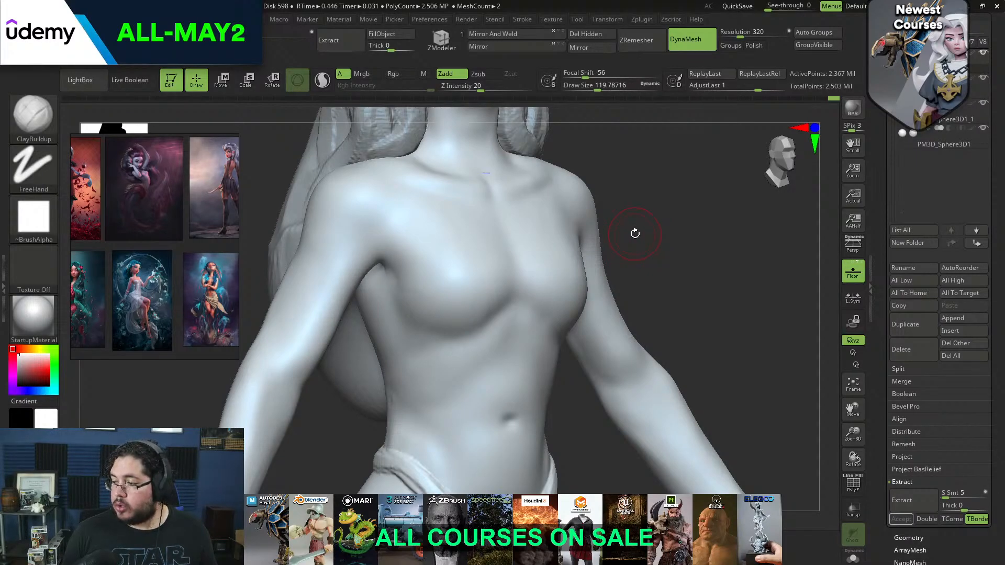
# Try to build up raised strips from the upper arms under the bust and along the ribs with ClayBuildup at a draw size of about 97
pyautogui.moveTo(677, 219)
pyautogui.mouseDown()
pyautogui.moveTo(638, 224)
pyautogui.moveTo(612, 266)
pyautogui.mouseUp()
pyautogui.press('space')
pyautogui.press('space')
pyautogui.press('space')
pyautogui.moveTo(659, 250); pyautogui.dragTo(603, 285)
pyautogui.press('space')
pyautogui.moveTo(654, 246); pyautogui.dragTo(596, 288)
pyautogui.moveTo(723, 231)
pyautogui.keyDown('shift'); pyautogui.mouseDown()
pyautogui.moveTo(753, 226)
pyautogui.moveTo(704, 202)
pyautogui.mouseUp(); pyautogui.keyUp('shift')
pyautogui.moveTo(704, 201); pyautogui.dragTo(718, 194)
pyautogui.moveTo(484, 243)
pyautogui.mouseDown()
pyautogui.moveTo(529, 274)
pyautogui.moveTo(538, 269)
pyautogui.moveTo(514, 256)
pyautogui.moveTo(542, 282)
pyautogui.moveTo(500, 238)
pyautogui.moveTo(489, 253)
pyautogui.moveTo(484, 237)
pyautogui.moveTo(461, 248)
pyautogui.mouseUp()
pyautogui.press('space')
pyautogui.moveTo(479, 335); pyautogui.dragTo(493, 310)
pyautogui.moveTo(492, 309); pyautogui.dragTo(511, 280, button='right')
pyautogui.moveTo(482, 294)
pyautogui.mouseDown()
pyautogui.moveTo(535, 317)
pyautogui.moveTo(518, 324)
pyautogui.moveTo(527, 316)
pyautogui.mouseUp()
pyautogui.moveTo(623, 253)
pyautogui.keyDown('shift'); pyautogui.mouseDown()
pyautogui.moveTo(700, 220)
pyautogui.moveTo(700, 175)
pyautogui.mouseUp(); pyautogui.keyUp('shift')
pyautogui.moveTo(686, 222)
pyautogui.mouseDown()
pyautogui.moveTo(665, 218)
pyautogui.moveTo(686, 233)
pyautogui.moveTo(668, 204)
pyautogui.mouseUp()
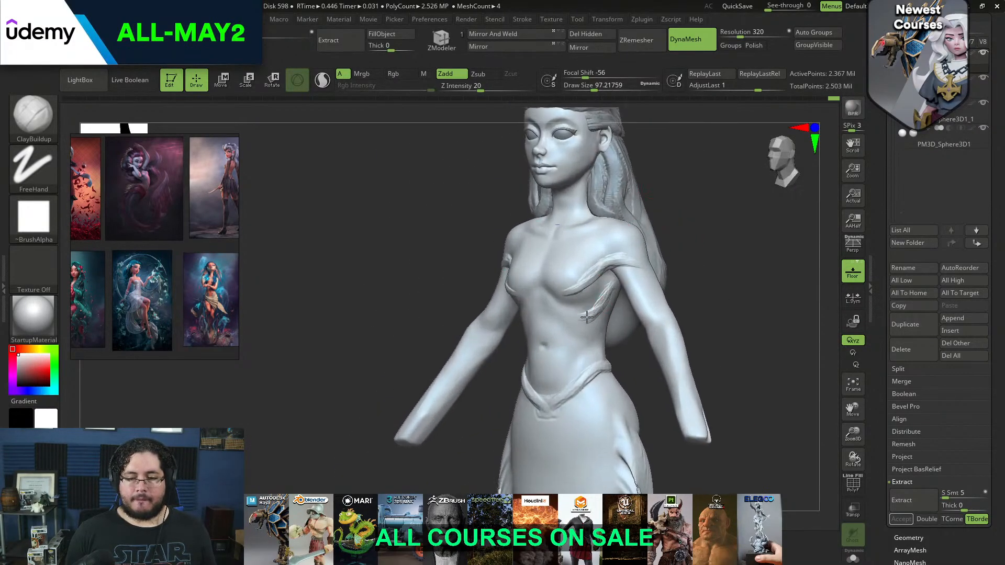
# Try to refine the raised strips under the bust and add curved strokes above it at a draw size of about 83
pyautogui.moveTo(582, 293); pyautogui.dragTo(552, 274)
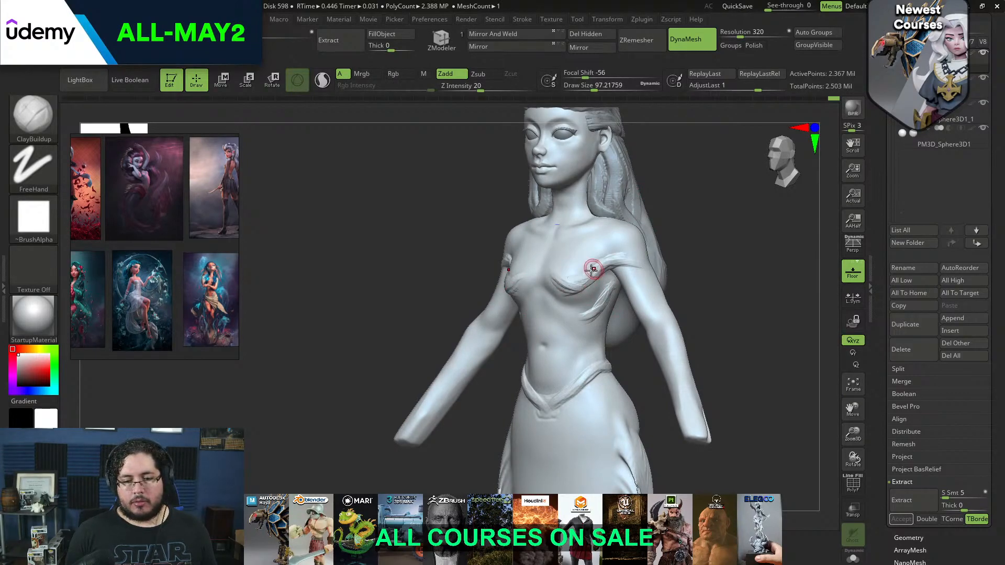
pyautogui.keyDown('shift'); pyautogui.moveTo(676, 223); pyautogui.dragTo(700, 220); pyautogui.keyUp('shift')
pyautogui.press('shift')
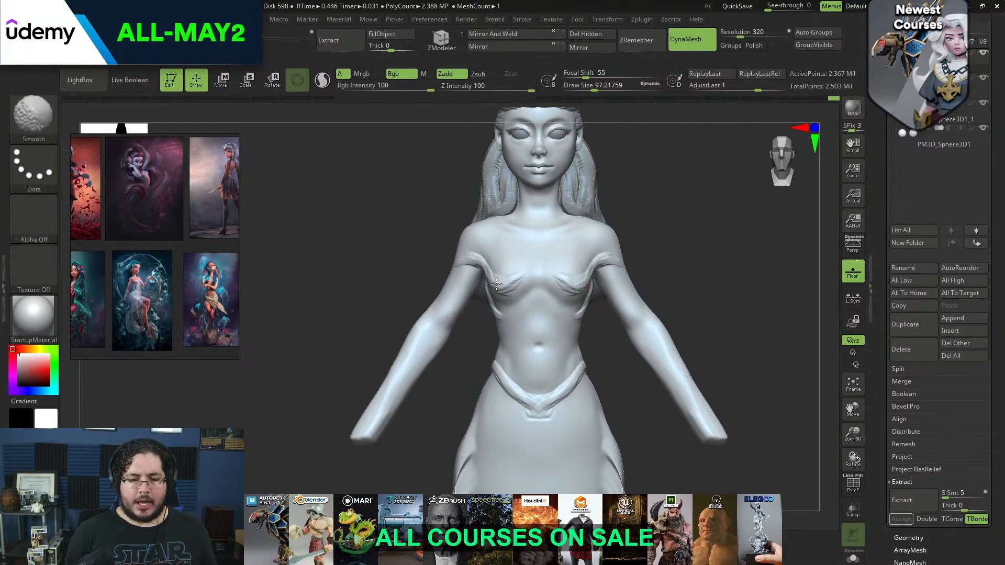
pyautogui.moveTo(486, 274)
pyautogui.keyDown('shift'); pyautogui.mouseDown()
pyautogui.moveTo(506, 274)
pyautogui.moveTo(479, 242)
pyautogui.mouseUp(); pyautogui.keyUp('shift')
pyautogui.press('space')
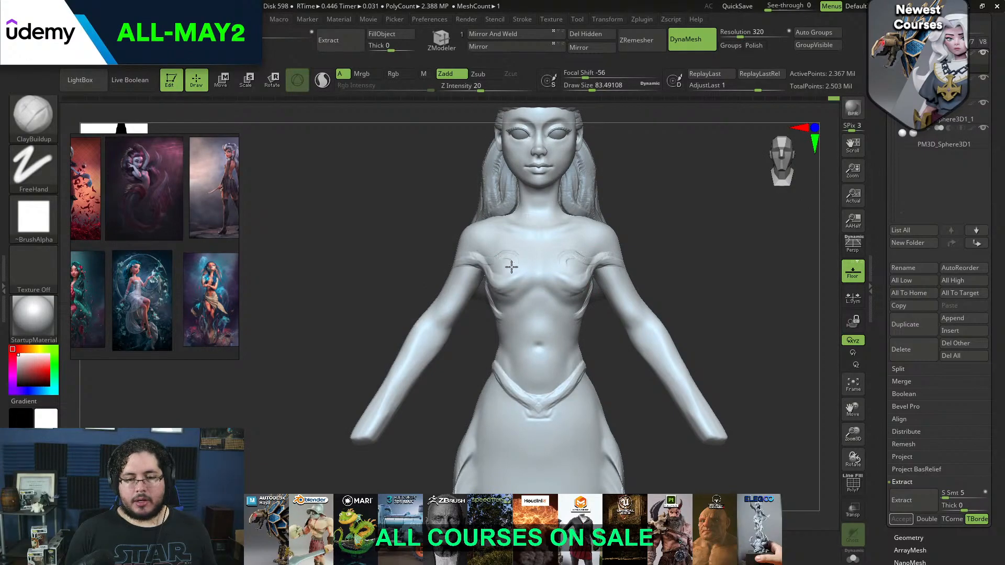
pyautogui.moveTo(623, 225); pyautogui.dragTo(661, 193)
# Undo all the ClayBuildup strips sculpted on the upper arms, bust and ribs
pyautogui.press('ctrl')
pyautogui.hotkey('ctrl', 'z')
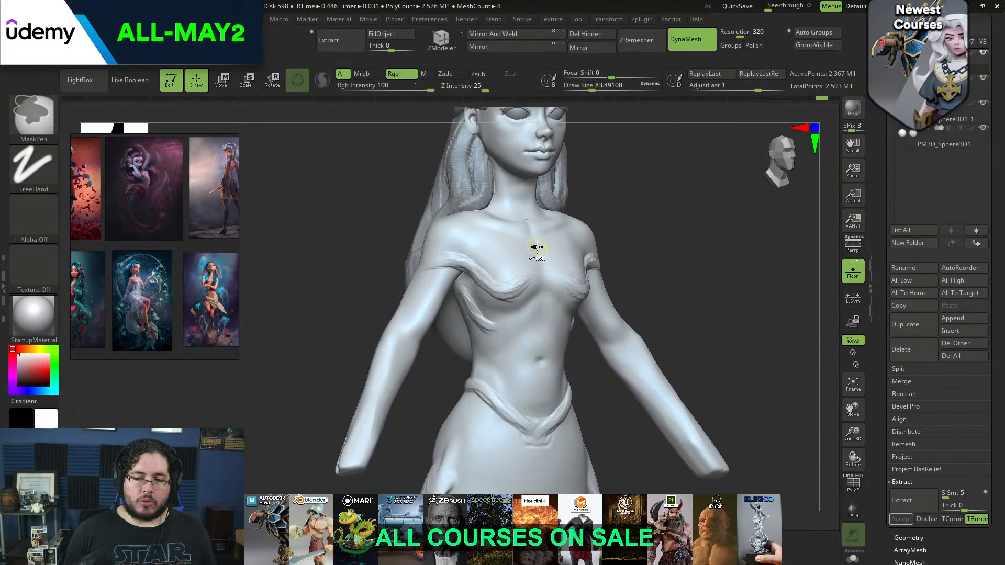
pyautogui.hotkey('ctrl', 'z')
pyautogui.hotkey('ctrl', 'z')
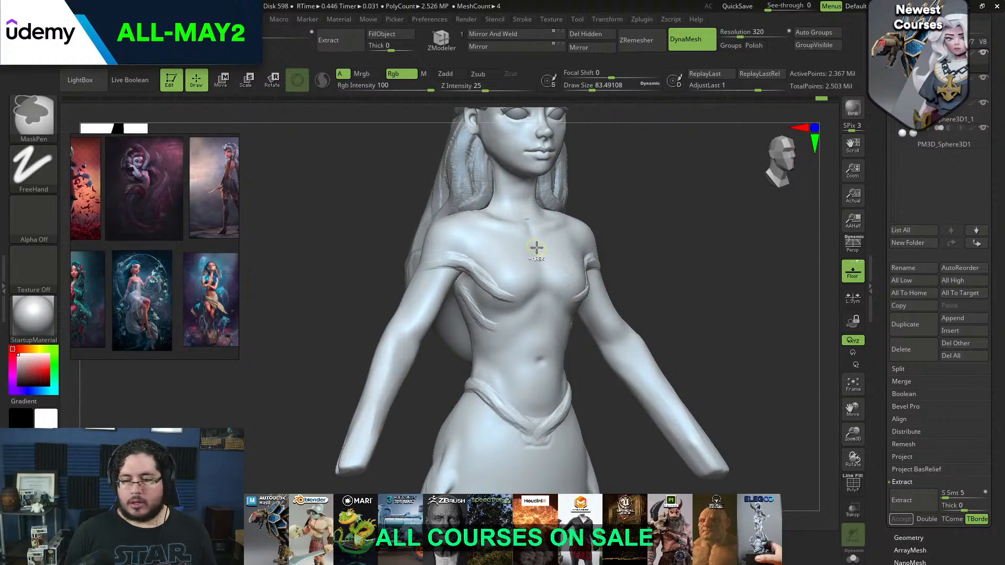
pyautogui.hotkey('ctrl', 'z')
pyautogui.hotkey('ctrl', 'z')
pyautogui.hotkey('ctrl', 'z')
pyautogui.hotkey('ctrl', 'z')
# Try to mask a band from the upper arm to below the bust at a draw size of about 46, then undo it
pyautogui.moveTo(696, 244); pyautogui.dragTo(698, 253)
pyautogui.press('s')
# Mask a curved band from the upper arm under the bust and up its inner side at a draw size of about 56
pyautogui.press('s')
pyautogui.moveTo(436, 250); pyautogui.dragTo(429, 250)
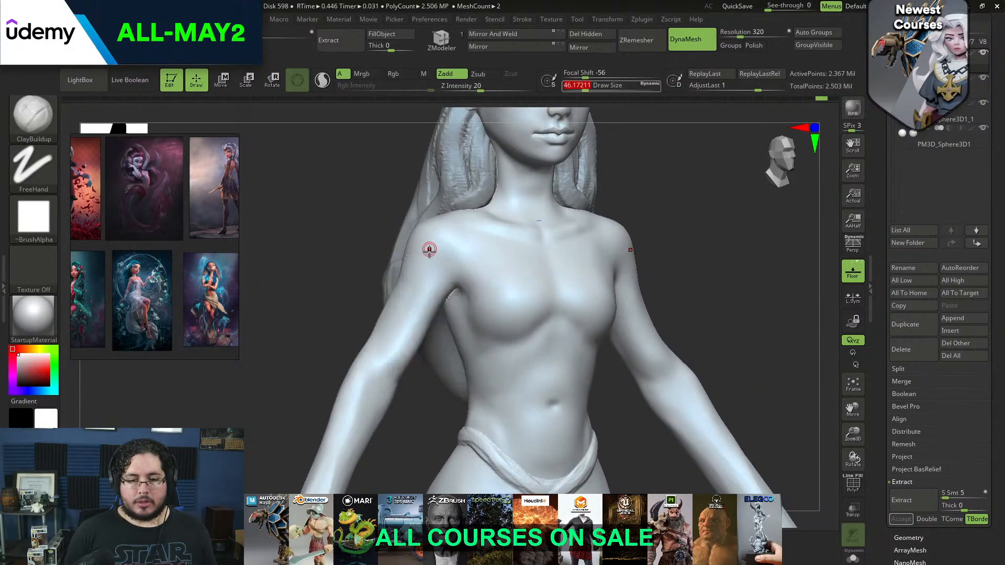
pyautogui.press('ctrl')
pyautogui.keyDown('ctrl'); pyautogui.click(427, 276); pyautogui.keyUp('ctrl')
pyautogui.click(468, 322)
pyautogui.moveTo(673, 196); pyautogui.dragTo(743, 195)
pyautogui.hotkey('ctrl', 'z')
pyautogui.moveTo(423, 279)
pyautogui.keyDown('ctrl'); pyautogui.mouseDown()
pyautogui.moveTo(475, 296)
pyautogui.moveTo(461, 315)
pyautogui.moveTo(485, 326)
pyautogui.mouseUp(); pyautogui.keyUp('ctrl')
pyautogui.press('s')
pyautogui.moveTo(578, 225); pyautogui.dragTo(545, 234)
pyautogui.moveTo(441, 274)
pyautogui.keyDown('ctrl'); pyautogui.mouseDown()
pyautogui.moveTo(482, 316)
pyautogui.moveTo(529, 329)
pyautogui.mouseUp(); pyautogui.keyUp('ctrl')
pyautogui.moveTo(642, 207); pyautogui.dragTo(597, 209)
pyautogui.moveTo(486, 315)
pyautogui.keyDown('ctrl'); pyautogui.mouseDown()
pyautogui.moveTo(523, 329)
pyautogui.moveTo(539, 319)
pyautogui.moveTo(545, 293)
pyautogui.moveTo(530, 277)
pyautogui.mouseUp(); pyautogui.keyUp('ctrl')
pyautogui.moveTo(681, 238); pyautogui.dragTo(629, 248)
pyautogui.keyDown('ctrl'); pyautogui.keyDown('alt'); pyautogui.moveTo(543, 274); pyautogui.dragTo(544, 311); pyautogui.keyUp('alt'); pyautogui.keyUp('ctrl')
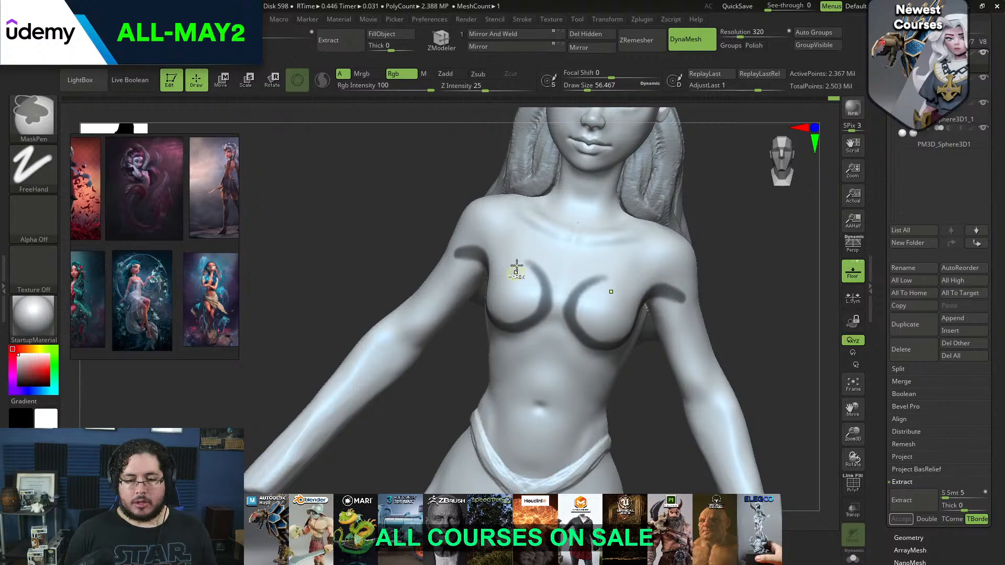
# Mask a smaller, thick crescent on the bust inside the curved band, merging it with the band's lower part
pyautogui.moveTo(708, 214)
pyautogui.keyDown('alt'); pyautogui.mouseDown()
pyautogui.moveTo(718, 189)
pyautogui.moveTo(698, 226)
pyautogui.moveTo(724, 219)
pyautogui.moveTo(656, 202)
pyautogui.mouseUp(); pyautogui.keyUp('alt')
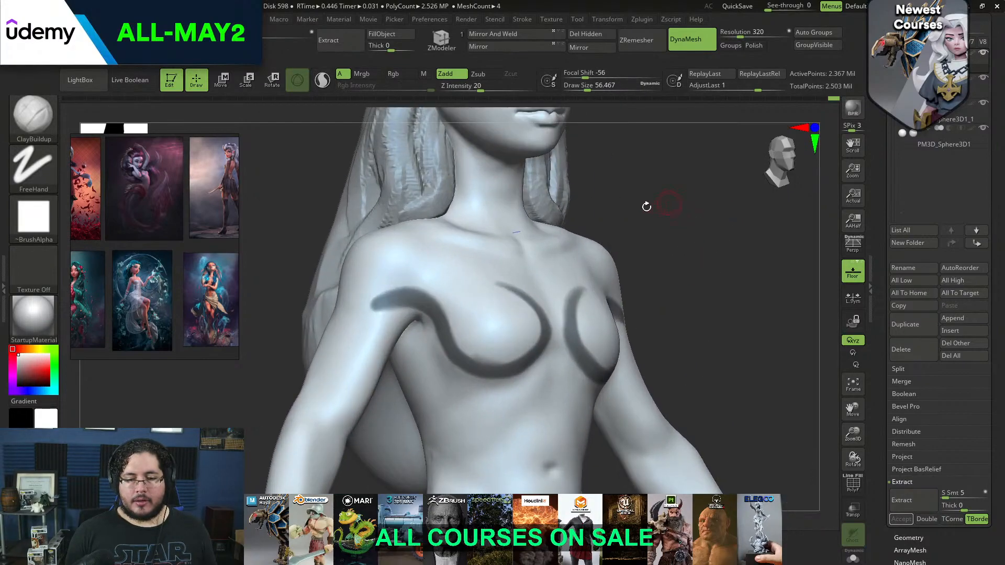
pyautogui.moveTo(468, 358)
pyautogui.keyDown('ctrl'); pyautogui.mouseDown()
pyautogui.moveTo(506, 348)
pyautogui.moveTo(494, 306)
pyautogui.moveTo(487, 340)
pyautogui.mouseUp(); pyautogui.keyUp('ctrl')
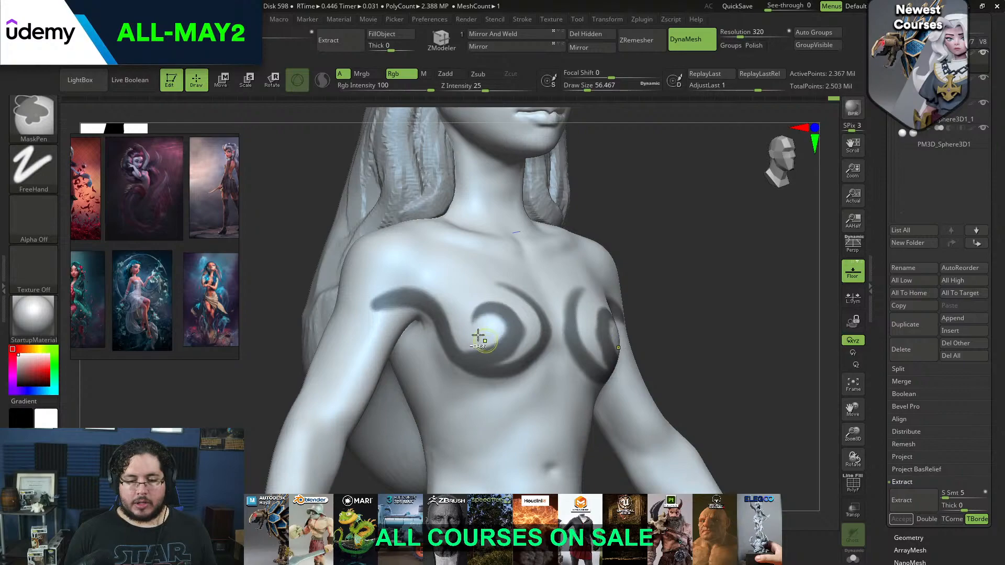
pyautogui.moveTo(514, 275); pyautogui.dragTo(567, 256, button='right')
pyautogui.moveTo(505, 312)
pyautogui.keyDown('ctrl'); pyautogui.mouseDown()
pyautogui.moveTo(512, 326)
pyautogui.moveTo(499, 343)
pyautogui.mouseUp(); pyautogui.keyUp('ctrl')
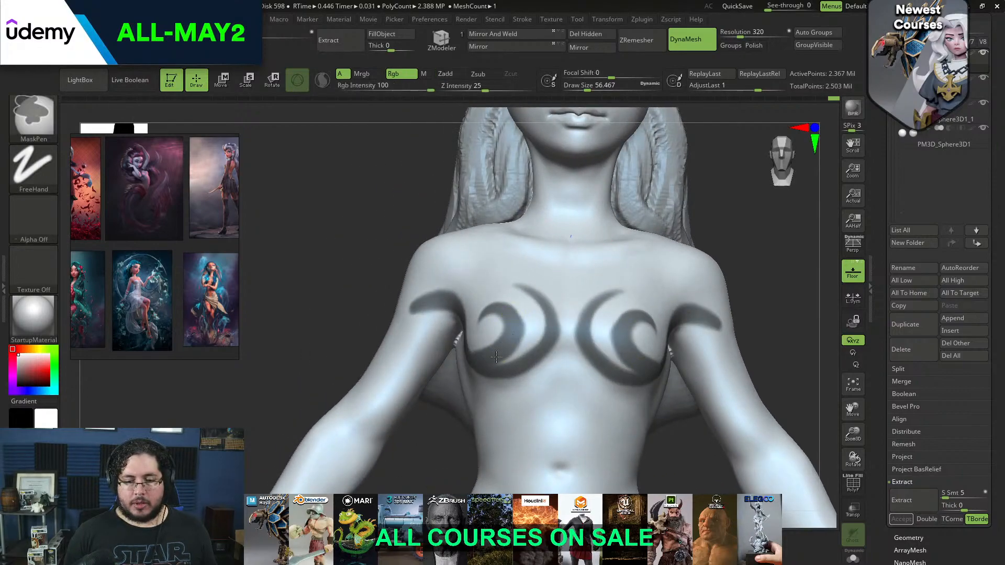
# Mask a small hooked tip on the upper end of the inner crescent at a draw size of about 35
pyautogui.moveTo(500, 310); pyautogui.dragTo(539, 330, button='right')
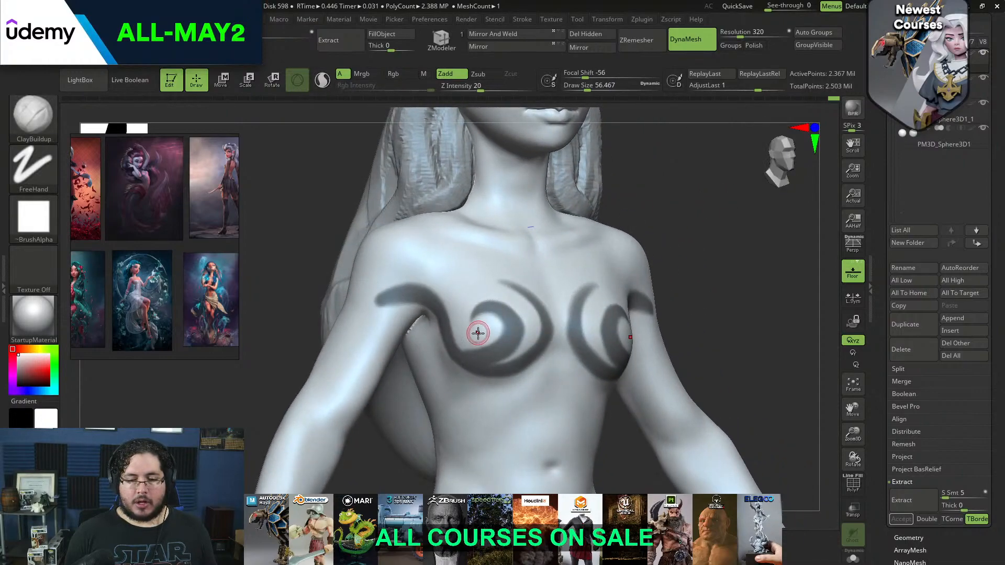
pyautogui.press('space')
pyautogui.press('space')
pyautogui.moveTo(493, 299); pyautogui.dragTo(487, 307)
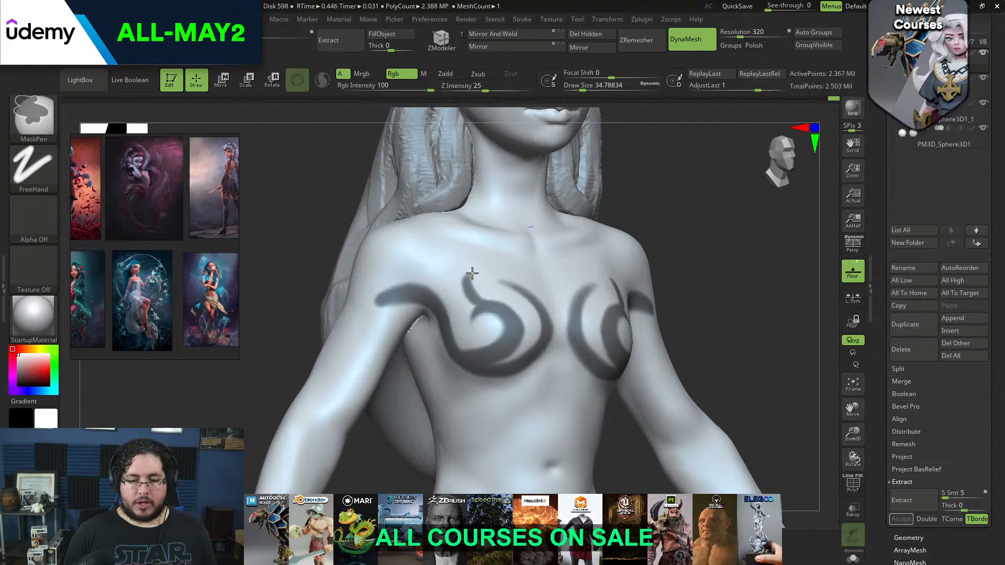
pyautogui.moveTo(563, 232); pyautogui.dragTo(492, 238, button='right')
pyautogui.keyDown('ctrl'); pyautogui.moveTo(472, 303); pyautogui.dragTo(471, 278); pyautogui.keyUp('ctrl')
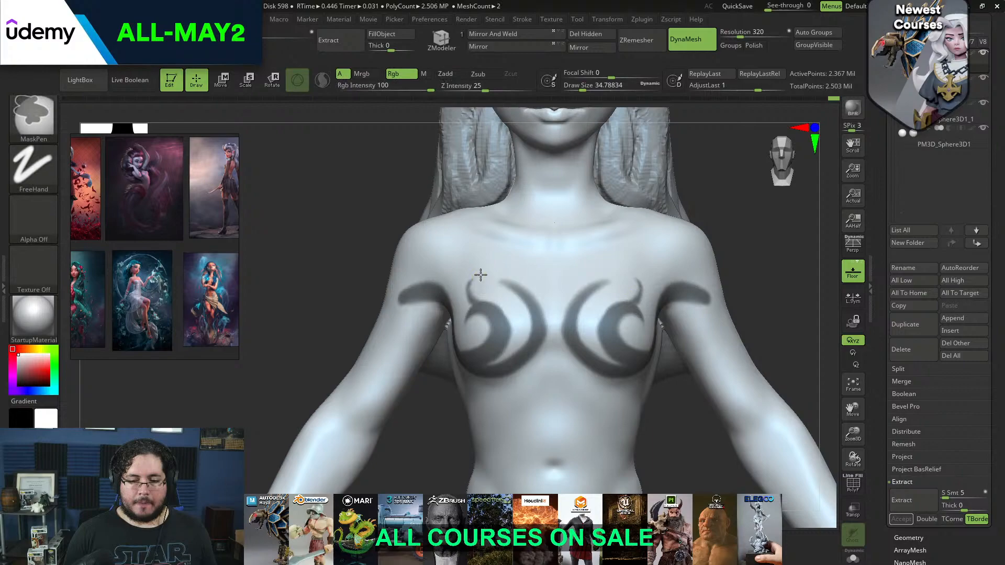
# Mask a small curl branching down from the band beneath the bust
pyautogui.keyDown('ctrl'); pyautogui.moveTo(724, 240); pyautogui.dragTo(749, 233, button='right'); pyautogui.keyUp('ctrl')
pyautogui.moveTo(749, 233); pyautogui.dragTo(735, 196, button='right')
pyautogui.keyDown('ctrl'); pyautogui.moveTo(520, 339); pyautogui.dragTo(515, 354); pyautogui.keyUp('ctrl')
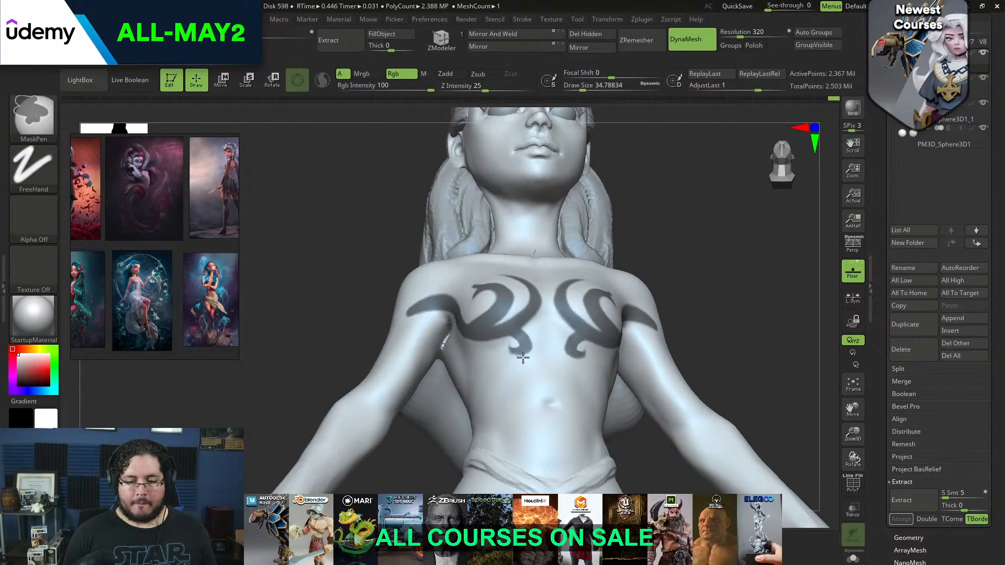
# Mask a hooked curl rising from the band at the front of the shoulder and refine the band around the armpit
pyautogui.moveTo(709, 269)
pyautogui.keyDown('shift'); pyautogui.mouseDown()
pyautogui.moveTo(747, 225)
pyautogui.moveTo(728, 312)
pyautogui.moveTo(778, 202)
pyautogui.moveTo(747, 283)
pyautogui.moveTo(732, 280)
pyautogui.mouseUp(); pyautogui.keyUp('shift')
pyautogui.keyDown('alt'); pyautogui.moveTo(732, 280); pyautogui.dragTo(743, 291); pyautogui.keyUp('alt')
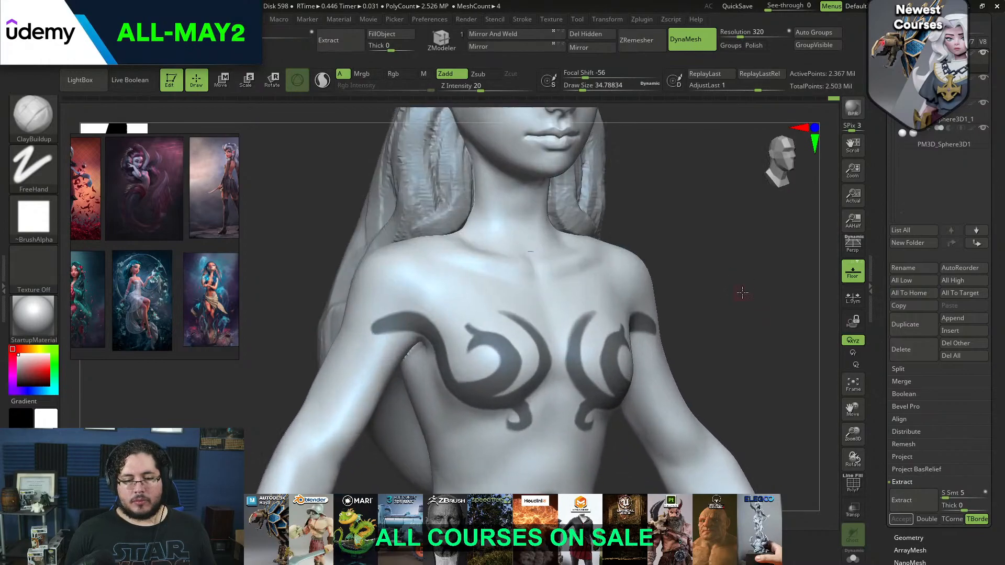
pyautogui.press('ctrl')
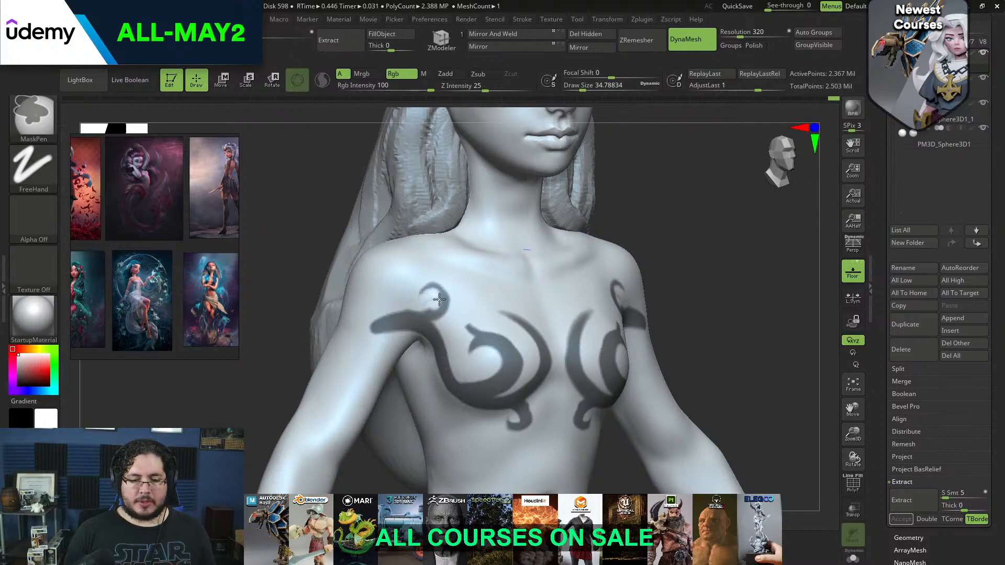
pyautogui.moveTo(424, 298)
pyautogui.keyDown('ctrl'); pyautogui.keyDown('alt'); pyautogui.mouseDown()
pyautogui.moveTo(423, 290)
pyautogui.moveTo(437, 309)
pyautogui.mouseUp(); pyautogui.keyUp('alt'); pyautogui.keyUp('ctrl')
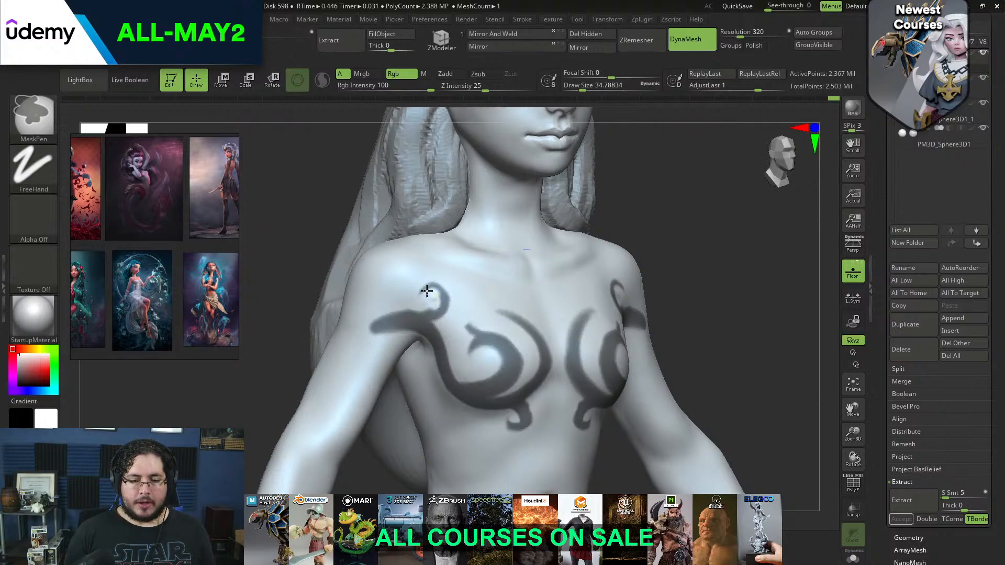
pyautogui.keyDown('ctrl'); pyautogui.keyDown('alt'); pyautogui.moveTo(406, 315); pyautogui.dragTo(380, 316); pyautogui.keyUp('alt'); pyautogui.keyUp('ctrl')
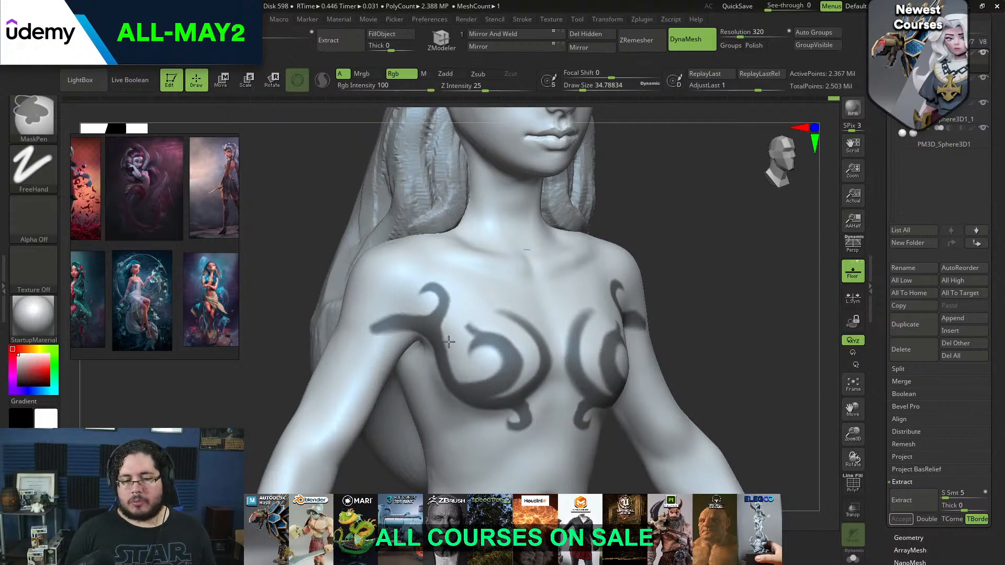
pyautogui.moveTo(528, 234); pyautogui.dragTo(602, 182, button='right')
pyautogui.keyDown('ctrl'); pyautogui.keyDown('alt'); pyautogui.moveTo(441, 346); pyautogui.dragTo(446, 353); pyautogui.keyUp('alt'); pyautogui.keyUp('ctrl')
pyautogui.keyDown('ctrl'); pyautogui.moveTo(523, 299); pyautogui.dragTo(591, 262, button='right'); pyautogui.keyUp('ctrl')
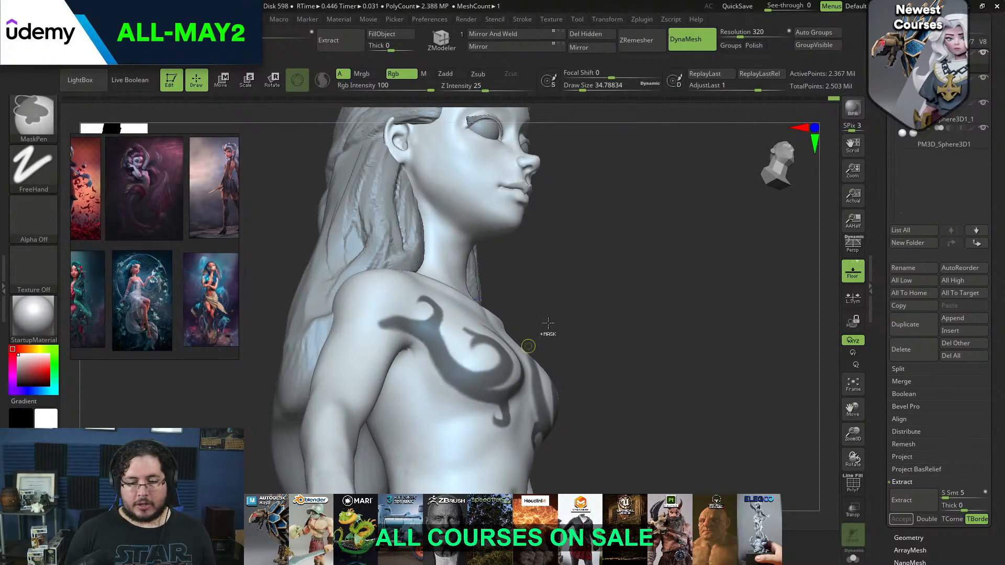
# Extend the upper tip of the long crescent mask outward over the top of the bust
pyautogui.keyDown('shift'); pyautogui.moveTo(642, 300); pyautogui.dragTo(588, 278, button='right'); pyautogui.keyUp('shift')
pyautogui.moveTo(696, 248)
pyautogui.keyDown('ctrl'); pyautogui.mouseDown(button='right')
pyautogui.moveTo(717, 196)
pyautogui.moveTo(697, 251)
pyautogui.mouseUp(button='right'); pyautogui.keyUp('ctrl')
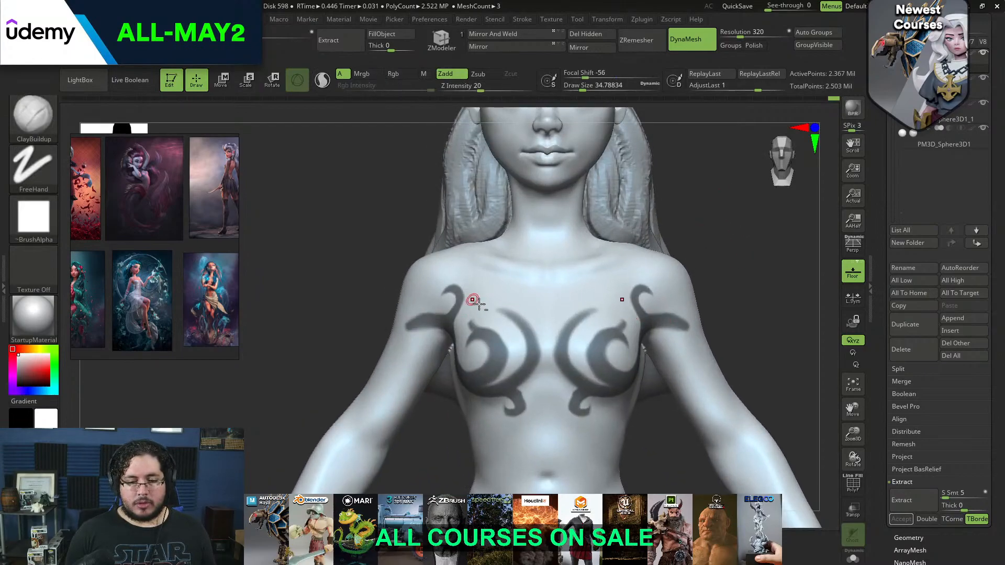
pyautogui.press('ctrl')
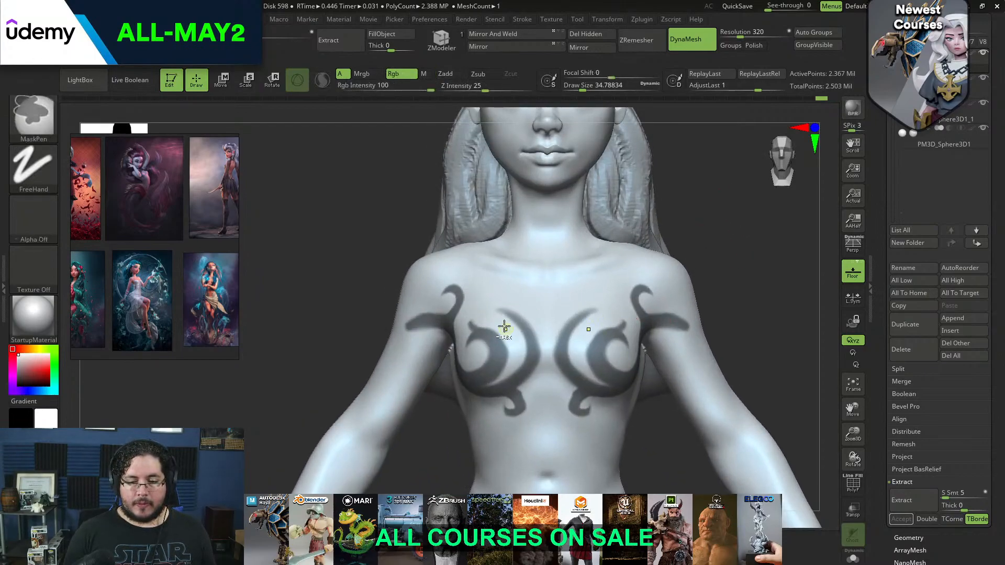
pyautogui.keyDown('ctrl'); pyautogui.moveTo(492, 314); pyautogui.dragTo(510, 322); pyautogui.keyUp('ctrl')
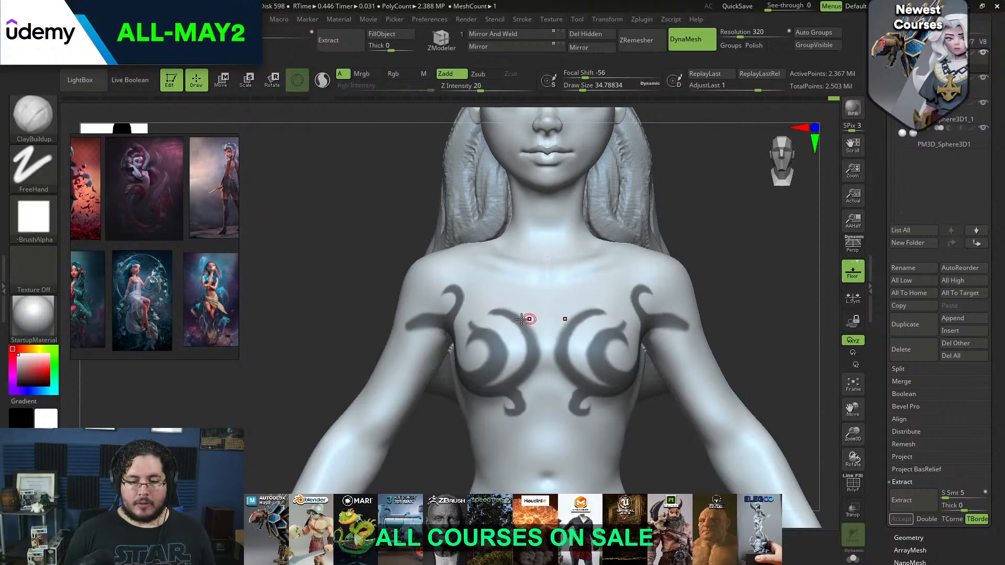
# Touch up the long crescent's upper tip and shorten the upper arm end of the mask into a tapered point
pyautogui.moveTo(584, 272)
pyautogui.keyDown('ctrl'); pyautogui.mouseDown(button='right')
pyautogui.moveTo(683, 236)
pyautogui.moveTo(662, 247)
pyautogui.moveTo(662, 260)
pyautogui.moveTo(688, 284)
pyautogui.mouseUp(button='right'); pyautogui.keyUp('ctrl')
pyautogui.moveTo(637, 265); pyautogui.dragTo(620, 321, button='right')
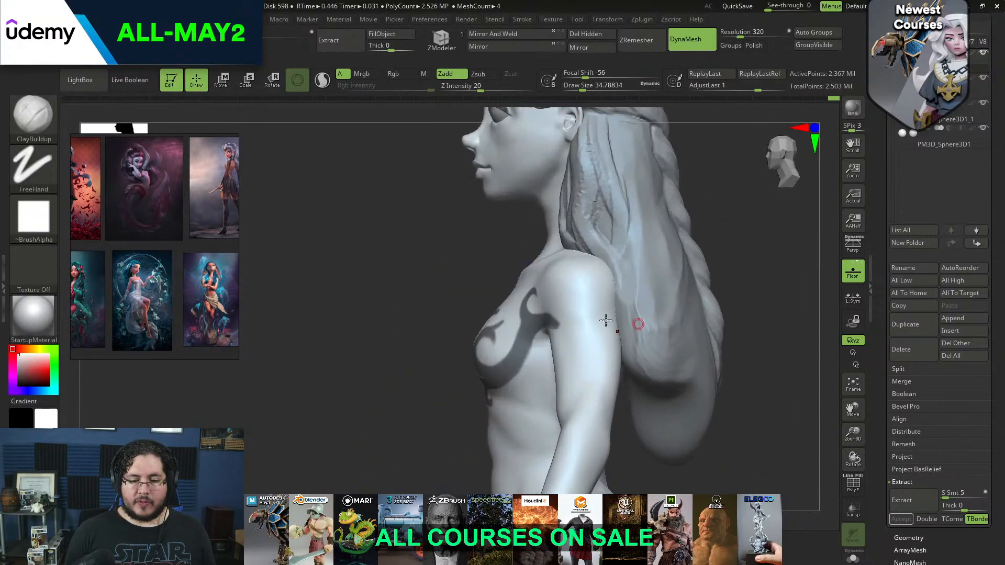
pyautogui.moveTo(411, 305); pyautogui.dragTo(654, 250, button='right')
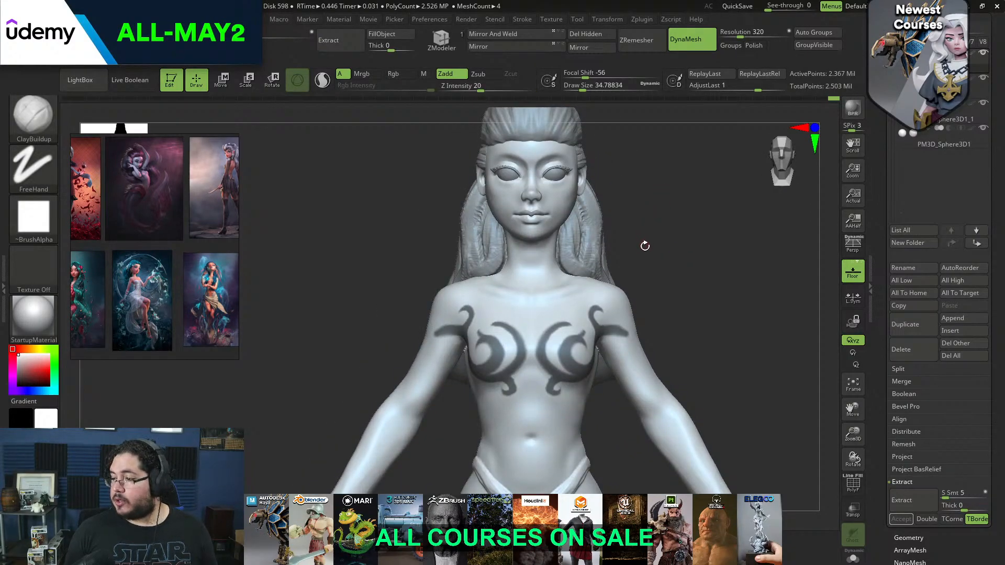
pyautogui.keyDown('ctrl'); pyautogui.moveTo(642, 258); pyautogui.dragTo(691, 247, button='right'); pyautogui.keyUp('ctrl')
pyautogui.moveTo(691, 206); pyautogui.dragTo(632, 216, button='right')
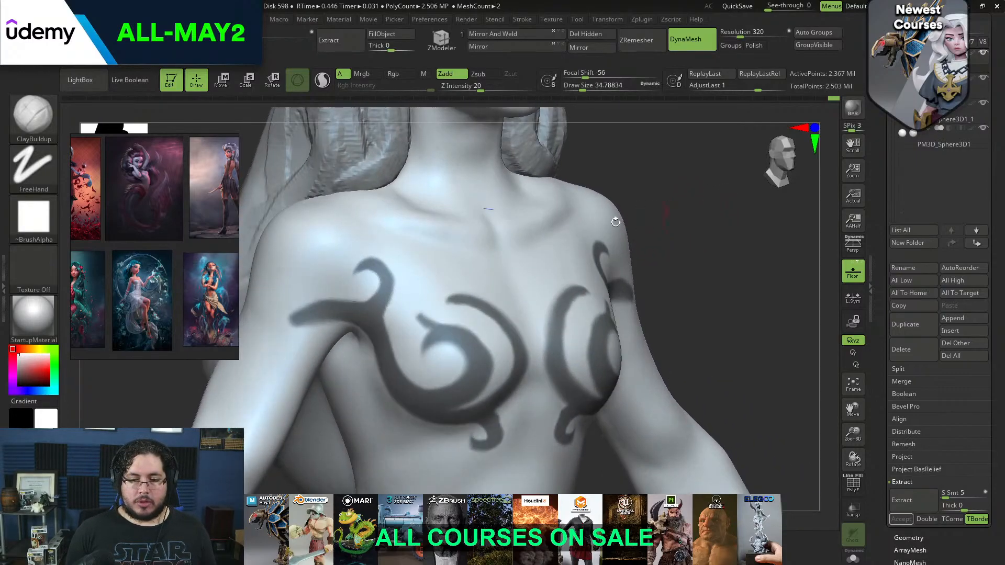
pyautogui.moveTo(706, 204); pyautogui.dragTo(676, 228, button='right')
pyautogui.press('ctrl')
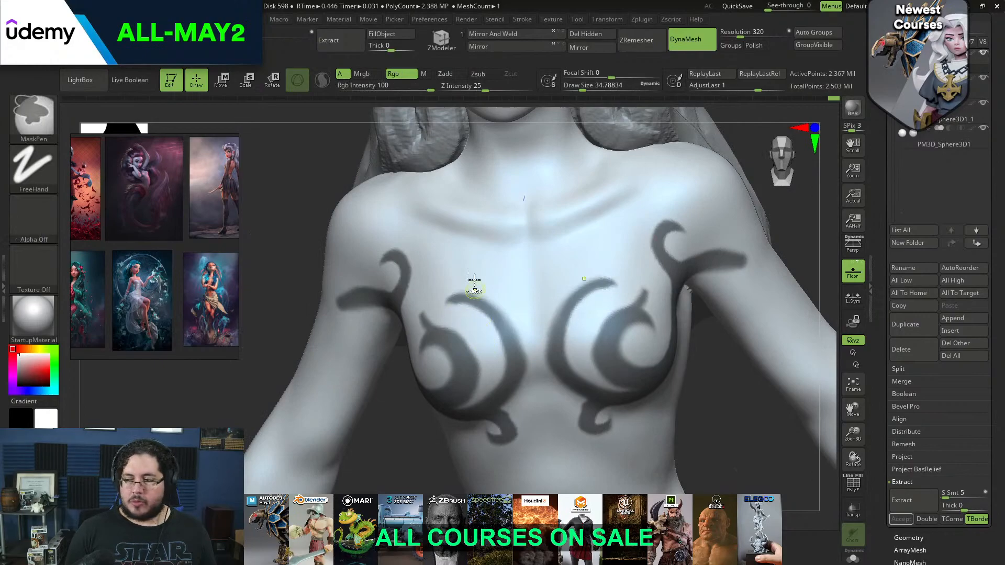
pyautogui.moveTo(475, 286); pyautogui.dragTo(449, 301, button='right')
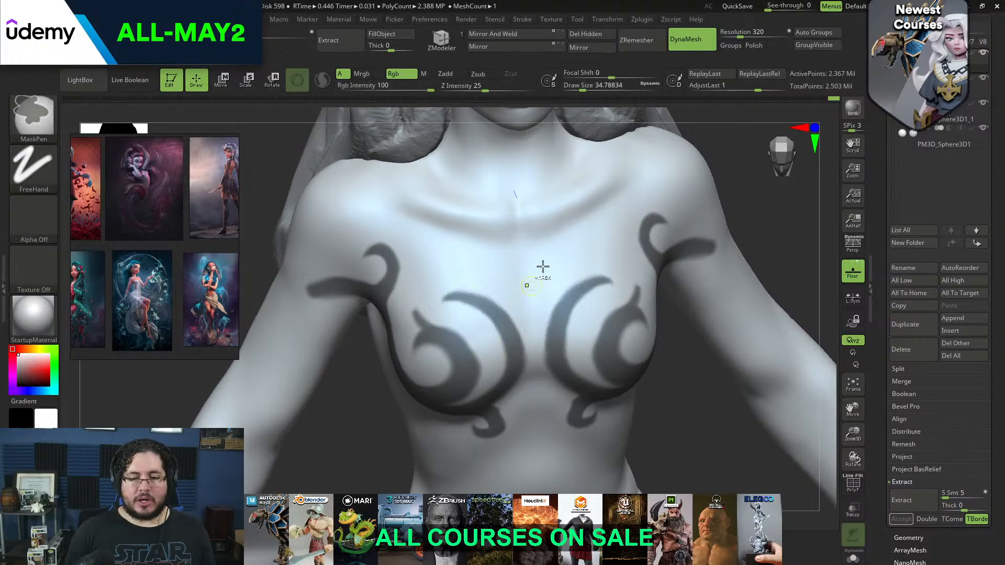
pyautogui.moveTo(535, 279); pyautogui.dragTo(658, 301, button='right')
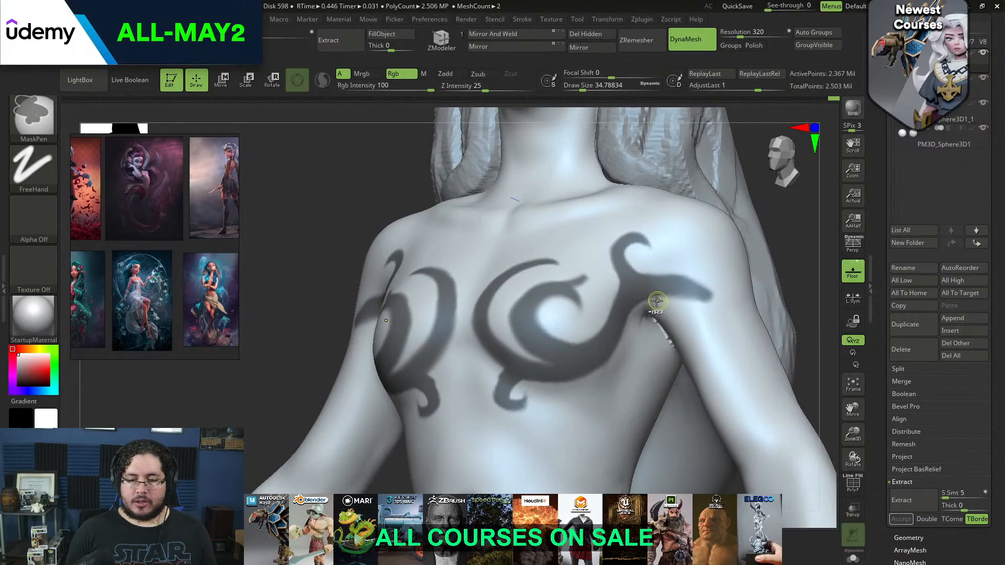
pyautogui.moveTo(661, 267)
pyautogui.keyDown('ctrl'); pyautogui.keyDown('alt'); pyautogui.mouseDown()
pyautogui.moveTo(684, 278)
pyautogui.moveTo(680, 287)
pyautogui.moveTo(681, 267)
pyautogui.mouseUp(); pyautogui.keyUp('alt'); pyautogui.keyUp('ctrl')
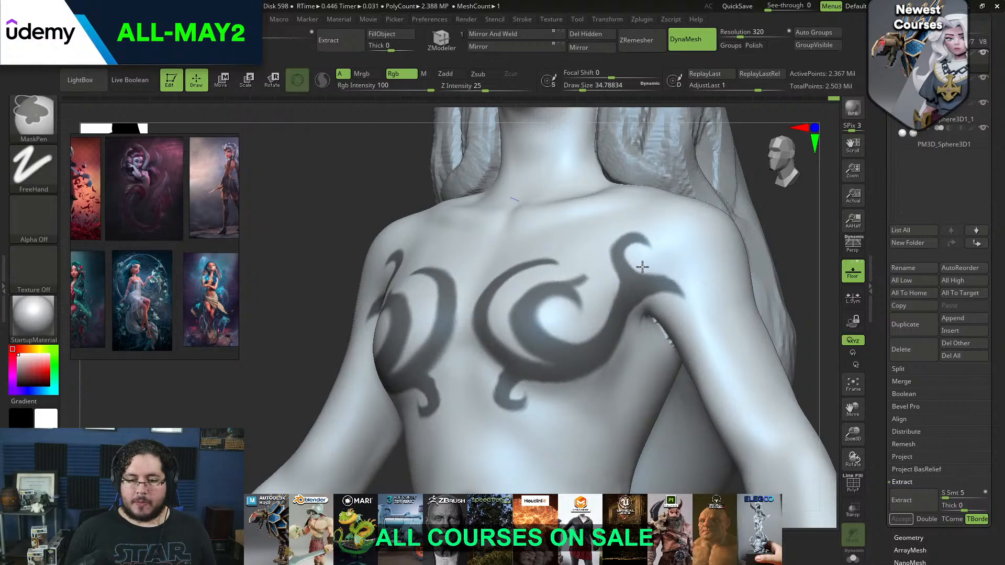
# Refine the hooked tips of the inner crescent masks at a draw size of about 22
pyautogui.moveTo(780, 255); pyautogui.dragTo(701, 245)
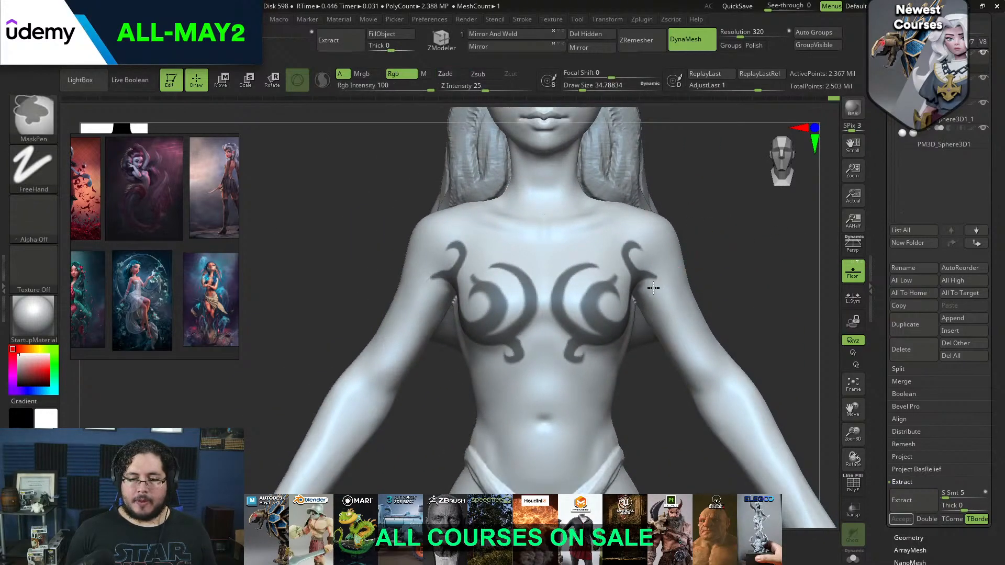
pyautogui.moveTo(746, 233); pyautogui.dragTo(721, 219)
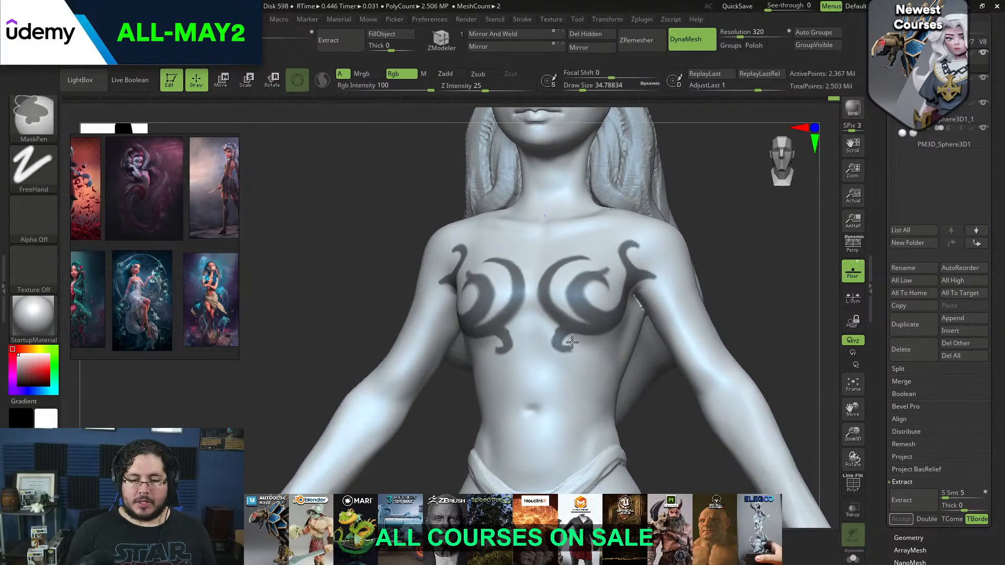
pyautogui.moveTo(699, 261)
pyautogui.keyDown('shift'); pyautogui.mouseDown()
pyautogui.moveTo(713, 258)
pyautogui.moveTo(700, 245)
pyautogui.moveTo(717, 270)
pyautogui.mouseUp(); pyautogui.keyUp('shift')
pyautogui.keyDown('alt'); pyautogui.moveTo(721, 234); pyautogui.dragTo(701, 291); pyautogui.keyUp('alt')
pyautogui.press('space')
pyautogui.moveTo(440, 257); pyautogui.dragTo(430, 254)
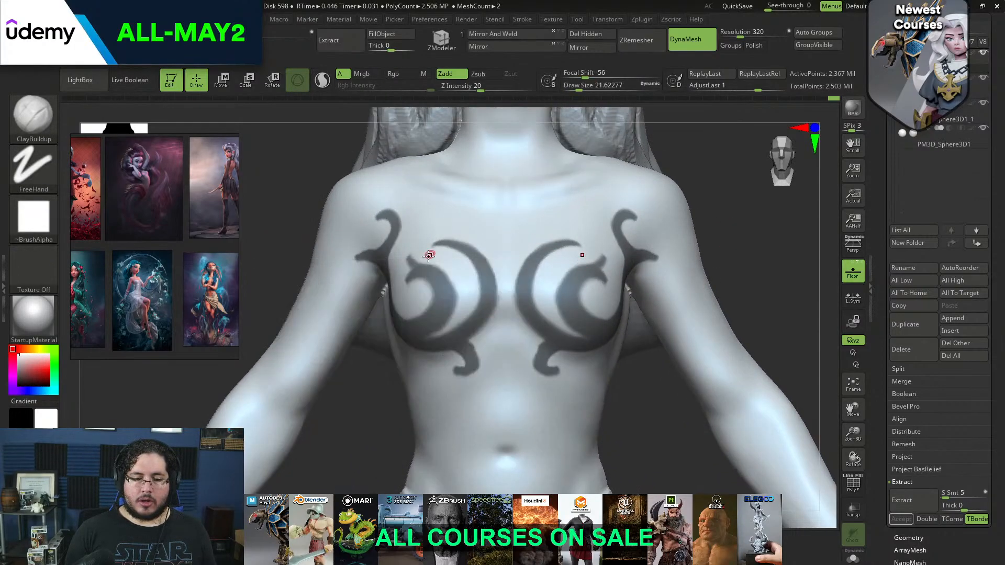
pyautogui.press('ctrl')
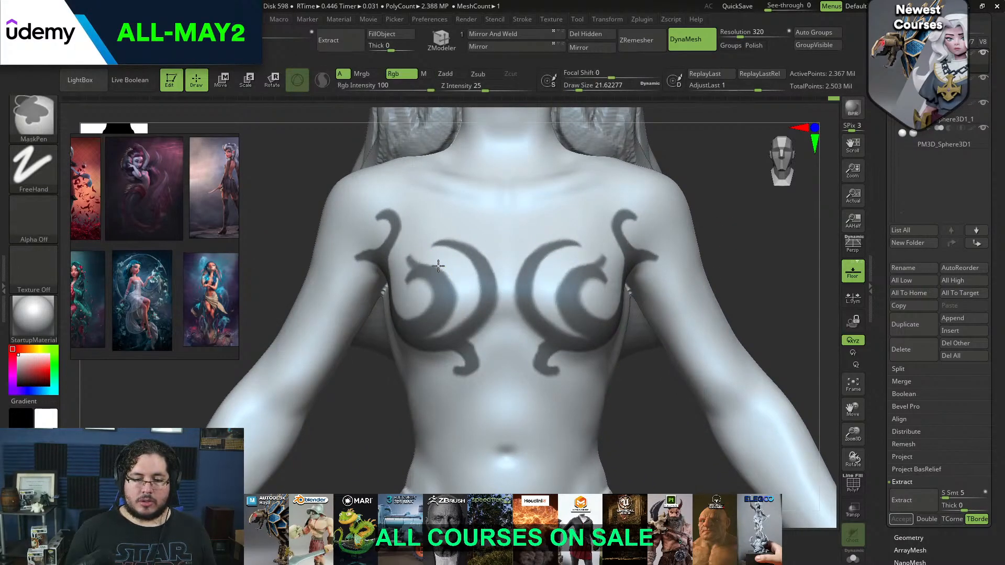
# Extract the masked ornament as a double-sided mesh with a thickness of 0.02 and show it on its own
pyautogui.moveTo(721, 234)
pyautogui.keyDown('alt'); pyautogui.mouseDown()
pyautogui.moveTo(749, 200)
pyautogui.moveTo(763, 207)
pyautogui.mouseUp(); pyautogui.keyUp('alt')
pyautogui.moveTo(663, 256)
pyautogui.keyDown('alt'); pyautogui.mouseDown()
pyautogui.moveTo(653, 224)
pyautogui.moveTo(680, 287)
pyautogui.moveTo(709, 324)
pyautogui.moveTo(728, 285)
pyautogui.mouseUp(); pyautogui.keyUp('alt')
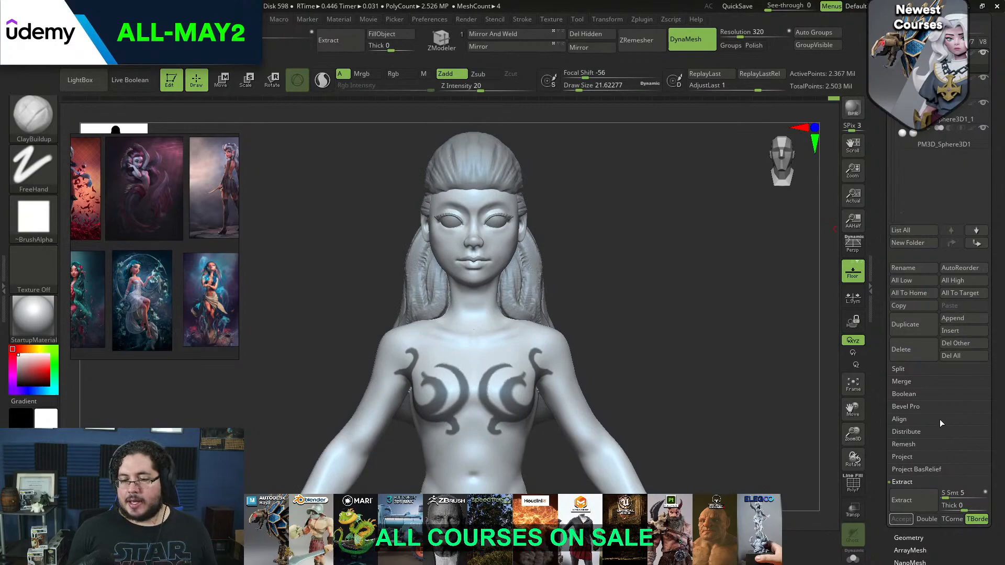
pyautogui.click(902, 499)
pyautogui.click(901, 519)
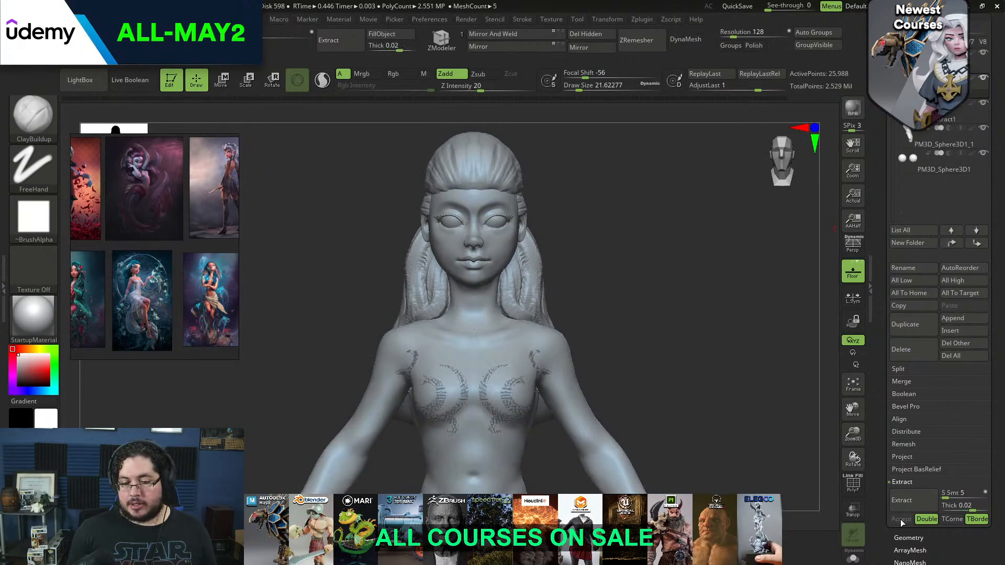
pyautogui.click(854, 557)
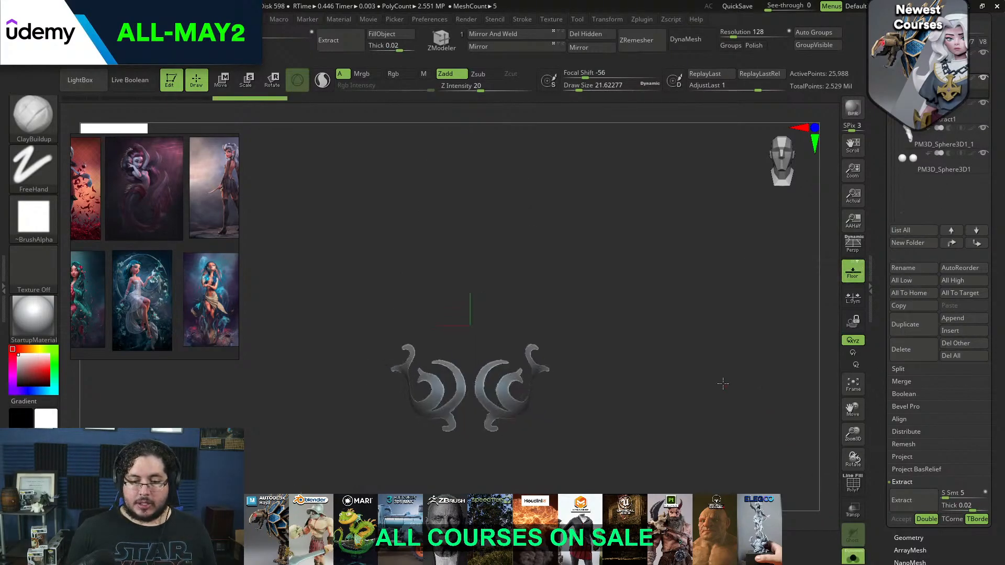
# Smooth the extracted ornament with the Polish By Features deformation
pyautogui.moveTo(729, 314); pyautogui.dragTo(754, 373)
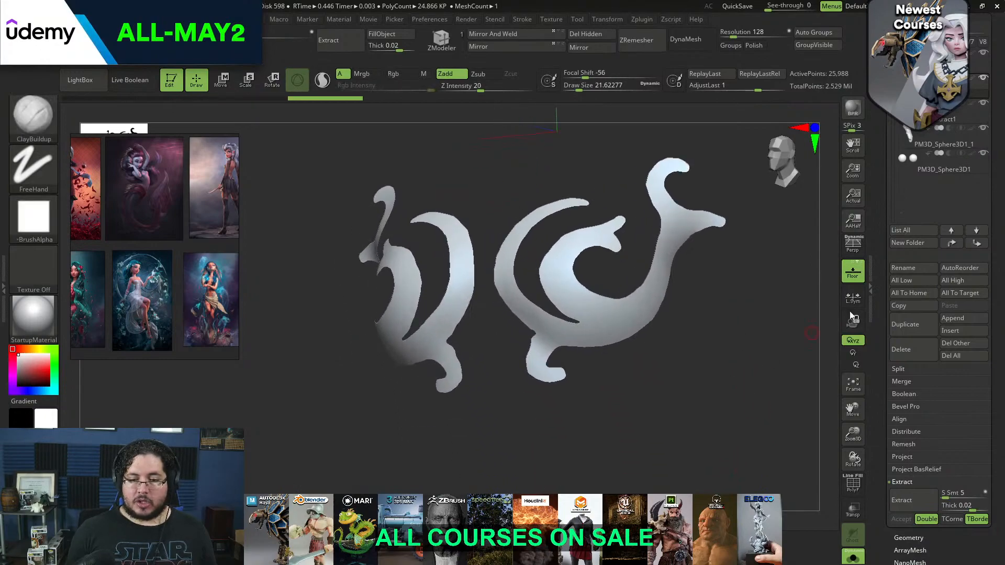
pyautogui.moveTo(1000, 376); pyautogui.dragTo(959, 315)
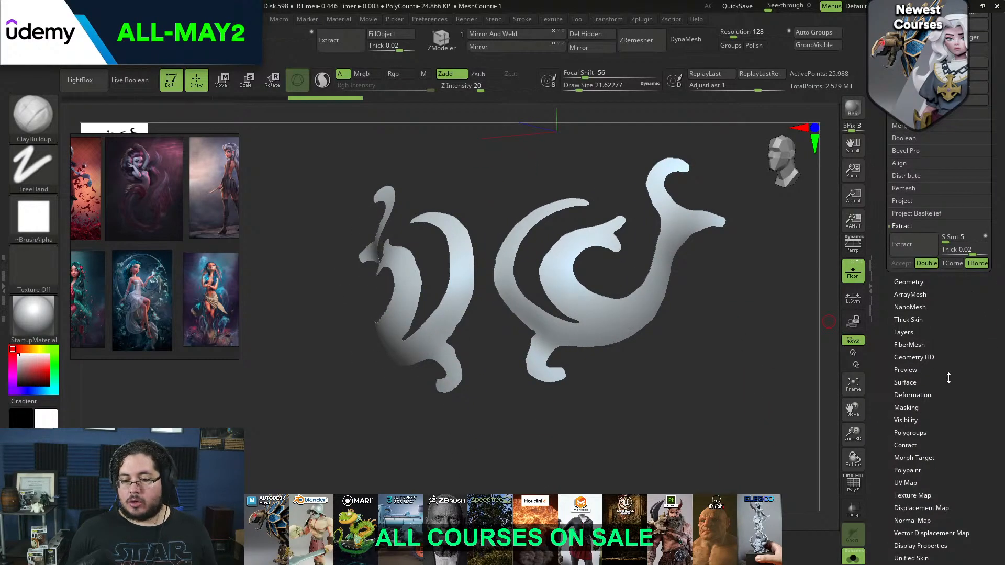
pyautogui.click(922, 395)
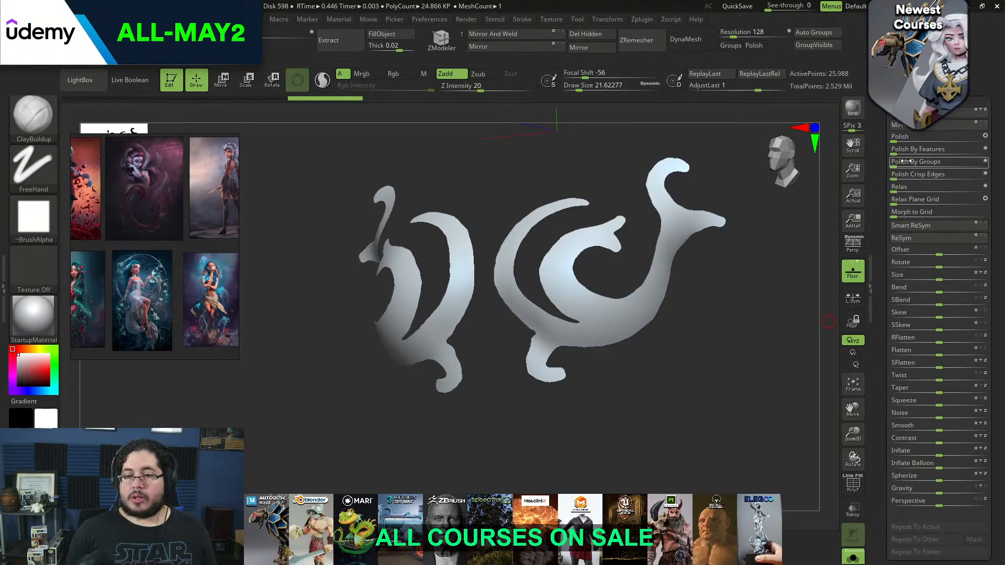
pyautogui.click(922, 152)
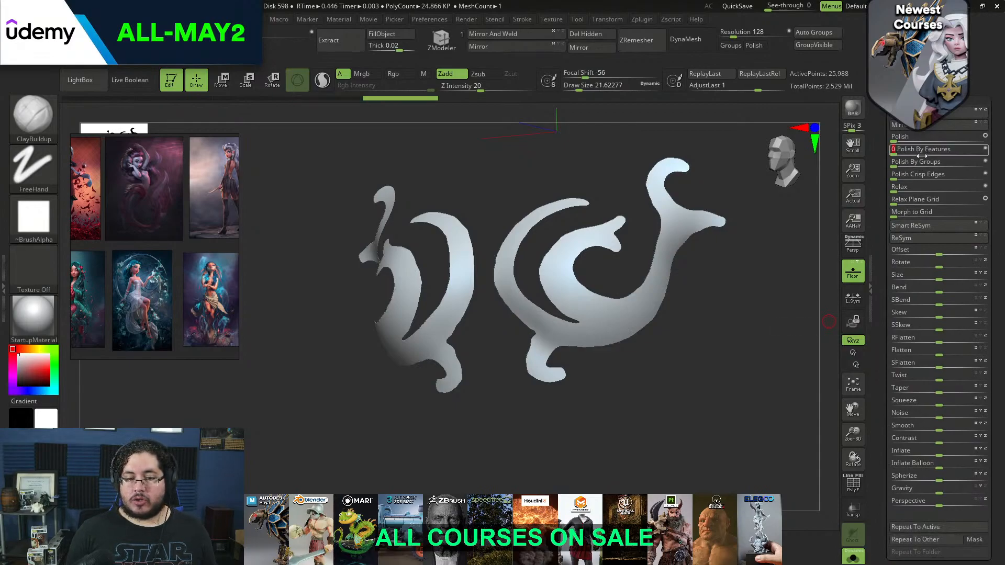
# Adjust the curves of the extracted ornament with the Move brush at a draw size of about 35
pyautogui.moveTo(768, 263); pyautogui.dragTo(796, 283)
pyautogui.moveTo(795, 283)
pyautogui.keyDown('alt'); pyautogui.mouseDown()
pyautogui.moveTo(803, 339)
pyautogui.moveTo(694, 249)
pyautogui.moveTo(741, 429)
pyautogui.moveTo(595, 332)
pyautogui.moveTo(569, 344)
pyautogui.moveTo(581, 330)
pyautogui.moveTo(575, 306)
pyautogui.mouseUp(); pyautogui.keyUp('alt')
pyautogui.press('b')
pyautogui.press('m')
pyautogui.press('v')
pyautogui.press('space')
pyautogui.moveTo(572, 334); pyautogui.dragTo(570, 338)
pyautogui.moveTo(563, 388)
pyautogui.mouseDown()
pyautogui.moveTo(530, 341)
pyautogui.moveTo(541, 335)
pyautogui.mouseUp()
pyautogui.moveTo(649, 212); pyautogui.dragTo(673, 225)
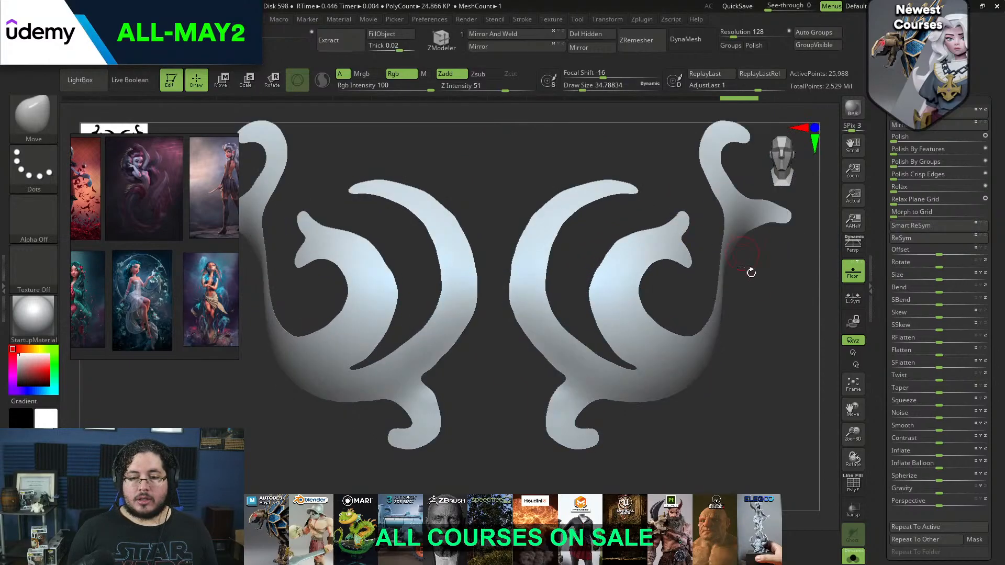
# Remesh the ornament with ZRemesher at a target polygon count of 5 and show its wireframe
pyautogui.scroll(5, 894, 142)
pyautogui.click(912, 136)
pyautogui.click(902, 369)
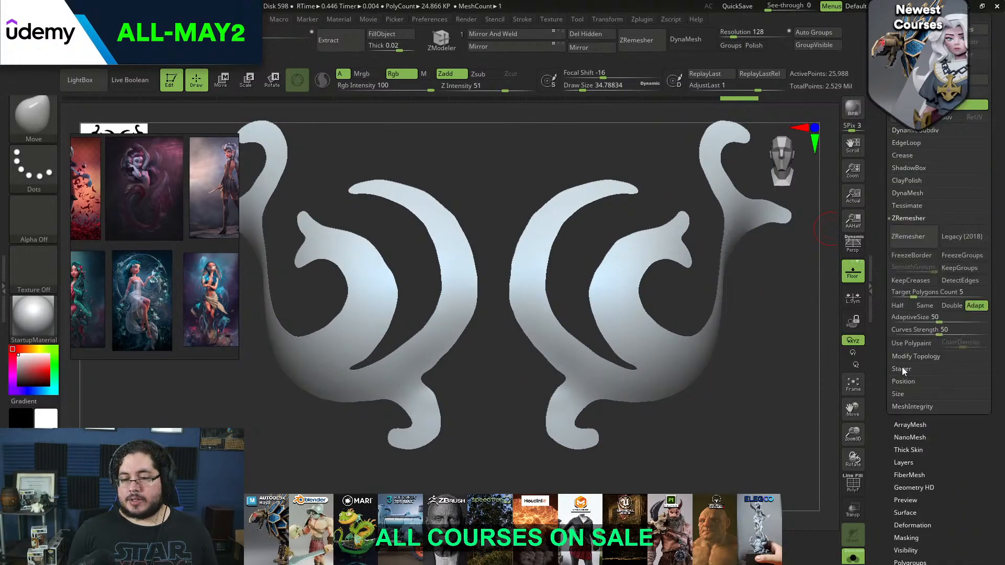
pyautogui.click(917, 236)
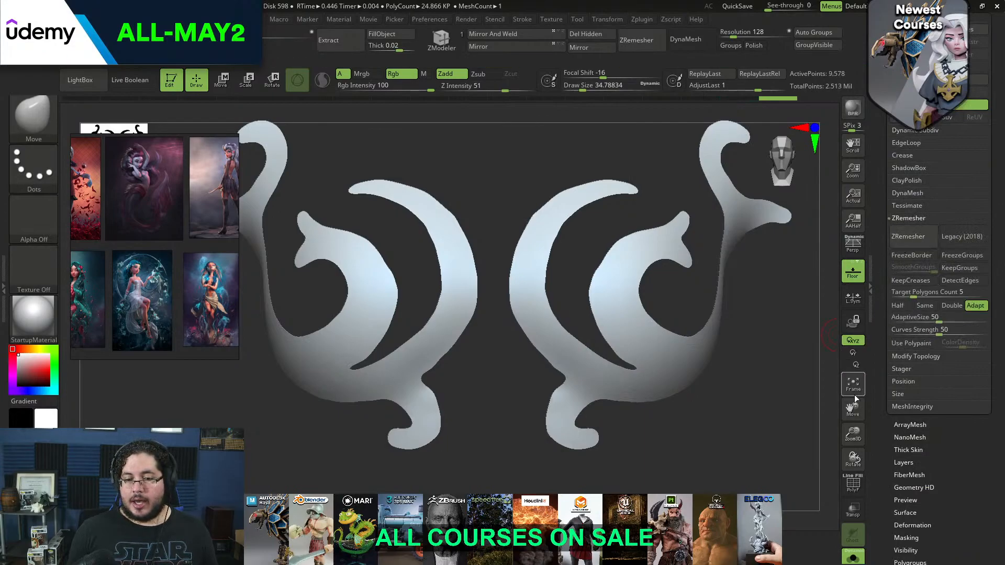
pyautogui.click(850, 487)
pyautogui.moveTo(770, 425); pyautogui.dragTo(628, 383)
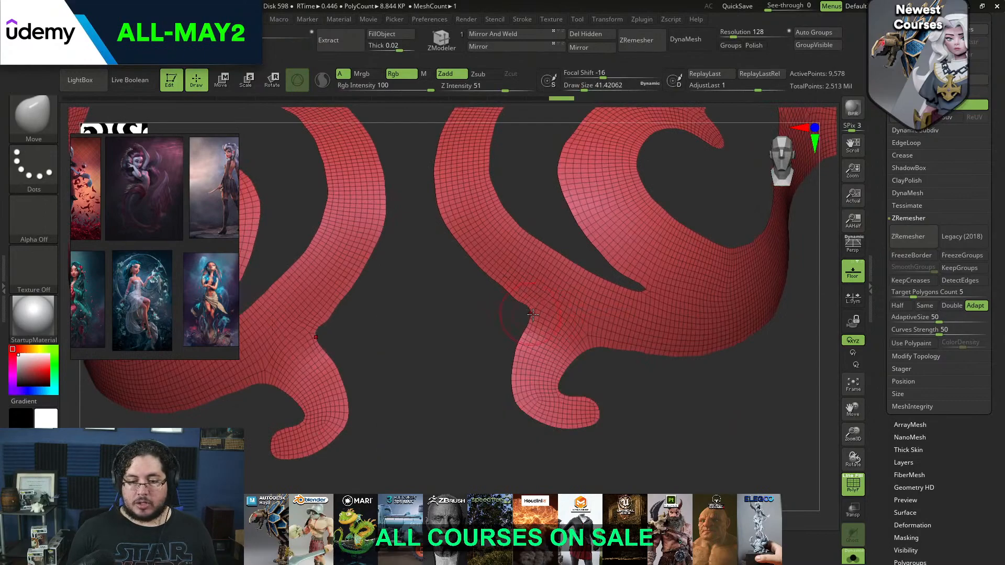
# Smooth the junction above the lower hooks, and polish the whole ornament with the Polish By Features deformation
pyautogui.press('shift')
pyautogui.keyDown('shift'); pyautogui.moveTo(521, 307); pyautogui.dragTo(508, 288); pyautogui.keyUp('shift')
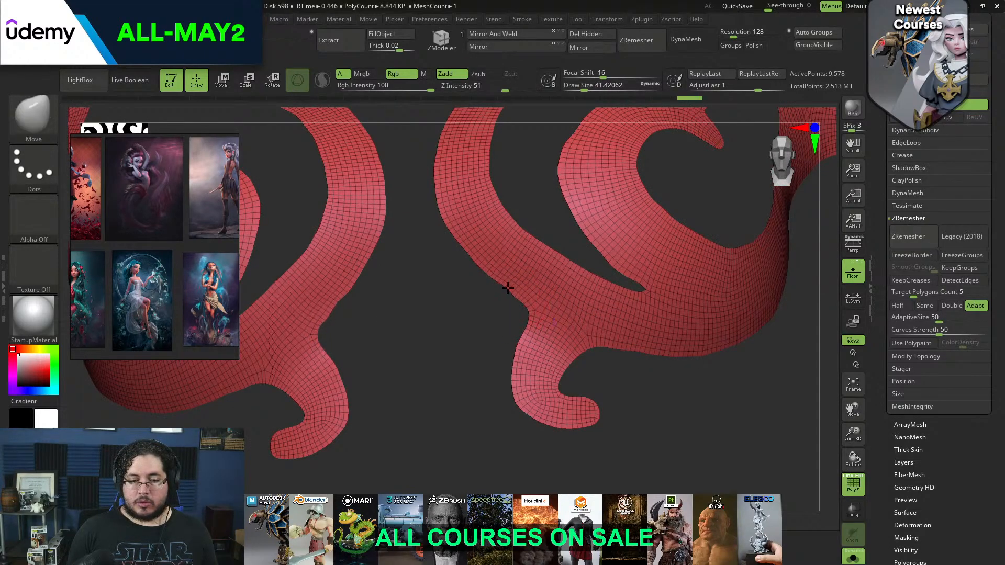
pyautogui.moveTo(939, 460); pyautogui.dragTo(919, 333)
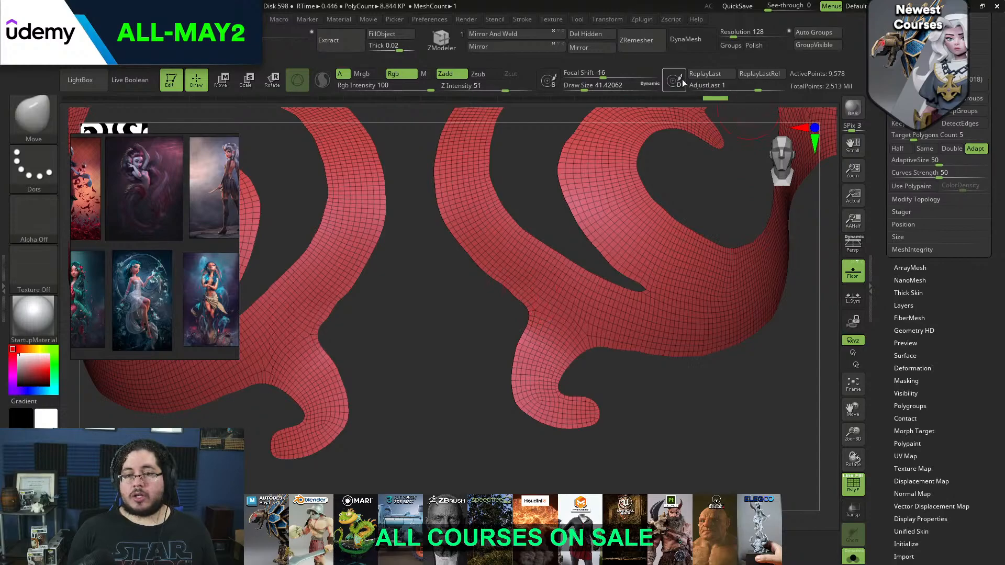
pyautogui.moveTo(933, 376); pyautogui.dragTo(924, 345)
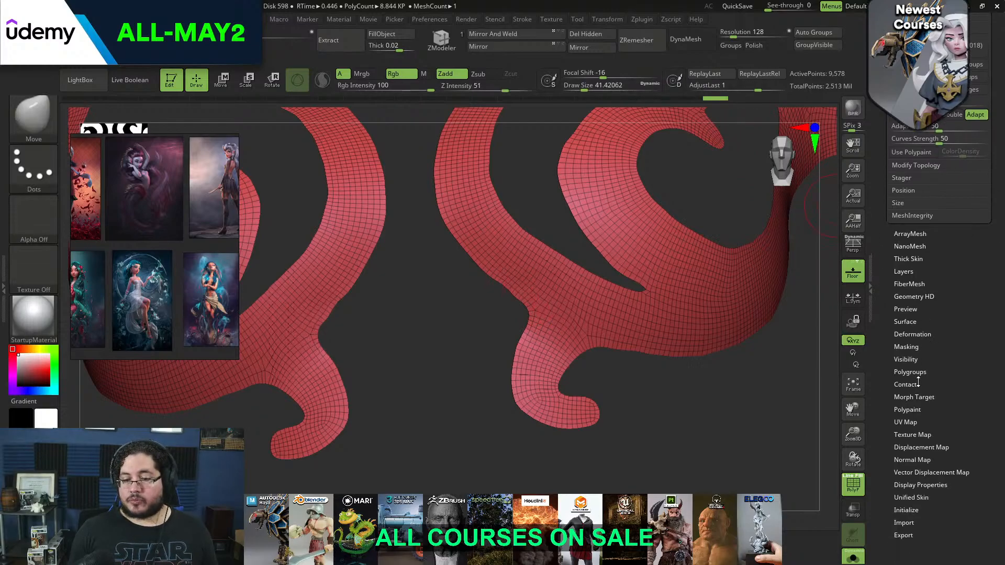
pyautogui.click(913, 336)
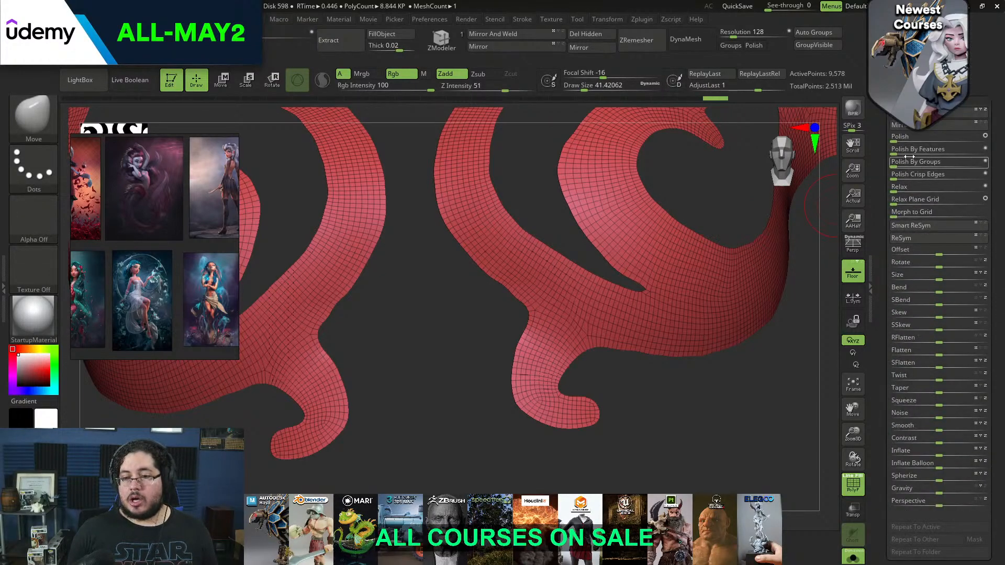
pyautogui.moveTo(899, 153); pyautogui.dragTo(950, 148)
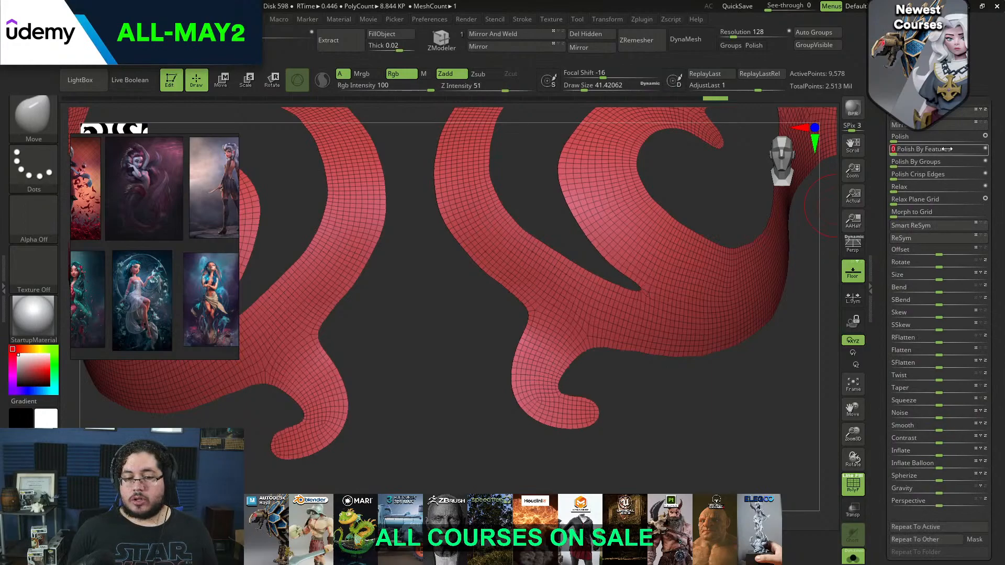
pyautogui.moveTo(707, 356); pyautogui.dragTo(809, 257)
# Reduce the ornament's polygons by running ZRemesher with the Half option, and hide the wireframe
pyautogui.moveTo(946, 60); pyautogui.dragTo(947, 130)
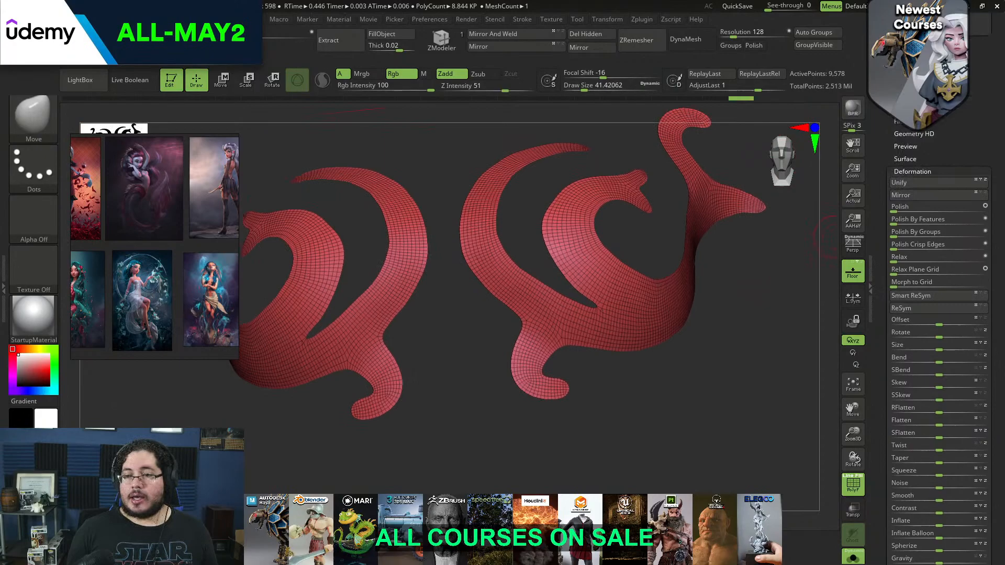
pyautogui.click(913, 172)
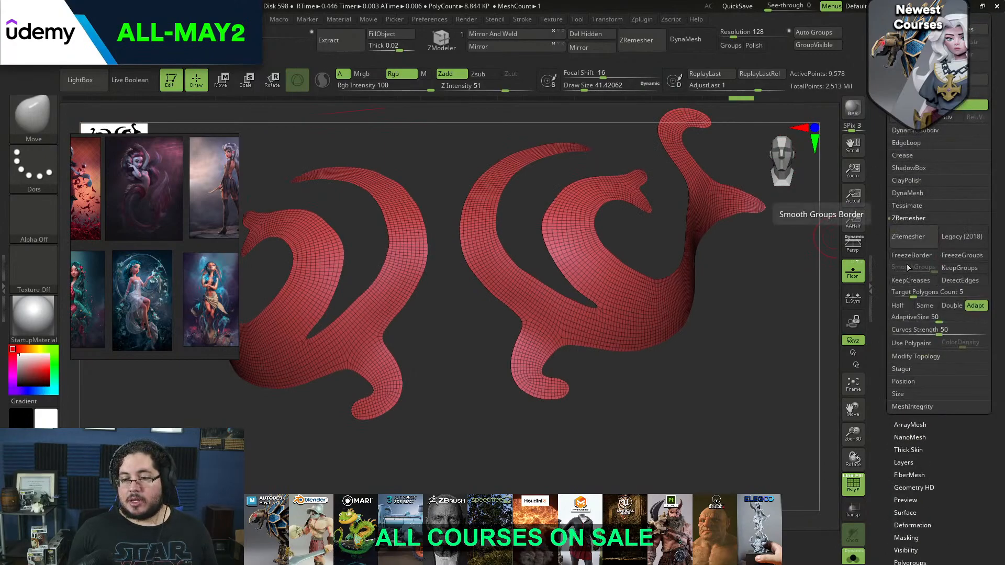
pyautogui.click(897, 305)
pyautogui.click(907, 244)
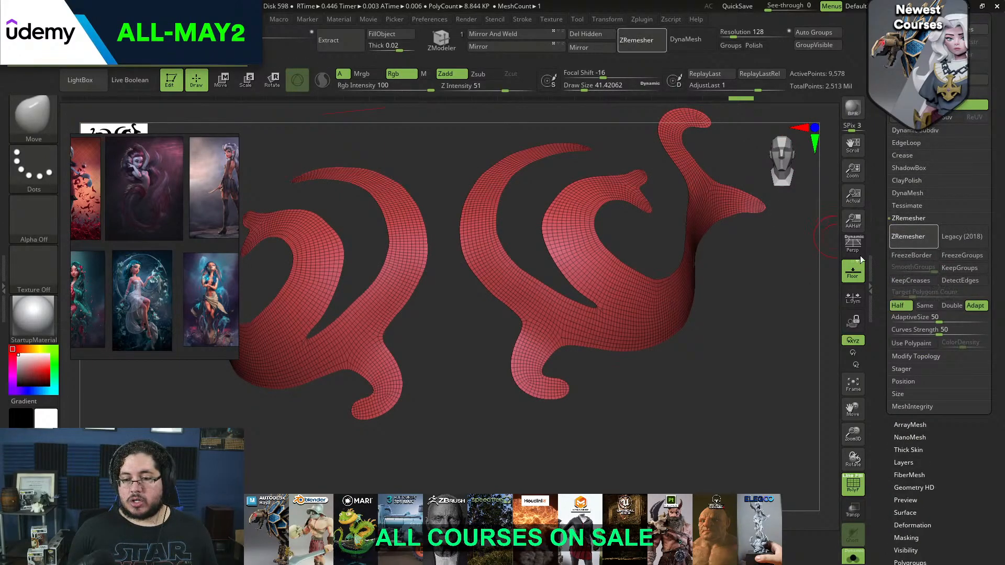
pyautogui.click(916, 235)
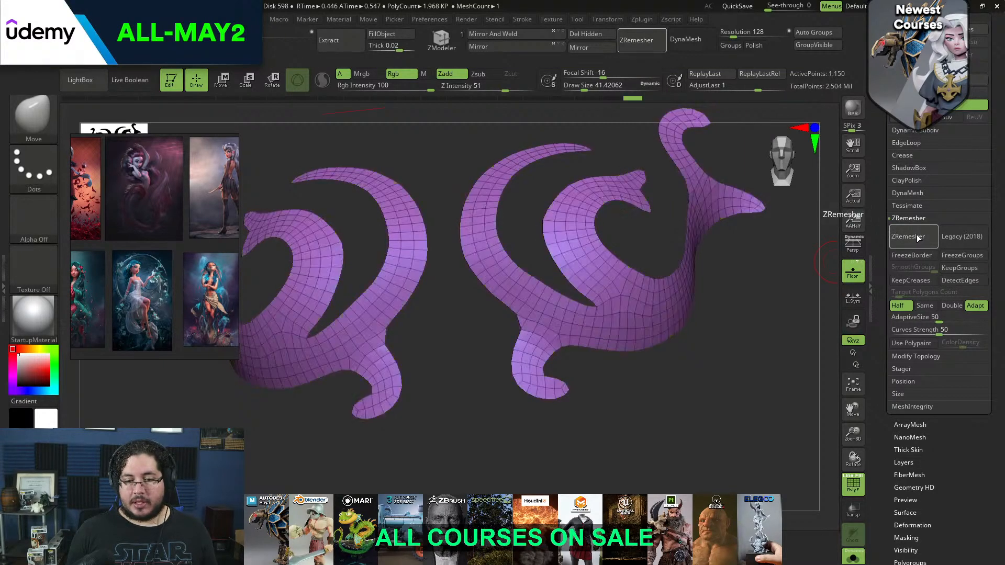
pyautogui.moveTo(773, 327); pyautogui.dragTo(779, 283)
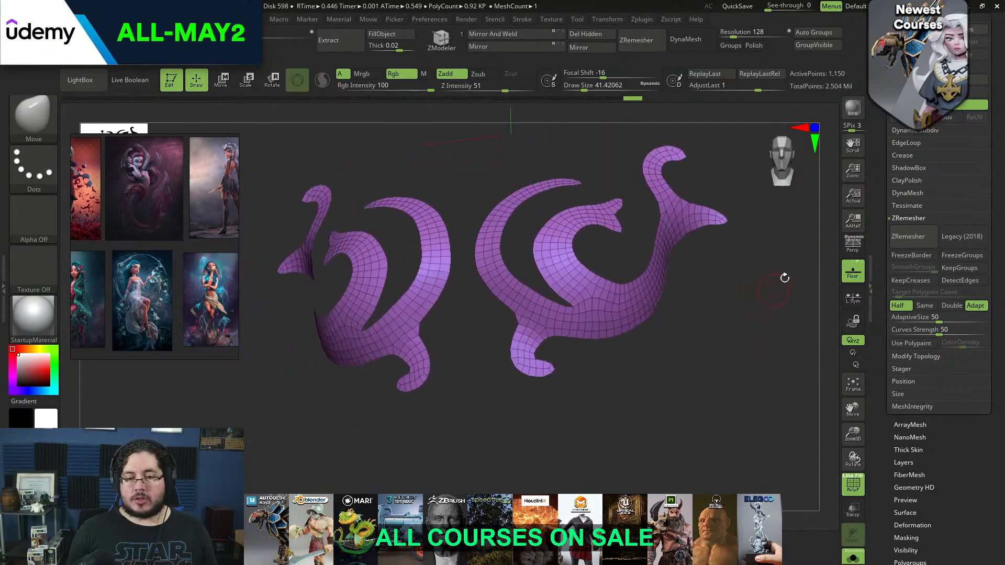
pyautogui.click(853, 485)
pyautogui.moveTo(765, 403)
pyautogui.mouseDown()
pyautogui.moveTo(751, 375)
pyautogui.moveTo(778, 404)
pyautogui.mouseUp()
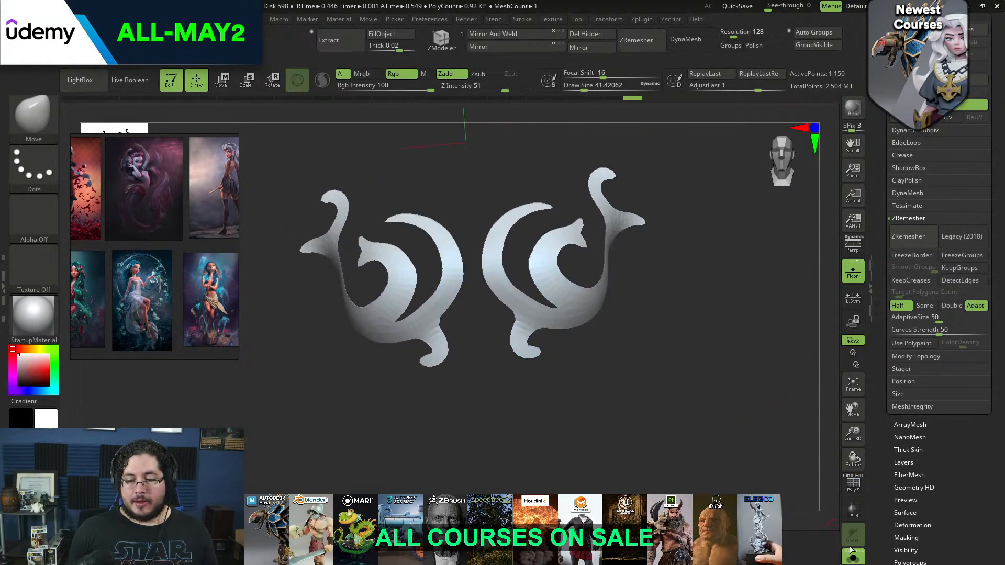
# Show the body together with the ornament again, and switch to the ZModeler brush with the wireframe displayed
pyautogui.click(852, 556)
pyautogui.moveTo(757, 310); pyautogui.dragTo(811, 253)
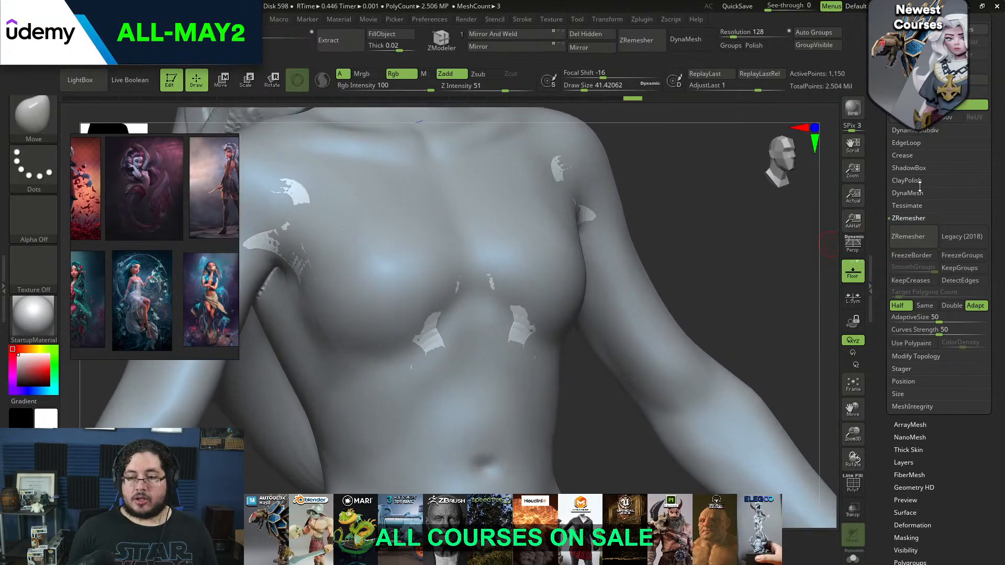
pyautogui.click(914, 130)
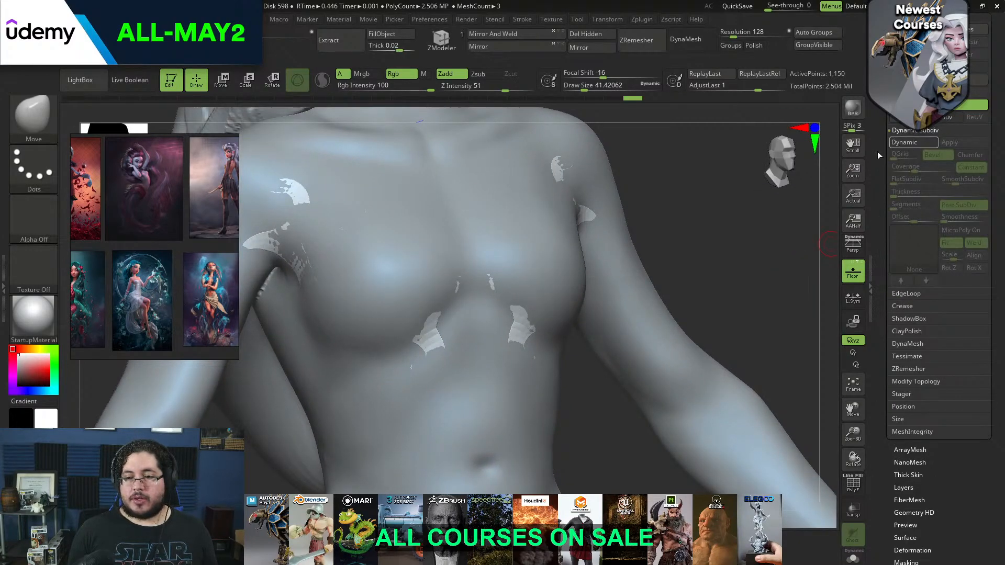
pyautogui.moveTo(731, 167); pyautogui.dragTo(704, 140)
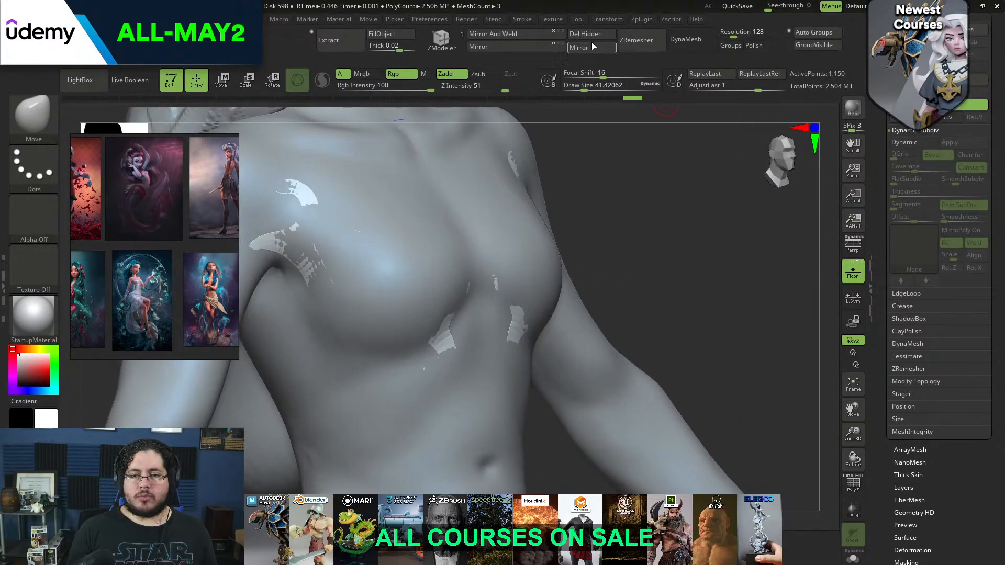
pyautogui.click(445, 42)
pyautogui.moveTo(594, 252)
pyautogui.mouseDown()
pyautogui.moveTo(617, 262)
pyautogui.moveTo(626, 288)
pyautogui.mouseUp()
pyautogui.press('space')
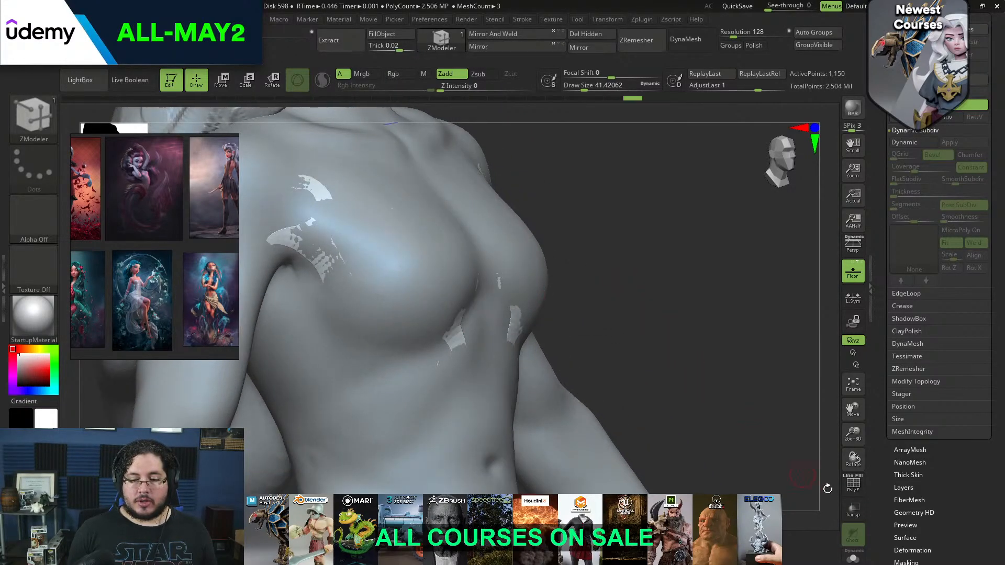
pyautogui.moveTo(818, 436); pyautogui.dragTo(840, 487)
pyautogui.click(849, 490)
pyautogui.keyDown('alt'); pyautogui.moveTo(731, 343); pyautogui.dragTo(827, 269); pyautogui.keyUp('alt')
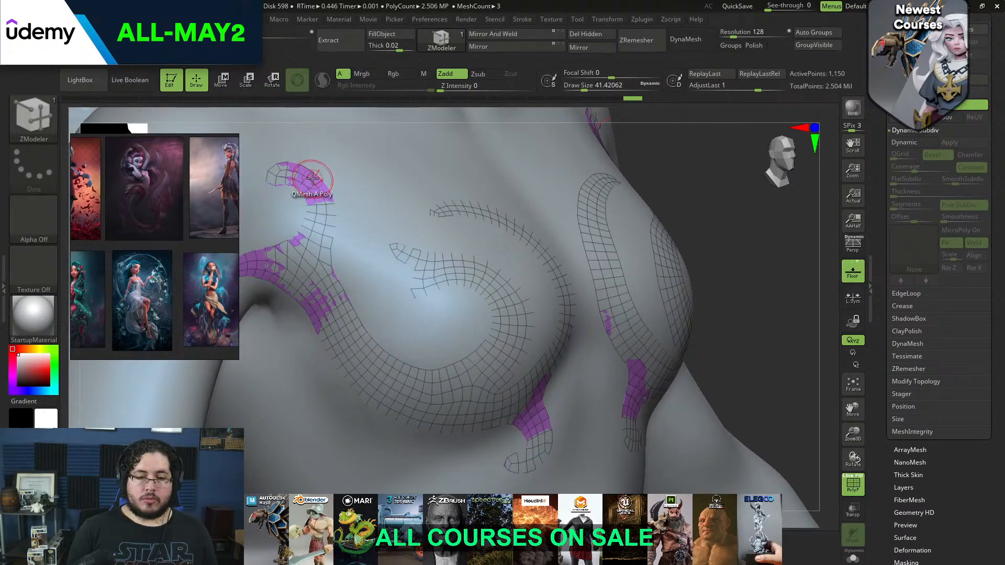
# Thicken the ornament outward from the body using ZModeler's QMesh polygon action with the Polygroup All target
pyautogui.press('space')
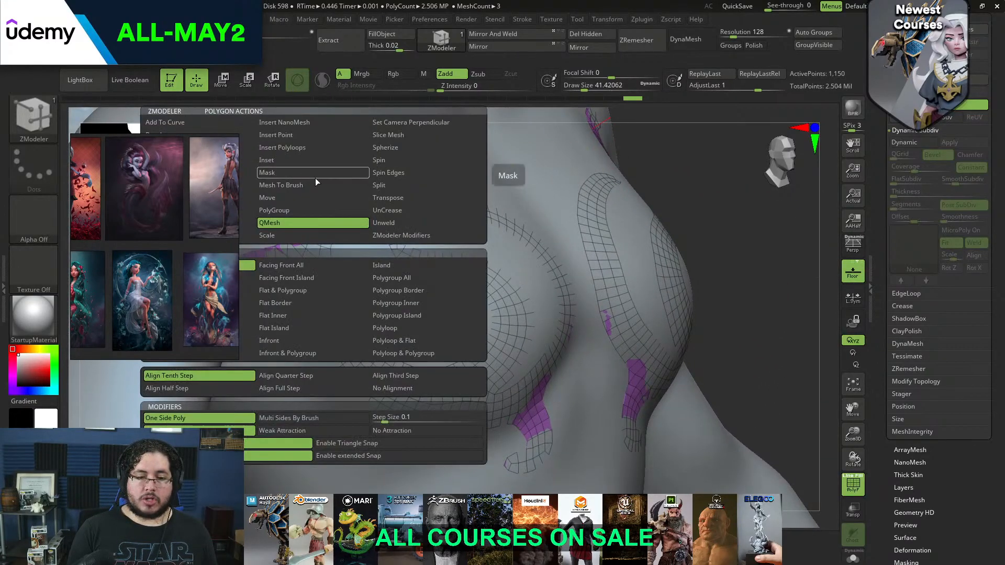
pyautogui.click(386, 277)
pyautogui.moveTo(337, 191); pyautogui.dragTo(340, 153)
pyautogui.keyDown('alt'); pyautogui.moveTo(724, 257); pyautogui.dragTo(761, 216); pyautogui.keyUp('alt')
pyautogui.keyDown('alt'); pyautogui.moveTo(753, 261); pyautogui.dragTo(768, 243); pyautogui.keyUp('alt')
pyautogui.moveTo(297, 163); pyautogui.dragTo(321, 214)
pyautogui.keyDown('alt'); pyautogui.moveTo(283, 188); pyautogui.dragTo(307, 231); pyautogui.keyUp('alt')
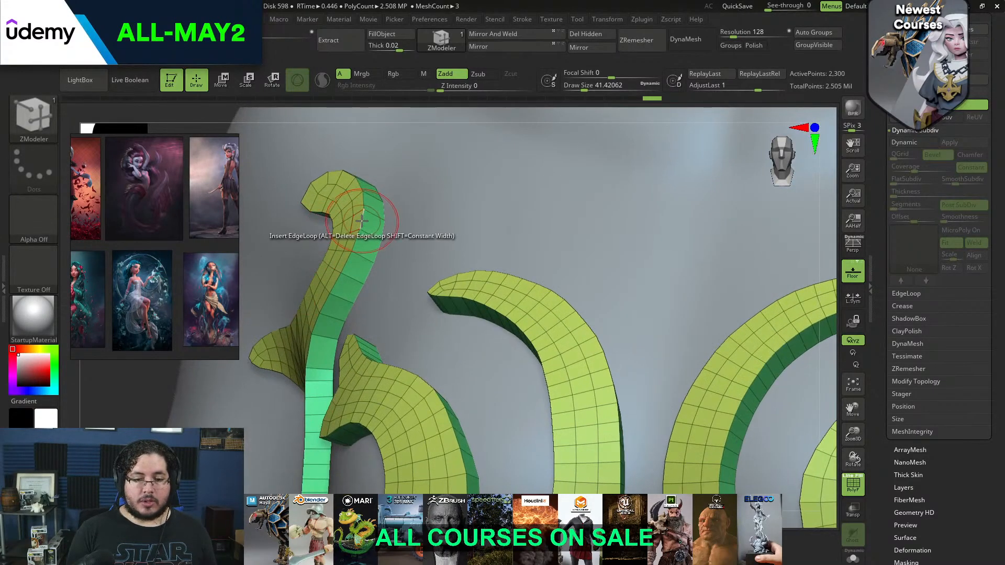
# Set the ZModeler edge action to Bevel with the EdgeLoop Complete target and try it on the ornament's outer edge
pyautogui.press('space')
pyautogui.click(354, 272)
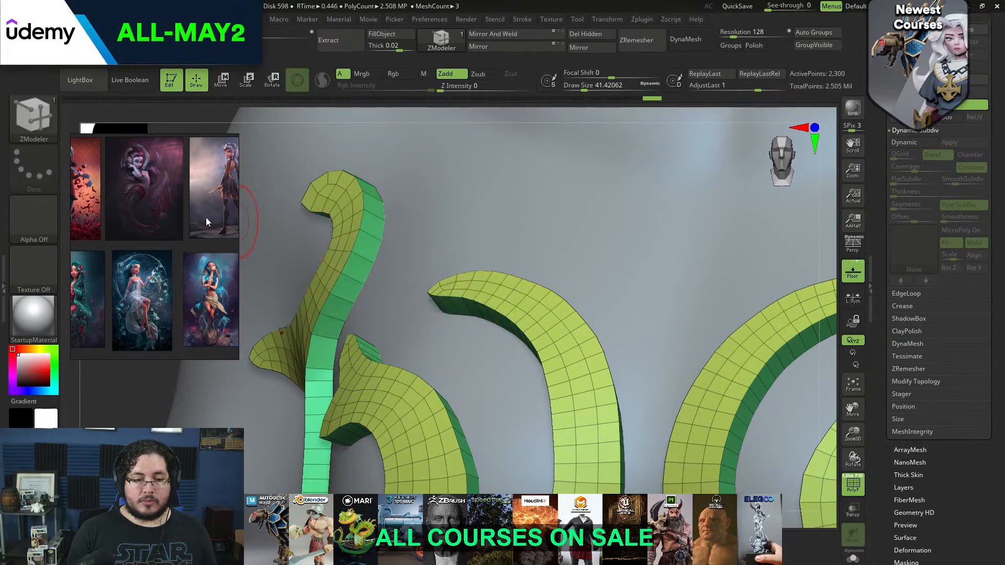
pyautogui.press('space')
pyautogui.click(362, 222)
pyautogui.press('space')
pyautogui.click(278, 238)
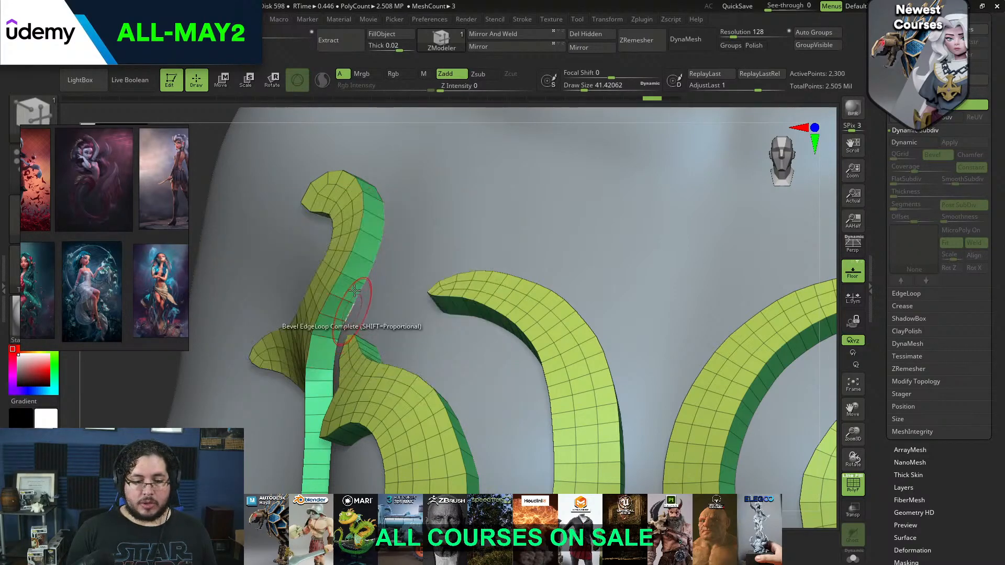
pyautogui.moveTo(359, 237); pyautogui.dragTo(363, 240)
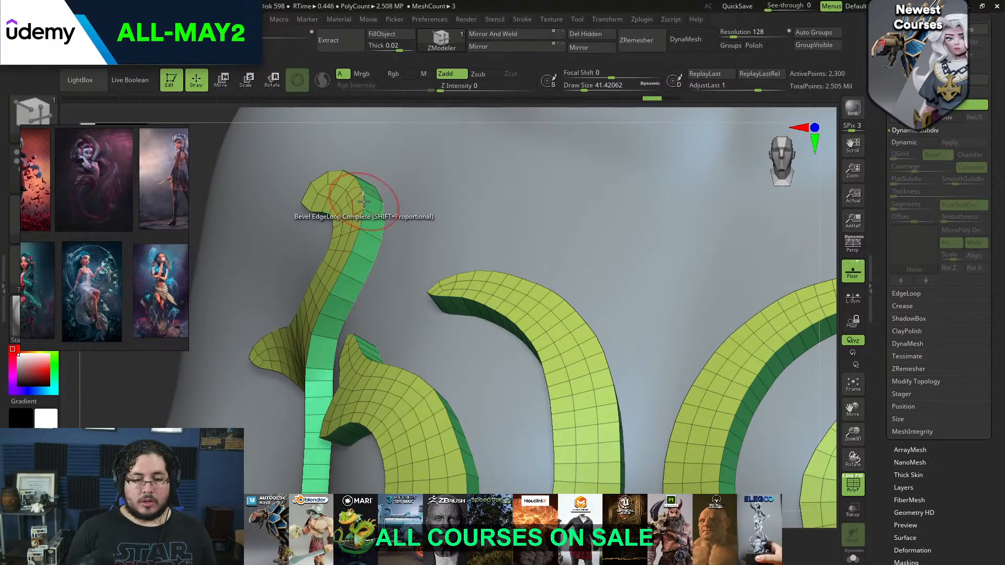
# Change the bevel target to Polyloop and bevel the ornament's front edges, undoing the unwanted attempts
pyautogui.press('space')
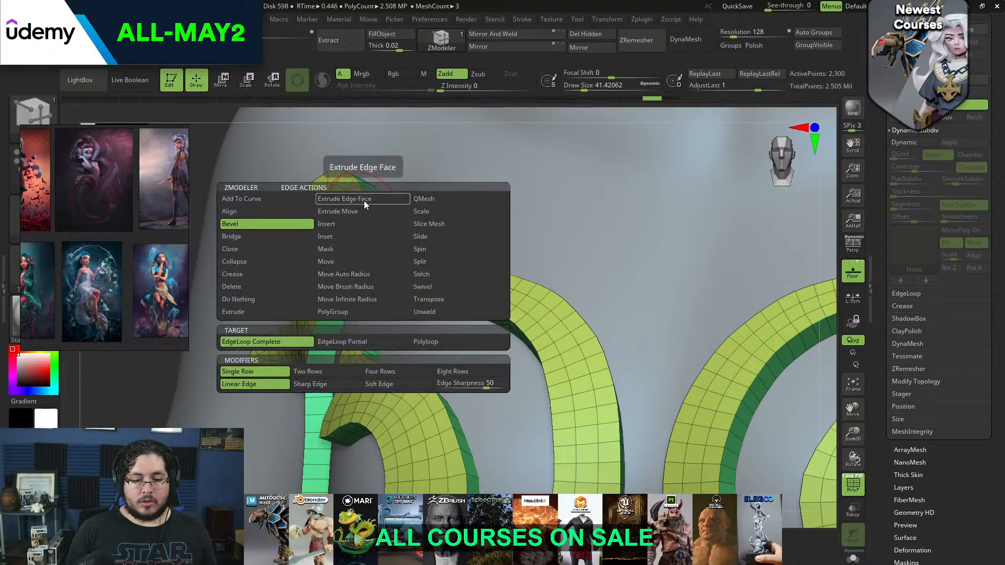
pyautogui.click(425, 341)
pyautogui.click(359, 222)
pyautogui.hotkey('ctrl', 'z')
pyautogui.click(364, 216)
pyautogui.hotkey('ctrl', 'z')
pyautogui.moveTo(363, 227); pyautogui.dragTo(342, 216)
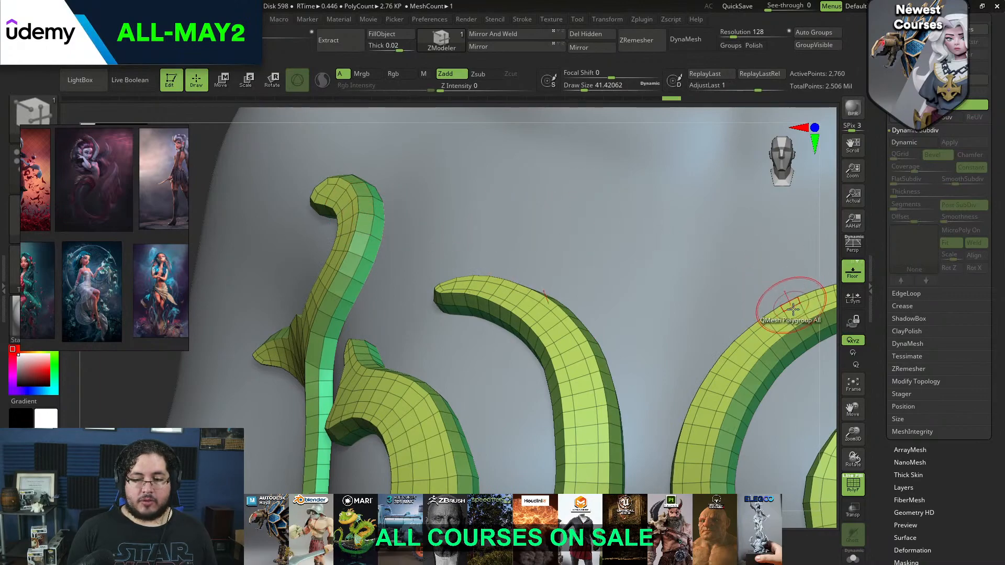
pyautogui.keyDown('ctrl'); pyautogui.moveTo(814, 297); pyautogui.dragTo(820, 260, button='right'); pyautogui.keyUp('ctrl')
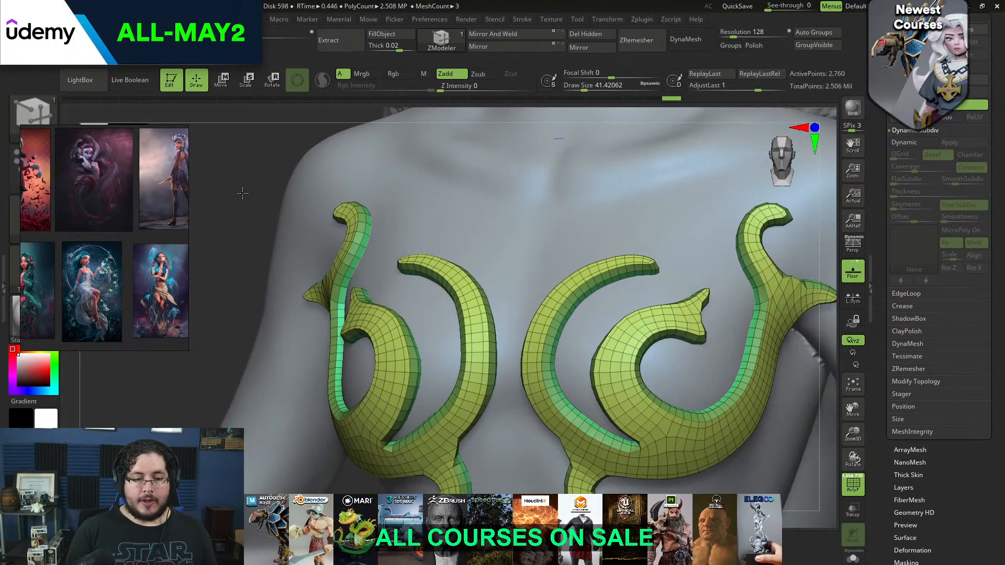
# Insert supporting edge loops along the ornament's bevelled sides with the ZModeler Insert edge action
pyautogui.keyDown('ctrl'); pyautogui.moveTo(240, 186); pyautogui.dragTo(246, 228, button='right'); pyautogui.keyUp('ctrl')
pyautogui.press('space')
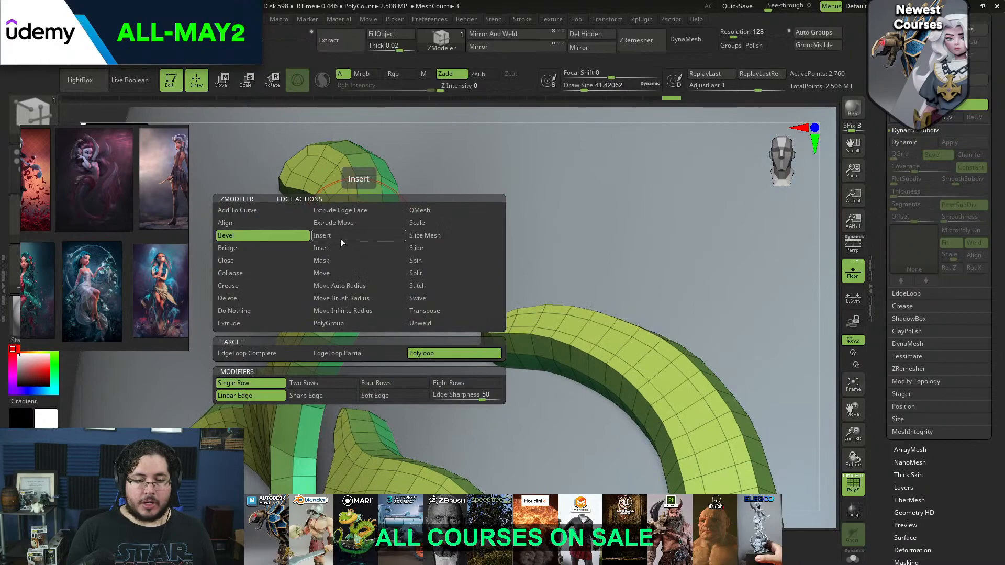
pyautogui.click(341, 238)
pyautogui.moveTo(361, 236); pyautogui.dragTo(390, 246)
pyautogui.click(399, 252)
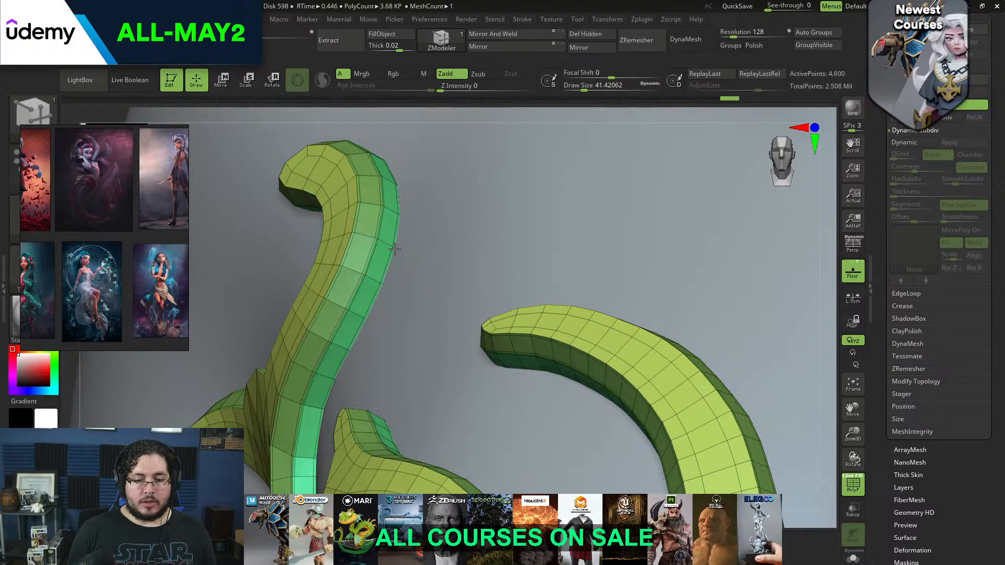
# Hide the wireframe, subdivide the ornament for a smooth surface, and check it on the body from the front
pyautogui.click(784, 165)
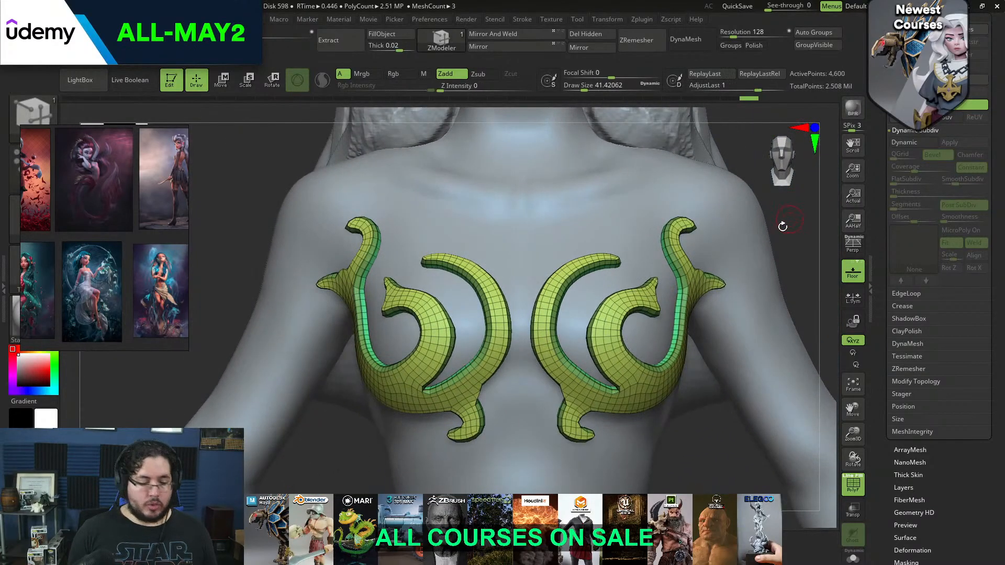
pyautogui.click(853, 484)
pyautogui.hotkey('ctrl', 'd')
pyautogui.hotkey('ctrl', 'd')
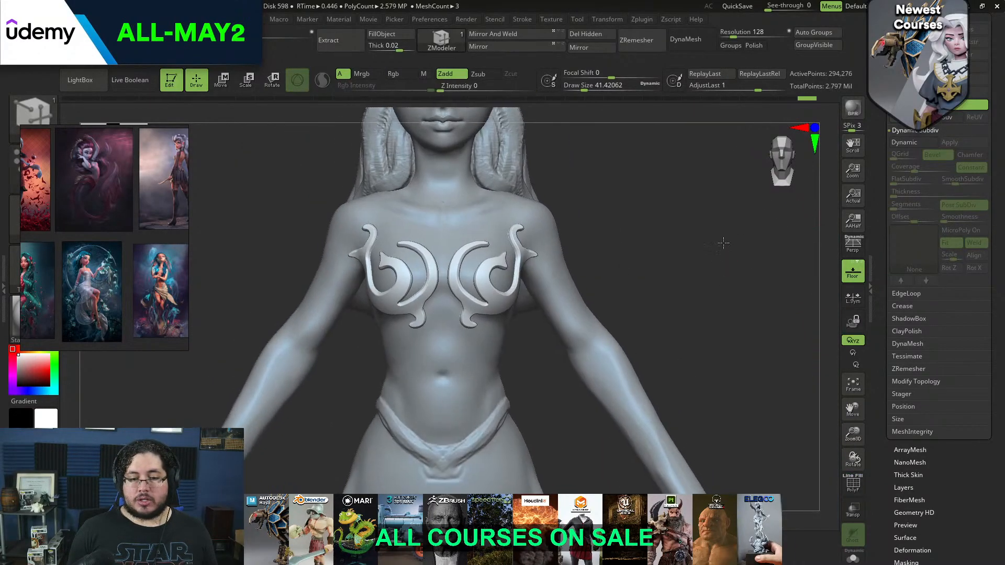
pyautogui.moveTo(799, 380); pyautogui.dragTo(707, 309)
pyautogui.keyDown('shift'); pyautogui.moveTo(707, 308); pyautogui.dragTo(680, 304); pyautogui.keyUp('shift')
pyautogui.keyDown('alt'); pyautogui.click(527, 331); pyautogui.keyUp('alt')
pyautogui.moveTo(594, 309)
pyautogui.mouseDown()
pyautogui.moveTo(628, 293)
pyautogui.moveTo(626, 305)
pyautogui.moveTo(593, 287)
pyautogui.moveTo(677, 285)
pyautogui.moveTo(662, 262)
pyautogui.moveTo(725, 218)
pyautogui.moveTo(684, 247)
pyautogui.mouseUp()
pyautogui.moveTo(375, 339)
pyautogui.keyDown('shift'); pyautogui.mouseDown()
pyautogui.moveTo(671, 219)
pyautogui.moveTo(657, 262)
pyautogui.moveTo(637, 272)
pyautogui.mouseUp(); pyautogui.keyUp('shift')
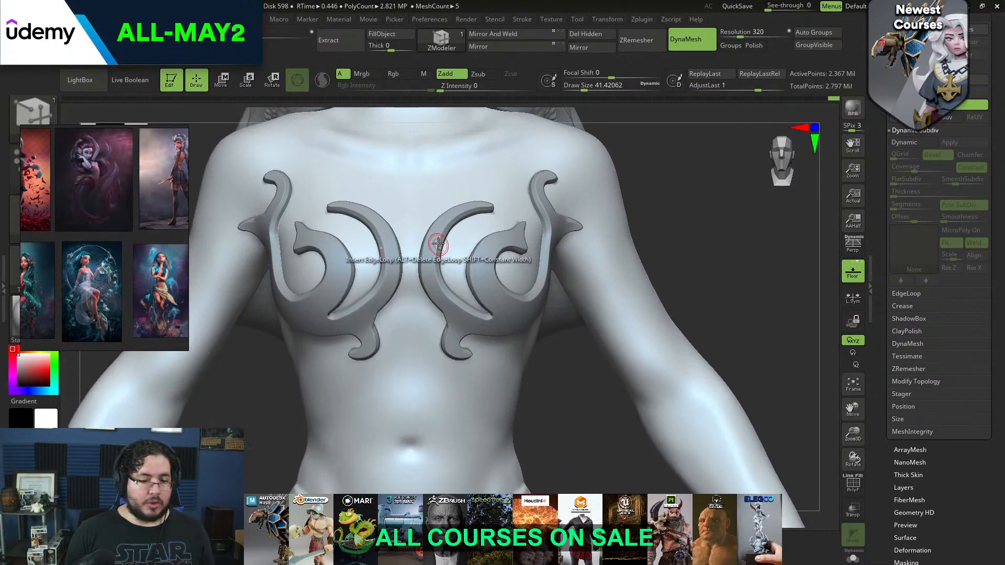
# Switch to the Move brush, select the ornament and adjust its inner curves over the chest
pyautogui.press('b')
pyautogui.press('m')
pyautogui.press('v')
pyautogui.press('space')
pyautogui.moveTo(451, 258)
pyautogui.mouseDown()
pyautogui.moveTo(476, 258)
pyautogui.moveTo(420, 263)
pyautogui.moveTo(436, 266)
pyautogui.moveTo(435, 279)
pyautogui.mouseUp()
pyautogui.keyDown('alt'); pyautogui.click(438, 265); pyautogui.keyUp('alt')
pyautogui.press('space')
# Fit the ornament's outer branches around the chest with the Move brush at draw sizes of about 585 and 445
pyautogui.press('space')
pyautogui.press('space')
pyautogui.press('space')
pyautogui.moveTo(484, 253); pyautogui.dragTo(497, 237)
pyautogui.press('space')
pyautogui.moveTo(673, 180); pyautogui.dragTo(613, 171)
pyautogui.moveTo(426, 204); pyautogui.dragTo(391, 202)
pyautogui.press('space')
pyautogui.moveTo(586, 220); pyautogui.dragTo(598, 220)
pyautogui.moveTo(497, 195); pyautogui.dragTo(579, 233)
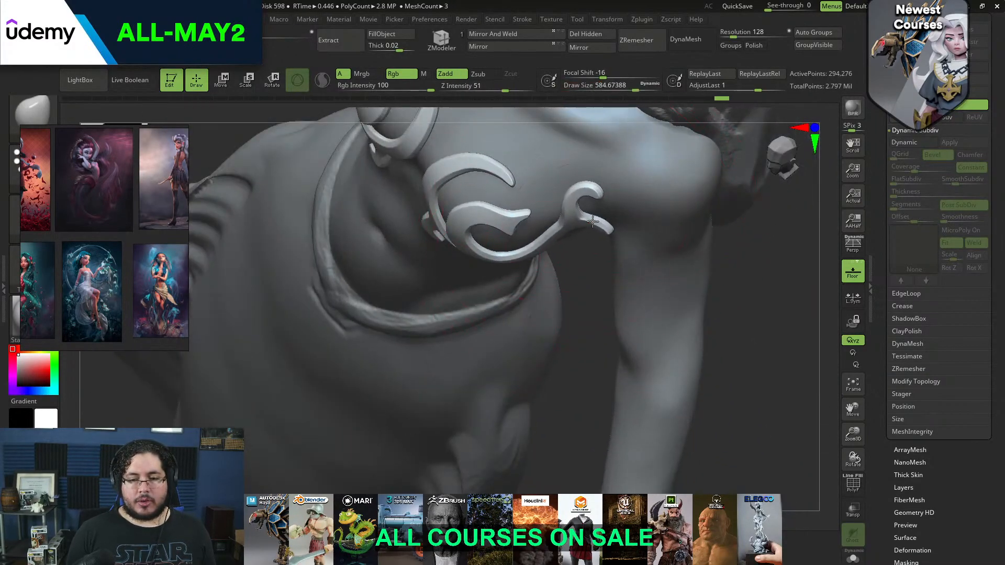
pyautogui.moveTo(757, 274); pyautogui.dragTo(592, 240)
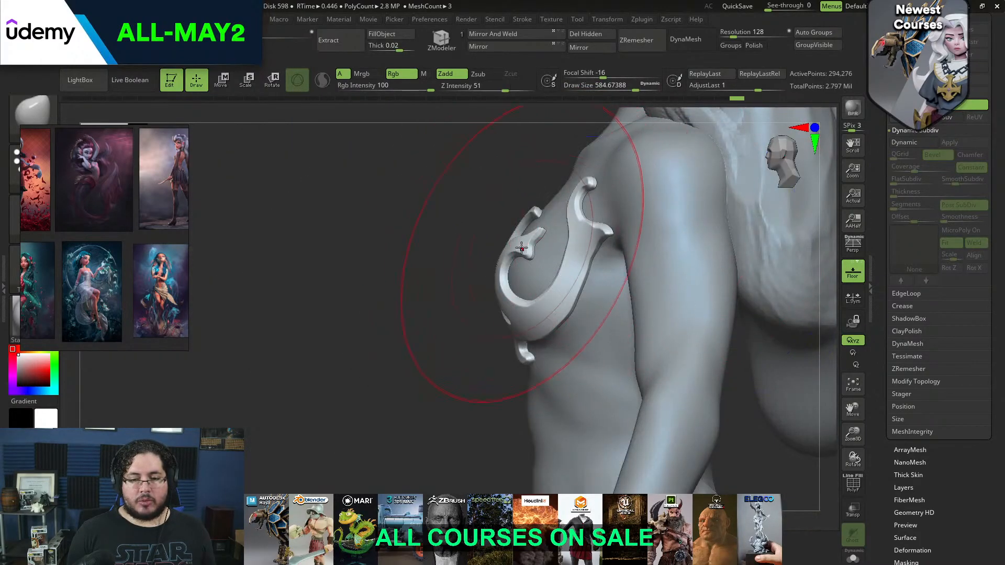
pyautogui.moveTo(387, 236); pyautogui.dragTo(547, 237)
pyautogui.press('space')
pyautogui.keyDown('alt'); pyautogui.moveTo(724, 231); pyautogui.dragTo(732, 194); pyautogui.keyUp('alt')
pyautogui.moveTo(673, 222); pyautogui.dragTo(673, 190)
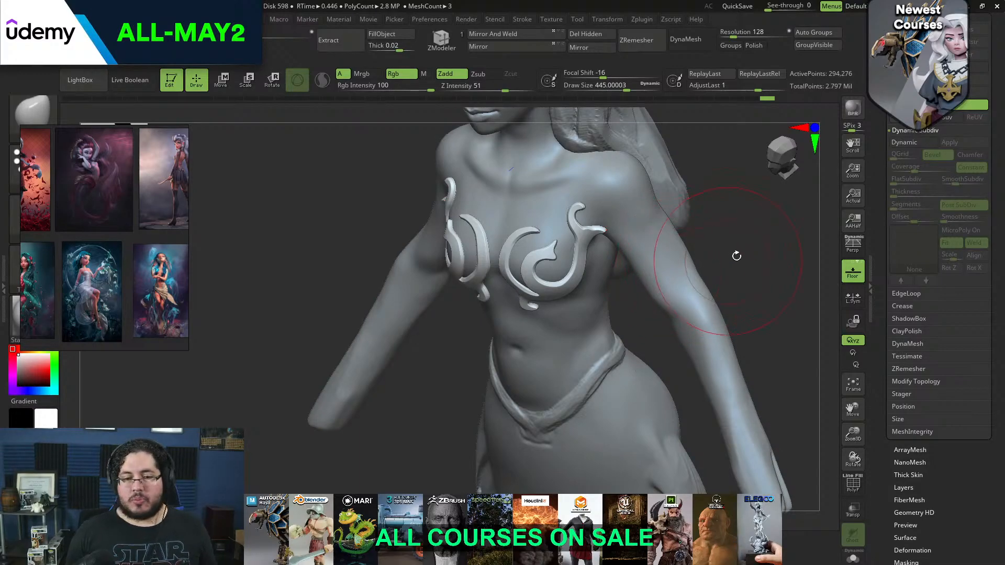
# Set the Move brush's draw size to about 223 over the ornament from the front, and select the body
pyautogui.keyDown('shift'); pyautogui.moveTo(734, 259); pyautogui.dragTo(737, 238); pyautogui.keyUp('shift')
pyautogui.keyDown('alt'); pyautogui.moveTo(737, 239); pyautogui.dragTo(738, 229); pyautogui.keyUp('alt')
pyautogui.press('space')
pyautogui.moveTo(649, 299); pyautogui.dragTo(639, 299)
pyautogui.keyDown('alt'); pyautogui.moveTo(730, 233); pyautogui.dragTo(730, 236); pyautogui.keyUp('alt')
pyautogui.press('space')
pyautogui.moveTo(644, 299); pyautogui.dragTo(636, 299)
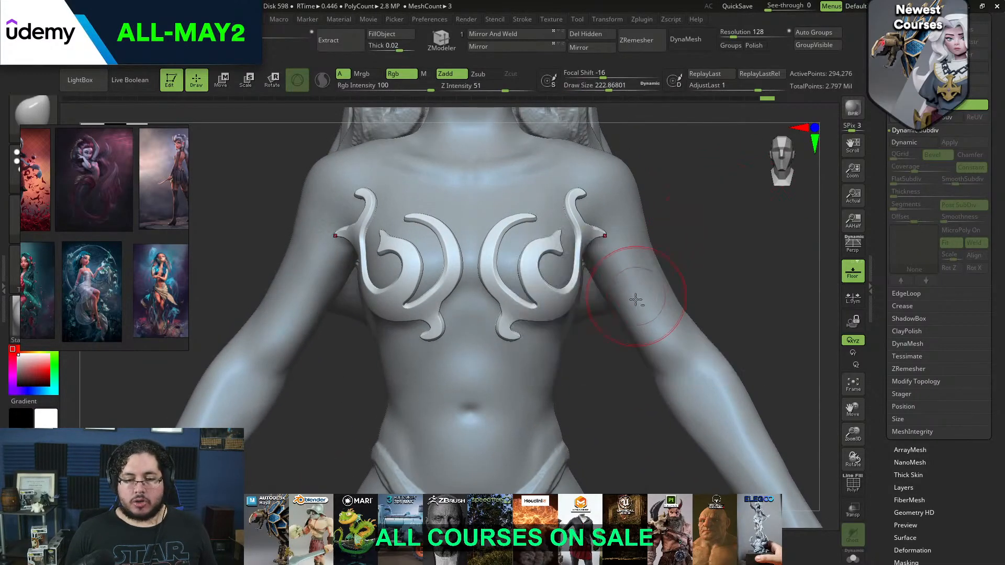
pyautogui.keyDown('alt'); pyautogui.click(636, 299); pyautogui.keyUp('alt')
pyautogui.moveTo(696, 260); pyautogui.dragTo(671, 224)
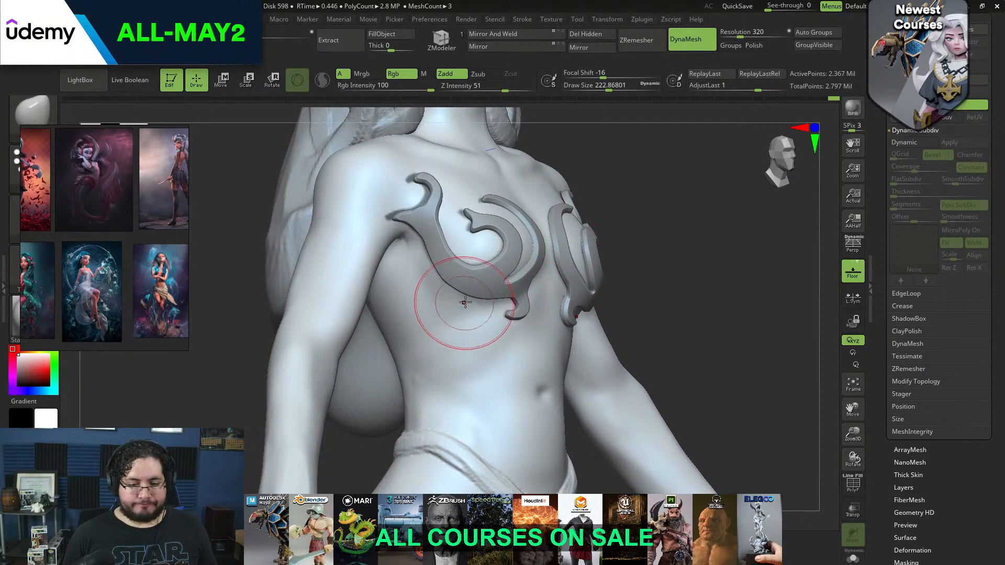
# Build up rib forms on the torso's side below the ornament with ClayBuildup at a draw size of about 128
pyautogui.press('b')
pyautogui.press('c')
pyautogui.press('b')
pyautogui.press('space')
pyautogui.moveTo(466, 285); pyautogui.dragTo(444, 289)
pyautogui.press('space')
pyautogui.moveTo(423, 352); pyautogui.dragTo(461, 375)
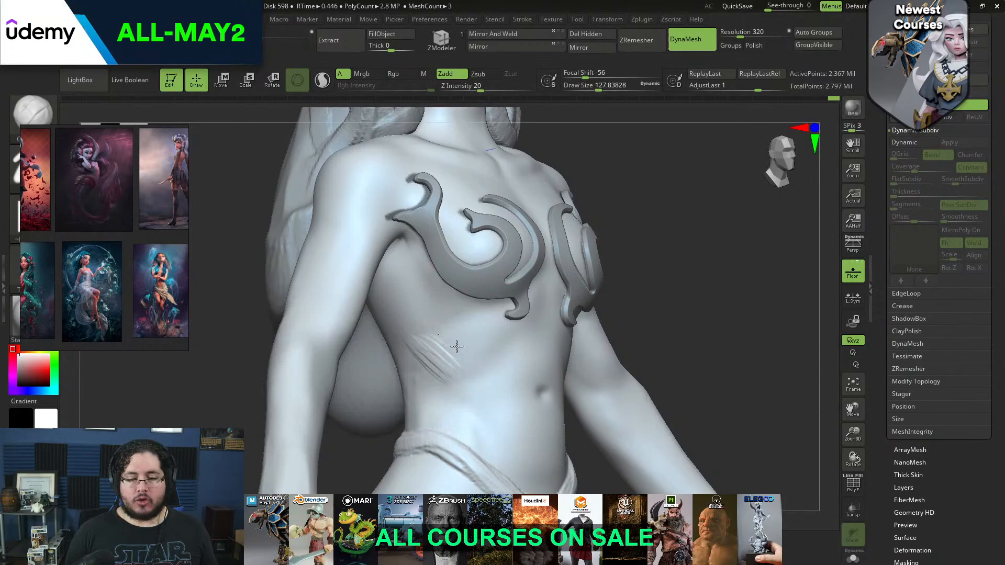
pyautogui.moveTo(436, 333)
pyautogui.mouseDown()
pyautogui.moveTo(469, 356)
pyautogui.moveTo(471, 331)
pyautogui.mouseUp()
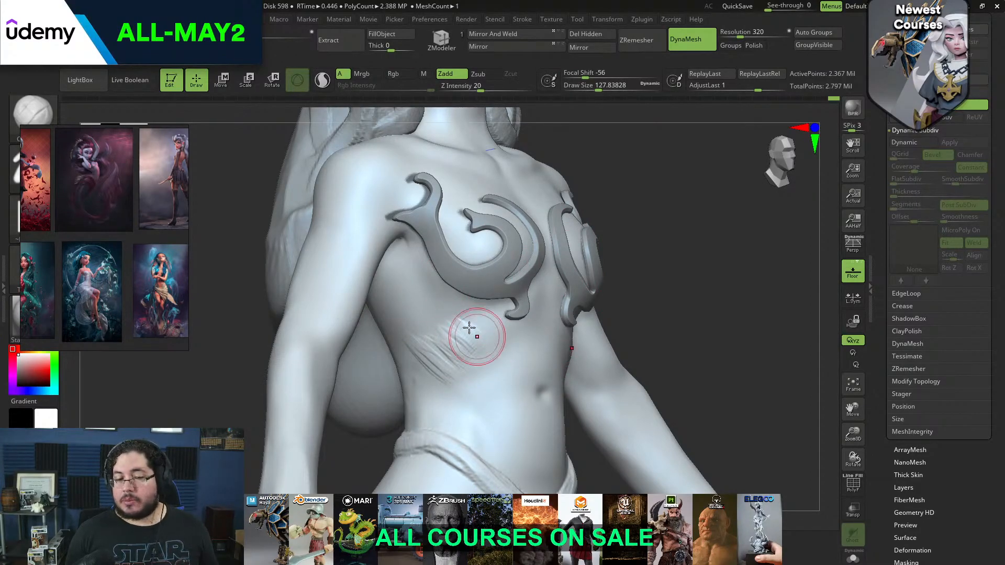
# Extend the ClayBuildup strokes along the lower ribs towards the sternum and smooth them into the body
pyautogui.keyDown('shift'); pyautogui.moveTo(623, 271); pyautogui.dragTo(555, 274); pyautogui.keyUp('shift')
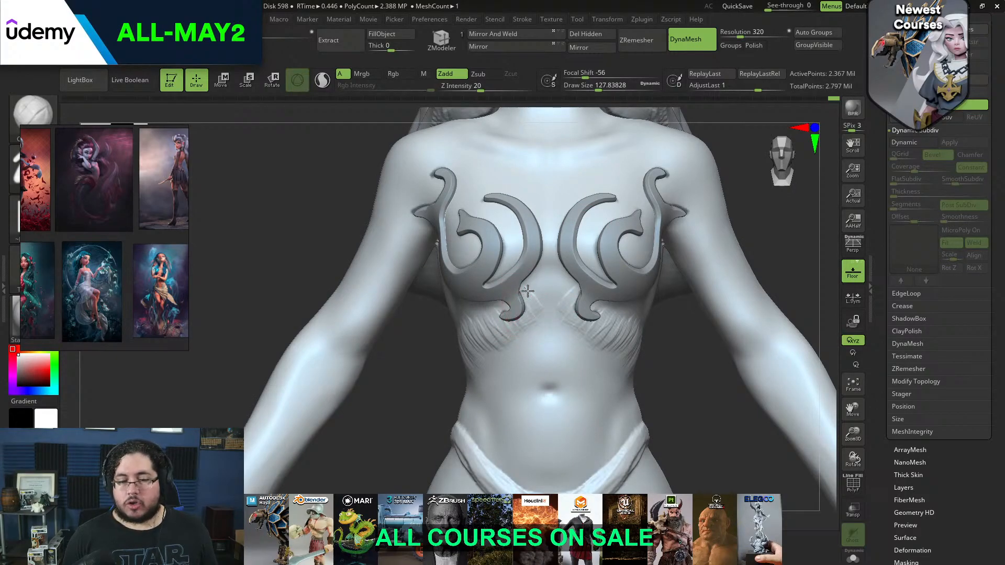
pyautogui.moveTo(535, 292); pyautogui.dragTo(536, 302)
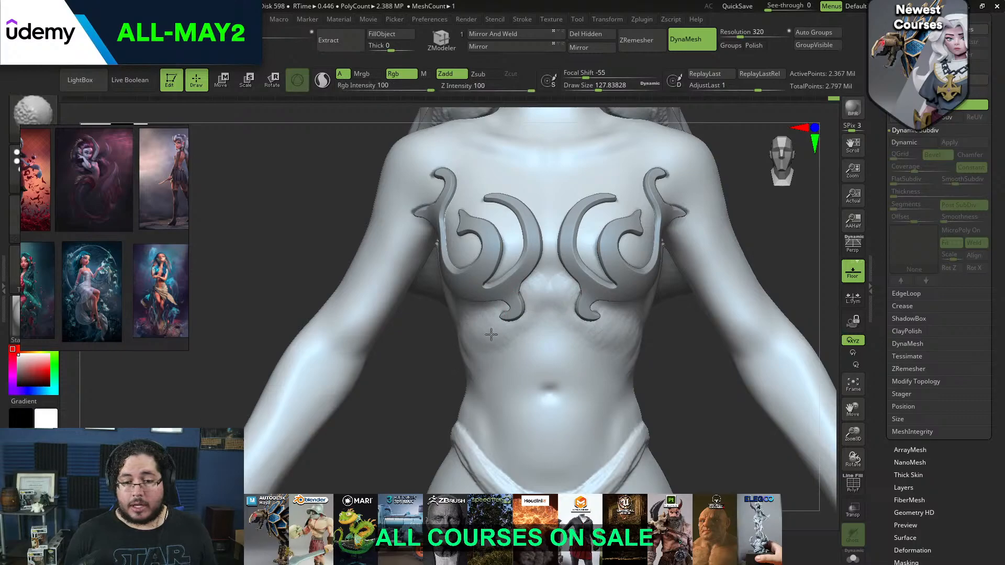
pyautogui.moveTo(436, 350); pyautogui.dragTo(482, 328)
pyautogui.keyDown('shift'); pyautogui.moveTo(420, 343); pyautogui.dragTo(426, 329); pyautogui.keyUp('shift')
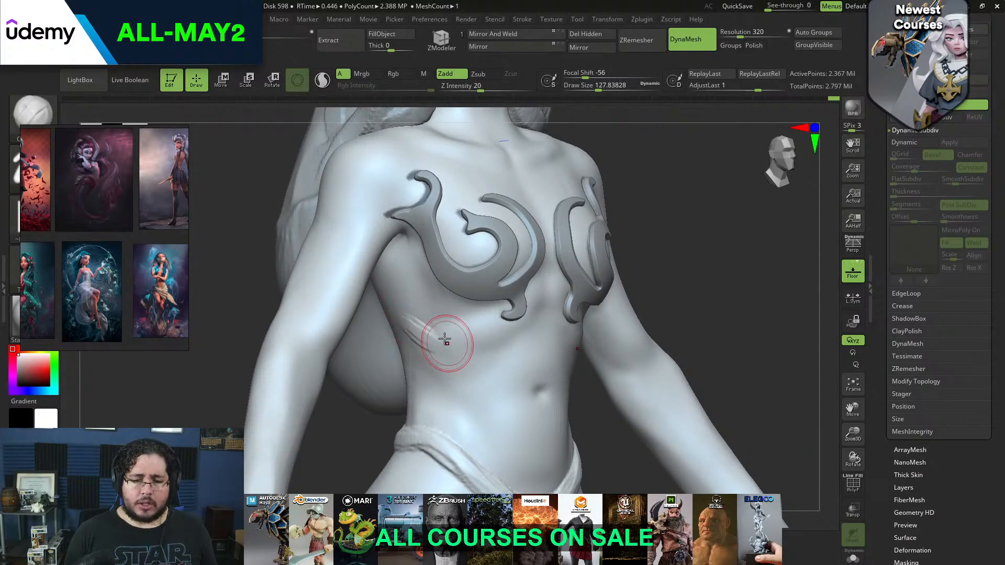
pyautogui.press('shift')
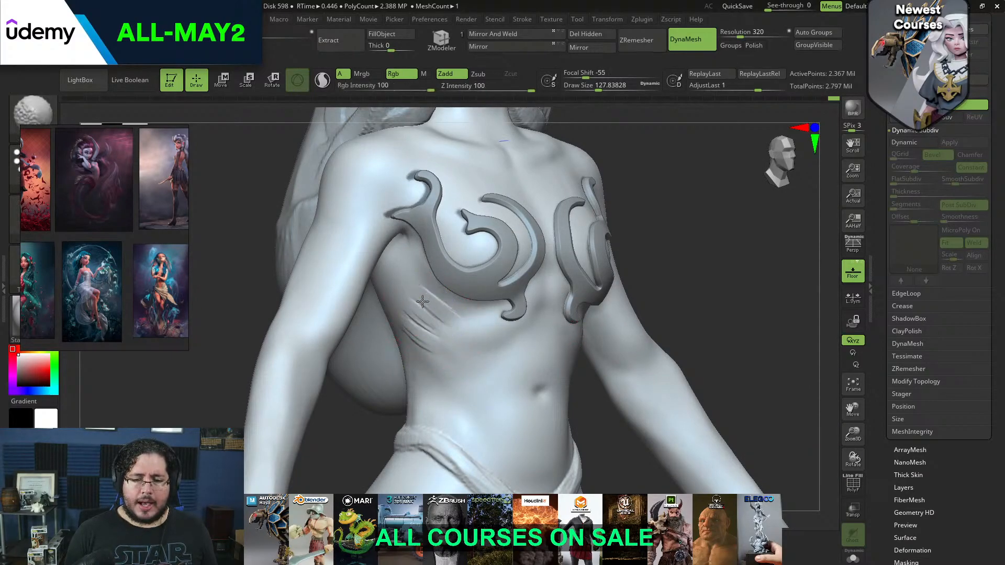
# Flatten the side of the waist above the hip band with TrimDynamic at a draw size of about 202
pyautogui.moveTo(704, 208); pyautogui.dragTo(643, 200)
pyautogui.moveTo(641, 361)
pyautogui.mouseDown()
pyautogui.moveTo(586, 342)
pyautogui.moveTo(620, 291)
pyautogui.mouseUp()
pyautogui.moveTo(641, 406); pyautogui.dragTo(636, 348)
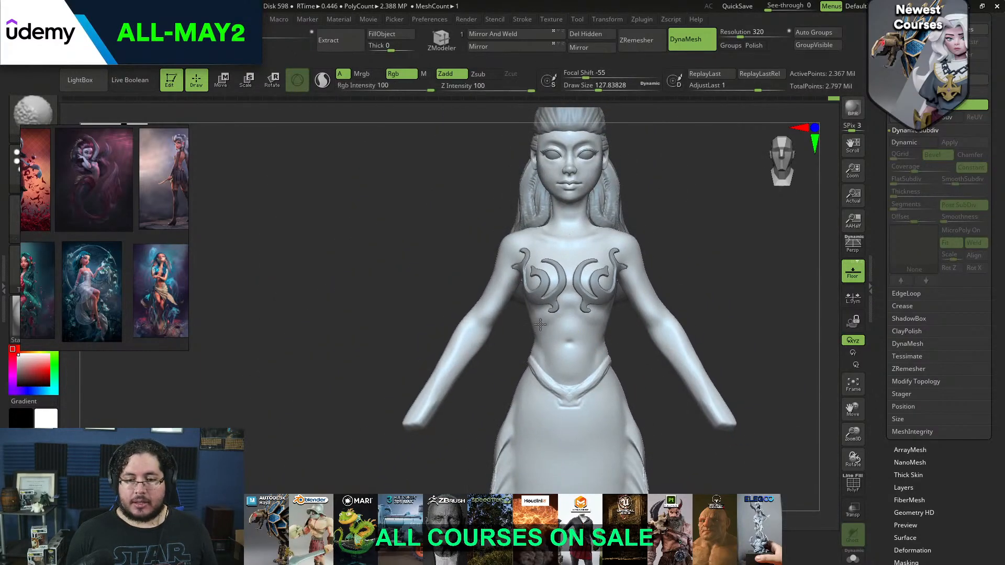
pyautogui.moveTo(506, 333); pyautogui.dragTo(528, 355)
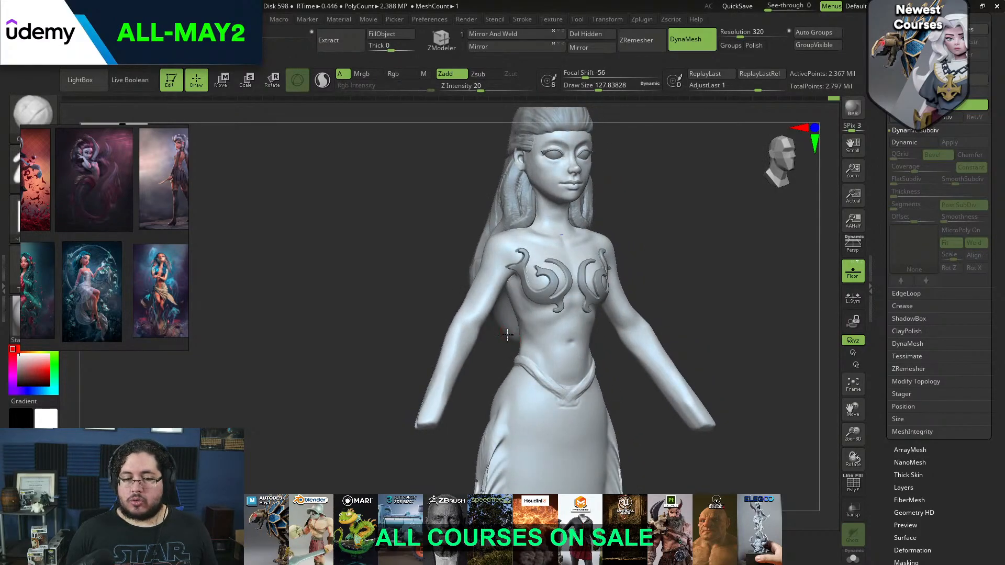
pyautogui.press('space')
pyautogui.keyDown('alt'); pyautogui.moveTo(641, 355); pyautogui.dragTo(623, 363); pyautogui.keyUp('alt')
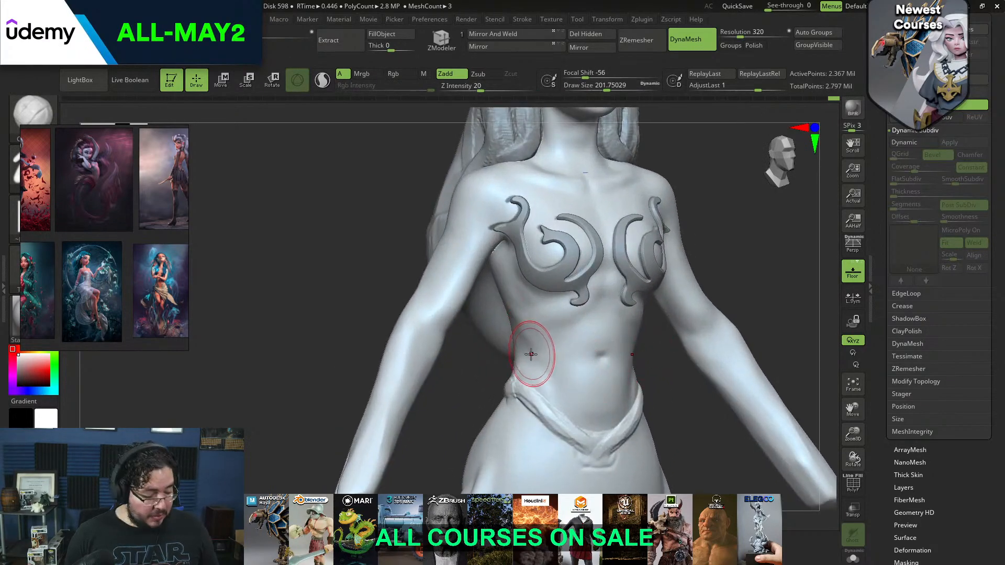
pyautogui.press('b')
pyautogui.press('t')
pyautogui.press('d')
pyautogui.moveTo(539, 347); pyautogui.dragTo(529, 346)
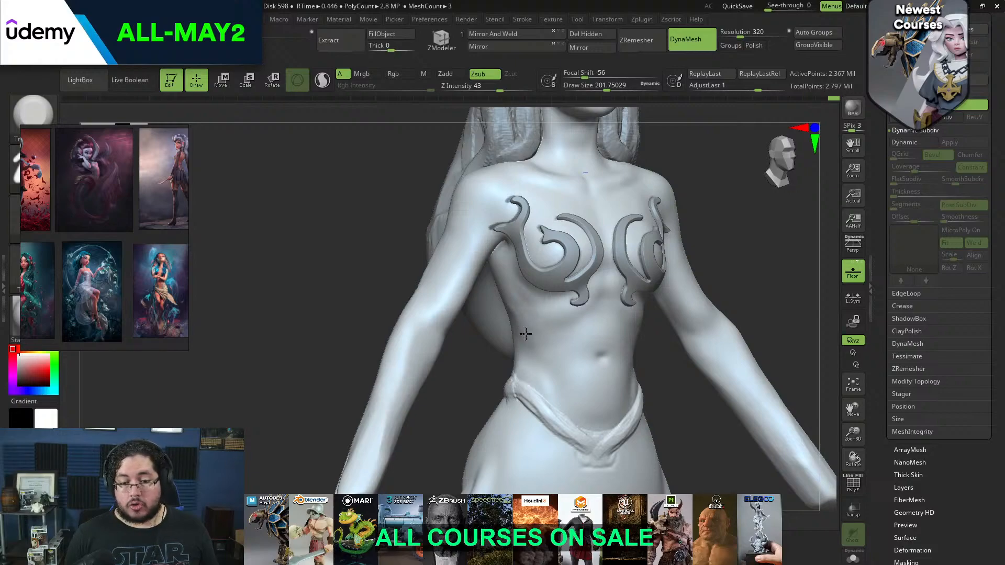
pyautogui.moveTo(539, 326); pyautogui.dragTo(546, 333)
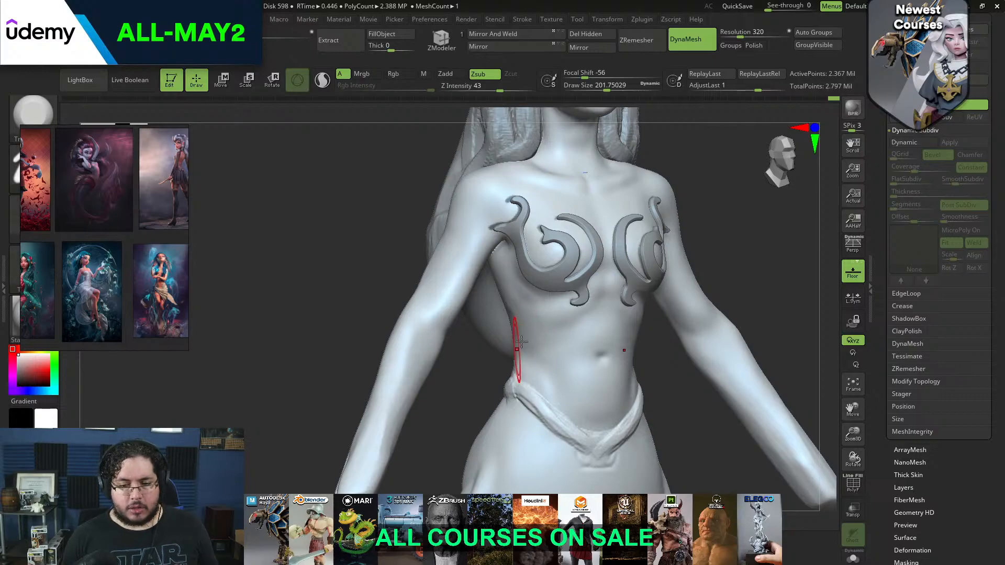
# Build up and smooth the flank between ribs and hip with ClayBuildup at a draw size of about 132
pyautogui.press('b')
pyautogui.press('c')
pyautogui.press('b')
pyautogui.press('space')
pyautogui.moveTo(545, 328); pyautogui.dragTo(535, 327)
pyautogui.moveTo(660, 333)
pyautogui.mouseDown(button='right')
pyautogui.moveTo(655, 360)
pyautogui.moveTo(592, 300)
pyautogui.mouseUp(button='right')
pyautogui.press('space')
pyautogui.moveTo(506, 328)
pyautogui.mouseDown()
pyautogui.moveTo(512, 340)
pyautogui.moveTo(542, 328)
pyautogui.moveTo(501, 323)
pyautogui.mouseUp()
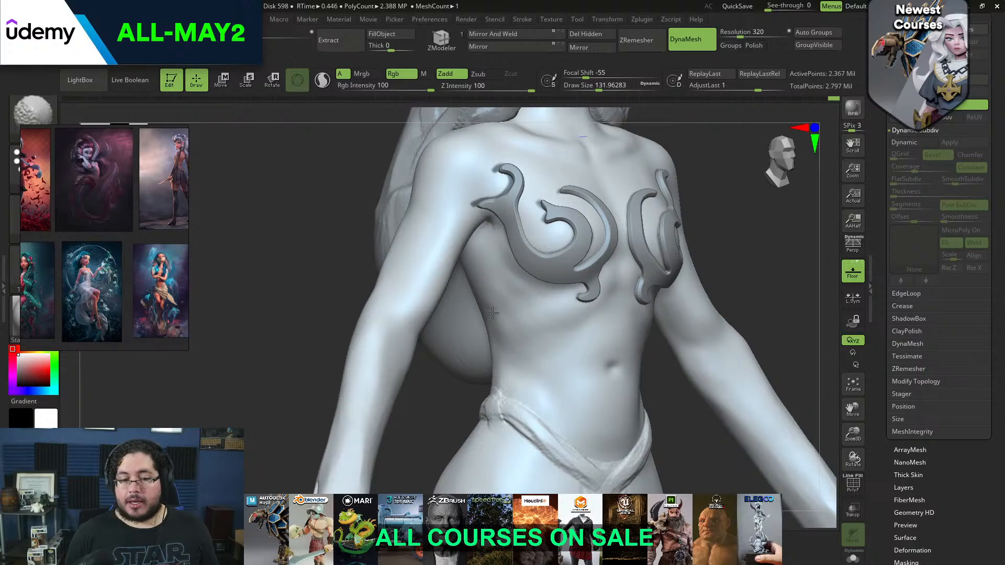
pyautogui.moveTo(458, 422)
pyautogui.mouseDown()
pyautogui.moveTo(437, 426)
pyautogui.moveTo(464, 337)
pyautogui.mouseUp()
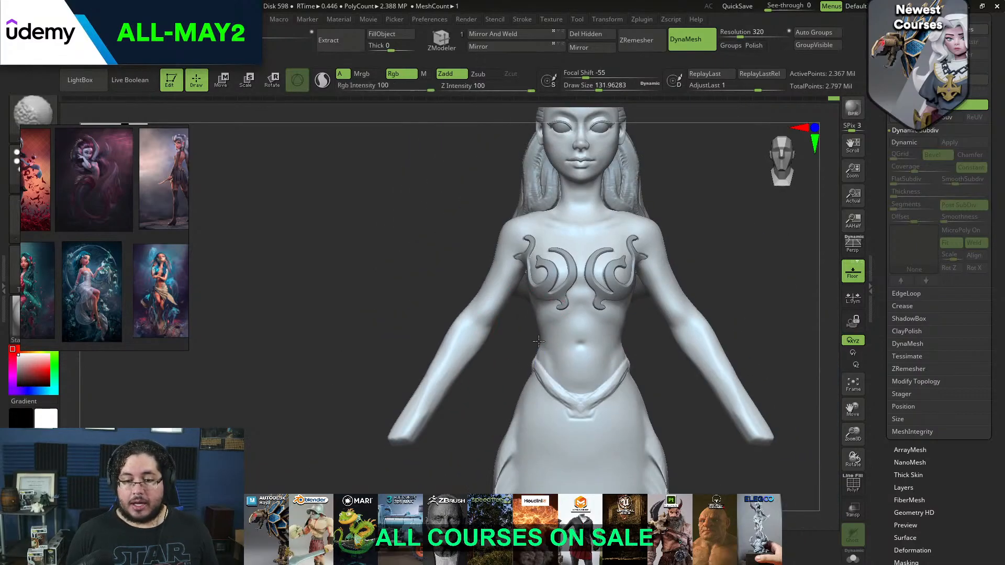
pyautogui.moveTo(732, 283); pyautogui.dragTo(756, 304)
pyautogui.keyDown('alt'); pyautogui.moveTo(756, 304); pyautogui.dragTo(730, 335); pyautogui.keyUp('alt')
pyautogui.moveTo(637, 320)
pyautogui.mouseDown()
pyautogui.moveTo(602, 331)
pyautogui.moveTo(596, 313)
pyautogui.moveTo(623, 294)
pyautogui.mouseUp()
pyautogui.keyDown('alt'); pyautogui.moveTo(614, 371); pyautogui.dragTo(619, 413); pyautogui.keyUp('alt')
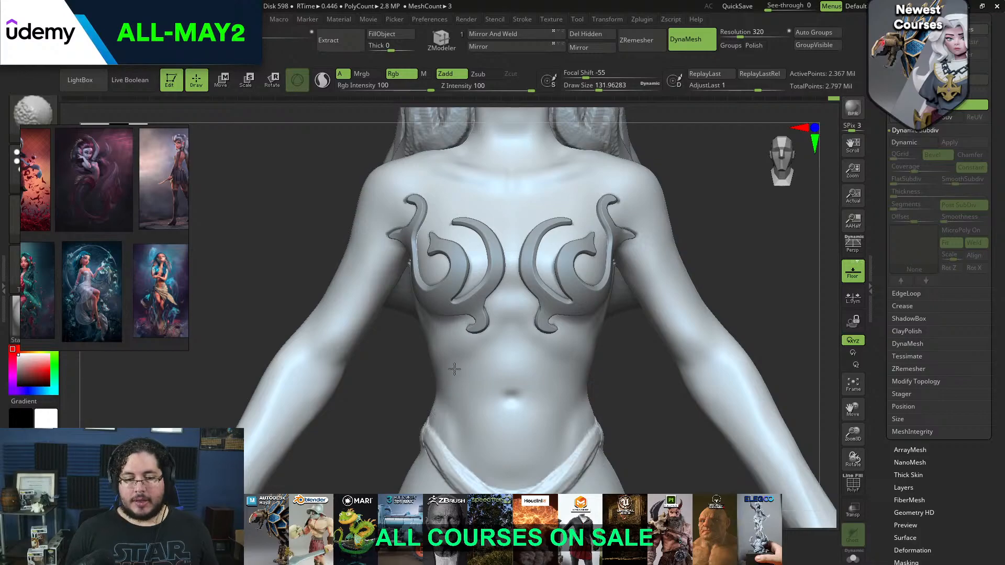
pyautogui.moveTo(490, 324)
pyautogui.keyDown('shift'); pyautogui.mouseDown()
pyautogui.moveTo(500, 302)
pyautogui.moveTo(507, 316)
pyautogui.mouseUp(); pyautogui.keyUp('shift')
# Switch to the DamStandard brush and enlarge the concept art reference to show the mermaid's midriff
pyautogui.press('b')
pyautogui.press('d')
pyautogui.press('s')
pyautogui.press('space')
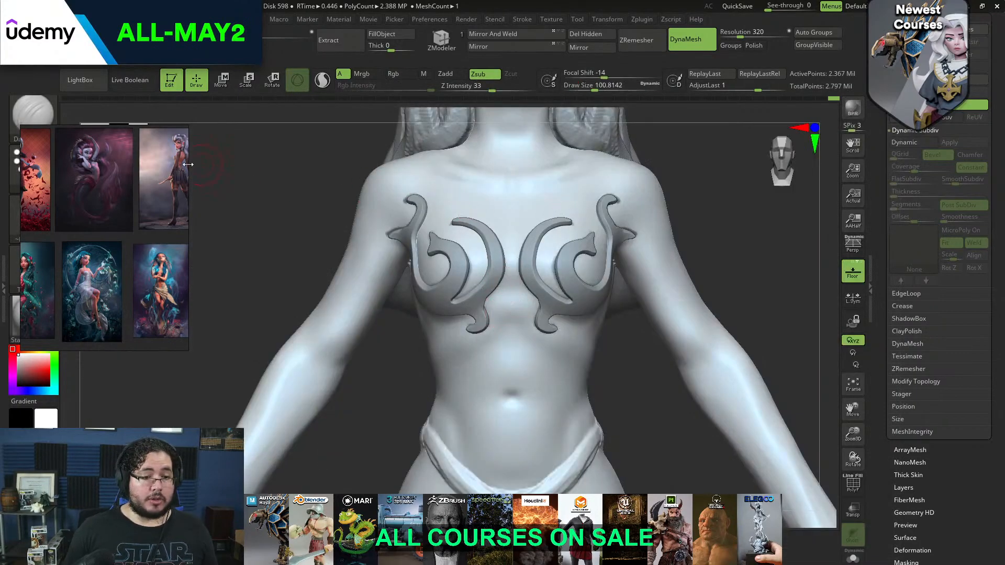
pyautogui.scroll(10, 102, 180)
pyautogui.moveTo(67, 159); pyautogui.dragTo(153, 268, button='middle')
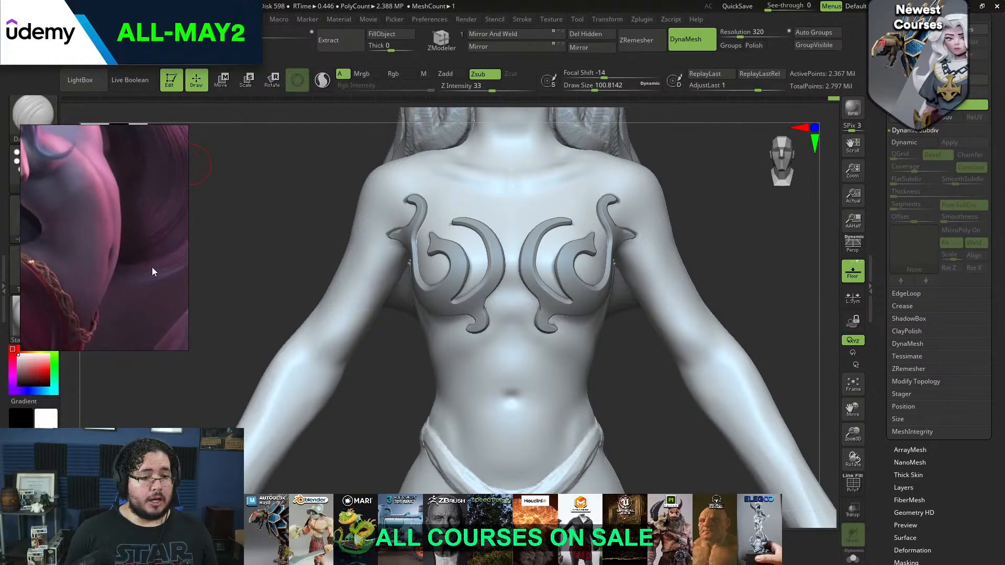
# Carve the abdomen's midline from sternum through the navel with DamStandard at a draw size of about 71, and soften it
pyautogui.moveTo(384, 414); pyautogui.dragTo(432, 390)
pyautogui.press('space')
pyautogui.moveTo(545, 286); pyautogui.dragTo(522, 286)
pyautogui.press('space')
pyautogui.moveTo(533, 332); pyautogui.dragTo(508, 332)
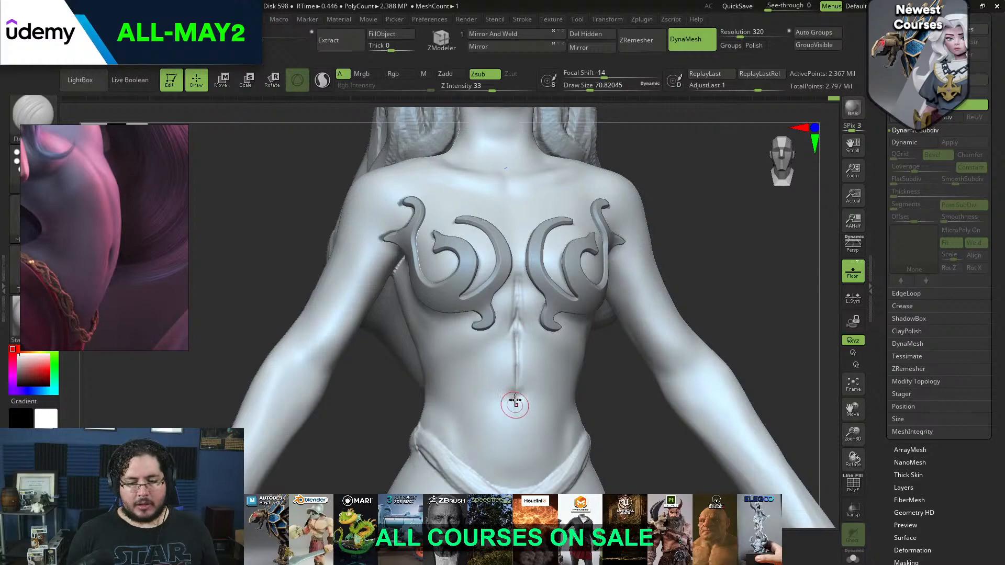
pyautogui.keyDown('shift'); pyautogui.moveTo(516, 285); pyautogui.dragTo(514, 298); pyautogui.keyUp('shift')
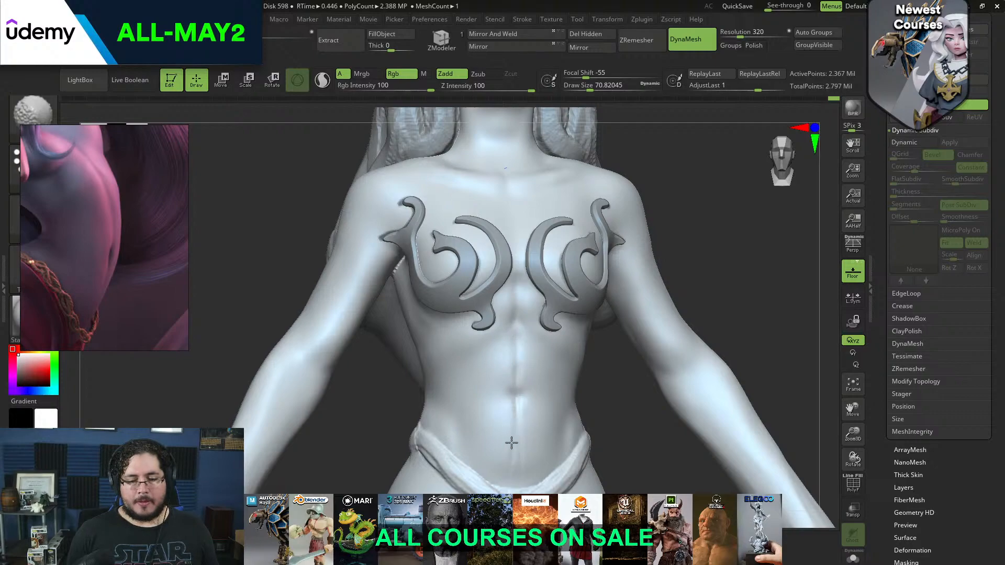
# Deepen and define the navel with DamStandard at a draw size of about 37
pyautogui.press('b')
pyautogui.press('d')
pyautogui.press('s')
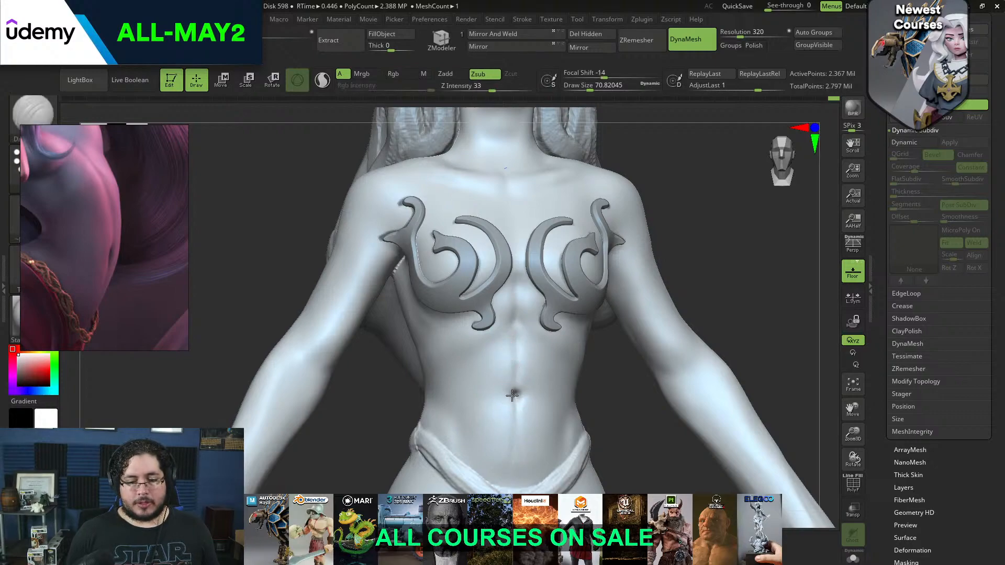
pyautogui.moveTo(629, 422)
pyautogui.keyDown('alt'); pyautogui.mouseDown()
pyautogui.moveTo(618, 373)
pyautogui.moveTo(593, 417)
pyautogui.mouseUp(); pyautogui.keyUp('alt')
pyautogui.moveTo(507, 322)
pyautogui.keyDown('shift'); pyautogui.mouseDown()
pyautogui.moveTo(483, 287)
pyautogui.moveTo(492, 341)
pyautogui.mouseUp(); pyautogui.keyUp('shift')
pyautogui.press('space')
pyautogui.press('space')
pyautogui.keyDown('shift'); pyautogui.moveTo(492, 318); pyautogui.dragTo(492, 343); pyautogui.keyUp('shift')
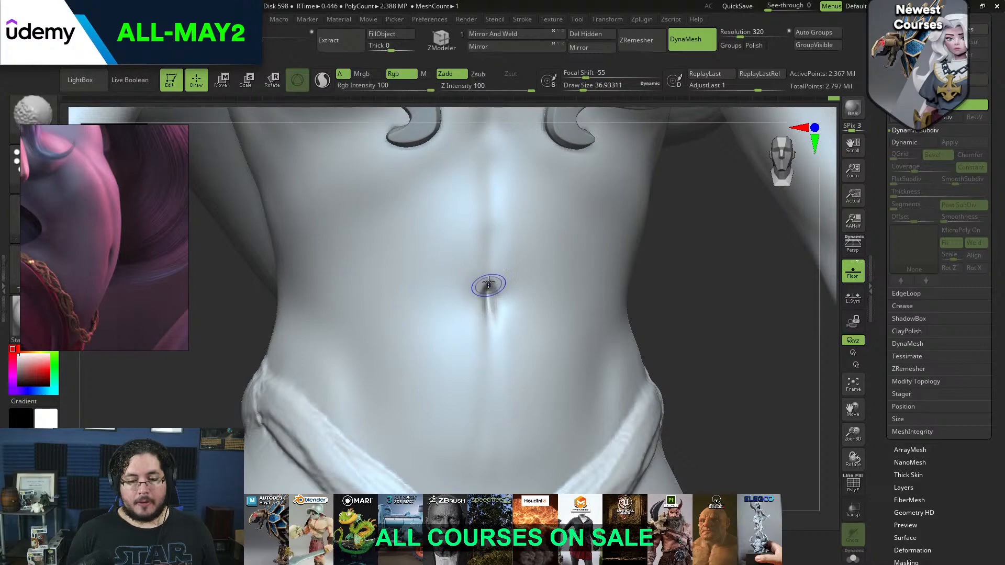
pyautogui.moveTo(676, 248)
pyautogui.keyDown('alt'); pyautogui.mouseDown()
pyautogui.moveTo(662, 305)
pyautogui.moveTo(661, 280)
pyautogui.mouseUp(); pyautogui.keyUp('alt')
# Build up diagonal strokes on the upper abdomen below the sternum with ClayBuildup at a draw size of about 74, and smooth them
pyautogui.press('b')
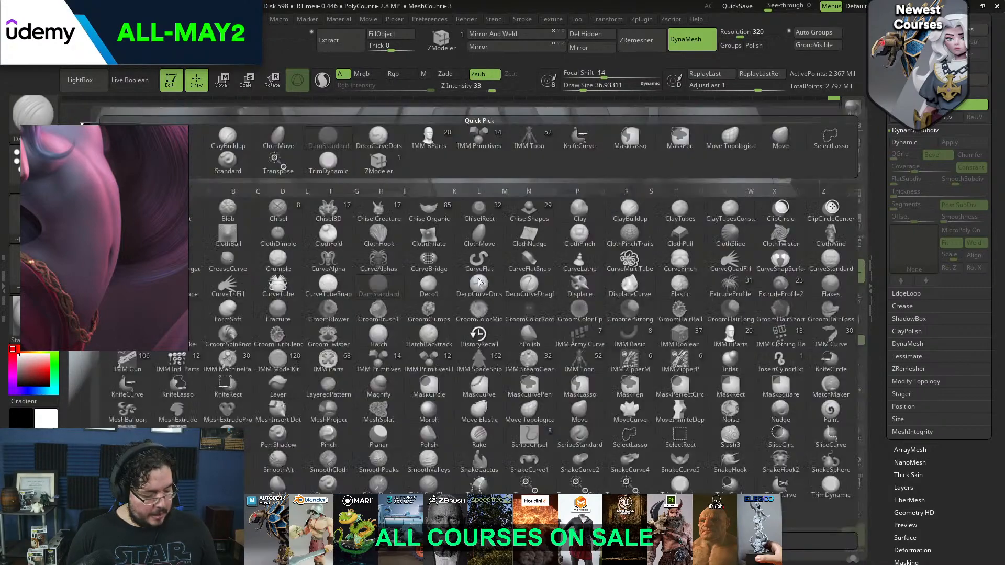
pyautogui.press('c')
pyautogui.press('b')
pyautogui.press(']')
pyautogui.moveTo(476, 227); pyautogui.dragTo(444, 264)
pyautogui.moveTo(468, 231)
pyautogui.mouseDown()
pyautogui.moveTo(426, 251)
pyautogui.moveTo(425, 272)
pyautogui.mouseUp()
pyautogui.moveTo(451, 237); pyautogui.dragTo(425, 262)
pyautogui.keyDown('shift'); pyautogui.moveTo(425, 262); pyautogui.dragTo(431, 271); pyautogui.keyUp('shift')
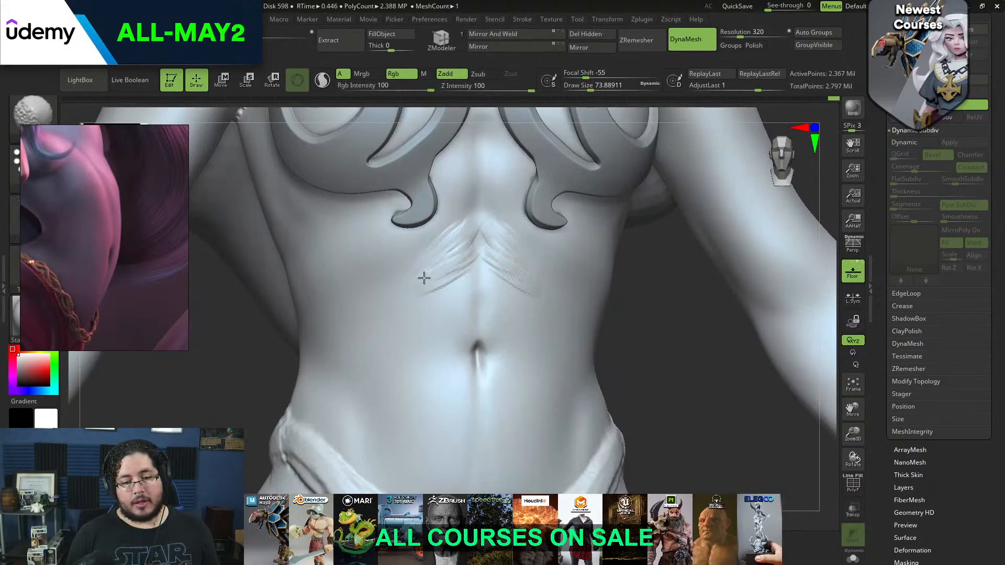
pyautogui.moveTo(475, 327)
pyautogui.mouseDown(button='right')
pyautogui.moveTo(605, 328)
pyautogui.moveTo(478, 353)
pyautogui.mouseUp(button='right')
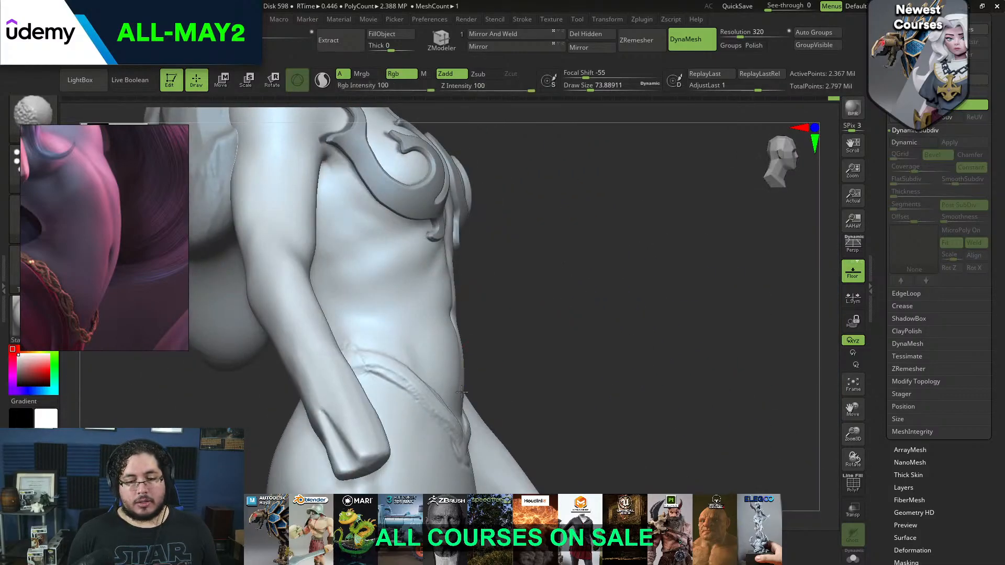
# Build up and smooth the lower belly above the hip band with ClayBuildup at a draw size of about 140
pyautogui.moveTo(459, 387); pyautogui.dragTo(366, 367, button='right')
pyautogui.press('space')
pyautogui.moveTo(475, 348); pyautogui.dragTo(482, 348)
pyautogui.moveTo(444, 378)
pyautogui.keyDown('shift'); pyautogui.mouseDown()
pyautogui.moveTo(463, 344)
pyautogui.moveTo(412, 364)
pyautogui.mouseUp(); pyautogui.keyUp('shift')
pyautogui.press('space')
pyautogui.moveTo(440, 329)
pyautogui.mouseDown()
pyautogui.moveTo(409, 372)
pyautogui.moveTo(423, 385)
pyautogui.mouseUp()
pyautogui.moveTo(452, 378); pyautogui.dragTo(429, 397)
pyautogui.press('space')
pyautogui.moveTo(458, 361); pyautogui.dragTo(451, 360)
pyautogui.moveTo(446, 345)
pyautogui.mouseDown()
pyautogui.moveTo(439, 387)
pyautogui.moveTo(421, 350)
pyautogui.mouseUp()
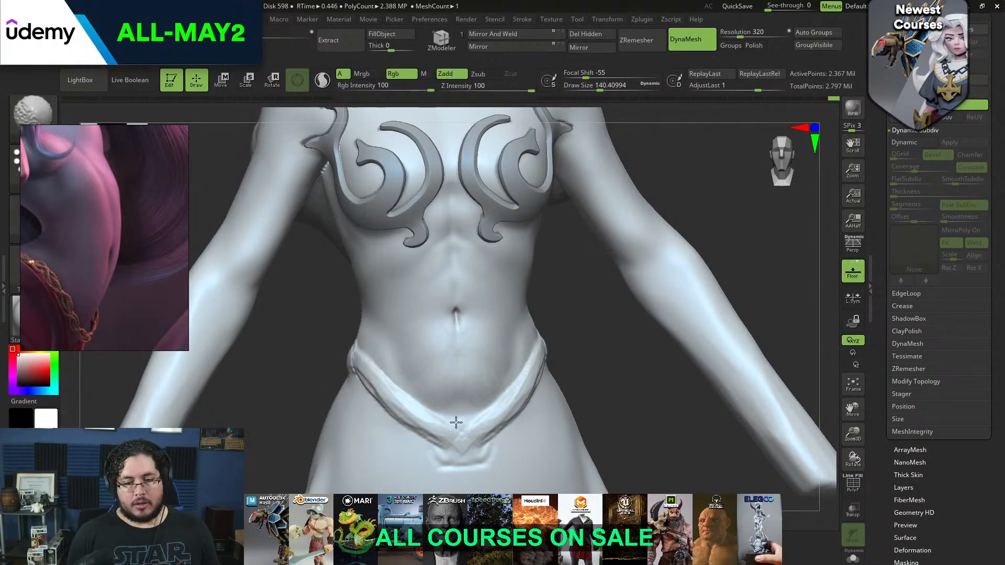
# Refine the abdominal muscles beside the midline and soften their transitions from a three-quarter view
pyautogui.moveTo(450, 416); pyautogui.dragTo(538, 336, button='right')
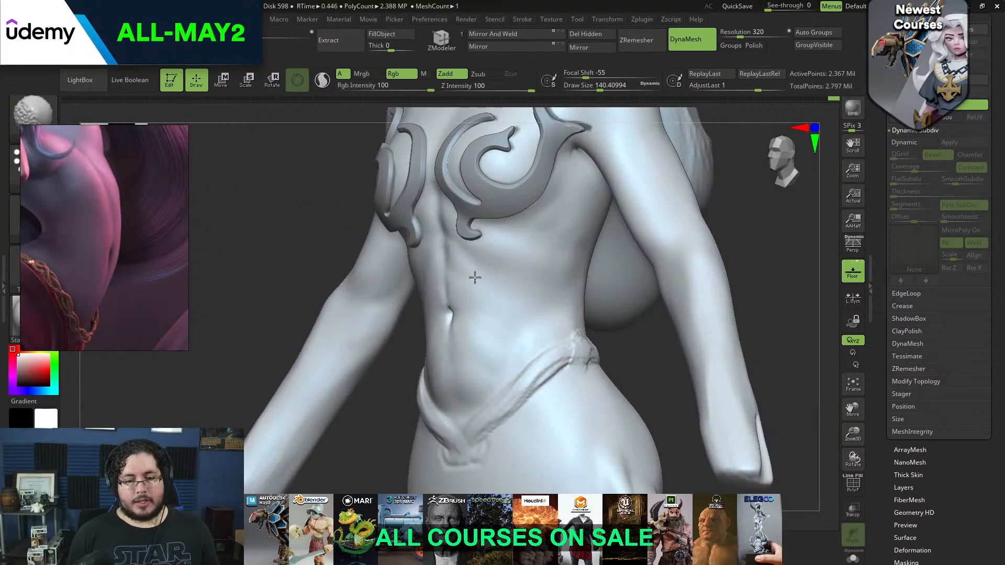
pyautogui.moveTo(459, 255)
pyautogui.mouseDown(button='right')
pyautogui.moveTo(265, 230)
pyautogui.moveTo(466, 215)
pyautogui.moveTo(554, 285)
pyautogui.moveTo(527, 307)
pyautogui.moveTo(402, 312)
pyautogui.mouseUp(button='right')
pyautogui.moveTo(549, 383); pyautogui.dragTo(456, 378)
pyautogui.moveTo(617, 287); pyautogui.dragTo(492, 296)
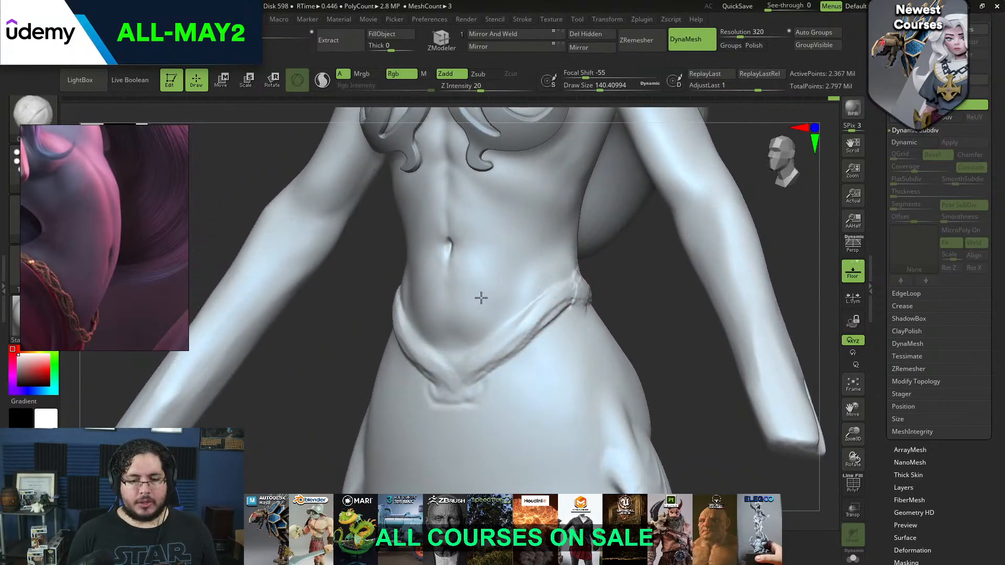
# Adjust the shape of the waist and hips with the Move brush at a draw size of about 525
pyautogui.moveTo(658, 292); pyautogui.dragTo(653, 255)
pyautogui.press('b')
pyautogui.press('m')
pyautogui.press('v')
pyautogui.press('space')
pyautogui.moveTo(531, 291)
pyautogui.mouseDown()
pyautogui.moveTo(539, 291)
pyautogui.moveTo(523, 265)
pyautogui.moveTo(574, 229)
pyautogui.moveTo(420, 269)
pyautogui.moveTo(453, 357)
pyautogui.moveTo(516, 340)
pyautogui.mouseUp()
pyautogui.press('space')
pyautogui.press('space')
pyautogui.moveTo(449, 361); pyautogui.dragTo(515, 358)
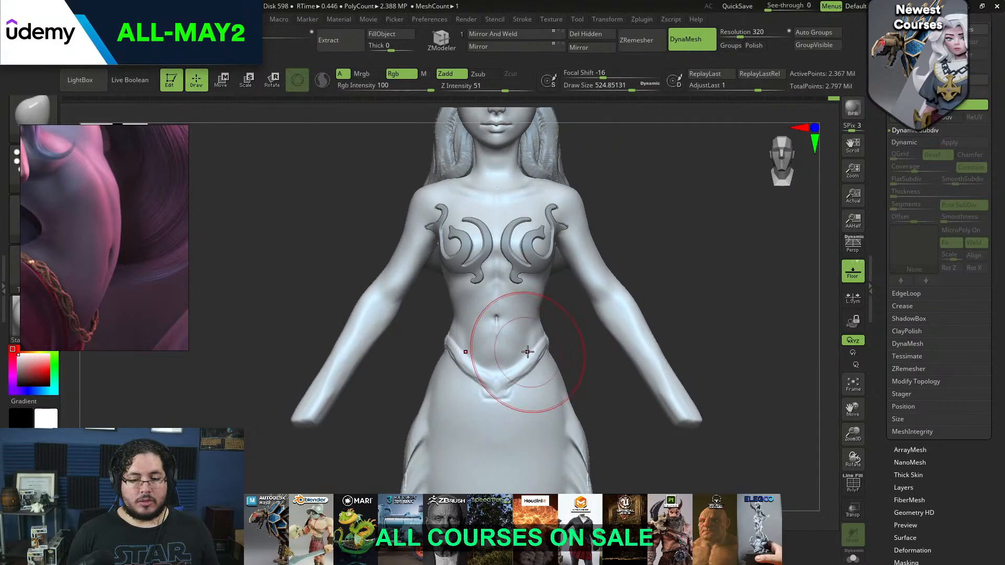
pyautogui.moveTo(559, 330)
pyautogui.keyDown('alt'); pyautogui.mouseDown()
pyautogui.moveTo(570, 384)
pyautogui.moveTo(580, 352)
pyautogui.mouseUp(); pyautogui.keyUp('alt')
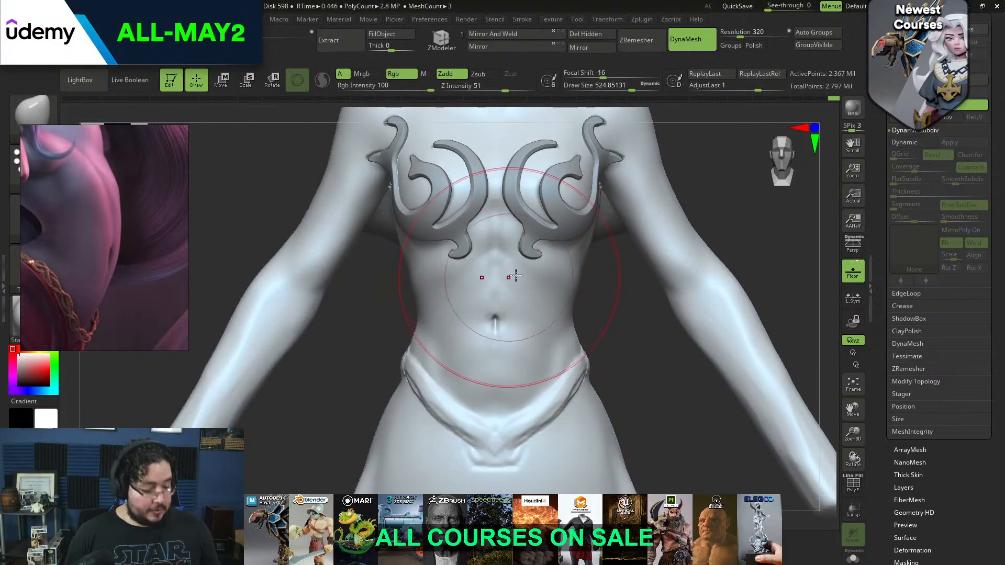
# Build up the rib cage arch below the sternum with ClayBuildup at a draw size of about 90, and smooth it
pyautogui.press('b')
pyautogui.press('c')
pyautogui.press('b')
pyautogui.press('space')
pyautogui.moveTo(504, 270)
pyautogui.mouseDown()
pyautogui.moveTo(482, 269)
pyautogui.moveTo(481, 229)
pyautogui.mouseUp()
pyautogui.press('space')
pyautogui.press('space')
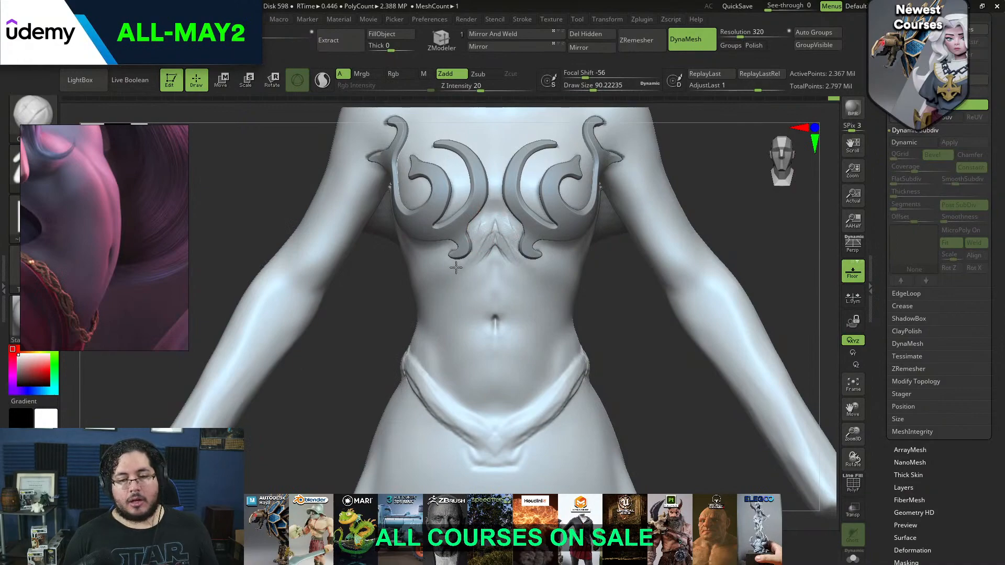
pyautogui.keyDown('shift'); pyautogui.moveTo(439, 283); pyautogui.dragTo(479, 250); pyautogui.keyUp('shift')
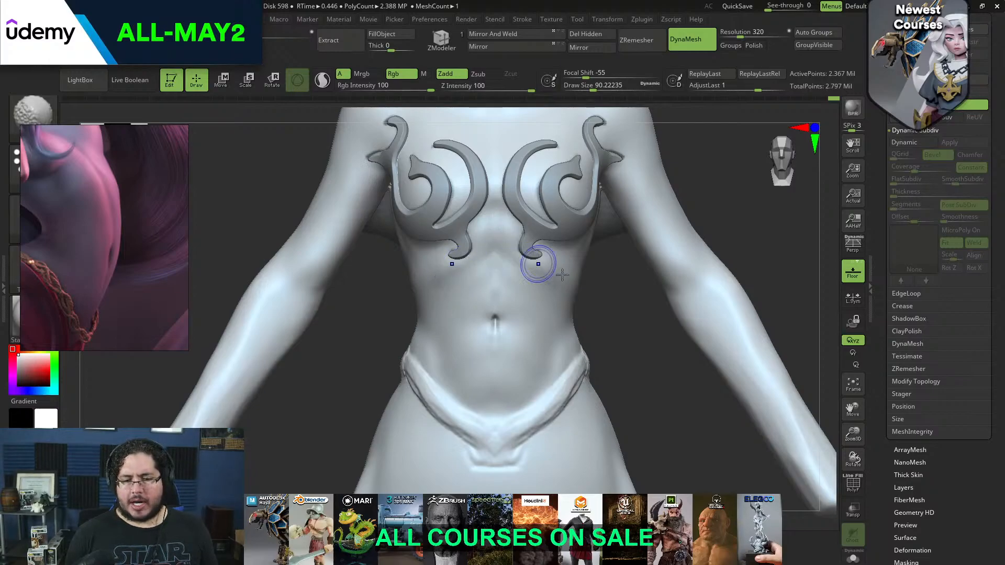
pyautogui.moveTo(552, 269); pyautogui.dragTo(537, 257, button='right')
# Flatten the rib cage arch below the ornament with TrimDynamic and blend it into the abdomen
pyautogui.press('b')
pyautogui.press('t')
pyautogui.press('d')
pyautogui.moveTo(515, 247); pyautogui.dragTo(552, 281)
pyautogui.moveTo(515, 248); pyautogui.dragTo(558, 285)
pyautogui.moveTo(522, 248)
pyautogui.mouseDown()
pyautogui.moveTo(568, 288)
pyautogui.moveTo(540, 259)
pyautogui.moveTo(541, 244)
pyautogui.mouseUp()
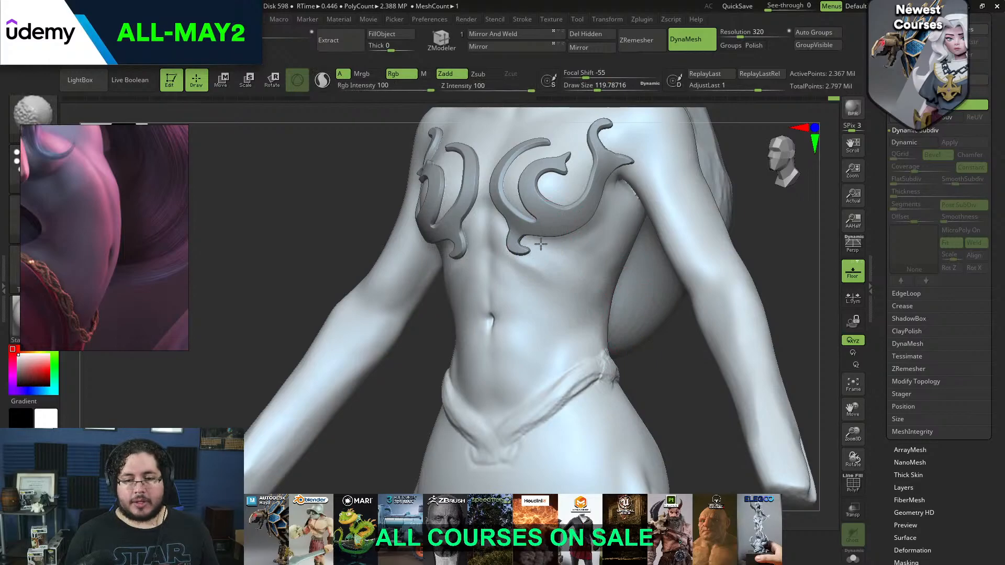
pyautogui.moveTo(341, 185)
pyautogui.mouseDown()
pyautogui.moveTo(356, 188)
pyautogui.moveTo(375, 262)
pyautogui.moveTo(417, 249)
pyautogui.moveTo(423, 271)
pyautogui.mouseUp()
pyautogui.keyDown('shift'); pyautogui.moveTo(638, 187); pyautogui.dragTo(596, 185); pyautogui.keyUp('shift')
# Carve the vertical crease between the breasts with DamStandard at a draw size of about 108, and soften it
pyautogui.press('b')
pyautogui.press('d')
pyautogui.press('s')
pyautogui.press('space')
pyautogui.moveTo(495, 268); pyautogui.dragTo(496, 252)
pyautogui.press('space')
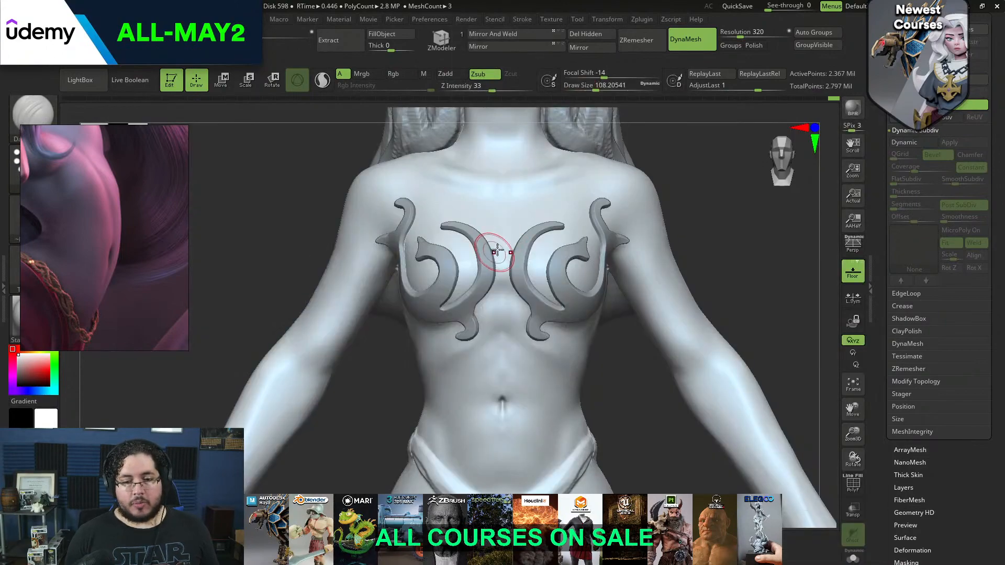
pyautogui.keyDown('alt'); pyautogui.click(497, 282); pyautogui.keyUp('alt')
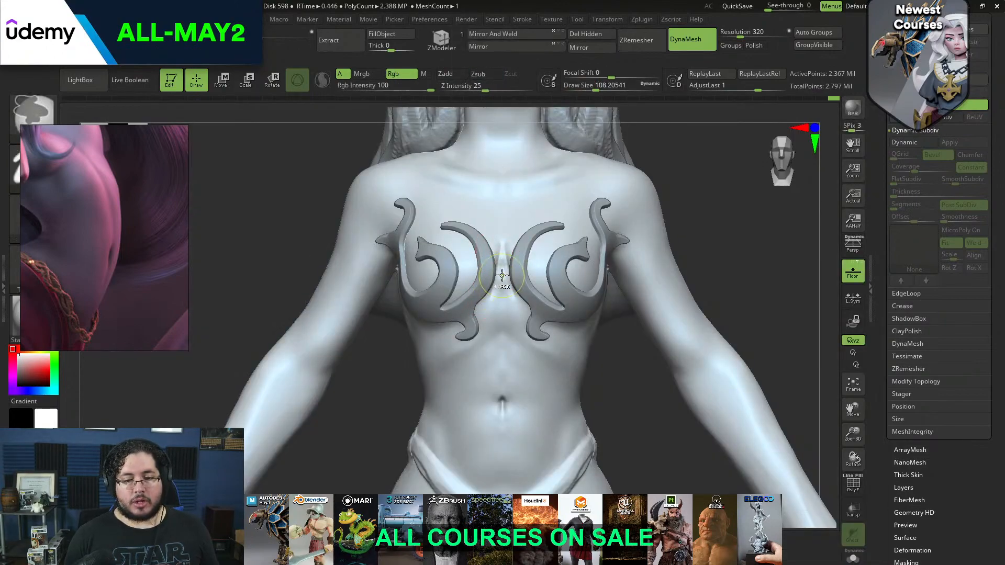
pyautogui.keyDown('alt'); pyautogui.click(505, 256); pyautogui.keyUp('alt')
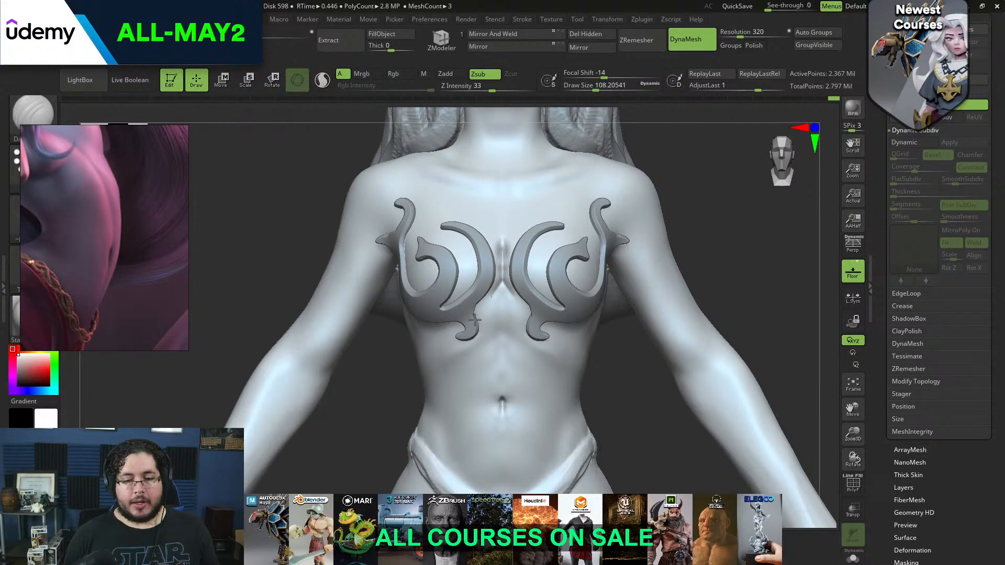
pyautogui.keyDown('alt'); pyautogui.click(487, 292); pyautogui.keyUp('alt')
pyautogui.moveTo(496, 287)
pyautogui.mouseDown()
pyautogui.moveTo(494, 265)
pyautogui.moveTo(485, 296)
pyautogui.moveTo(503, 274)
pyautogui.mouseUp()
# Examine the torso, ornamental top and hips from the front and side
pyautogui.press(']')
pyautogui.moveTo(664, 195)
pyautogui.mouseDown()
pyautogui.moveTo(675, 198)
pyautogui.moveTo(671, 207)
pyautogui.mouseUp()
pyautogui.moveTo(623, 343); pyautogui.dragTo(549, 324)
pyautogui.moveTo(484, 329); pyautogui.dragTo(543, 349)
pyautogui.keyDown('alt'); pyautogui.moveTo(607, 413); pyautogui.dragTo(586, 366); pyautogui.keyUp('alt')
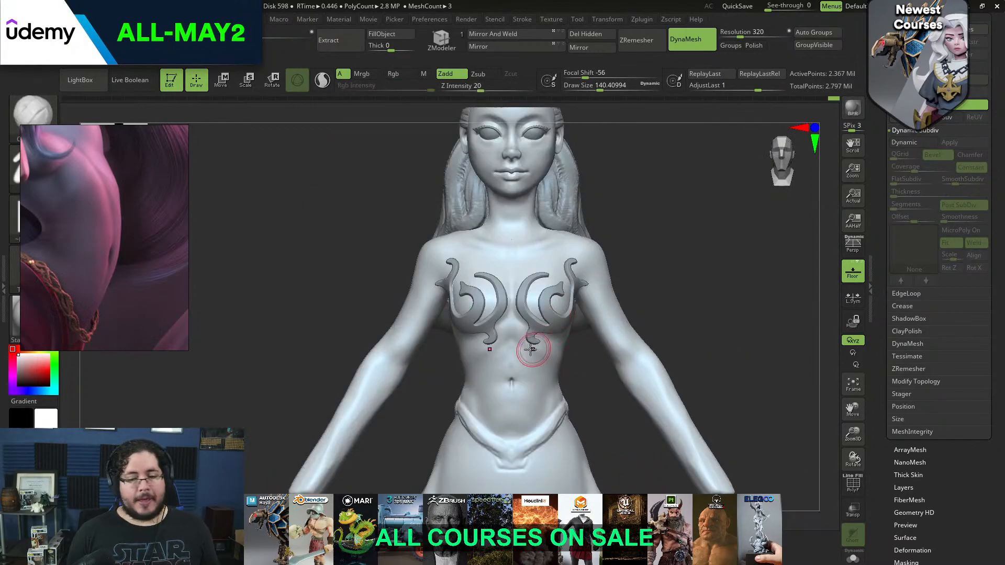
pyautogui.moveTo(653, 277)
pyautogui.keyDown('alt'); pyautogui.mouseDown()
pyautogui.moveTo(650, 291)
pyautogui.moveTo(684, 276)
pyautogui.moveTo(636, 257)
pyautogui.mouseUp(); pyautogui.keyUp('alt')
pyautogui.moveTo(605, 234); pyautogui.dragTo(588, 252, button='right')
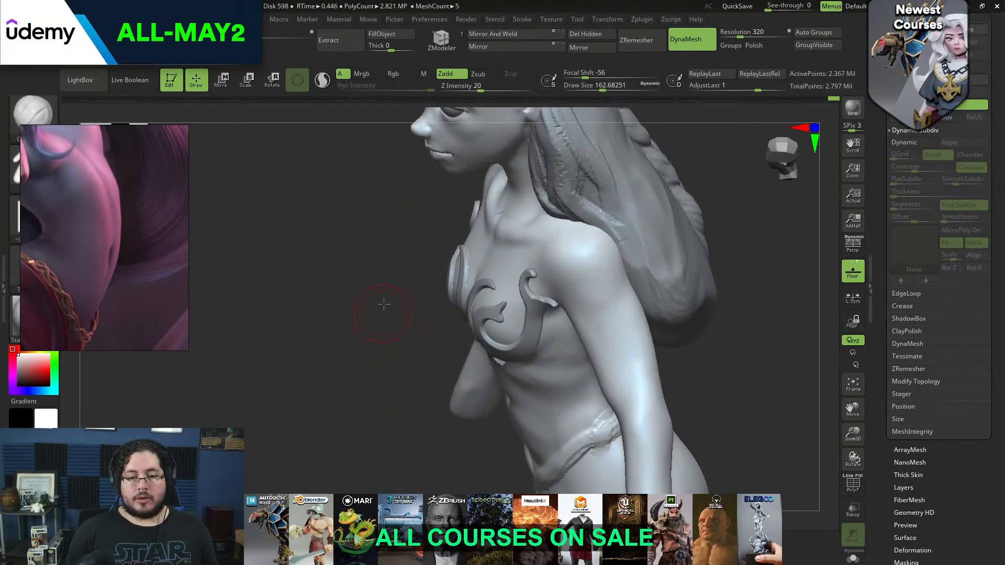
pyautogui.keyDown('shift'); pyautogui.moveTo(381, 305); pyautogui.dragTo(462, 254); pyautogui.keyUp('shift')
pyautogui.moveTo(689, 206)
pyautogui.keyDown('alt'); pyautogui.mouseDown()
pyautogui.moveTo(632, 272)
pyautogui.moveTo(587, 224)
pyautogui.mouseUp(); pyautogui.keyUp('alt')
pyautogui.keyDown('alt'); pyautogui.moveTo(605, 288); pyautogui.dragTo(624, 248); pyautogui.keyUp('alt')
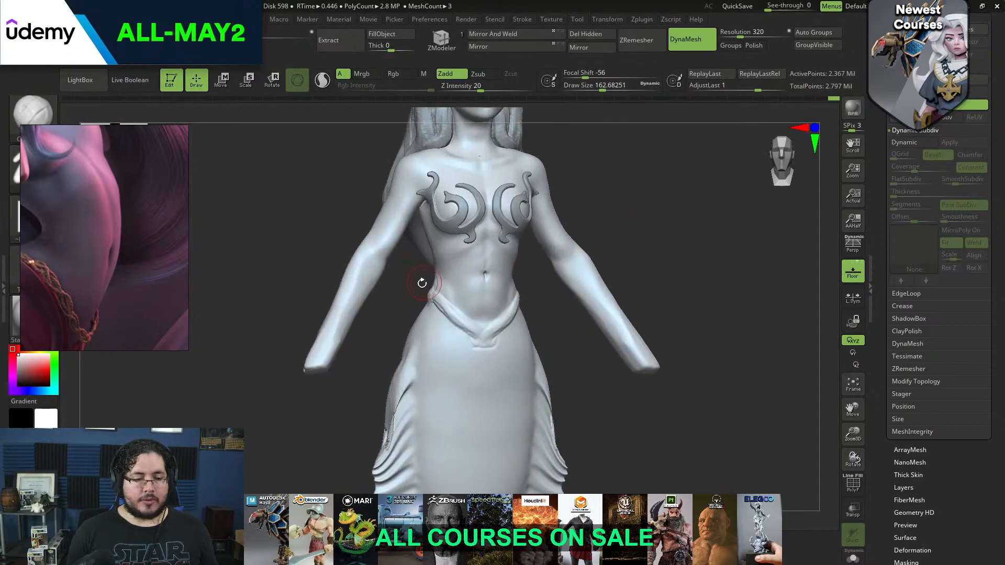
pyautogui.keyDown('alt'); pyautogui.moveTo(601, 382); pyautogui.dragTo(523, 275); pyautogui.keyUp('alt')
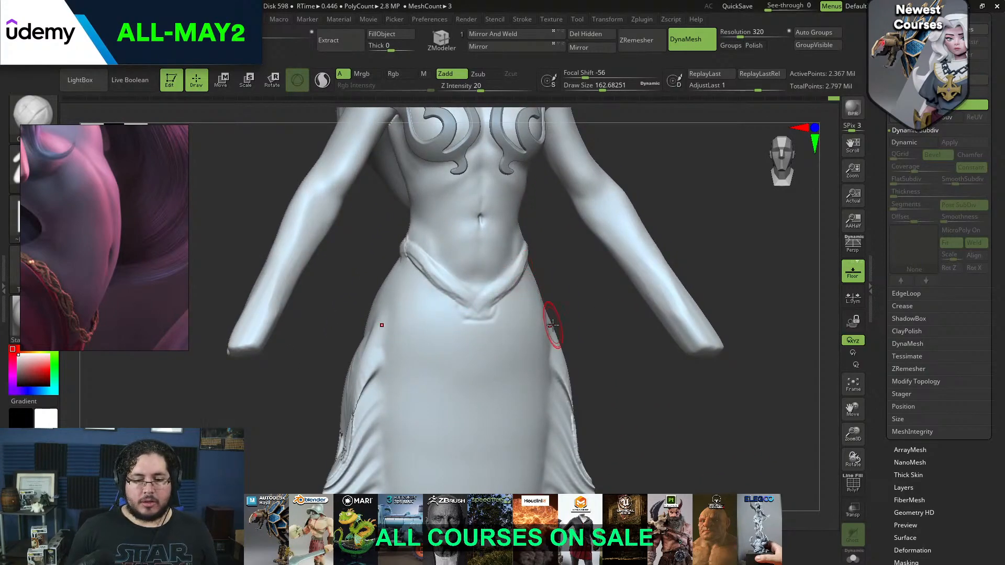
# Flatten the raised waistband into the tail with TrimDynamic at a draw size of about 234, around front and back
pyautogui.press('b')
pyautogui.press('d')
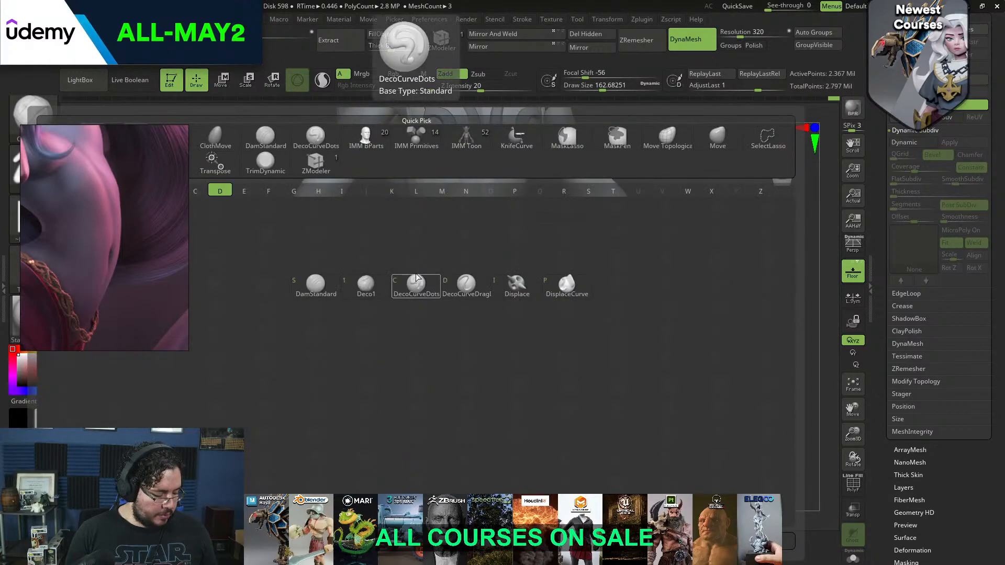
pyautogui.press('s')
pyautogui.press('b')
pyautogui.press('t')
pyautogui.press('d')
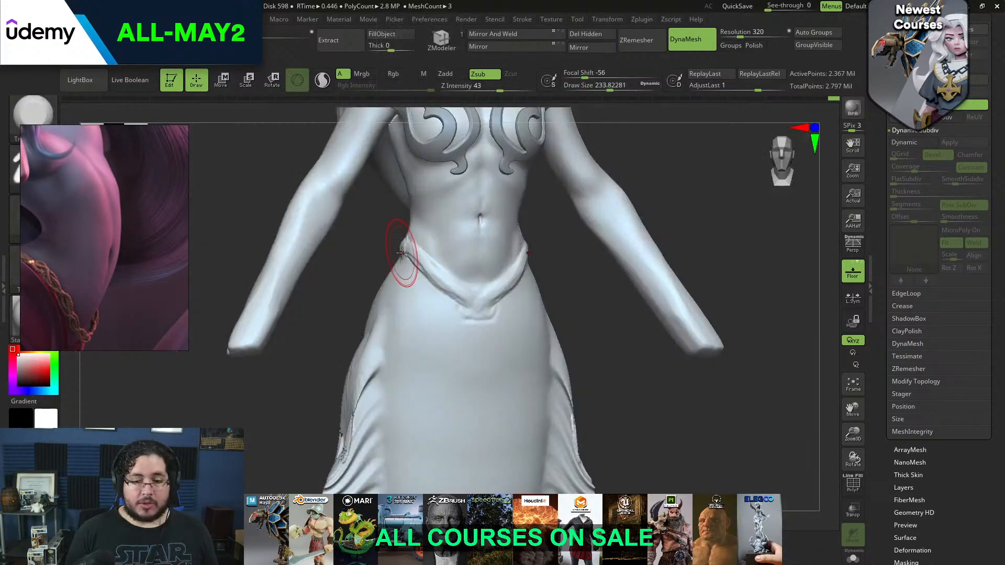
pyautogui.moveTo(475, 314)
pyautogui.mouseDown()
pyautogui.moveTo(469, 325)
pyautogui.moveTo(425, 286)
pyautogui.mouseUp()
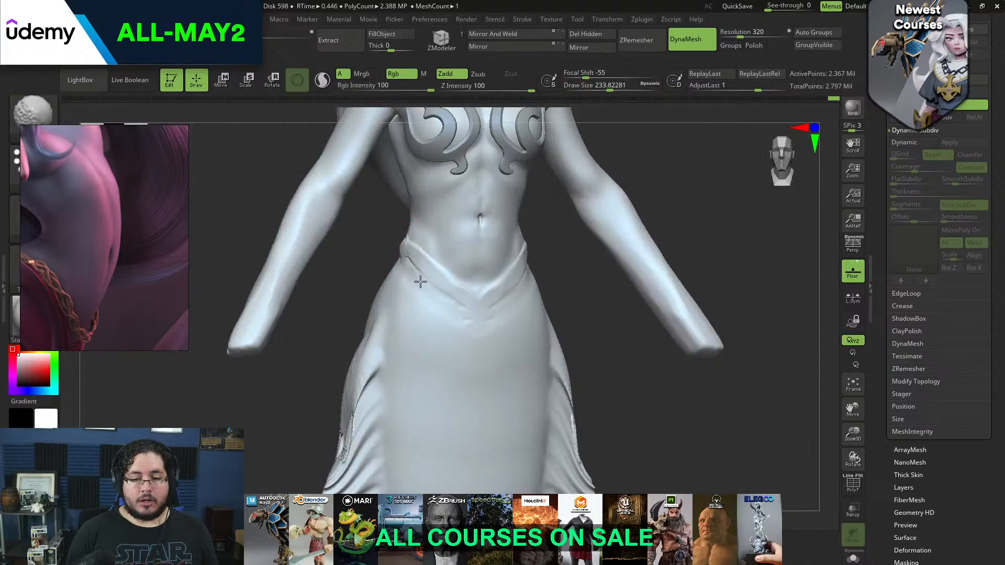
pyautogui.moveTo(471, 323)
pyautogui.keyDown('shift'); pyautogui.mouseDown()
pyautogui.moveTo(419, 277)
pyautogui.moveTo(438, 267)
pyautogui.moveTo(473, 273)
pyautogui.moveTo(476, 305)
pyautogui.moveTo(448, 294)
pyautogui.moveTo(447, 262)
pyautogui.moveTo(483, 300)
pyautogui.mouseUp(); pyautogui.keyUp('shift')
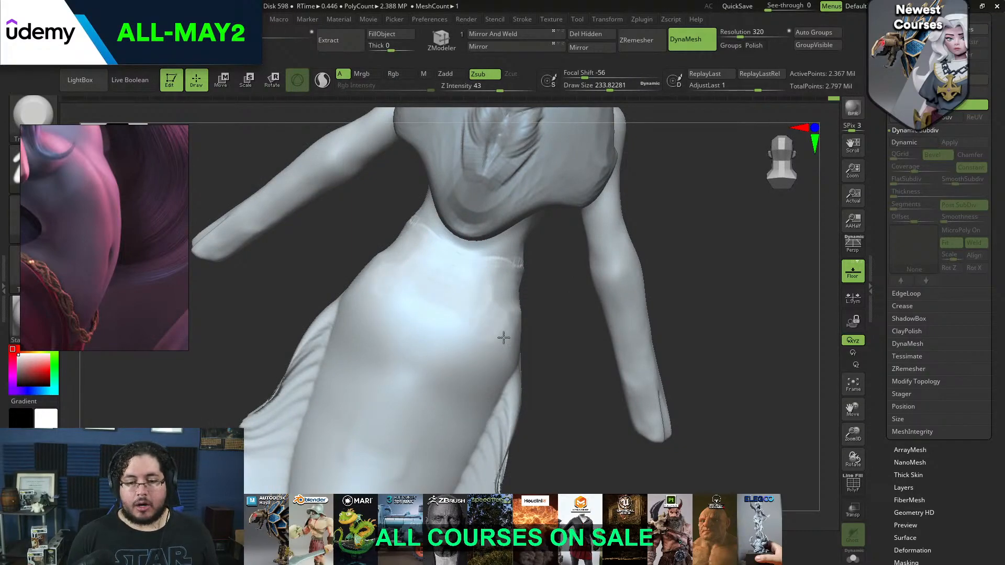
pyautogui.moveTo(511, 325)
pyautogui.mouseDown(button='right')
pyautogui.moveTo(523, 330)
pyautogui.moveTo(513, 316)
pyautogui.moveTo(541, 319)
pyautogui.moveTo(502, 299)
pyautogui.moveTo(460, 303)
pyautogui.mouseUp(button='right')
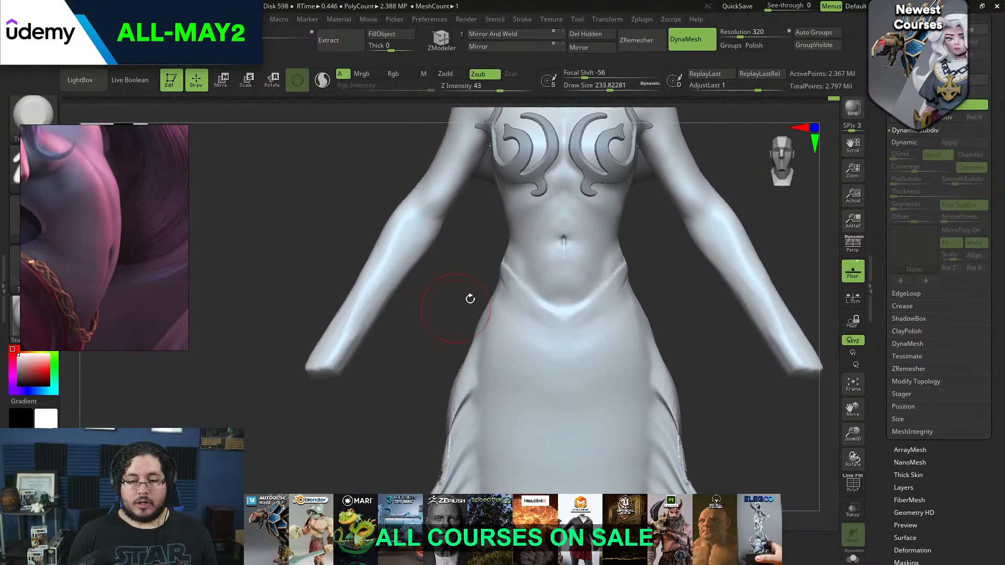
# Carve the V-shaped waistline where the abdomen meets the tail, using DamStandard at a draw size of about 80
pyautogui.press('b')
pyautogui.press('d')
pyautogui.press('s')
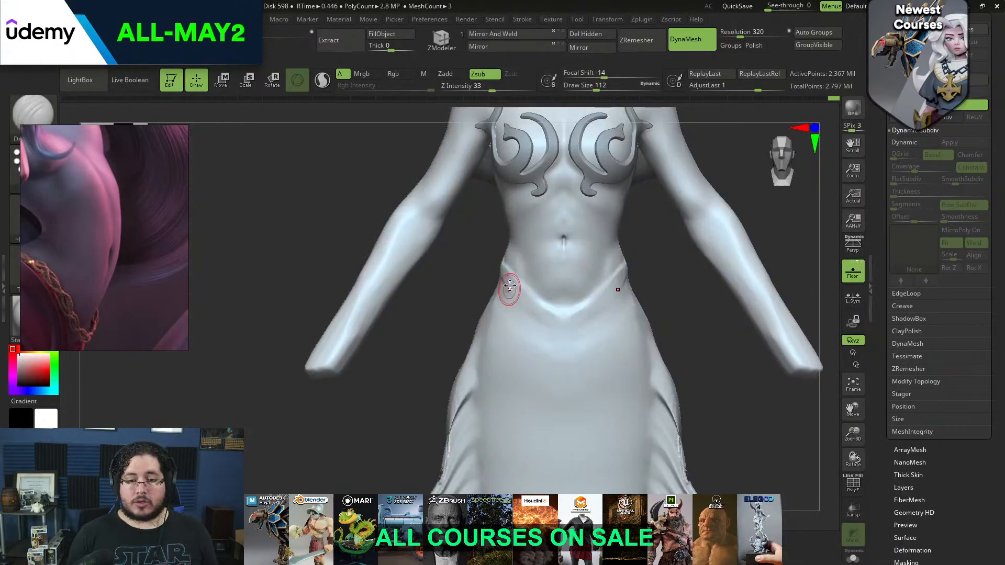
pyautogui.moveTo(666, 277)
pyautogui.keyDown('alt'); pyautogui.mouseDown(button='right')
pyautogui.moveTo(653, 318)
pyautogui.moveTo(621, 314)
pyautogui.moveTo(613, 385)
pyautogui.mouseUp(button='right'); pyautogui.keyUp('alt')
pyautogui.press('space')
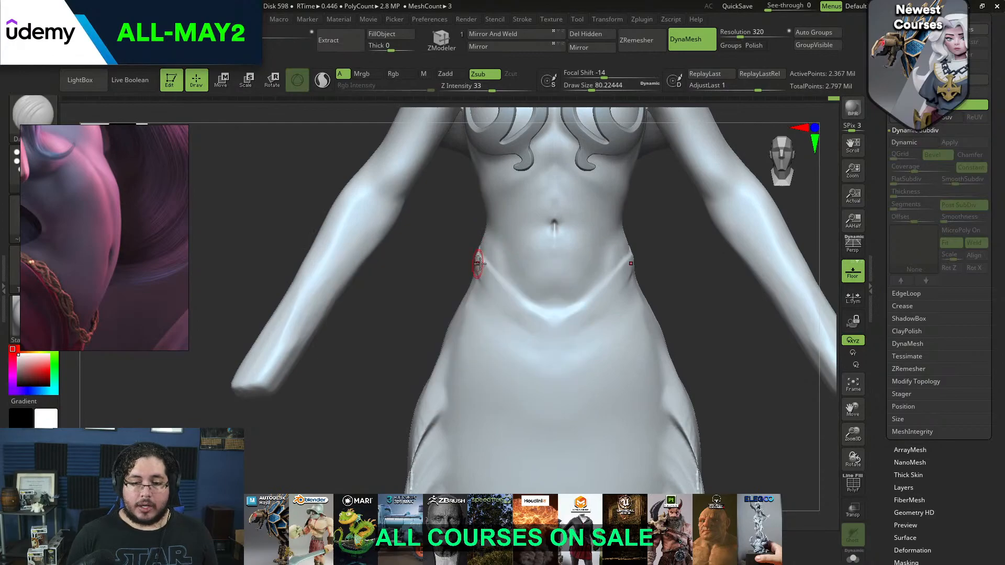
pyautogui.moveTo(479, 255)
pyautogui.mouseDown()
pyautogui.moveTo(523, 307)
pyautogui.moveTo(547, 316)
pyautogui.mouseUp()
pyautogui.moveTo(664, 255); pyautogui.dragTo(639, 258, button='right')
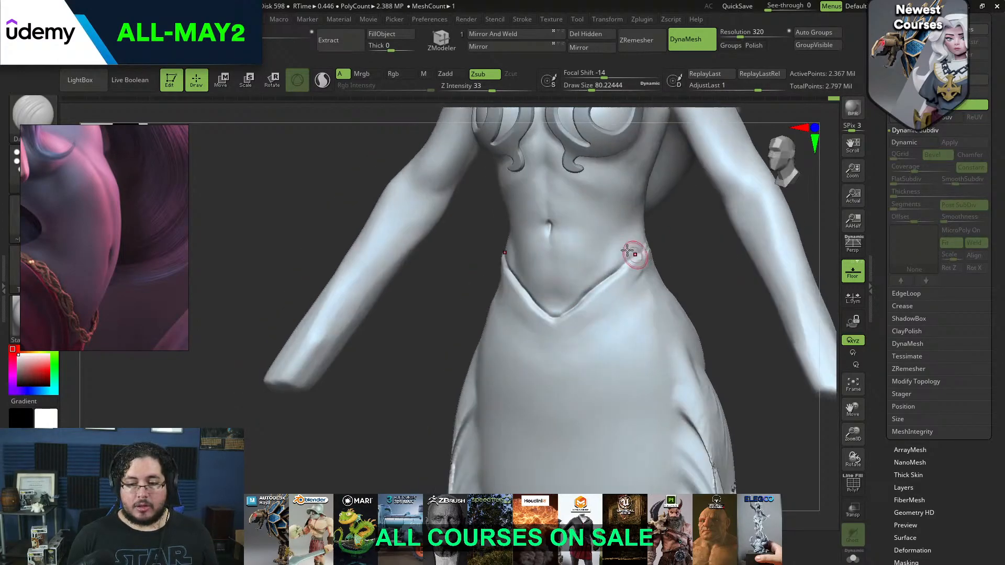
pyautogui.keyDown('shift'); pyautogui.moveTo(647, 249); pyautogui.dragTo(559, 314); pyautogui.keyUp('shift')
# Sharpen the waistline groove from its center towards the hip with DamStandard at a draw size of about 62
pyautogui.press('space')
pyautogui.click(602, 268)
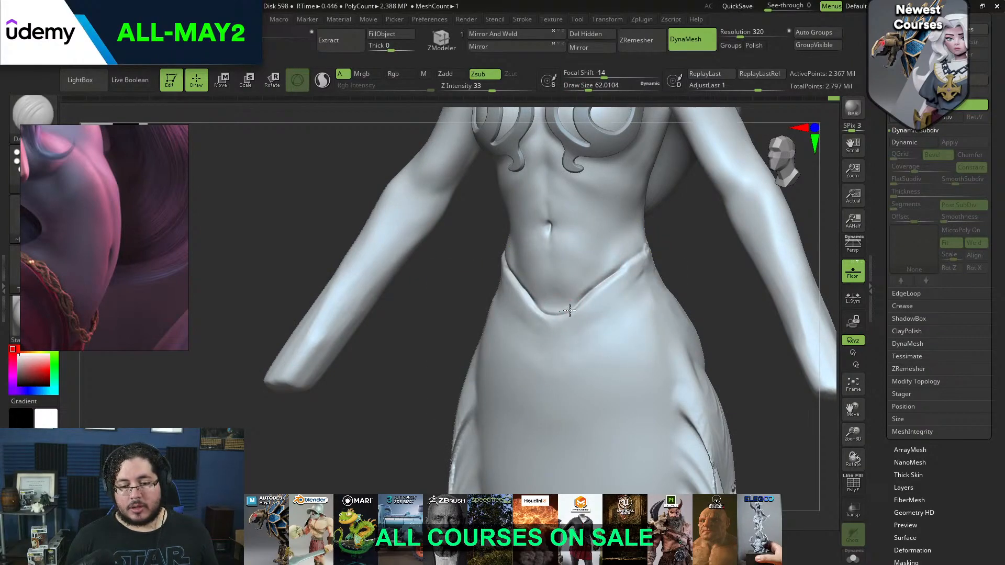
pyautogui.keyDown('shift'); pyautogui.moveTo(563, 311); pyautogui.dragTo(575, 307); pyautogui.keyUp('shift')
pyautogui.moveTo(585, 297); pyautogui.dragTo(612, 273, button='right')
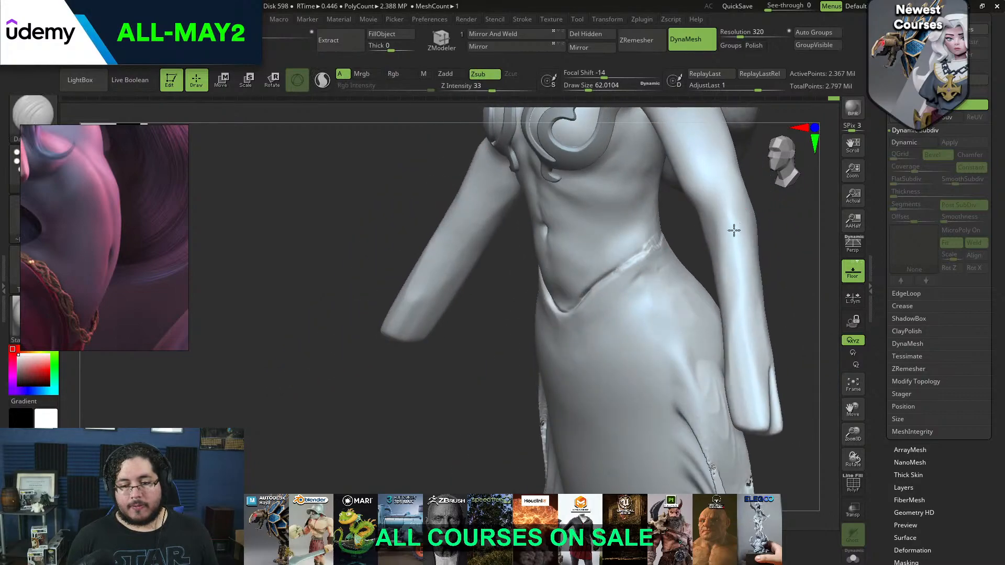
pyautogui.keyDown('shift'); pyautogui.moveTo(446, 374); pyautogui.dragTo(484, 364); pyautogui.keyUp('shift')
# Build up mirrored swirls curling down from the waistline over the hips, using ClayBuildup at a draw size of about 112
pyautogui.moveTo(646, 323)
pyautogui.keyDown('alt'); pyautogui.mouseDown()
pyautogui.moveTo(655, 218)
pyautogui.moveTo(639, 205)
pyautogui.mouseUp(); pyautogui.keyUp('alt')
pyautogui.press('space')
pyautogui.click(505, 240)
pyautogui.press('b')
pyautogui.press('c')
pyautogui.press('b')
pyautogui.press('space')
pyautogui.click(469, 220)
pyautogui.moveTo(444, 192)
pyautogui.mouseDown()
pyautogui.moveTo(440, 181)
pyautogui.moveTo(444, 217)
pyautogui.mouseUp()
pyautogui.press('space')
pyautogui.click(445, 212)
pyautogui.press('space')
pyautogui.click(442, 207)
pyautogui.moveTo(439, 174); pyautogui.dragTo(494, 240)
pyautogui.moveTo(451, 190); pyautogui.dragTo(483, 283)
pyautogui.moveTo(489, 242)
pyautogui.mouseDown()
pyautogui.moveTo(464, 315)
pyautogui.moveTo(440, 303)
pyautogui.moveTo(451, 272)
pyautogui.moveTo(470, 321)
pyautogui.mouseUp()
pyautogui.moveTo(440, 287)
pyautogui.mouseDown()
pyautogui.moveTo(477, 314)
pyautogui.moveTo(465, 315)
pyautogui.mouseUp()
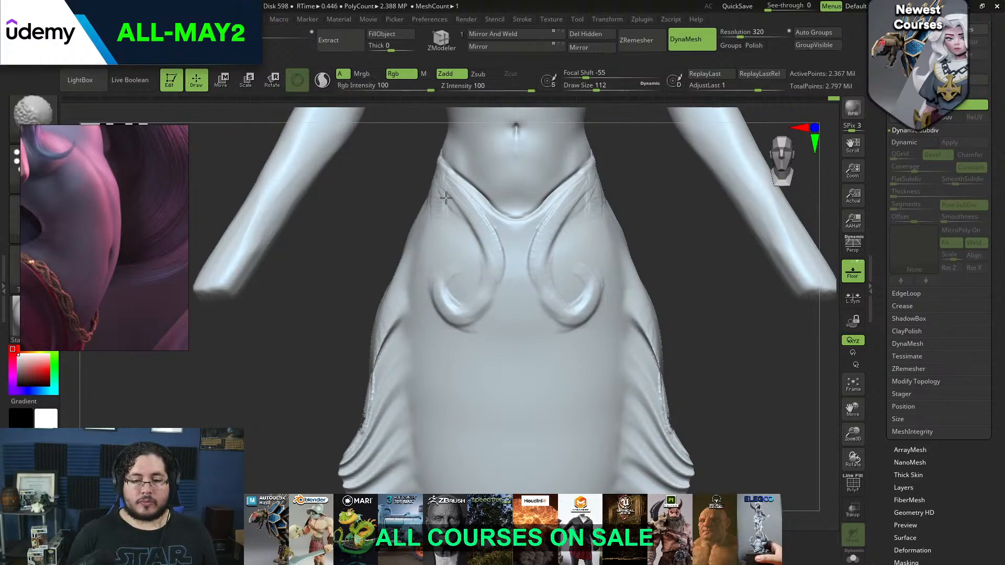
# Thicken and smooth the stems and curled ends of the hip swirls with ClayBuildup
pyautogui.moveTo(503, 276)
pyautogui.keyDown('shift'); pyautogui.mouseDown()
pyautogui.moveTo(471, 254)
pyautogui.moveTo(441, 180)
pyautogui.moveTo(482, 269)
pyautogui.moveTo(479, 250)
pyautogui.moveTo(473, 301)
pyautogui.mouseUp(); pyautogui.keyUp('shift')
pyautogui.moveTo(485, 261)
pyautogui.keyDown('shift'); pyautogui.mouseDown()
pyautogui.moveTo(487, 236)
pyautogui.moveTo(484, 304)
pyautogui.moveTo(472, 301)
pyautogui.moveTo(478, 288)
pyautogui.moveTo(485, 293)
pyautogui.moveTo(465, 303)
pyautogui.moveTo(473, 308)
pyautogui.mouseUp(); pyautogui.keyUp('shift')
pyautogui.moveTo(438, 280)
pyautogui.mouseDown()
pyautogui.moveTo(455, 318)
pyautogui.moveTo(472, 313)
pyautogui.mouseUp()
pyautogui.moveTo(500, 277); pyautogui.dragTo(474, 316)
pyautogui.moveTo(486, 234)
pyautogui.mouseDown()
pyautogui.moveTo(489, 293)
pyautogui.moveTo(469, 307)
pyautogui.mouseUp()
pyautogui.moveTo(497, 269)
pyautogui.keyDown('shift'); pyautogui.mouseDown()
pyautogui.moveTo(492, 306)
pyautogui.moveTo(456, 310)
pyautogui.moveTo(483, 315)
pyautogui.moveTo(441, 324)
pyautogui.mouseUp(); pyautogui.keyUp('shift')
# Flatten the surface of the hip swirls with TrimDynamic and switch to DamStandard
pyautogui.press('b')
pyautogui.press('t')
pyautogui.press('d')
pyautogui.press(']')
pyautogui.press('b')
pyautogui.press('d')
pyautogui.press('s')
# Add volume around the hip swirls with ClayBuildup at a draw size of about 120, and undo the last stroke
pyautogui.press('b')
pyautogui.press('c')
pyautogui.press('b')
pyautogui.press('space')
pyautogui.moveTo(471, 226); pyautogui.dragTo(475, 227)
pyautogui.moveTo(464, 225)
pyautogui.mouseDown()
pyautogui.moveTo(478, 262)
pyautogui.moveTo(467, 226)
pyautogui.moveTo(473, 254)
pyautogui.moveTo(466, 246)
pyautogui.mouseUp()
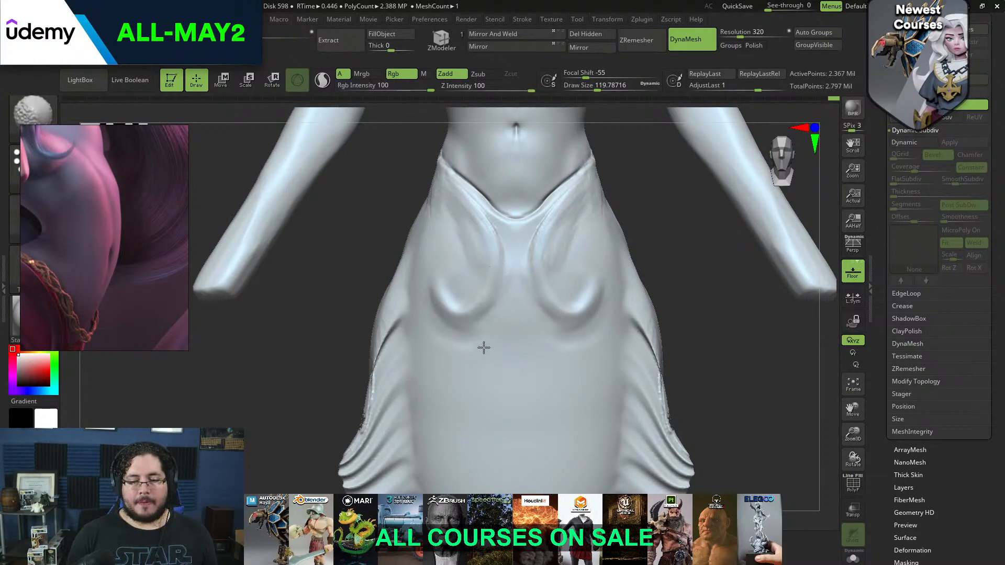
pyautogui.moveTo(470, 348)
pyautogui.keyDown('shift'); pyautogui.mouseDown()
pyautogui.moveTo(458, 329)
pyautogui.moveTo(467, 332)
pyautogui.mouseUp(); pyautogui.keyUp('shift')
pyautogui.hotkey('ctrl', 'z')
# Reshape the curled ends of the hip swirls with the Move brush at a draw size of about 202
pyautogui.moveTo(699, 261); pyautogui.dragTo(687, 377)
pyautogui.keyDown('alt'); pyautogui.moveTo(697, 472); pyautogui.dragTo(544, 329); pyautogui.keyUp('alt')
pyautogui.keyDown('alt'); pyautogui.moveTo(629, 406); pyautogui.dragTo(614, 440); pyautogui.keyUp('alt')
pyautogui.moveTo(477, 280)
pyautogui.mouseDown()
pyautogui.moveTo(485, 325)
pyautogui.moveTo(451, 305)
pyautogui.mouseUp()
pyautogui.press('b')
pyautogui.press('m')
pyautogui.press('v')
pyautogui.press('space')
pyautogui.moveTo(473, 326); pyautogui.dragTo(470, 320)
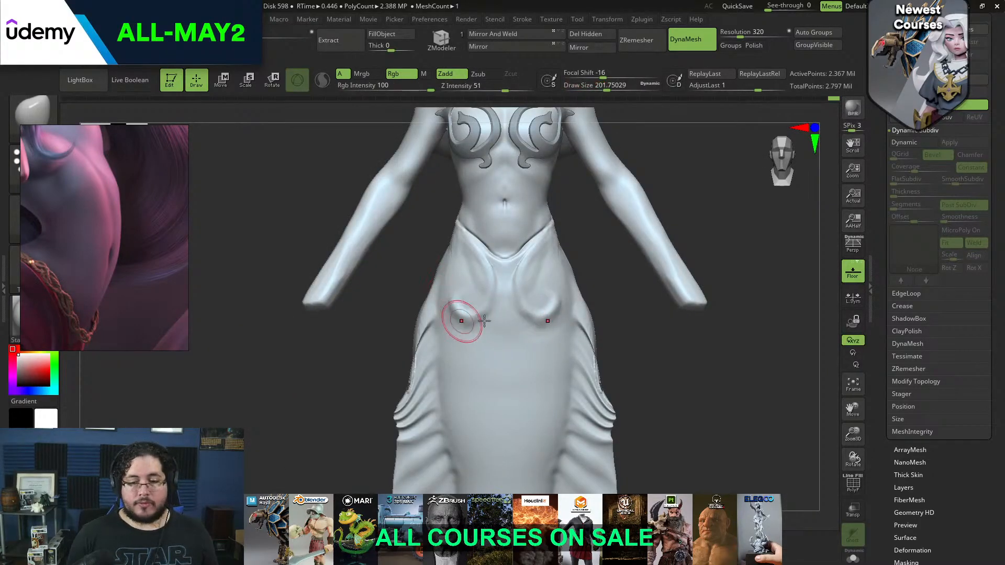
# Carve crisp outlines around the hip swirls with DamStandard at a draw size of about 101
pyautogui.press('b')
pyautogui.press('d')
pyautogui.press('s')
pyautogui.press('space')
pyautogui.moveTo(476, 240); pyautogui.dragTo(457, 240)
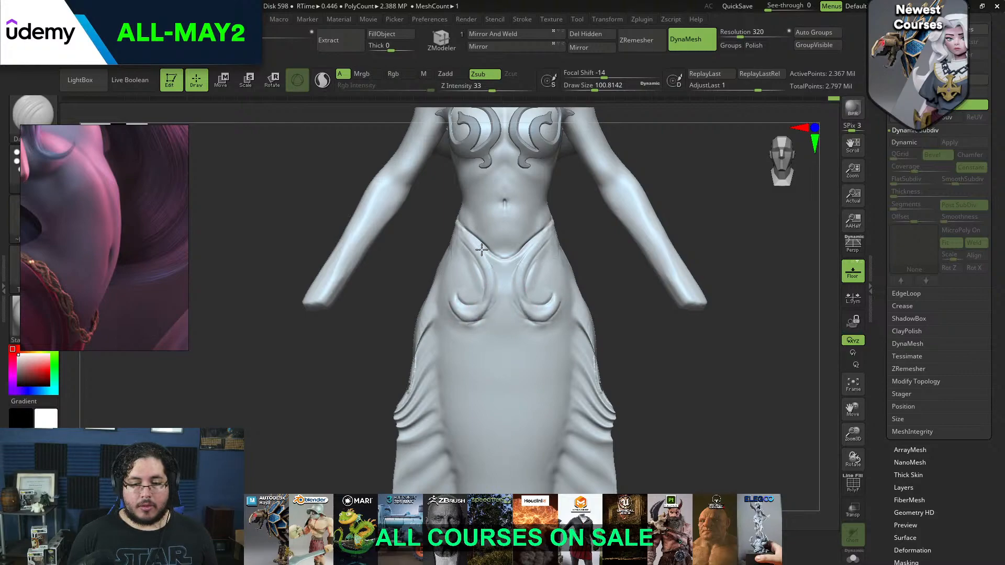
pyautogui.moveTo(490, 277); pyautogui.dragTo(484, 323)
# Carve mirrored swirl lines down the tail's front beside the side fins, ending in small curls
pyautogui.keyDown('alt'); pyautogui.moveTo(649, 342); pyautogui.dragTo(623, 264); pyautogui.keyUp('alt')
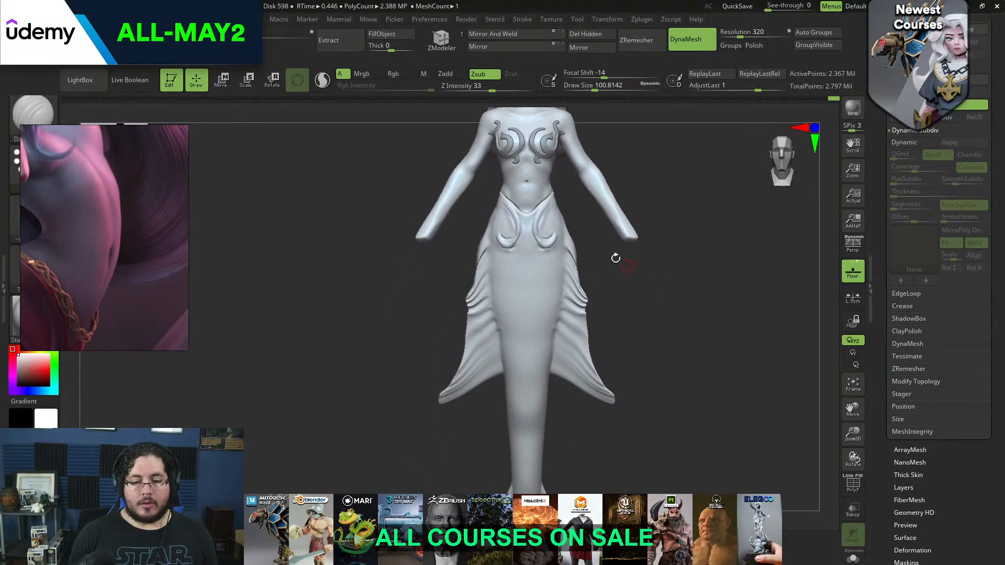
pyautogui.moveTo(439, 297); pyautogui.dragTo(493, 270)
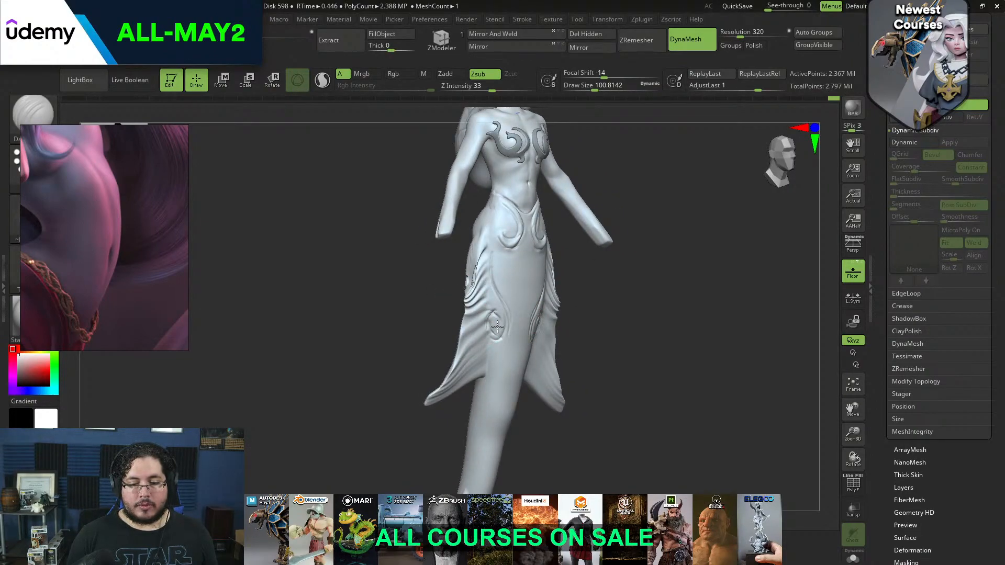
pyautogui.keyDown('shift'); pyautogui.moveTo(615, 263); pyautogui.dragTo(494, 284); pyautogui.keyUp('shift')
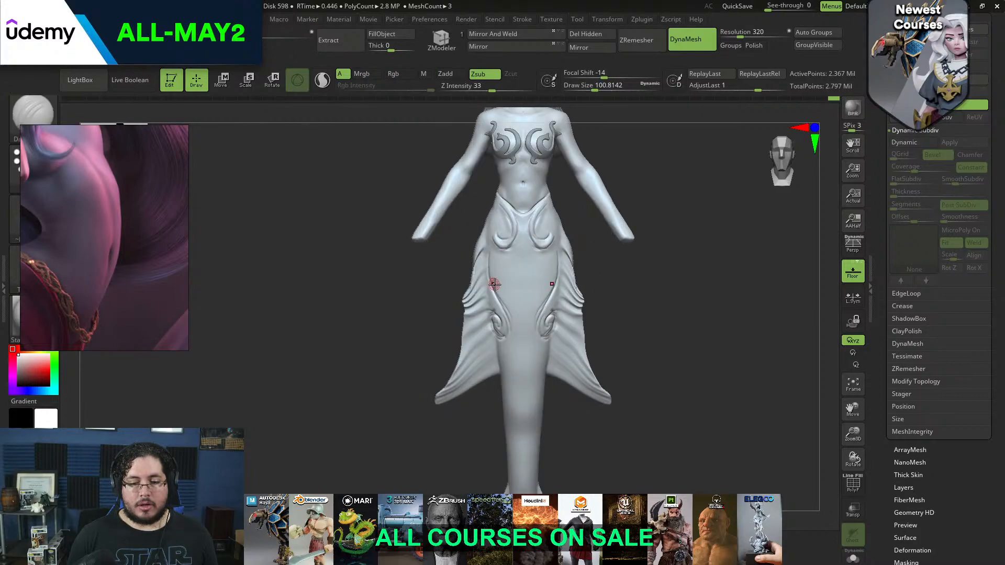
# Carve a smaller mirrored swirl on the lower tail, above the tail fin
pyautogui.keyDown('alt'); pyautogui.moveTo(575, 407); pyautogui.dragTo(603, 272); pyautogui.keyUp('alt')
pyautogui.moveTo(597, 320); pyautogui.dragTo(609, 268)
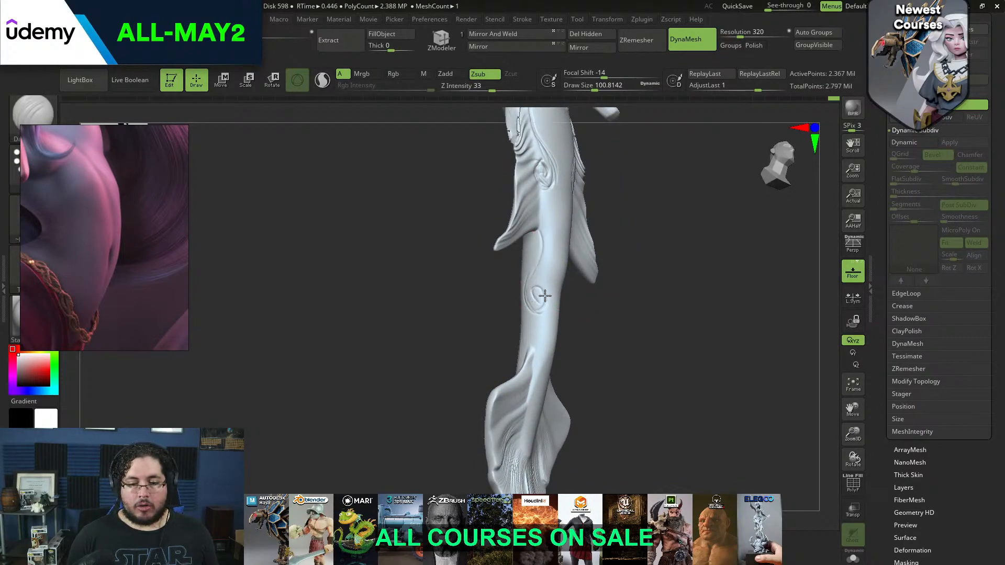
pyautogui.moveTo(546, 310); pyautogui.dragTo(531, 304)
# Carve mirrored curling swirl lines on the back of the tail beside the side fins, undoing and redrawing the curl
pyautogui.moveTo(568, 310)
pyautogui.mouseDown()
pyautogui.moveTo(590, 298)
pyautogui.moveTo(599, 307)
pyautogui.moveTo(575, 252)
pyautogui.moveTo(650, 227)
pyautogui.moveTo(647, 269)
pyautogui.mouseUp()
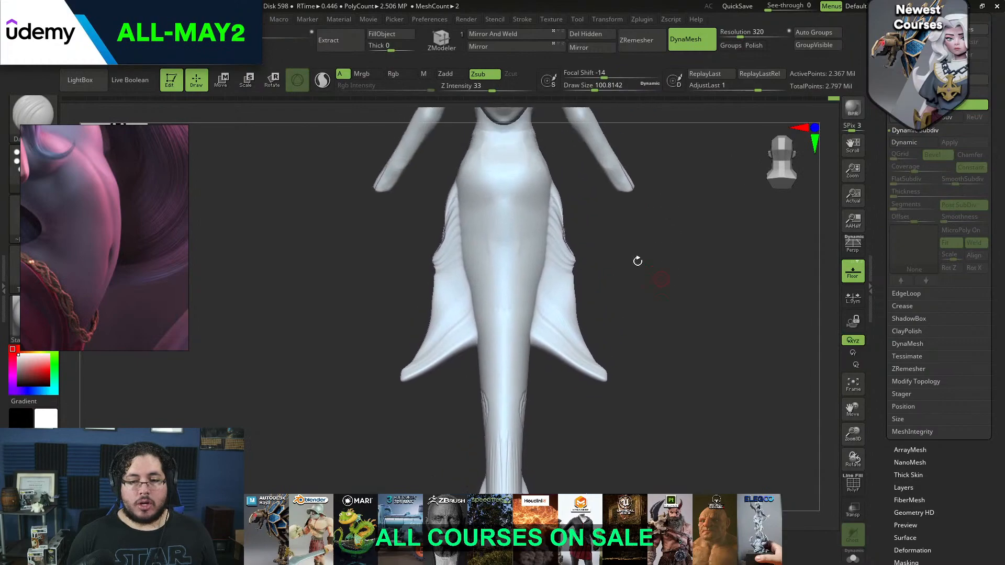
pyautogui.moveTo(470, 250)
pyautogui.mouseDown()
pyautogui.moveTo(459, 204)
pyautogui.moveTo(456, 225)
pyautogui.moveTo(481, 258)
pyautogui.mouseUp()
pyautogui.hotkey('ctrl', 'z')
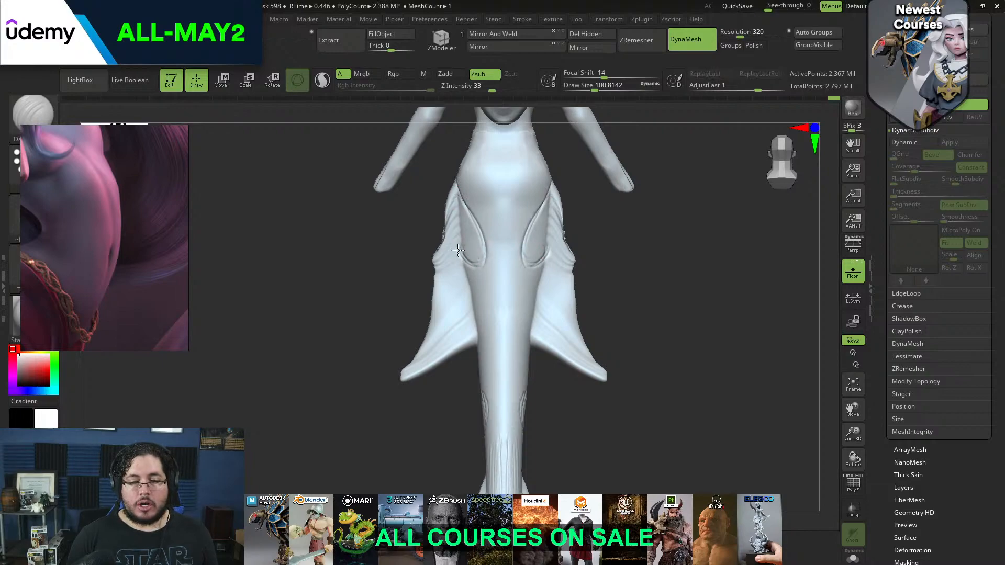
pyautogui.press('ctrl')
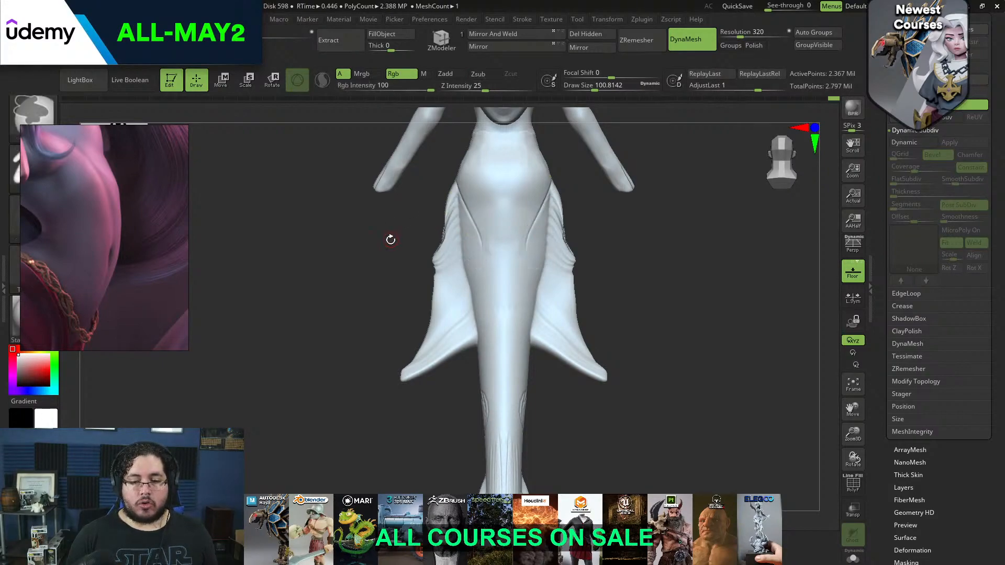
pyautogui.moveTo(393, 241); pyautogui.dragTo(468, 199)
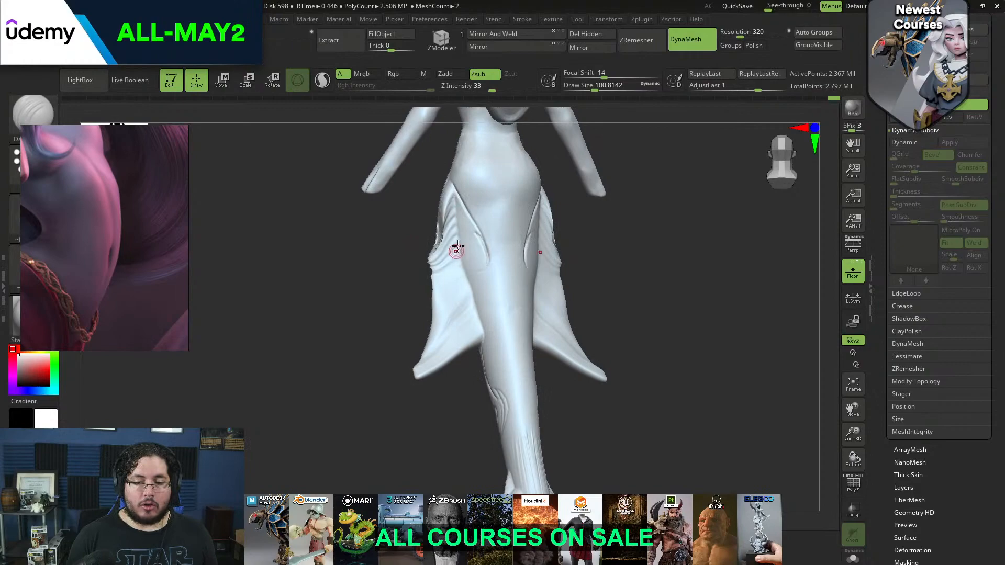
pyautogui.keyDown('shift'); pyautogui.moveTo(468, 240); pyautogui.dragTo(471, 259); pyautogui.keyUp('shift')
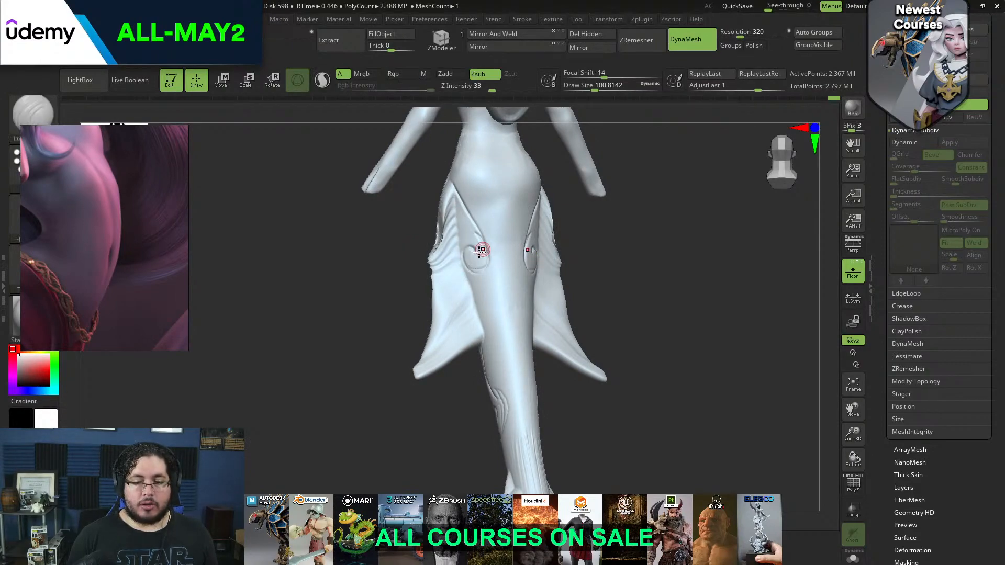
pyautogui.moveTo(585, 215); pyautogui.dragTo(458, 204)
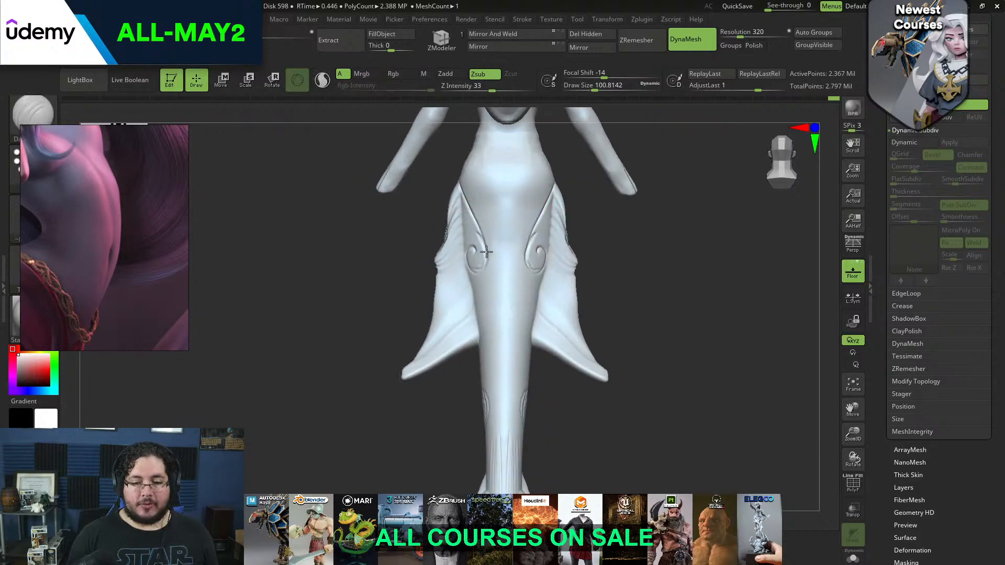
# Adjust the shape of the tail beside the side fins with the Move brush at a draw size of about 207
pyautogui.moveTo(685, 303)
pyautogui.mouseDown()
pyautogui.moveTo(665, 259)
pyautogui.moveTo(647, 251)
pyautogui.moveTo(661, 305)
pyautogui.moveTo(643, 330)
pyautogui.moveTo(668, 323)
pyautogui.moveTo(569, 296)
pyautogui.moveTo(644, 310)
pyautogui.moveTo(653, 293)
pyautogui.moveTo(619, 307)
pyautogui.mouseUp()
pyautogui.press('b')
pyautogui.press('m')
pyautogui.press('v')
pyautogui.press('space')
pyautogui.press('space')
pyautogui.press('space')
pyautogui.click(656, 297)
pyautogui.press('space')
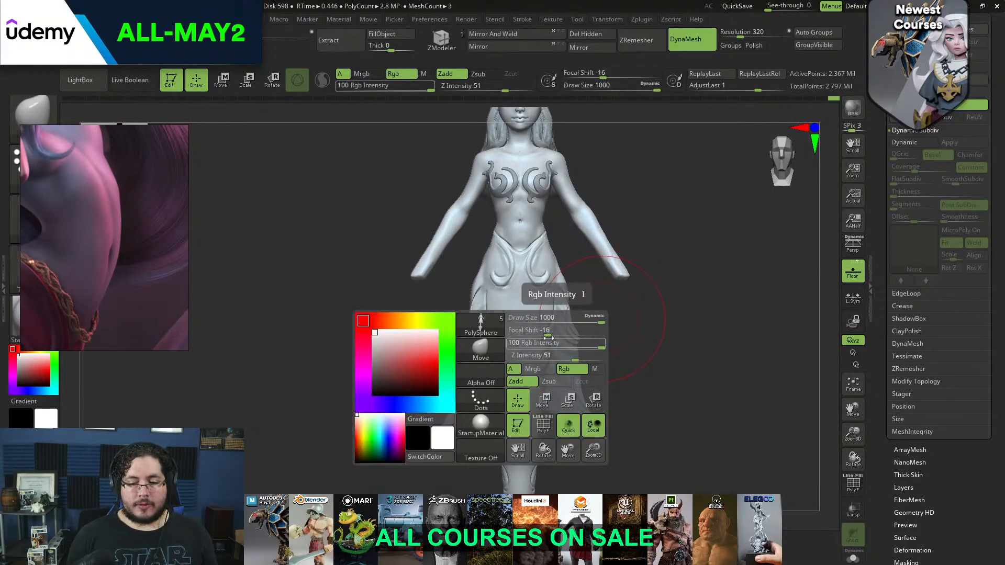
pyautogui.press('space')
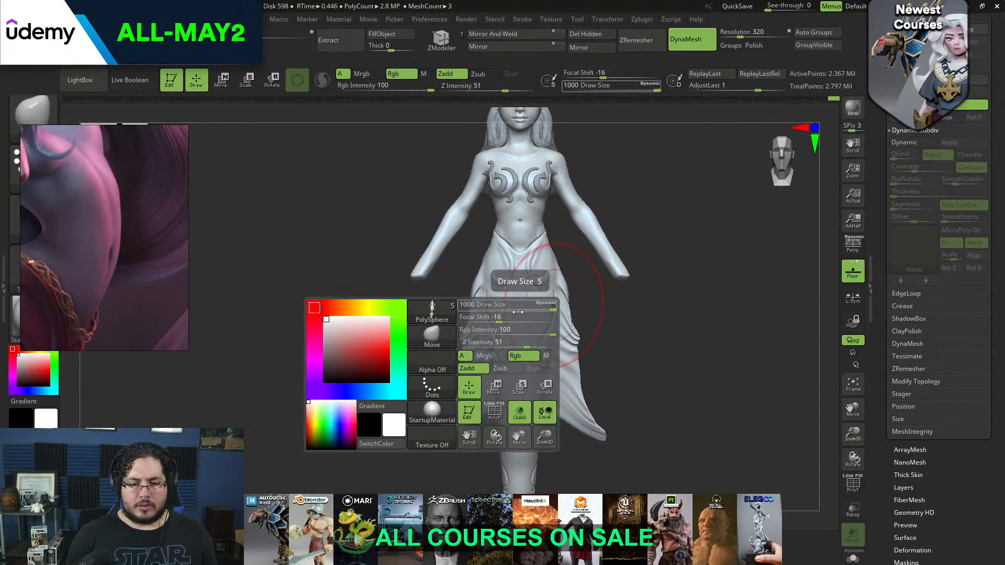
pyautogui.moveTo(549, 305); pyautogui.dragTo(504, 309)
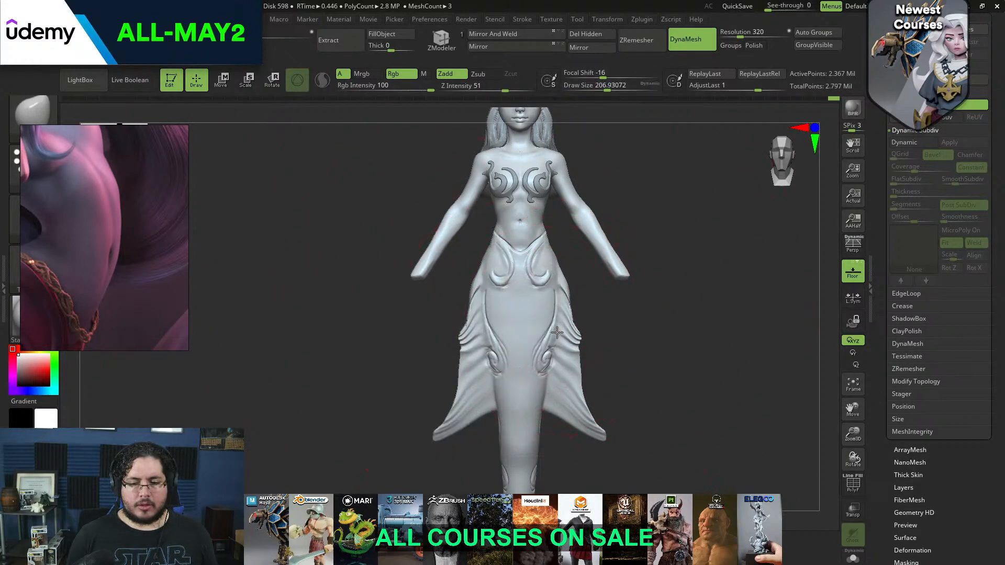
pyautogui.moveTo(562, 333)
pyautogui.mouseDown()
pyautogui.moveTo(602, 321)
pyautogui.moveTo(602, 300)
pyautogui.moveTo(520, 340)
pyautogui.moveTo(595, 265)
pyautogui.moveTo(578, 317)
pyautogui.mouseUp()
# Refine the hip and side-fin contours with the Move brush, ending with a draw size of about 12
pyautogui.press('space')
pyautogui.moveTo(578, 317); pyautogui.dragTo(566, 306)
pyautogui.press('space')
pyautogui.moveTo(601, 301)
pyautogui.mouseDown()
pyautogui.moveTo(655, 280)
pyautogui.moveTo(646, 263)
pyautogui.moveTo(629, 363)
pyautogui.moveTo(616, 332)
pyautogui.mouseUp()
pyautogui.press('space')
pyautogui.moveTo(615, 332)
pyautogui.mouseDown()
pyautogui.moveTo(633, 302)
pyautogui.moveTo(760, 222)
pyautogui.moveTo(689, 337)
pyautogui.moveTo(696, 296)
pyautogui.moveTo(686, 269)
pyautogui.moveTo(662, 385)
pyautogui.mouseUp()
pyautogui.press('space')
pyautogui.keyDown('alt'); pyautogui.moveTo(627, 303); pyautogui.dragTo(641, 293); pyautogui.keyUp('alt')
pyautogui.press('space')
pyautogui.keyDown('alt'); pyautogui.moveTo(673, 227); pyautogui.dragTo(660, 329); pyautogui.keyUp('alt')
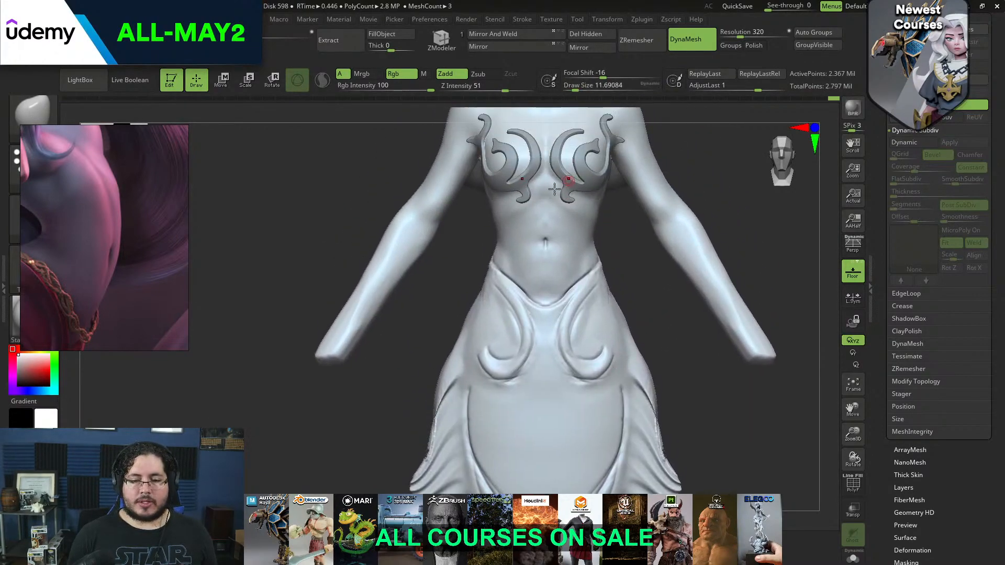
# Flatten the raised swirls on the front of the hips with the TrimDynamic brush at a draw size of about 49
pyautogui.press('b')
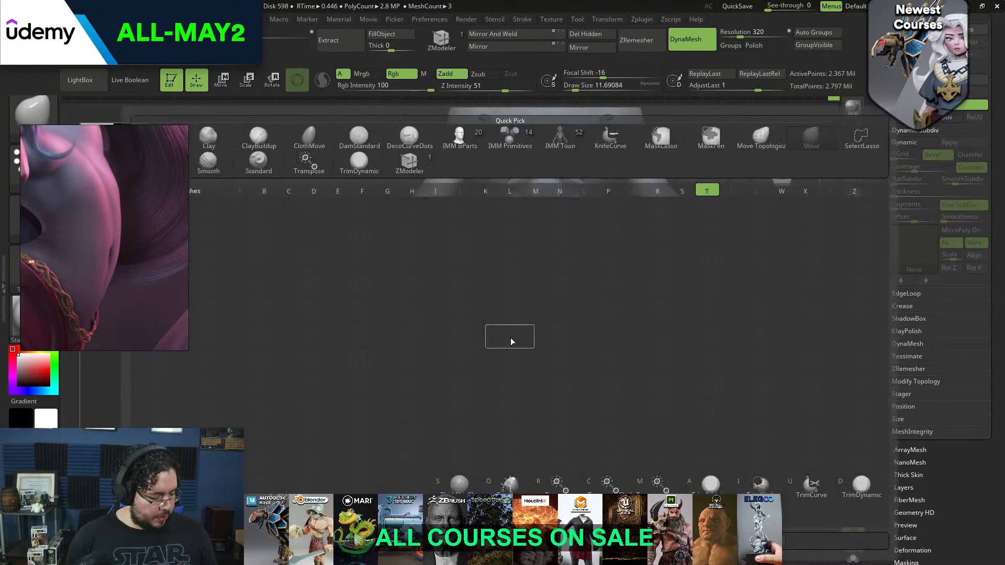
pyautogui.press('t')
pyautogui.press('d')
pyautogui.press('space')
pyautogui.moveTo(509, 319); pyautogui.dragTo(527, 320)
pyautogui.moveTo(496, 361)
pyautogui.mouseDown()
pyautogui.moveTo(511, 382)
pyautogui.moveTo(522, 340)
pyautogui.moveTo(532, 340)
pyautogui.moveTo(498, 299)
pyautogui.mouseUp()
pyautogui.press('space')
pyautogui.press('space')
pyautogui.press('space')
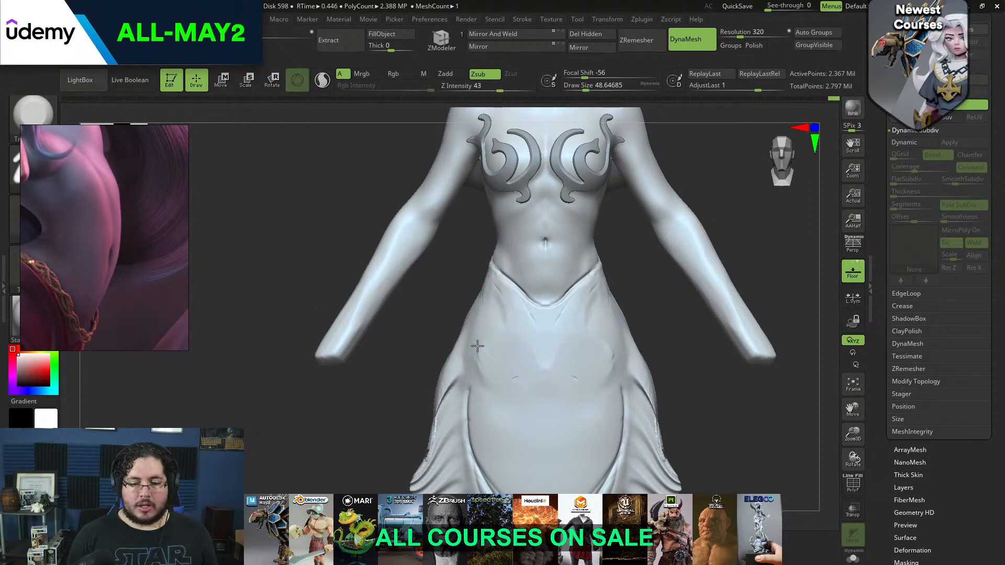
# Mask mirrored curling swirls on the front of the hips below the waistline at a draw size of about 16, undoing and redrawing strokes
pyautogui.press('space')
pyautogui.press('space')
pyautogui.moveTo(491, 272)
pyautogui.keyDown('ctrl'); pyautogui.mouseDown()
pyautogui.moveTo(521, 314)
pyautogui.moveTo(524, 348)
pyautogui.moveTo(482, 334)
pyautogui.moveTo(490, 334)
pyautogui.mouseUp(); pyautogui.keyUp('ctrl')
pyautogui.moveTo(490, 287); pyautogui.dragTo(645, 280, button='right')
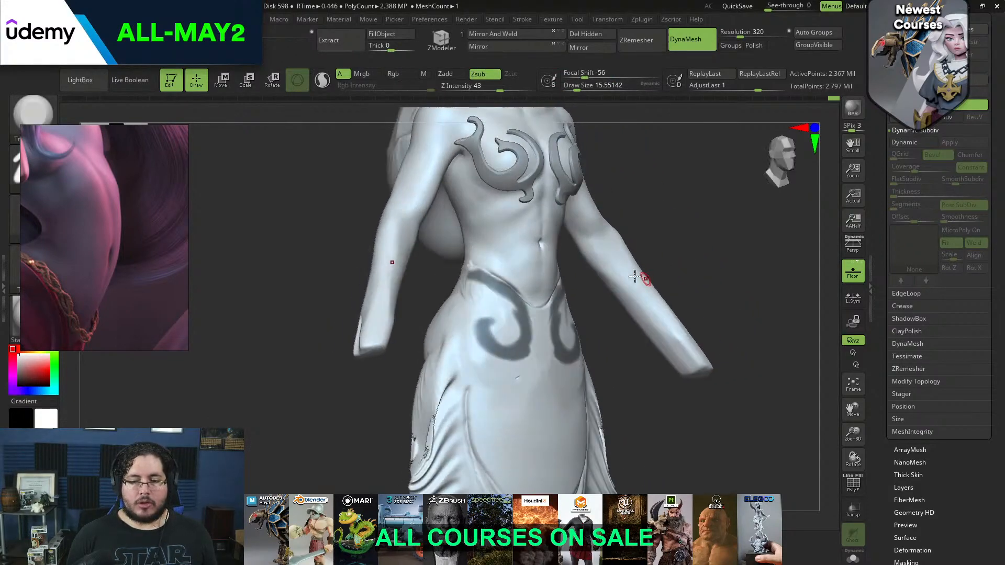
pyautogui.hotkey('ctrl', 'z')
pyautogui.hotkey('ctrl', 'z')
pyautogui.hotkey('ctrl', 'z')
pyautogui.moveTo(601, 318); pyautogui.dragTo(568, 316)
pyautogui.moveTo(499, 286)
pyautogui.keyDown('ctrl'); pyautogui.mouseDown()
pyautogui.moveTo(524, 327)
pyautogui.moveTo(481, 336)
pyautogui.moveTo(487, 312)
pyautogui.moveTo(503, 323)
pyautogui.mouseUp(); pyautogui.keyUp('ctrl')
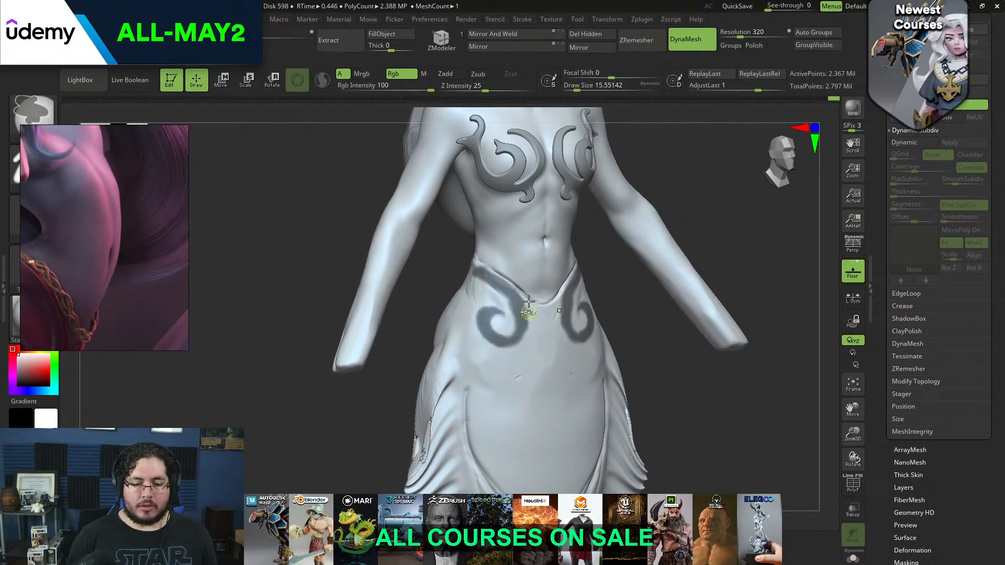
pyautogui.keyDown('ctrl'); pyautogui.keyDown('alt'); pyautogui.moveTo(525, 341); pyautogui.dragTo(485, 339); pyautogui.keyUp('alt'); pyautogui.keyUp('ctrl')
pyautogui.press('space')
pyautogui.moveTo(534, 288); pyautogui.dragTo(527, 325)
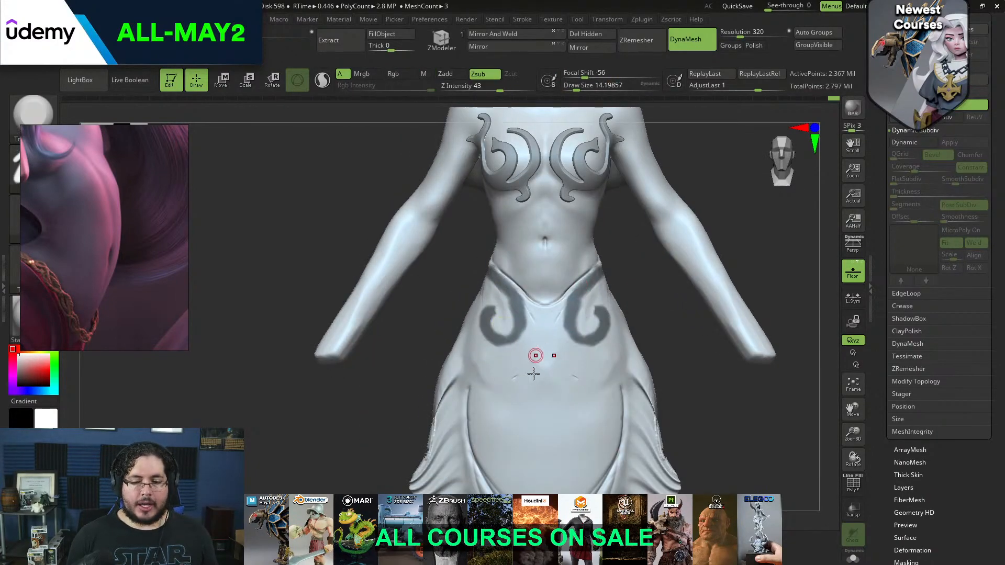
# Smooth the leftover marks between and below the masked hip swirls with TrimDynamic at draw sizes of about 65 and 27
pyautogui.press('b')
pyautogui.press('t')
pyautogui.press('d')
pyautogui.press('space')
pyautogui.moveTo(527, 385); pyautogui.dragTo(538, 386)
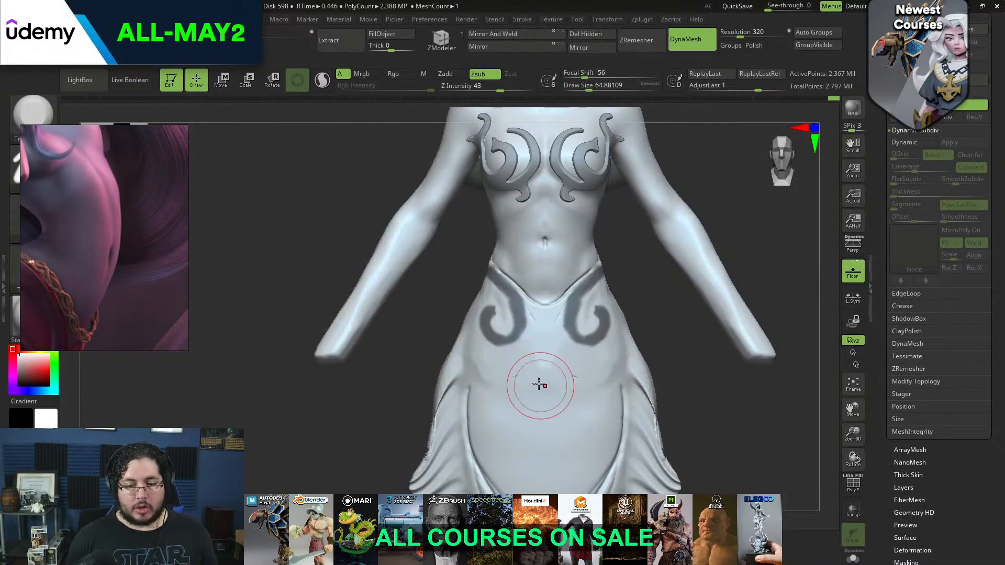
pyautogui.press('space')
pyautogui.moveTo(562, 346); pyautogui.dragTo(554, 346)
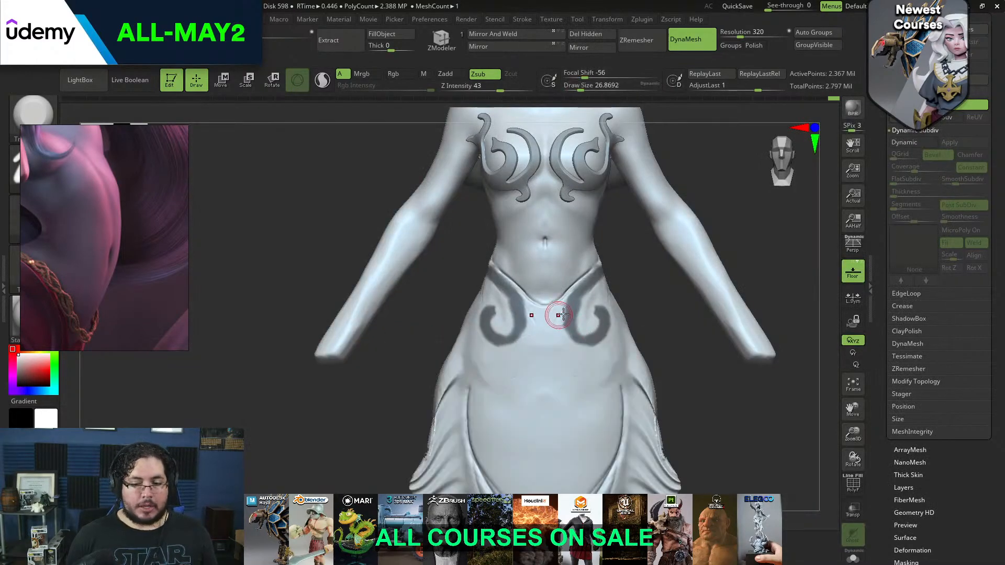
# Switch to the ClayBuildup brush and thicken the masked front hip swirls at a draw size of about 18, undoing the last strokes
pyautogui.press('b')
pyautogui.press('c')
pyautogui.press('b')
pyautogui.press('space')
pyautogui.press('ctrl')
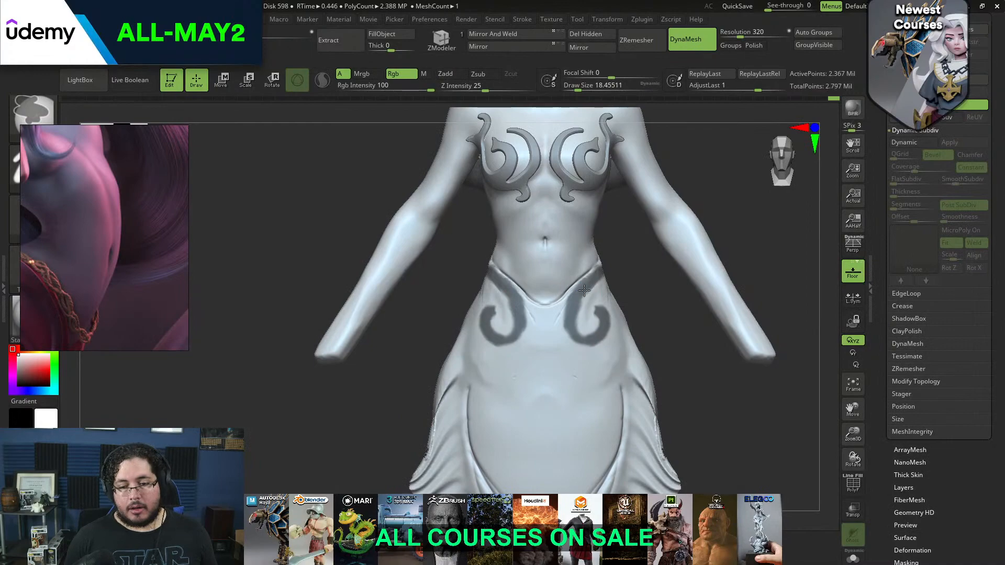
pyautogui.keyDown('ctrl'); pyautogui.moveTo(575, 335); pyautogui.dragTo(591, 341); pyautogui.keyUp('ctrl')
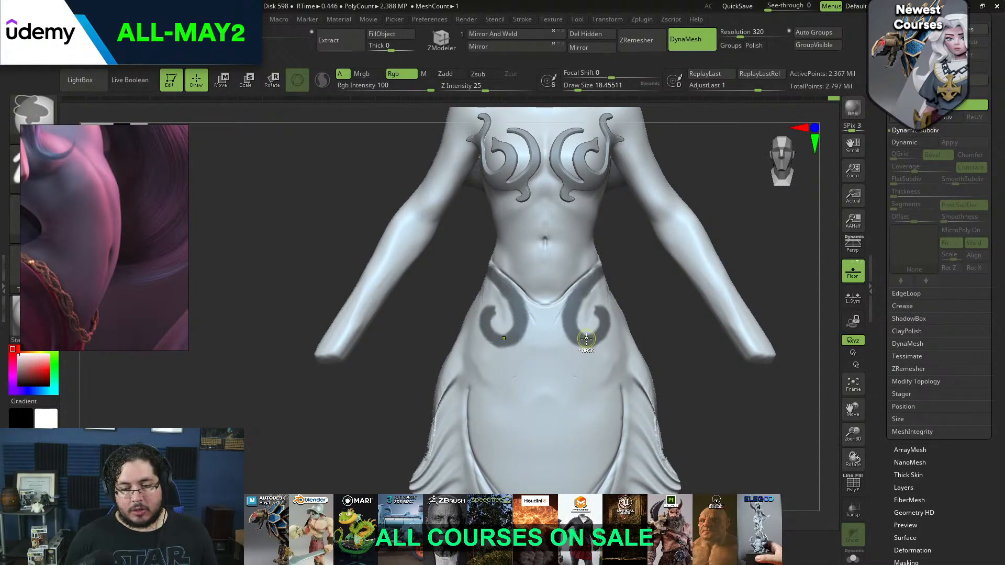
pyautogui.moveTo(636, 305); pyautogui.dragTo(605, 310)
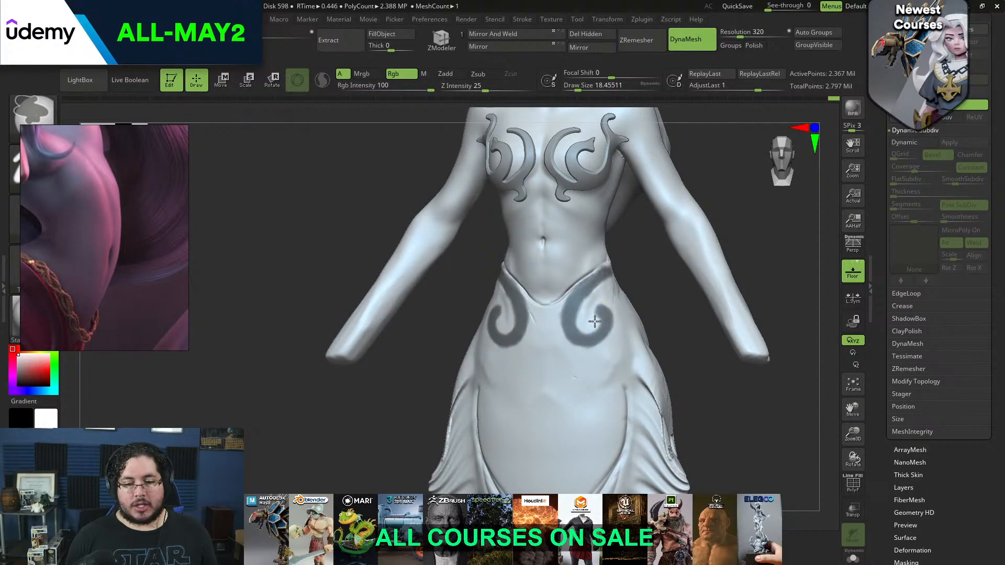
pyautogui.moveTo(645, 289)
pyautogui.mouseDown()
pyautogui.moveTo(594, 291)
pyautogui.moveTo(637, 310)
pyautogui.mouseUp()
pyautogui.hotkey('ctrl', 'z')
pyautogui.hotkey('ctrl', 'z')
# Mask a mirrored band around the back of the waist at a draw size of about 17, undoing and redrawing it
pyautogui.moveTo(593, 274); pyautogui.dragTo(668, 274)
pyautogui.press('space')
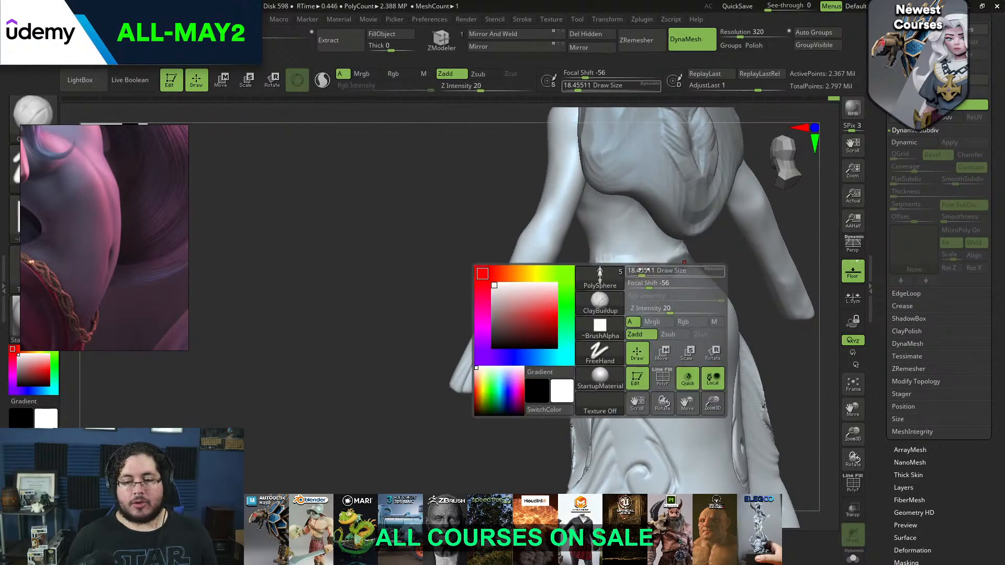
pyautogui.hotkey('ctrl', 'z')
pyautogui.hotkey('ctrl', 'z')
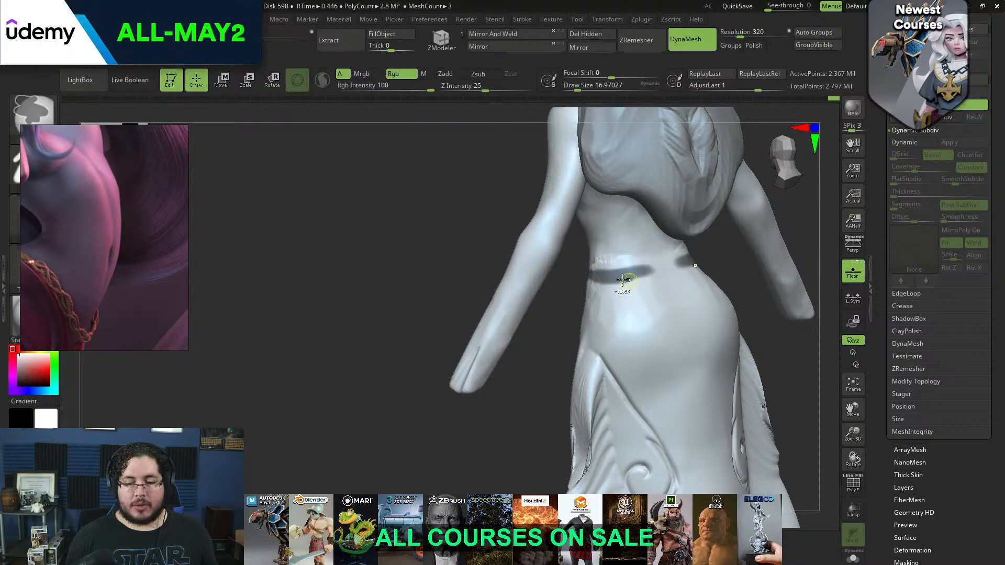
pyautogui.moveTo(632, 273)
pyautogui.keyDown('ctrl'); pyautogui.mouseDown()
pyautogui.moveTo(662, 288)
pyautogui.moveTo(651, 313)
pyautogui.moveTo(644, 308)
pyautogui.mouseUp(); pyautogui.keyUp('ctrl')
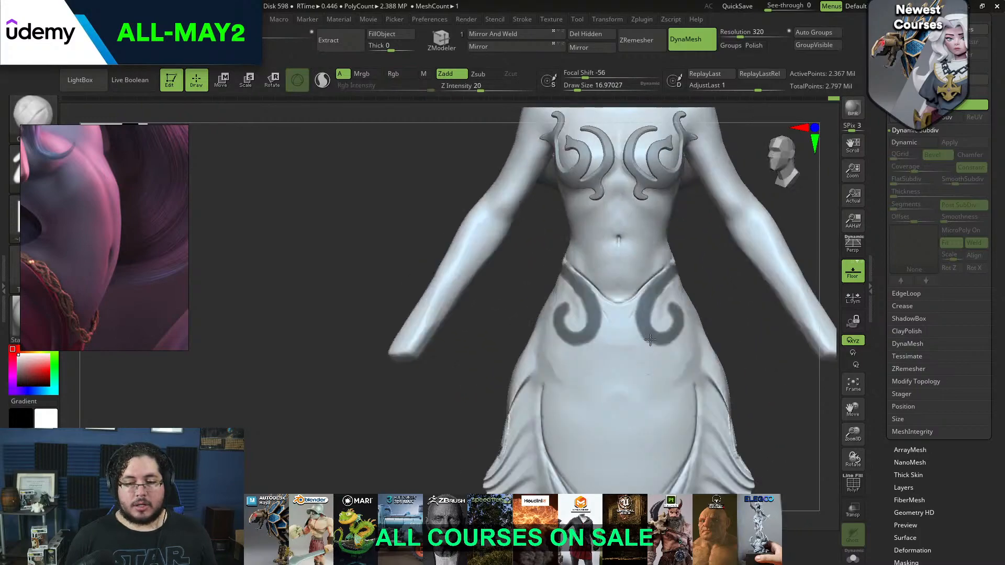
# Mask small pointed leaf tips at the curl ends of the front hip swirls, starting with a draw size of about 7
pyautogui.press('ctrl')
pyautogui.keyDown('ctrl'); pyautogui.moveTo(547, 302); pyautogui.dragTo(559, 299); pyautogui.keyUp('ctrl')
pyautogui.moveTo(496, 301); pyautogui.dragTo(539, 301)
pyautogui.press('space')
pyautogui.moveTo(538, 311); pyautogui.dragTo(532, 311)
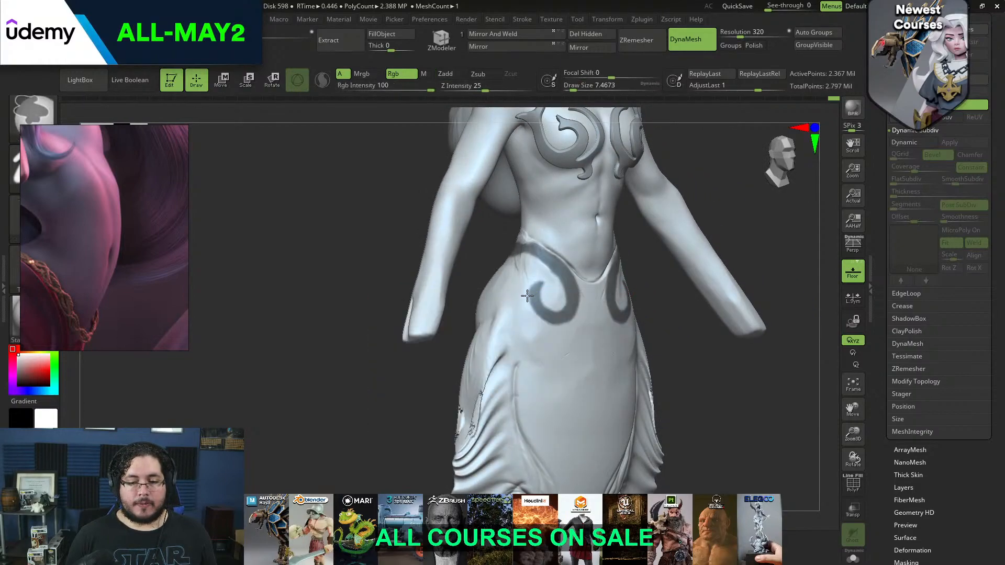
pyautogui.moveTo(644, 288)
pyautogui.keyDown('shift'); pyautogui.mouseDown()
pyautogui.moveTo(680, 280)
pyautogui.moveTo(702, 213)
pyautogui.moveTo(682, 202)
pyautogui.moveTo(707, 278)
pyautogui.moveTo(713, 250)
pyautogui.mouseUp(); pyautogui.keyUp('shift')
pyautogui.press('ctrl')
pyautogui.press('space')
# Mask a short curved tail beneath each front hip swirl at a draw size of about 12, undoing and redrawing it
pyautogui.moveTo(541, 305)
pyautogui.mouseDown()
pyautogui.moveTo(527, 334)
pyautogui.moveTo(543, 360)
pyautogui.moveTo(544, 298)
pyautogui.moveTo(538, 340)
pyautogui.mouseUp()
pyautogui.hotkey('ctrl', 'z')
pyautogui.press('space')
pyautogui.hotkey('ctrl', 'z')
pyautogui.hotkey('ctrl', 'z')
pyautogui.keyDown('ctrl'); pyautogui.moveTo(535, 301); pyautogui.dragTo(549, 334); pyautogui.keyUp('ctrl')
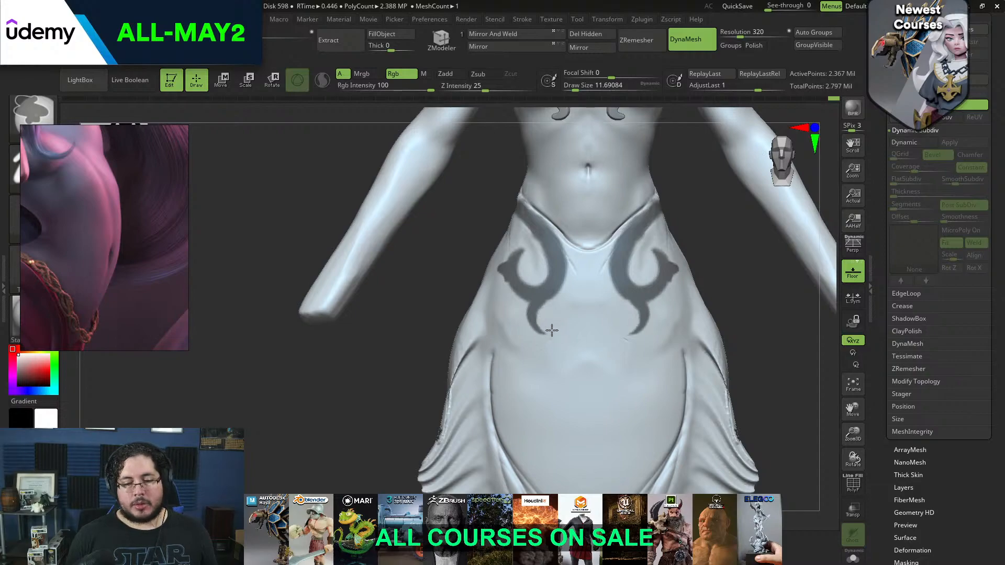
pyautogui.keyDown('ctrl'); pyautogui.moveTo(540, 336); pyautogui.dragTo(542, 336); pyautogui.keyUp('ctrl')
# Try masking a second mirrored swirl from the back waistband down the outer hips, redrawing its curl several times
pyautogui.moveTo(734, 311)
pyautogui.keyDown('alt'); pyautogui.mouseDown()
pyautogui.moveTo(727, 289)
pyautogui.moveTo(674, 346)
pyautogui.moveTo(716, 312)
pyautogui.moveTo(645, 263)
pyautogui.mouseUp(); pyautogui.keyUp('alt')
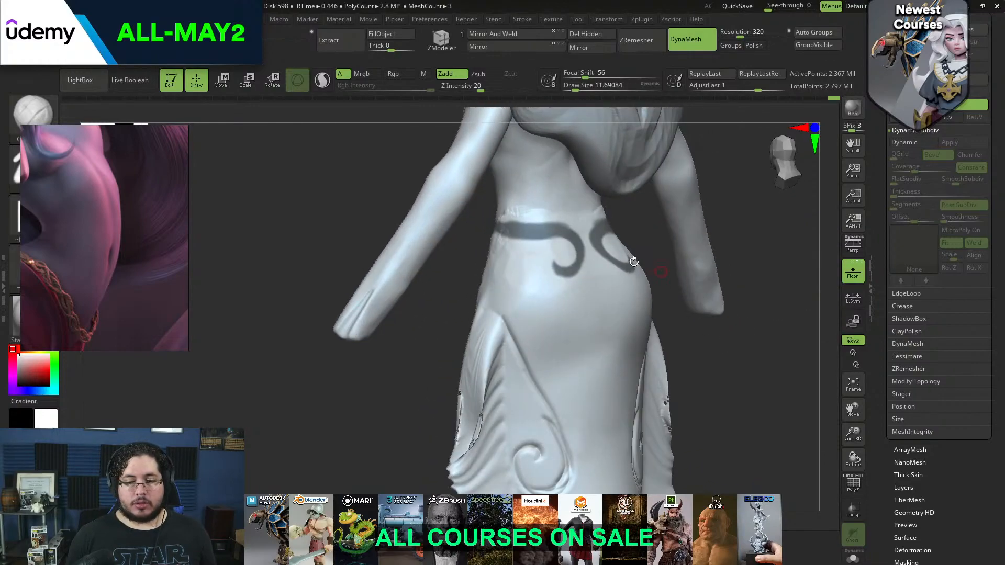
pyautogui.moveTo(512, 236)
pyautogui.keyDown('ctrl'); pyautogui.mouseDown()
pyautogui.moveTo(504, 271)
pyautogui.moveTo(541, 323)
pyautogui.mouseUp(); pyautogui.keyUp('ctrl')
pyautogui.press('[')
pyautogui.hotkey('ctrl', 'z')
pyautogui.keyDown('ctrl'); pyautogui.moveTo(502, 235); pyautogui.dragTo(542, 315); pyautogui.keyUp('ctrl')
pyautogui.hotkey('ctrl', 'z')
pyautogui.moveTo(505, 237)
pyautogui.keyDown('ctrl'); pyautogui.mouseDown()
pyautogui.moveTo(513, 283)
pyautogui.moveTo(547, 308)
pyautogui.mouseUp(); pyautogui.keyUp('ctrl')
pyautogui.keyDown('shift'); pyautogui.moveTo(733, 374); pyautogui.dragTo(693, 379); pyautogui.keyUp('shift')
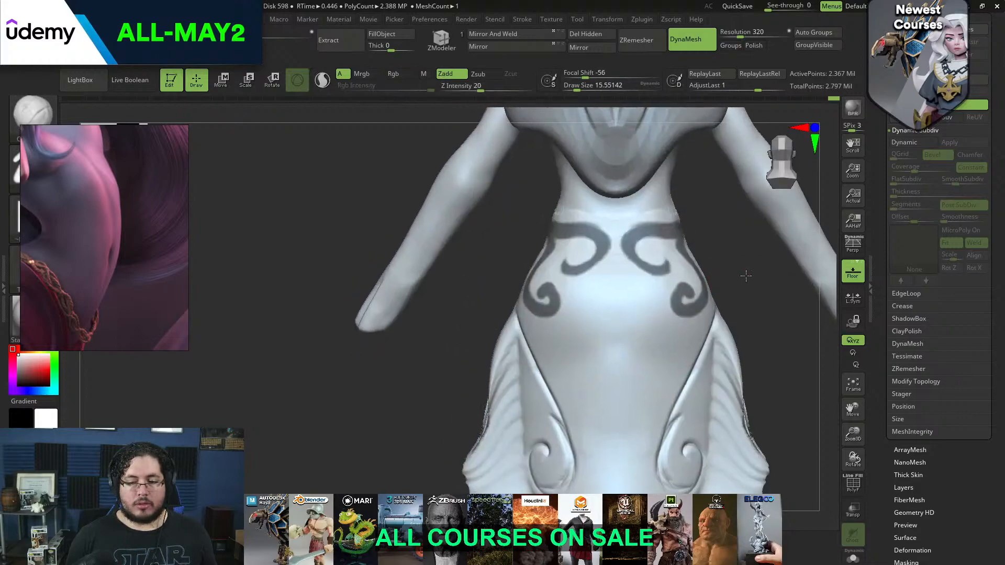
pyautogui.keyDown('alt'); pyautogui.moveTo(747, 276); pyautogui.dragTo(717, 274); pyautogui.keyUp('alt')
pyautogui.hotkey('ctrl', 'z')
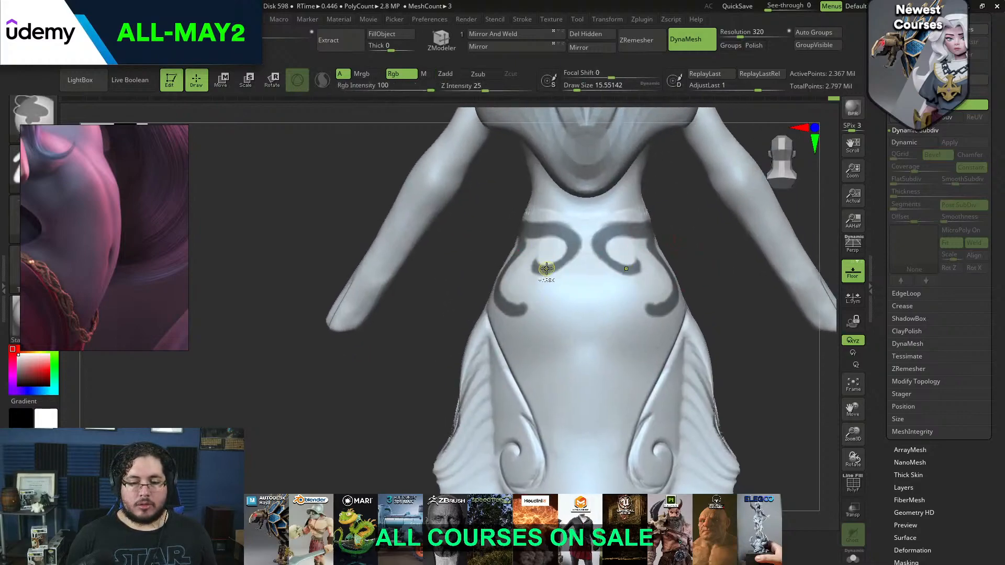
pyautogui.hotkey('ctrl', 'z')
pyautogui.hotkey('ctrl', 'z')
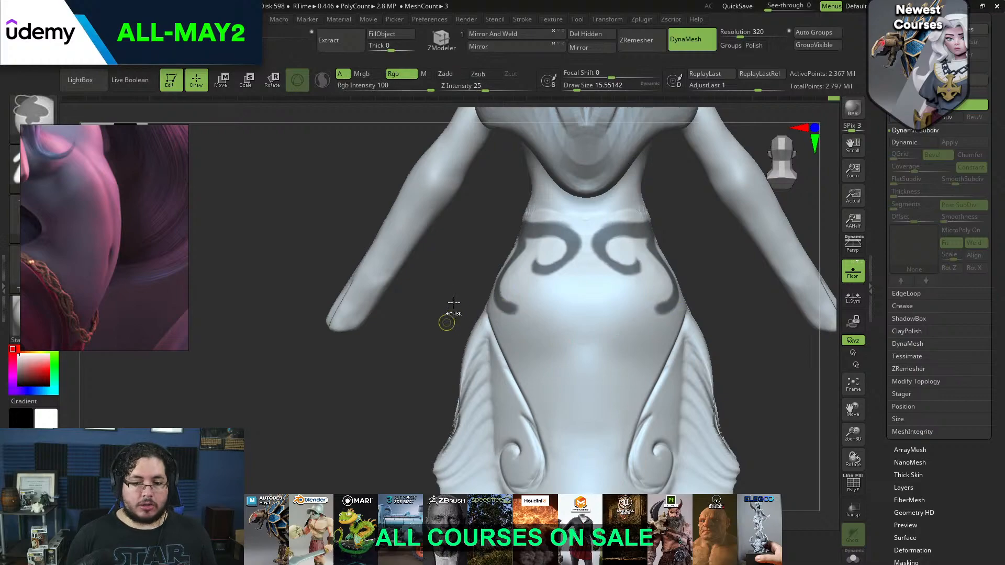
# Try a thicker version of the outer hip swirl on the back at a draw size of about 25, and undo it
pyautogui.moveTo(464, 299); pyautogui.dragTo(512, 240)
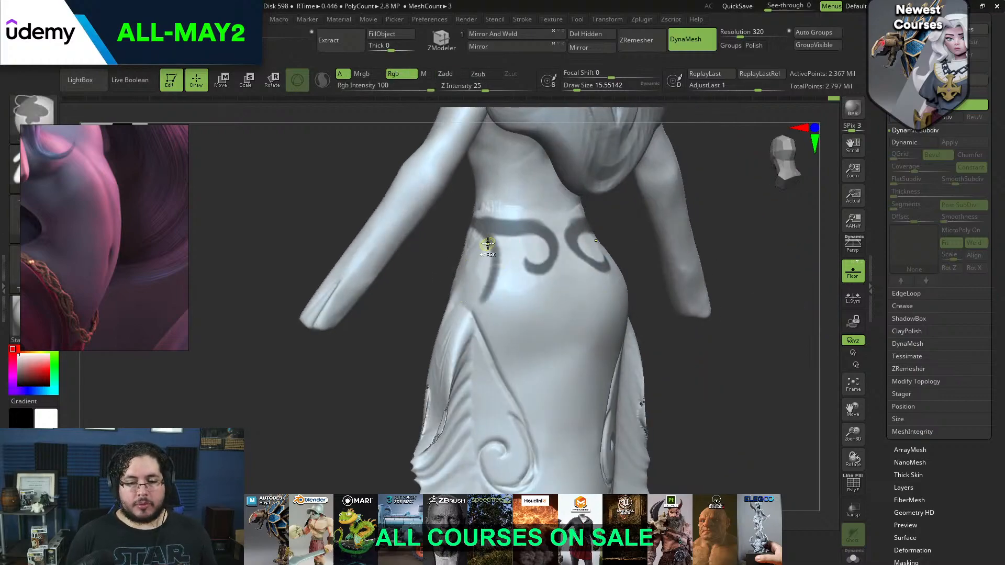
pyautogui.press('space')
pyautogui.moveTo(497, 250); pyautogui.dragTo(499, 249)
pyautogui.moveTo(481, 225)
pyautogui.keyDown('ctrl'); pyautogui.mouseDown()
pyautogui.moveTo(524, 344)
pyautogui.moveTo(530, 310)
pyautogui.moveTo(525, 318)
pyautogui.mouseUp(); pyautogui.keyUp('ctrl')
pyautogui.keyDown('shift'); pyautogui.moveTo(642, 321); pyautogui.dragTo(653, 258); pyautogui.keyUp('shift')
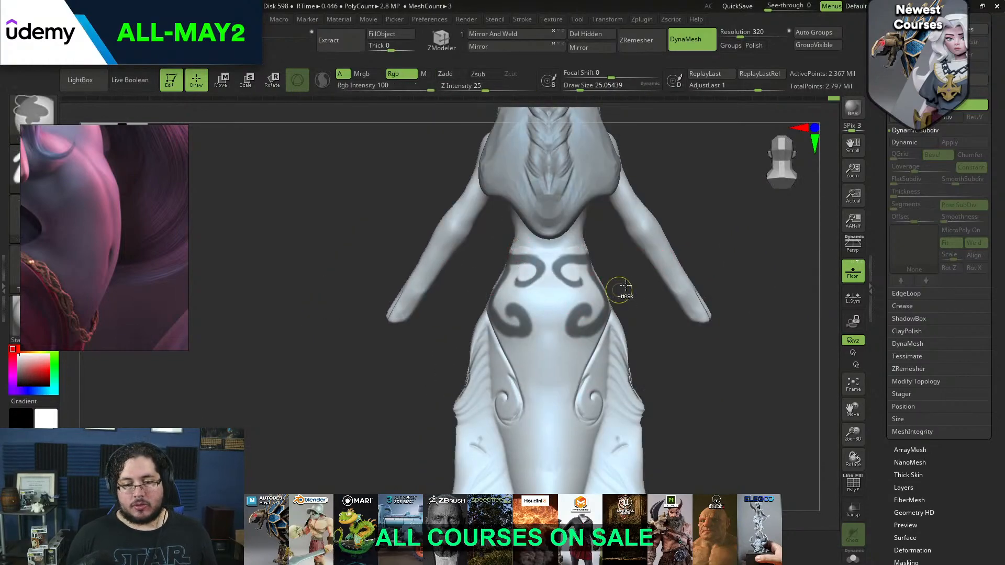
pyautogui.hotkey('ctrl', 'z')
pyautogui.hotkey('ctrl', 'z')
# Mask small mirrored branches rising above the waistline from the front hip swirls at a draw size of about 18
pyautogui.moveTo(624, 293); pyautogui.dragTo(742, 336)
pyautogui.keyDown('alt'); pyautogui.moveTo(643, 278); pyautogui.dragTo(579, 282); pyautogui.keyUp('alt')
pyautogui.moveTo(762, 274)
pyautogui.keyDown('alt'); pyautogui.mouseDown()
pyautogui.moveTo(746, 252)
pyautogui.moveTo(682, 222)
pyautogui.moveTo(701, 260)
pyautogui.moveTo(693, 231)
pyautogui.mouseUp(); pyautogui.keyUp('alt')
pyautogui.press('s')
pyautogui.keyDown('ctrl'); pyautogui.keyDown('alt'); pyautogui.moveTo(579, 327); pyautogui.dragTo(569, 334); pyautogui.keyUp('alt'); pyautogui.keyUp('ctrl')
pyautogui.press('space')
pyautogui.click(570, 331)
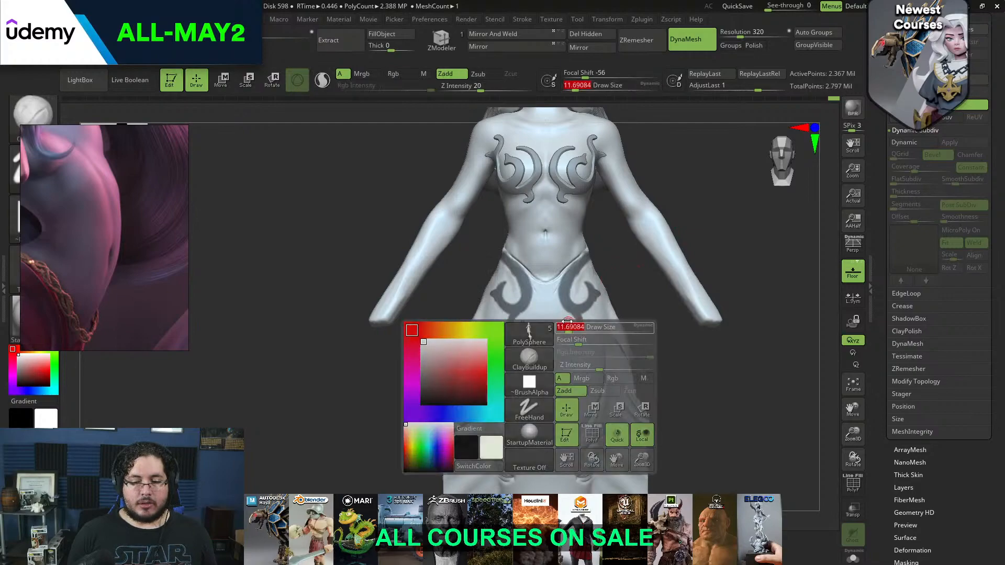
pyautogui.moveTo(649, 293)
pyautogui.keyDown('alt'); pyautogui.mouseDown()
pyautogui.moveTo(685, 243)
pyautogui.moveTo(666, 301)
pyautogui.moveTo(622, 230)
pyautogui.mouseUp(); pyautogui.keyUp('alt')
pyautogui.press('space')
pyautogui.click(575, 231)
pyautogui.keyDown('ctrl'); pyautogui.moveTo(561, 238); pyautogui.dragTo(545, 210); pyautogui.keyUp('ctrl')
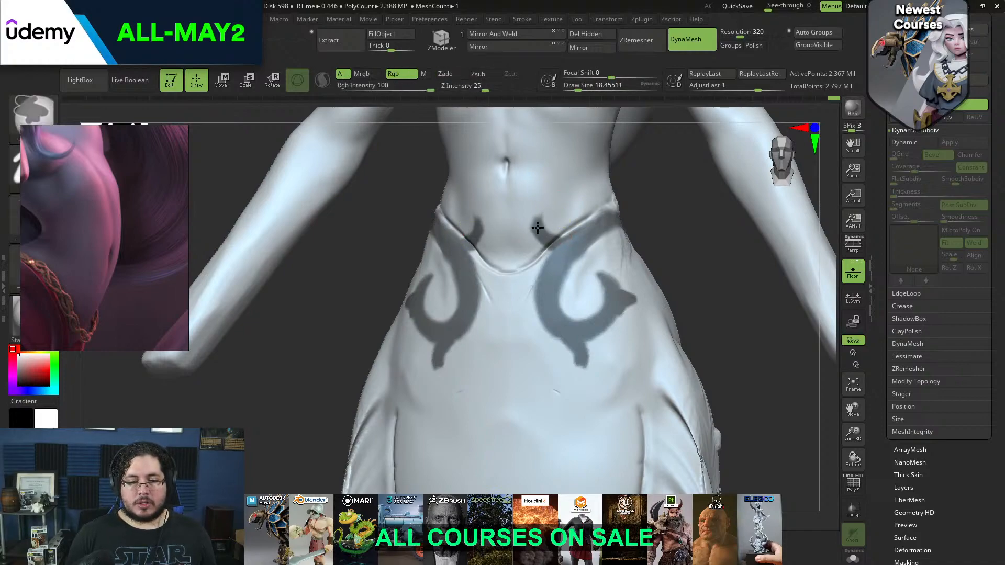
# Round off the masked branches above the waistline into short inward hooks
pyautogui.keyDown('shift'); pyautogui.moveTo(649, 217); pyautogui.dragTo(660, 222); pyautogui.keyUp('shift')
pyautogui.keyDown('ctrl'); pyautogui.moveTo(534, 216); pyautogui.dragTo(529, 211); pyautogui.keyUp('ctrl')
pyautogui.hotkey('ctrl', 'z')
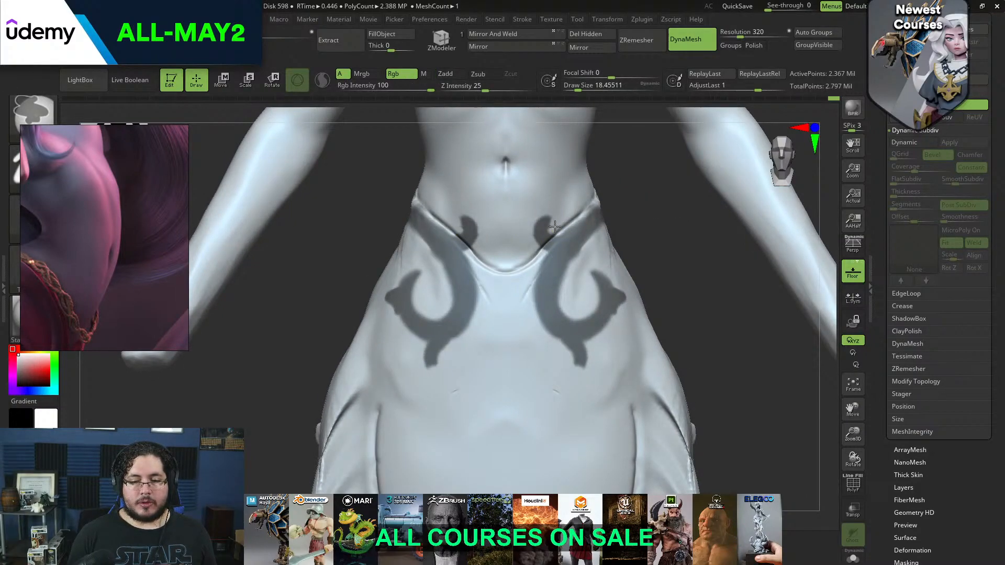
pyautogui.keyDown('alt'); pyautogui.moveTo(626, 256); pyautogui.dragTo(625, 273); pyautogui.keyUp('alt')
pyautogui.press('ctrl')
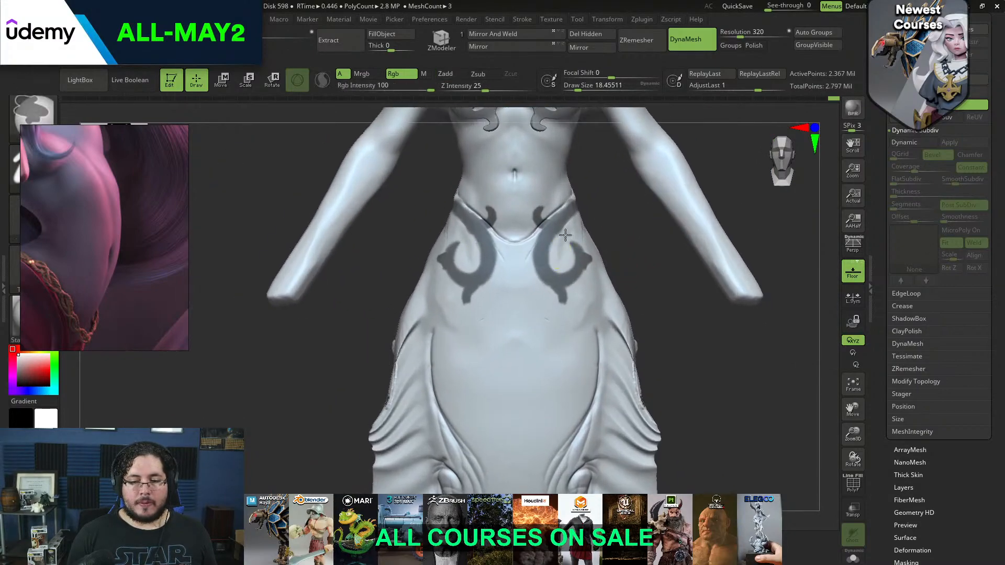
pyautogui.moveTo(606, 236)
pyautogui.keyDown('alt'); pyautogui.mouseDown()
pyautogui.moveTo(602, 258)
pyautogui.moveTo(603, 180)
pyautogui.moveTo(611, 263)
pyautogui.mouseUp(); pyautogui.keyUp('alt')
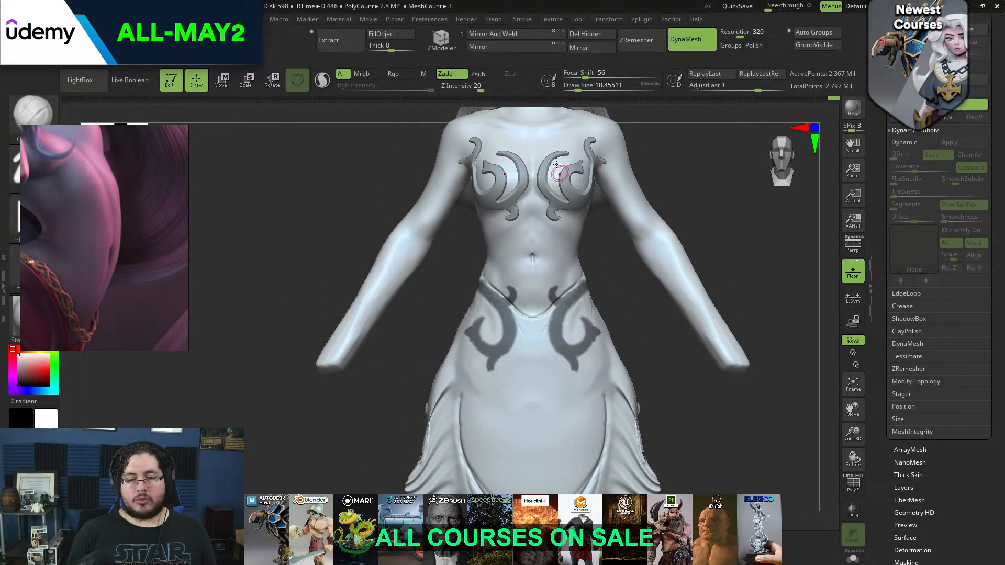
# Mask a small inner curl inside each front hip swirl at a draw size of about 16
pyautogui.moveTo(622, 289)
pyautogui.keyDown('alt'); pyautogui.mouseDown()
pyautogui.moveTo(585, 213)
pyautogui.moveTo(614, 265)
pyautogui.moveTo(597, 265)
pyautogui.mouseUp(); pyautogui.keyUp('alt')
pyautogui.press('space')
pyautogui.moveTo(516, 242); pyautogui.dragTo(534, 264)
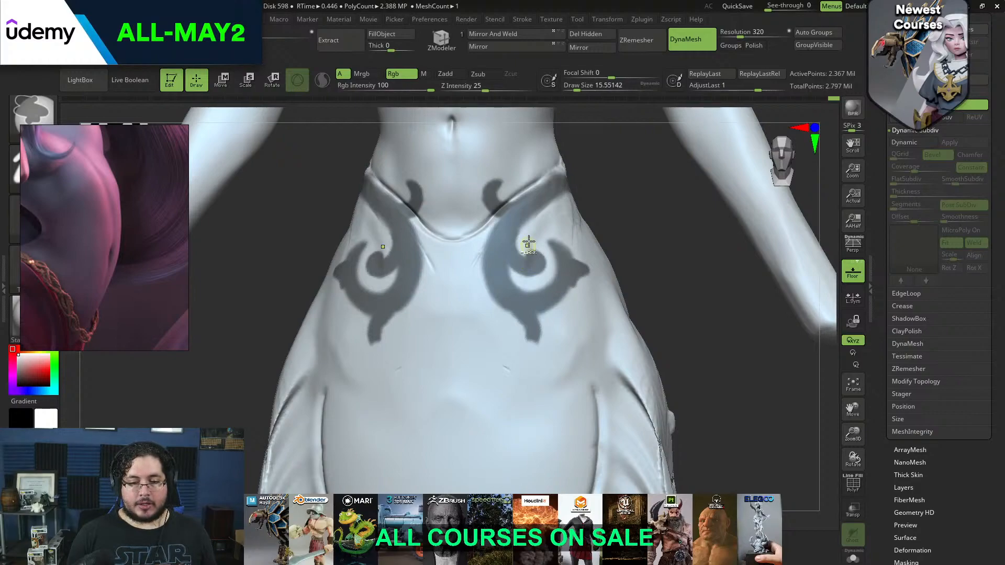
pyautogui.keyDown('ctrl'); pyautogui.moveTo(632, 246); pyautogui.dragTo(641, 206); pyautogui.keyUp('ctrl')
pyautogui.hotkey('ctrl', 'z')
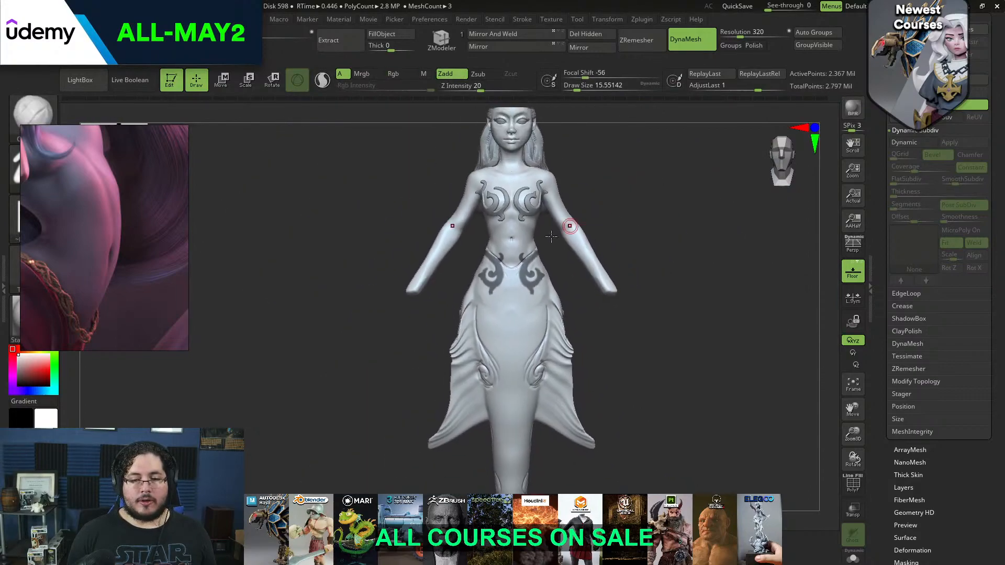
# Reshape the masked swirls on the back of the waist into wider, thicker curls at a draw size of about 29
pyautogui.moveTo(575, 287)
pyautogui.keyDown('alt'); pyautogui.mouseDown()
pyautogui.moveTo(532, 271)
pyautogui.moveTo(563, 252)
pyautogui.mouseUp(); pyautogui.keyUp('alt')
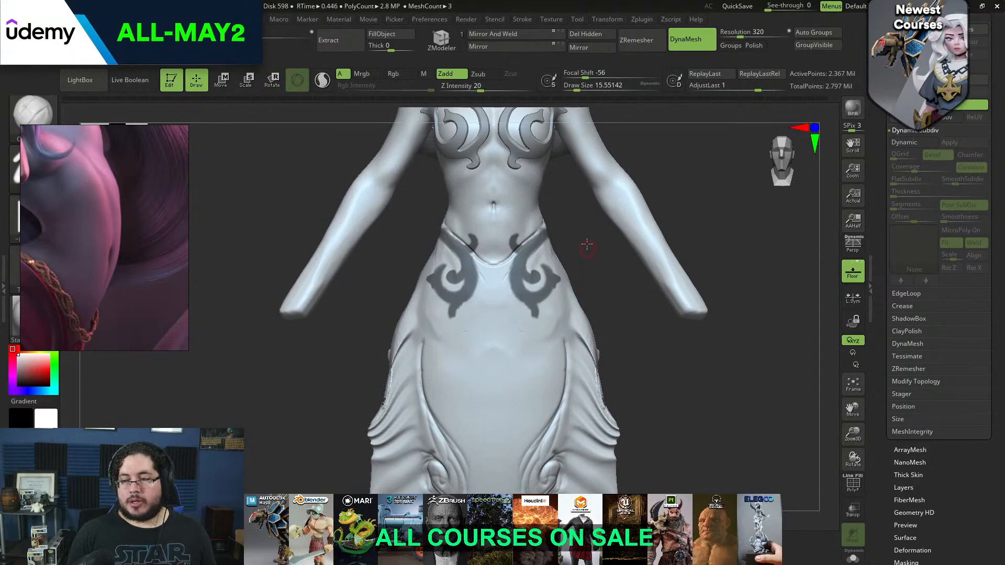
pyautogui.keyDown('ctrl'); pyautogui.moveTo(588, 245); pyautogui.dragTo(570, 223, button='right'); pyautogui.keyUp('ctrl')
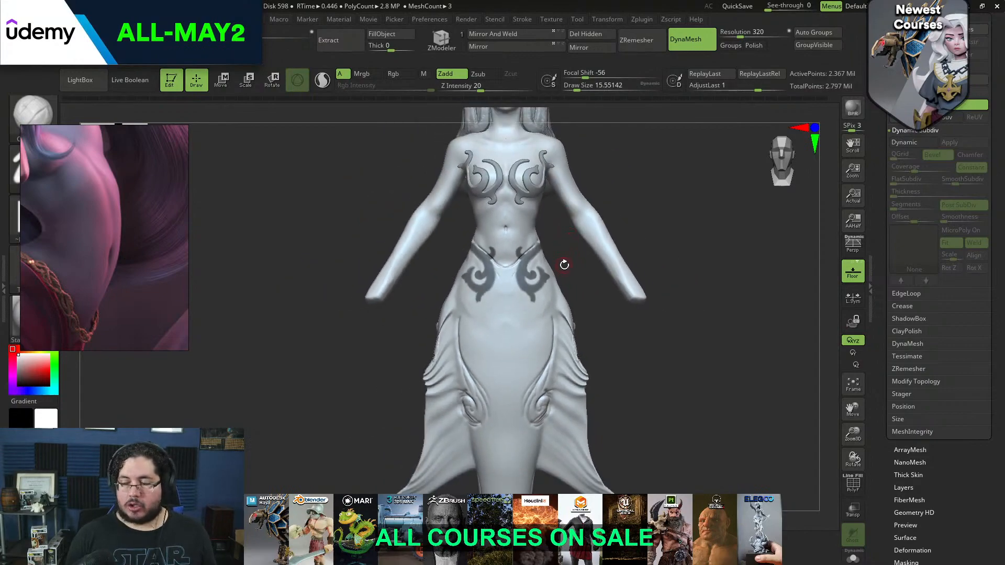
pyautogui.keyDown('alt'); pyautogui.moveTo(565, 269); pyautogui.dragTo(581, 313, button='right'); pyautogui.keyUp('alt')
pyautogui.keyDown('ctrl'); pyautogui.moveTo(552, 242); pyautogui.dragTo(572, 271, button='right'); pyautogui.keyUp('ctrl')
pyautogui.moveTo(606, 235)
pyautogui.mouseDown(button='right')
pyautogui.moveTo(646, 220)
pyautogui.moveTo(671, 243)
pyautogui.moveTo(660, 209)
pyautogui.moveTo(669, 175)
pyautogui.moveTo(667, 285)
pyautogui.mouseUp(button='right')
pyautogui.keyDown('alt'); pyautogui.moveTo(517, 360); pyautogui.dragTo(497, 278, button='right'); pyautogui.keyUp('alt')
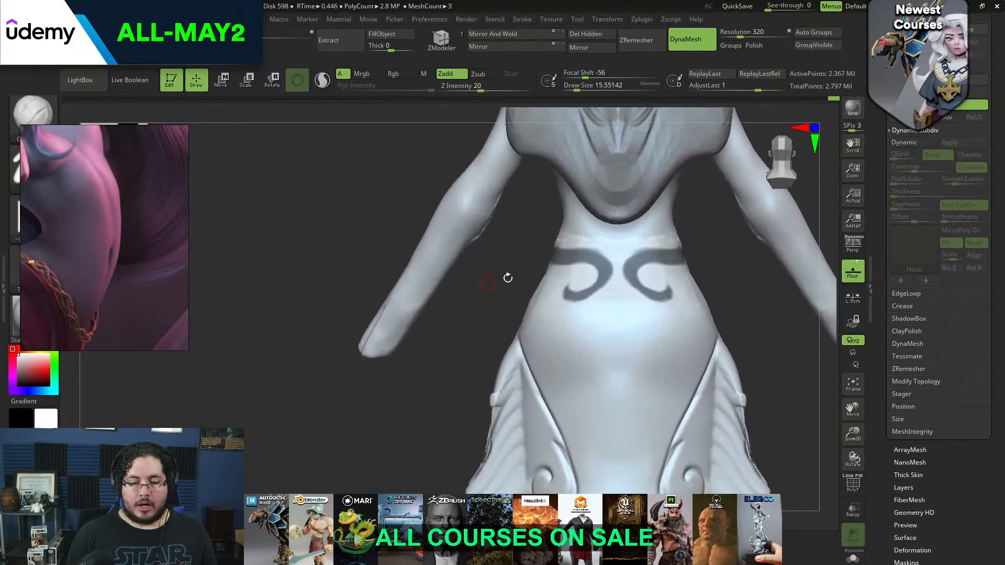
pyautogui.moveTo(559, 261)
pyautogui.keyDown('ctrl'); pyautogui.mouseDown()
pyautogui.moveTo(598, 289)
pyautogui.moveTo(565, 303)
pyautogui.mouseUp(); pyautogui.keyUp('ctrl')
pyautogui.press('s')
pyautogui.click(603, 286)
pyautogui.keyDown('ctrl'); pyautogui.keyDown('alt'); pyautogui.moveTo(583, 268); pyautogui.dragTo(582, 276); pyautogui.keyUp('alt'); pyautogui.keyUp('ctrl')
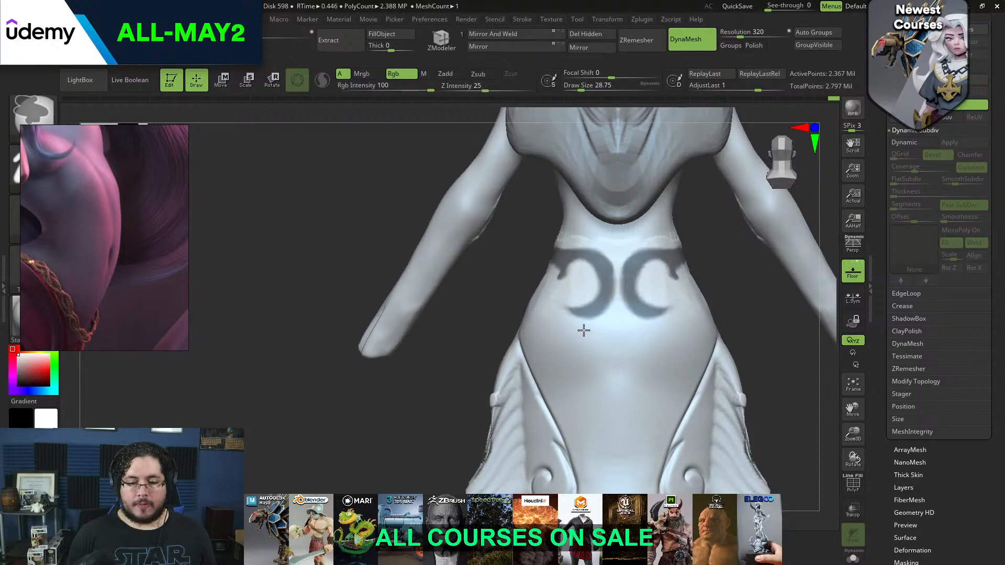
# Erase the masked curls from the back of the waist, adjusting the draw size
pyautogui.moveTo(592, 328)
pyautogui.keyDown('ctrl'); pyautogui.keyDown('alt'); pyautogui.mouseDown()
pyautogui.moveTo(575, 320)
pyautogui.moveTo(587, 310)
pyautogui.moveTo(562, 300)
pyautogui.moveTo(603, 285)
pyautogui.moveTo(562, 278)
pyautogui.mouseUp(); pyautogui.keyUp('alt'); pyautogui.keyUp('ctrl')
pyautogui.press('s')
pyautogui.click(569, 298)
pyautogui.press('space')
pyautogui.click(596, 284)
pyautogui.moveTo(534, 280)
pyautogui.mouseDown(button='right')
pyautogui.moveTo(638, 263)
pyautogui.moveTo(646, 272)
pyautogui.moveTo(594, 273)
pyautogui.mouseUp(button='right')
pyautogui.press('space')
pyautogui.click(592, 275)
# Mask an upward hooked curl running from the side of the waist onto its back, reducing the draw size to about 17
pyautogui.moveTo(684, 237); pyautogui.dragTo(515, 307, button='right')
pyautogui.press('space')
pyautogui.click(512, 315)
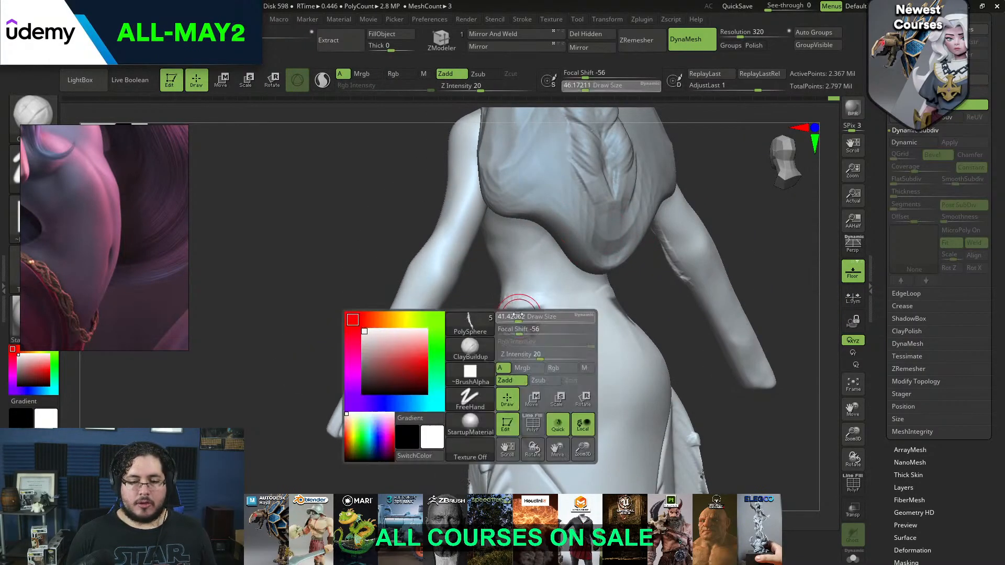
pyautogui.moveTo(509, 314)
pyautogui.keyDown('ctrl'); pyautogui.mouseDown()
pyautogui.moveTo(549, 289)
pyautogui.moveTo(513, 316)
pyautogui.mouseUp(); pyautogui.keyUp('ctrl')
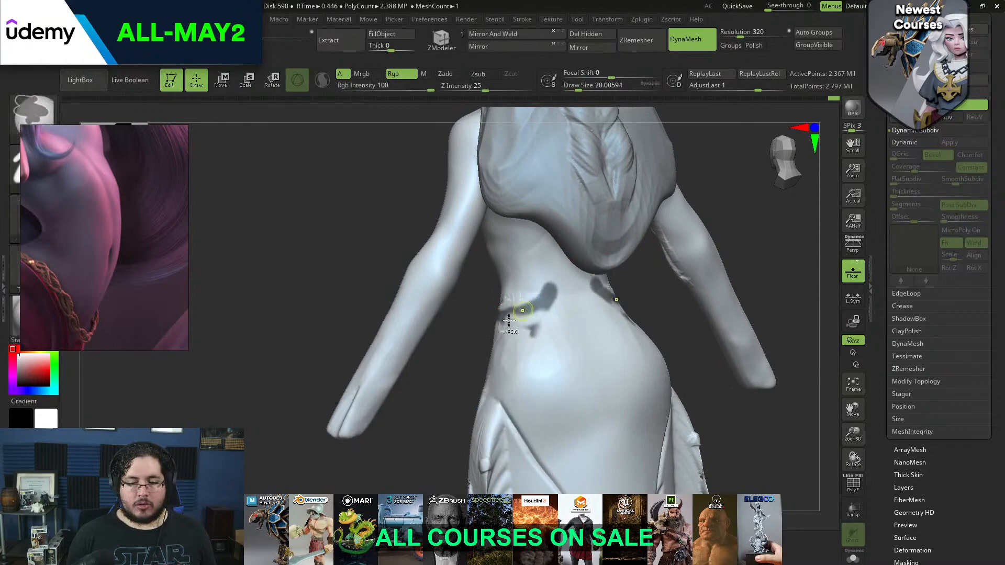
pyautogui.moveTo(473, 343)
pyautogui.mouseDown(button='right')
pyautogui.moveTo(472, 352)
pyautogui.moveTo(487, 335)
pyautogui.mouseUp(button='right')
pyautogui.moveTo(487, 335)
pyautogui.keyDown('ctrl'); pyautogui.mouseDown(button='right')
pyautogui.moveTo(487, 281)
pyautogui.moveTo(479, 359)
pyautogui.mouseUp(button='right'); pyautogui.keyUp('ctrl')
pyautogui.moveTo(479, 358)
pyautogui.mouseDown(button='right')
pyautogui.moveTo(572, 312)
pyautogui.moveTo(519, 301)
pyautogui.mouseUp(button='right')
pyautogui.keyDown('ctrl'); pyautogui.moveTo(469, 314); pyautogui.dragTo(490, 309); pyautogui.keyUp('ctrl')
pyautogui.moveTo(518, 296); pyautogui.dragTo(494, 314, button='right')
pyautogui.moveTo(477, 313)
pyautogui.keyDown('ctrl'); pyautogui.mouseDown()
pyautogui.moveTo(506, 300)
pyautogui.moveTo(477, 314)
pyautogui.mouseUp(); pyautogui.keyUp('ctrl')
pyautogui.keyDown('ctrl'); pyautogui.moveTo(496, 276); pyautogui.dragTo(505, 279); pyautogui.keyUp('ctrl')
pyautogui.moveTo(577, 261); pyautogui.dragTo(659, 261, button='right')
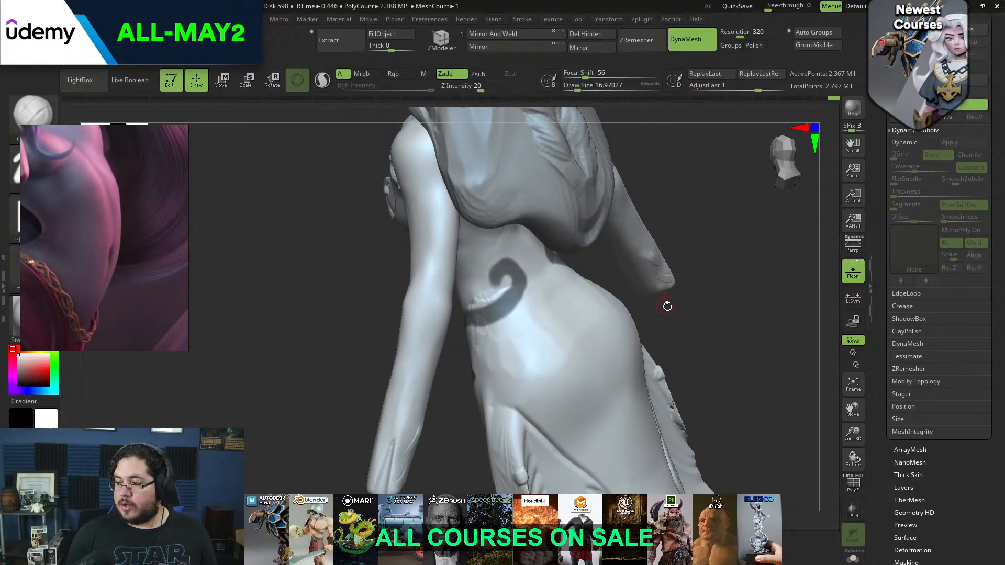
# Refine the back curl's mask by clearing its inner opening and tidying the edge of the band leading to the waist side
pyautogui.moveTo(672, 299)
pyautogui.mouseDown()
pyautogui.moveTo(667, 327)
pyautogui.moveTo(576, 282)
pyautogui.moveTo(628, 346)
pyautogui.moveTo(593, 289)
pyautogui.moveTo(545, 285)
pyautogui.mouseUp()
pyautogui.press('ctrl')
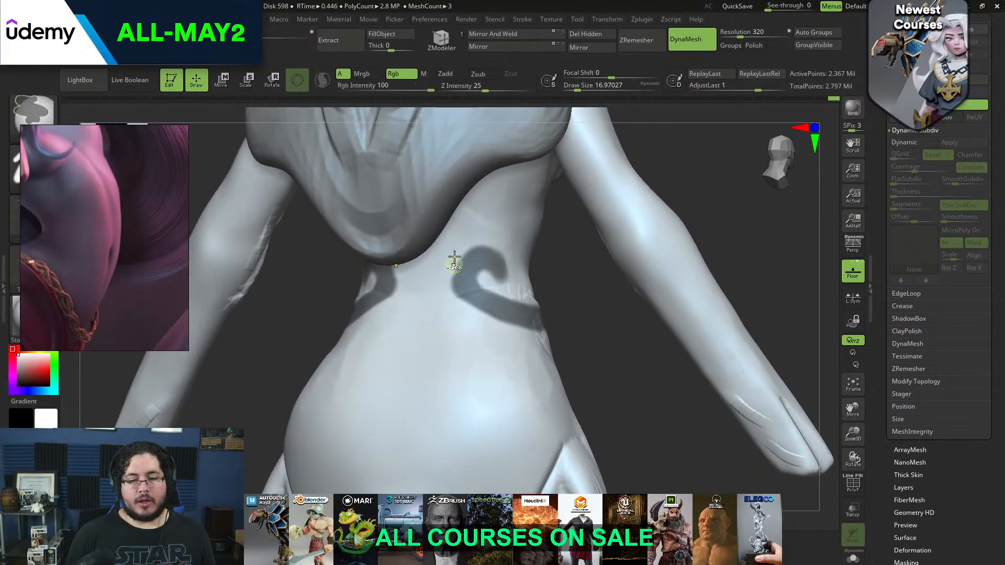
pyautogui.moveTo(497, 197); pyautogui.dragTo(545, 277)
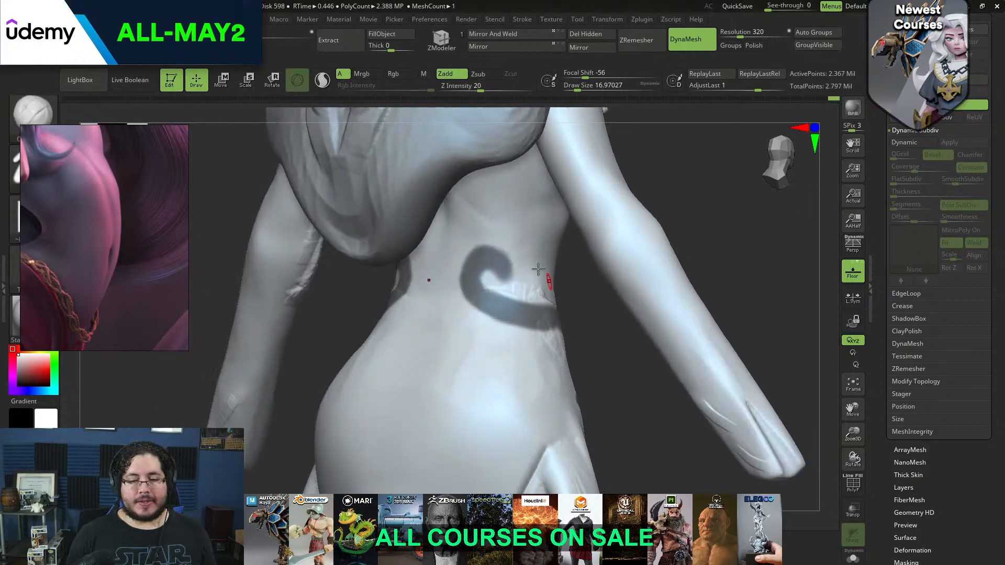
pyautogui.press('ctrl')
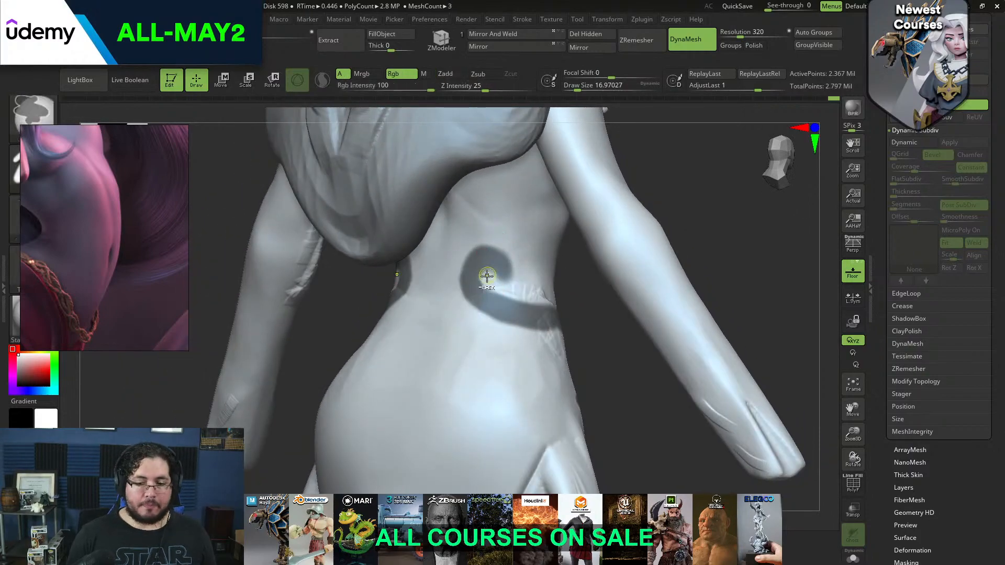
pyautogui.keyDown('ctrl'); pyautogui.keyDown('alt'); pyautogui.moveTo(492, 289); pyautogui.dragTo(538, 308); pyautogui.keyUp('alt'); pyautogui.keyUp('ctrl')
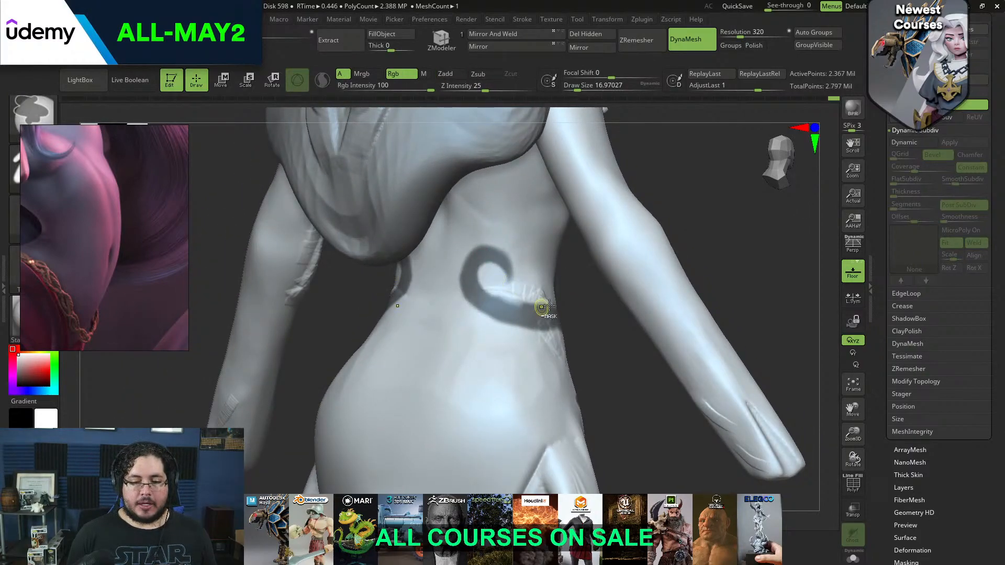
pyautogui.moveTo(550, 264); pyautogui.dragTo(521, 253, button='right')
pyautogui.keyDown('ctrl'); pyautogui.keyDown('alt'); pyautogui.moveTo(495, 291); pyautogui.dragTo(499, 294); pyautogui.keyUp('alt'); pyautogui.keyUp('ctrl')
pyautogui.moveTo(653, 276); pyautogui.dragTo(598, 280)
pyautogui.hotkey('ctrl', 'z')
# Even out the masked band at the side of the waist and add a small downward hook below each back curl
pyautogui.moveTo(680, 253)
pyautogui.mouseDown()
pyautogui.moveTo(669, 267)
pyautogui.moveTo(395, 280)
pyautogui.moveTo(513, 272)
pyautogui.mouseUp()
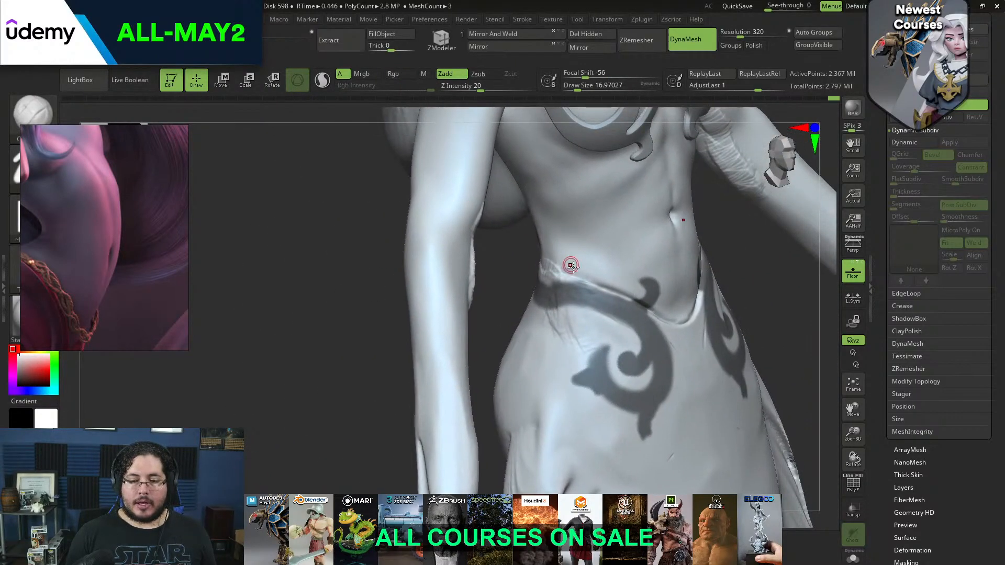
pyautogui.press('ctrl')
pyautogui.keyDown('ctrl'); pyautogui.keyDown('alt'); pyautogui.moveTo(596, 287); pyautogui.dragTo(609, 297); pyautogui.keyUp('alt'); pyautogui.keyUp('ctrl')
pyautogui.moveTo(514, 303); pyautogui.dragTo(495, 299)
pyautogui.keyDown('ctrl'); pyautogui.moveTo(575, 287); pyautogui.dragTo(611, 303); pyautogui.keyUp('ctrl')
pyautogui.moveTo(533, 292); pyautogui.dragTo(733, 285)
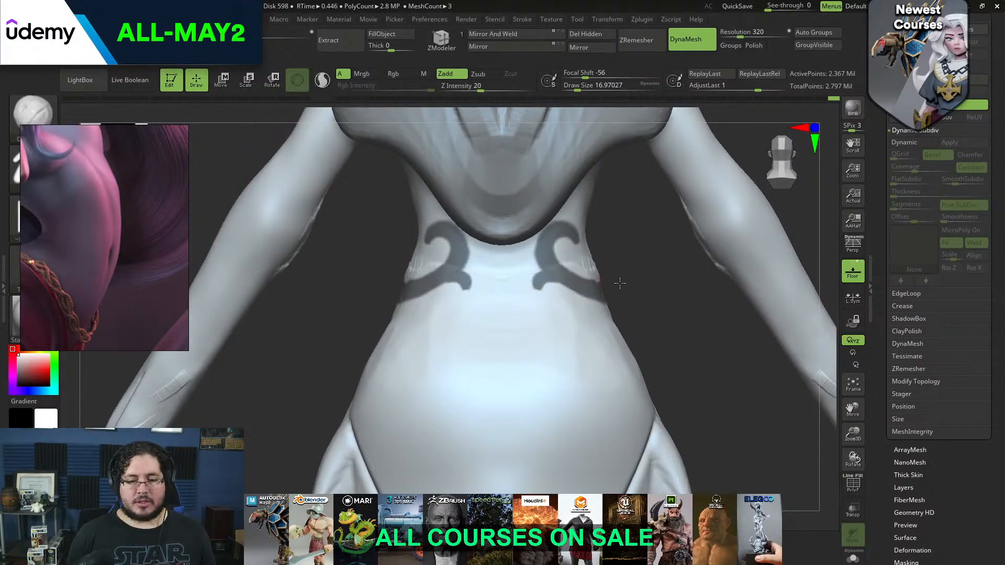
pyautogui.moveTo(680, 293)
pyautogui.mouseDown()
pyautogui.moveTo(655, 293)
pyautogui.moveTo(759, 294)
pyautogui.moveTo(712, 292)
pyautogui.moveTo(682, 261)
pyautogui.moveTo(732, 255)
pyautogui.mouseUp()
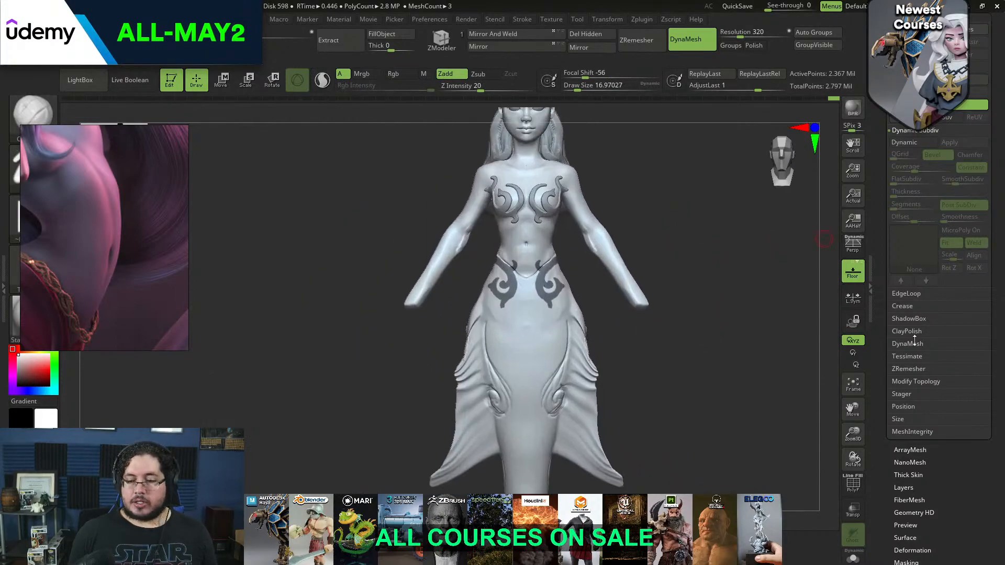
# Extract the masked hip and waist swirls as a new subtool with thickness 0 and isolate it
pyautogui.moveTo(951, 127); pyautogui.dragTo(951, 223)
pyautogui.click(916, 97)
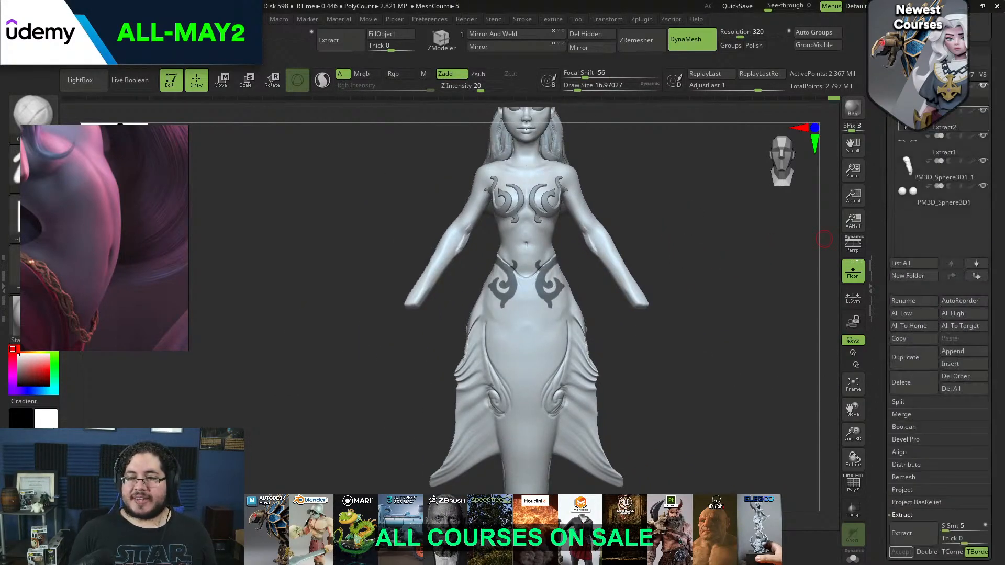
pyautogui.click(916, 534)
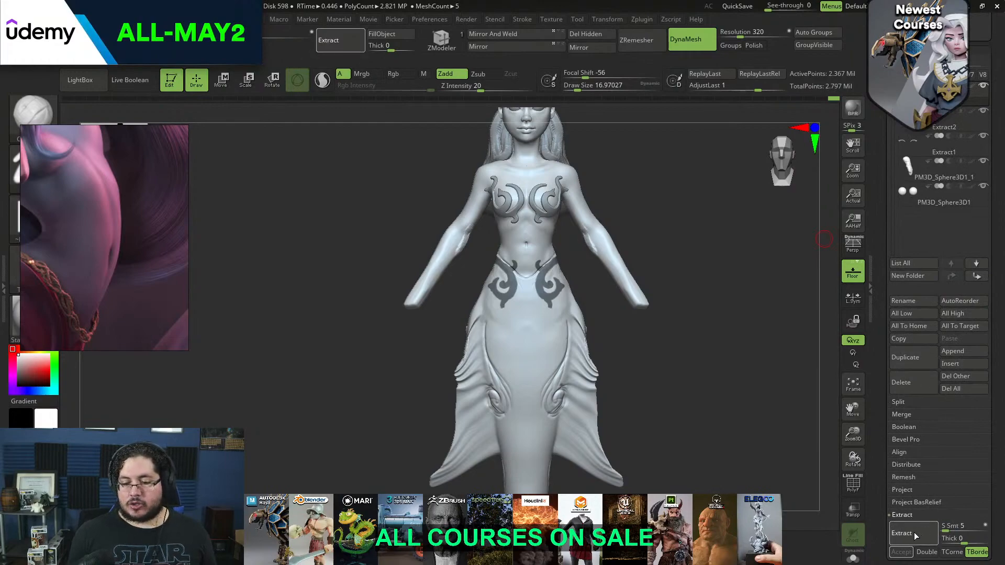
pyautogui.click(901, 551)
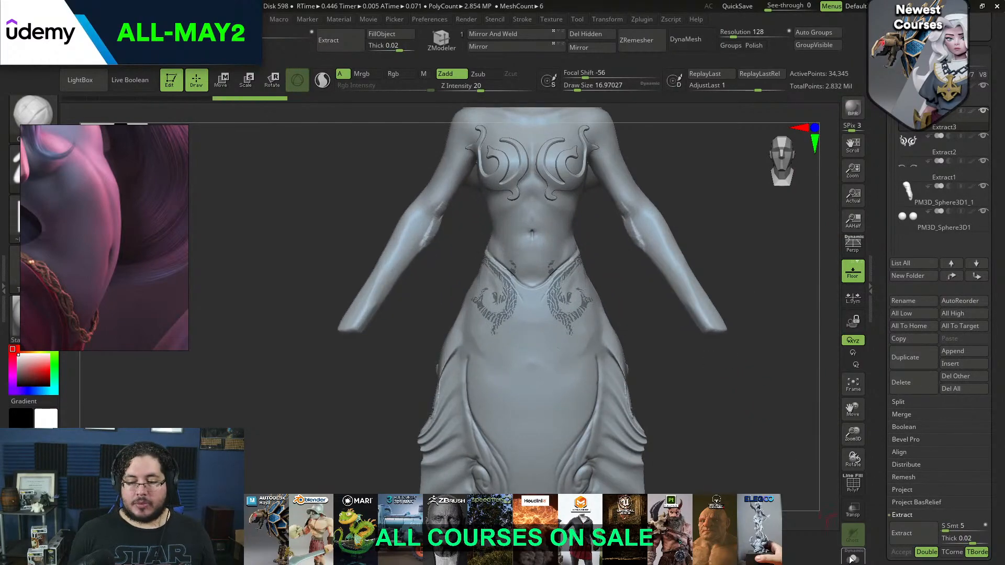
pyautogui.click(853, 556)
pyautogui.moveTo(740, 433); pyautogui.dragTo(697, 276)
pyautogui.keyDown('alt'); pyautogui.moveTo(704, 342); pyautogui.dragTo(867, 295); pyautogui.keyUp('alt')
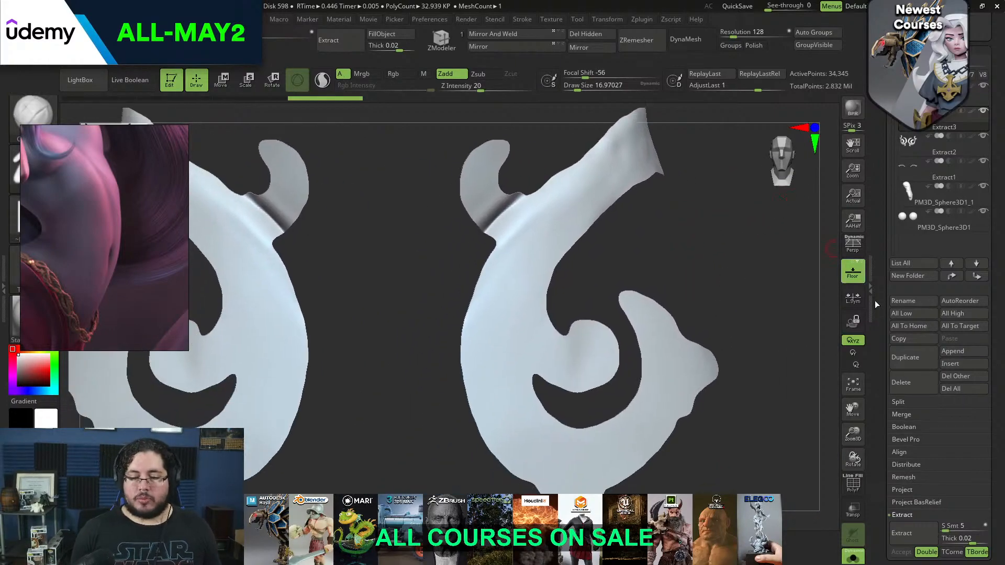
# ZRemesh the isolated swirls, reduce them further with repeated Half-density passes, and display the polygon wireframe
pyautogui.scroll(-10, 988, 406)
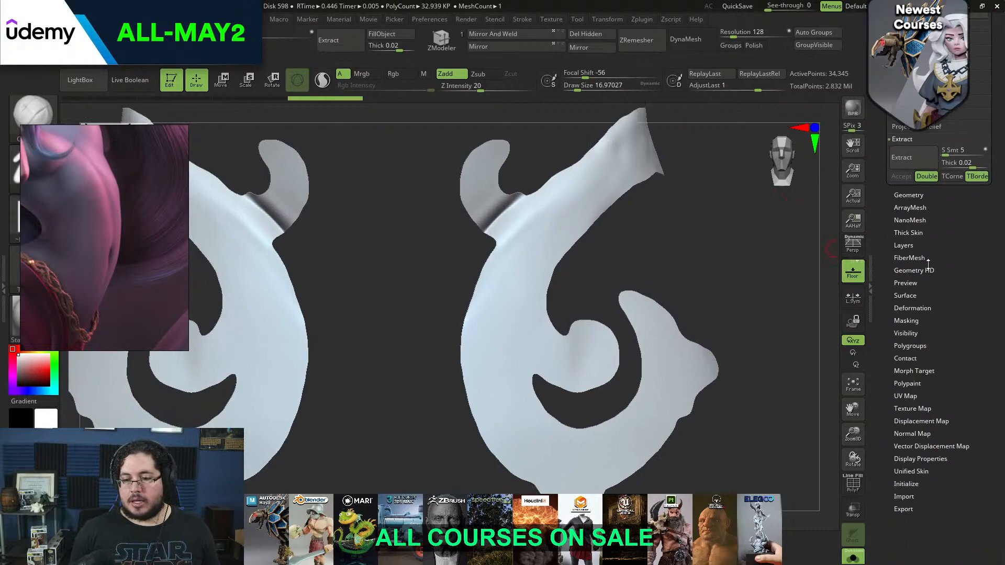
pyautogui.click(913, 308)
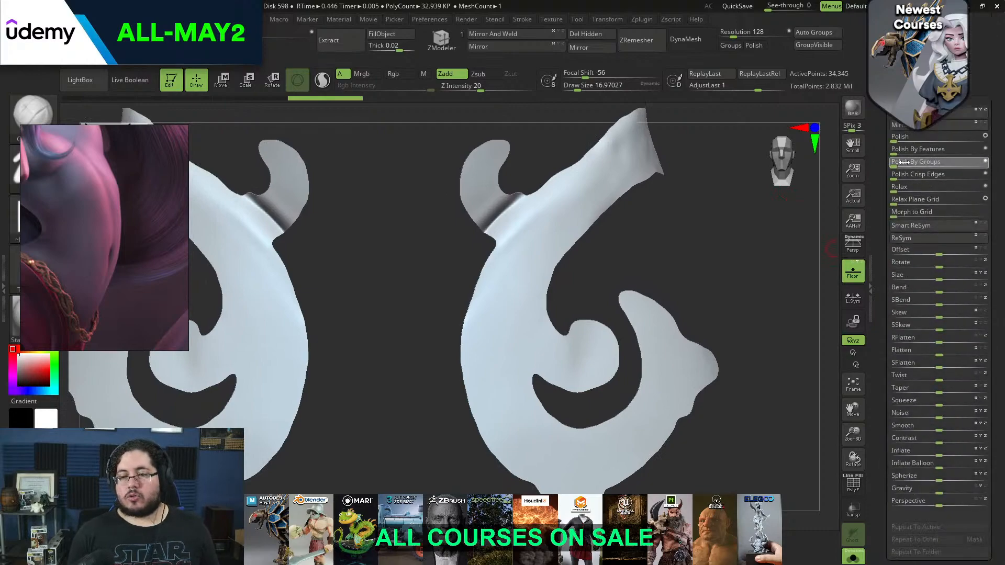
pyautogui.scroll(5, 913, 137)
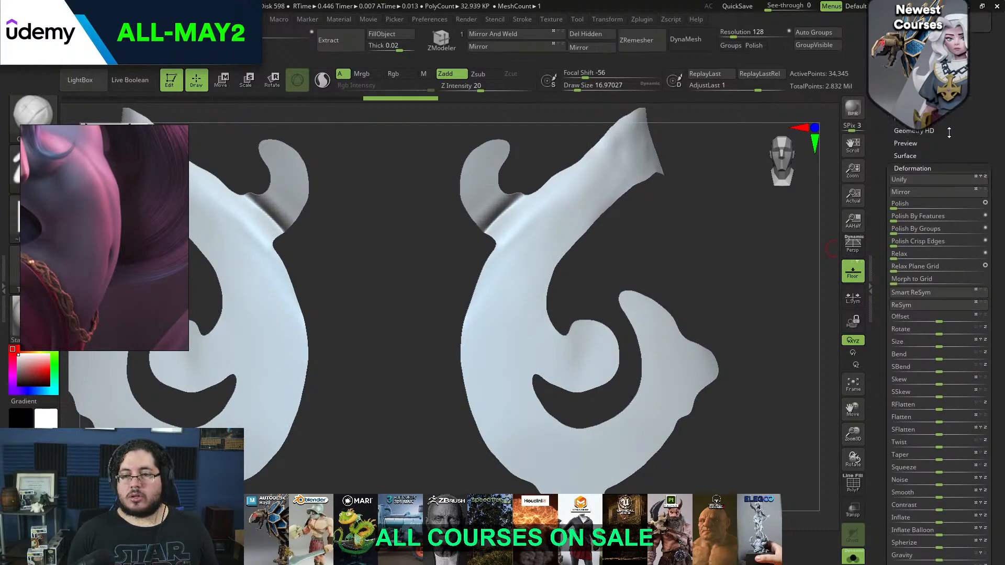
pyautogui.click(909, 209)
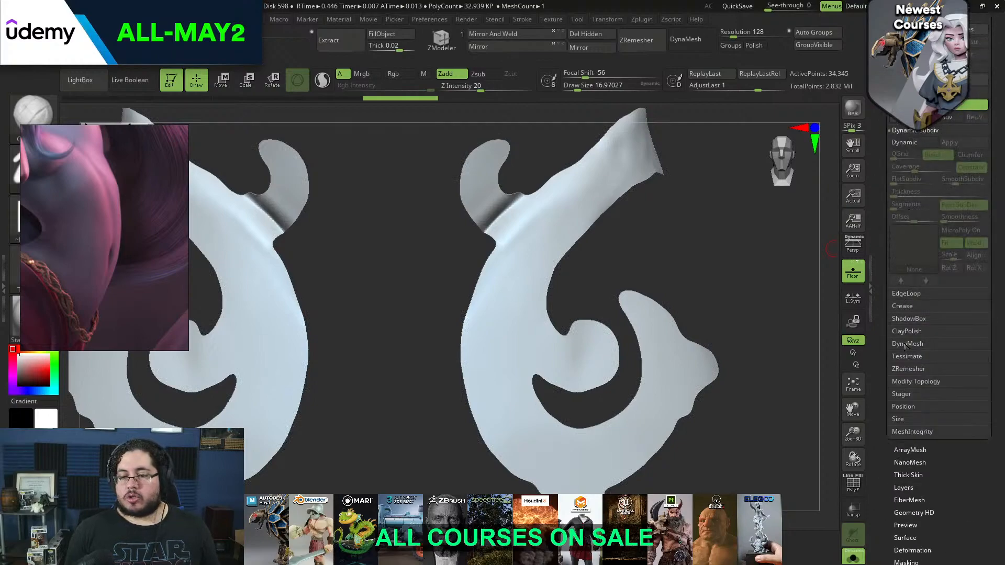
pyautogui.click(910, 368)
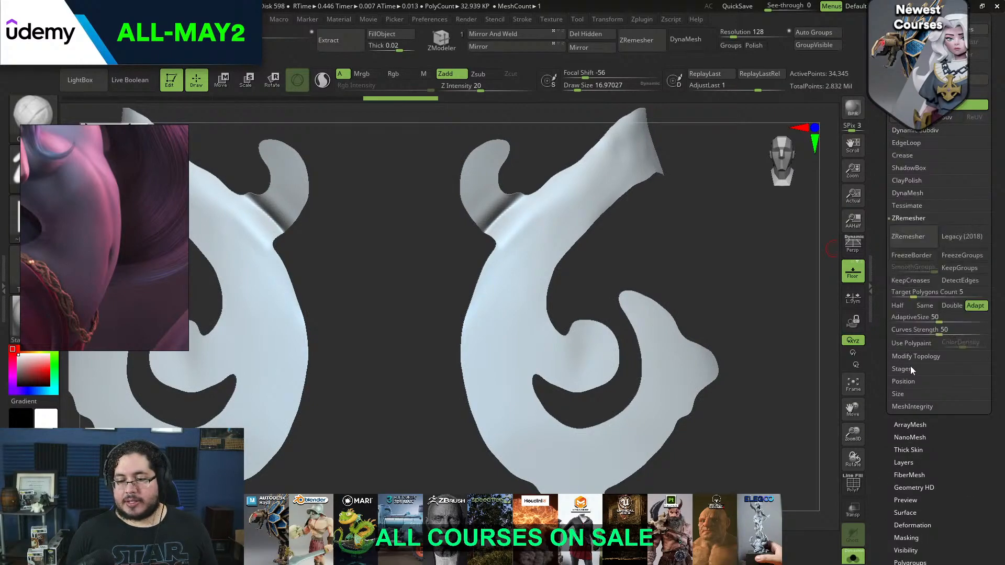
pyautogui.click(909, 237)
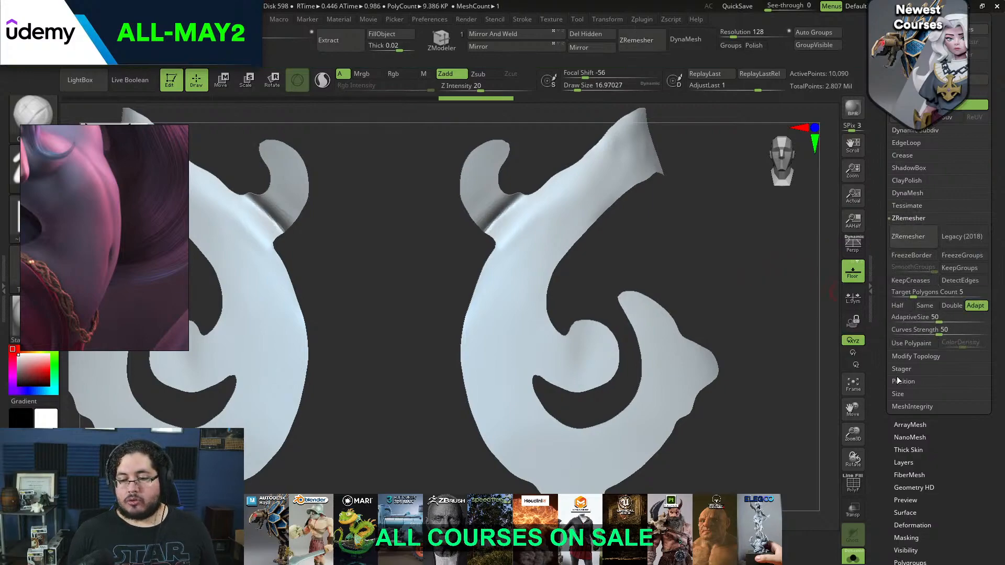
pyautogui.click(898, 305)
pyautogui.click(917, 237)
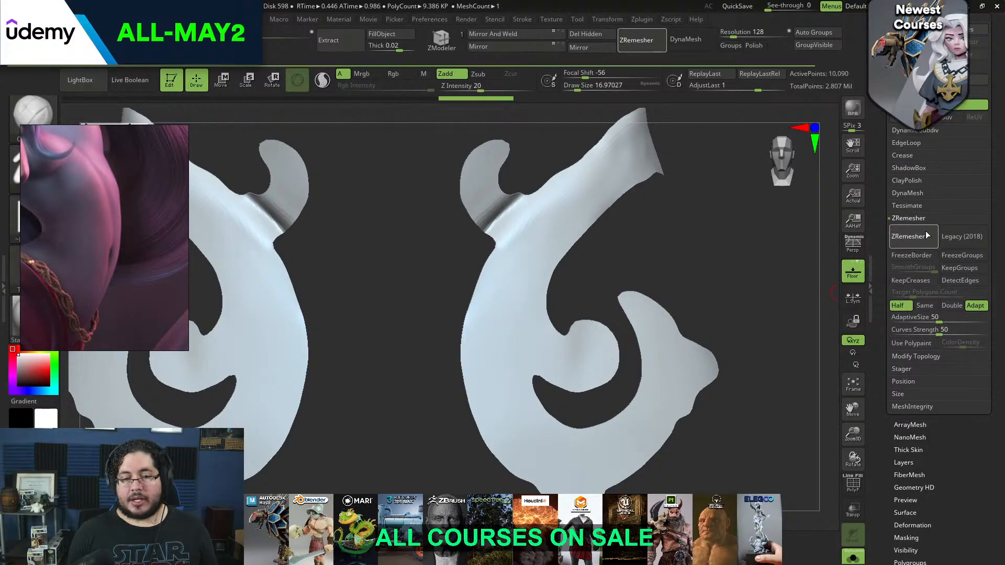
pyautogui.click(918, 237)
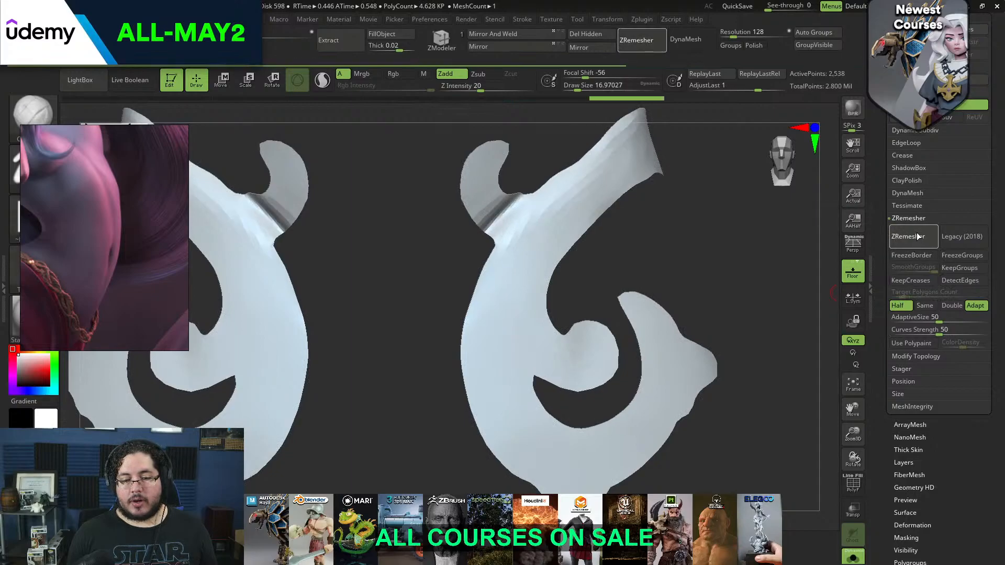
pyautogui.click(854, 483)
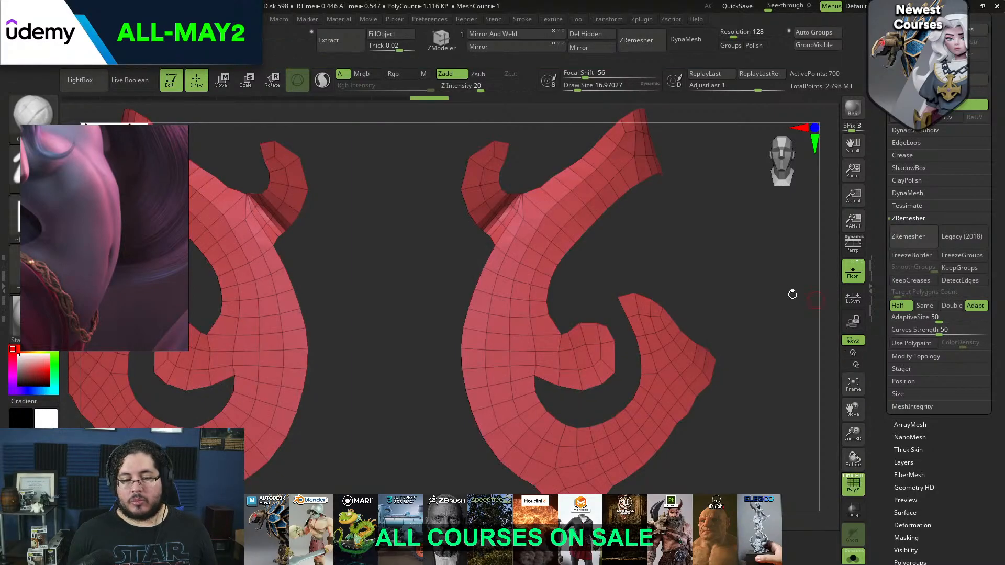
pyautogui.moveTo(736, 271)
pyautogui.mouseDown()
pyautogui.moveTo(691, 258)
pyautogui.moveTo(752, 305)
pyautogui.moveTo(702, 287)
pyautogui.moveTo(736, 267)
pyautogui.mouseUp()
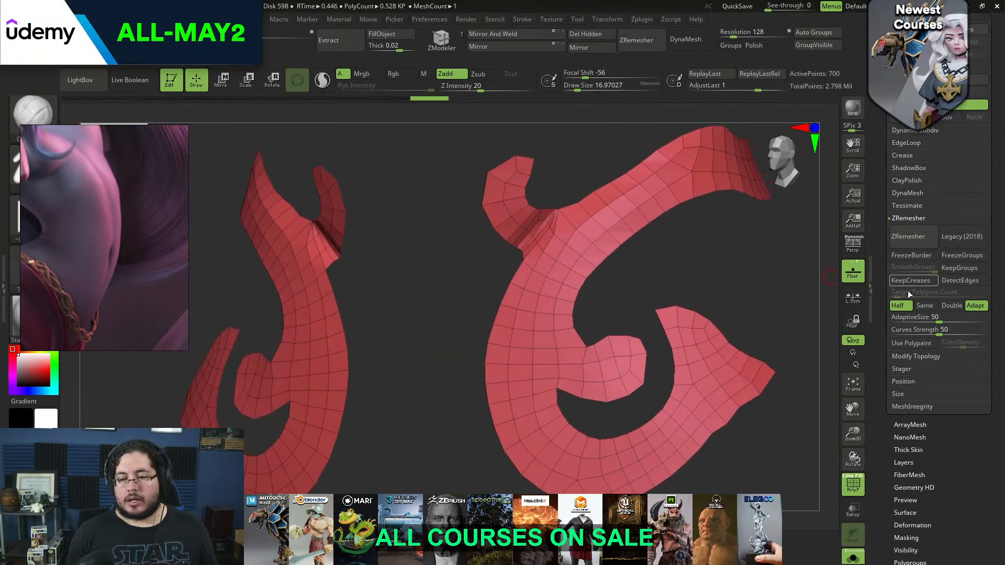
# Try one more Half-density remesh of the swirls, and step back to a denser earlier remesh
pyautogui.click(909, 237)
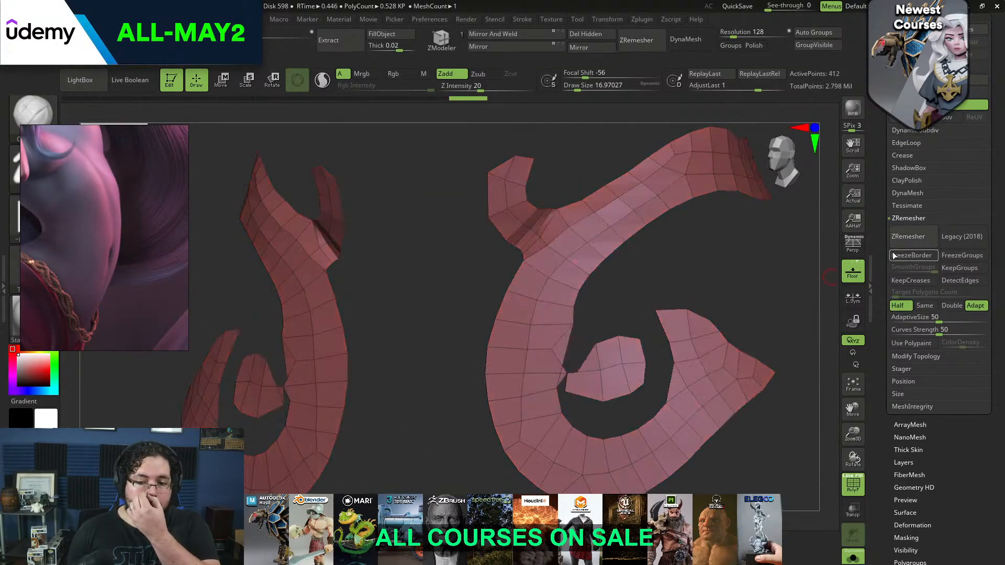
pyautogui.hotkey('ctrl', 'z')
pyautogui.hotkey('ctrl', 'z')
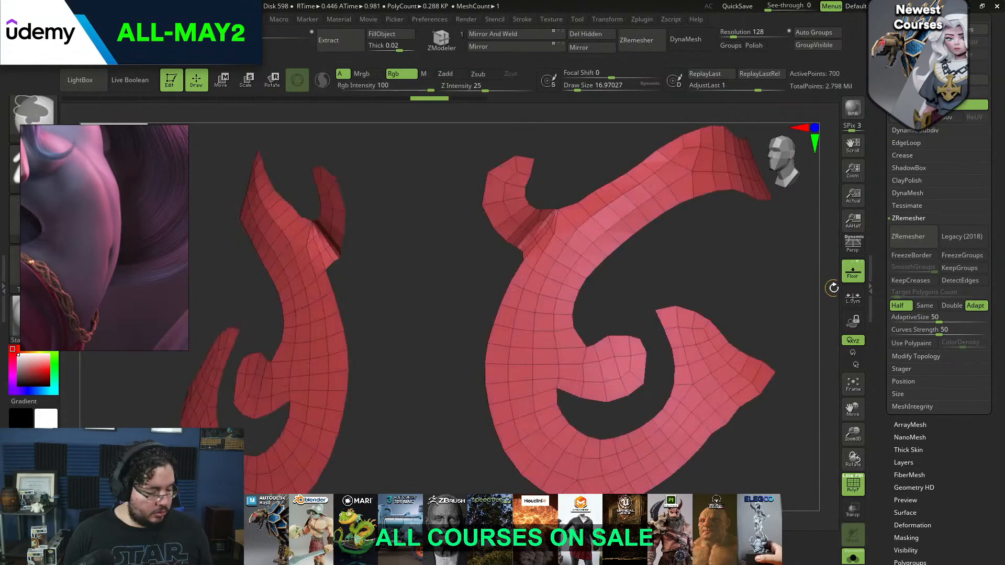
# Delete the crowded complete edge loops where the small upper hook joins the main swirl, using the ZModeler edge Delete action
pyautogui.moveTo(809, 281); pyautogui.dragTo(807, 314)
pyautogui.moveTo(597, 196)
pyautogui.mouseDown()
pyautogui.moveTo(590, 203)
pyautogui.moveTo(584, 185)
pyautogui.mouseUp()
pyautogui.moveTo(339, 261); pyautogui.dragTo(336, 311)
pyautogui.click(423, 39)
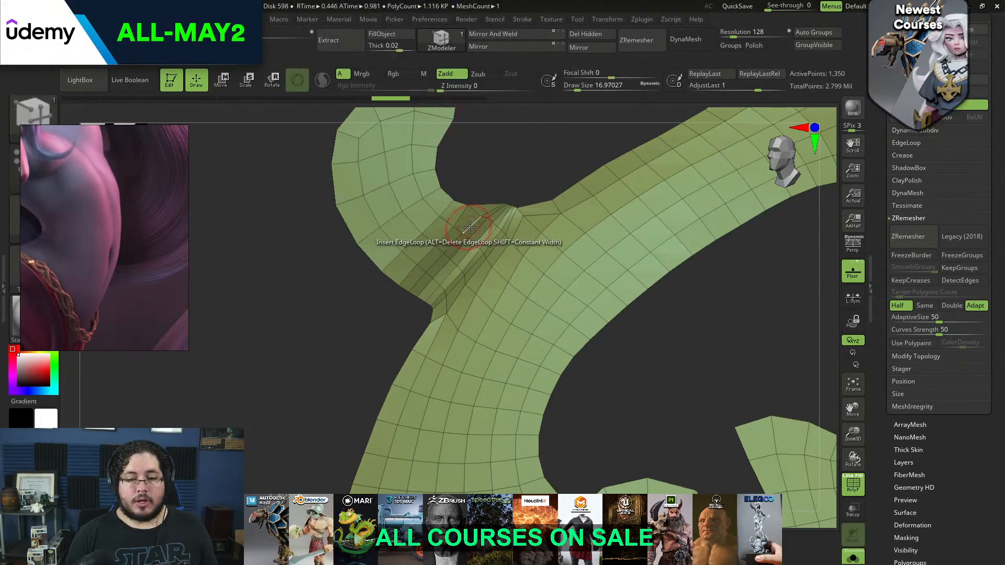
pyautogui.press('space')
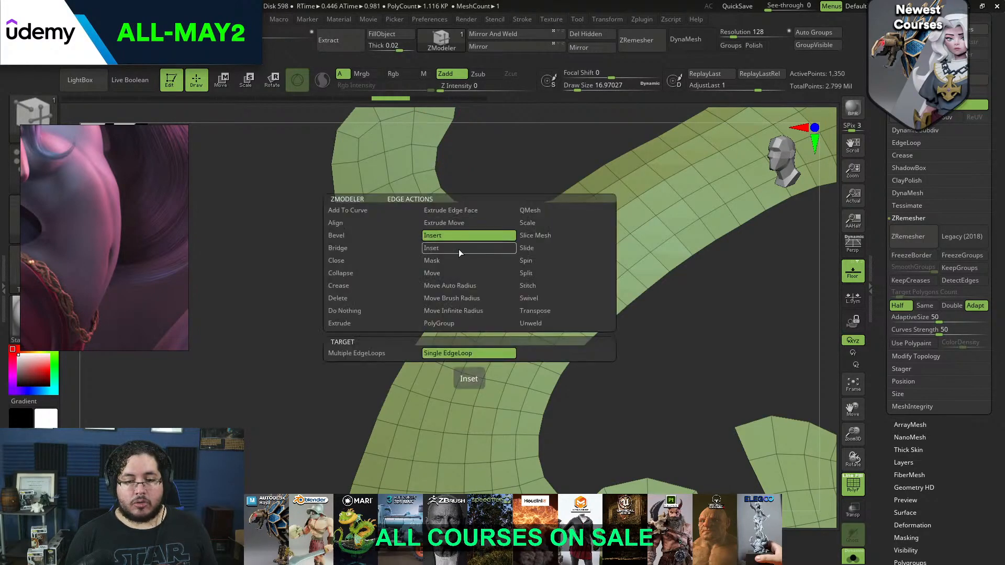
pyautogui.click(382, 298)
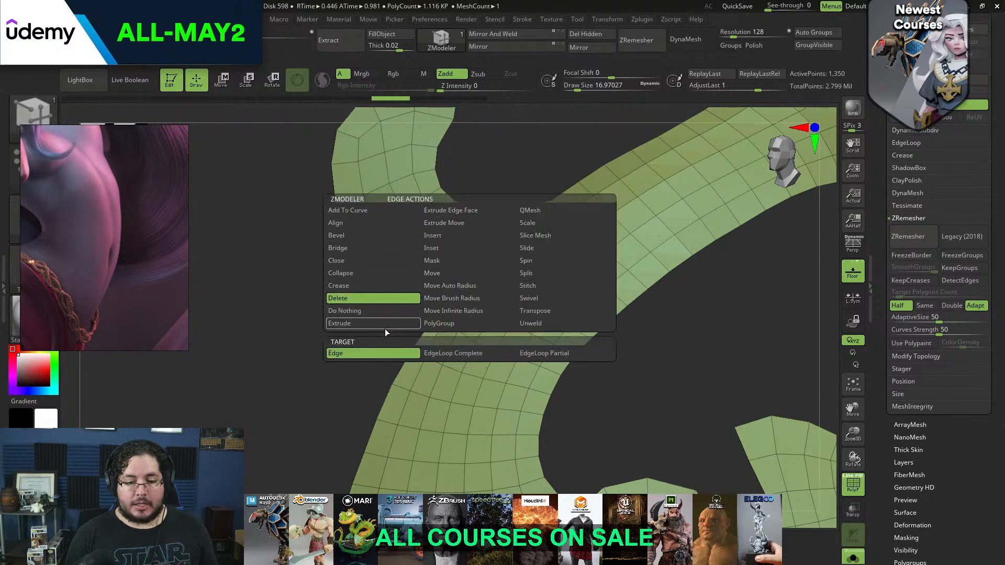
pyautogui.click(448, 354)
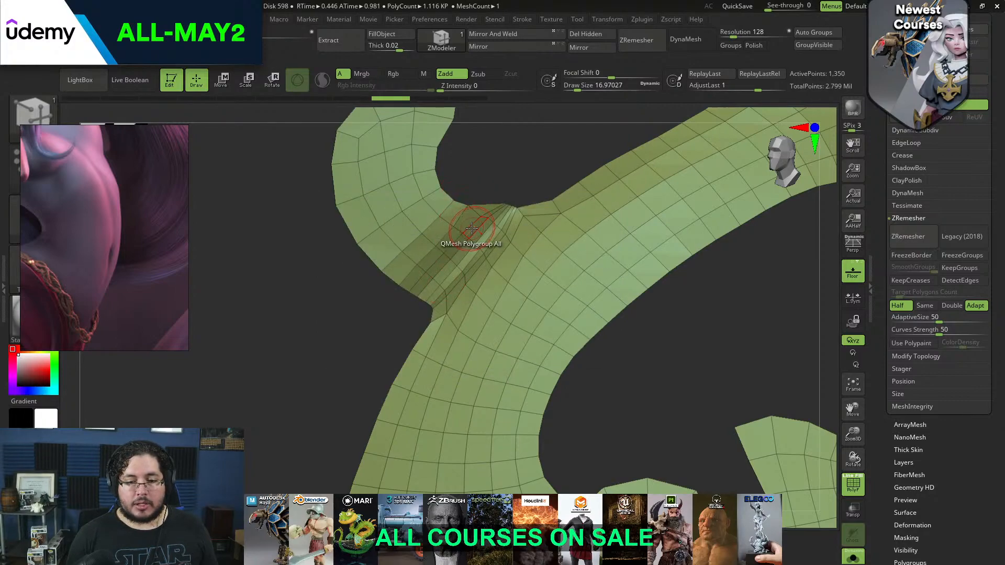
pyautogui.click(476, 230)
pyautogui.click(485, 237)
pyautogui.click(487, 239)
pyautogui.click(488, 243)
# Reshape and smooth the hook's junction with the main swirl using the Move brush at a draw size of about 27
pyautogui.moveTo(386, 338)
pyautogui.mouseDown()
pyautogui.moveTo(424, 301)
pyautogui.moveTo(410, 315)
pyautogui.mouseUp()
pyautogui.moveTo(445, 251)
pyautogui.keyDown('shift'); pyautogui.mouseDown()
pyautogui.moveTo(487, 285)
pyautogui.moveTo(443, 259)
pyautogui.moveTo(434, 275)
pyautogui.mouseUp(); pyautogui.keyUp('shift')
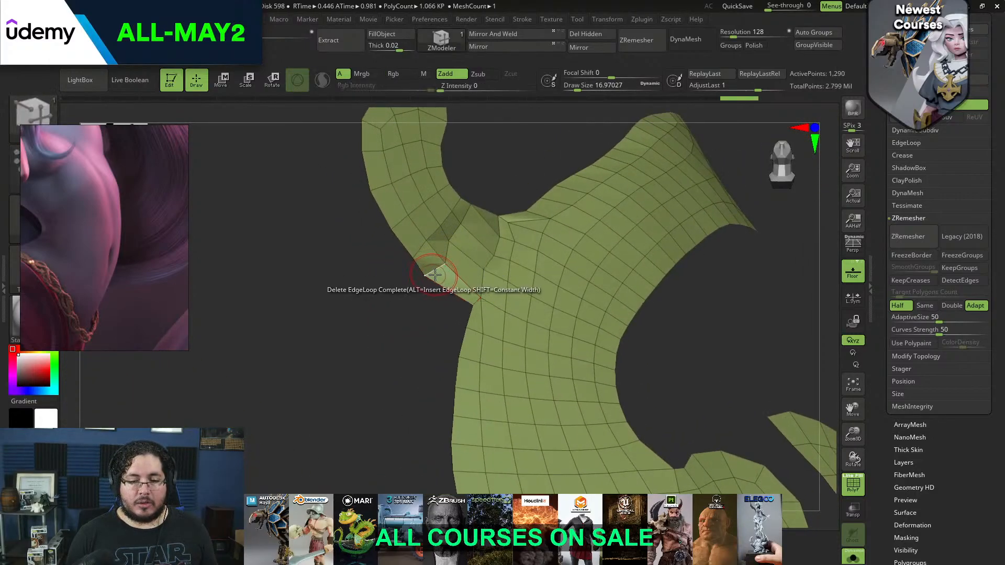
pyautogui.press('b')
pyautogui.click(440, 283)
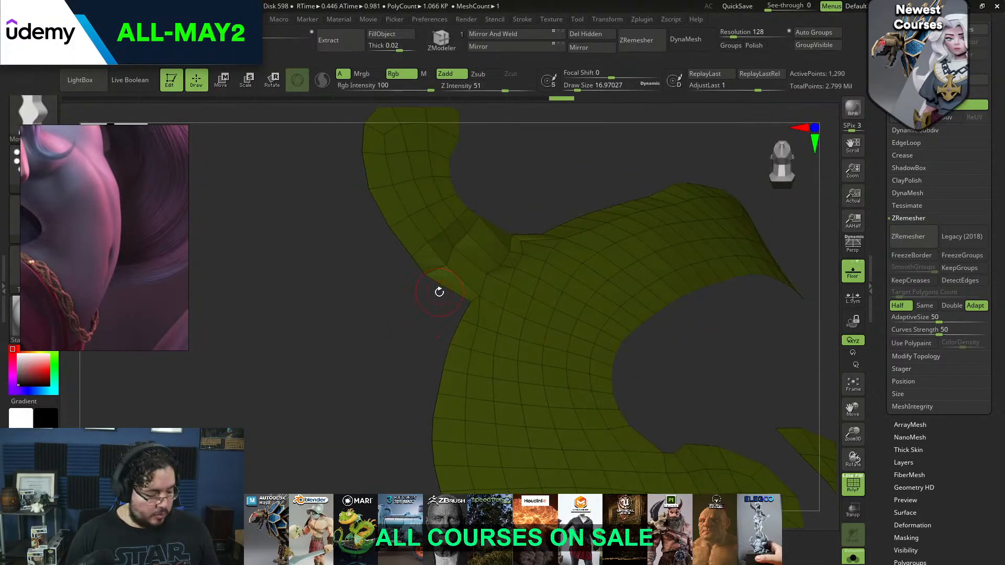
pyautogui.press('b')
pyautogui.press('z')
pyautogui.press('m')
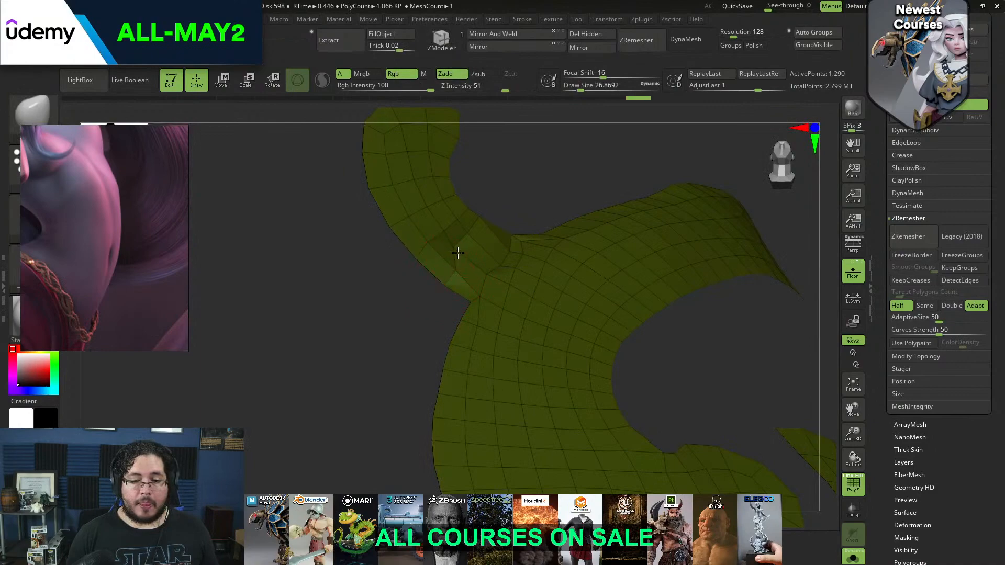
pyautogui.keyDown('shift'); pyautogui.moveTo(475, 260); pyautogui.dragTo(489, 277); pyautogui.keyUp('shift')
pyautogui.moveTo(502, 263); pyautogui.dragTo(483, 245, button='right')
pyautogui.keyDown('shift'); pyautogui.moveTo(487, 237); pyautogui.dragTo(505, 246); pyautogui.keyUp('shift')
pyautogui.moveTo(440, 265)
pyautogui.mouseDown(button='right')
pyautogui.moveTo(410, 312)
pyautogui.moveTo(443, 273)
pyautogui.mouseUp(button='right')
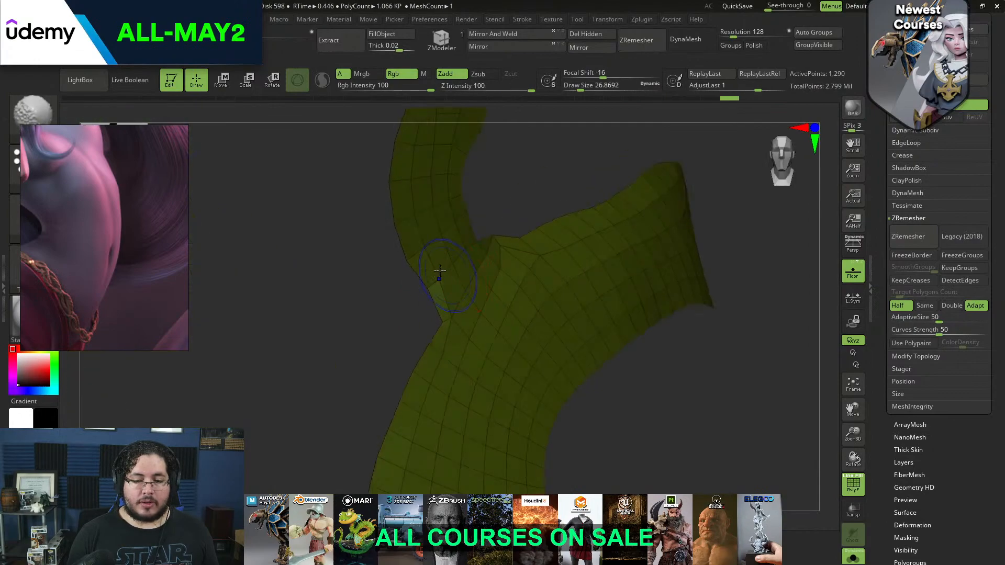
pyautogui.moveTo(420, 312); pyautogui.dragTo(448, 247, button='right')
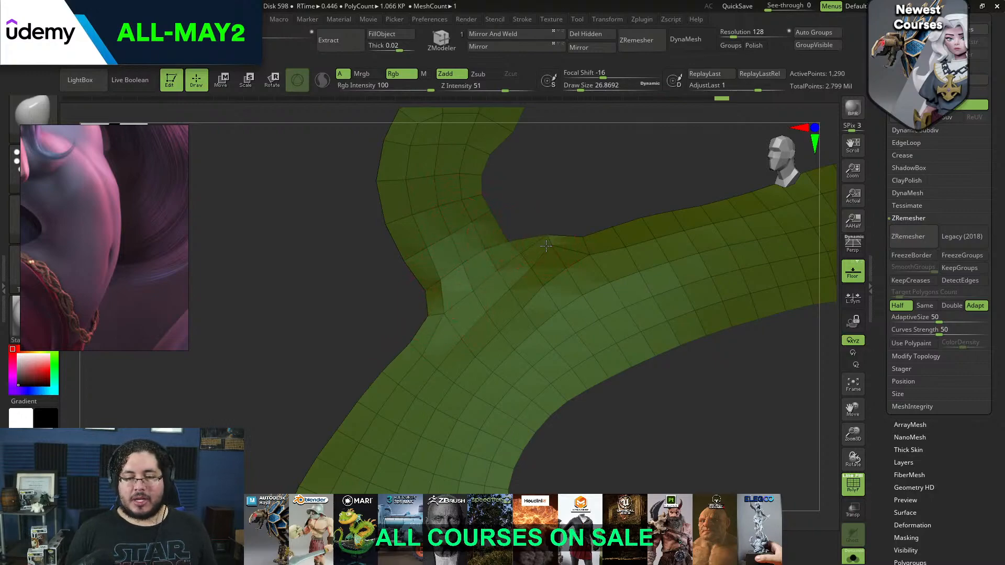
# Smooth the hook's junction on the main swirl and adjust the swirl's side profile with the Move brush at a draw size of about 37
pyautogui.moveTo(550, 268)
pyautogui.keyDown('shift'); pyautogui.mouseDown()
pyautogui.moveTo(538, 271)
pyautogui.moveTo(545, 288)
pyautogui.mouseUp(); pyautogui.keyUp('shift')
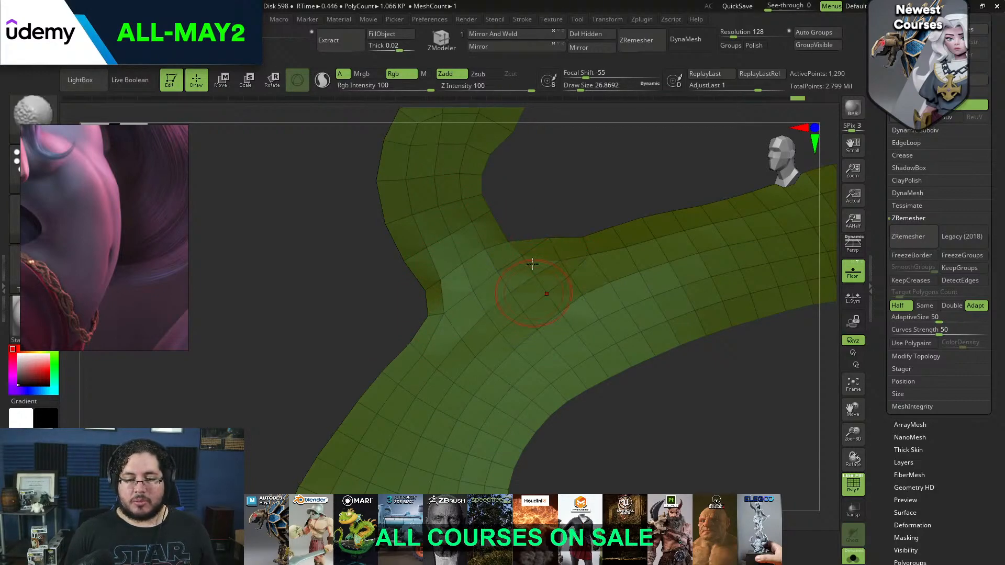
pyautogui.moveTo(545, 287); pyautogui.dragTo(577, 234, button='right')
pyautogui.moveTo(543, 271)
pyautogui.mouseDown(button='right')
pyautogui.moveTo(544, 254)
pyautogui.moveTo(642, 295)
pyautogui.mouseUp(button='right')
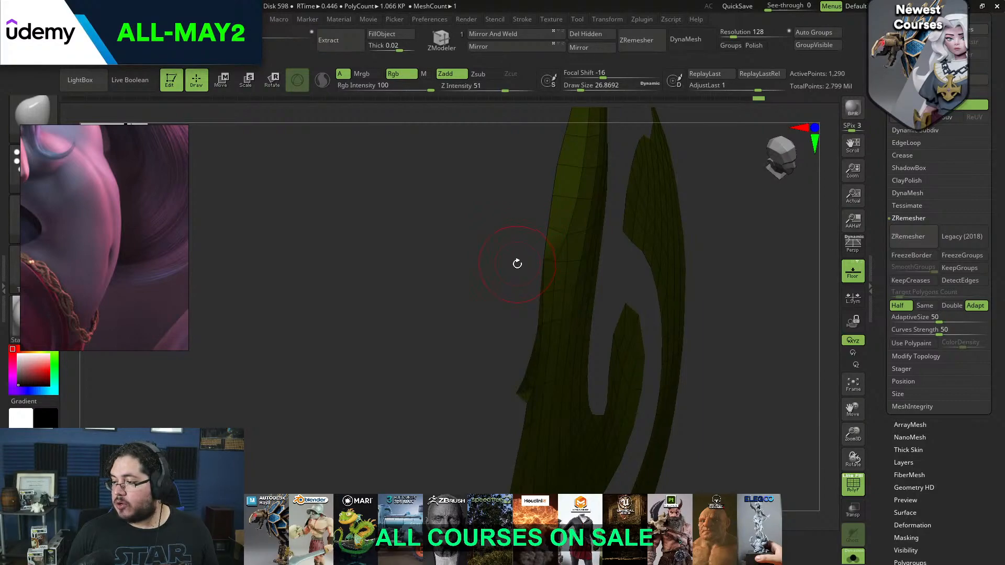
pyautogui.moveTo(474, 320); pyautogui.dragTo(611, 258)
pyautogui.press('s')
pyautogui.click(571, 269)
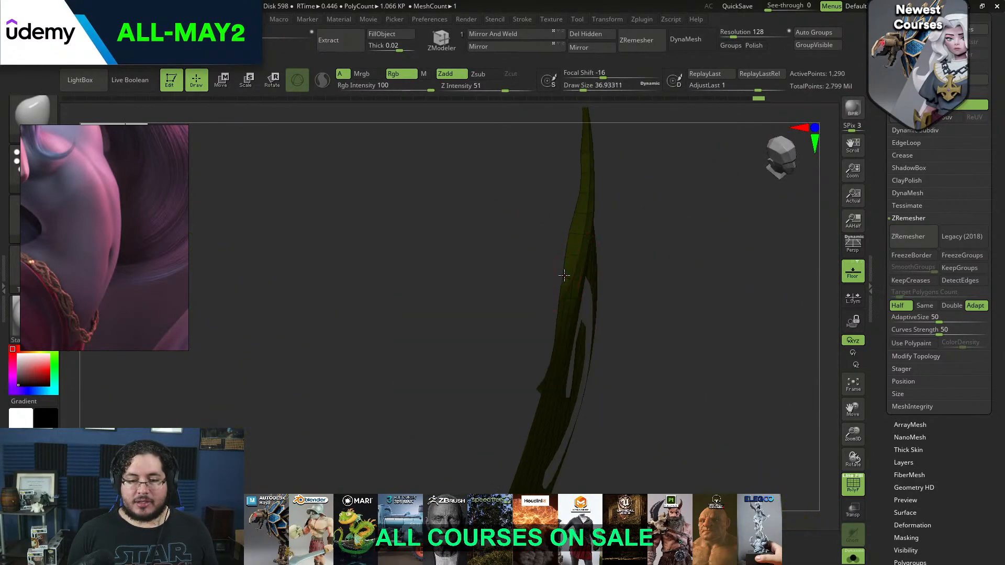
pyautogui.moveTo(571, 237); pyautogui.dragTo(579, 217)
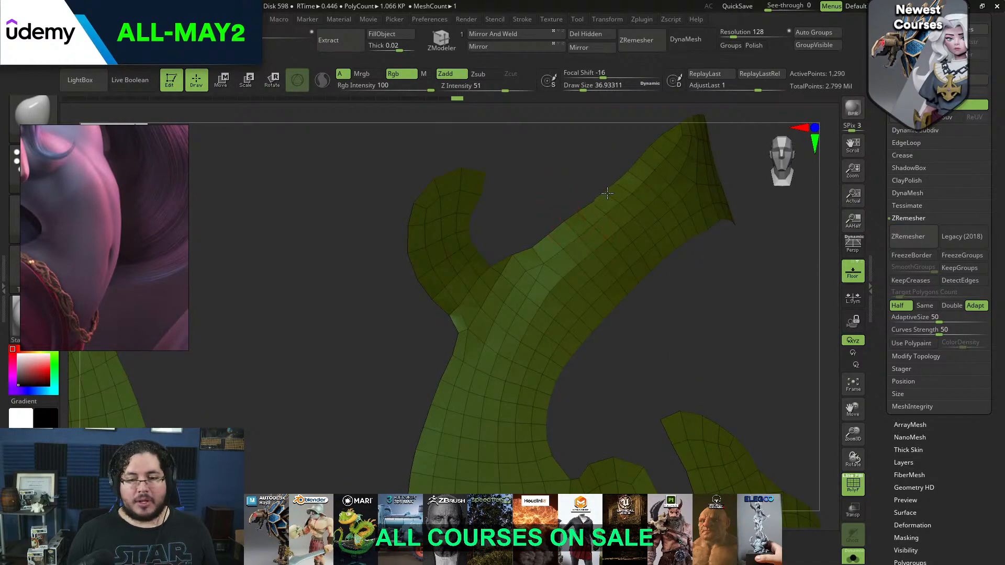
pyautogui.press('shift')
pyautogui.keyDown('alt'); pyautogui.moveTo(684, 294); pyautogui.dragTo(661, 238); pyautogui.keyUp('alt')
pyautogui.keyDown('alt'); pyautogui.moveTo(713, 276); pyautogui.dragTo(725, 252); pyautogui.keyUp('alt')
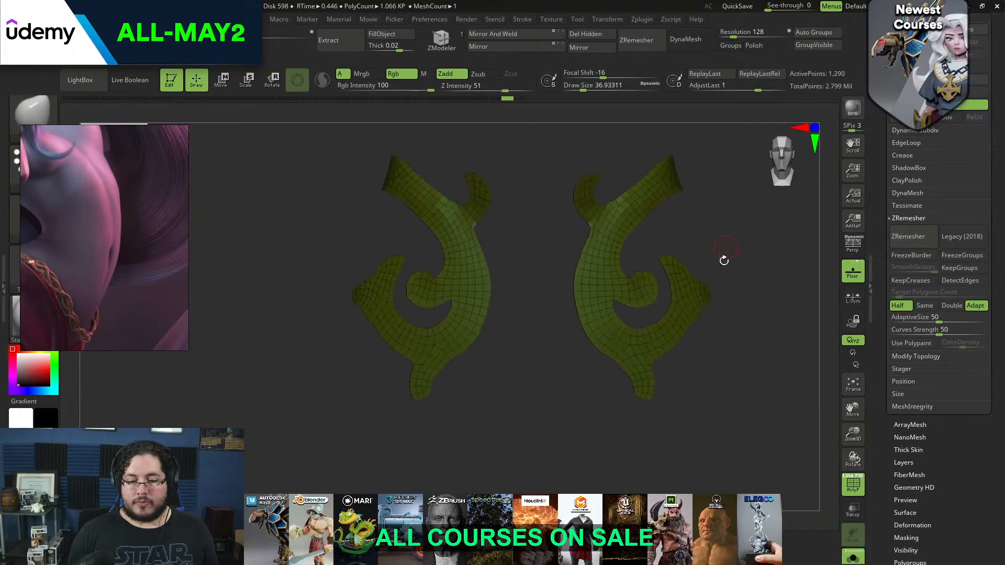
# Show the other parts again and extrude the hip swirls outward to thicken them with the ZModeler QMesh action on the whole polygroup
pyautogui.click(856, 490)
pyautogui.click(854, 488)
pyautogui.click(852, 557)
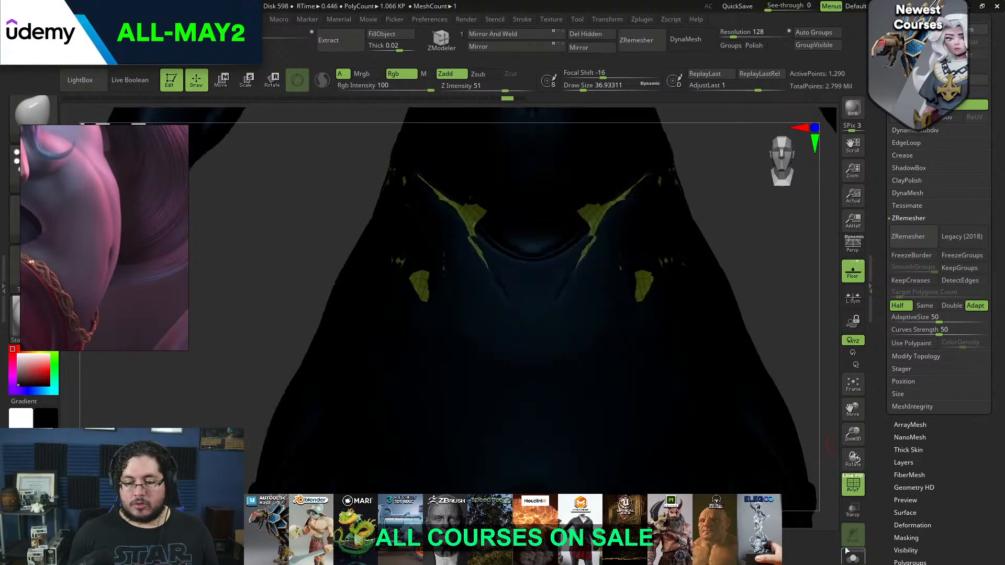
pyautogui.press('v')
pyautogui.moveTo(700, 297); pyautogui.dragTo(701, 338)
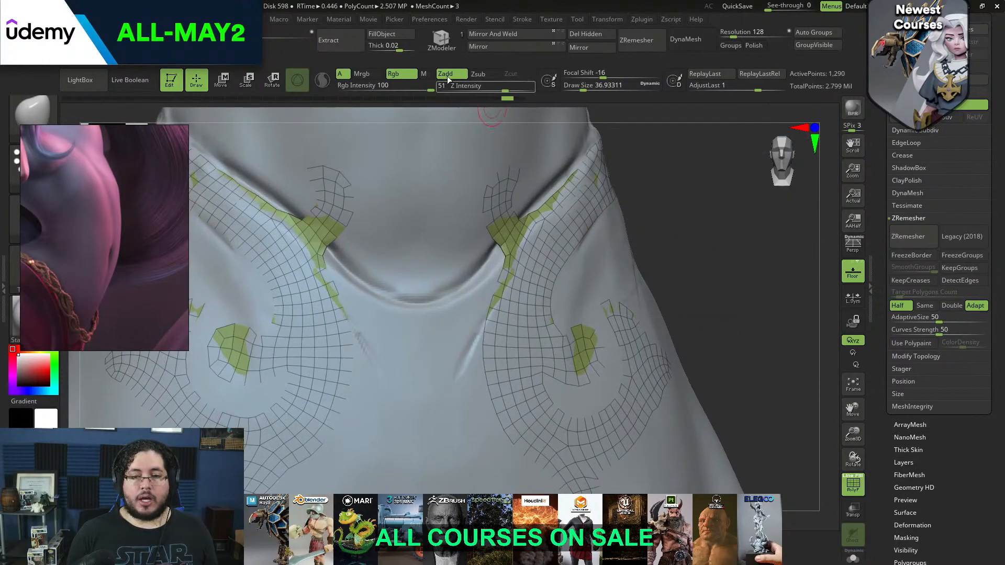
pyautogui.click(441, 39)
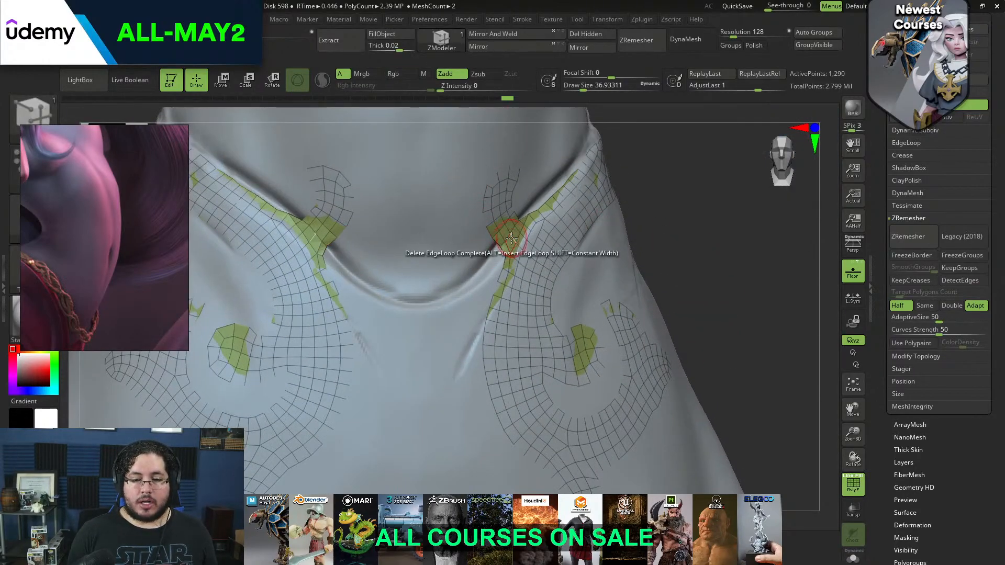
pyautogui.moveTo(511, 247); pyautogui.dragTo(546, 221)
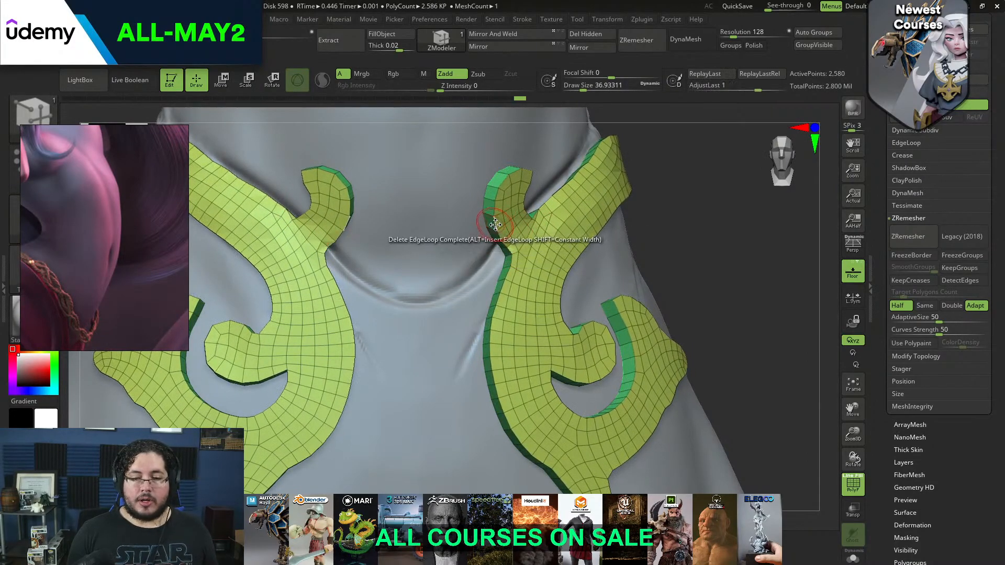
# Bevel the complete front border edge loop of the thickened hip swirls with the ZModeler edge Bevel action
pyautogui.press('space')
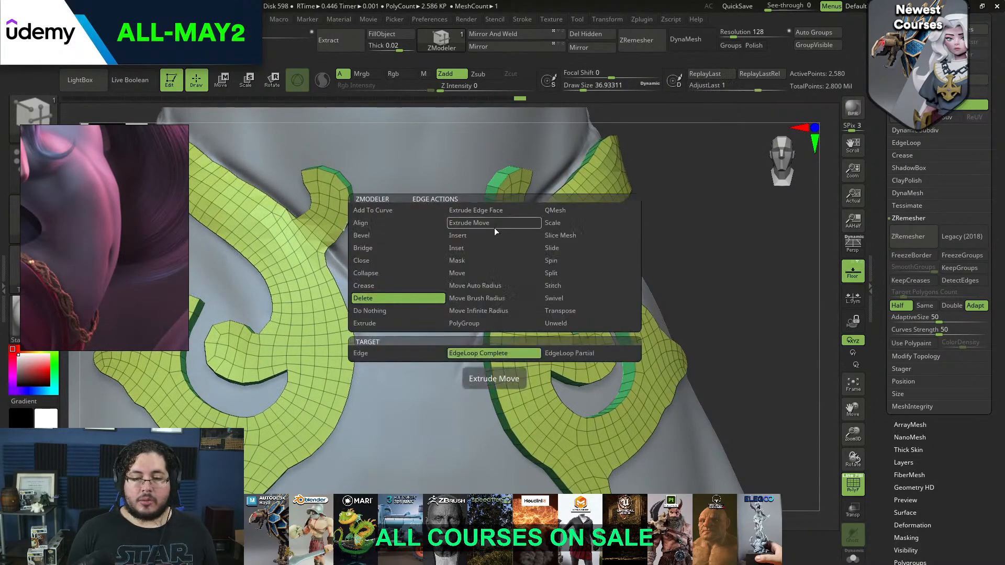
pyautogui.click(416, 236)
pyautogui.moveTo(495, 211); pyautogui.dragTo(496, 201)
pyautogui.moveTo(682, 212); pyautogui.dragTo(695, 262)
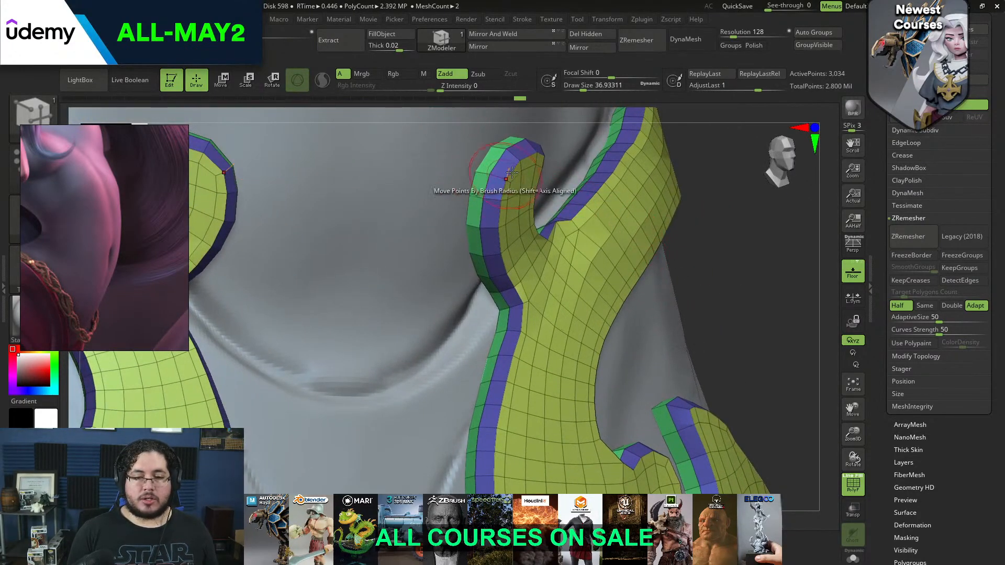
# Insert single supporting edge loops along the bevel and sides of the hip swirls with the ZModeler edge Insert action
pyautogui.press('space')
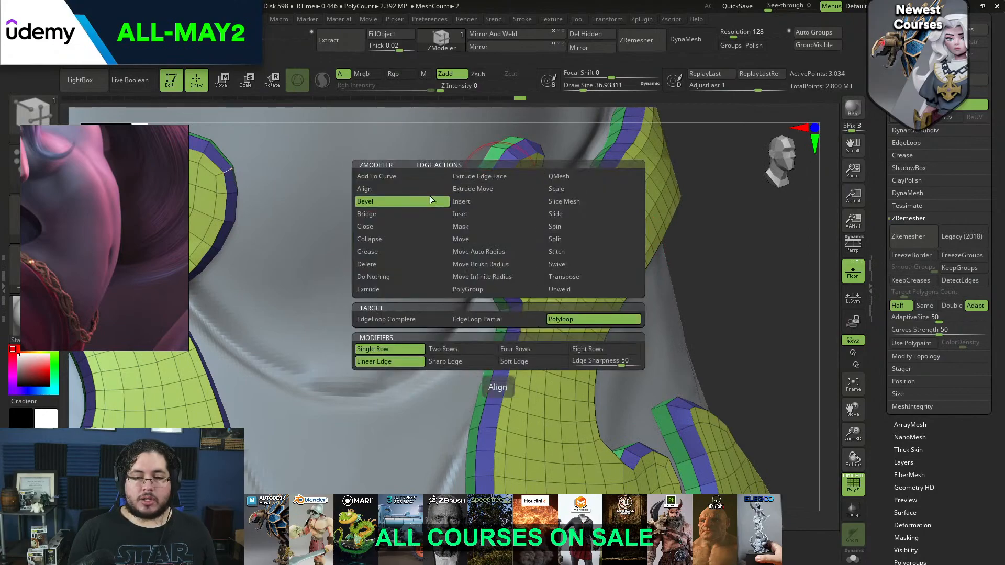
pyautogui.click(469, 205)
pyautogui.moveTo(478, 172); pyautogui.dragTo(506, 181)
pyautogui.moveTo(615, 177); pyautogui.dragTo(686, 211, button='right')
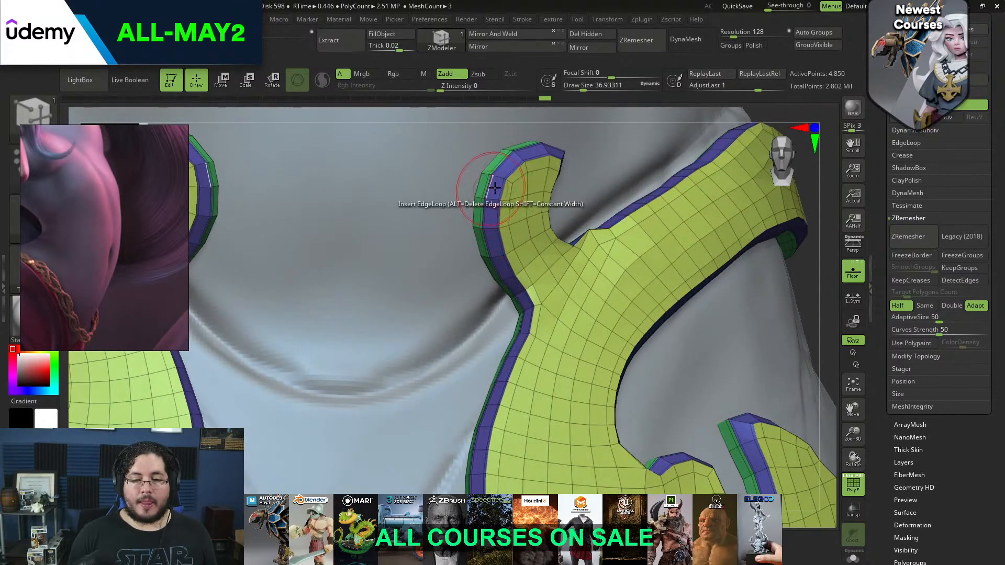
# Subdivide the hip swirls twice, hide the polygon wireframe, and make the mermaid's body the active subtool
pyautogui.press('d')
pyautogui.click(850, 492)
pyautogui.keyDown('ctrl'); pyautogui.moveTo(804, 311); pyautogui.dragTo(645, 315, button='right'); pyautogui.keyUp('ctrl')
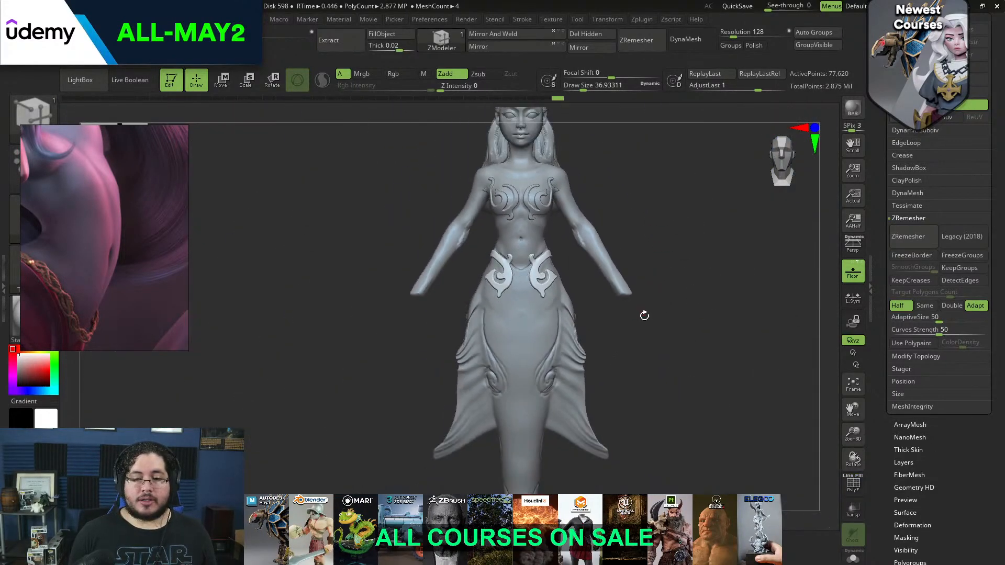
pyautogui.keyDown('alt'); pyautogui.click(528, 230); pyautogui.keyUp('alt')
pyautogui.moveTo(671, 213); pyautogui.dragTo(637, 193, button='right')
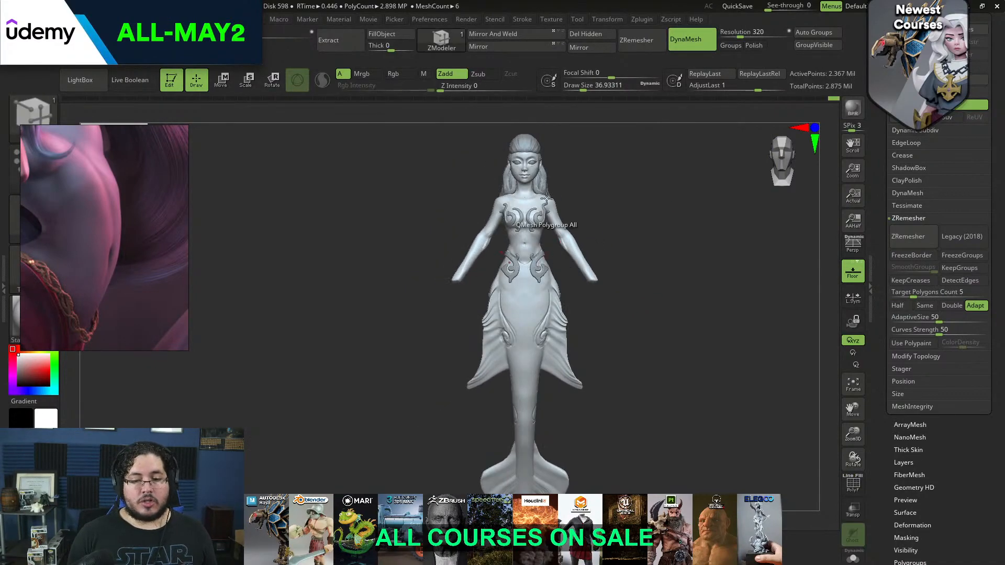
pyautogui.keyDown('ctrl'); pyautogui.moveTo(546, 197); pyautogui.dragTo(545, 181, button='right'); pyautogui.keyUp('ctrl')
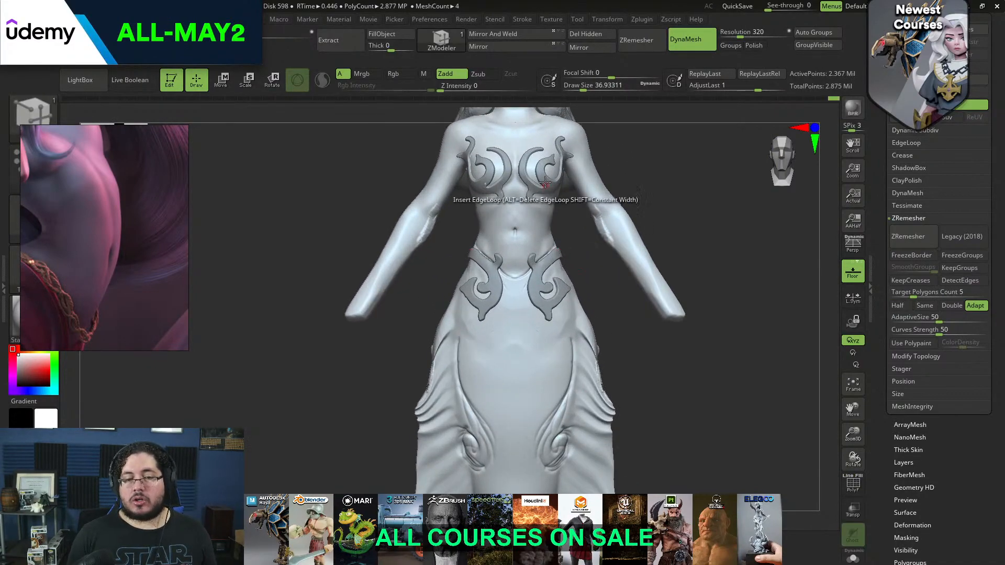
pyautogui.keyDown('ctrl'); pyautogui.moveTo(581, 240); pyautogui.dragTo(563, 204, button='right'); pyautogui.keyUp('ctrl')
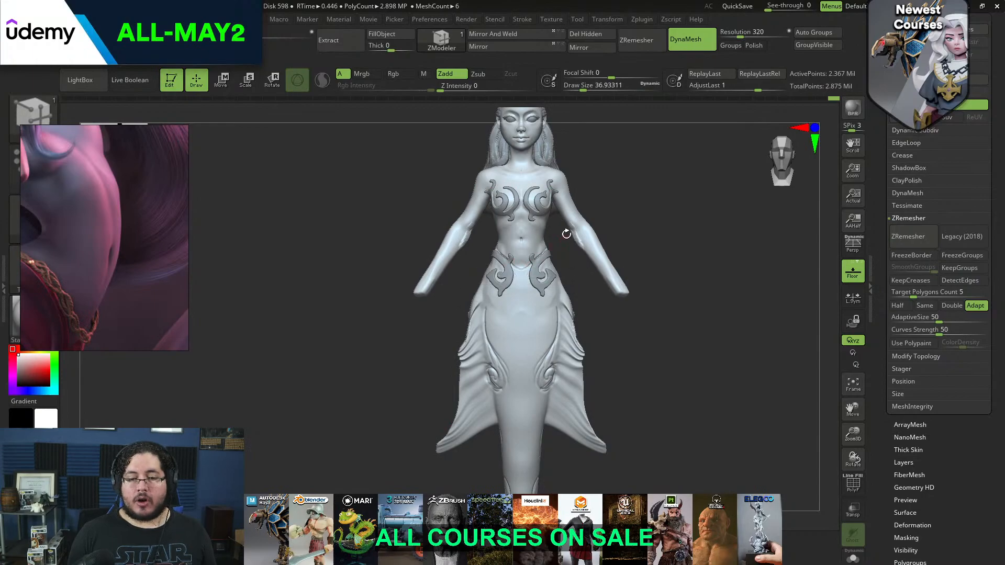
# Switch to the Move brush on the body with a draw size of 445
pyautogui.keyDown('ctrl'); pyautogui.moveTo(567, 234); pyautogui.dragTo(579, 248, button='right'); pyautogui.keyUp('ctrl')
pyautogui.press('b')
pyautogui.press('m')
pyautogui.press('v')
pyautogui.press('space')
pyautogui.moveTo(563, 263); pyautogui.dragTo(583, 263)
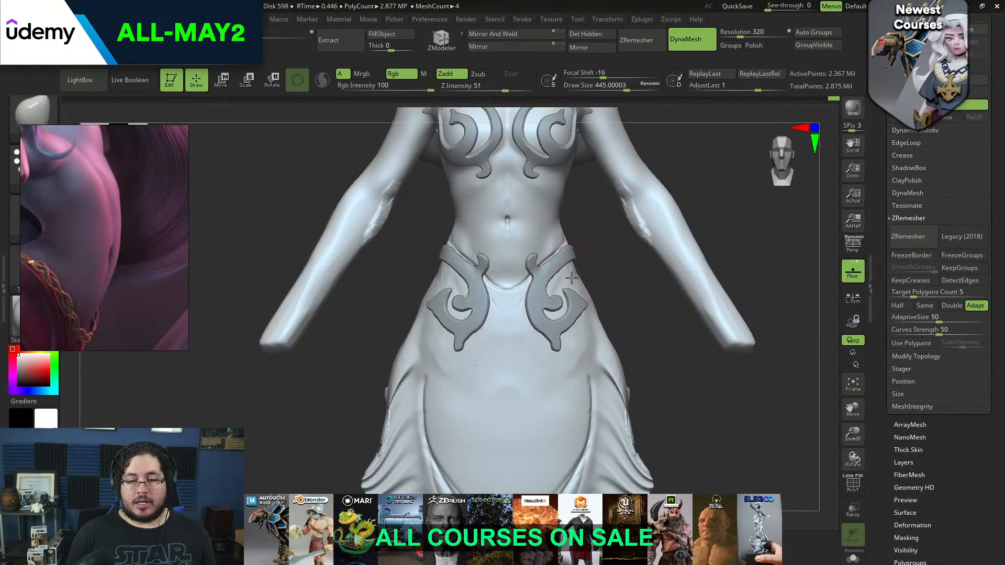
# Isolate the body, clear the swirl-shaped mask, and fill the waistline groove with clay strokes
pyautogui.click(852, 561)
pyautogui.moveTo(684, 384); pyautogui.dragTo(689, 389)
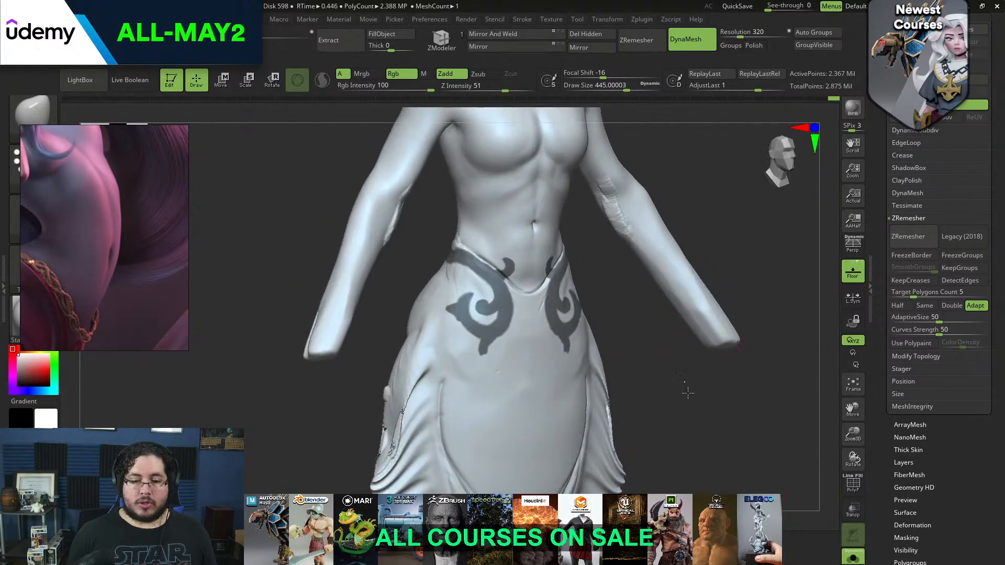
pyautogui.press('b')
pyautogui.press('c')
# Flatten the old waistline seam across the belly and hips with the Trim Dynamic brush at a draw size of about 212
pyautogui.press('b')
pyautogui.press('space')
pyautogui.press('space')
pyautogui.moveTo(492, 250)
pyautogui.mouseDown()
pyautogui.moveTo(476, 254)
pyautogui.moveTo(539, 301)
pyautogui.moveTo(465, 246)
pyautogui.mouseUp()
pyautogui.press('b')
pyautogui.press('t')
pyautogui.press('d')
pyautogui.moveTo(522, 278); pyautogui.dragTo(508, 258)
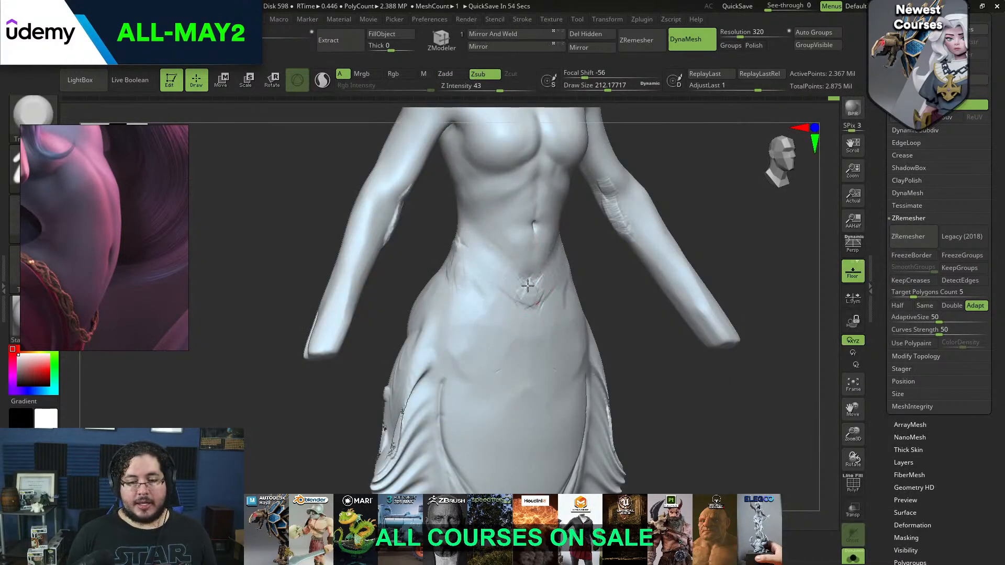
pyautogui.moveTo(530, 292); pyautogui.dragTo(497, 252)
pyautogui.moveTo(449, 265); pyautogui.dragTo(509, 240, button='right')
pyautogui.moveTo(431, 241); pyautogui.dragTo(457, 243)
pyautogui.moveTo(592, 233); pyautogui.dragTo(497, 228, button='right')
pyautogui.keyDown('alt'); pyautogui.moveTo(597, 317); pyautogui.dragTo(511, 276, button='right'); pyautogui.keyUp('alt')
pyautogui.moveTo(555, 280)
pyautogui.keyDown('shift'); pyautogui.mouseDown()
pyautogui.moveTo(563, 288)
pyautogui.moveTo(542, 292)
pyautogui.mouseUp(); pyautogui.keyUp('shift')
# Add clay strokes to the lower belly and hip forms at a draw size of about 77, and show the ornaments again
pyautogui.press('b')
pyautogui.press('c')
pyautogui.press('b')
pyautogui.press('space')
pyautogui.moveTo(545, 291); pyautogui.dragTo(559, 284, button='right')
pyautogui.moveTo(558, 283)
pyautogui.mouseDown()
pyautogui.moveTo(545, 285)
pyautogui.moveTo(563, 260)
pyautogui.moveTo(559, 284)
pyautogui.moveTo(575, 317)
pyautogui.mouseUp()
pyautogui.press('space')
pyautogui.moveTo(567, 299); pyautogui.dragTo(560, 299)
pyautogui.click(853, 561)
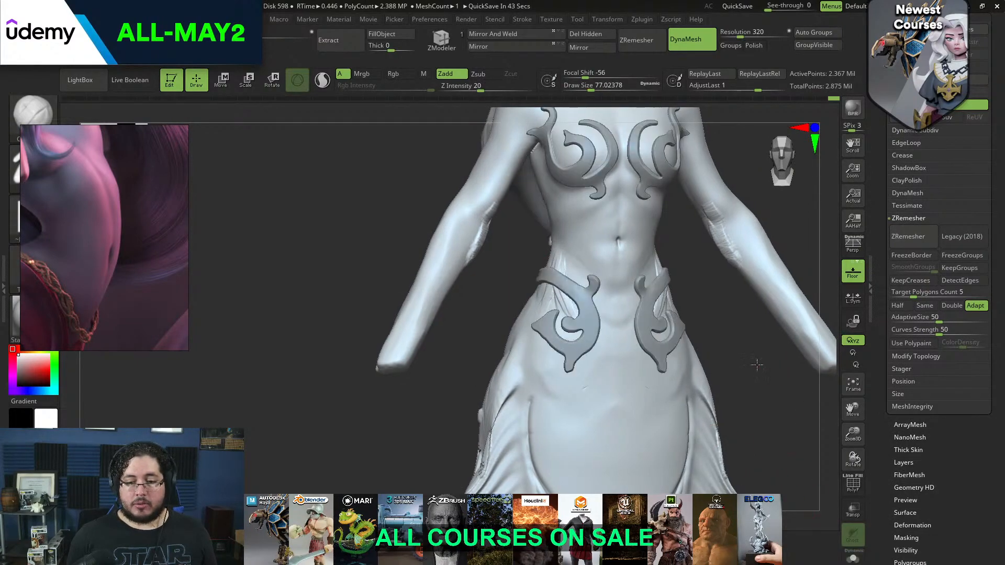
# Build up the pelvic ridges along the waist beside the hip swirls with clay strokes at a draw size of about 56
pyautogui.keyDown('alt'); pyautogui.moveTo(761, 369); pyautogui.dragTo(728, 352, button='right'); pyautogui.keyUp('alt')
pyautogui.press('space')
pyautogui.moveTo(565, 303); pyautogui.dragTo(558, 303)
pyautogui.moveTo(532, 257); pyautogui.dragTo(528, 213)
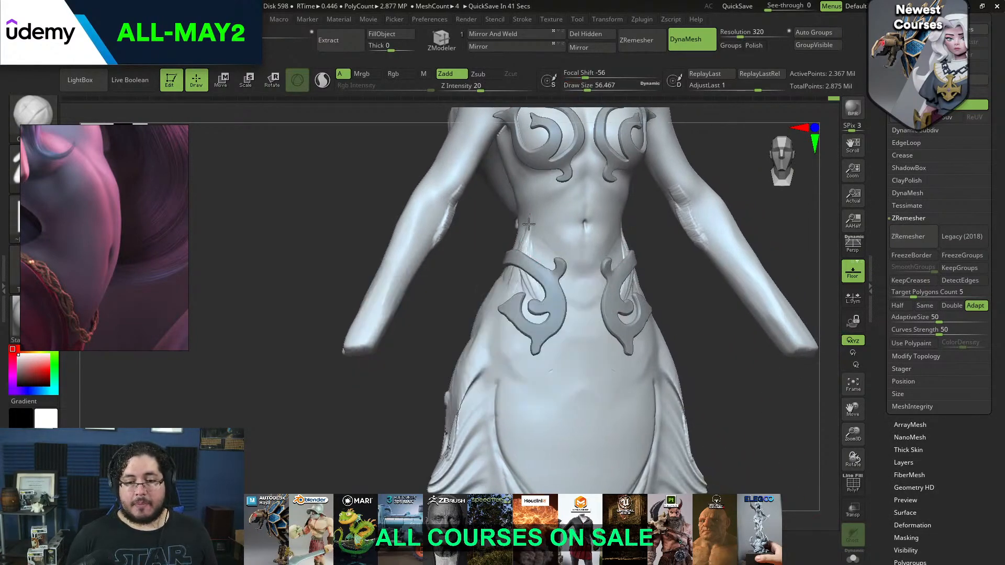
pyautogui.moveTo(545, 297); pyautogui.dragTo(564, 330)
pyautogui.moveTo(557, 277)
pyautogui.mouseDown()
pyautogui.moveTo(561, 238)
pyautogui.moveTo(570, 311)
pyautogui.mouseUp()
# Smooth the pelvic ridges and add V-shaped clay strokes between the hip swirls at a draw size of about 71
pyautogui.press('space')
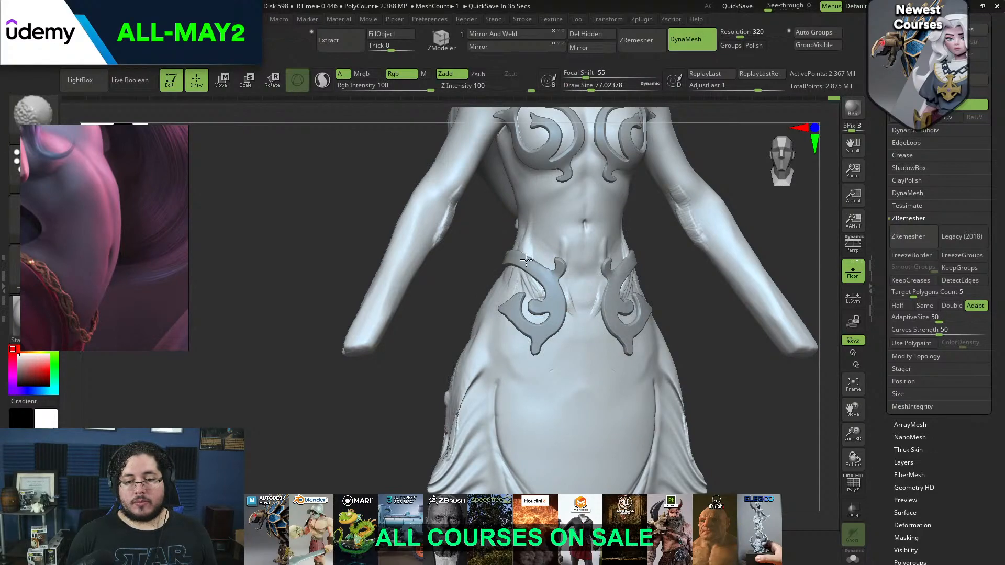
pyautogui.keyDown('shift'); pyautogui.moveTo(660, 311); pyautogui.dragTo(637, 289); pyautogui.keyUp('shift')
pyautogui.moveTo(564, 272); pyautogui.dragTo(589, 328)
pyautogui.moveTo(568, 292); pyautogui.dragTo(586, 343)
pyautogui.moveTo(556, 299)
pyautogui.keyDown('shift'); pyautogui.mouseDown()
pyautogui.moveTo(580, 318)
pyautogui.moveTo(571, 296)
pyautogui.moveTo(590, 307)
pyautogui.mouseUp(); pyautogui.keyUp('shift')
pyautogui.press('space')
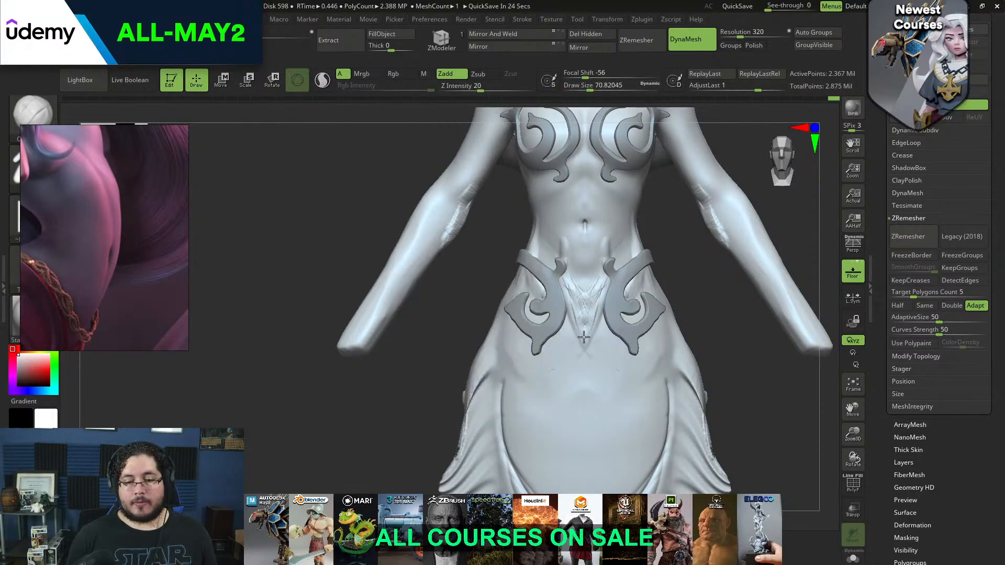
# Flatten and blend the clay between the hip swirls with Trim Dynamic at a draw size of about 145, and check the whole figure
pyautogui.press('b')
pyautogui.press('t')
pyautogui.press('d')
pyautogui.press('space')
pyautogui.moveTo(562, 302)
pyautogui.mouseDown()
pyautogui.moveTo(572, 294)
pyautogui.moveTo(579, 329)
pyautogui.moveTo(578, 285)
pyautogui.mouseUp()
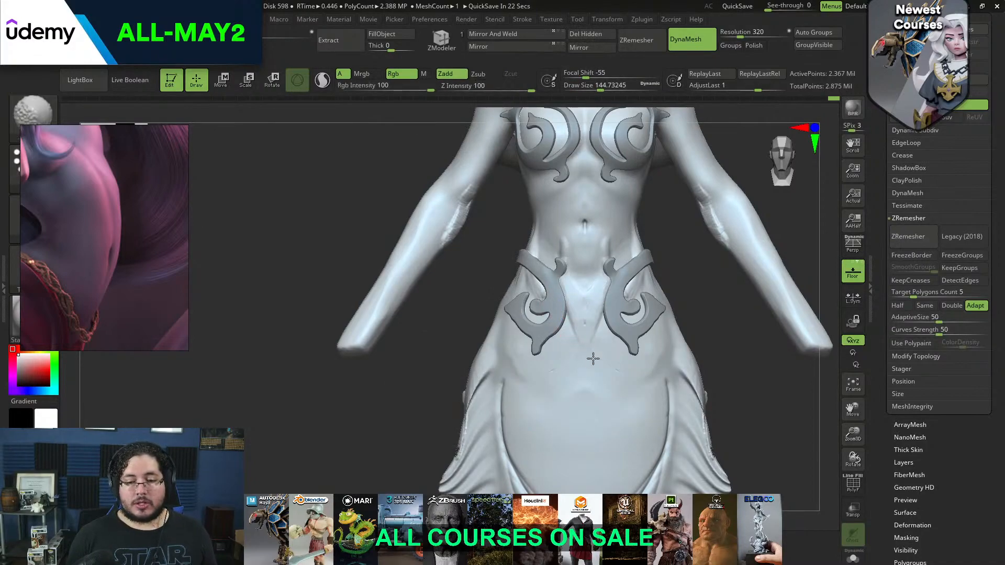
pyautogui.keyDown('alt'); pyautogui.moveTo(723, 315); pyautogui.dragTo(727, 256); pyautogui.keyUp('alt')
pyautogui.moveTo(595, 305)
pyautogui.keyDown('ctrl'); pyautogui.mouseDown(button='right')
pyautogui.moveTo(609, 279)
pyautogui.moveTo(597, 279)
pyautogui.mouseUp(button='right'); pyautogui.keyUp('ctrl')
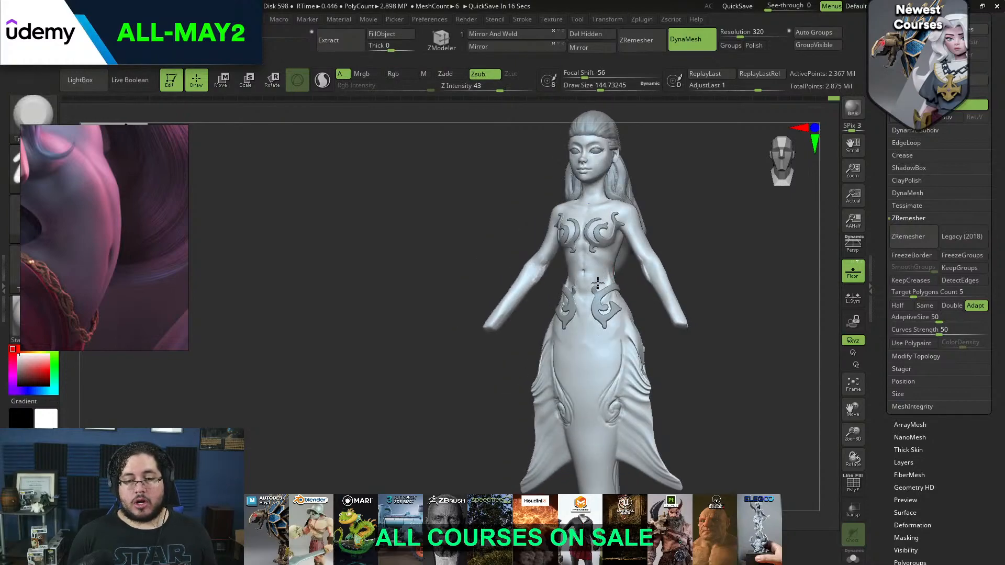
pyautogui.press('space')
pyautogui.moveTo(608, 292); pyautogui.dragTo(613, 288)
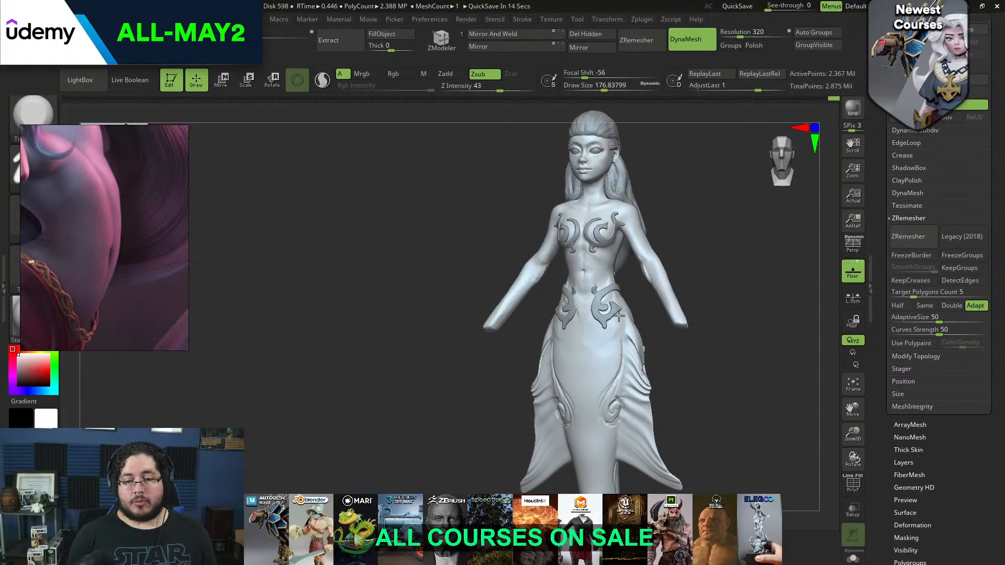
pyautogui.moveTo(615, 313); pyautogui.dragTo(582, 312, button='right')
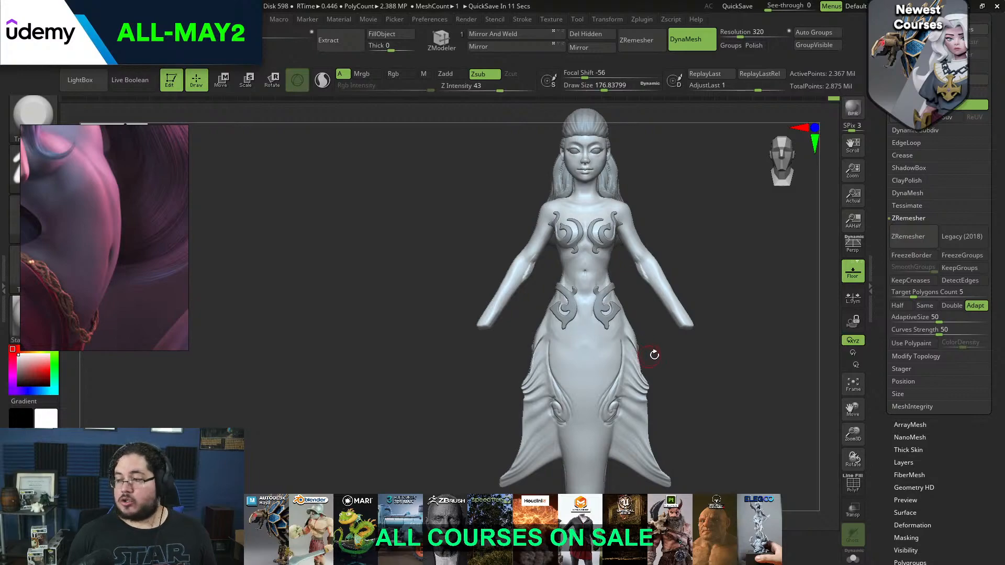
pyautogui.keyDown('alt'); pyautogui.moveTo(673, 353); pyautogui.dragTo(657, 342, button='right'); pyautogui.keyUp('alt')
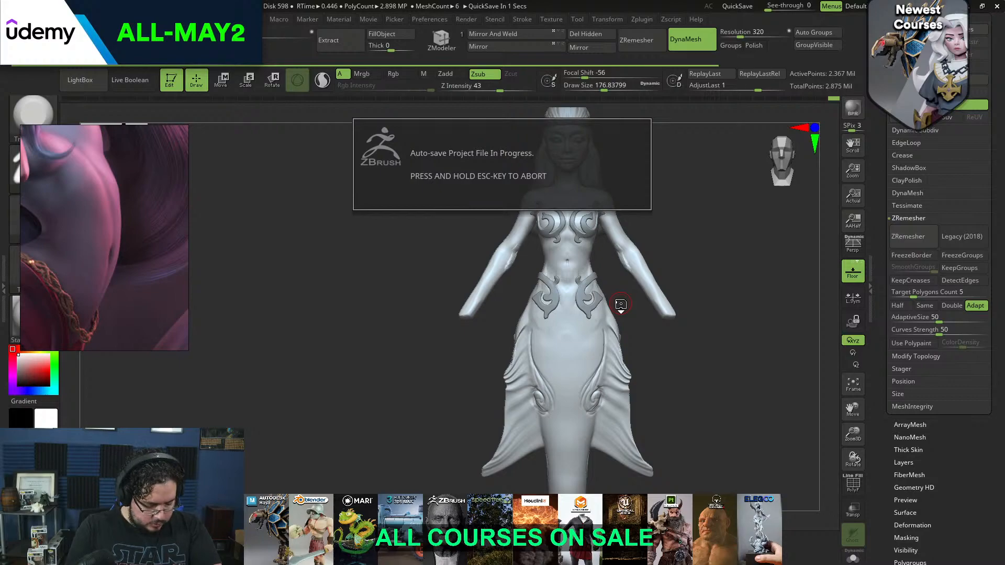
# Search the computer for Maya and launch it
pyautogui.press('super')
pyautogui.write('ma')
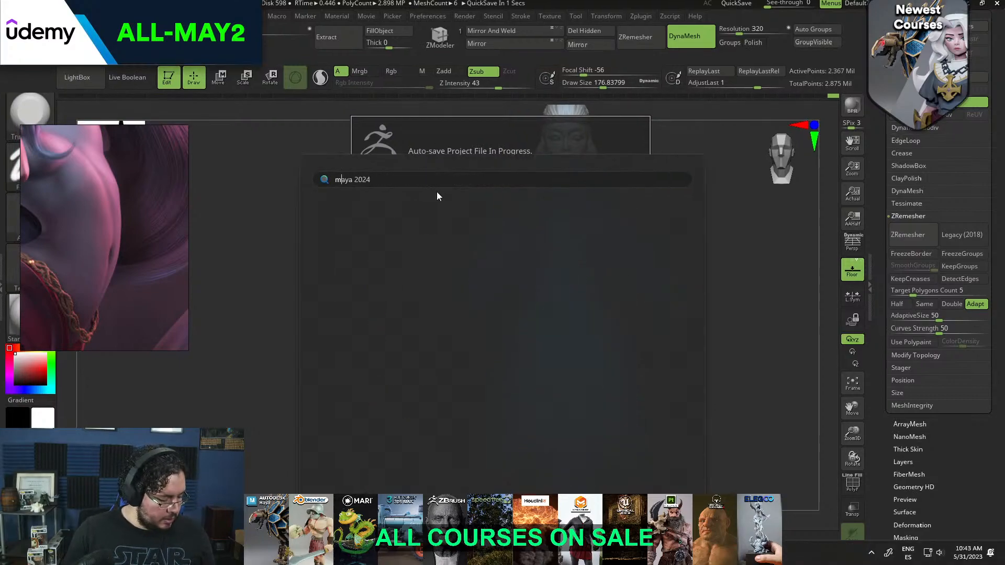
pyautogui.write('ya')
pyautogui.click(395, 266)
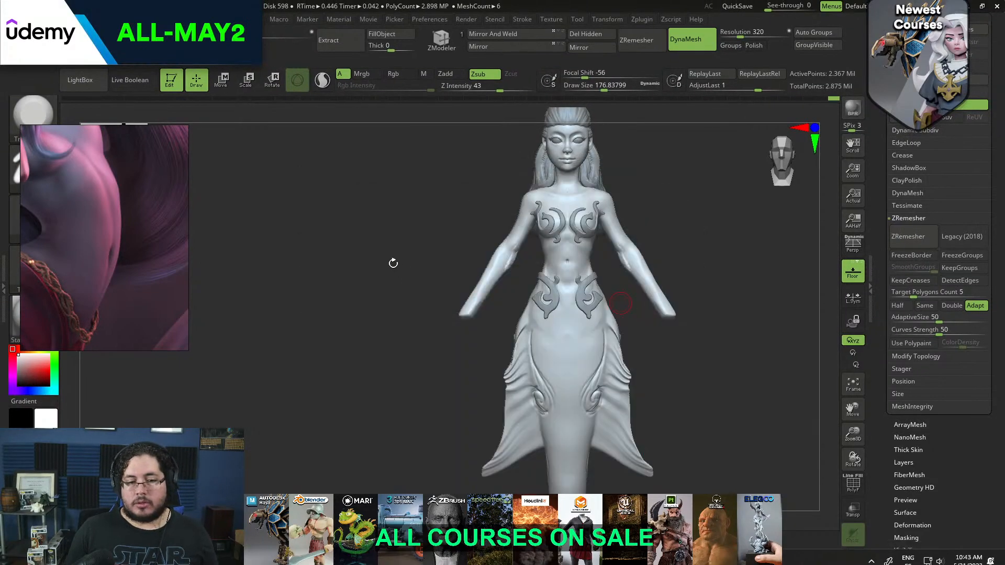
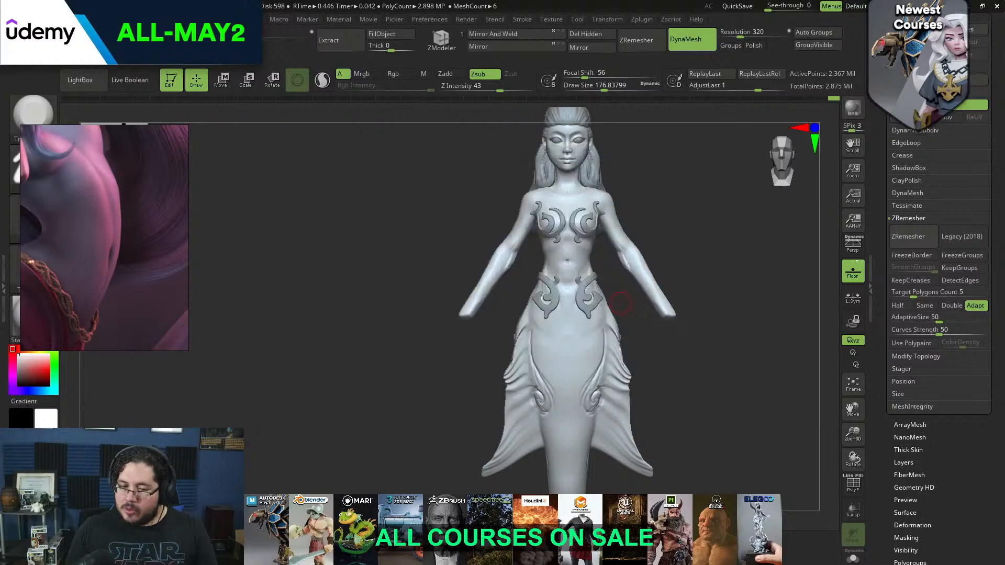
# Examine the mermaid's ornaments, waist and tail from the front, side and back
pyautogui.moveTo(718, 312)
pyautogui.mouseDown()
pyautogui.moveTo(725, 304)
pyautogui.moveTo(734, 361)
pyautogui.mouseUp()
pyautogui.keyDown('shift'); pyautogui.moveTo(643, 217); pyautogui.dragTo(639, 207); pyautogui.keyUp('shift')
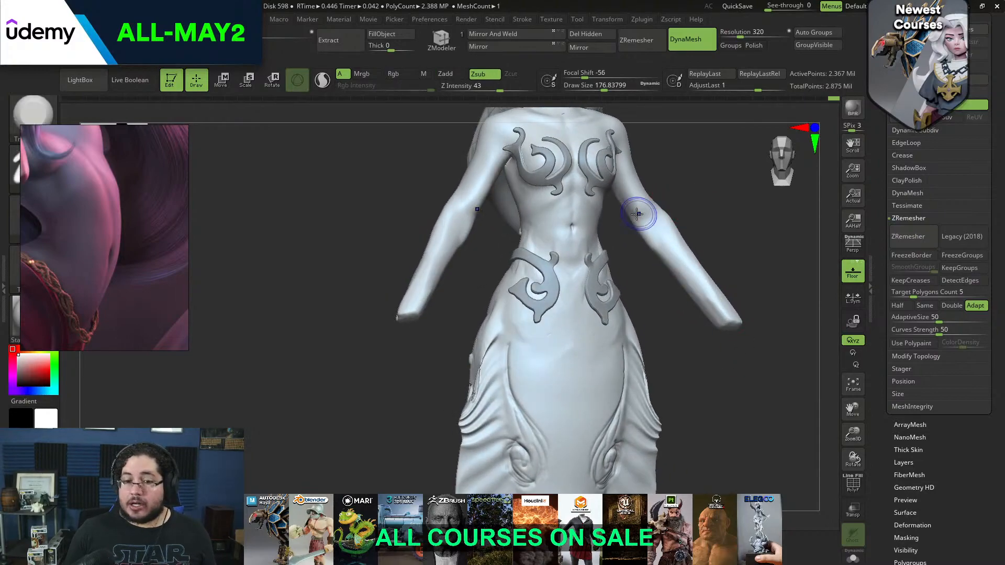
pyautogui.moveTo(650, 245)
pyautogui.mouseDown()
pyautogui.moveTo(676, 256)
pyautogui.moveTo(749, 252)
pyautogui.mouseUp()
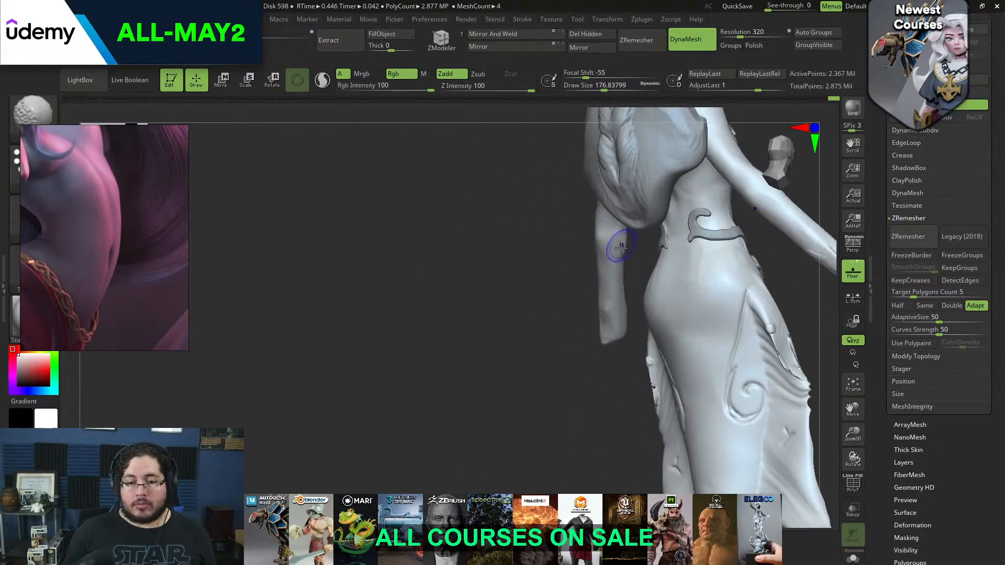
pyautogui.moveTo(610, 269); pyautogui.dragTo(615, 263)
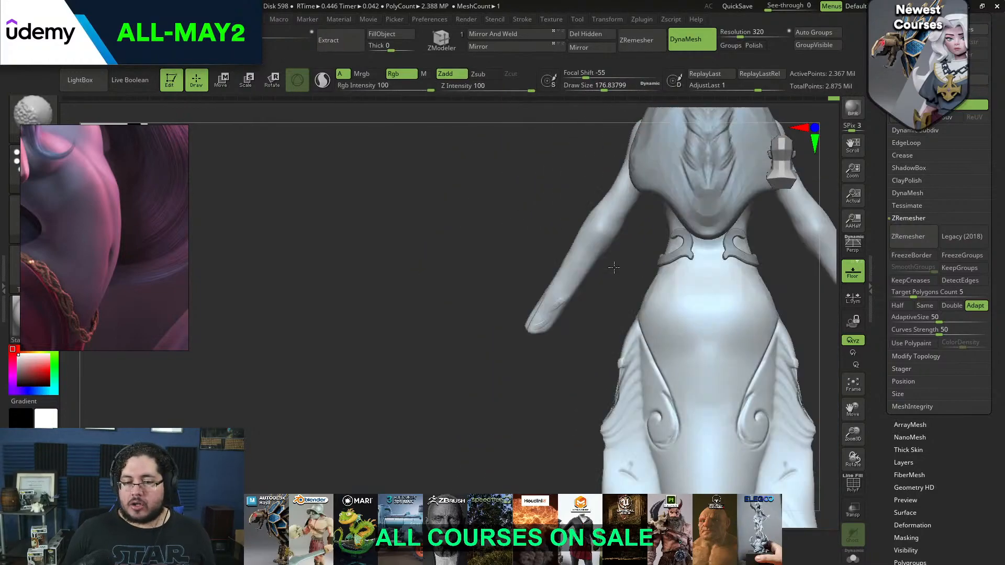
pyautogui.moveTo(557, 294)
pyautogui.keyDown('shift'); pyautogui.mouseDown()
pyautogui.moveTo(548, 310)
pyautogui.moveTo(597, 297)
pyautogui.mouseUp(); pyautogui.keyUp('shift')
pyautogui.moveTo(740, 256)
pyautogui.mouseDown()
pyautogui.moveTo(765, 263)
pyautogui.moveTo(749, 278)
pyautogui.mouseUp()
pyautogui.moveTo(749, 278)
pyautogui.keyDown('alt'); pyautogui.mouseDown()
pyautogui.moveTo(735, 223)
pyautogui.moveTo(734, 293)
pyautogui.moveTo(749, 287)
pyautogui.mouseUp(); pyautogui.keyUp('alt')
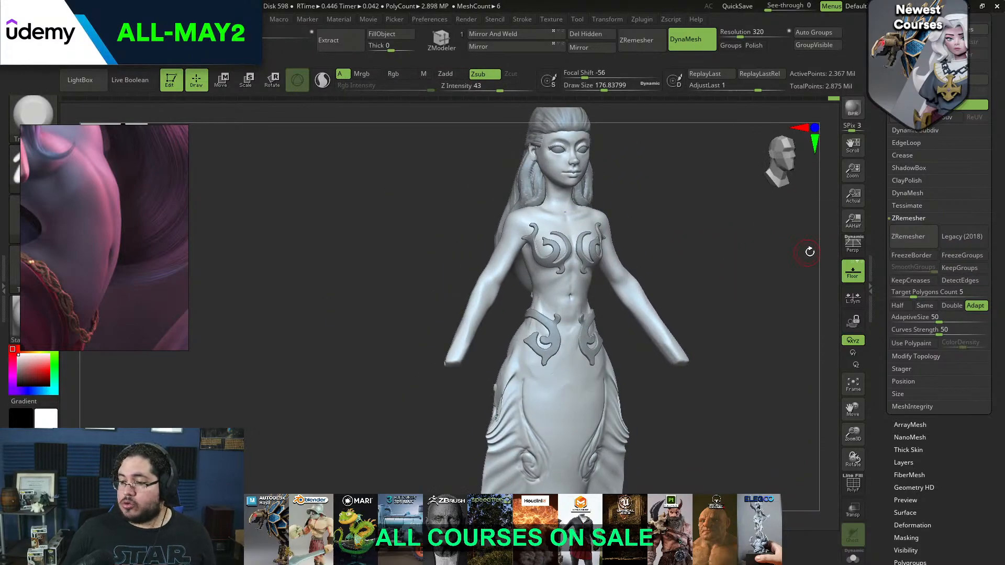
# Show the desktop, search the computer for maya and launch Maya 2024
pyautogui.press('super+d')
pyautogui.press('super')
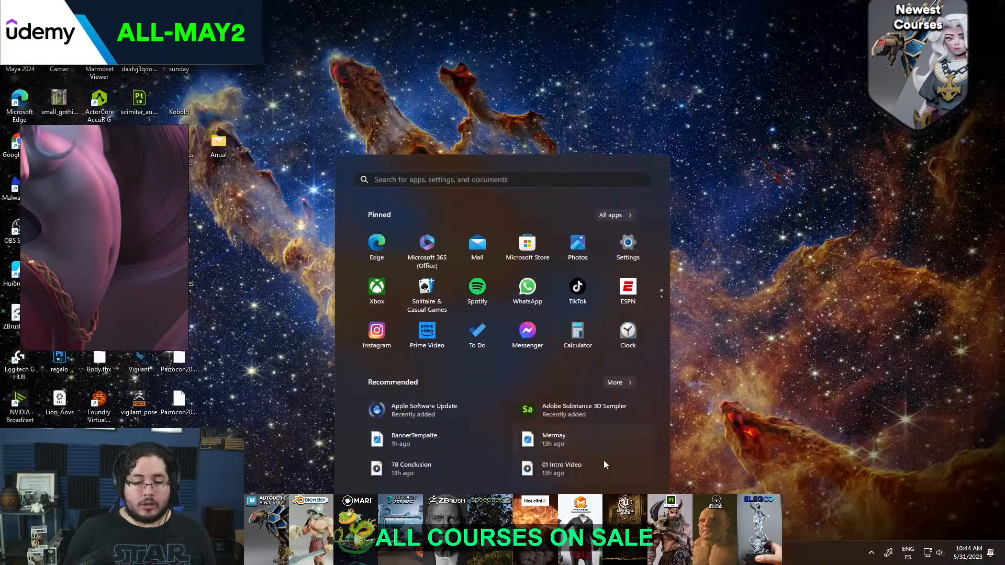
pyautogui.write('maya')
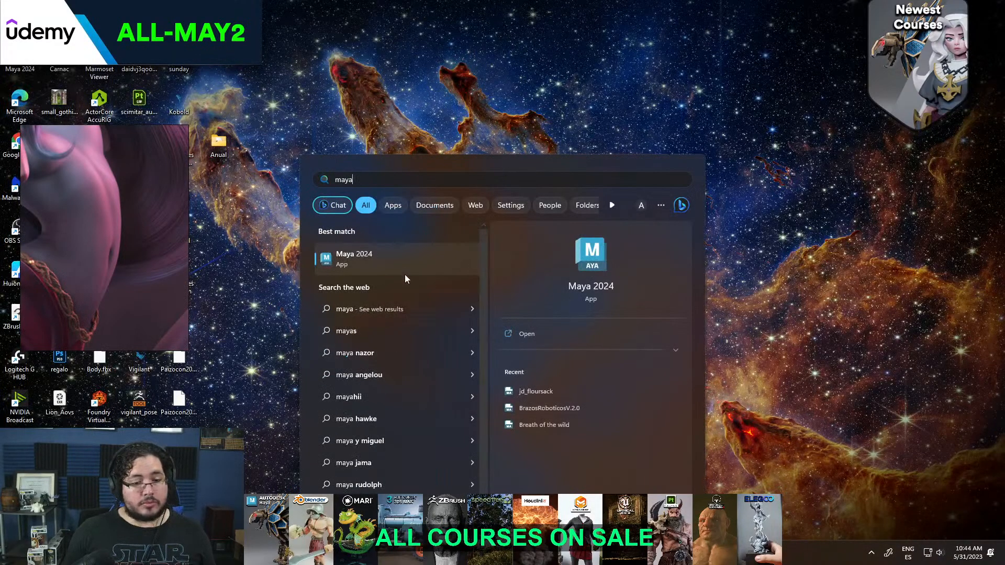
pyautogui.click(400, 257)
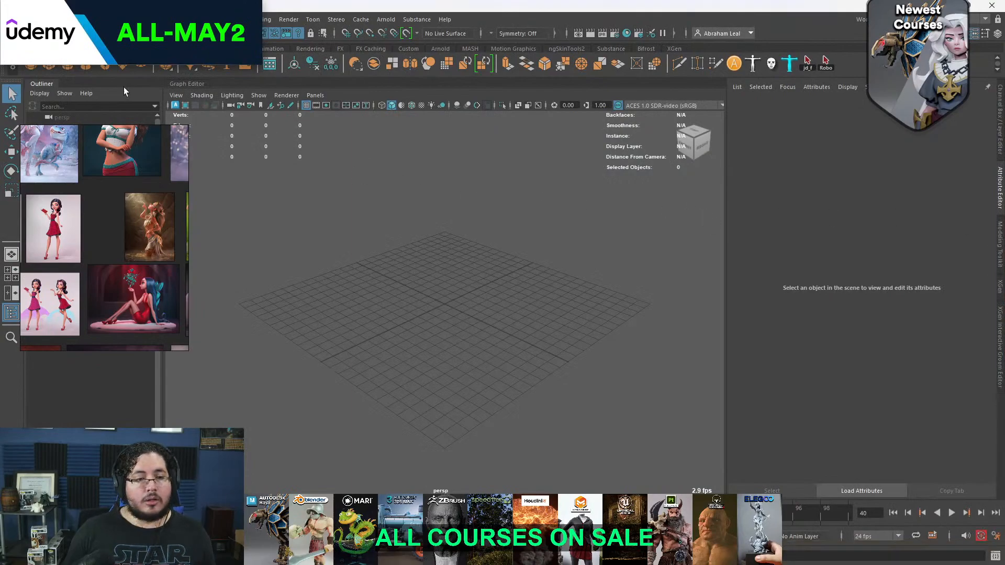
# Create a polygon sphere at the origin and scale it up uniformly until it nearly spans the grid
pyautogui.click(35, 66)
pyautogui.press('r')
pyautogui.moveTo(445, 304); pyautogui.dragTo(624, 273)
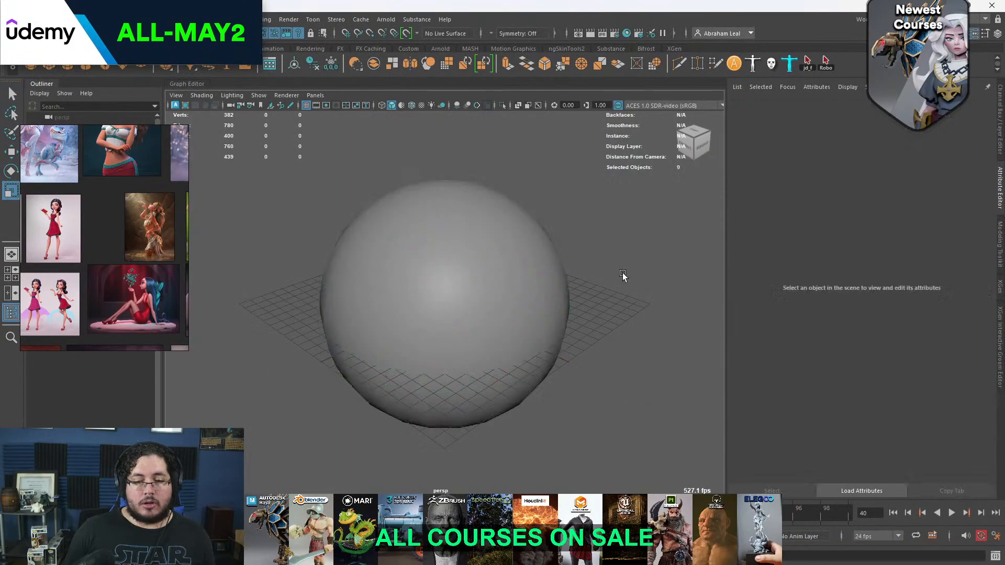
pyautogui.keyDown('alt'); pyautogui.moveTo(582, 304); pyautogui.dragTo(493, 254, button='right'); pyautogui.keyUp('alt')
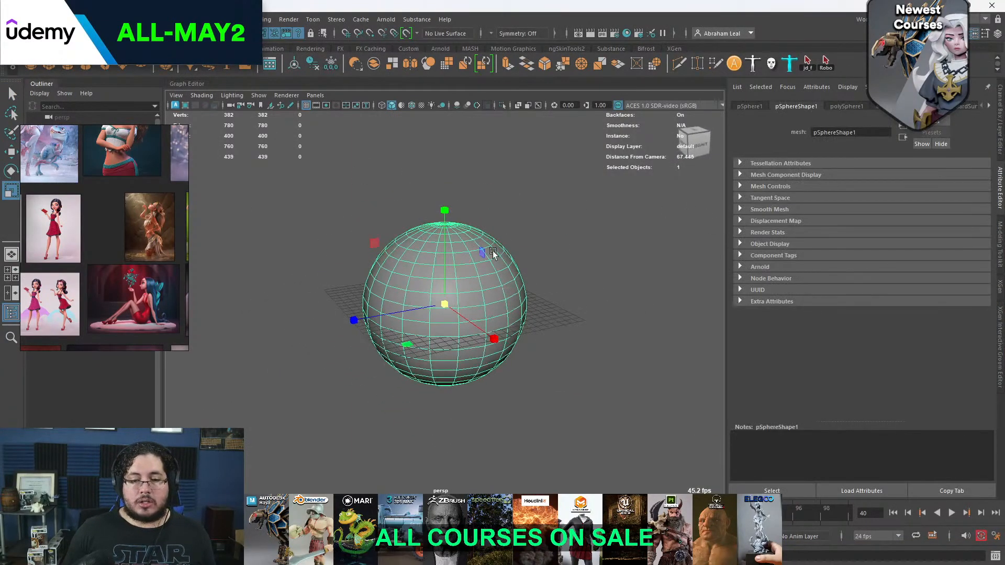
pyautogui.click(117, 65)
pyautogui.press('t')
pyautogui.press('r')
pyautogui.moveTo(445, 304); pyautogui.dragTo(604, 303)
pyautogui.press('w')
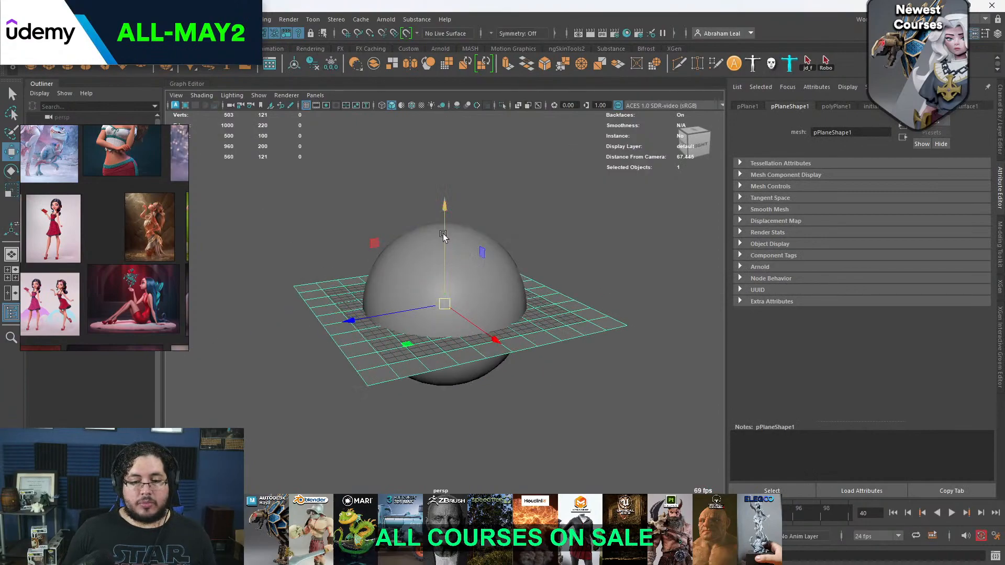
pyautogui.click(599, 267)
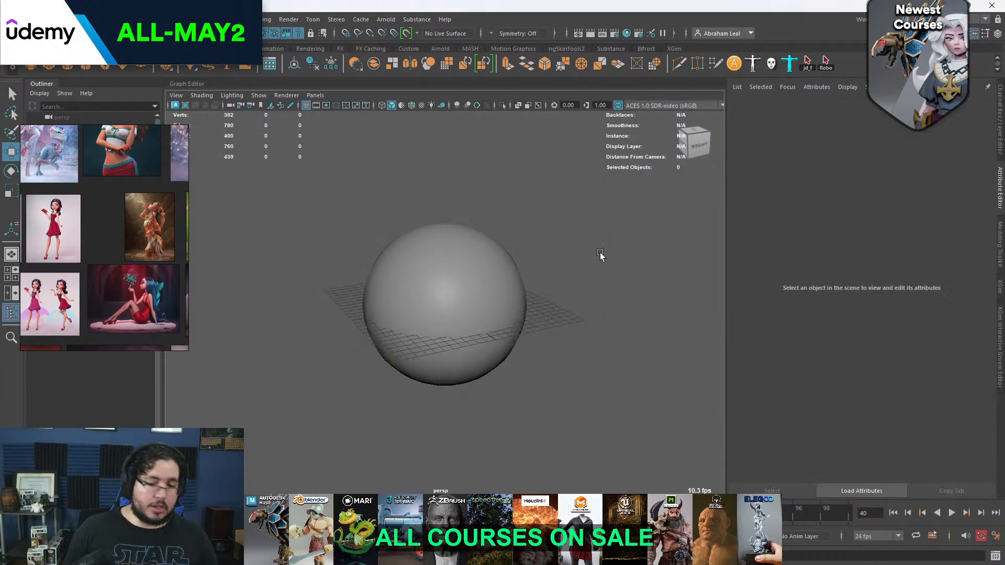
# Add an Arnold skydome light and map its color to a file texture using pine_attic_4k.exr
pyautogui.click(384, 20)
pyautogui.moveTo(453, 72)
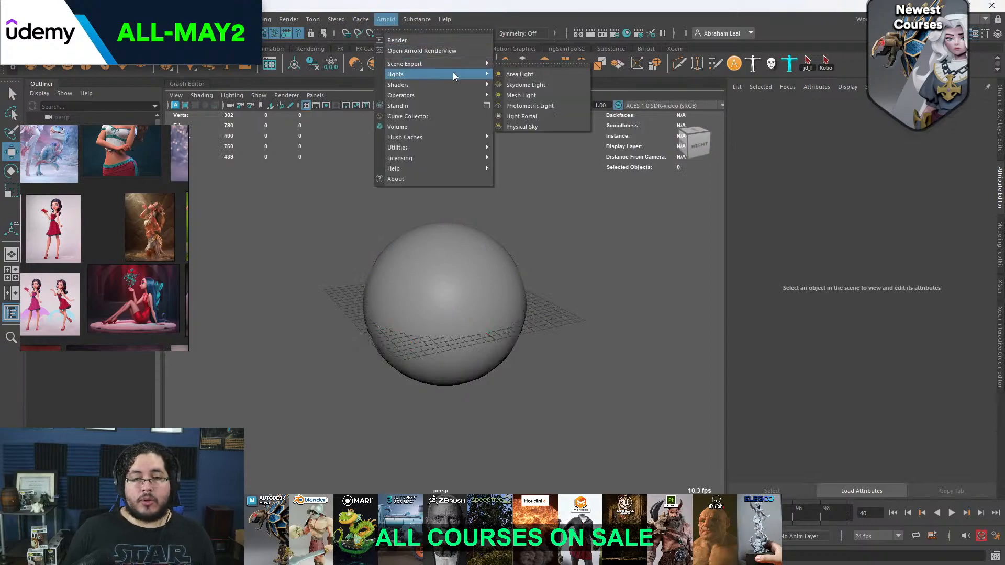
pyautogui.click(539, 79)
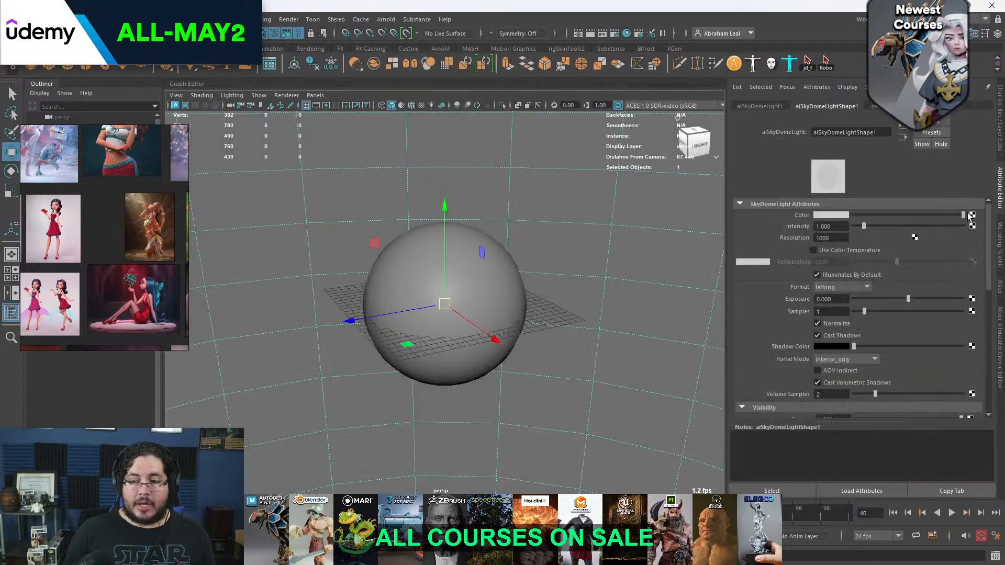
pyautogui.click(968, 214)
pyautogui.click(454, 282)
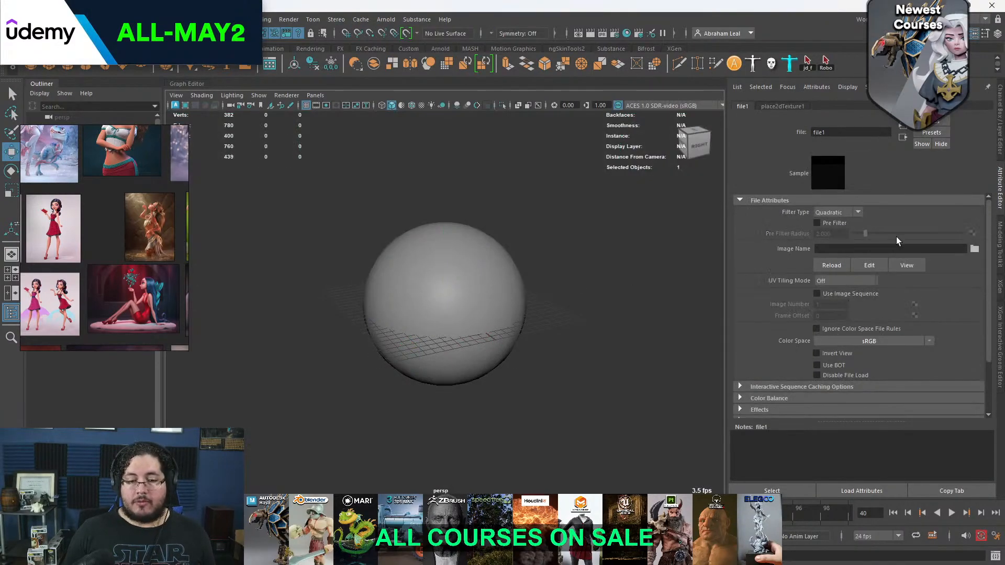
pyautogui.click(976, 250)
pyautogui.click(267, 152)
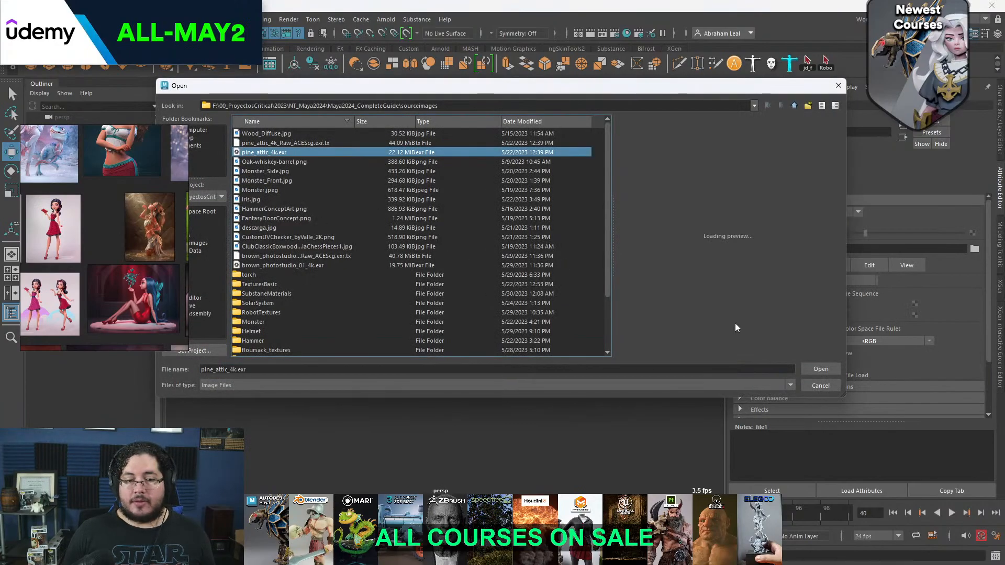
pyautogui.click(803, 368)
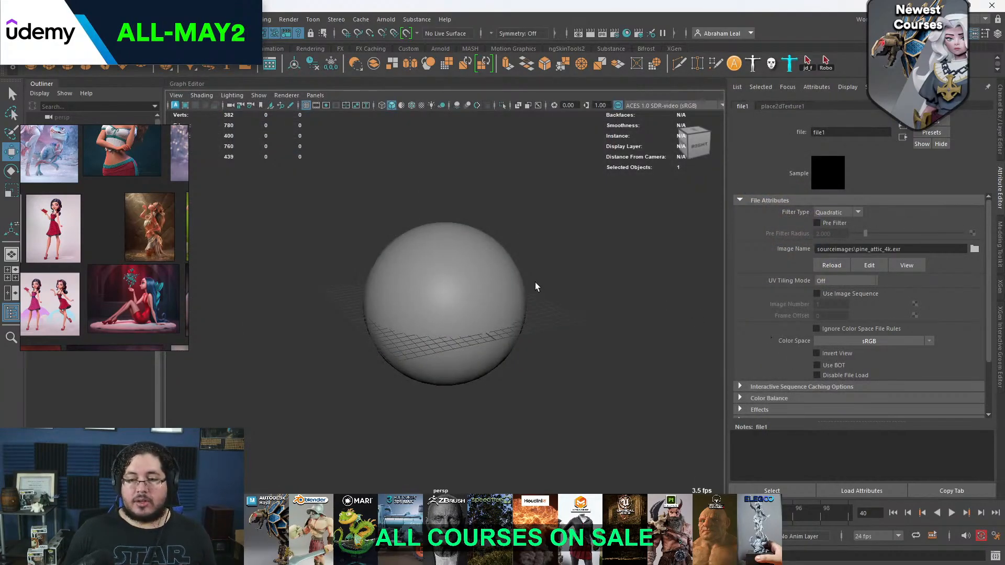
# Assign a new Arnold aiStandardSurface material to the sphere
pyautogui.scroll(4, 535, 287)
pyautogui.keyDown('alt'); pyautogui.moveTo(440, 256); pyautogui.dragTo(366, 288); pyautogui.keyUp('alt')
pyautogui.scroll(-3, 473, 274)
pyautogui.click(401, 254)
pyautogui.moveTo(401, 255); pyautogui.dragTo(428, 479, button='right')
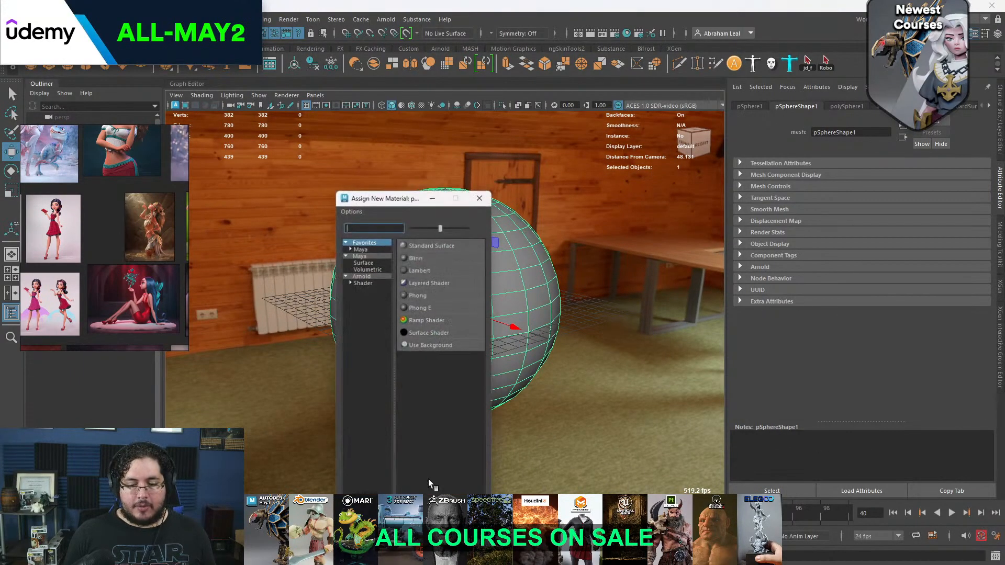
pyautogui.click(359, 276)
pyautogui.click(433, 420)
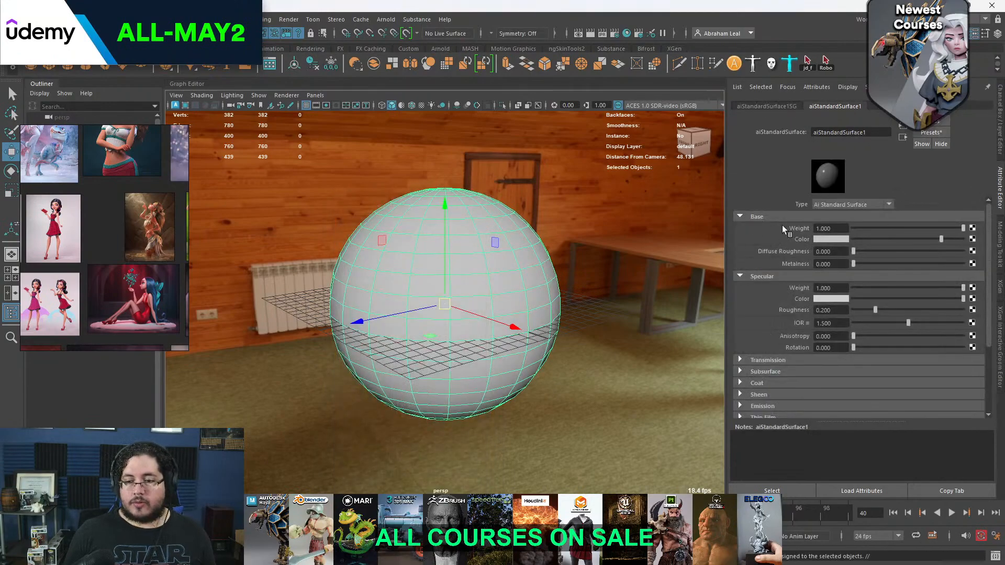
# Turn the sphere's material into glass with a base weight of 0 and a transmission weight of 1
pyautogui.moveTo(915, 228); pyautogui.dragTo(849, 229)
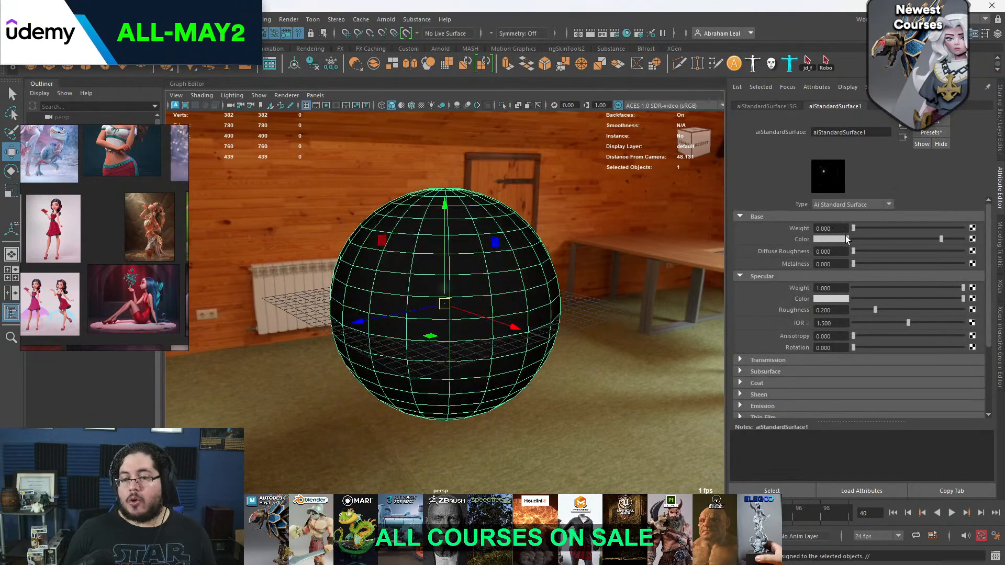
pyautogui.click(764, 361)
pyautogui.moveTo(869, 372); pyautogui.dragTo(966, 372)
# Render the glass sphere in the Arnold RenderView, move the render window clear of the reference images, and stop the render
pyautogui.keyDown('alt'); pyautogui.moveTo(621, 255); pyautogui.dragTo(572, 247); pyautogui.keyUp('alt')
pyautogui.click(373, 21)
pyautogui.click(407, 36)
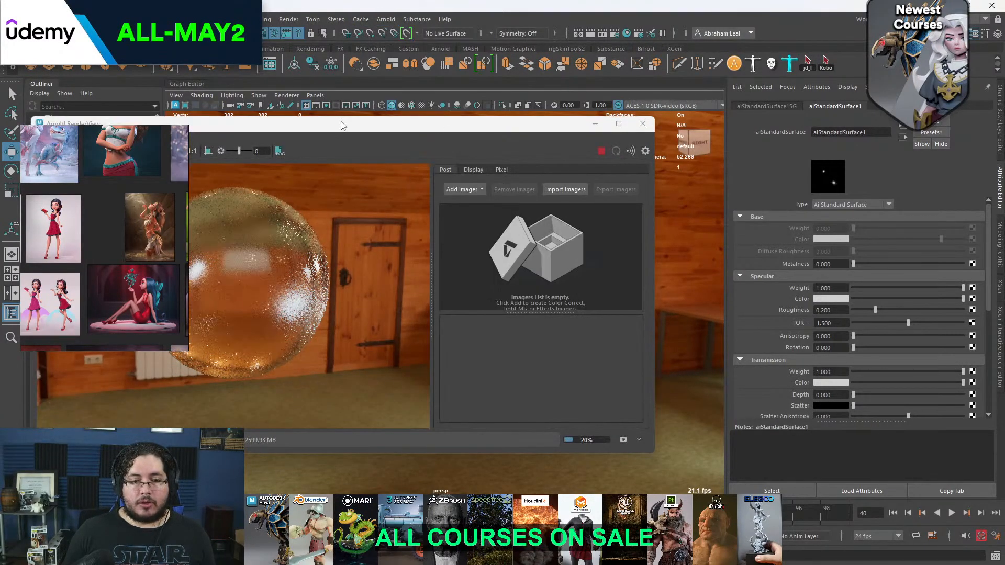
pyautogui.moveTo(343, 125); pyautogui.dragTo(518, 134)
pyautogui.click(777, 160)
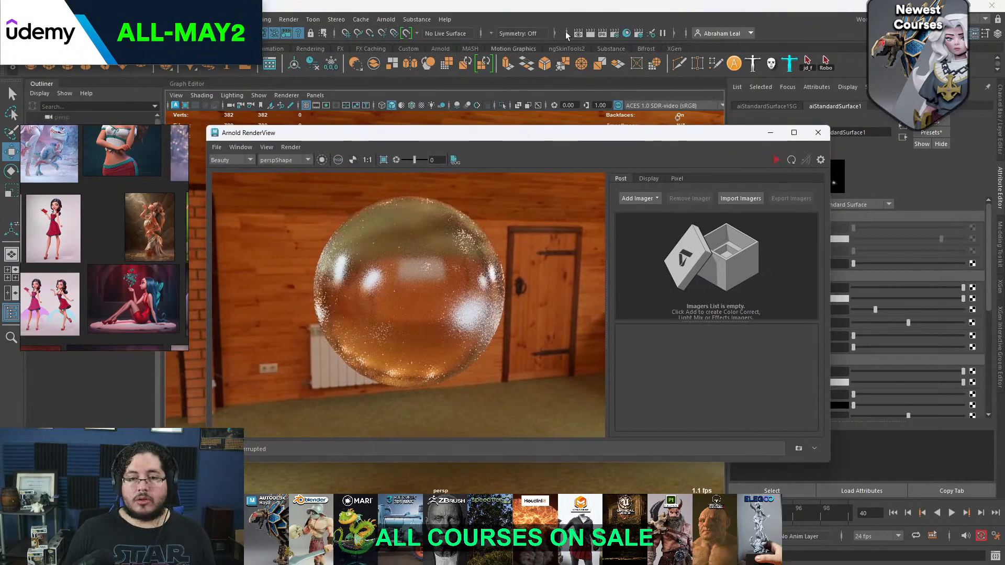
# Change Arnold's render device from CPU to GPU and restart the render of the sphere
pyautogui.click(614, 33)
pyautogui.click(456, 132)
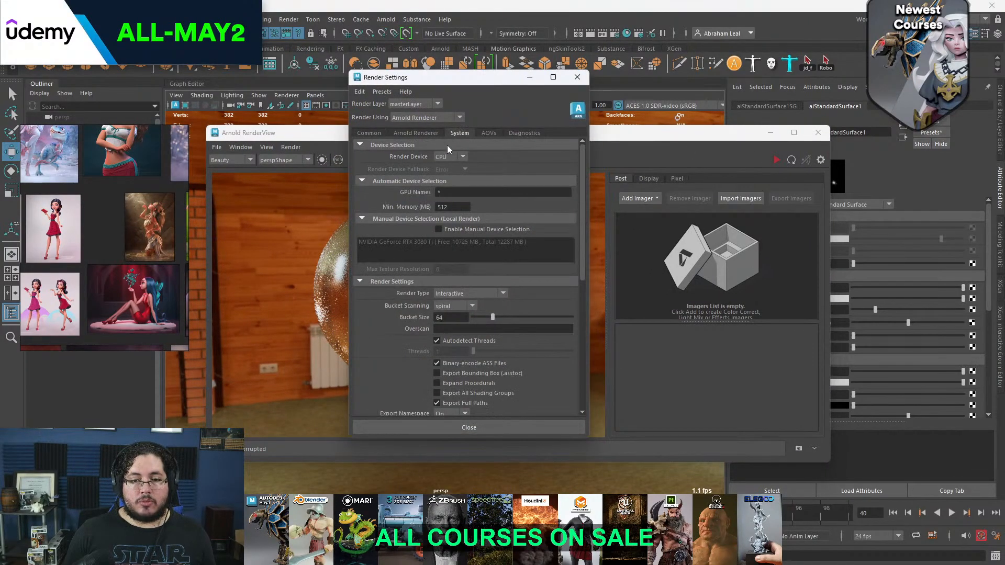
pyautogui.click(578, 77)
pyautogui.click(777, 160)
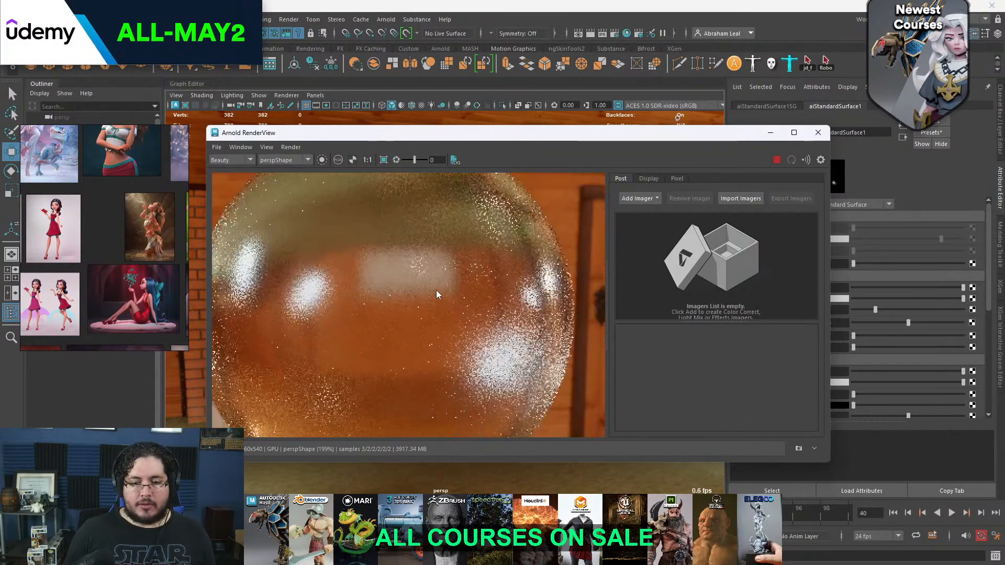
# Move the render window higher and narrow it to uncover the material attributes, then check the rendered sphere
pyautogui.moveTo(487, 139); pyautogui.dragTo(466, 87)
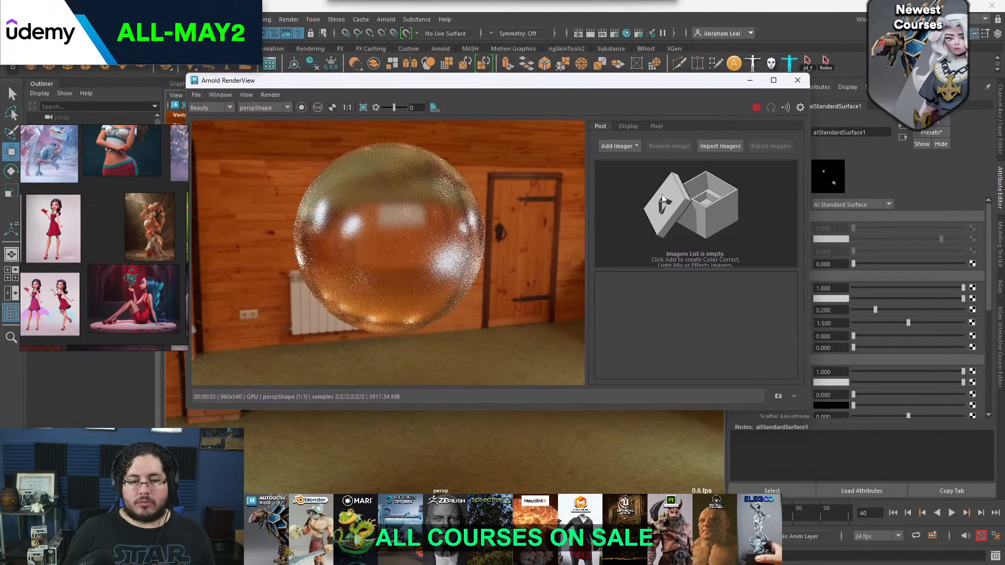
pyautogui.moveTo(811, 178); pyautogui.dragTo(681, 178)
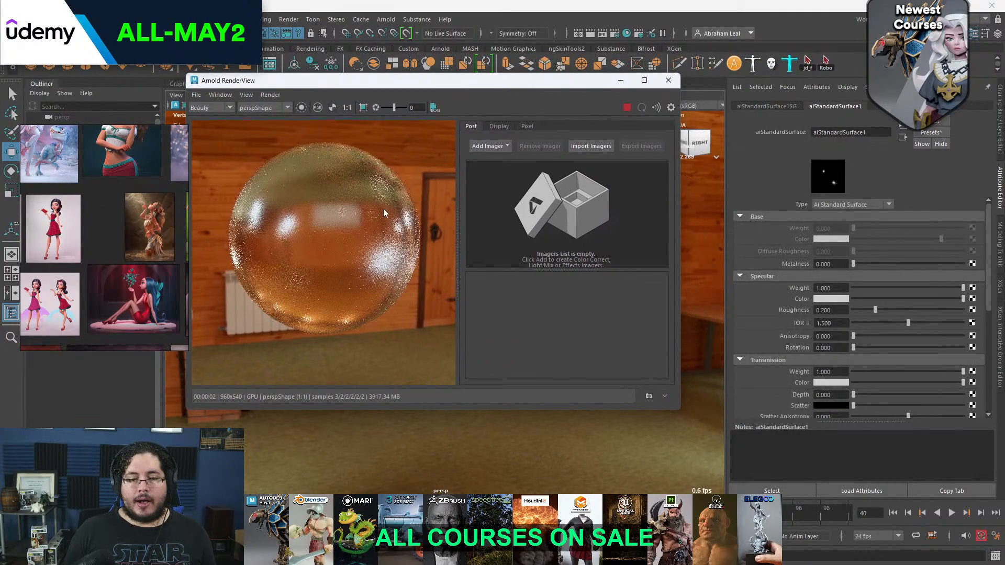
pyautogui.scroll(-2, 374, 227)
pyautogui.scroll(1, 375, 228)
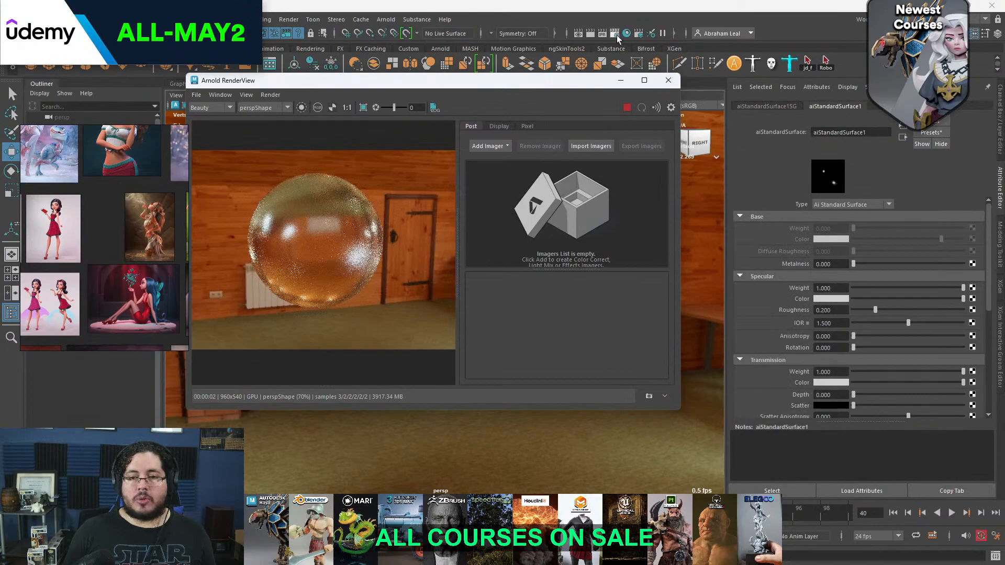
# Enable adaptive sampling for the Arnold renderer and set Max. Camera (AA) to 6
pyautogui.click(615, 34)
pyautogui.click(416, 134)
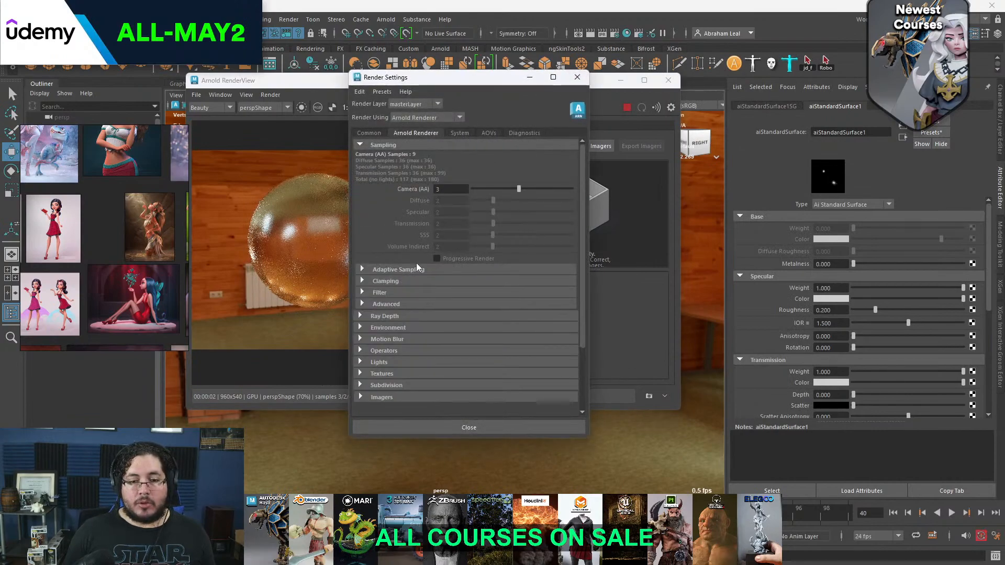
pyautogui.click(429, 269)
pyautogui.click(440, 280)
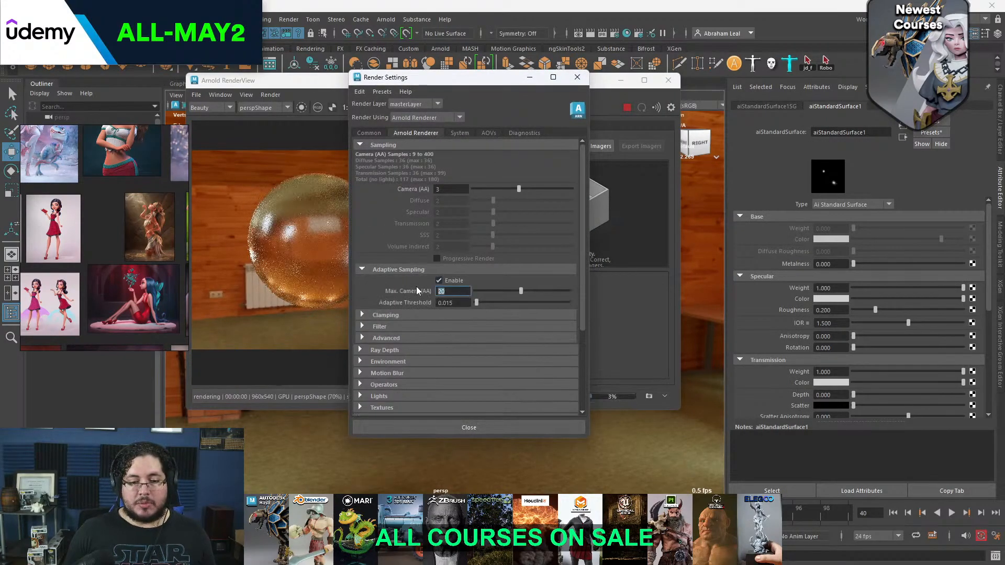
pyautogui.write('6')
pyautogui.press('Return')
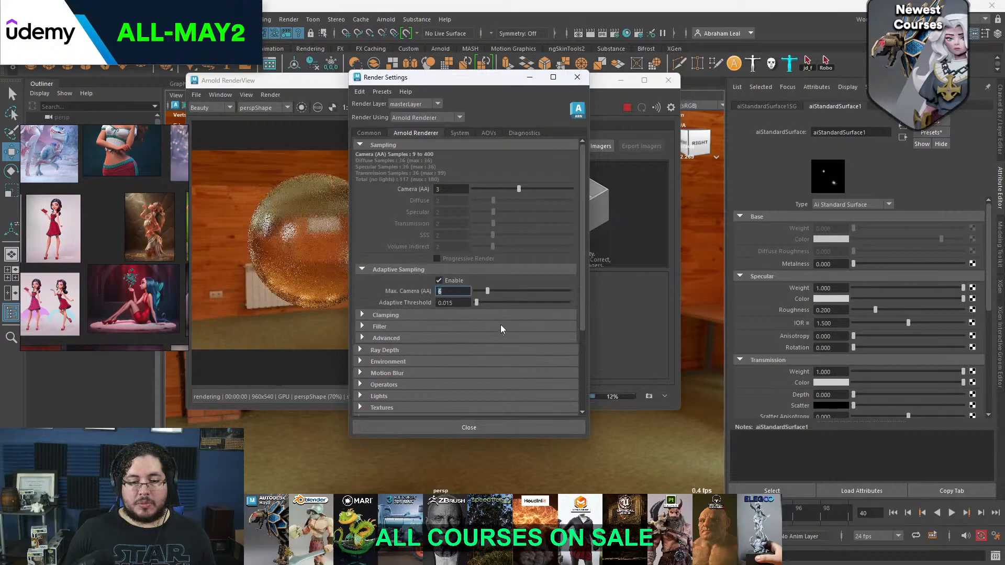
# Inspect the noise in the rendered sphere up close and try a specular roughness of 0.394 on its material
pyautogui.click(322, 87)
pyautogui.scroll(3, 345, 247)
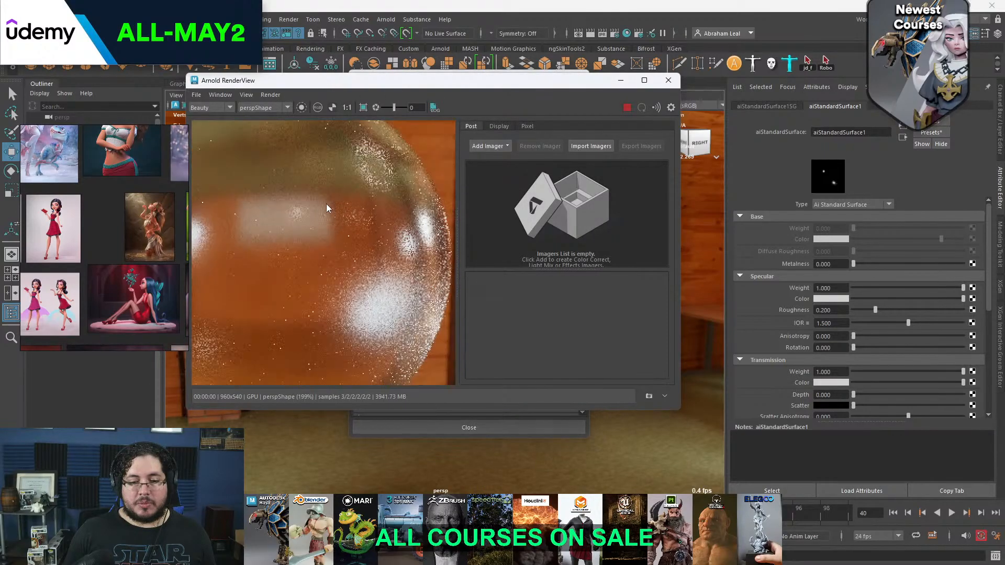
pyautogui.scroll(-2, 329, 203)
pyautogui.moveTo(875, 310); pyautogui.dragTo(896, 309)
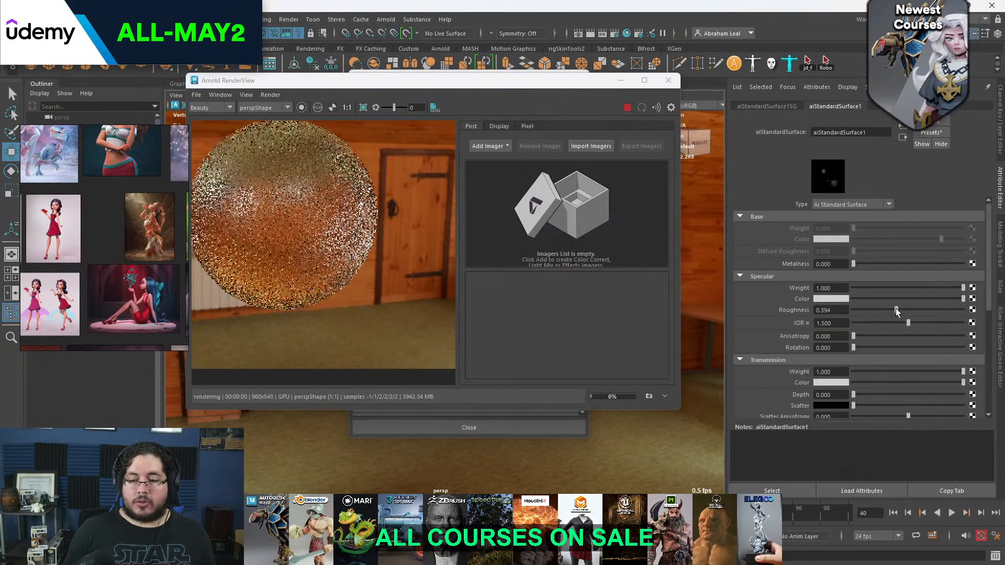
pyautogui.moveTo(314, 215); pyautogui.dragTo(395, 225, button='middle')
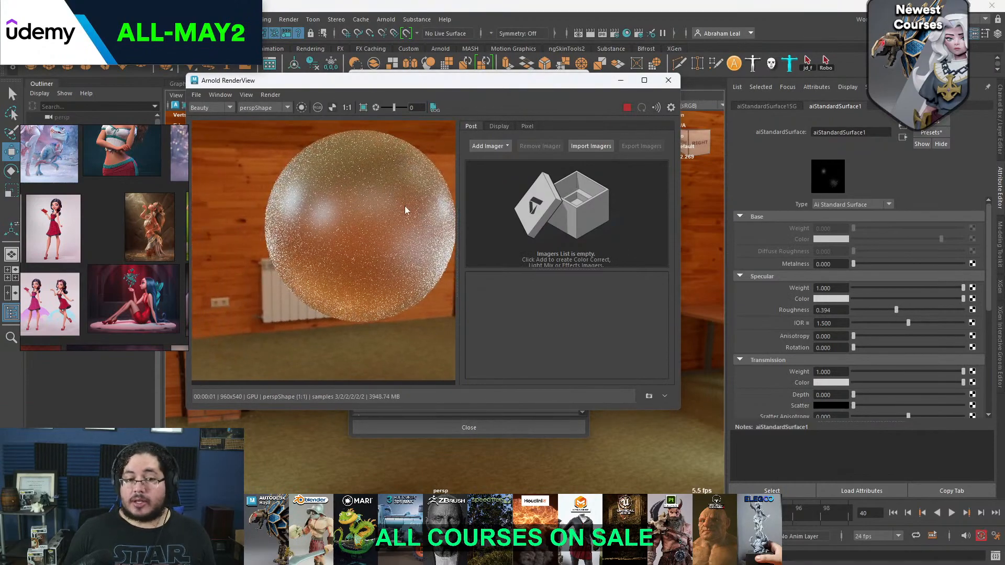
# Set the glass material's specular roughness to 0 and view the whole rendered sphere
pyautogui.moveTo(896, 310); pyautogui.dragTo(849, 309)
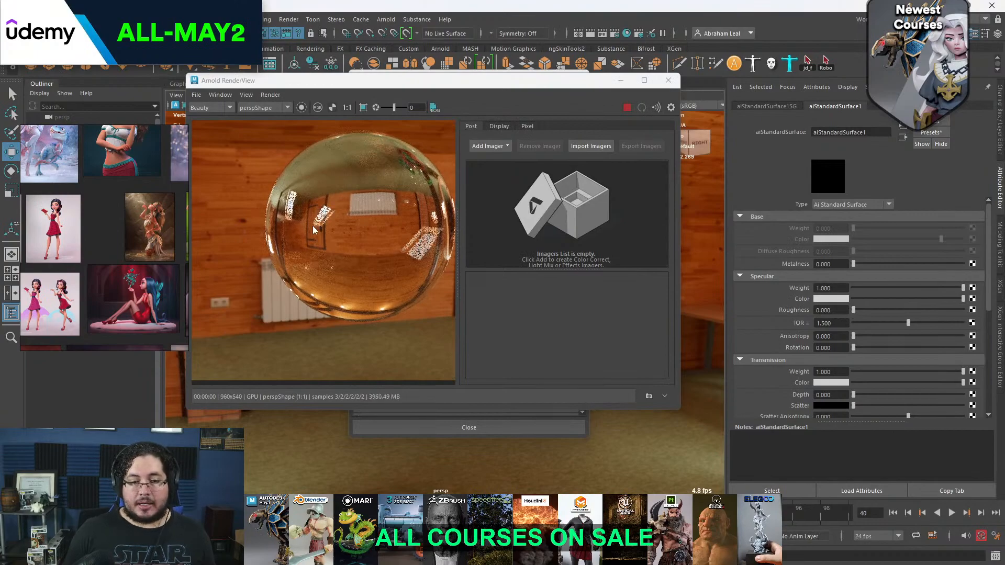
pyautogui.scroll(-2, 340, 233)
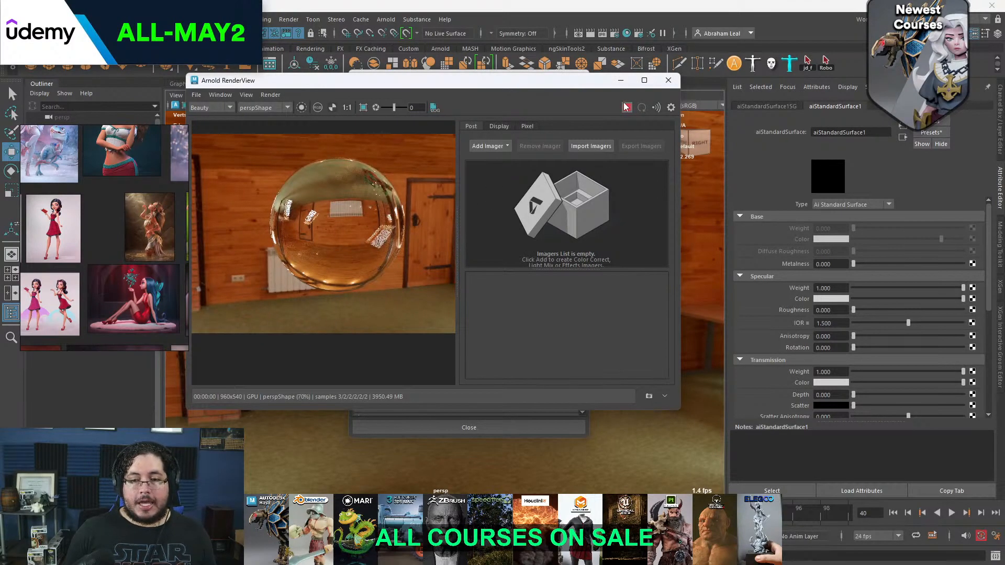
# Switch to the browser and search Google Images for "dirt map"
pyautogui.press('super')
pyautogui.moveTo(489, 552)
pyautogui.click(533, 484)
pyautogui.moveTo(209, 70); pyautogui.dragTo(29, 92)
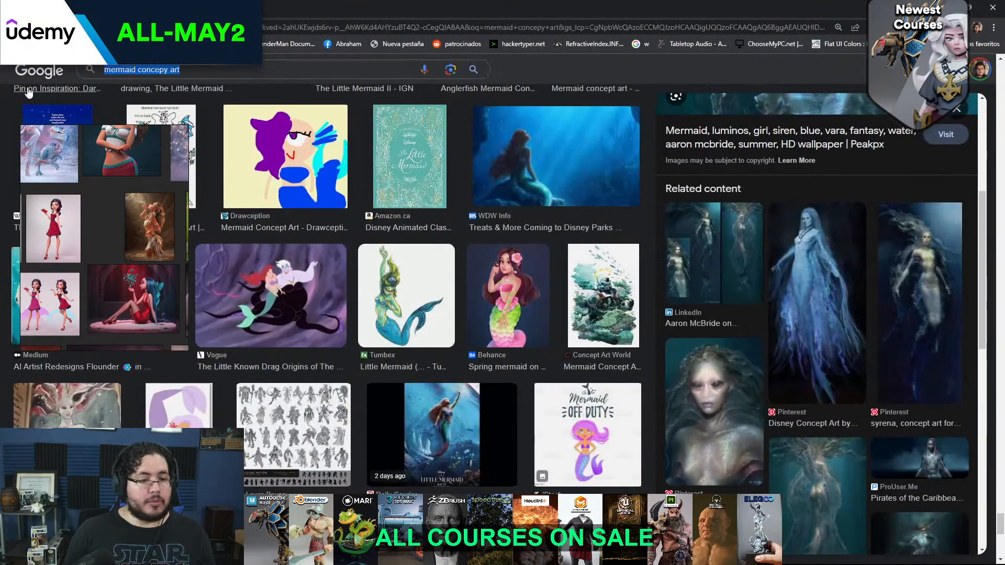
pyautogui.write('dirt')
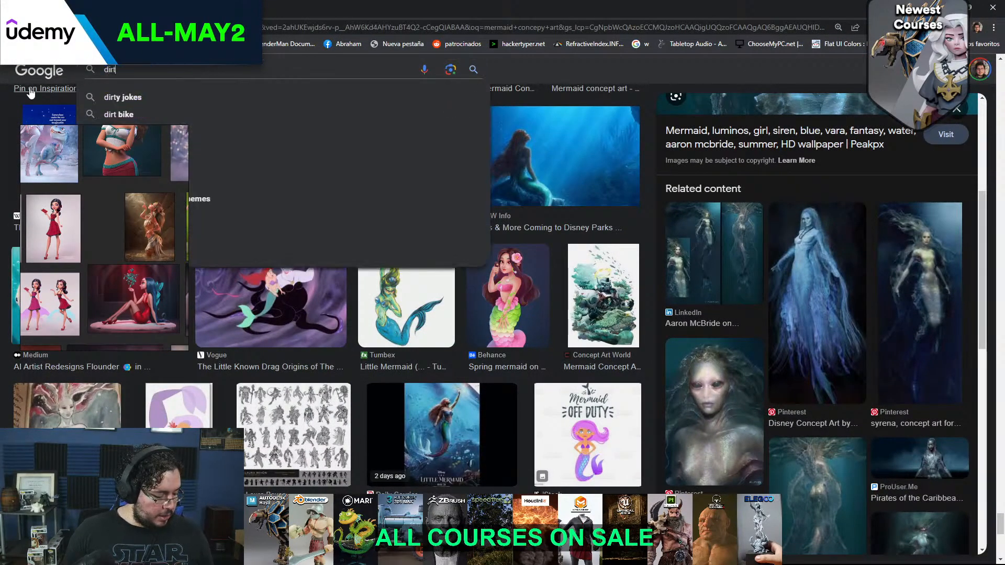
pyautogui.write(' map')
pyautogui.press('Return')
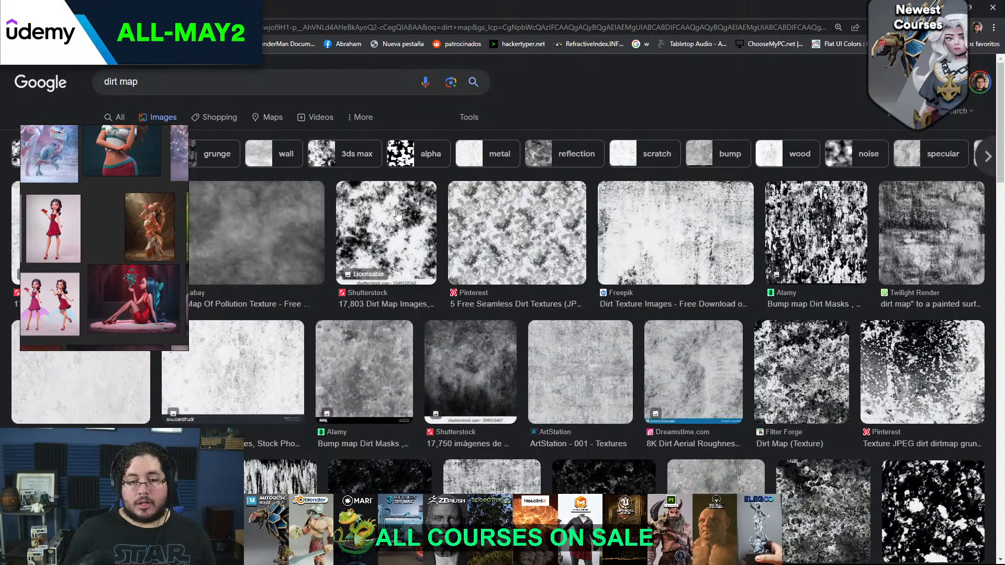
# Save the black-and-white Alamy dirt masks image to the Desktop and return to Maya
pyautogui.click(387, 239)
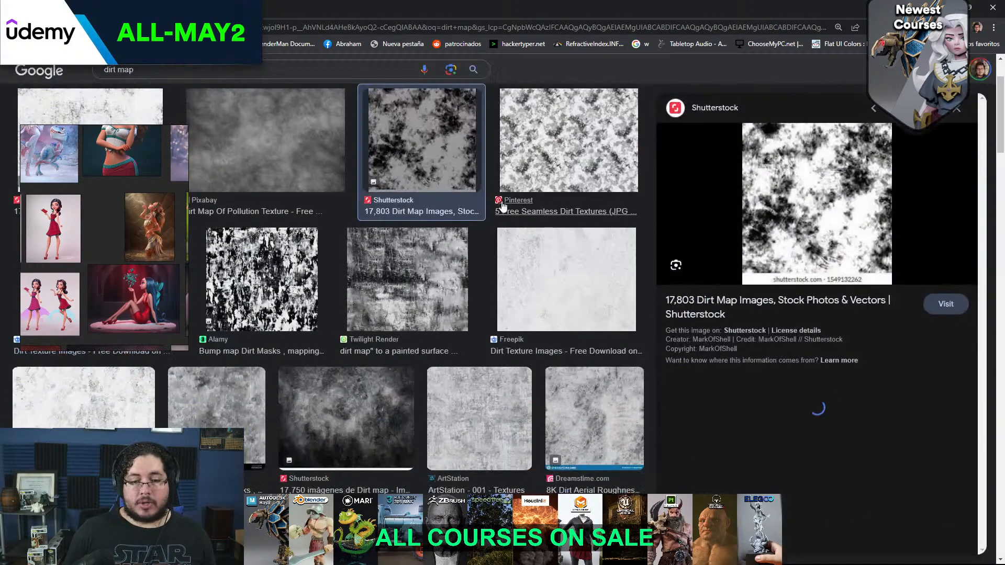
pyautogui.click(236, 314)
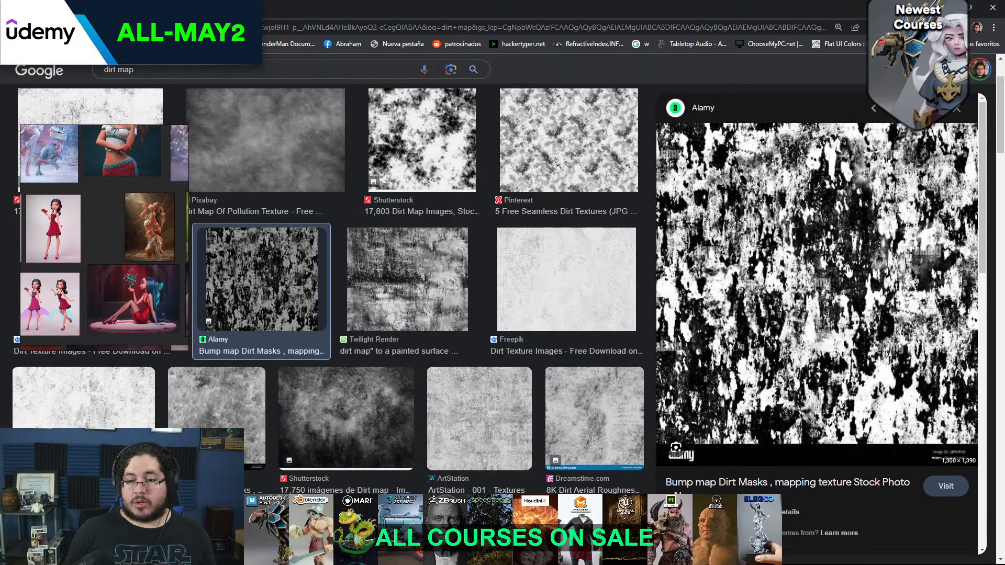
pyautogui.rightClick(779, 241)
pyautogui.click(833, 356)
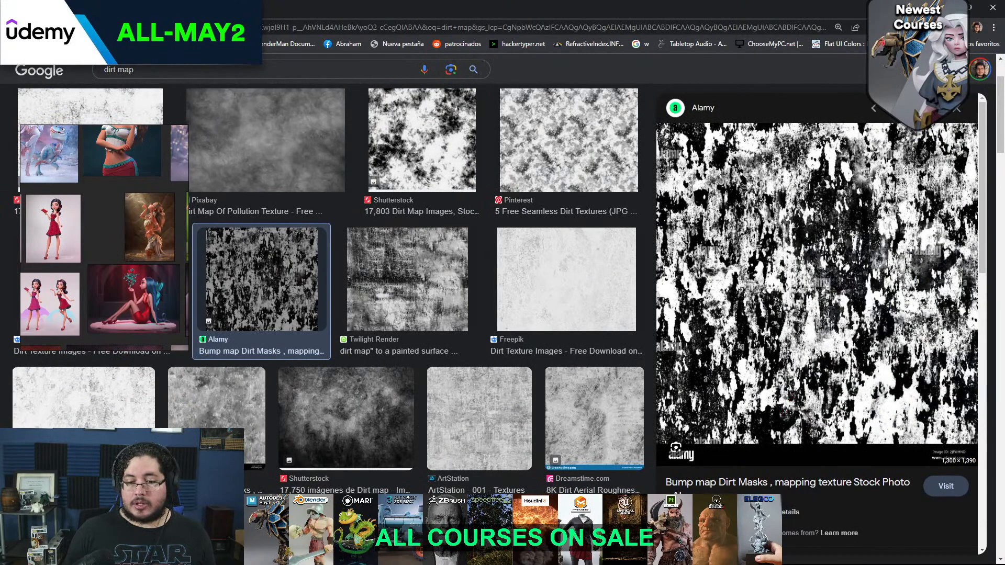
pyautogui.click(414, 265)
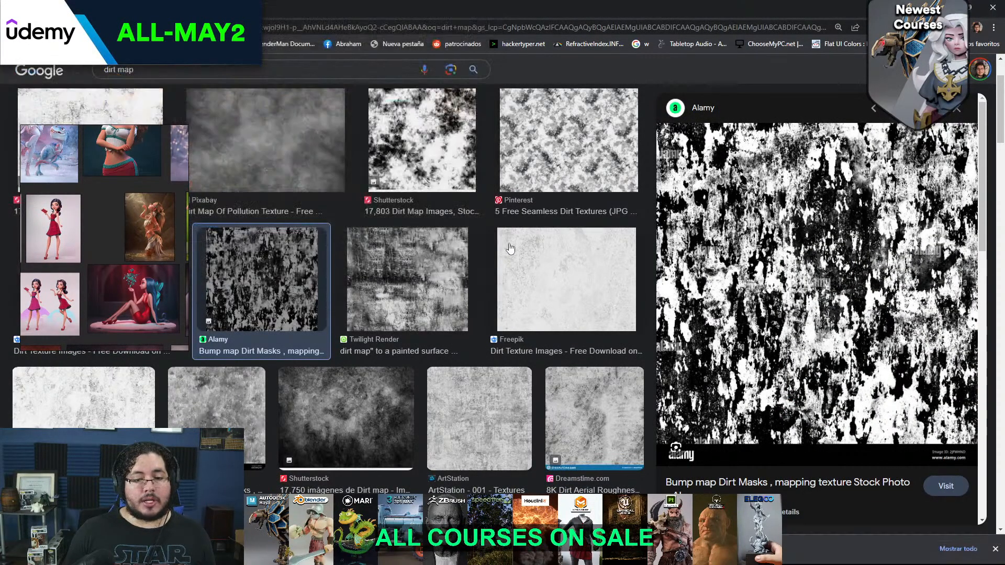
pyautogui.click(945, 7)
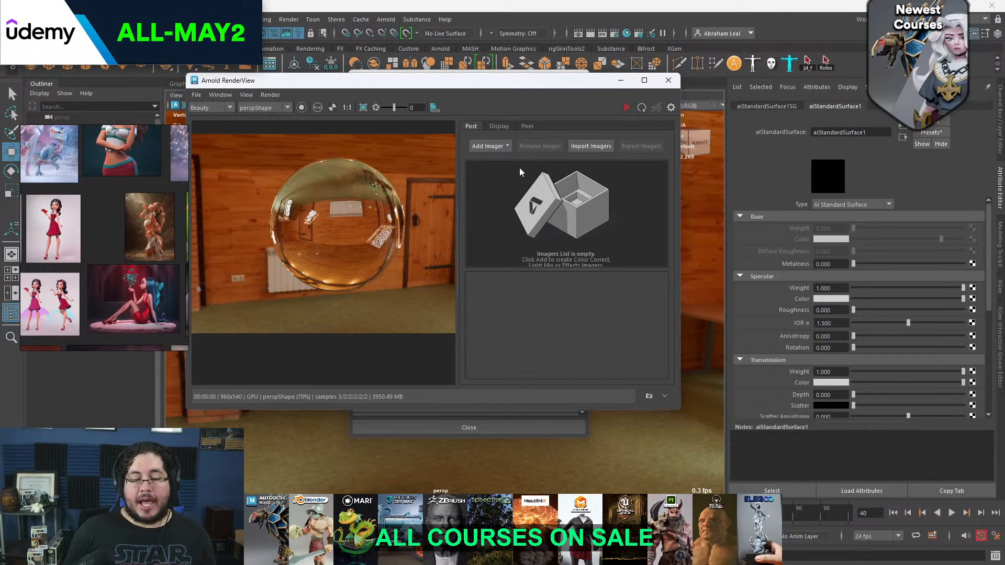
# Map a File texture to the material's specular roughness and load the bump-map-dirt-masks-mapping-texture-2JFWHND.jpg image from the Desktop
pyautogui.click(972, 310)
pyautogui.click(441, 282)
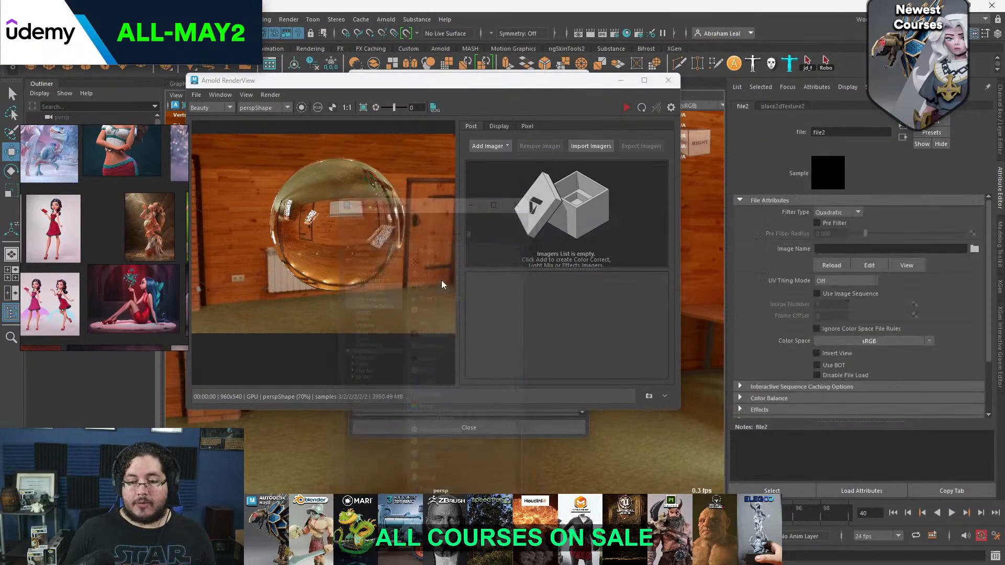
pyautogui.click(975, 248)
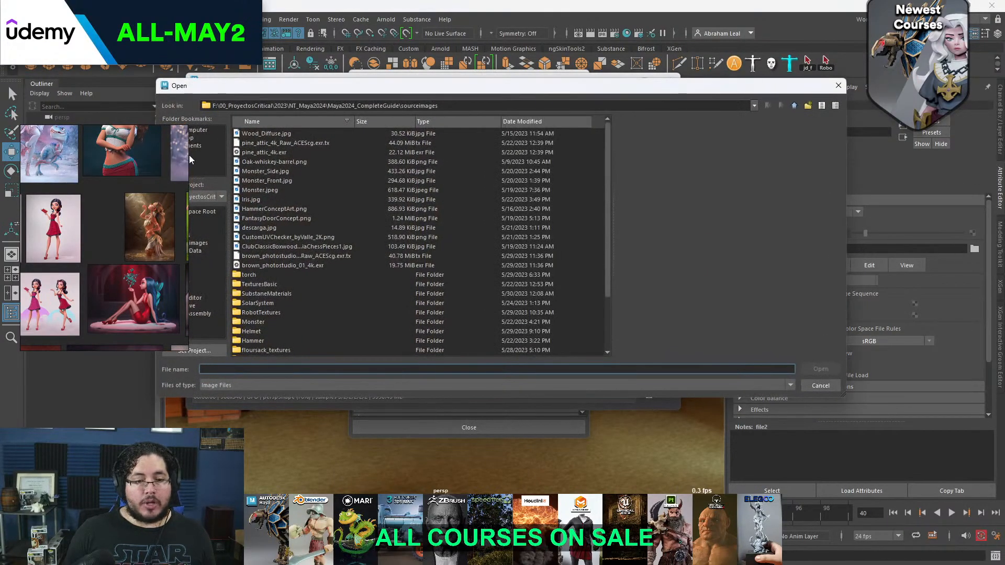
pyautogui.click(270, 155)
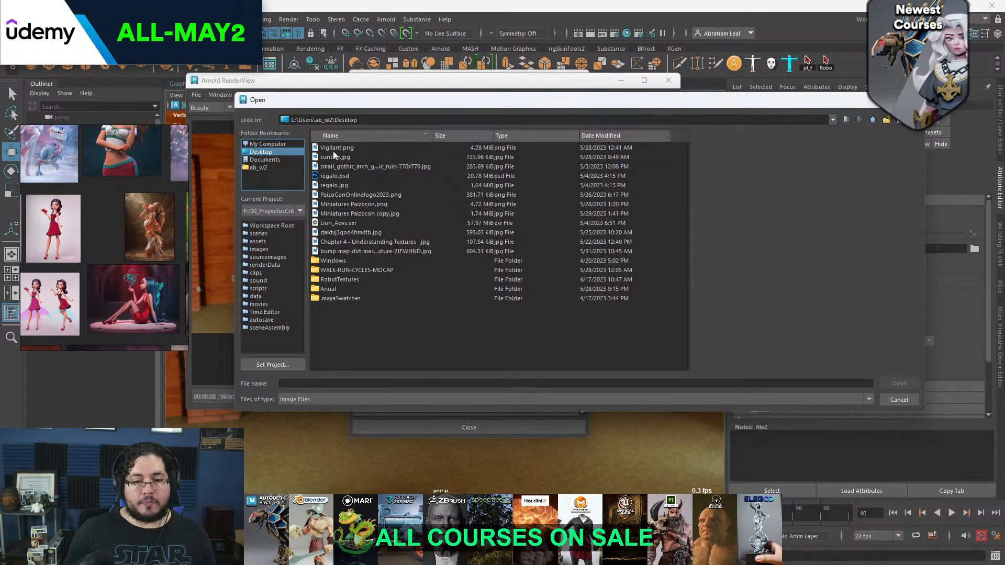
pyautogui.click(343, 233)
pyautogui.click(349, 241)
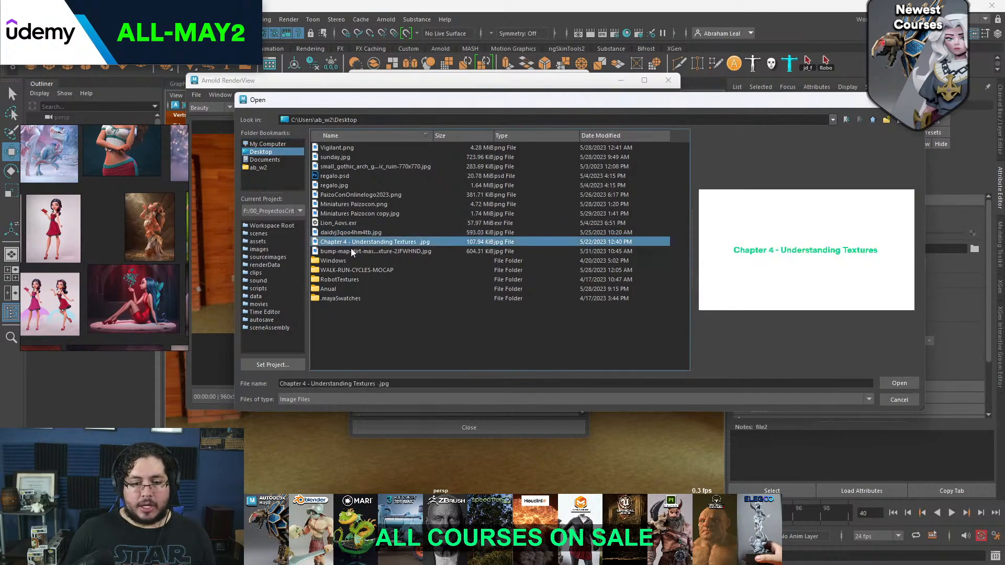
pyautogui.click(363, 252)
pyautogui.click(901, 385)
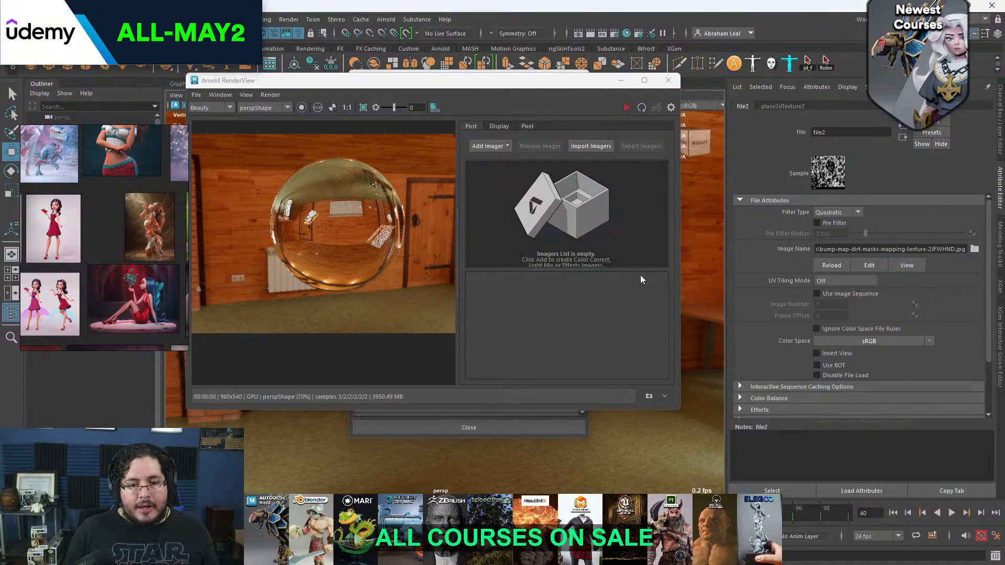
# Render the sphere with the dirt roughness map and inspect its noise up close and from afar
pyautogui.click(627, 107)
pyautogui.scroll(2, 368, 238)
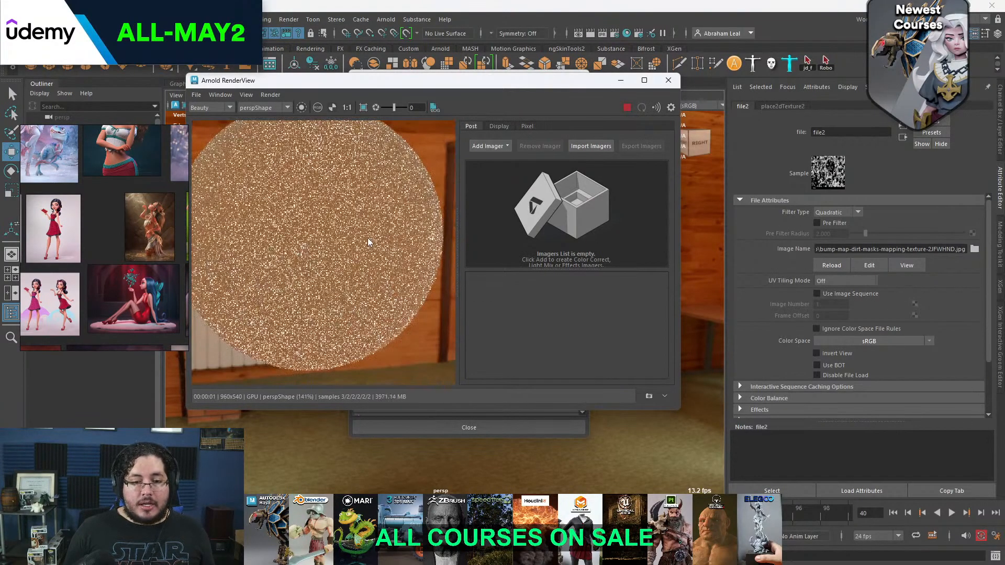
pyautogui.scroll(-2, 367, 238)
pyautogui.scroll(3, 343, 221)
pyautogui.scroll(-3, 343, 221)
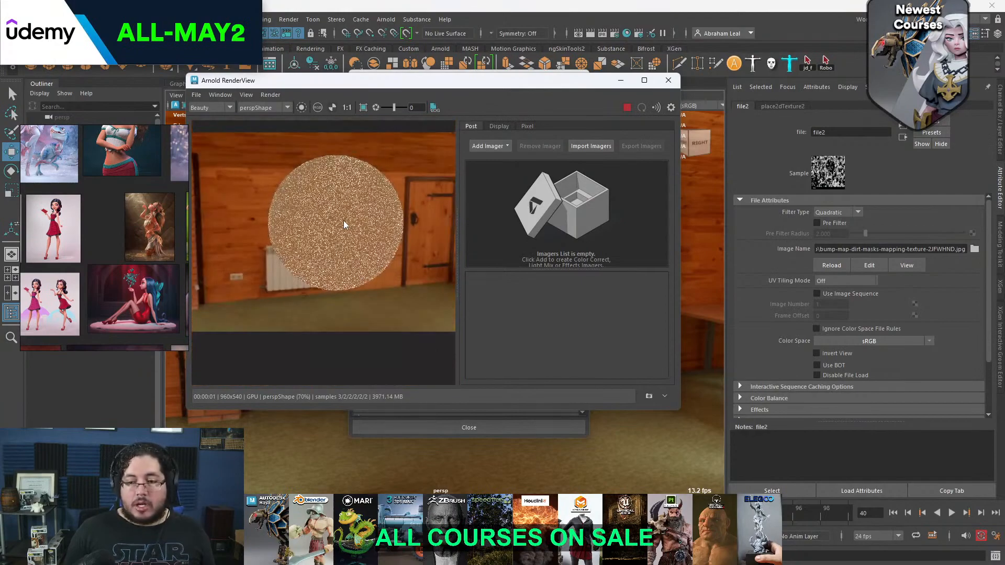
pyautogui.scroll(3, 344, 219)
pyautogui.scroll(-2, 343, 218)
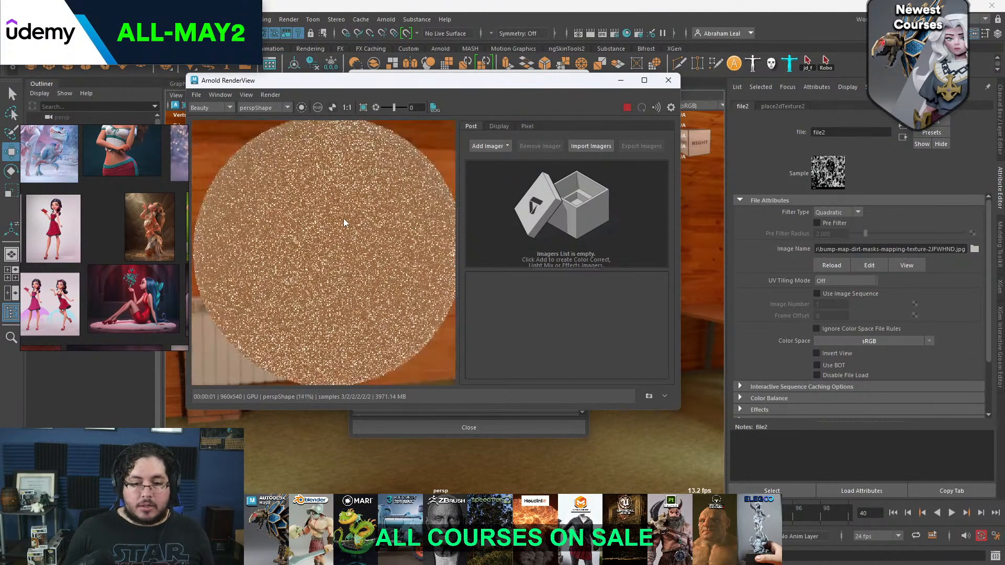
# Set the dirt texture's color space to Raw and check the rendered sphere
pyautogui.click(916, 341)
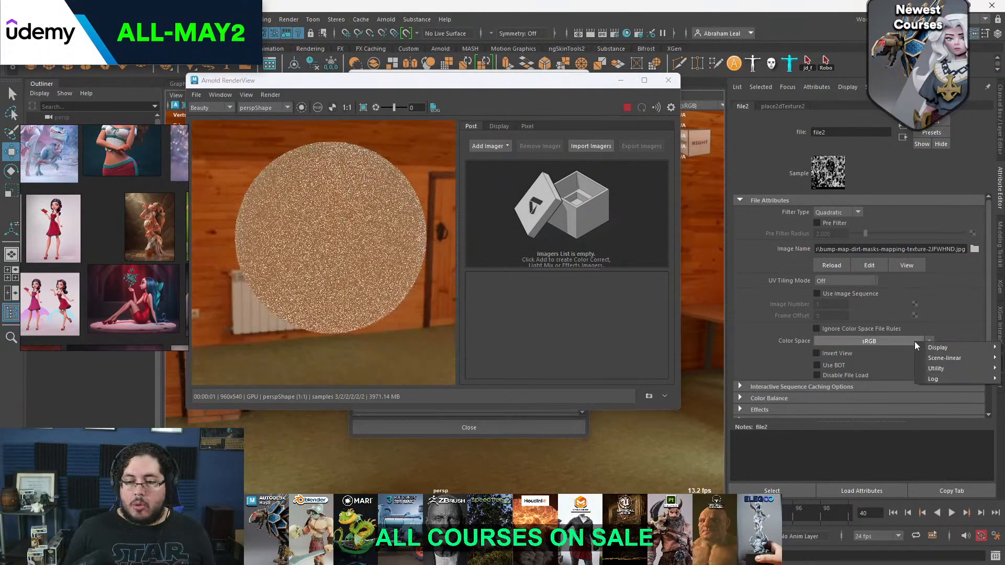
pyautogui.moveTo(940, 367)
pyautogui.click(889, 367)
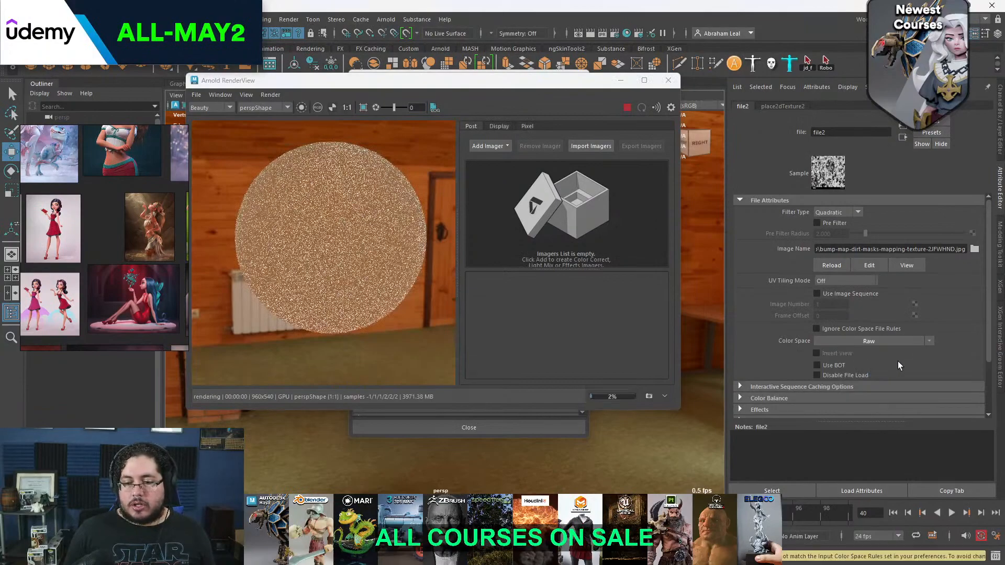
pyautogui.scroll(-3, 367, 219)
pyautogui.scroll(4, 366, 219)
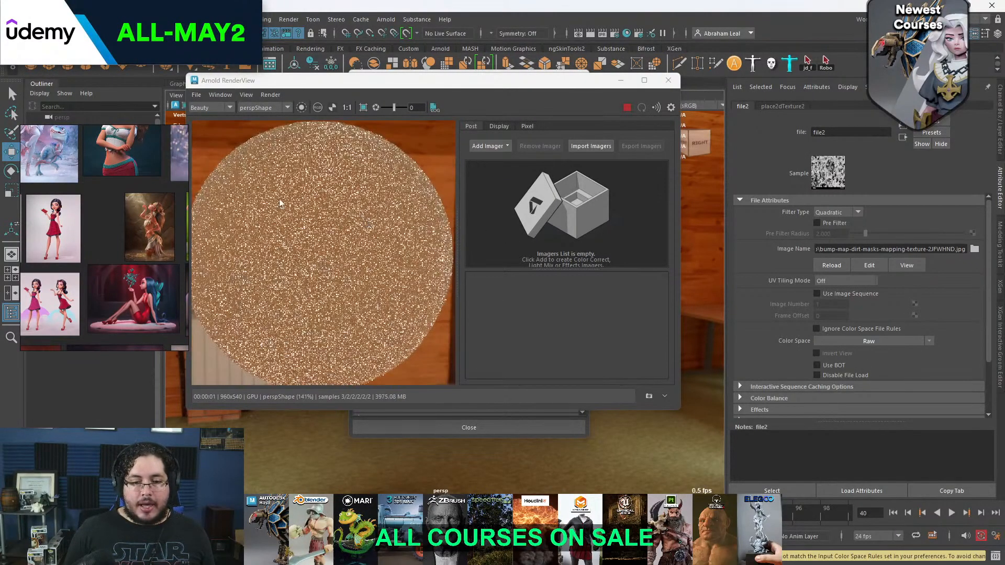
pyautogui.scroll(-1, 305, 211)
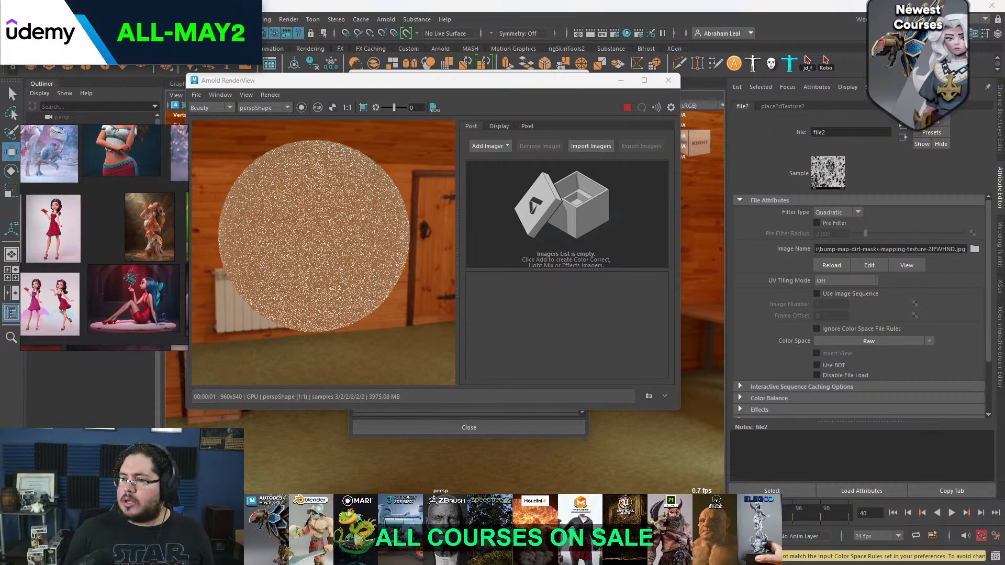
# Stop the render, close the Render Settings, and bring up the sphere's aiStandardSurface1 attributes beside the render window
pyautogui.click(902, 135)
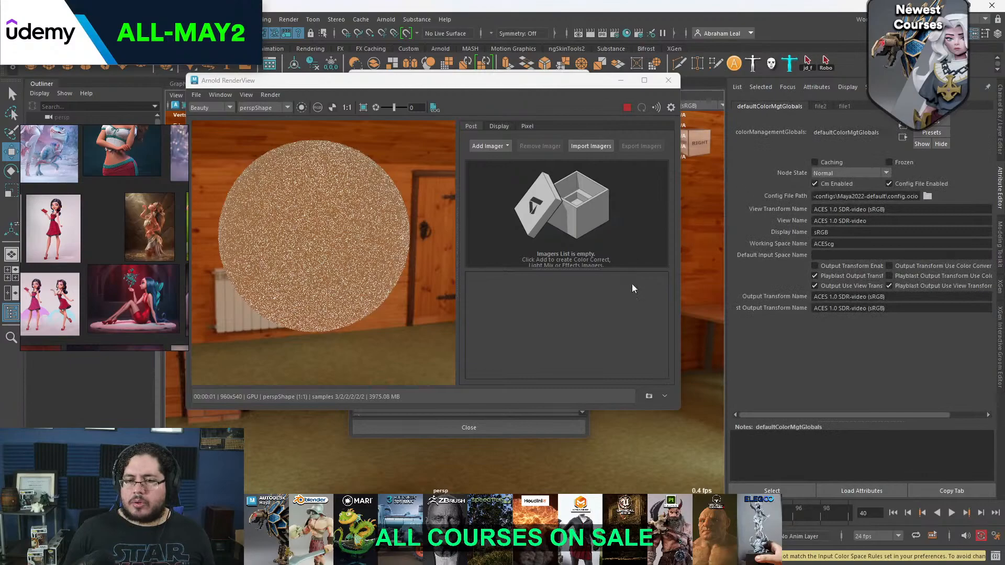
pyautogui.click(628, 108)
pyautogui.moveTo(558, 81); pyautogui.dragTo(569, 270)
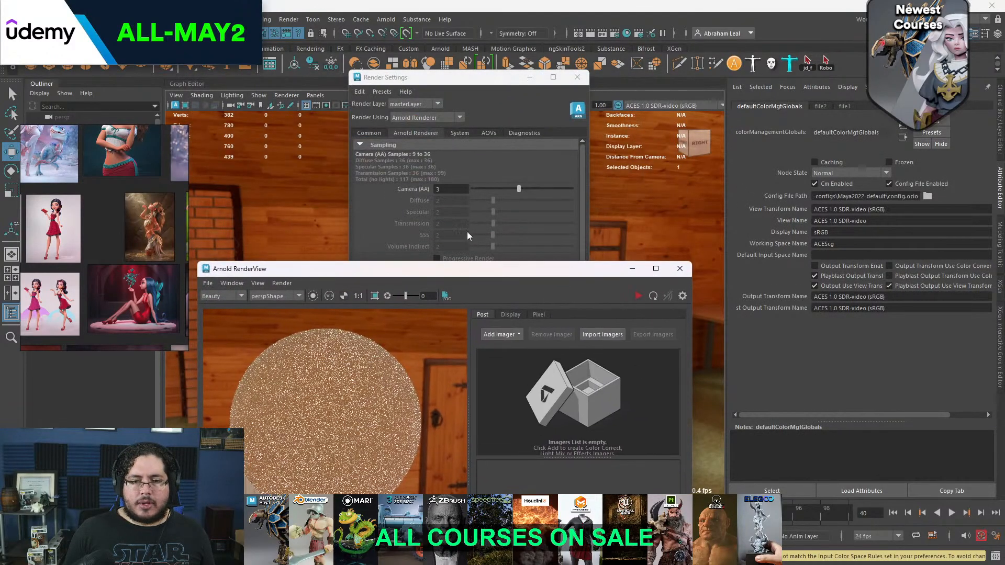
pyautogui.click(567, 84)
pyautogui.moveTo(467, 277); pyautogui.dragTo(465, 281)
pyautogui.click(441, 234)
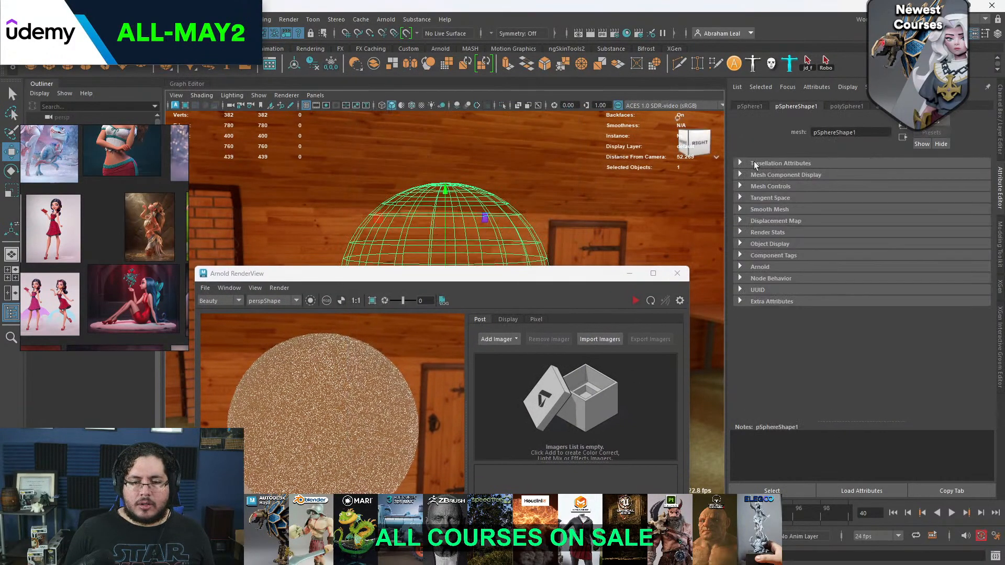
pyautogui.click(898, 107)
pyautogui.moveTo(534, 281); pyautogui.dragTo(529, 132)
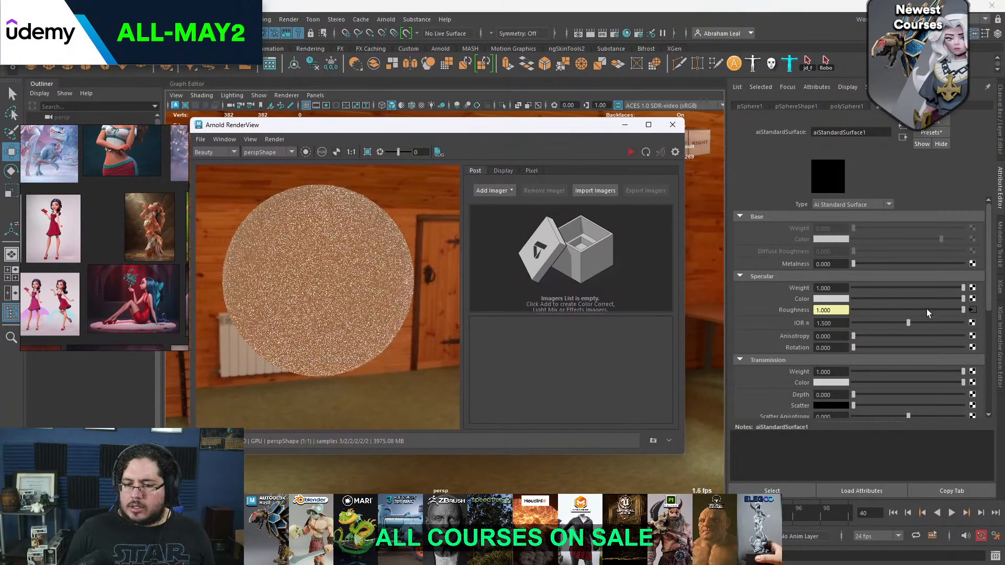
# Break the texture connection on specular roughness, set the roughness to 0, and restart the render
pyautogui.rightClick(798, 310)
pyautogui.click(825, 341)
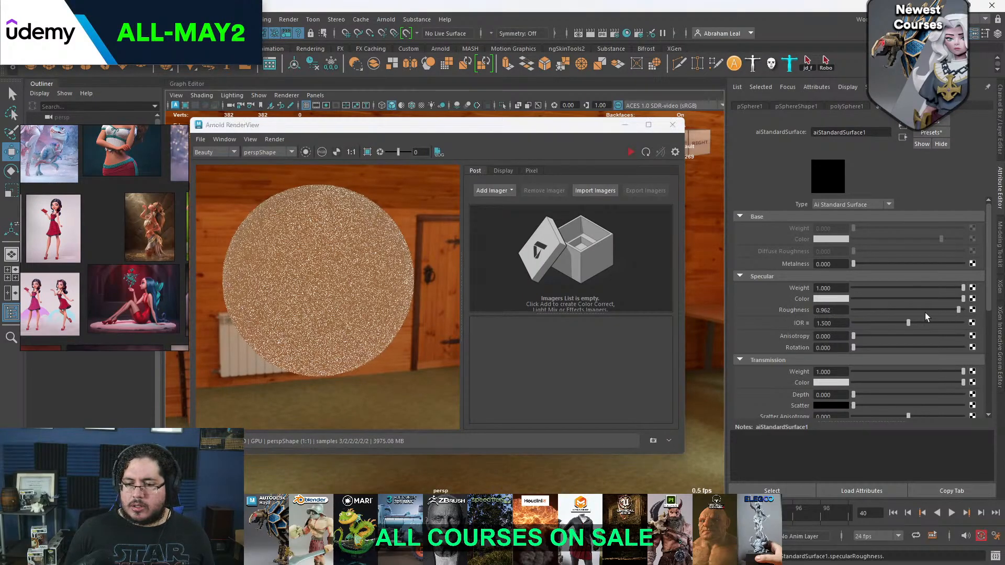
pyautogui.scroll(-3, 806, 314)
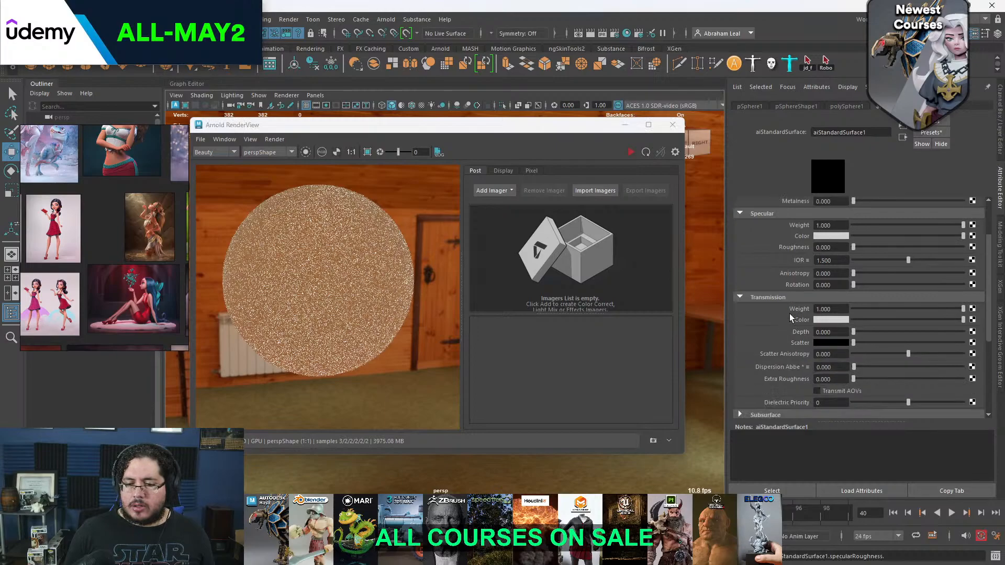
pyautogui.click(632, 153)
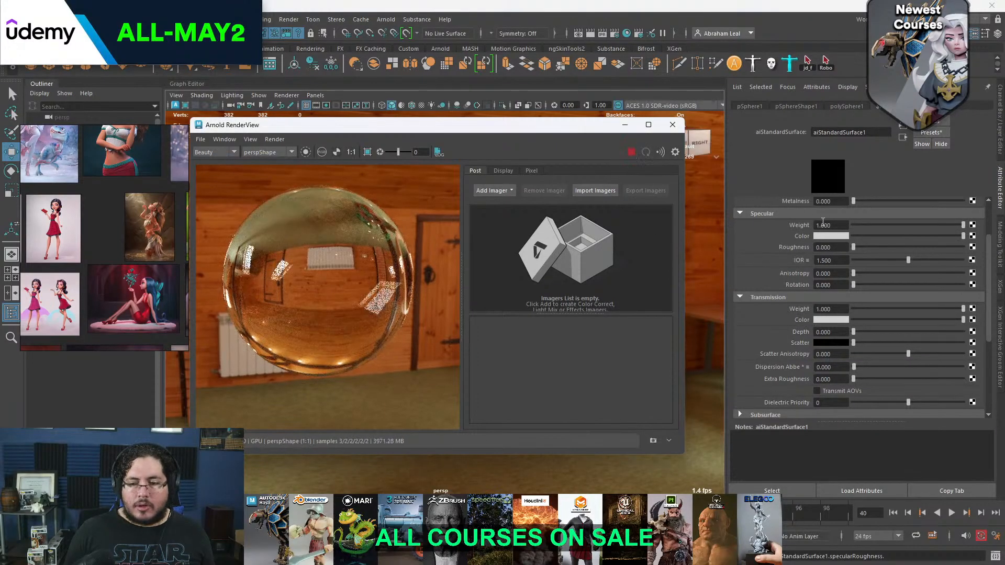
# Try specular roughness values of 0.053 and 0.034, then map a Checker texture to the roughness and inspect the render
pyautogui.click(859, 247)
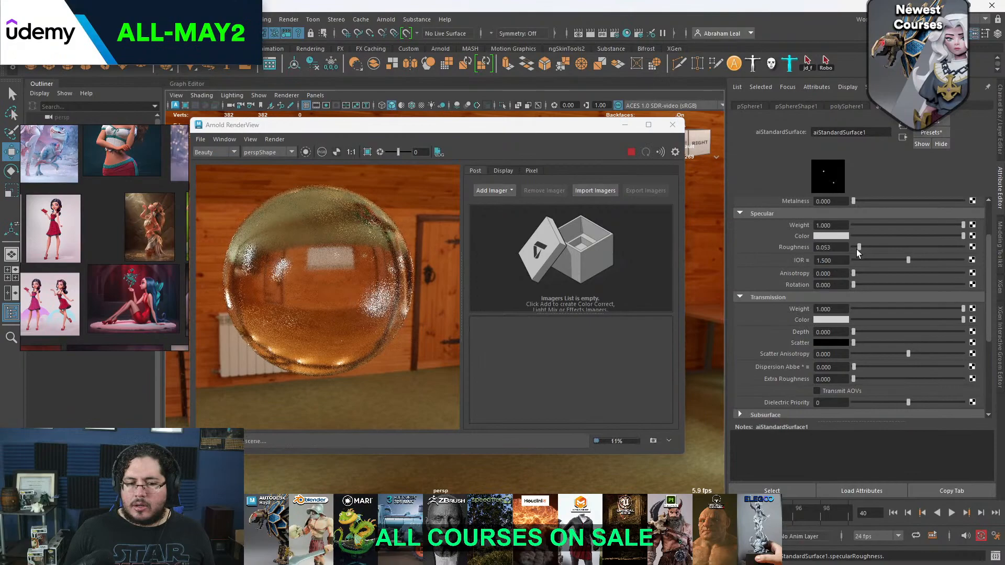
pyautogui.click(972, 247)
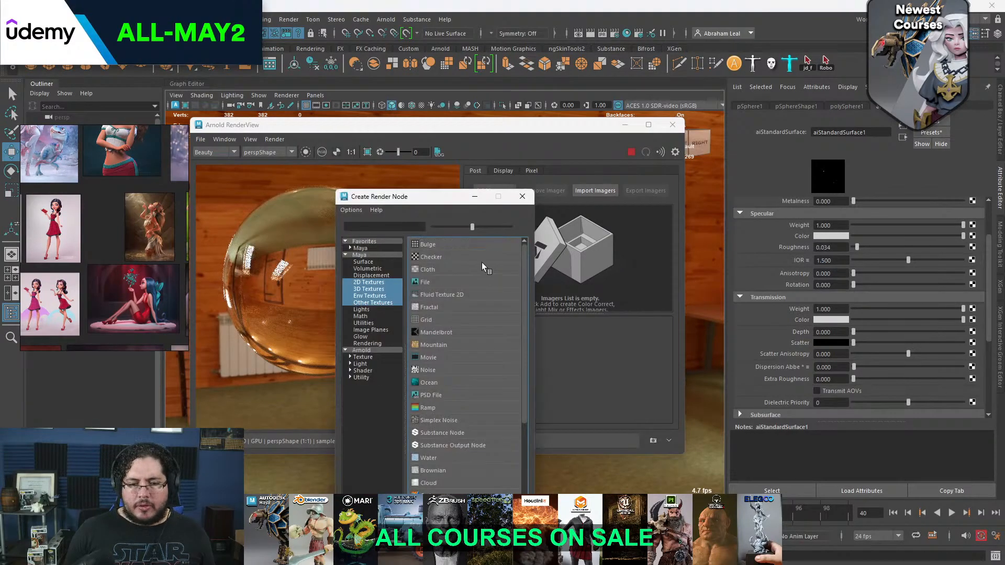
pyautogui.click(434, 256)
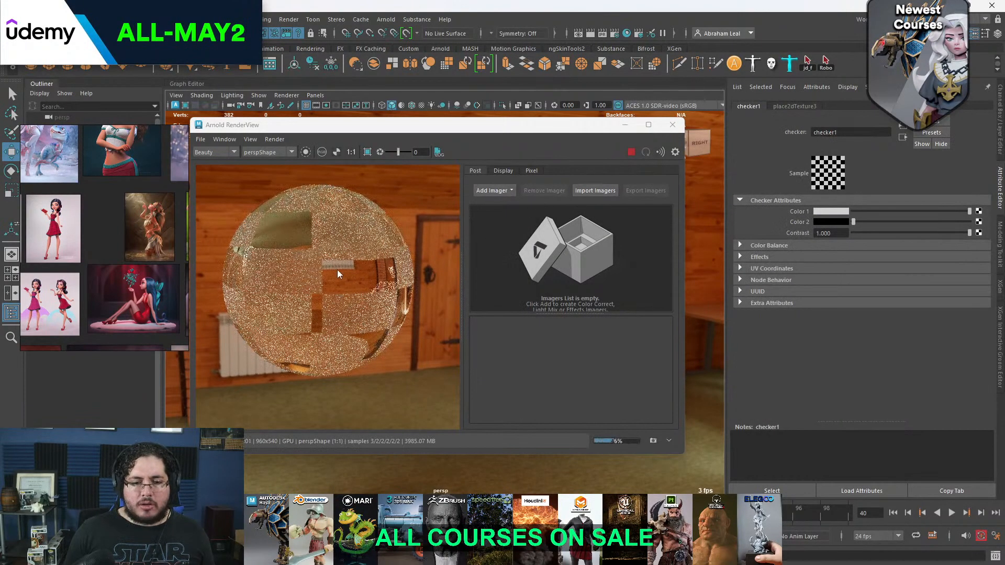
pyautogui.scroll(2, 356, 277)
pyautogui.scroll(-4, 360, 278)
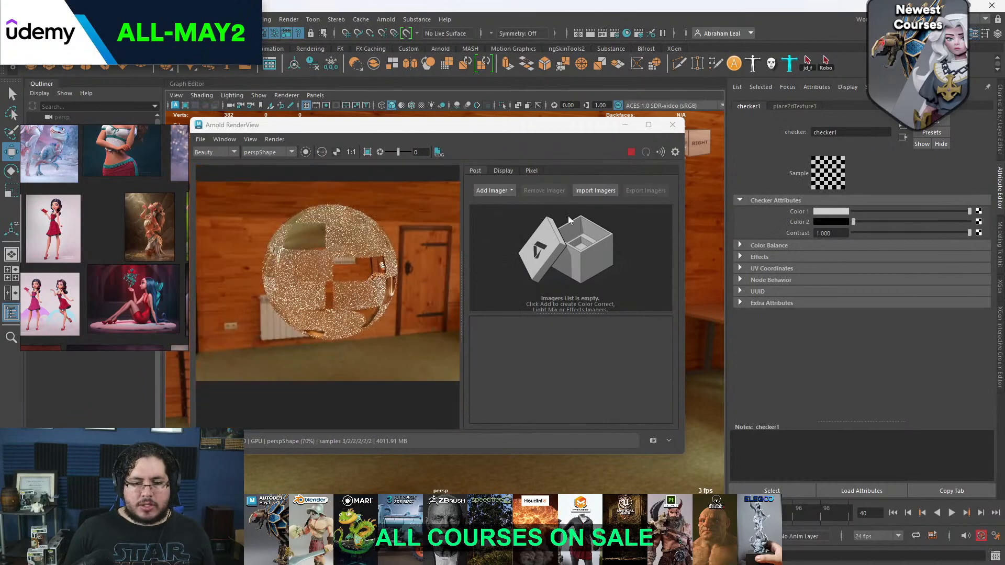
pyautogui.scroll(4, 356, 246)
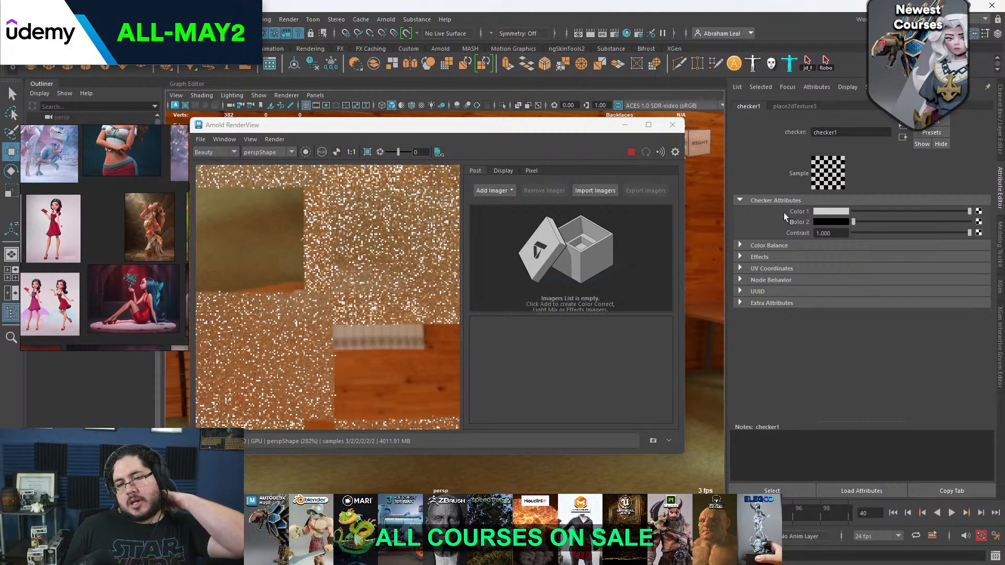
pyautogui.scroll(-3, 358, 239)
# Darken the checker's Color 1 to mid grey, inspect the sphere's noise up close, and close the render window
pyautogui.moveTo(940, 212); pyautogui.dragTo(907, 212)
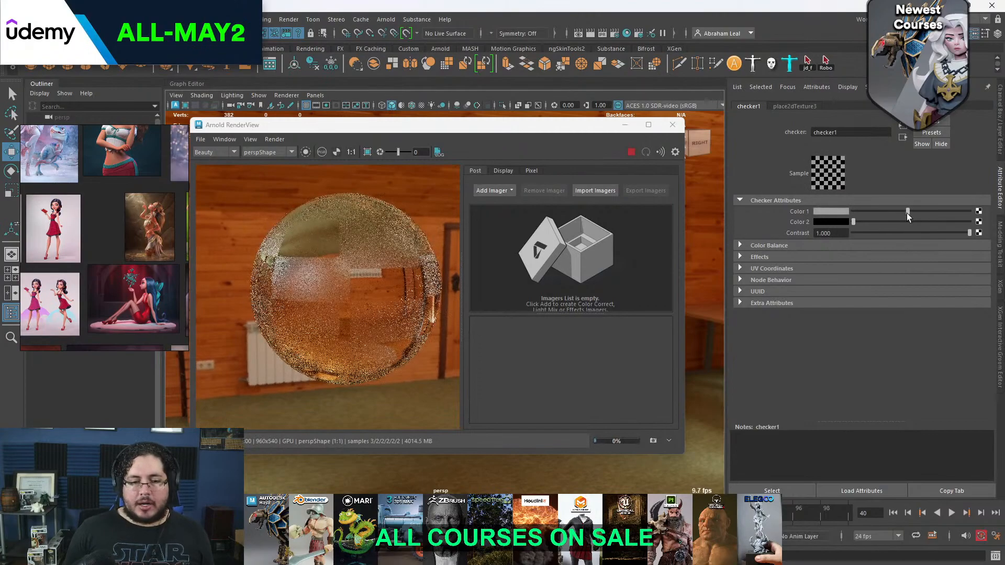
pyautogui.scroll(3, 325, 221)
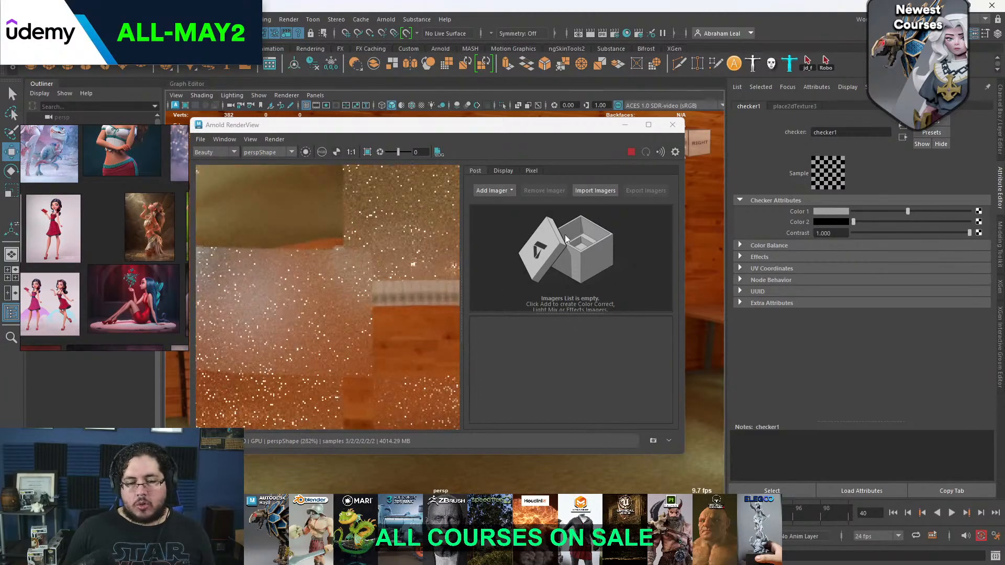
pyautogui.click(673, 124)
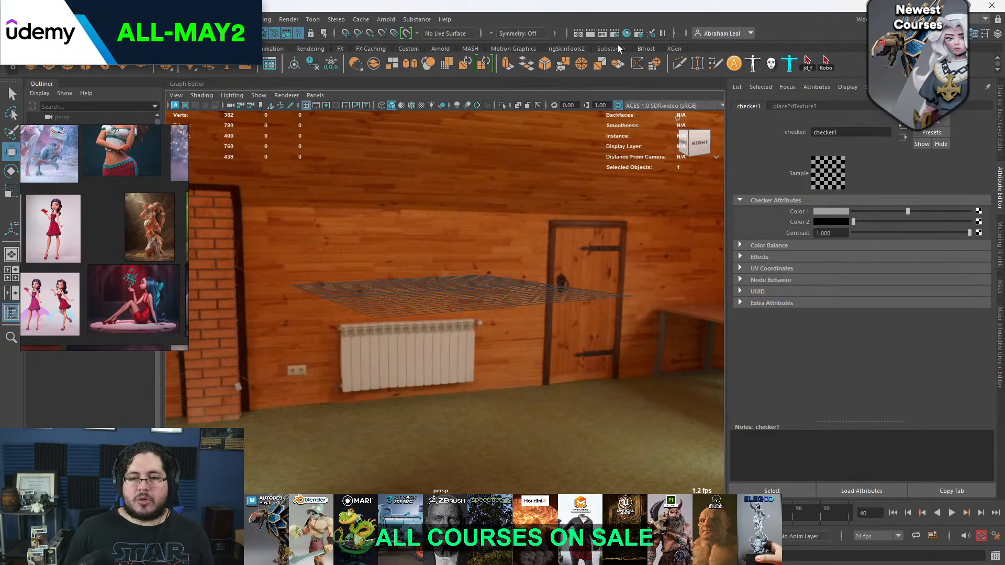
# Graph the aiStandardSurface1 material in the Hypershade and delete its checker and place2dTexture nodes
pyautogui.click(627, 33)
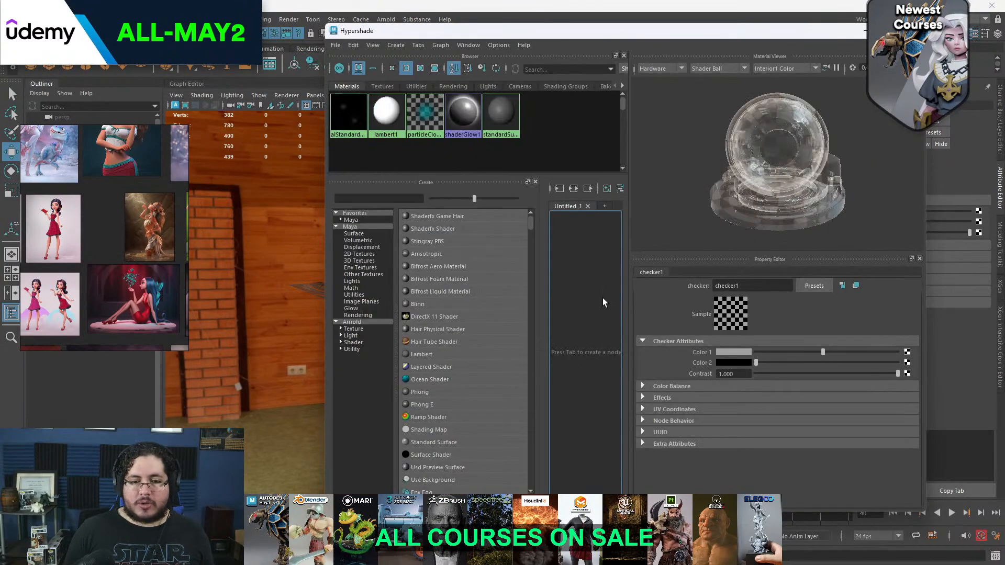
pyautogui.click(348, 117)
pyautogui.click(575, 189)
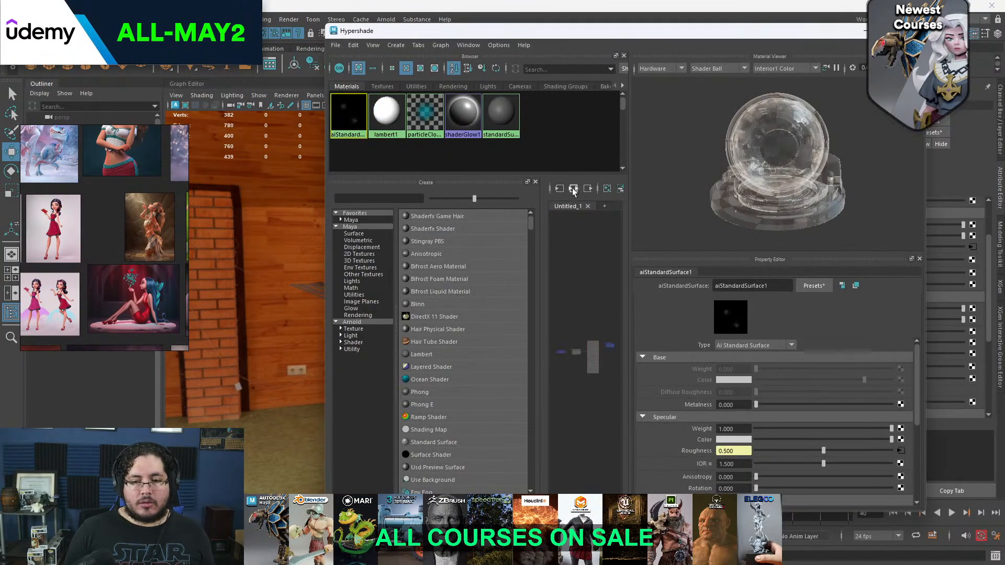
pyautogui.moveTo(320, 283); pyautogui.dragTo(216, 275)
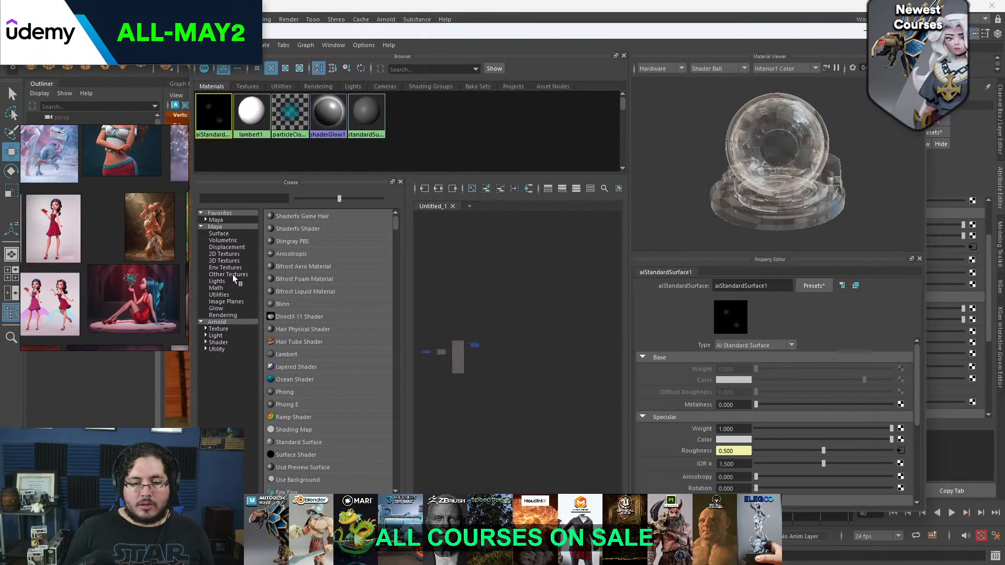
pyautogui.press('a')
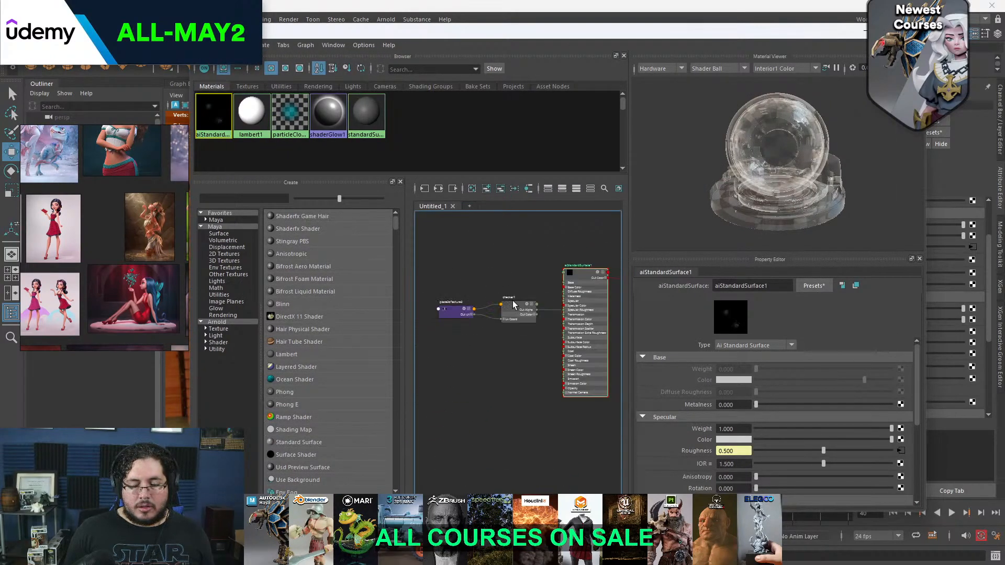
pyautogui.moveTo(520, 277); pyautogui.dragTo(490, 315)
pyautogui.press('Delete')
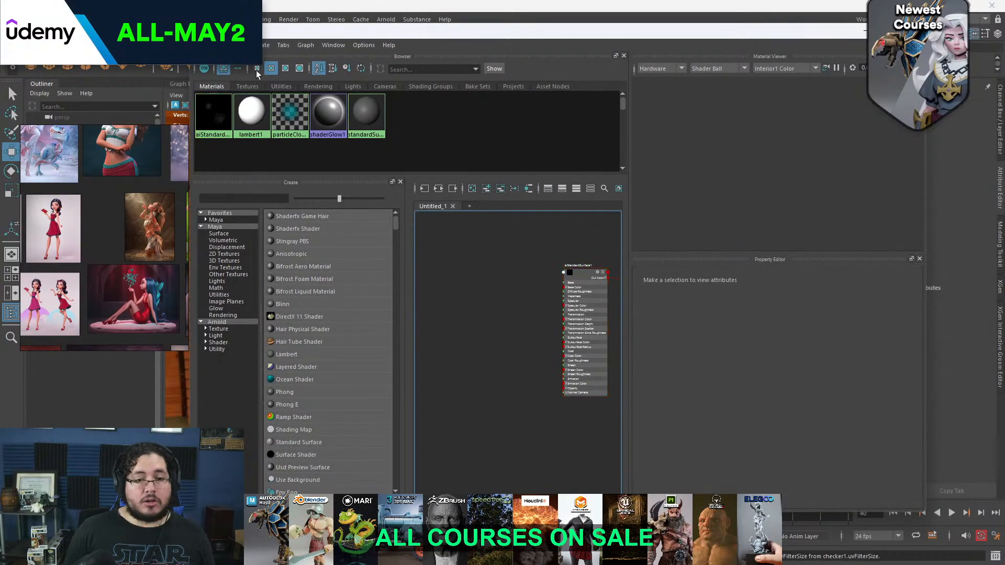
# Add the file2 dirt-mask texture to the aiStandardSurface1 graph
pyautogui.click(247, 87)
pyautogui.moveTo(252, 115); pyautogui.dragTo(471, 267)
pyautogui.scroll(4, 479, 284)
pyautogui.click(474, 283)
pyautogui.scroll(-1, 473, 284)
pyautogui.keyDown('alt'); pyautogui.moveTo(473, 285); pyautogui.dragTo(419, 260, button='middle'); pyautogui.keyUp('alt')
# Connect the dirt-mask texture's Out Alpha to the shader's Specular Roughness and check the material preview up close
pyautogui.keyDown('alt'); pyautogui.moveTo(557, 302); pyautogui.dragTo(466, 259, button='middle'); pyautogui.keyUp('alt')
pyautogui.scroll(-2, 466, 259)
pyautogui.scroll(5, 468, 260)
pyautogui.scroll(-4, 562, 276)
pyautogui.keyDown('alt'); pyautogui.moveTo(558, 271); pyautogui.dragTo(462, 270, button='middle'); pyautogui.keyUp('alt')
pyautogui.moveTo(449, 262); pyautogui.dragTo(523, 284)
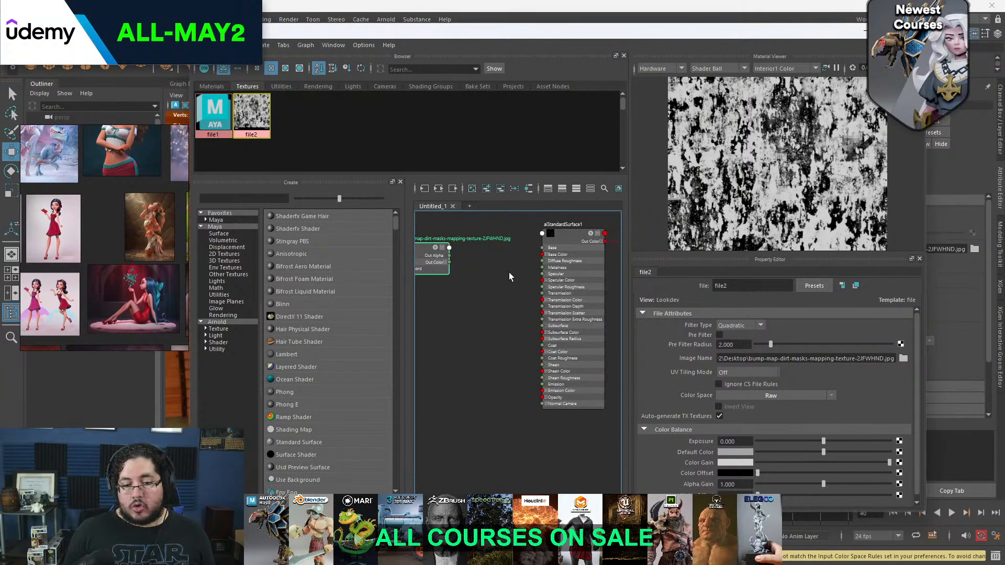
pyautogui.moveTo(450, 256); pyautogui.dragTo(545, 288)
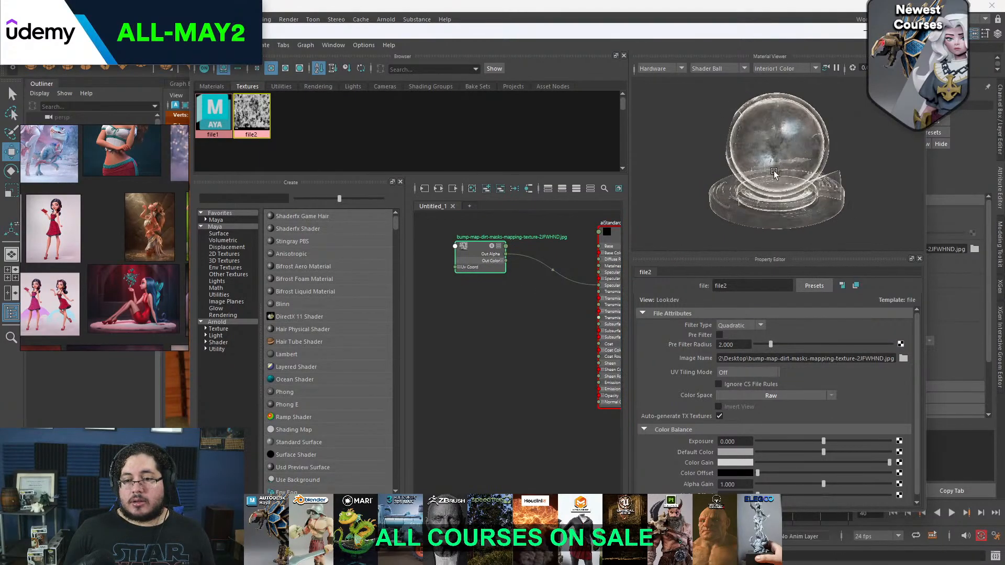
pyautogui.scroll(-5, 802, 164)
pyautogui.scroll(5, 802, 165)
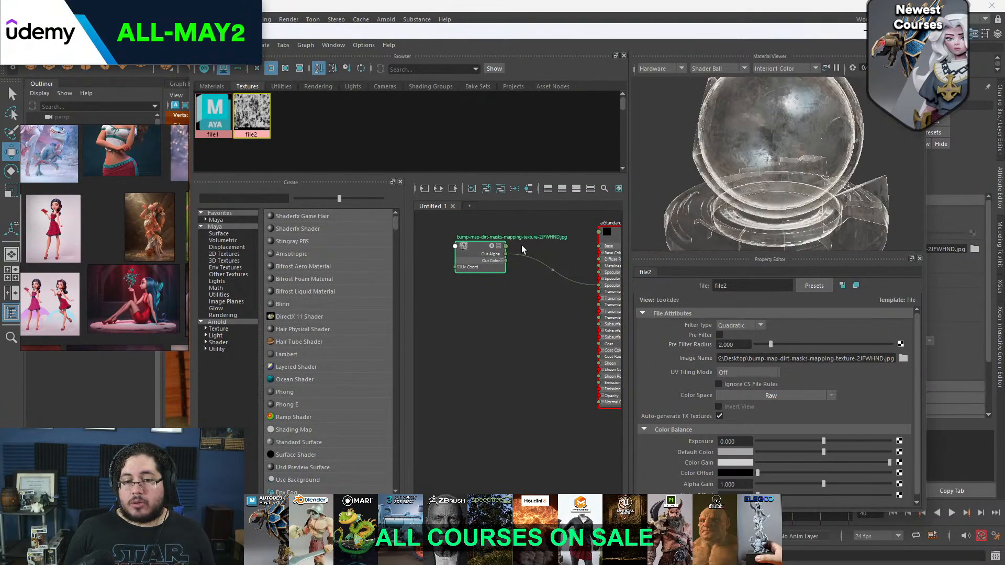
# Select the texture node, move the Hypershade aside, and open the Arnold RenderView to view the whole frame
pyautogui.scroll(2, 490, 244)
pyautogui.click(449, 257)
pyautogui.scroll(-2, 788, 405)
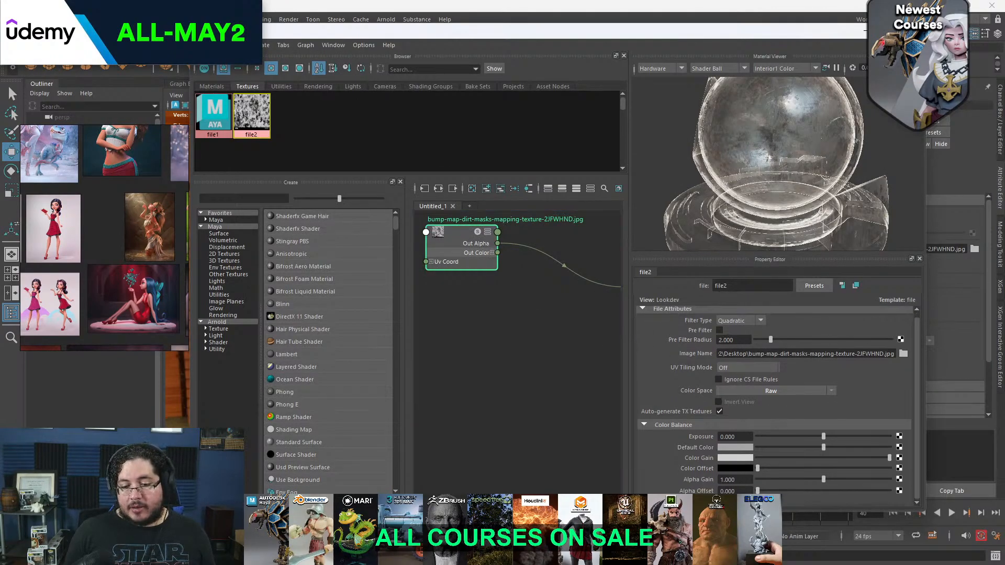
pyautogui.keyDown('alt'); pyautogui.moveTo(579, 383); pyautogui.dragTo(511, 390, button='middle'); pyautogui.keyUp('alt')
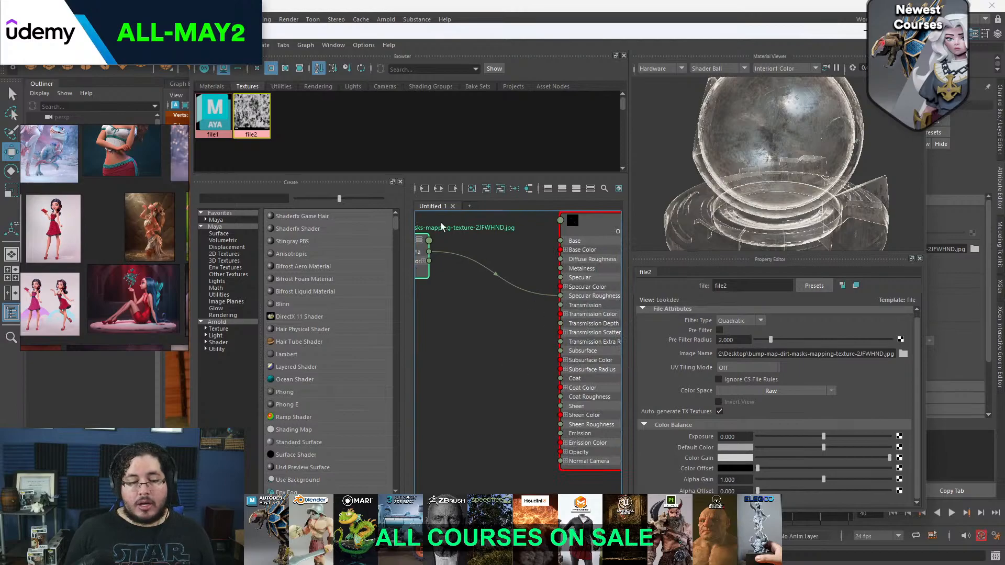
pyautogui.moveTo(420, 32); pyautogui.dragTo(342, 69)
pyautogui.click(385, 20)
pyautogui.click(403, 40)
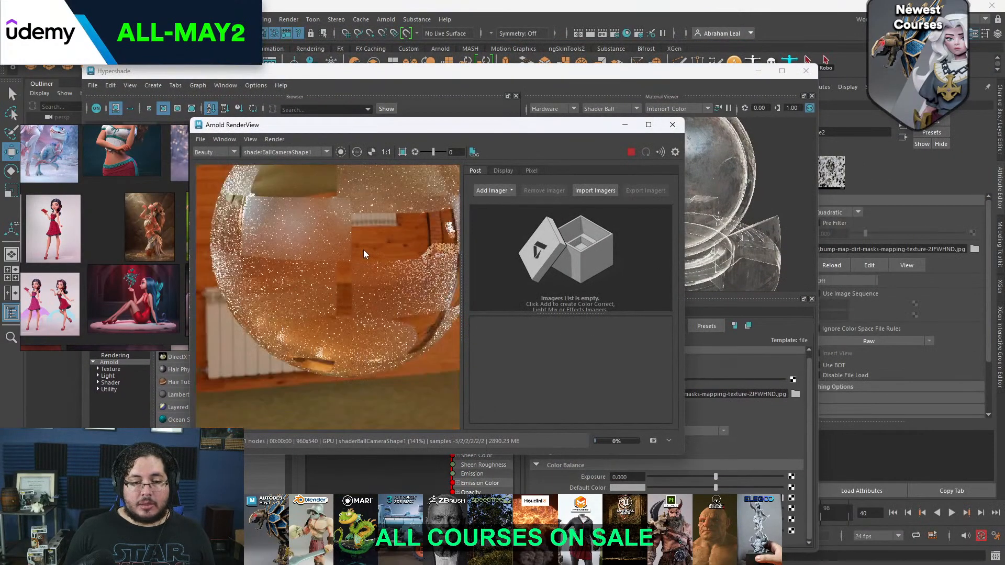
pyautogui.scroll(-4, 373, 248)
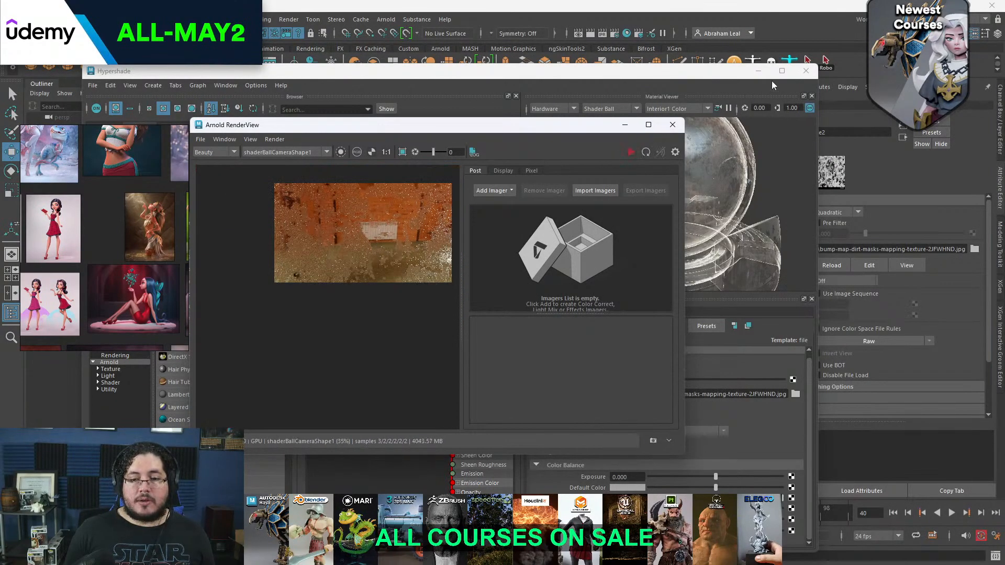
# Minimize the Hypershade, place the render window beside the viewport, show the sphere in wireframe, and restart the render
pyautogui.click(758, 71)
pyautogui.moveTo(437, 125); pyautogui.dragTo(763, 140)
pyautogui.press('4')
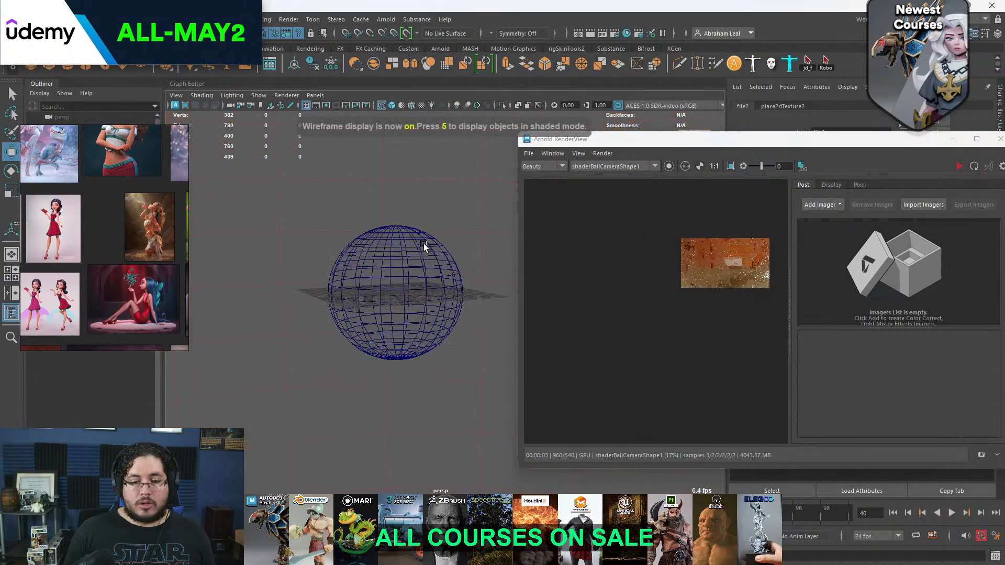
pyautogui.keyDown('alt'); pyautogui.moveTo(424, 247); pyautogui.dragTo(513, 238, button='right'); pyautogui.keyUp('alt')
pyautogui.click(960, 166)
pyautogui.scroll(1, 746, 272)
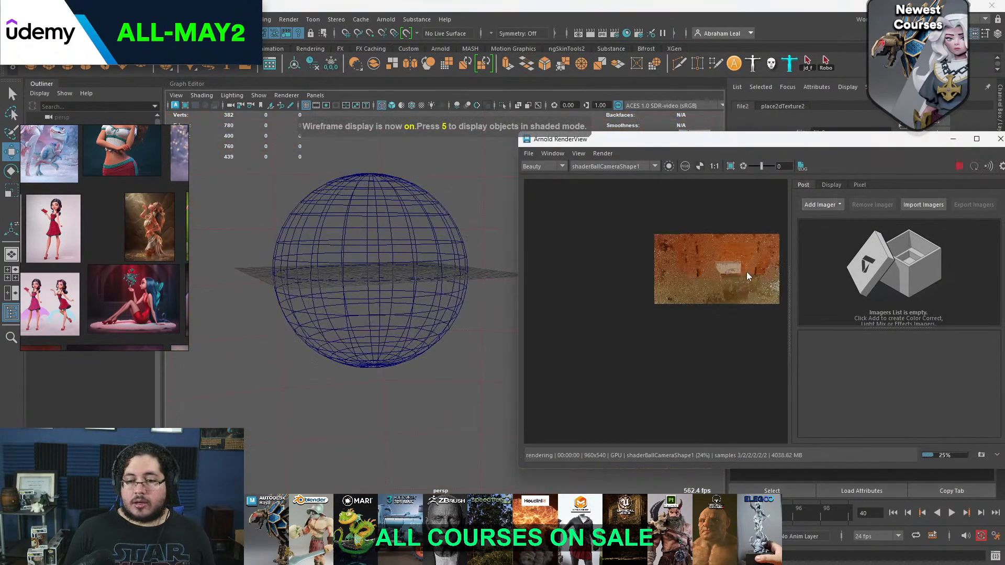
# Switch the render camera to perspShape and inspect the dirt-textured glass sphere up close
pyautogui.click(623, 166)
pyautogui.click(612, 178)
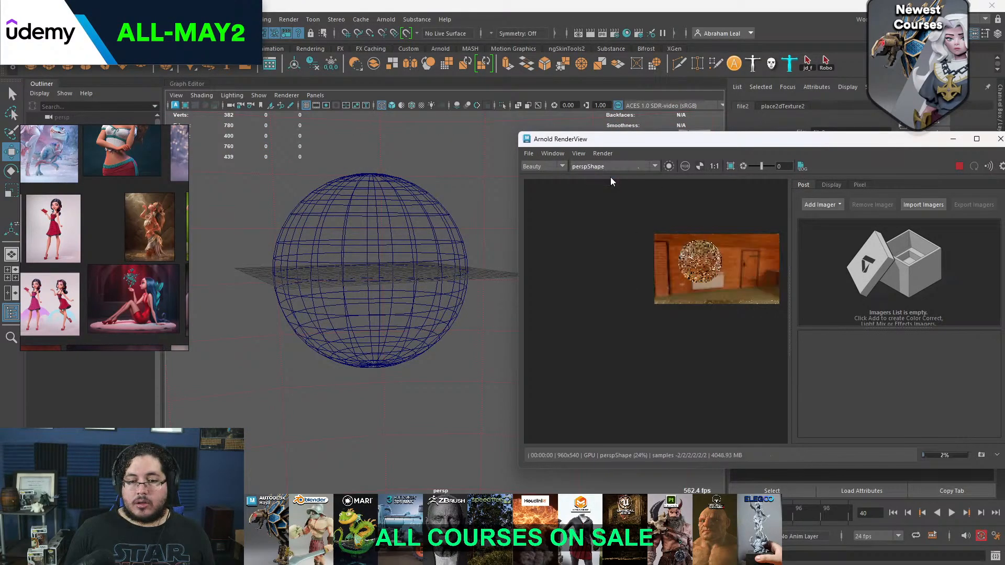
pyautogui.scroll(2, 680, 252)
pyautogui.moveTo(674, 140); pyautogui.dragTo(412, 101)
pyautogui.scroll(2, 445, 266)
pyautogui.scroll(-2, 445, 266)
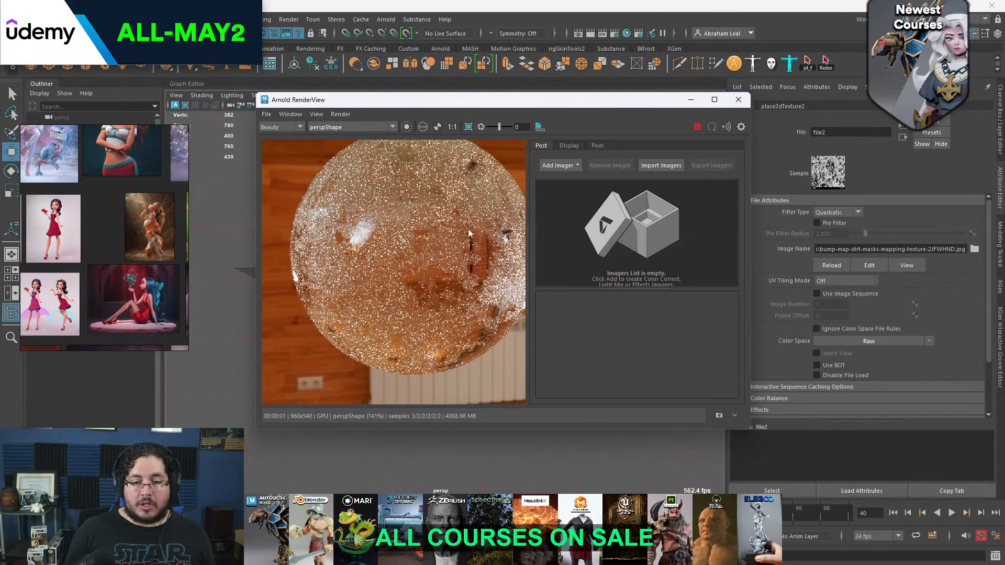
# Stop the render, set the adaptive sampling Max. Camera (AA) to 20, and restart the render
pyautogui.click(696, 127)
pyautogui.moveTo(580, 100); pyautogui.dragTo(708, 124)
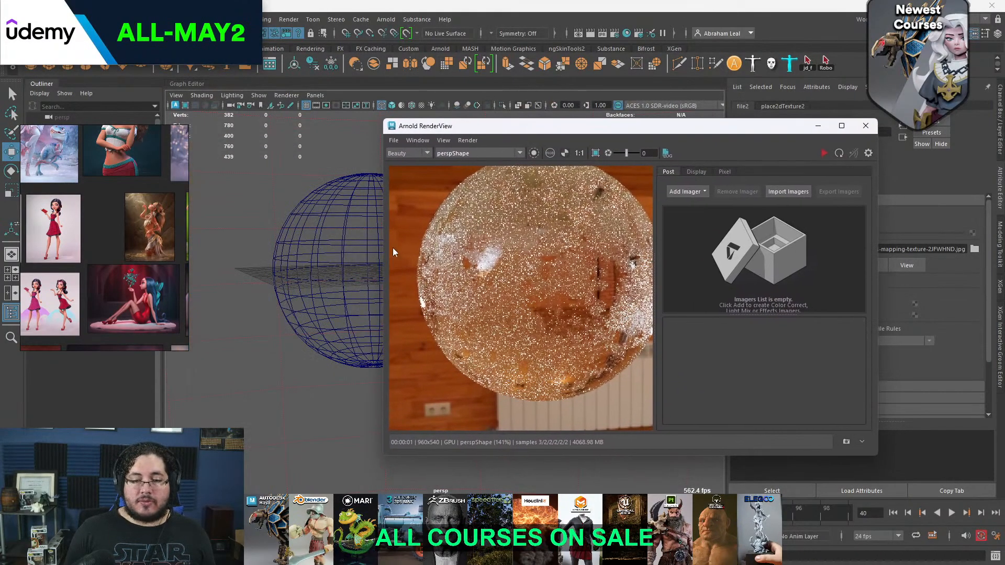
pyautogui.click(615, 33)
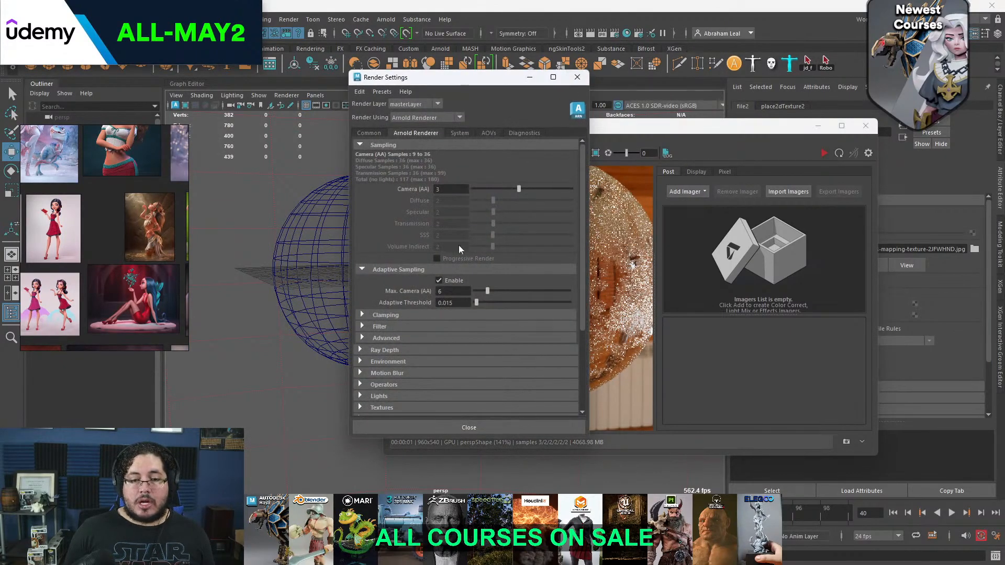
pyautogui.click(451, 291)
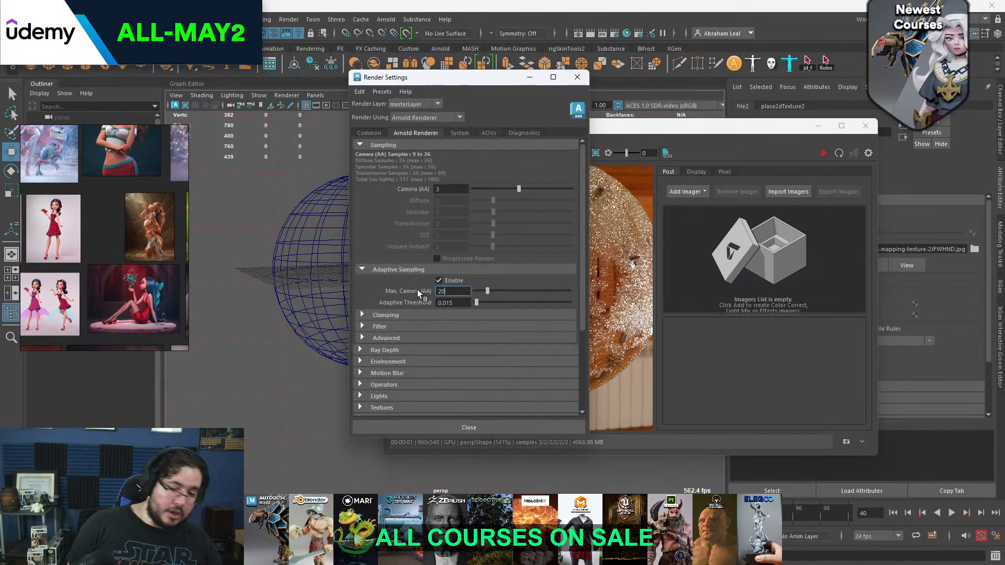
pyautogui.click(720, 130)
pyautogui.click(828, 154)
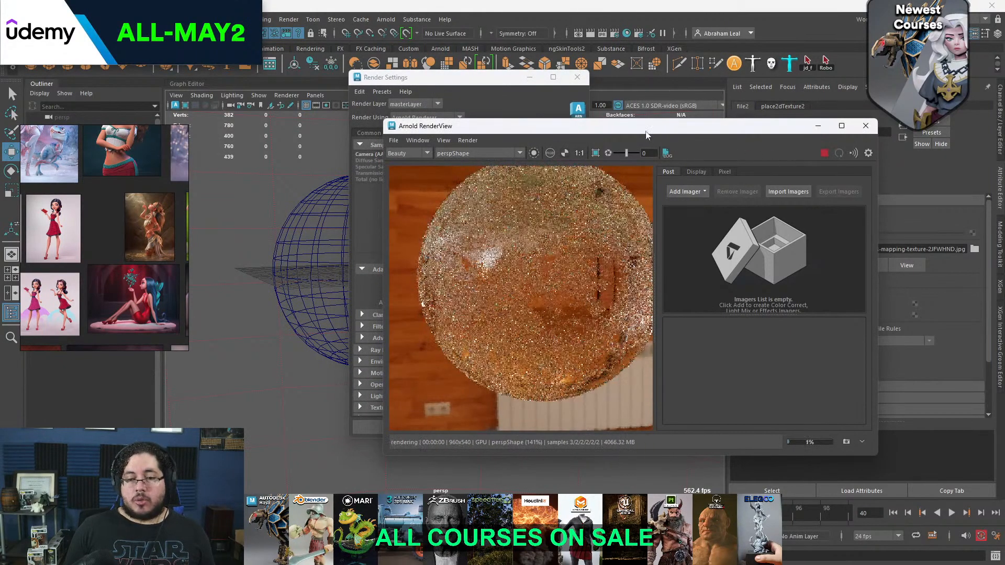
# Examine the noise on the glass sphere at different magnifications while the render progresses
pyautogui.moveTo(608, 127); pyautogui.dragTo(455, 95)
pyautogui.scroll(-4, 388, 226)
pyautogui.scroll(4, 389, 230)
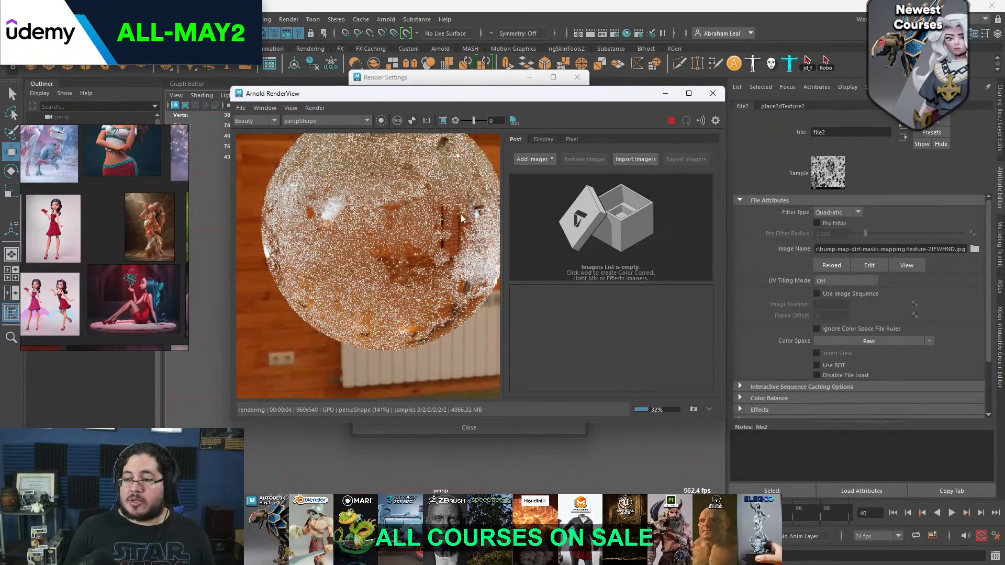
pyautogui.scroll(2, 462, 224)
pyautogui.scroll(-4, 462, 224)
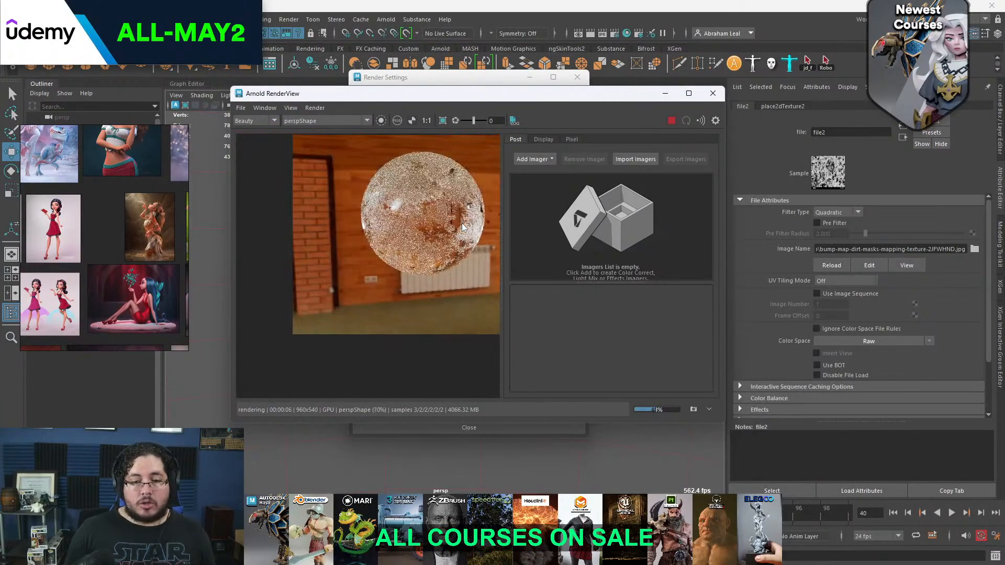
pyautogui.scroll(4, 464, 227)
pyautogui.scroll(-2, 434, 226)
pyautogui.scroll(-1, 434, 227)
pyautogui.scroll(3, 433, 226)
pyautogui.scroll(-2, 434, 222)
pyautogui.scroll(1, 434, 222)
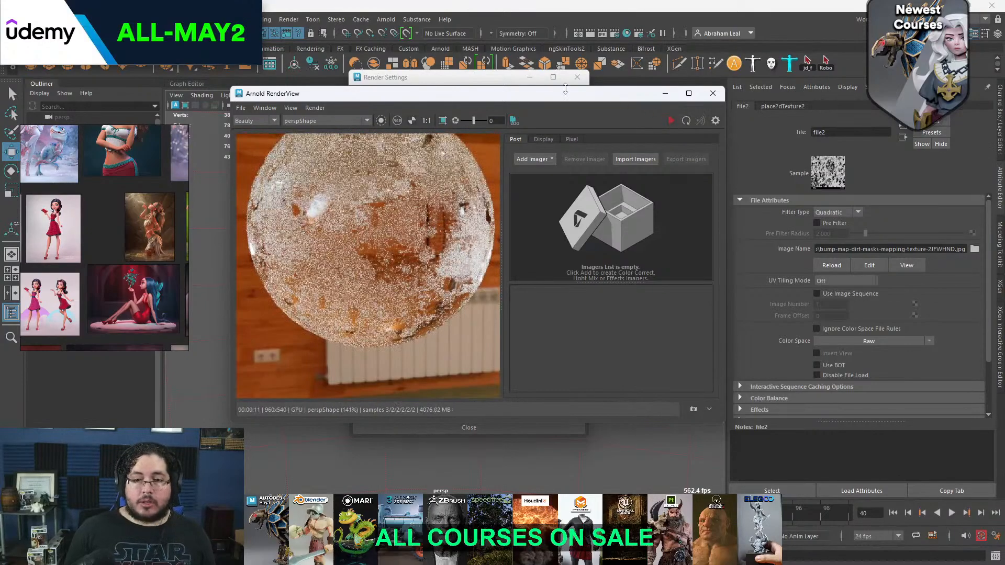
# Bring back the Hypershade and make room in the graph around the dirt-mask texture node
pyautogui.click(509, 83)
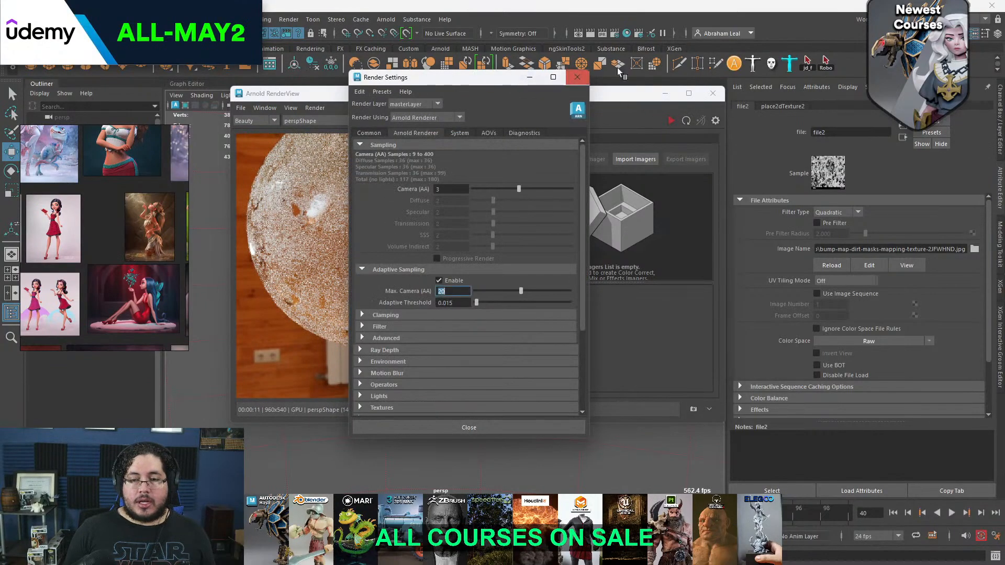
pyautogui.click(623, 97)
pyautogui.moveTo(471, 82); pyautogui.dragTo(467, 82)
pyautogui.click(626, 36)
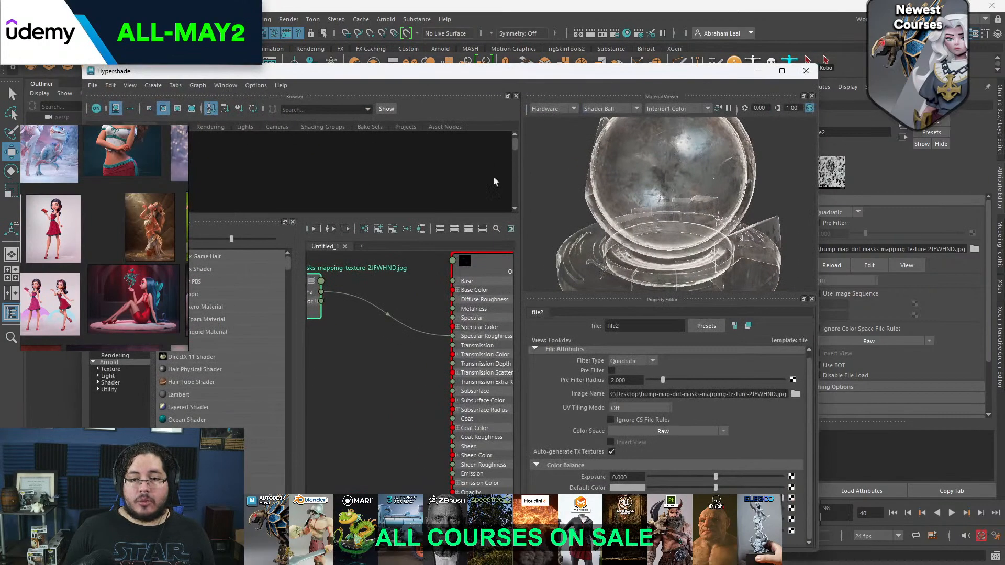
pyautogui.scroll(1, 442, 362)
pyautogui.keyDown('alt'); pyautogui.moveTo(442, 362); pyautogui.dragTo(469, 375, button='middle'); pyautogui.keyUp('alt')
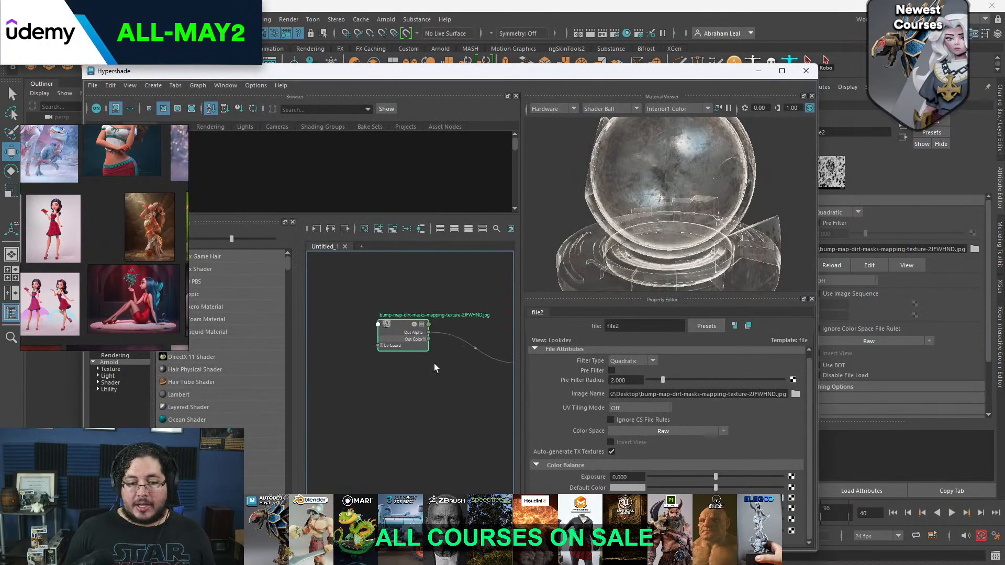
pyautogui.moveTo(404, 332); pyautogui.dragTo(353, 338)
pyautogui.click(416, 306)
pyautogui.keyDown('alt'); pyautogui.moveTo(438, 320); pyautogui.dragTo(412, 300, button='middle'); pyautogui.keyUp('alt')
# Create a remapHsv node and connect the dirt-mask texture's Out Color to its Color input
pyautogui.press('Tab')
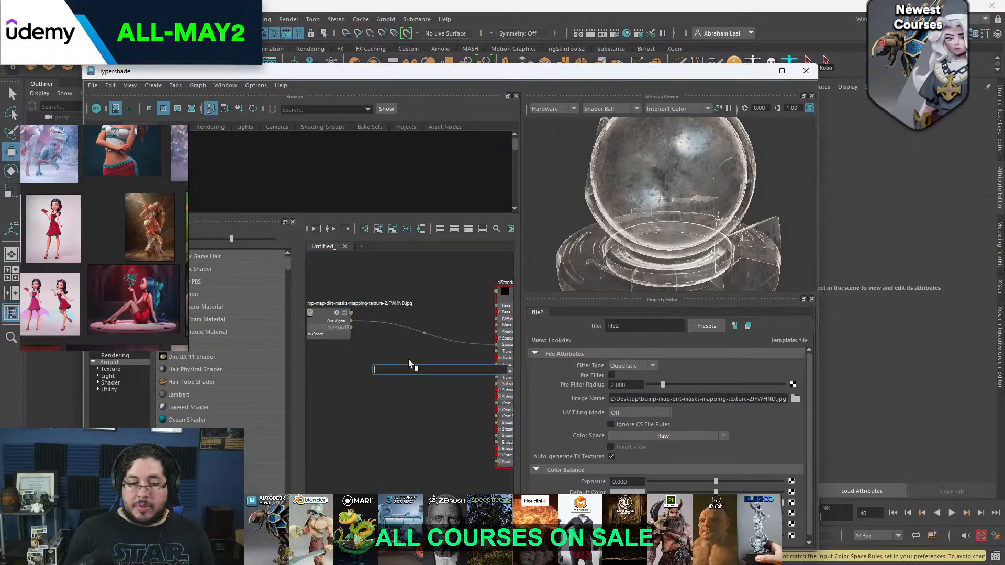
pyautogui.write('hsk')
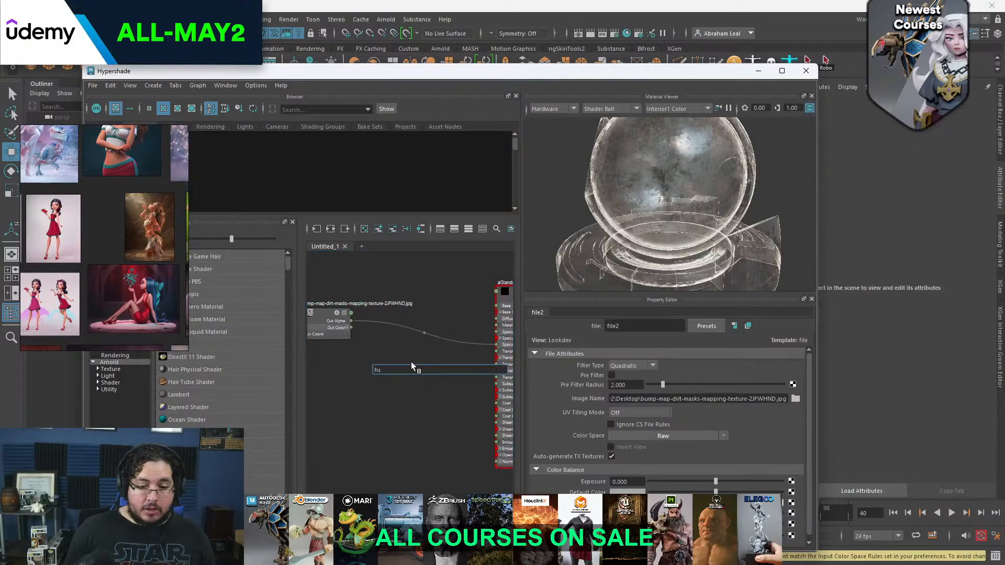
pyautogui.press('BackSpace')
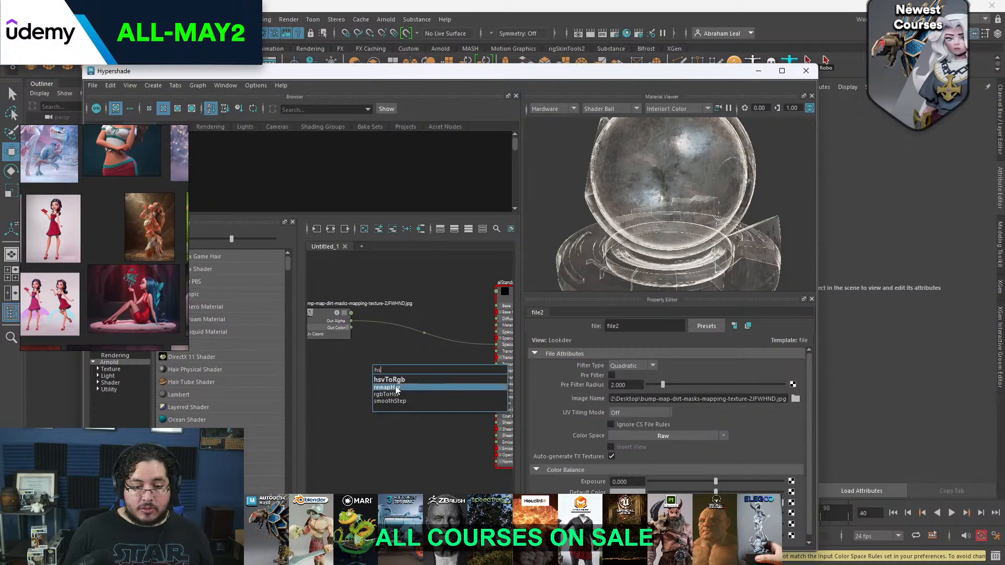
pyautogui.click(392, 387)
pyautogui.moveTo(351, 331); pyautogui.dragTo(373, 384)
# Connect the remapHsv node's Out Color R to the shader's Specular Roughness and place the node between texture and shader
pyautogui.scroll(2, 413, 353)
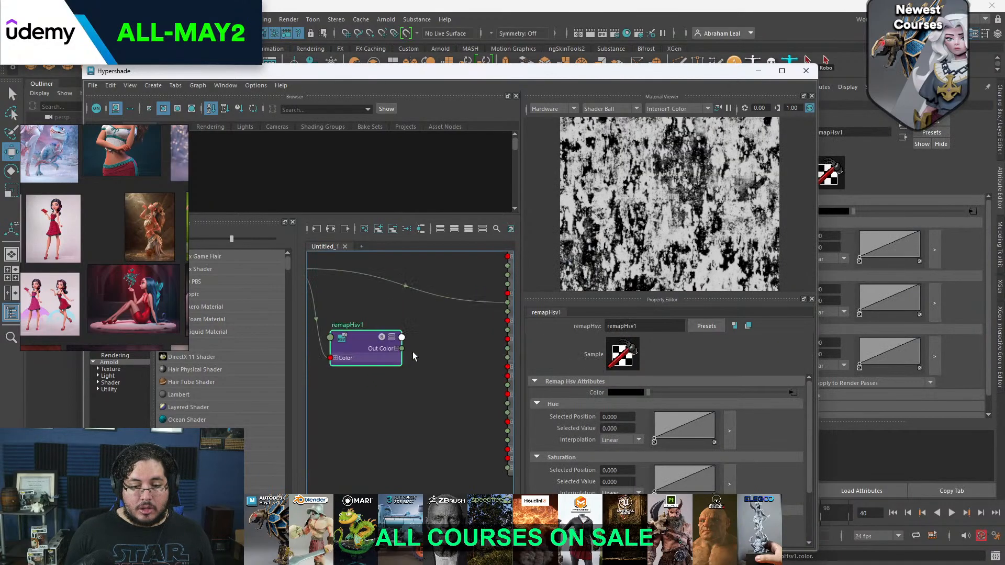
pyautogui.click(396, 349)
pyautogui.keyDown('alt'); pyautogui.moveTo(411, 362); pyautogui.dragTo(368, 379, button='middle'); pyautogui.keyUp('alt')
pyautogui.moveTo(377, 371); pyautogui.dragTo(464, 320)
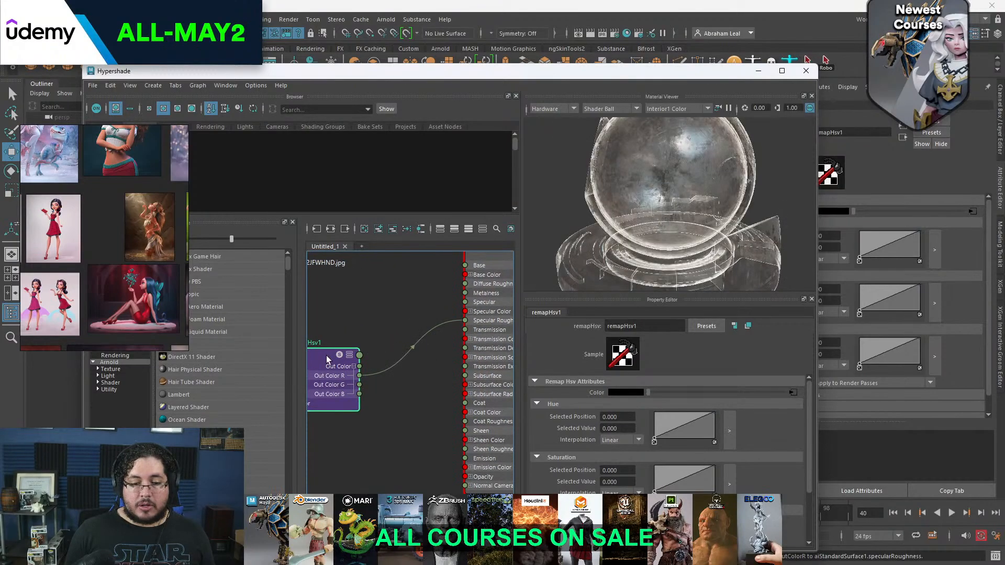
pyautogui.moveTo(326, 359); pyautogui.dragTo(369, 322)
# On the remapHsv Value curve, move the start point to position 0.078 and lower the end point to 0.560, then minimize the Hypershade
pyautogui.scroll(-2, 668, 466)
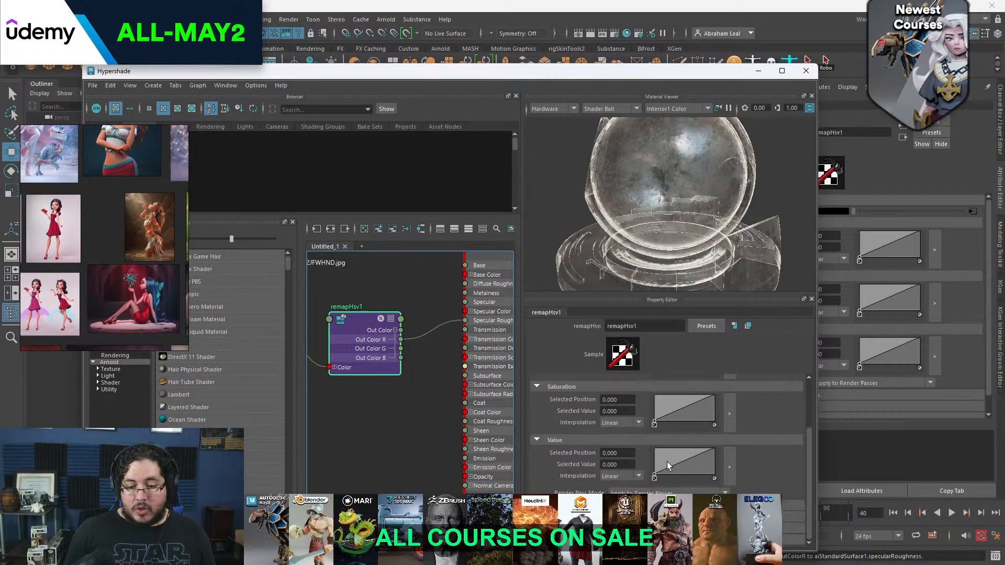
pyautogui.moveTo(654, 476)
pyautogui.mouseDown()
pyautogui.moveTo(656, 468)
pyautogui.moveTo(668, 483)
pyautogui.mouseUp()
pyautogui.moveTo(712, 452)
pyautogui.mouseDown()
pyautogui.moveTo(717, 465)
pyautogui.moveTo(713, 442)
pyautogui.mouseUp()
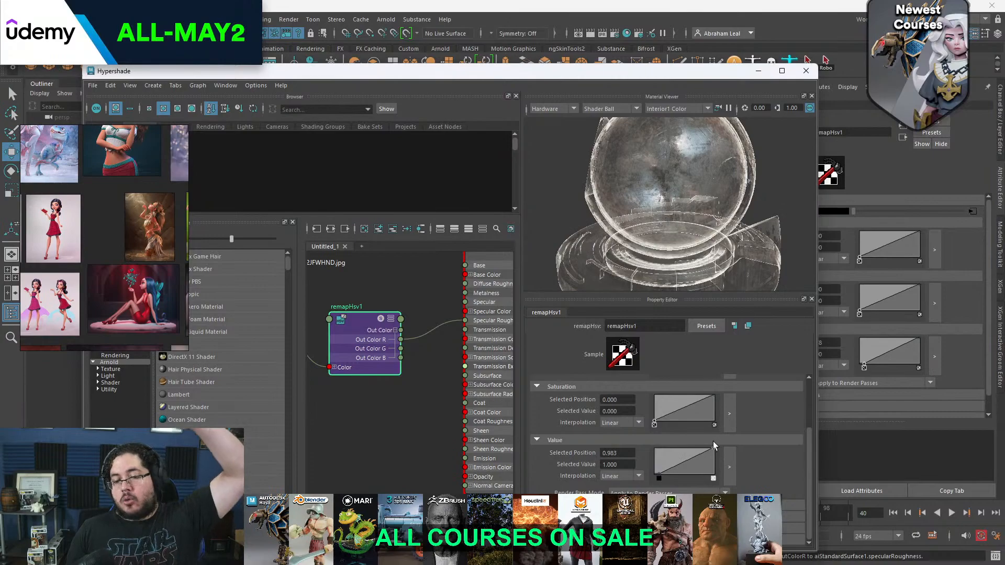
pyautogui.moveTo(713, 444); pyautogui.dragTo(714, 460)
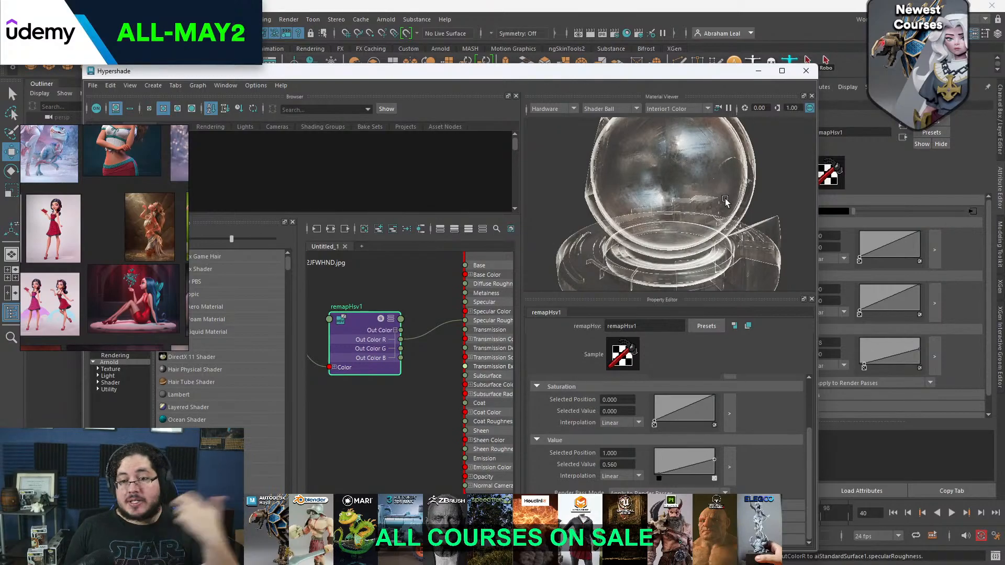
pyautogui.click(760, 72)
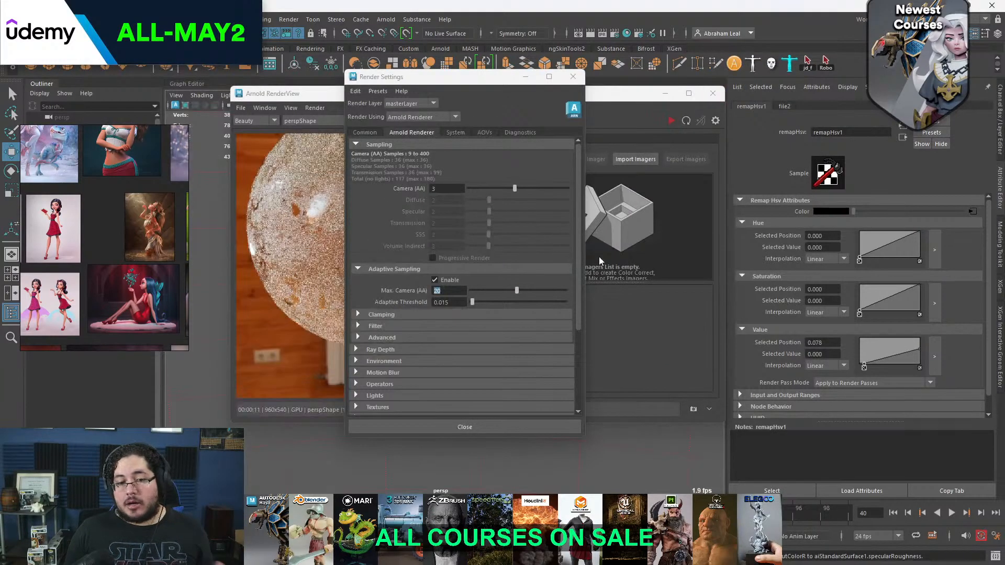
# Start an Arnold render of the glass sphere and examine the remapped roughness noise up close and from afar
pyautogui.click(316, 119)
pyautogui.click(670, 121)
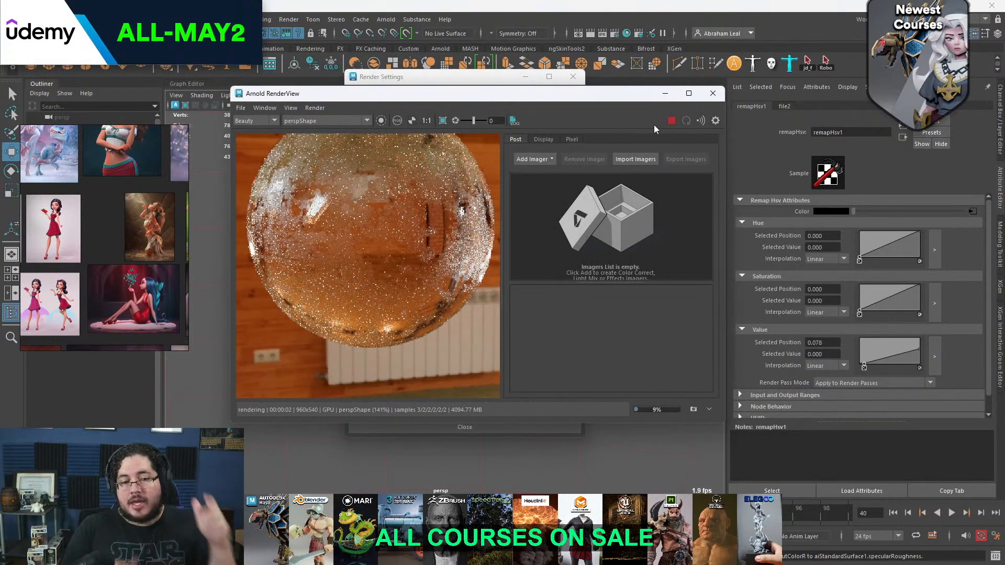
pyautogui.scroll(-3, 379, 244)
pyautogui.scroll(3, 392, 256)
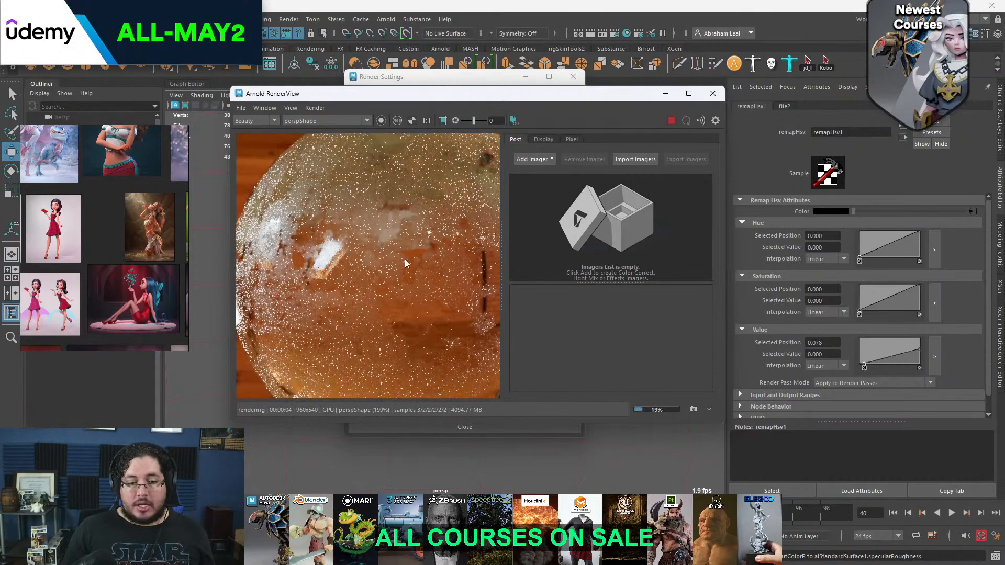
pyautogui.scroll(-1, 410, 272)
pyautogui.scroll(3, 412, 242)
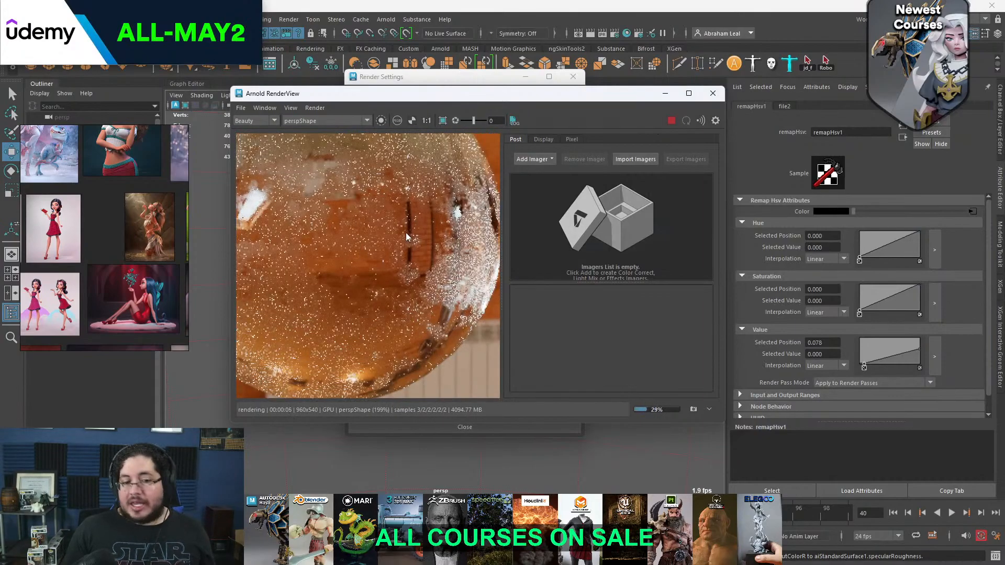
pyautogui.scroll(-3, 406, 234)
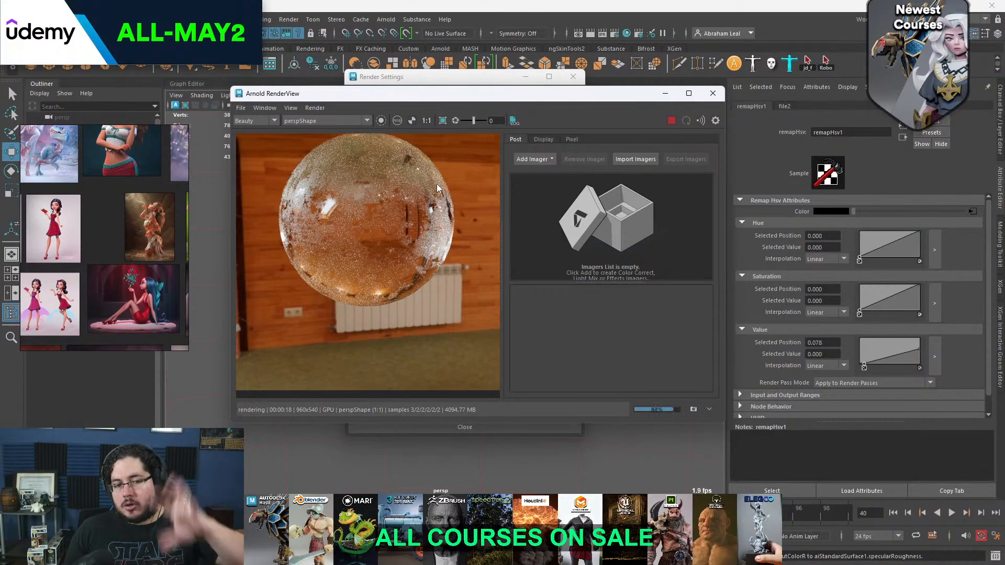
pyautogui.scroll(5, 435, 186)
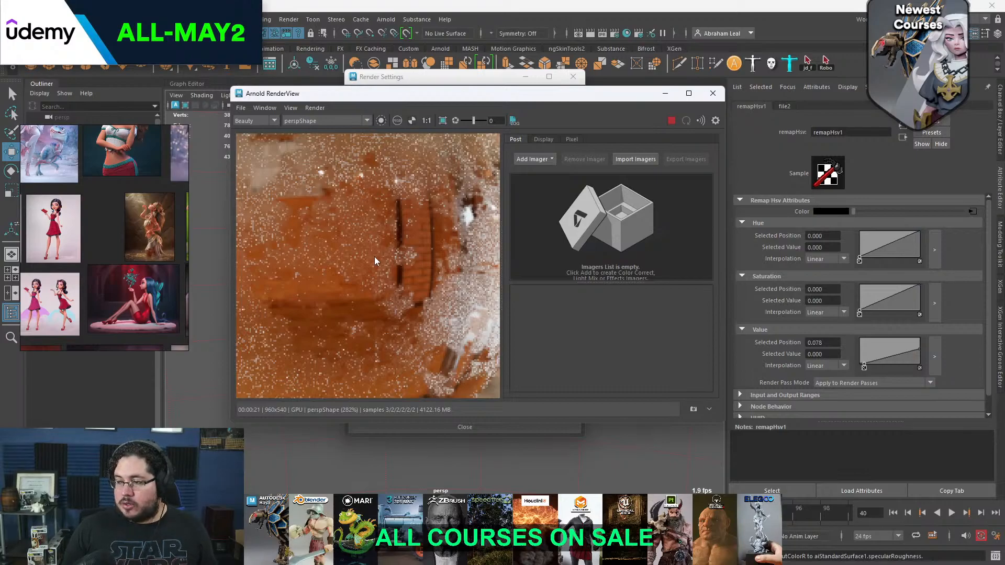
pyautogui.scroll(-3, 375, 256)
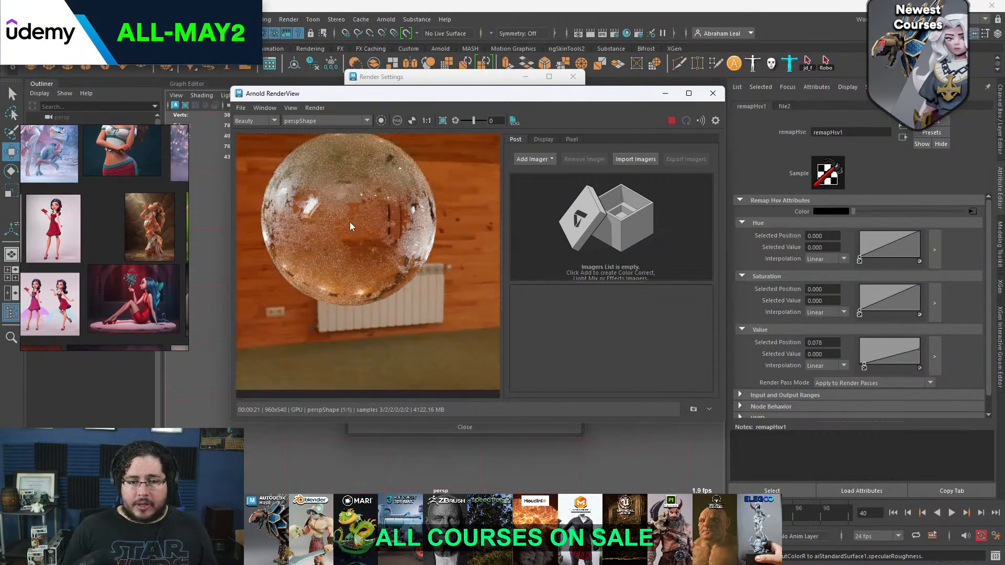
pyautogui.scroll(2, 369, 227)
pyautogui.scroll(-4, 370, 202)
pyautogui.scroll(4, 403, 220)
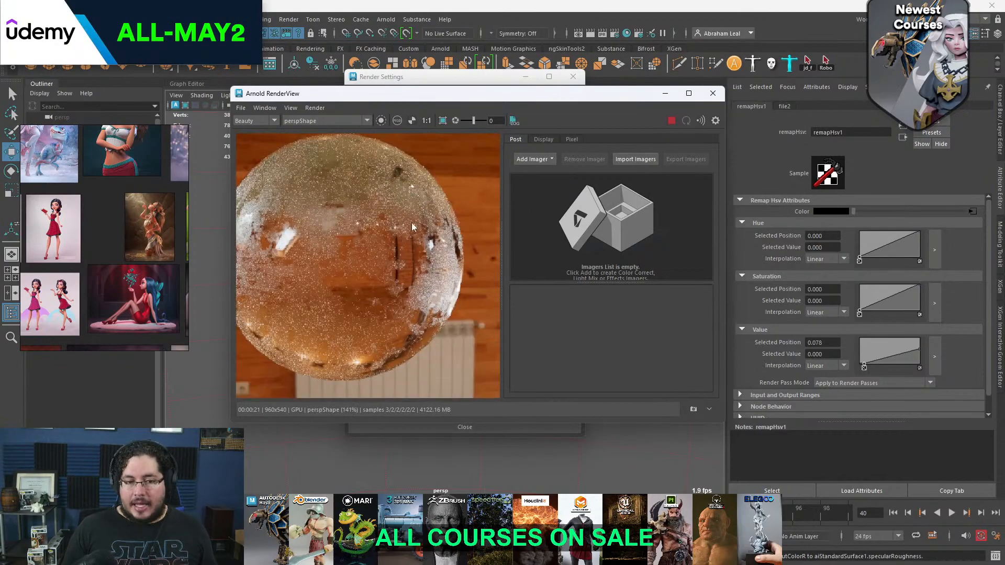
pyautogui.scroll(-2, 366, 252)
# Stop the render, select the glass sphere and enable Thin Walled in its aiStandardSurface geometry settings
pyautogui.click(673, 120)
pyautogui.click(467, 74)
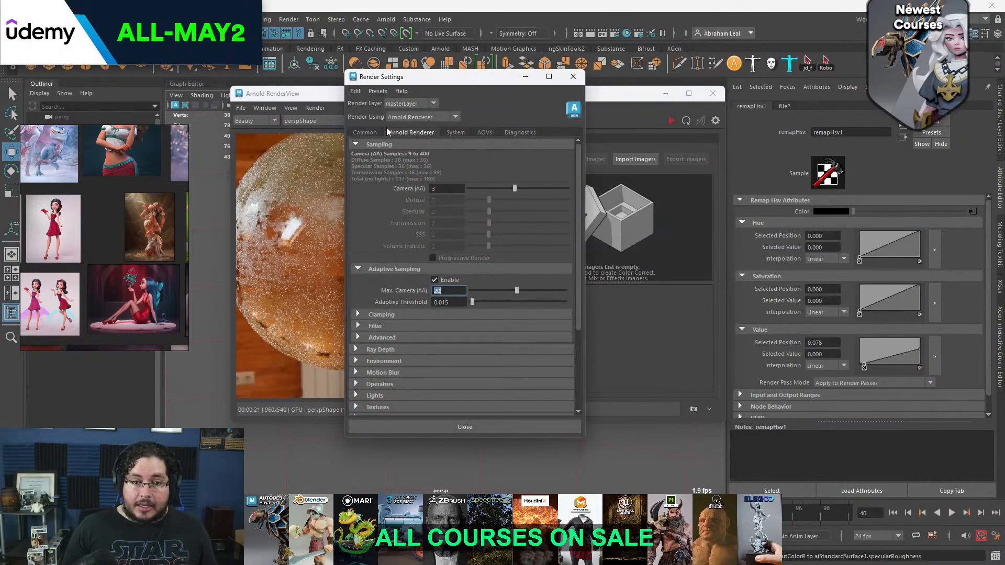
pyautogui.click(331, 432)
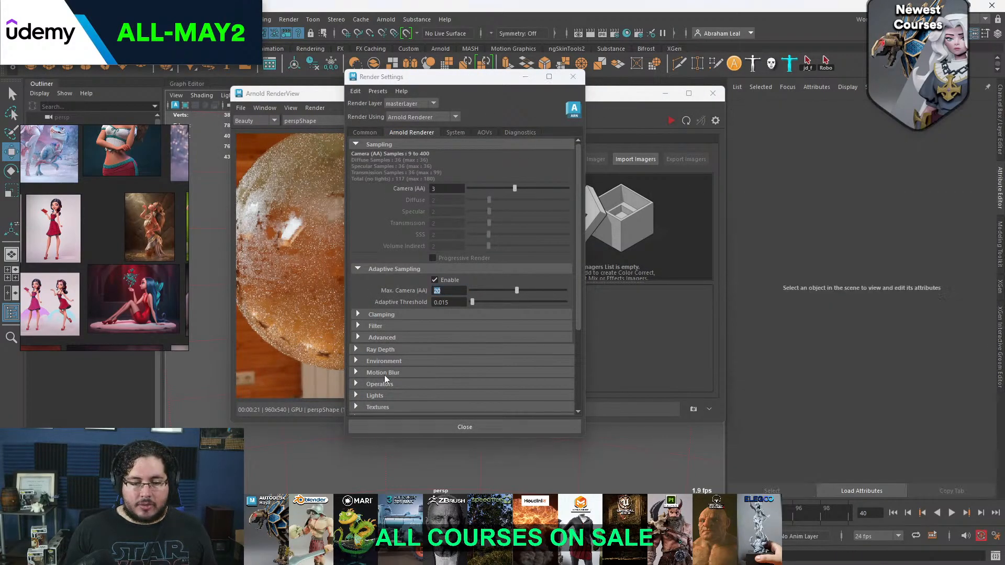
pyautogui.moveTo(315, 95); pyautogui.dragTo(333, 124)
pyautogui.click(329, 268)
pyautogui.scroll(-5, 818, 349)
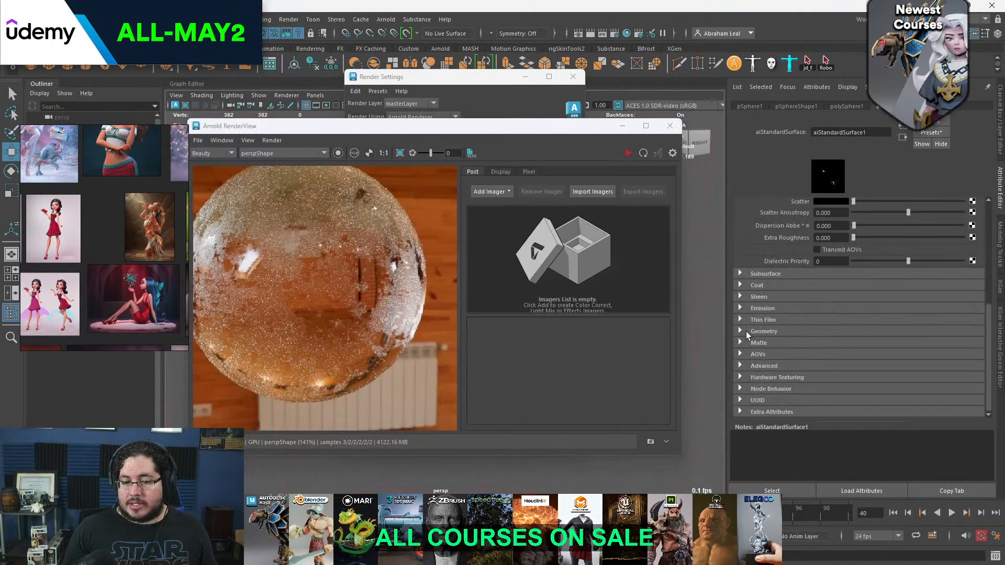
pyautogui.click(746, 331)
pyautogui.click(817, 342)
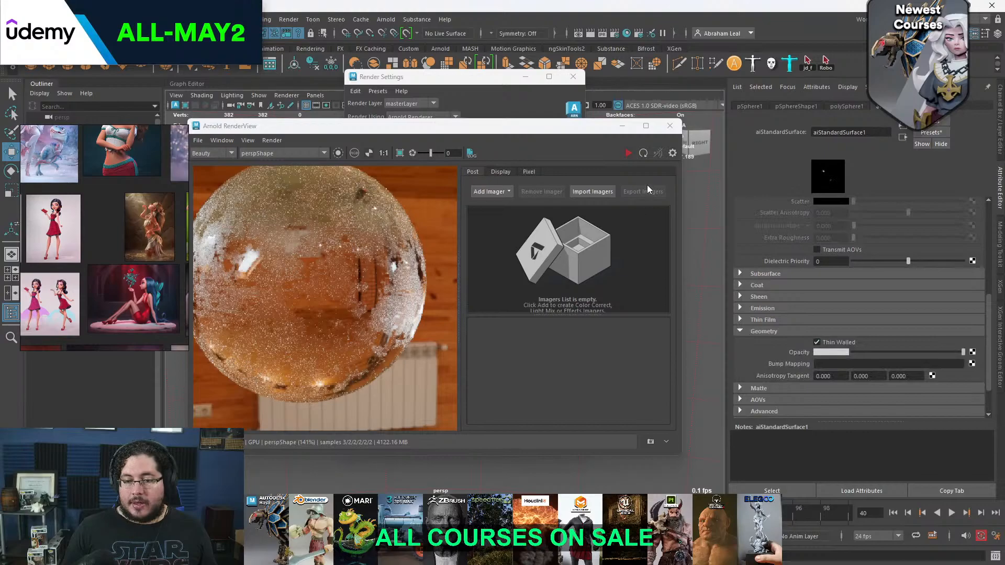
# Render the thin-walled sphere and inspect the noise in its surface dirt at different magnifications
pyautogui.click(631, 153)
pyautogui.scroll(-2, 335, 281)
pyautogui.scroll(3, 336, 283)
pyautogui.scroll(-2, 343, 284)
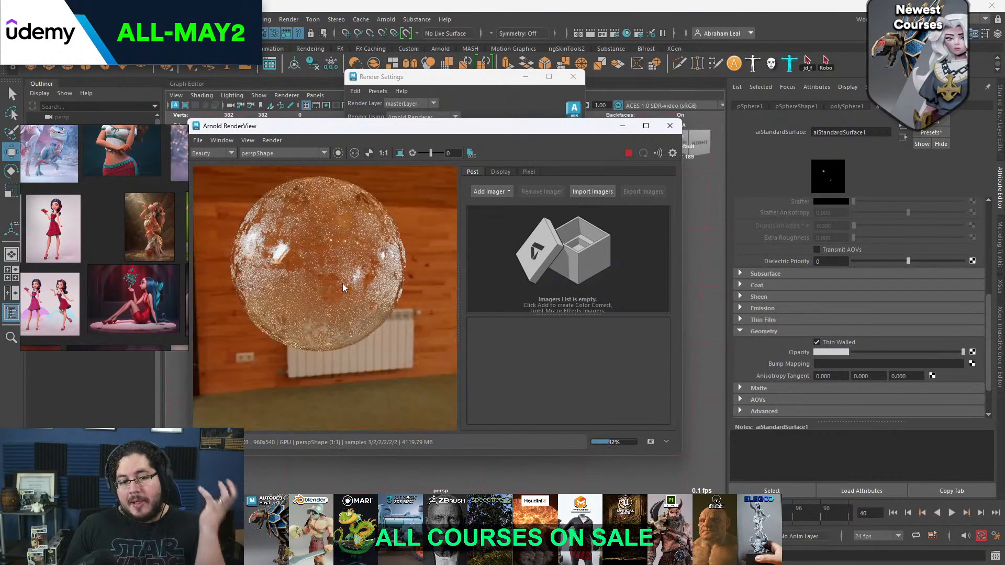
pyautogui.scroll(2, 344, 284)
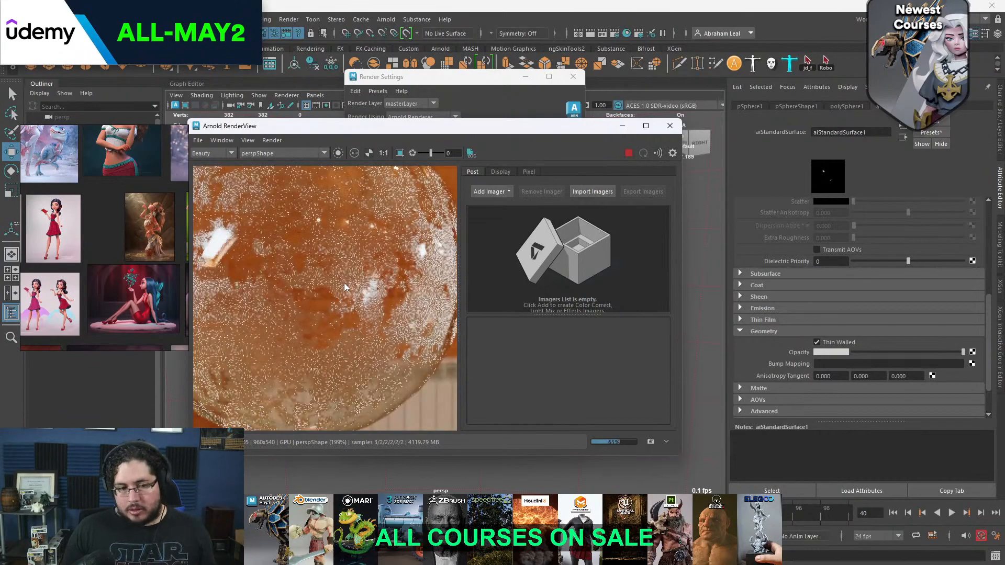
pyautogui.scroll(2, 344, 283)
pyautogui.scroll(-2, 344, 280)
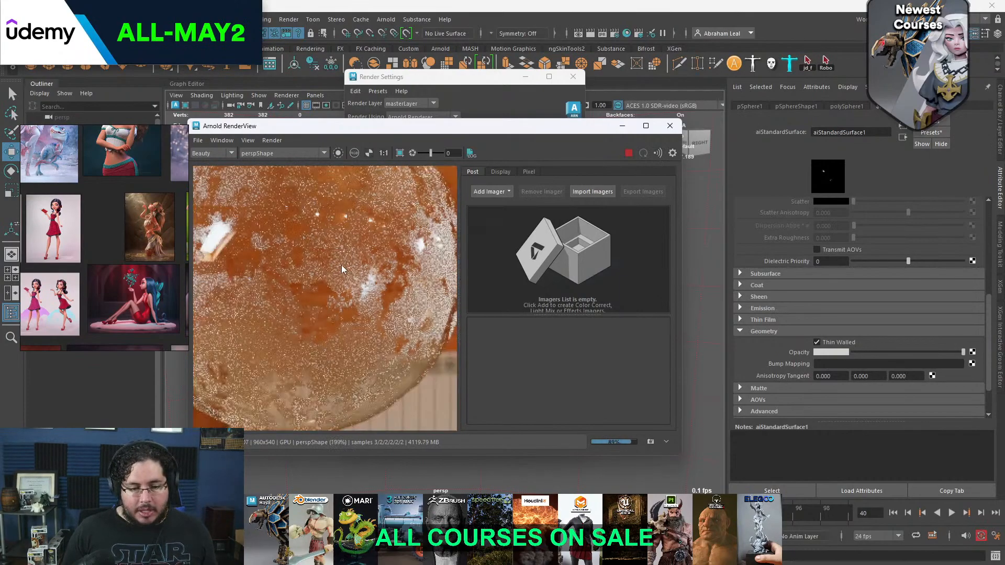
pyautogui.scroll(-1, 384, 237)
# Bring up the Render Settings and review the glass shader's attributes and the sphere shape's Arnold visibility and export attributes
pyautogui.click(429, 93)
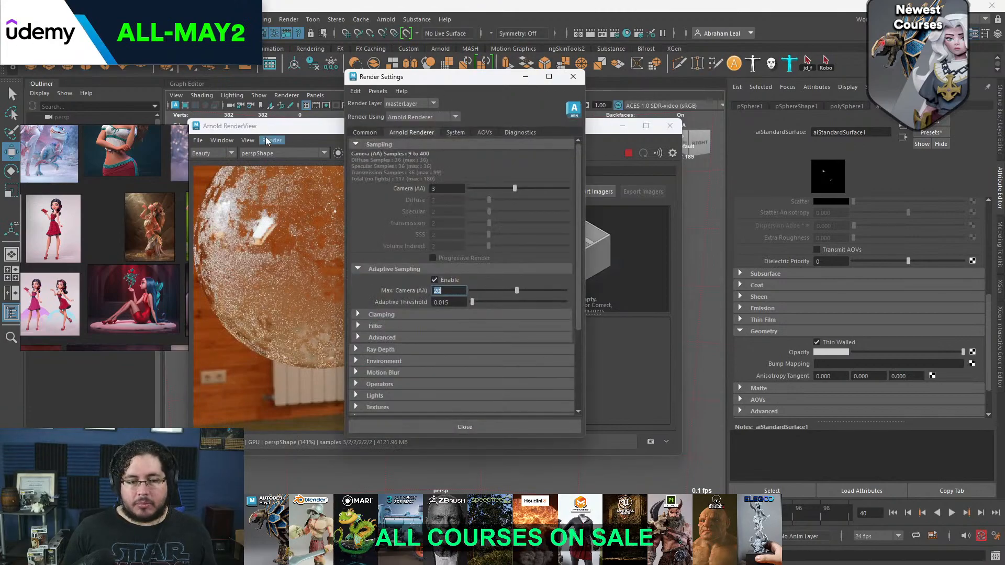
pyautogui.moveTo(455, 80); pyautogui.dragTo(493, 84)
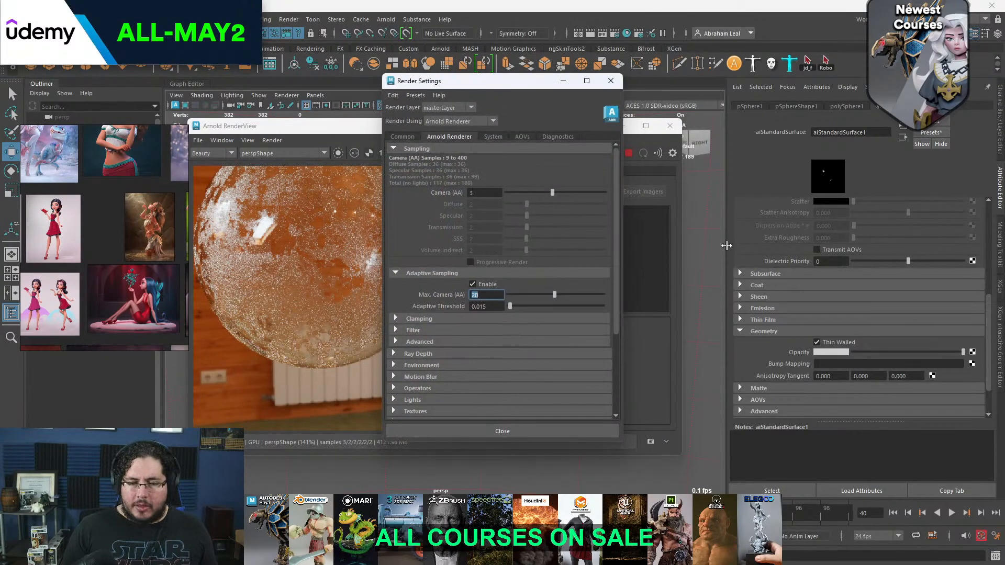
pyautogui.scroll(6, 806, 307)
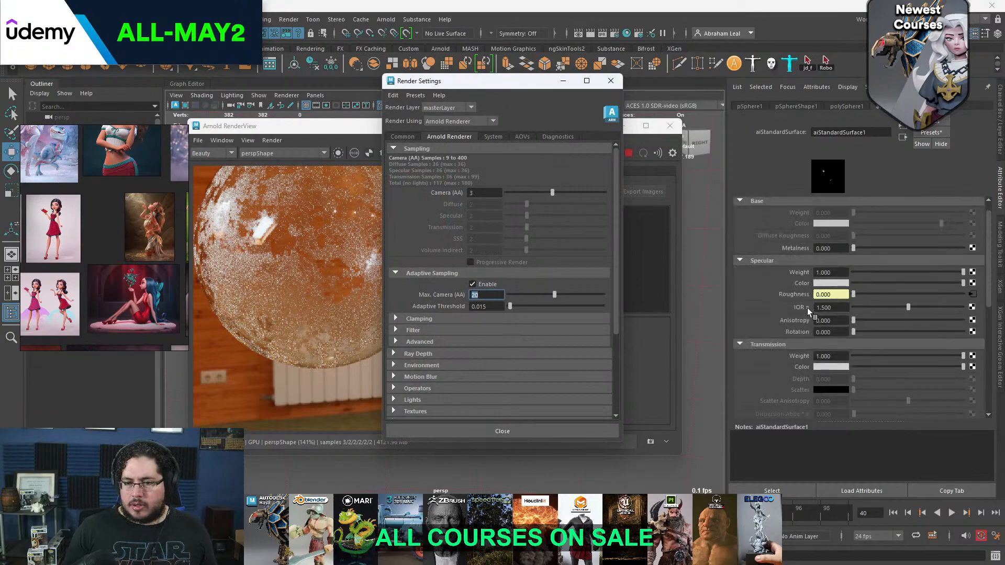
pyautogui.scroll(-6, 784, 302)
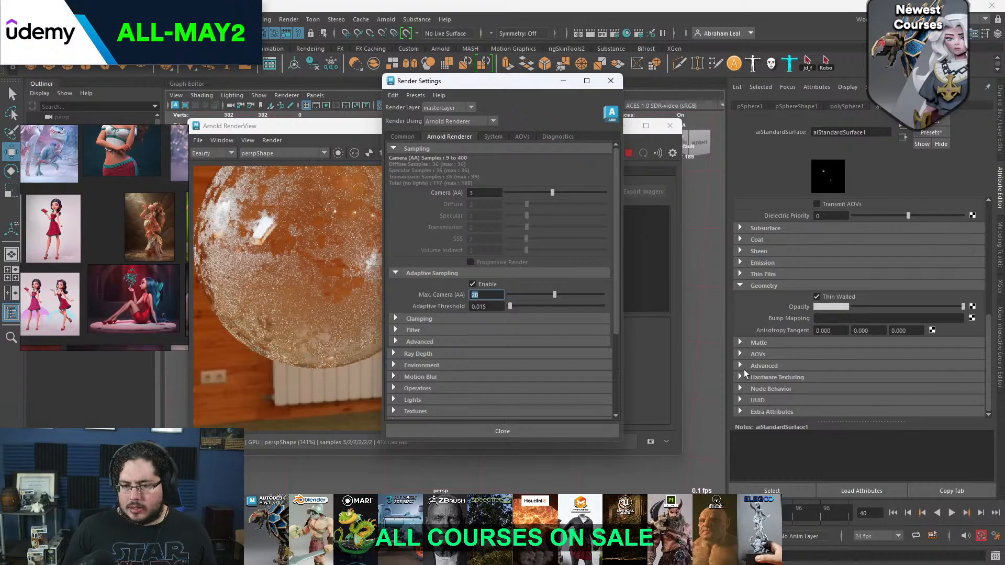
pyautogui.moveTo(333, 130); pyautogui.dragTo(345, 241)
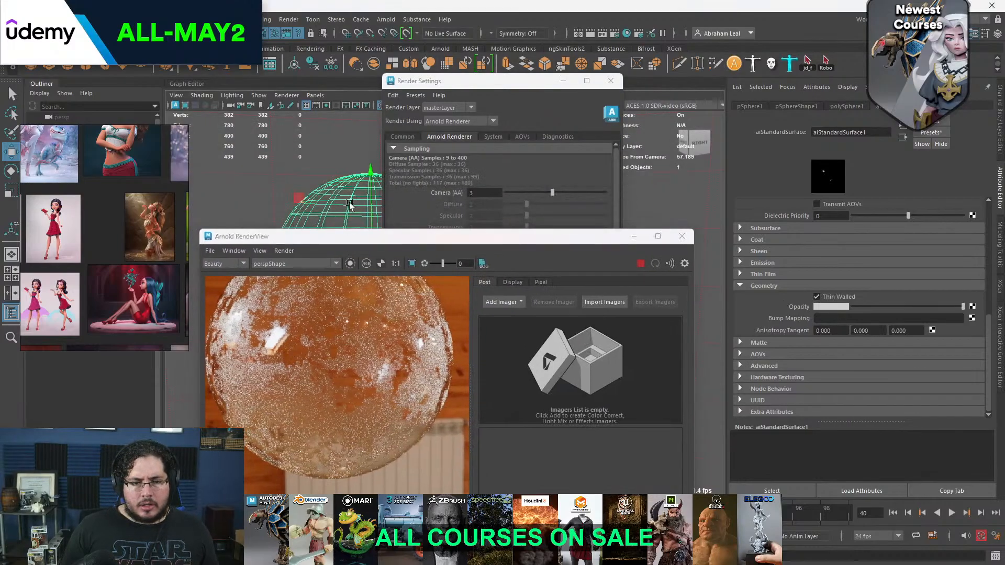
pyautogui.click(806, 108)
pyautogui.click(739, 267)
pyautogui.scroll(-5, 761, 265)
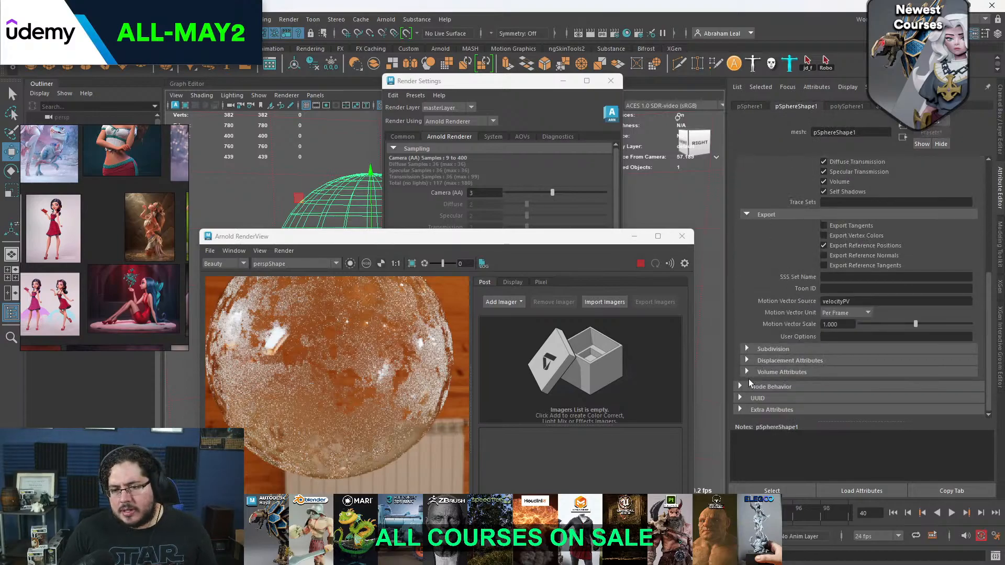
pyautogui.scroll(5, 762, 371)
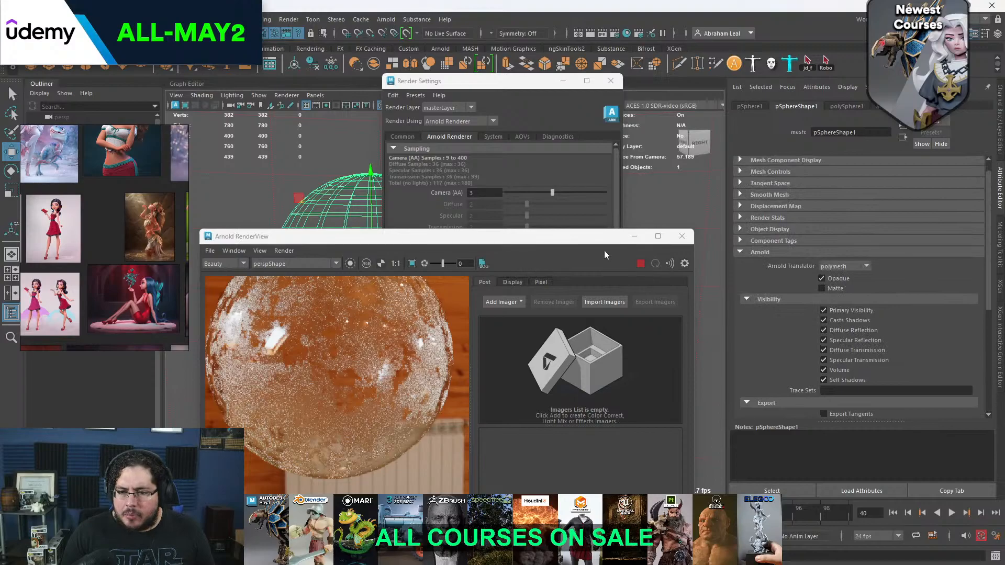
# Look through the sphere's polySphere history, transform, shape and aiStandardSurface attributes for the source of the noise
pyautogui.moveTo(587, 239); pyautogui.dragTo(583, 123)
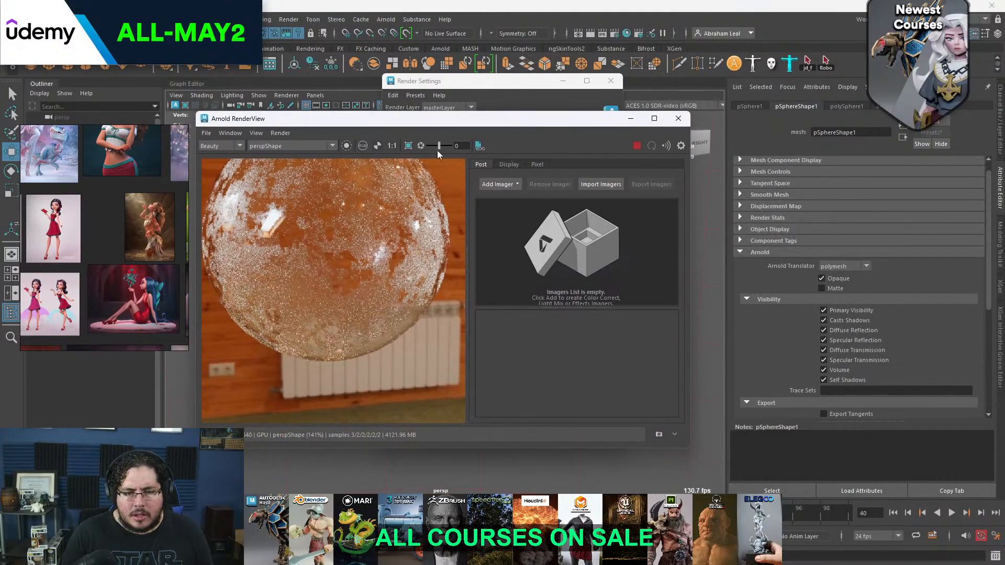
pyautogui.click(478, 85)
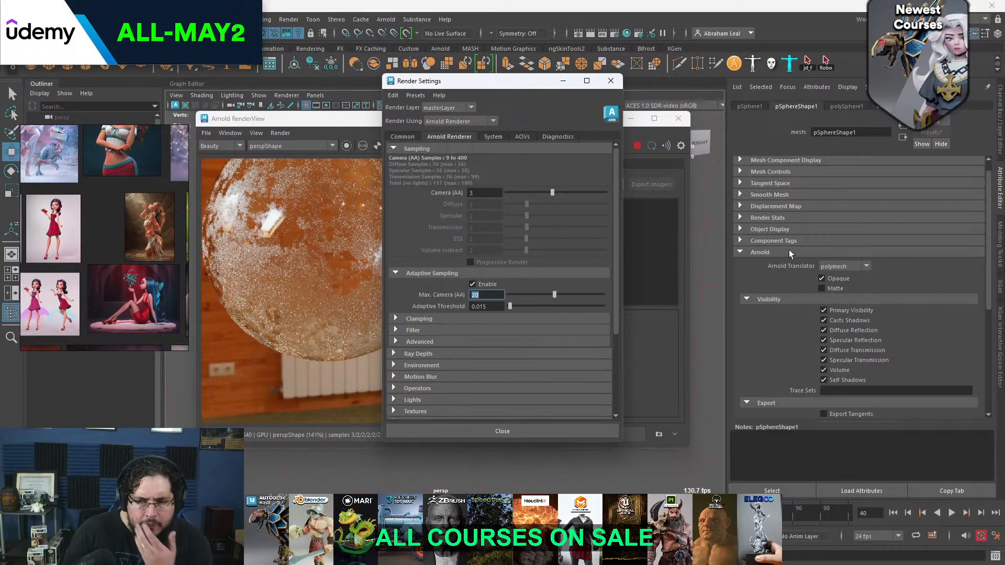
pyautogui.click(848, 107)
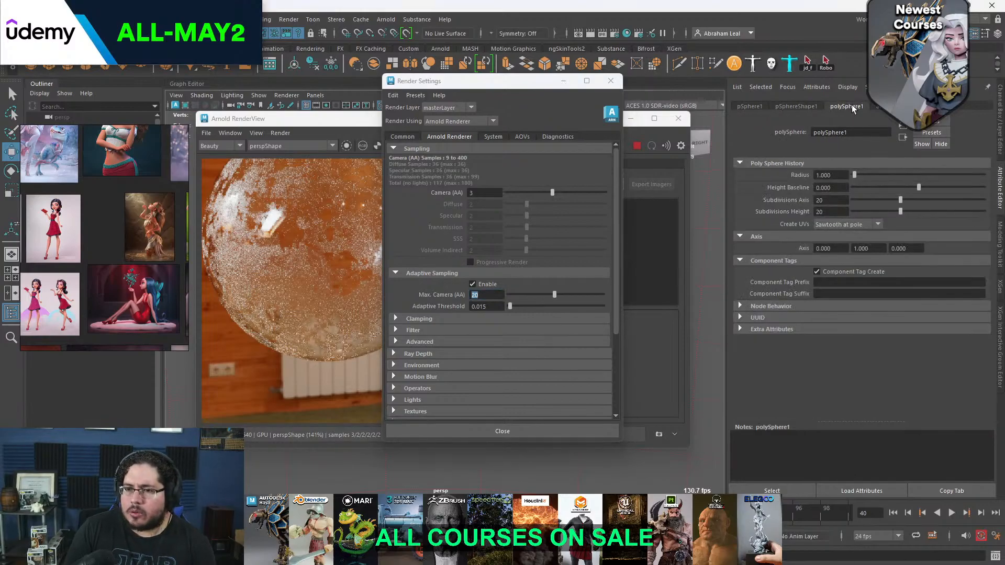
pyautogui.click(762, 108)
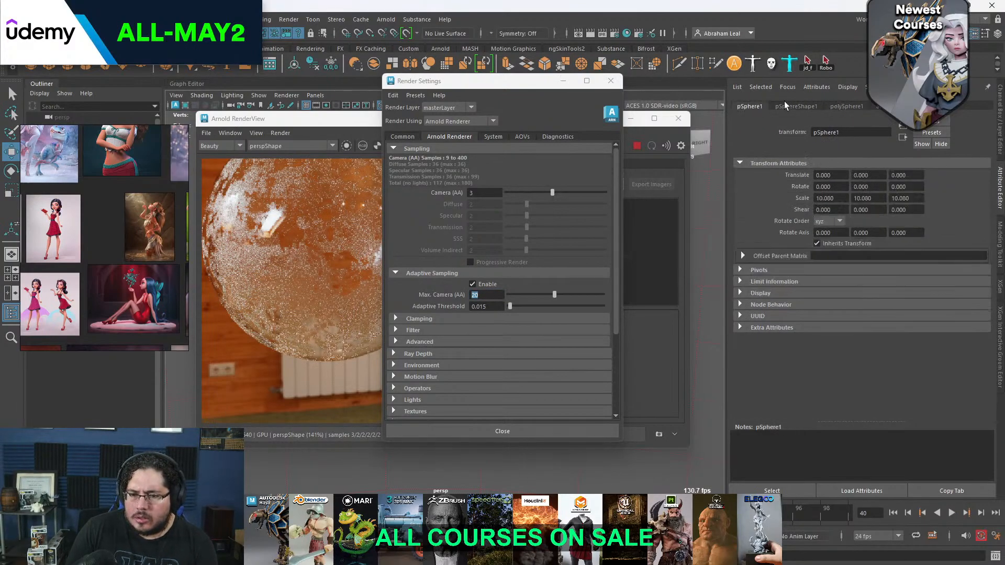
pyautogui.click(784, 103)
pyautogui.scroll(1, 786, 266)
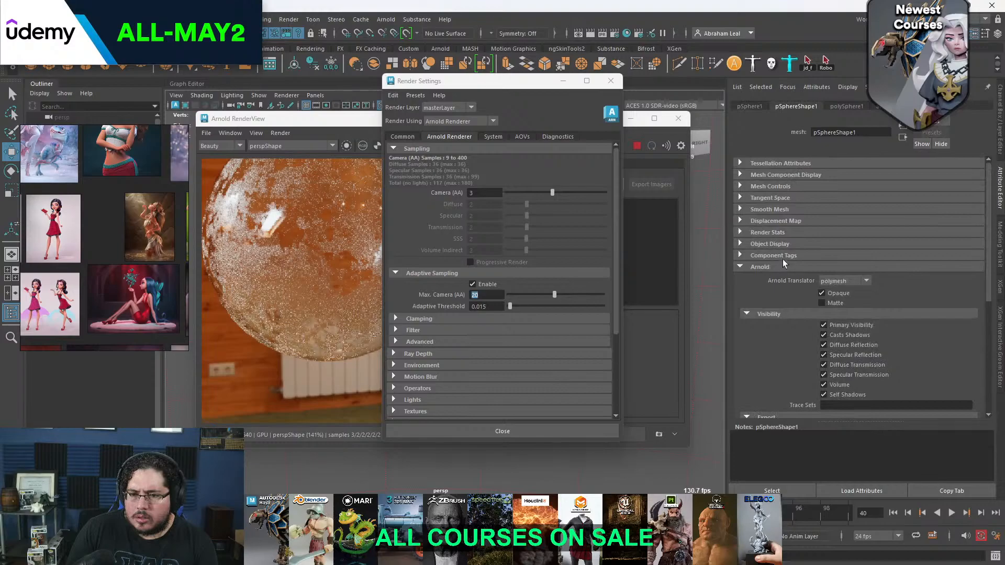
pyautogui.click(878, 107)
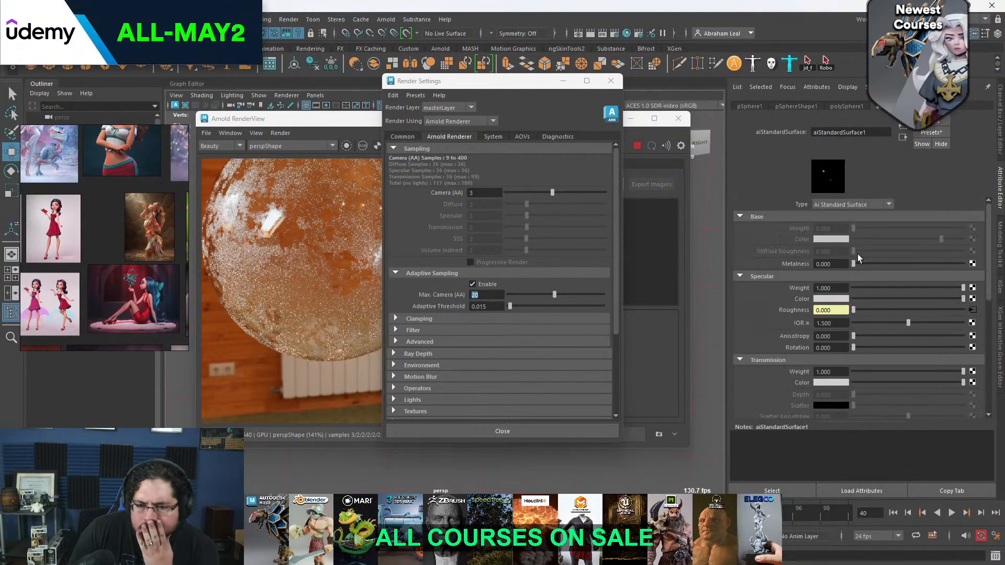
pyautogui.scroll(-2, 849, 262)
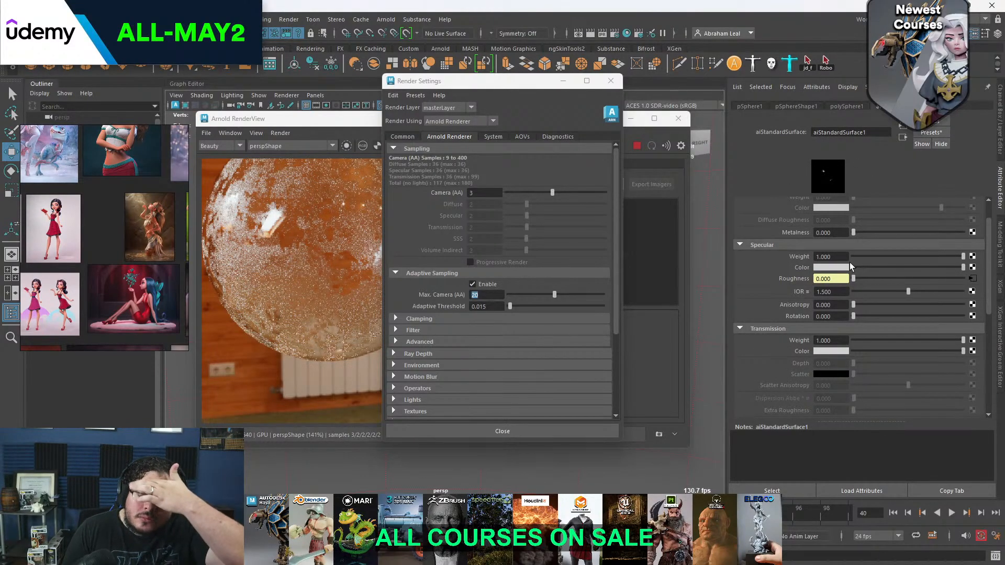
pyautogui.scroll(-5, 850, 262)
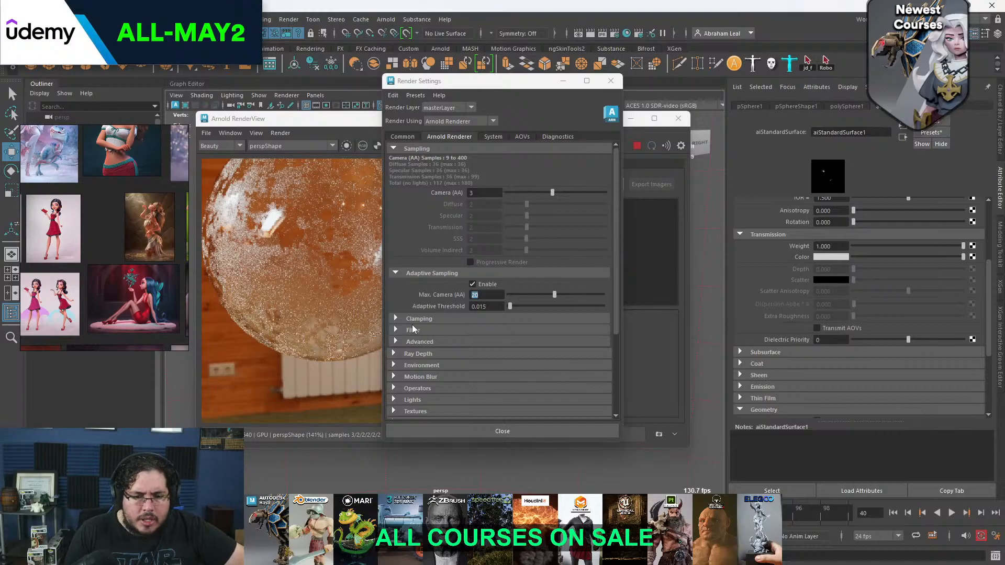
# Expand the Ray Depth settings, turn off adaptive sampling and check the updated sphere render
pyautogui.click(410, 352)
pyautogui.click(407, 342)
pyautogui.click(407, 342)
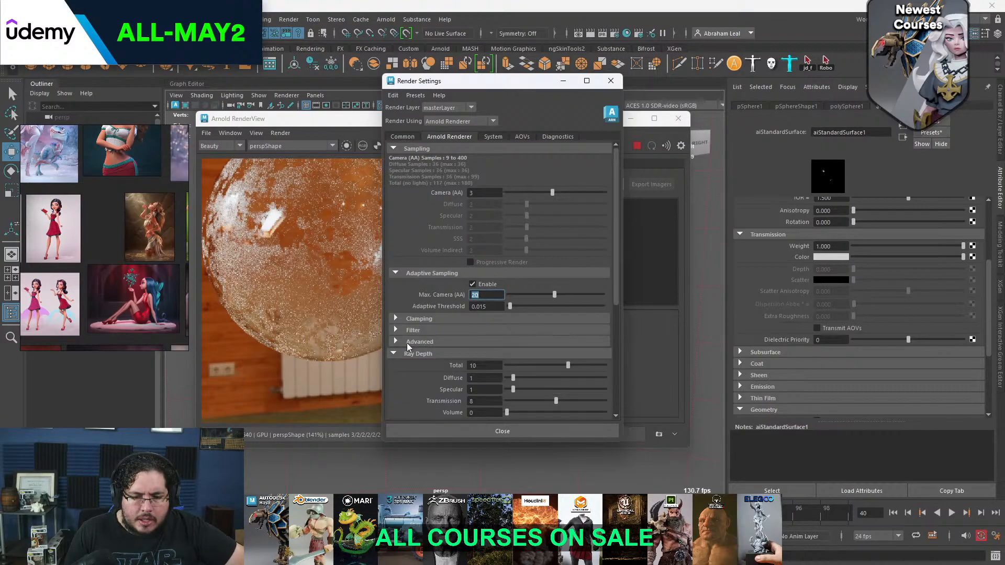
pyautogui.click(474, 284)
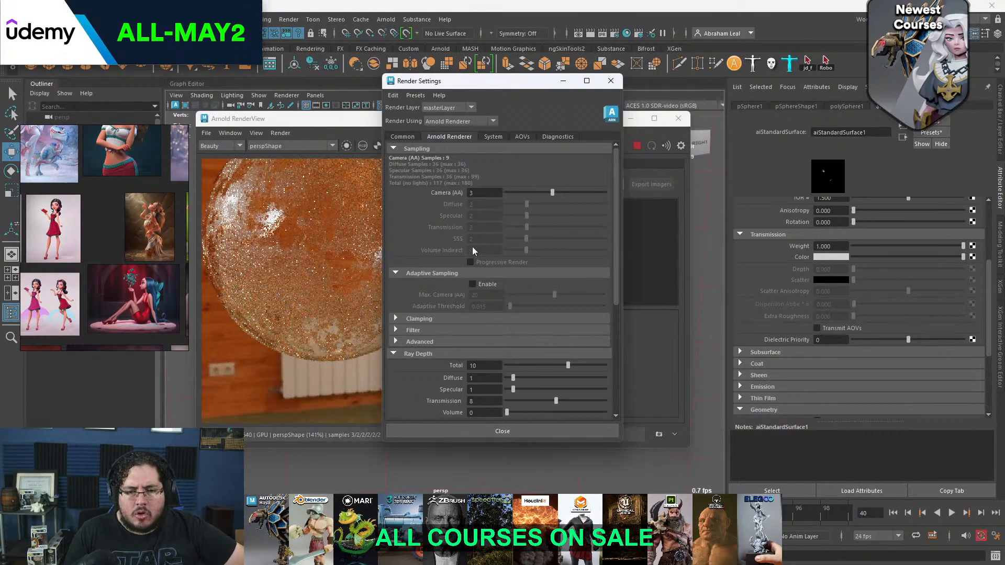
pyautogui.moveTo(361, 119); pyautogui.dragTo(354, 138)
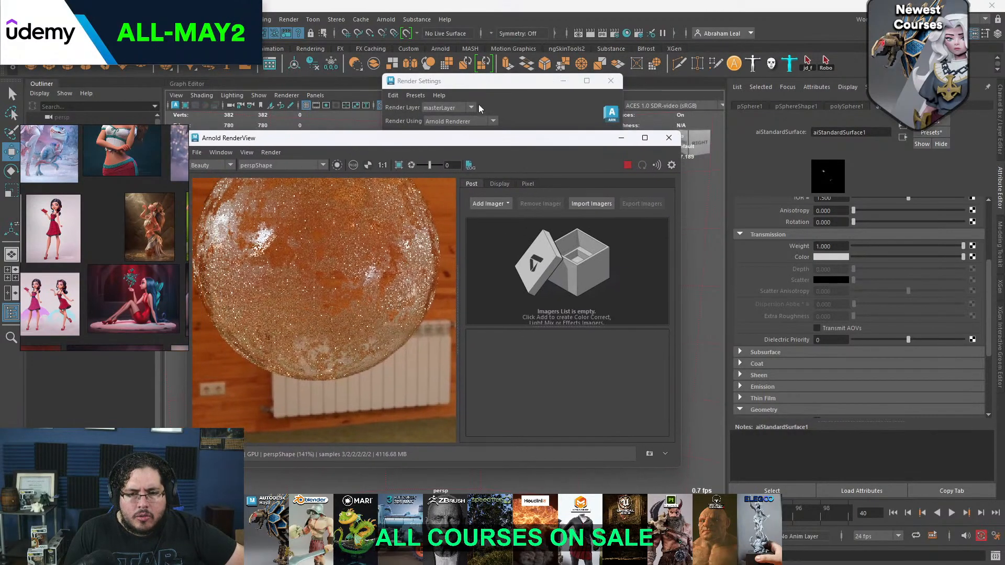
pyautogui.click(479, 107)
# Set the ray depth to 4 for Diffuse, 4 for Specular and 10 for Transmission, and check the updated render
pyautogui.scroll(-4, 476, 222)
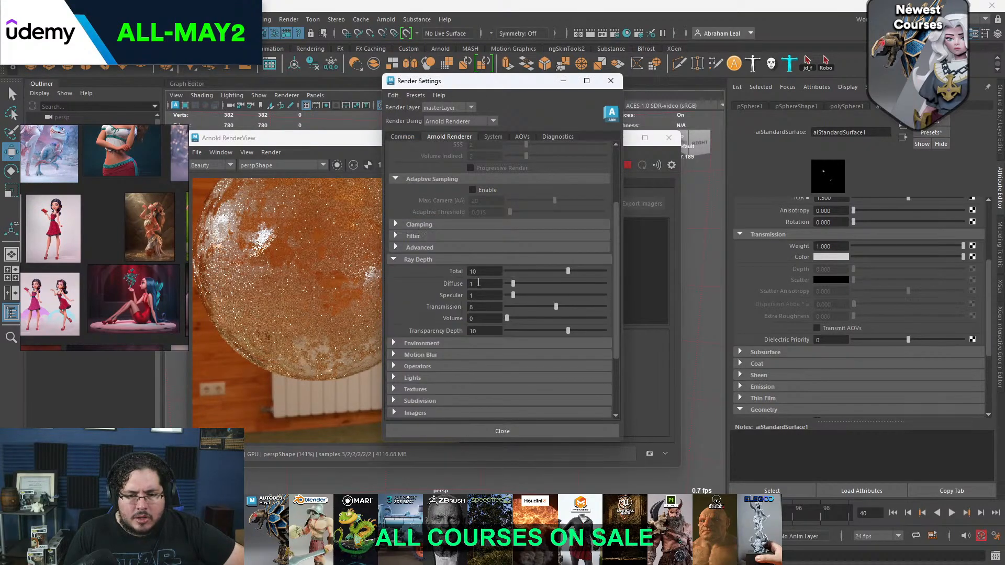
pyautogui.moveTo(492, 309); pyautogui.dragTo(450, 314)
pyautogui.write('10')
pyautogui.moveTo(479, 283); pyautogui.dragTo(446, 278)
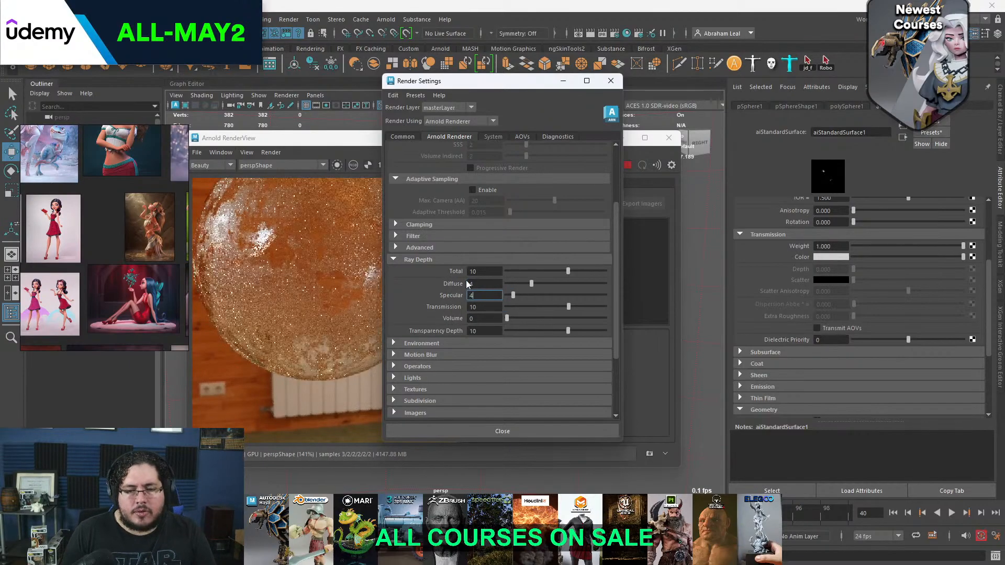
pyautogui.click(328, 145)
pyautogui.scroll(-3, 335, 270)
pyautogui.scroll(4, 332, 267)
pyautogui.scroll(-2, 331, 264)
pyautogui.click(470, 123)
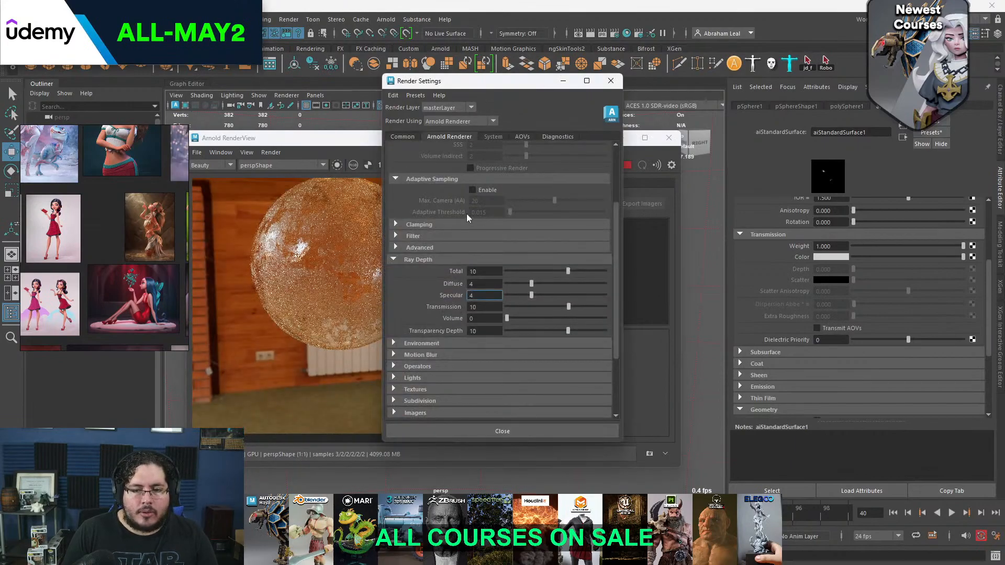
# Re-enable adaptive sampling and examine the noise on the glass sphere up close in the updated render
pyautogui.moveTo(485, 201); pyautogui.dragTo(433, 206)
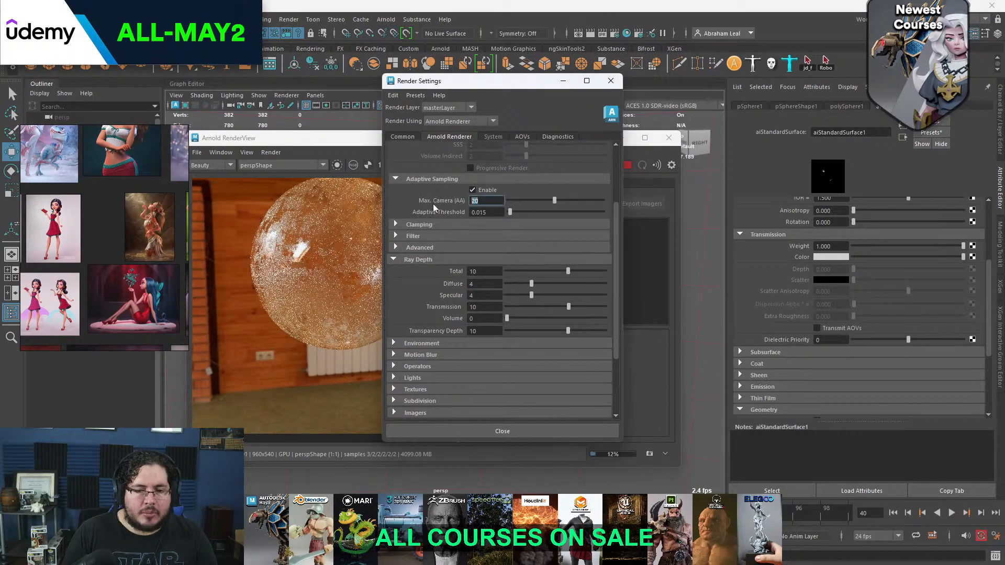
pyautogui.click(353, 154)
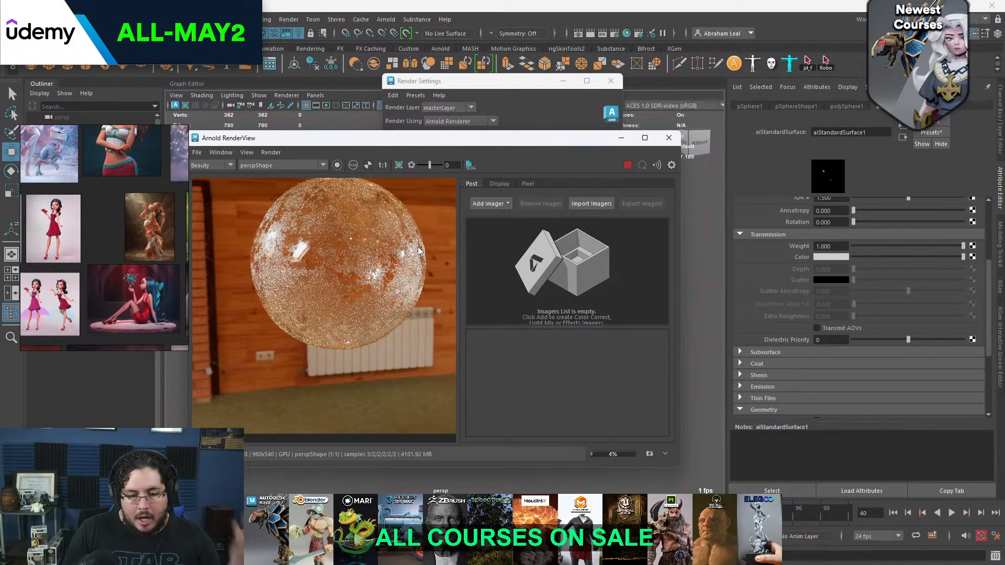
pyautogui.scroll(8, 350, 246)
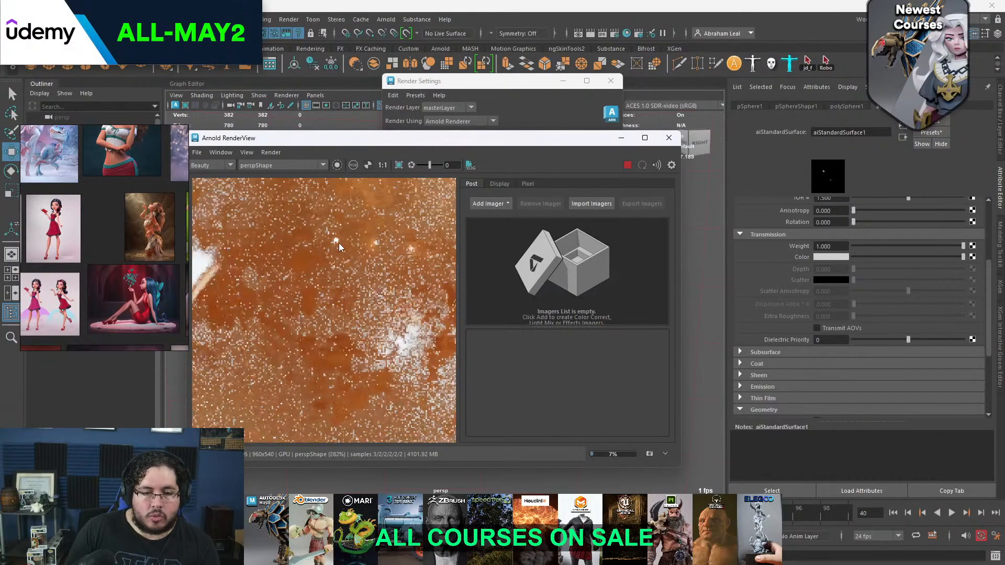
pyautogui.scroll(-7, 338, 243)
pyautogui.scroll(3, 295, 247)
pyautogui.scroll(3, 315, 232)
pyautogui.scroll(-7, 315, 233)
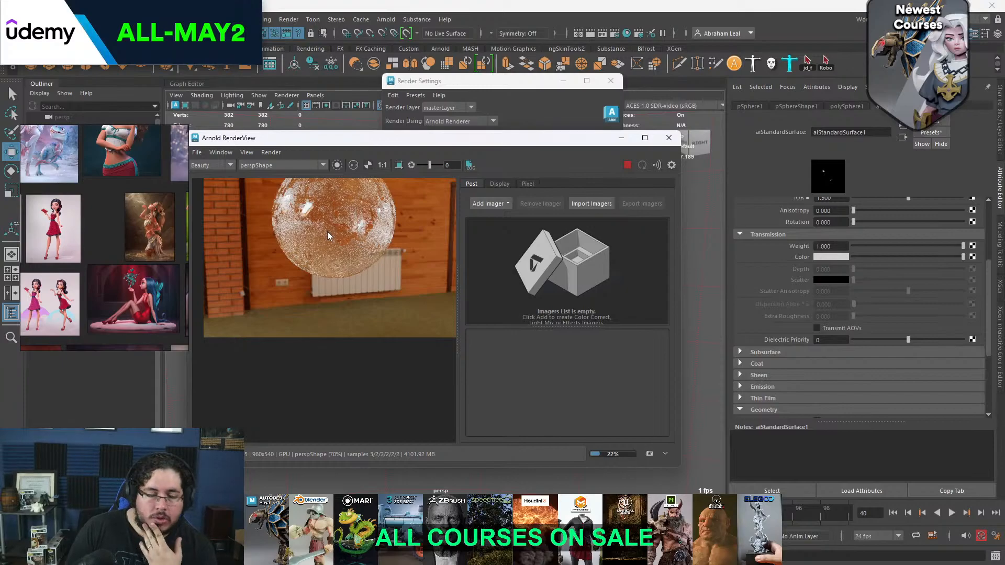
pyautogui.scroll(4, 328, 231)
pyautogui.moveTo(331, 234); pyautogui.dragTo(324, 281, button='middle')
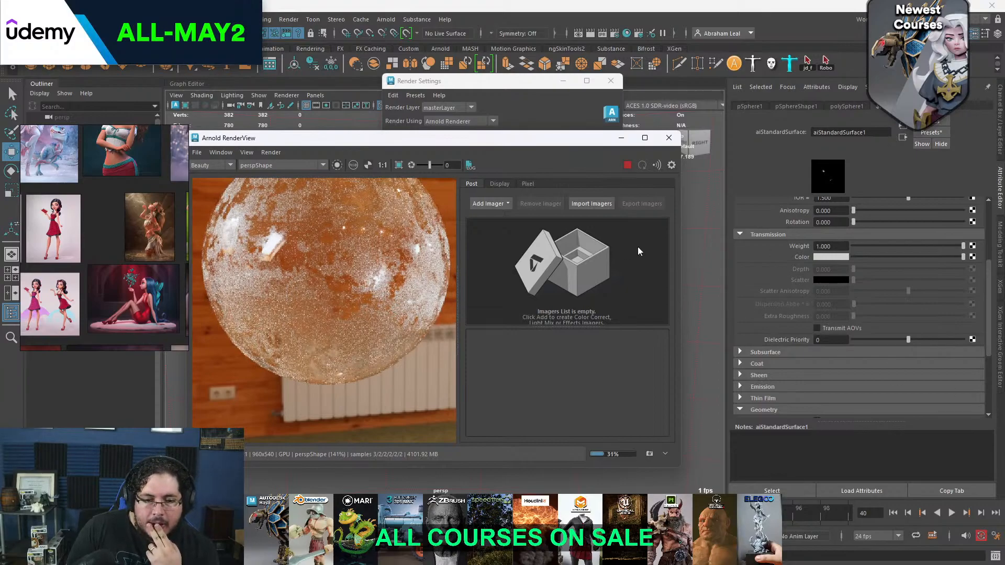
# Stop the Arnold render and close both the Render Settings and the Arnold RenderView
pyautogui.click(628, 165)
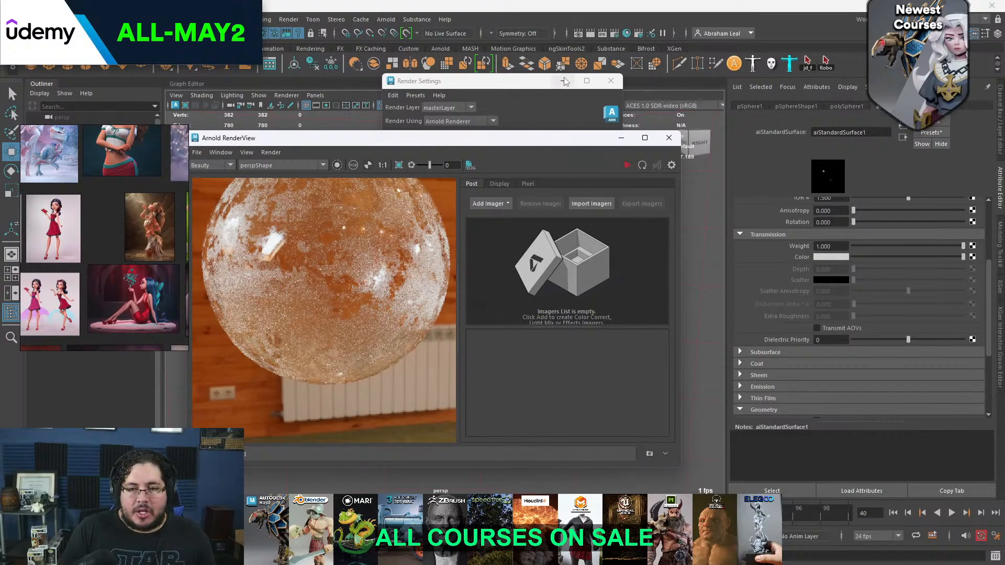
pyautogui.click(610, 80)
pyautogui.click(669, 138)
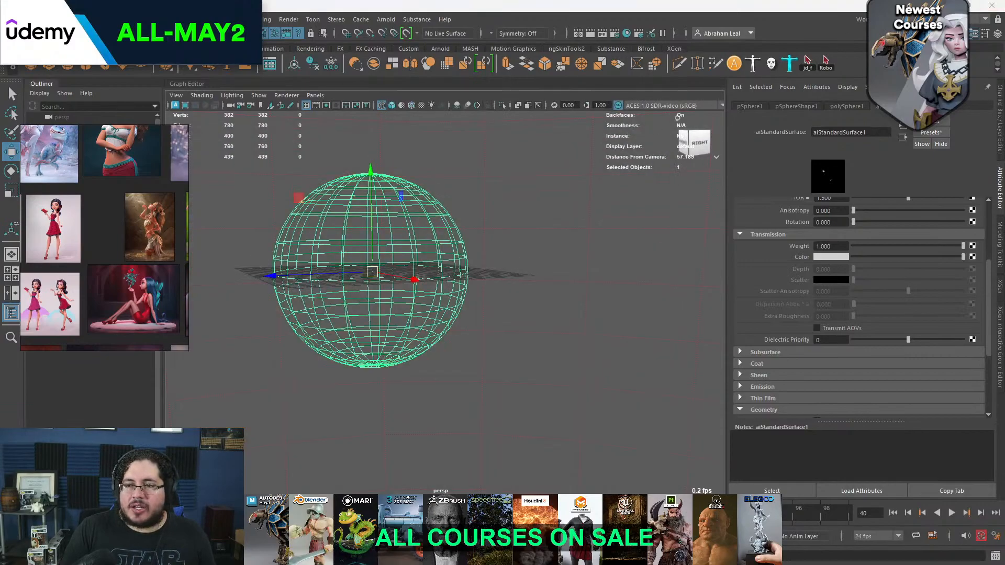
# Switch to ZBrush and review the mermaid sculpt from the front, from the head down to the tail fins
pyautogui.click(977, 4)
pyautogui.hotkey('alt', 'Tab')
pyautogui.hotkey('alt', 'Tab')
pyautogui.click(620, 294)
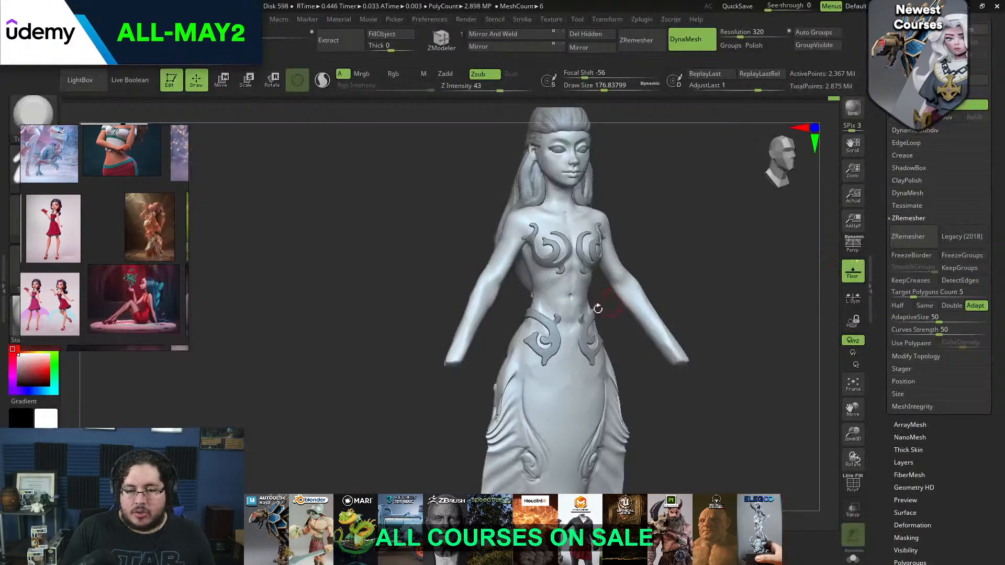
pyautogui.moveTo(645, 309)
pyautogui.mouseDown()
pyautogui.moveTo(685, 311)
pyautogui.moveTo(668, 290)
pyautogui.moveTo(676, 325)
pyautogui.moveTo(653, 309)
pyautogui.moveTo(684, 314)
pyautogui.moveTo(659, 311)
pyautogui.mouseUp()
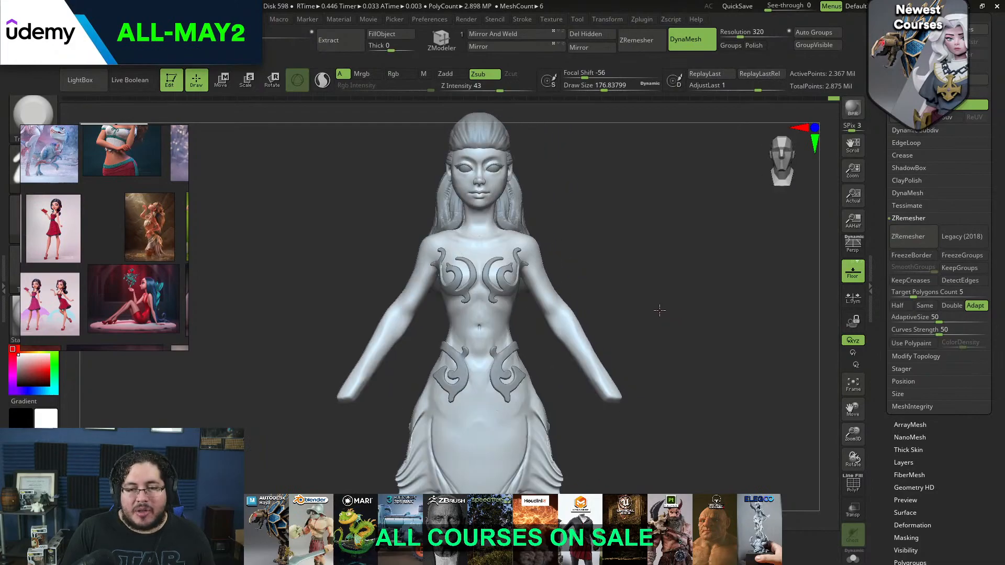
pyautogui.moveTo(639, 269)
pyautogui.mouseDown()
pyautogui.moveTo(654, 305)
pyautogui.moveTo(633, 265)
pyautogui.mouseUp()
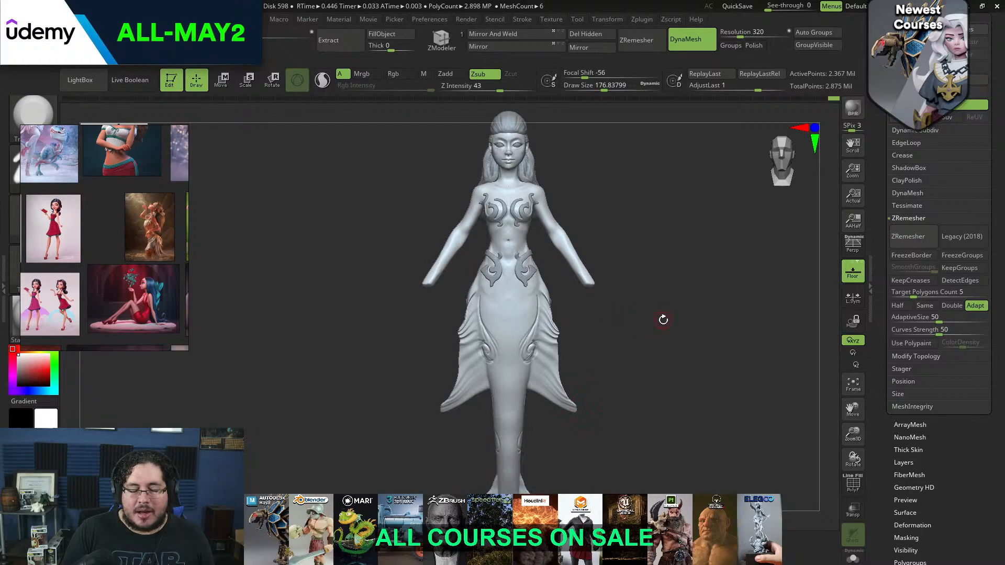
pyautogui.moveTo(666, 317)
pyautogui.mouseDown()
pyautogui.moveTo(533, 323)
pyautogui.moveTo(670, 337)
pyautogui.mouseUp()
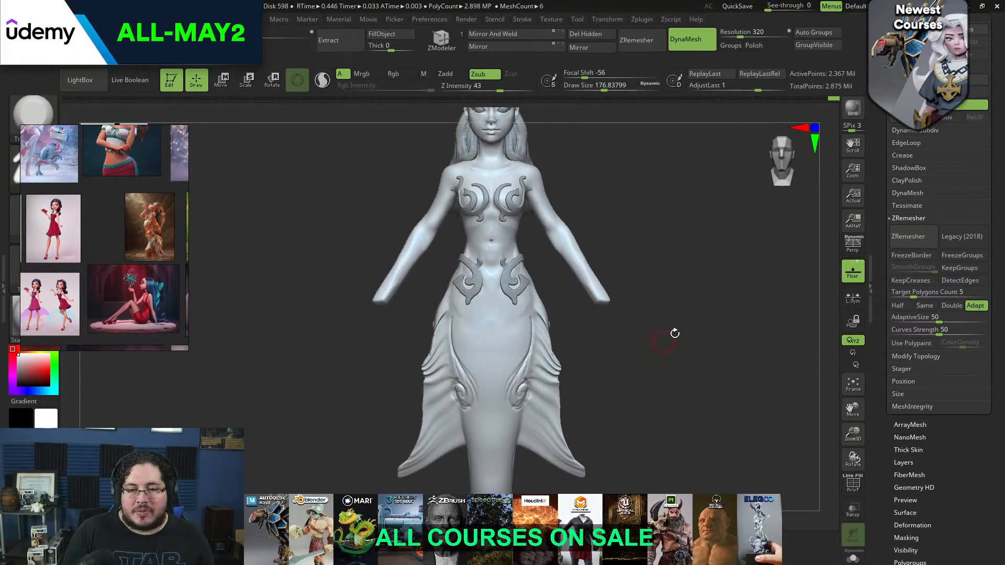